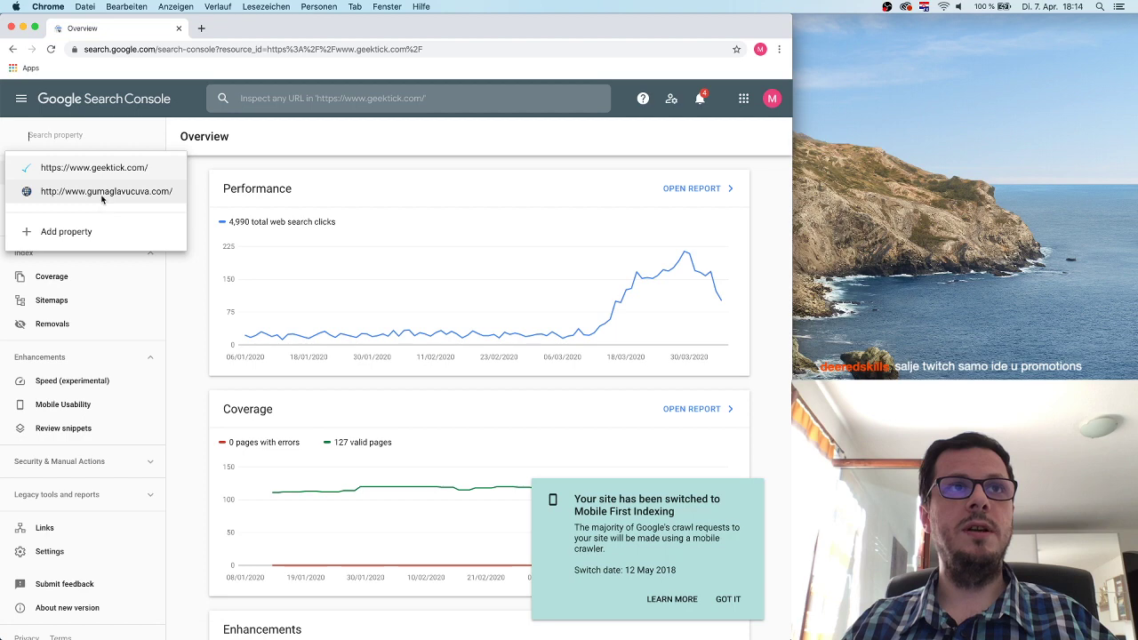
# Switch to gumaglavucuva.com, scan its empty Overview, then go back to the welcome page.
pyautogui.click(105, 193)
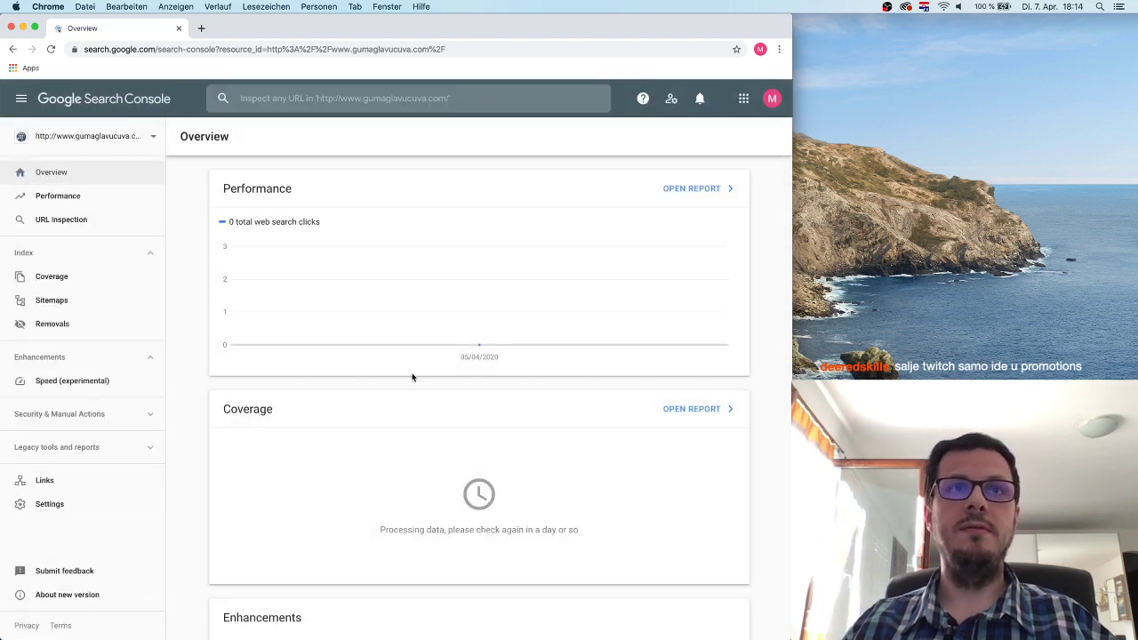
pyautogui.scroll(-3, 414, 474)
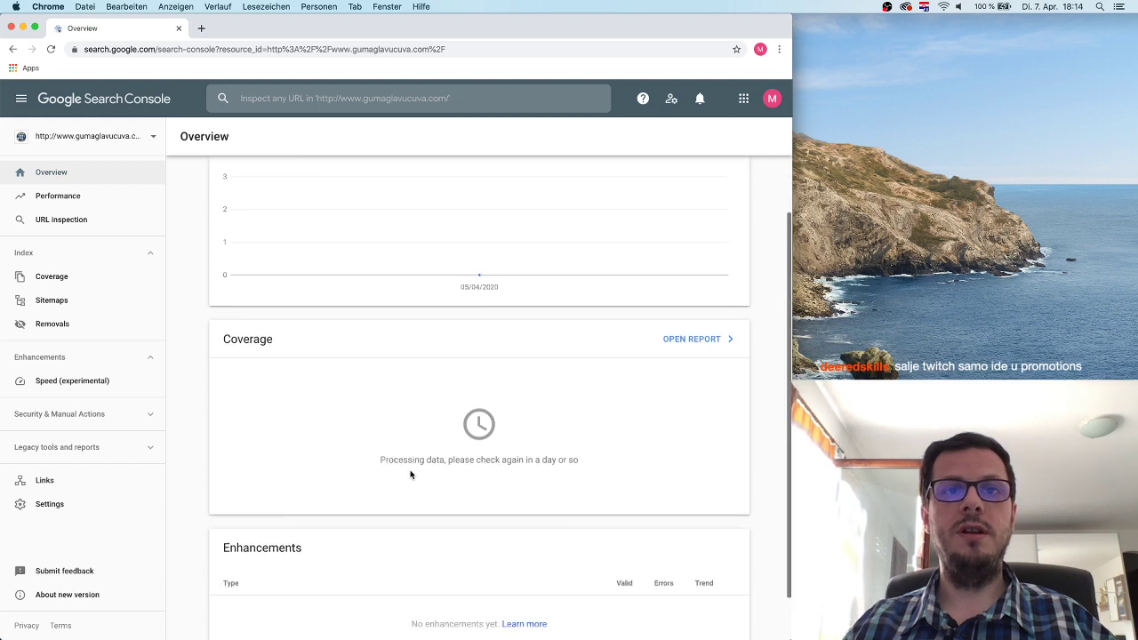
pyautogui.scroll(3, 409, 472)
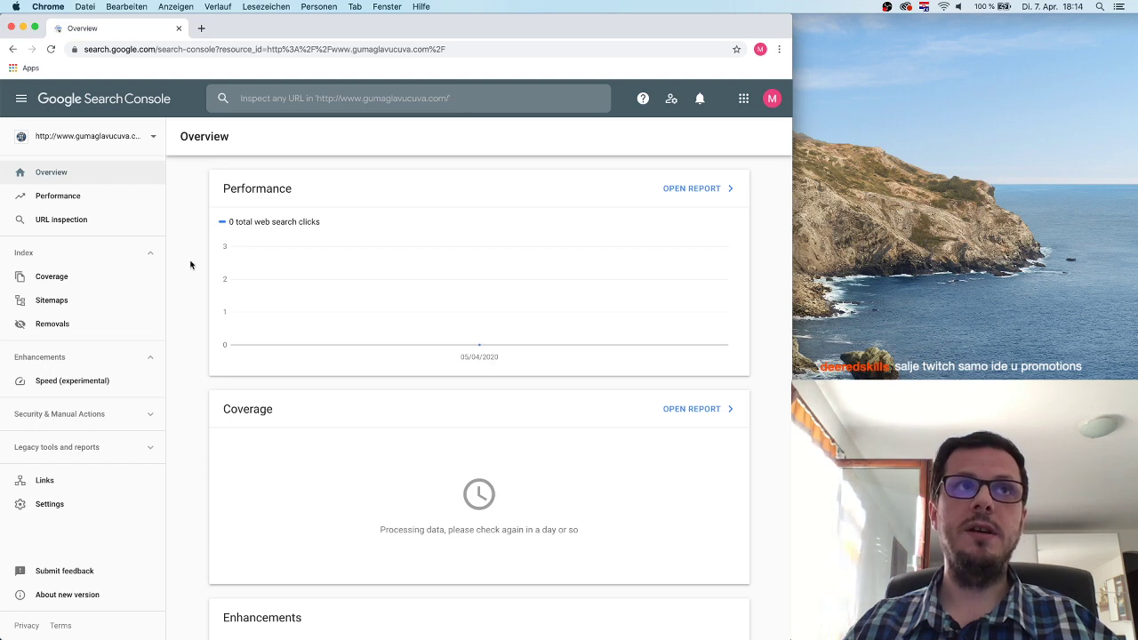
pyautogui.click(15, 49)
pyautogui.click(16, 50)
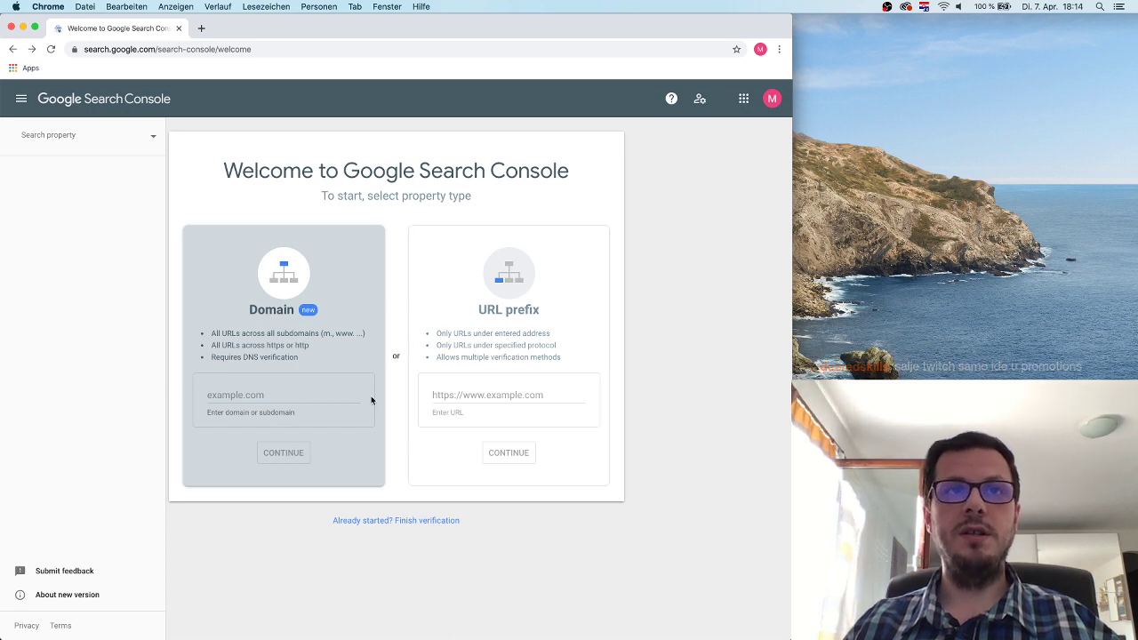
pyautogui.click(472, 393)
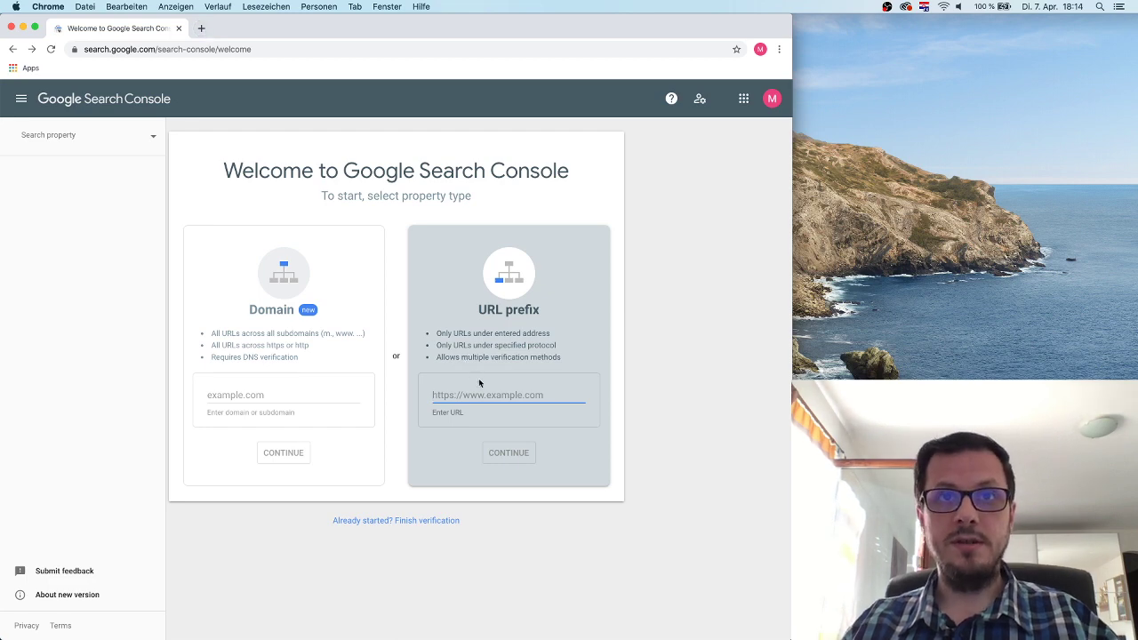
pyautogui.write('https://')
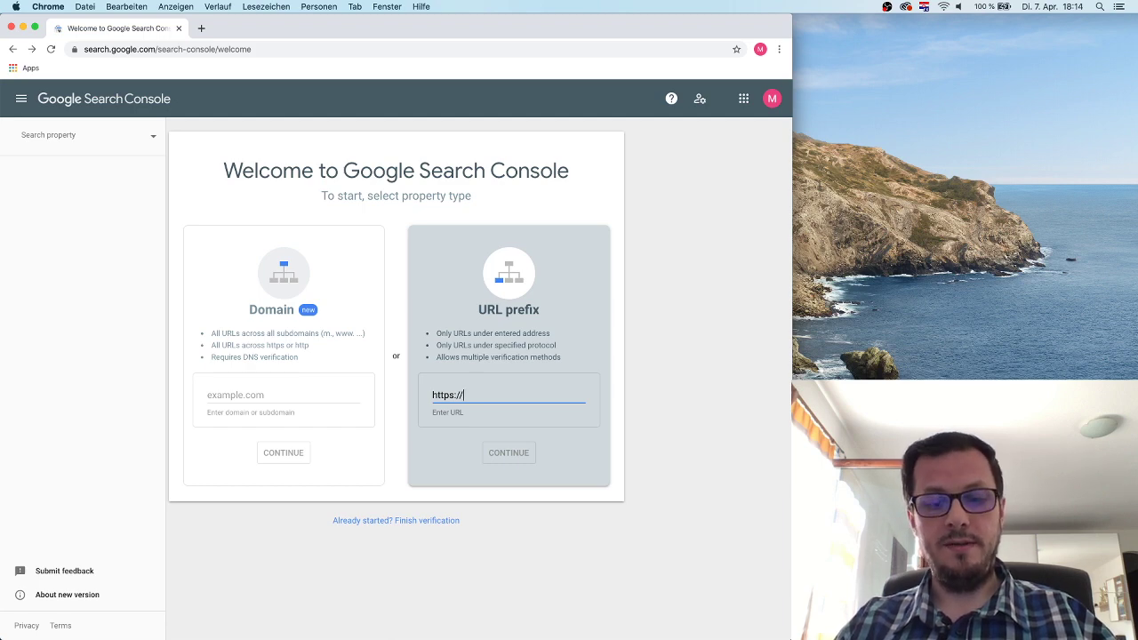
pyautogui.write('new')
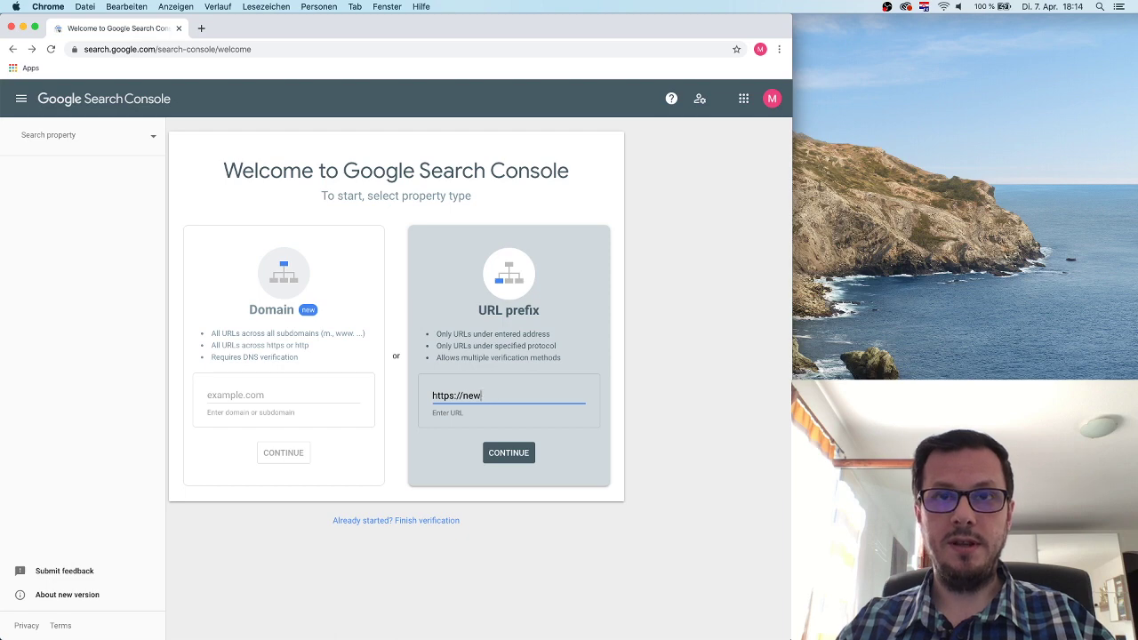
pyautogui.write('.seo')
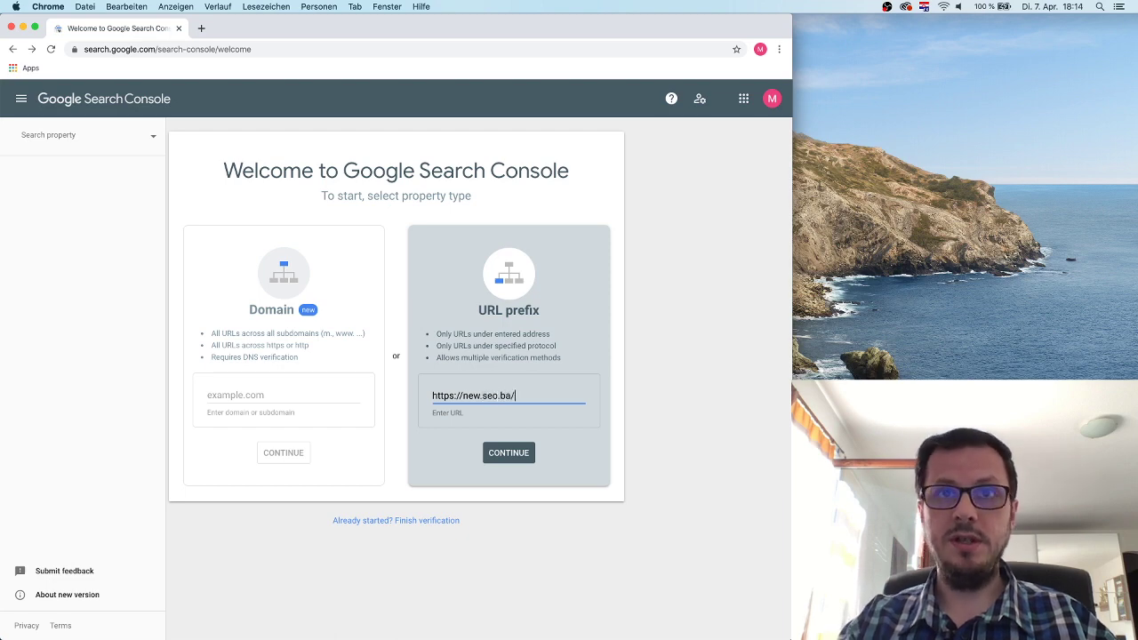
pyautogui.write('.ba/')
pyautogui.click(522, 454)
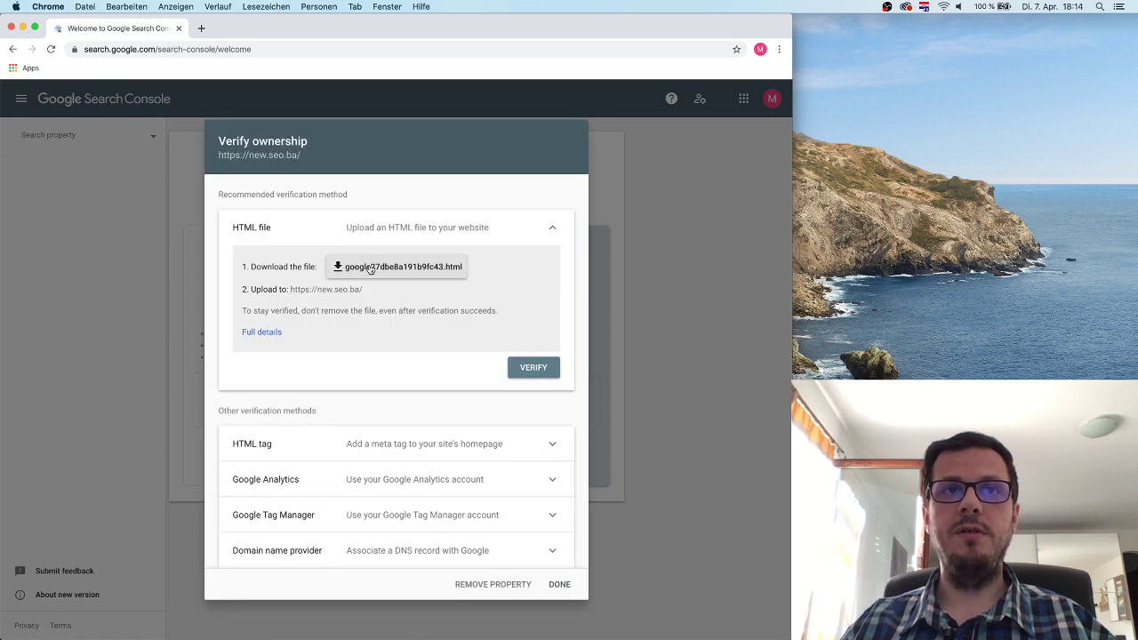
# Download the google27dbe8a191b9fc43.html verification file and open its download options.
pyautogui.click(371, 268)
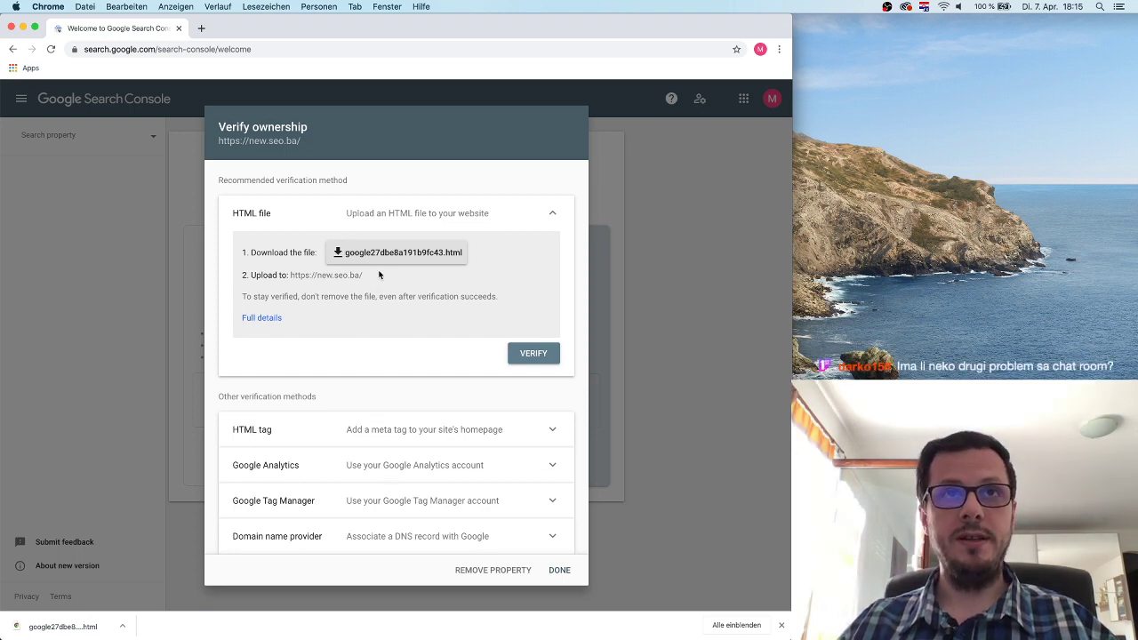
pyautogui.click(122, 626)
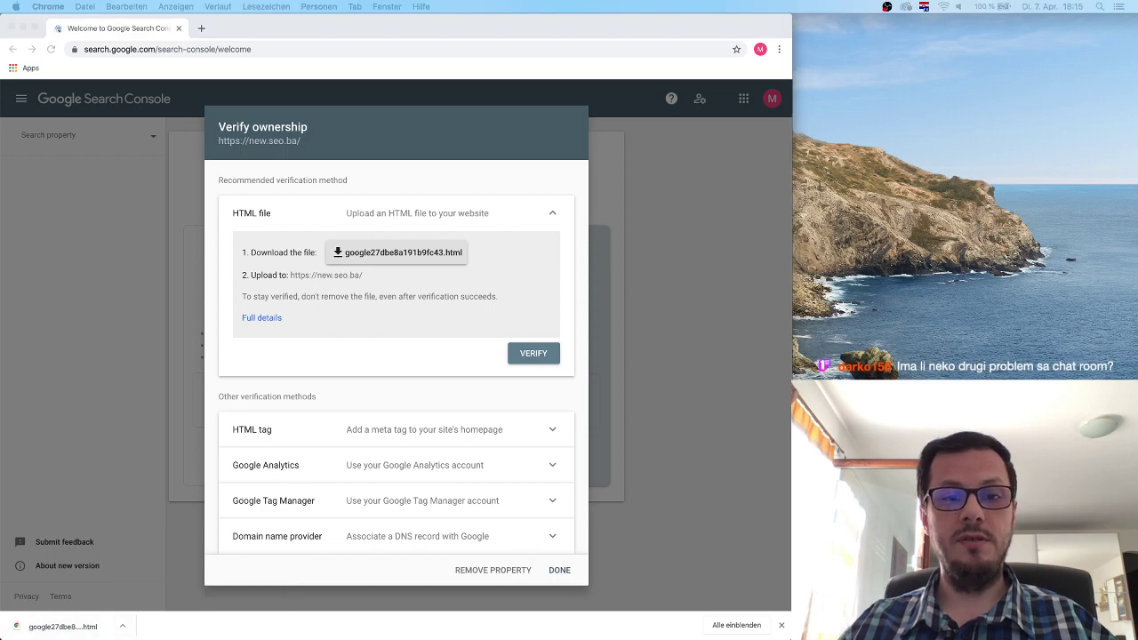
# Locate google27dbe8a191b9fc43 (1).html in Finder's Downloads, keeping its name, then return to Chrome.
pyautogui.moveTo(233, 311); pyautogui.dragTo(92, 482)
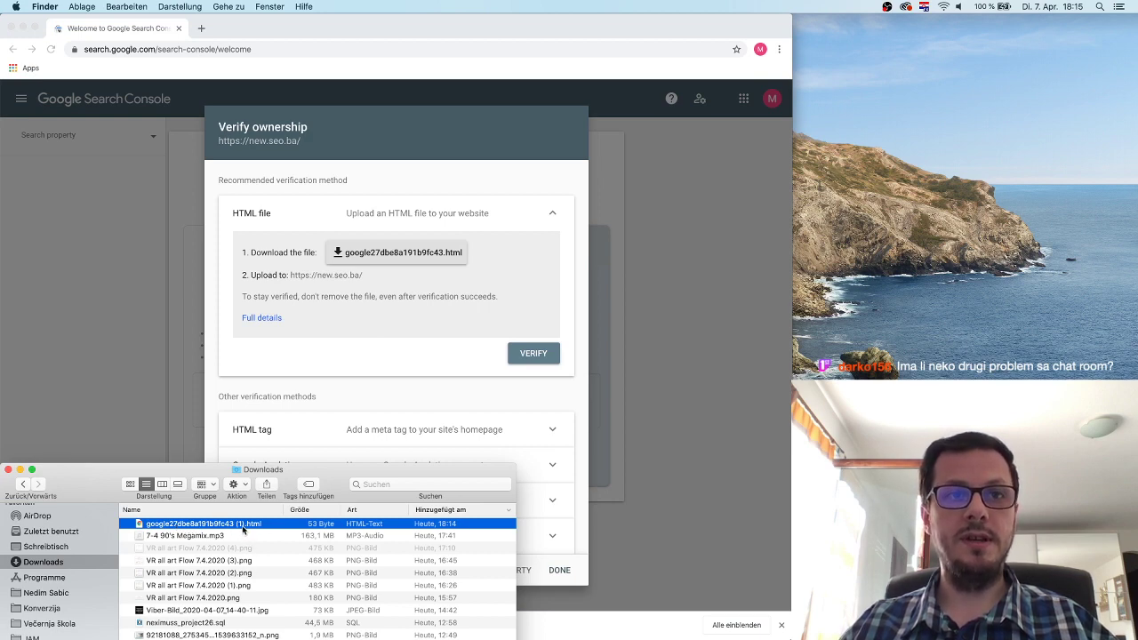
pyautogui.click(235, 525)
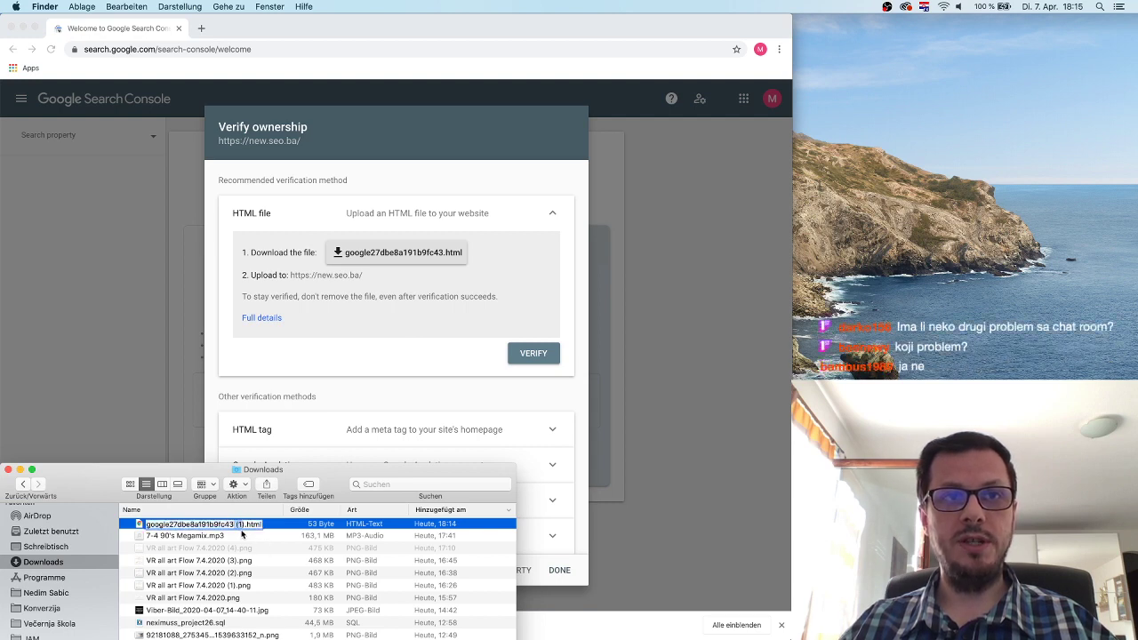
pyautogui.click(235, 537)
pyautogui.click(252, 524)
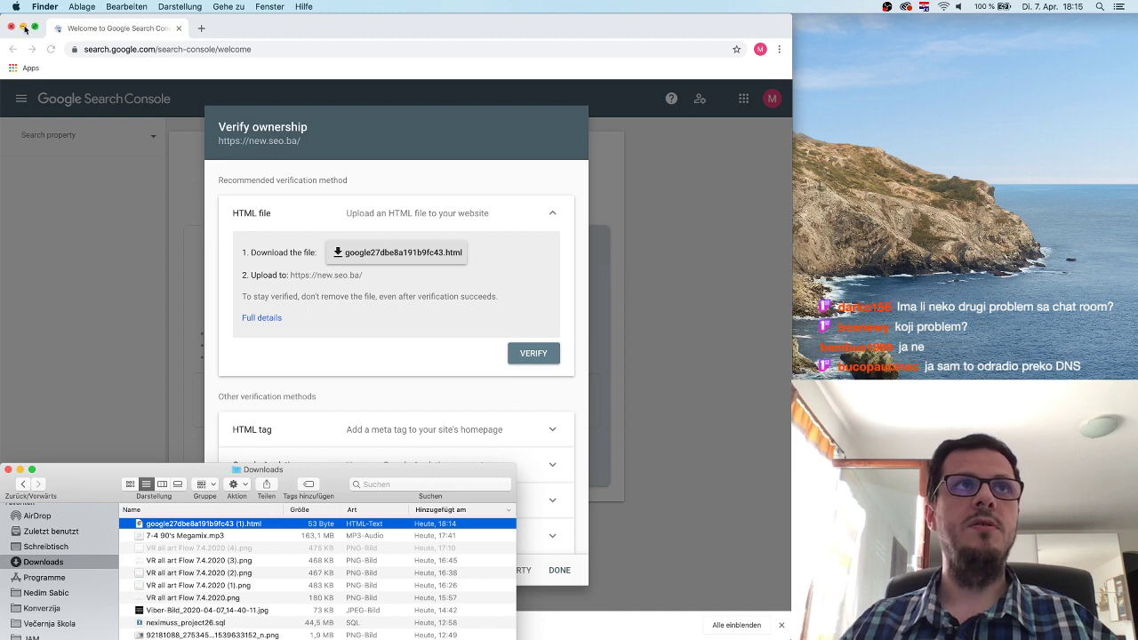
pyautogui.click(114, 122)
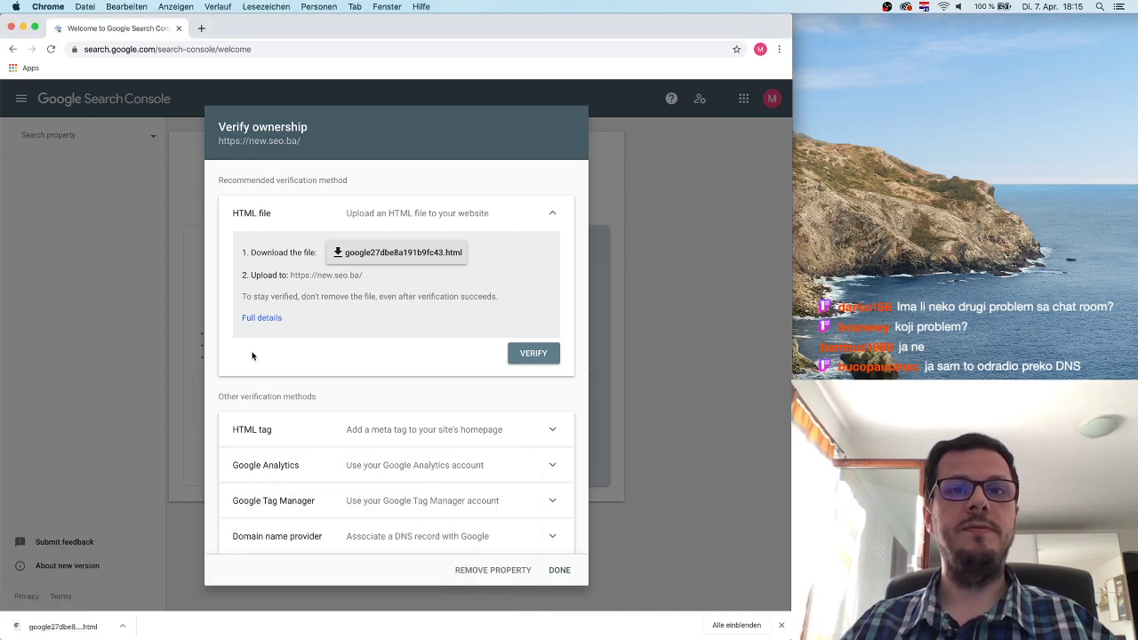
pyautogui.click(475, 570)
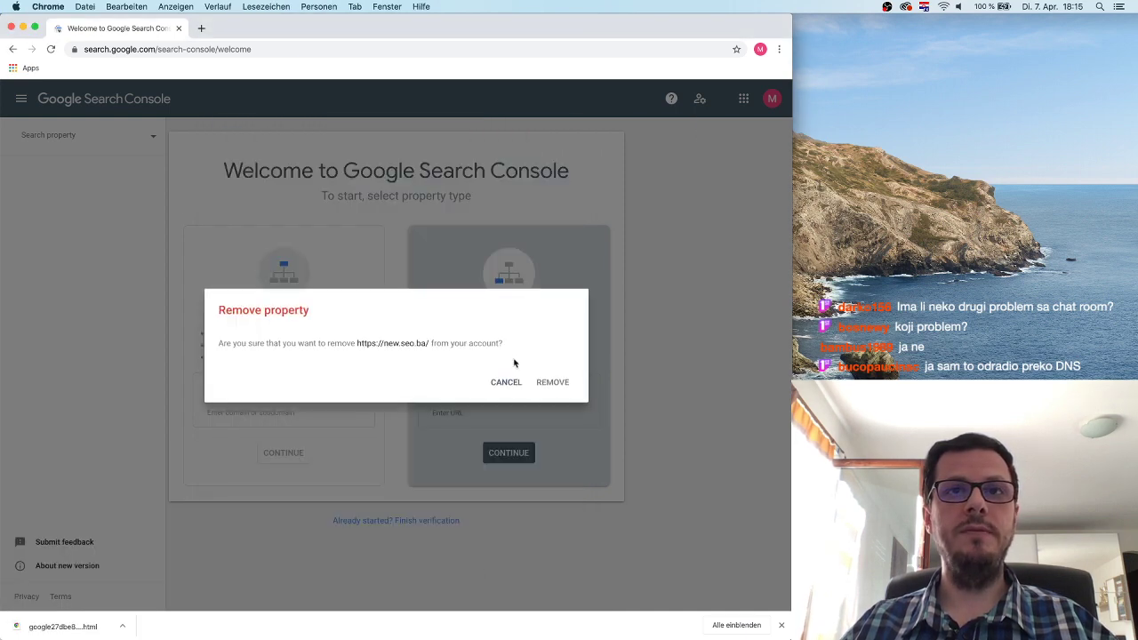
pyautogui.click(553, 383)
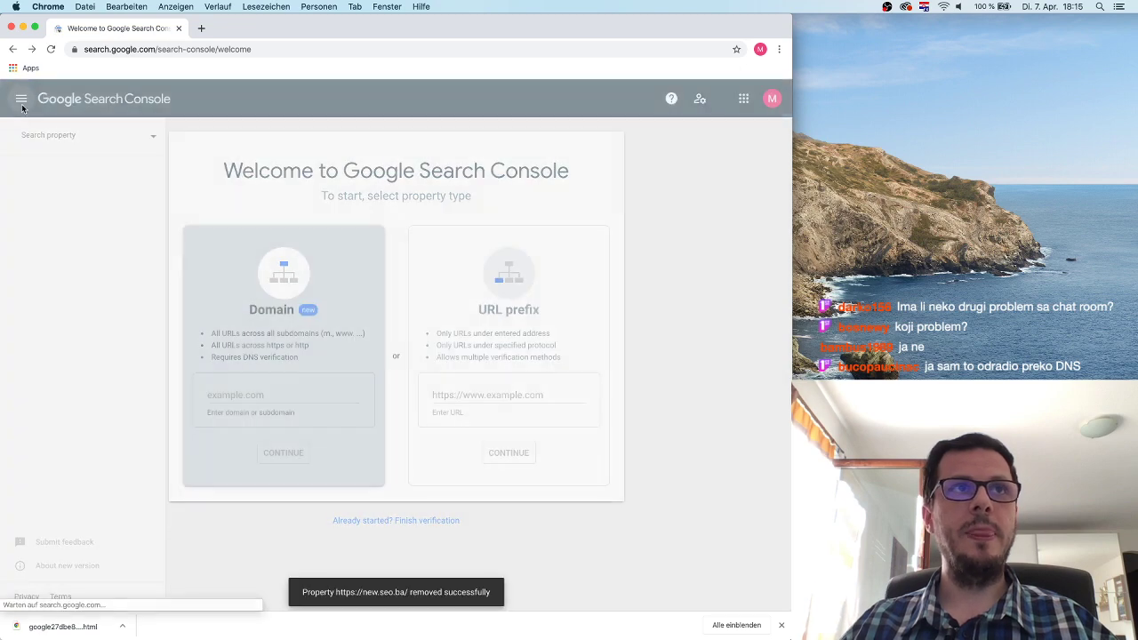
pyautogui.click(18, 96)
pyautogui.click(18, 96)
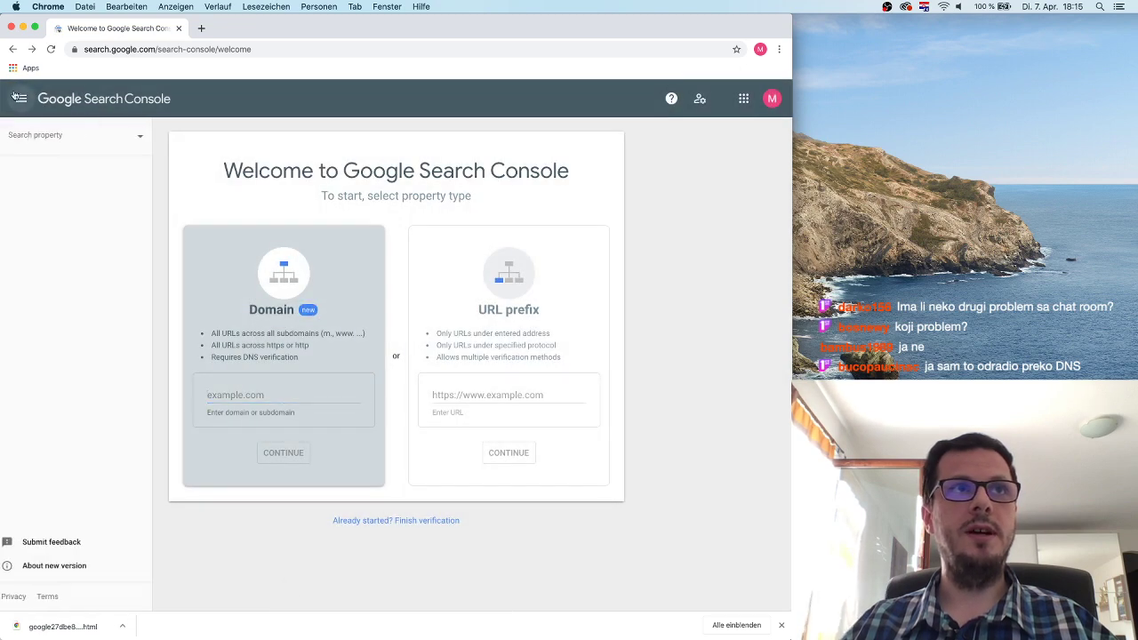
pyautogui.click(50, 134)
pyautogui.click(77, 169)
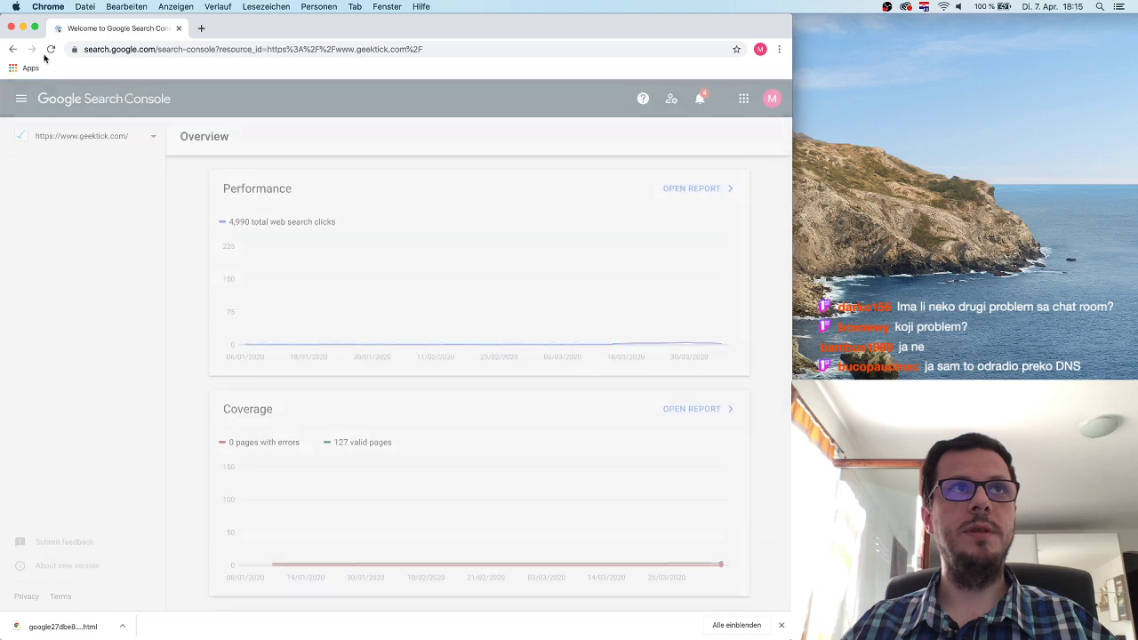
pyautogui.click(23, 27)
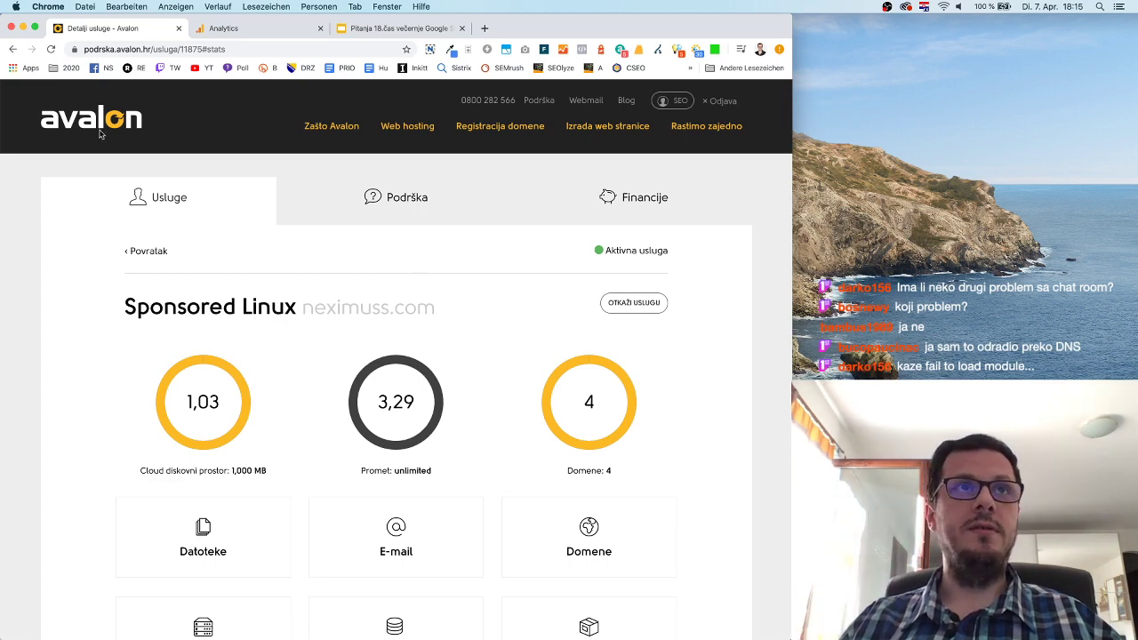
# Open cPanel for the neximuss.com Sponsored Linux hosting service via VIŠE OPCIJA (CPANEL).
pyautogui.click(107, 49)
pyautogui.click(109, 48)
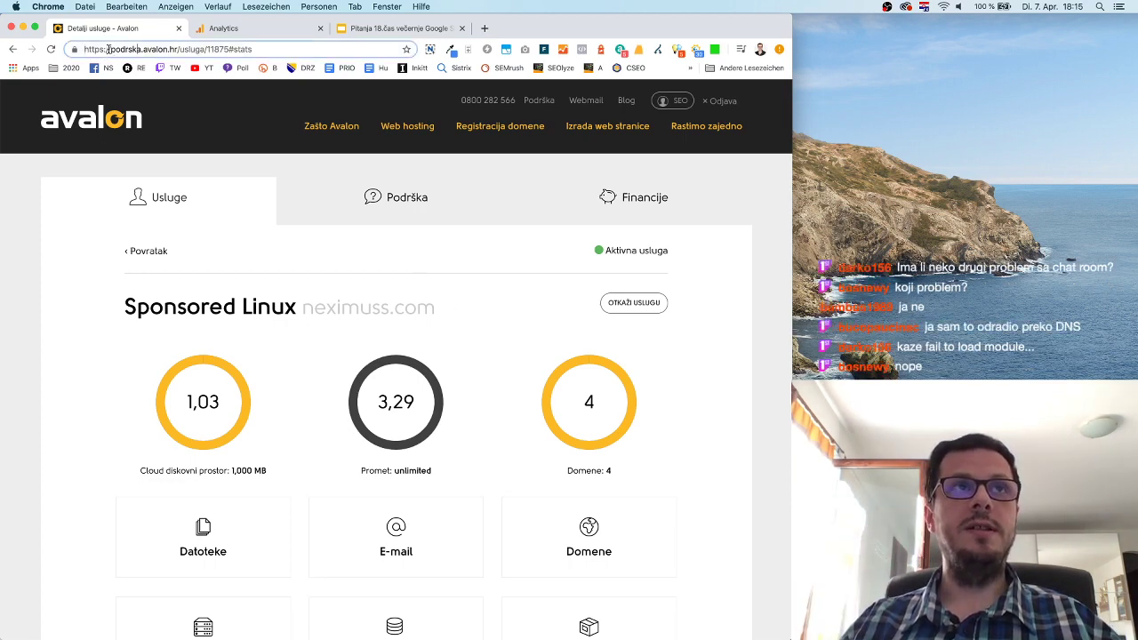
pyautogui.moveTo(85, 49); pyautogui.dragTo(255, 52)
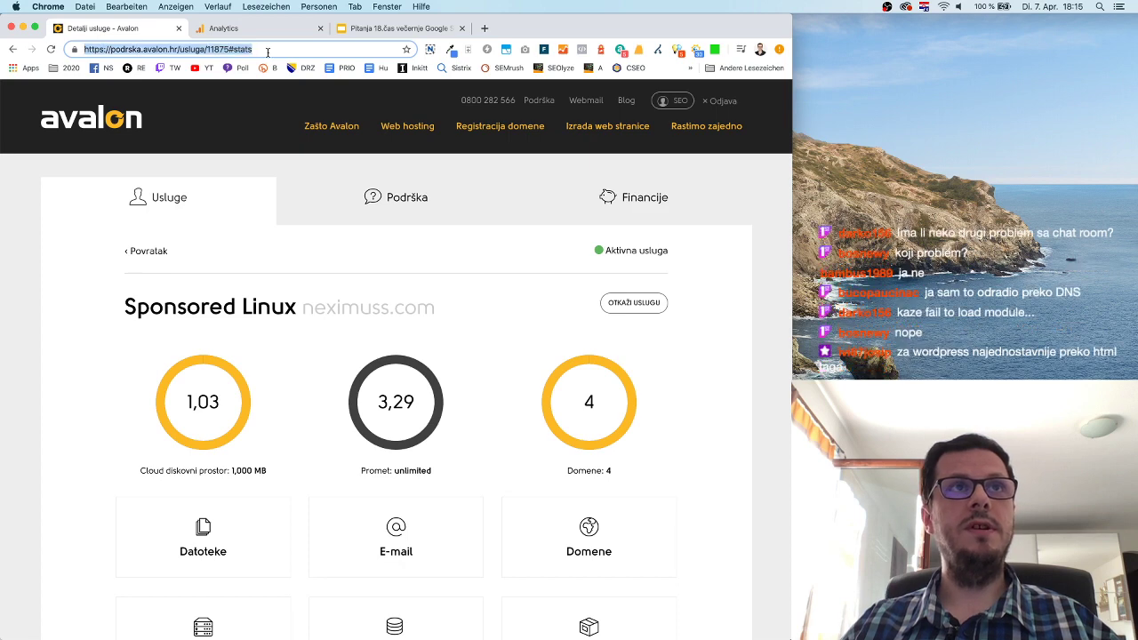
pyautogui.click(244, 170)
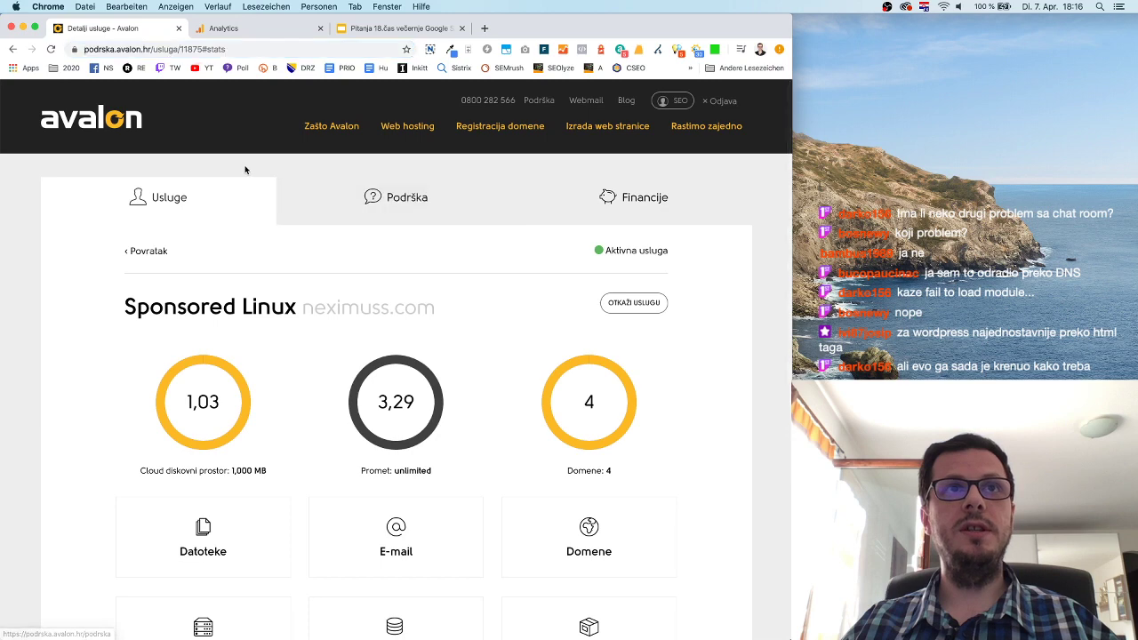
pyautogui.scroll(-5, 264, 234)
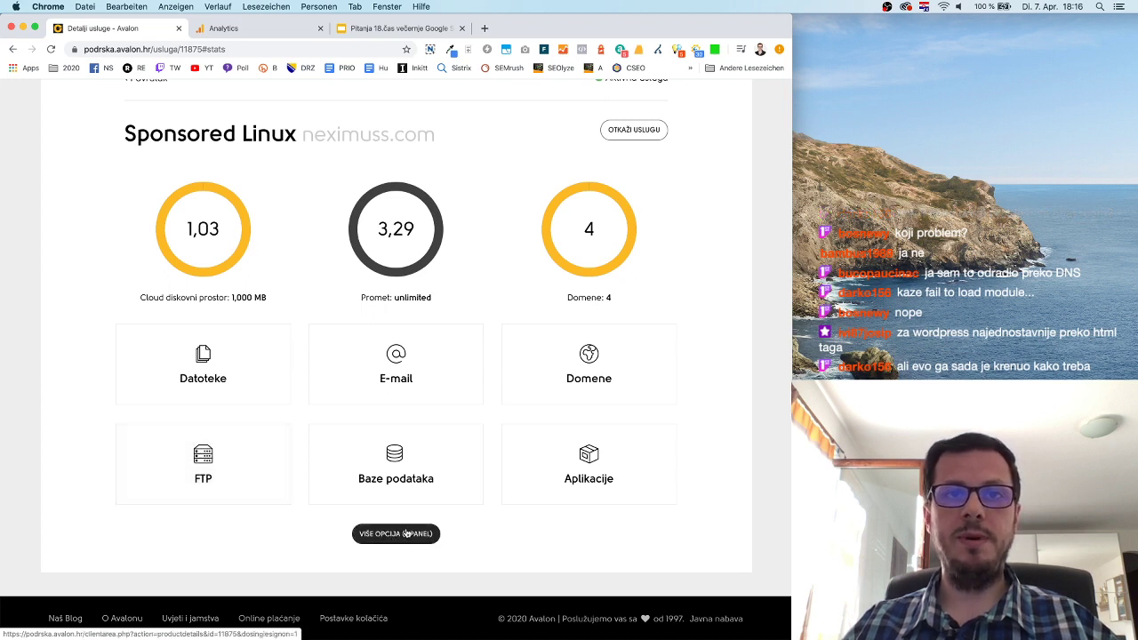
pyautogui.click(414, 539)
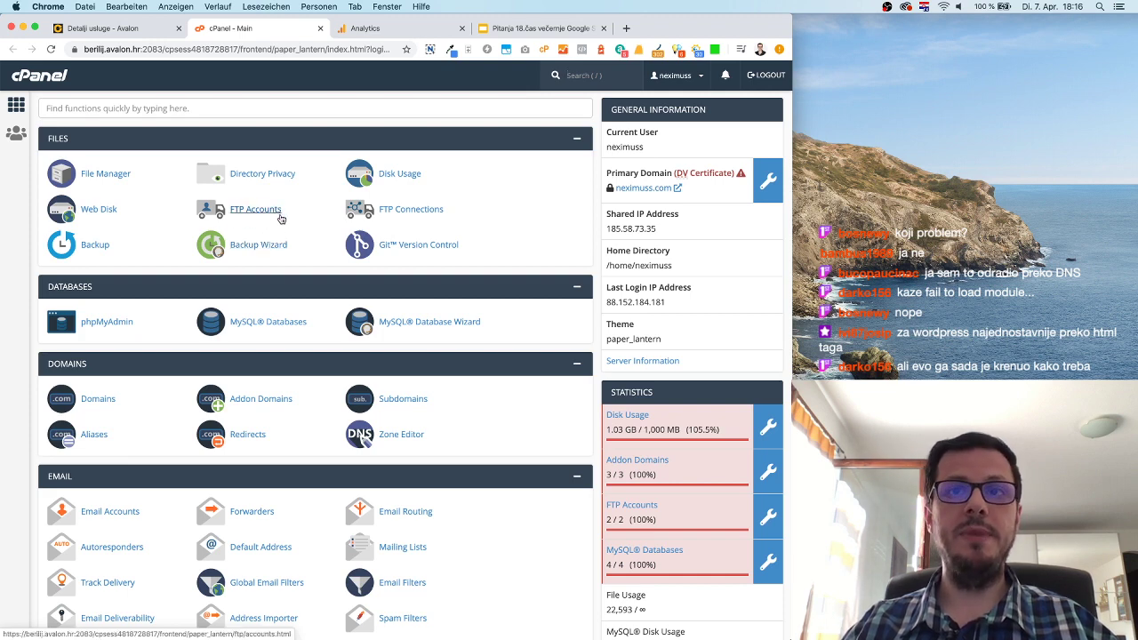
# Open cPanel's FTP Accounts page, showing the 2-account maximum already reached.
pyautogui.click(255, 213)
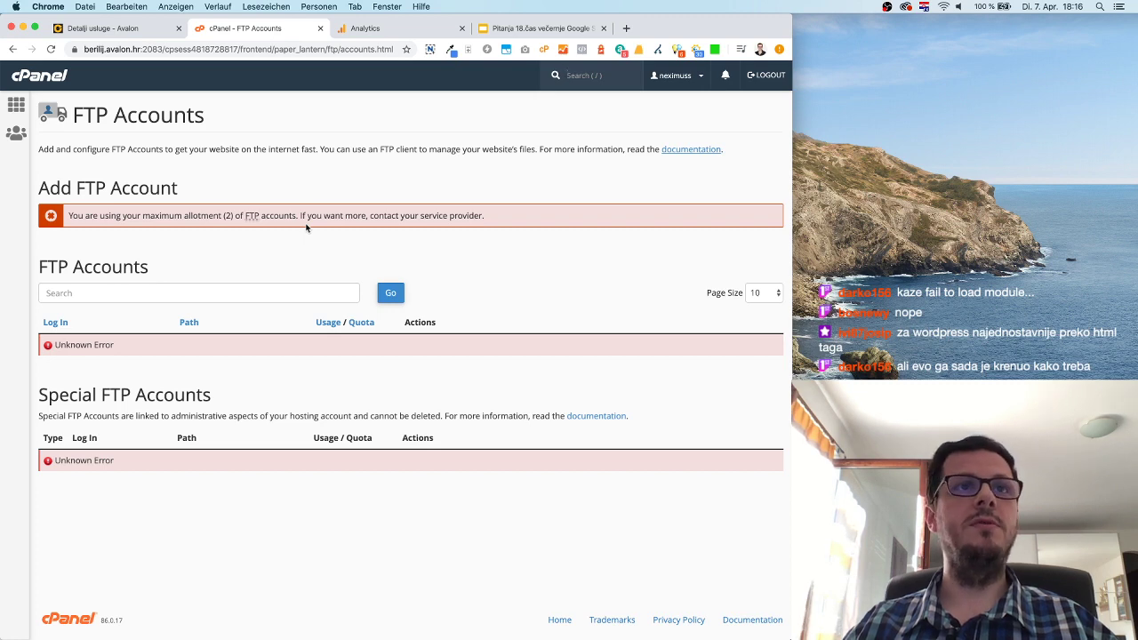
pyautogui.scroll(-1, 205, 402)
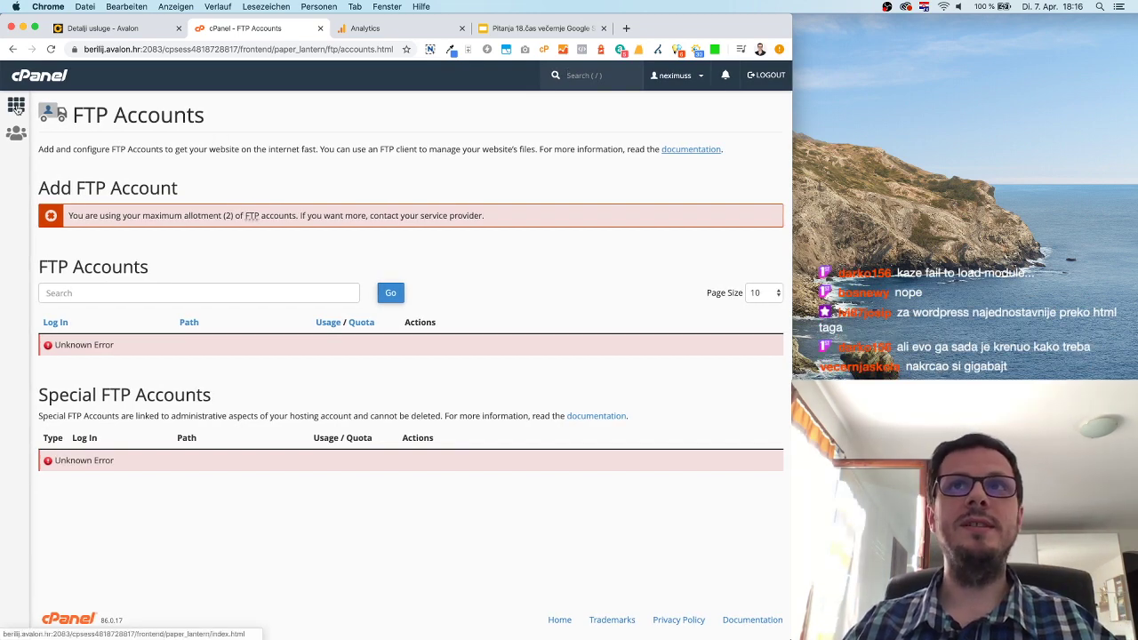
pyautogui.click(699, 77)
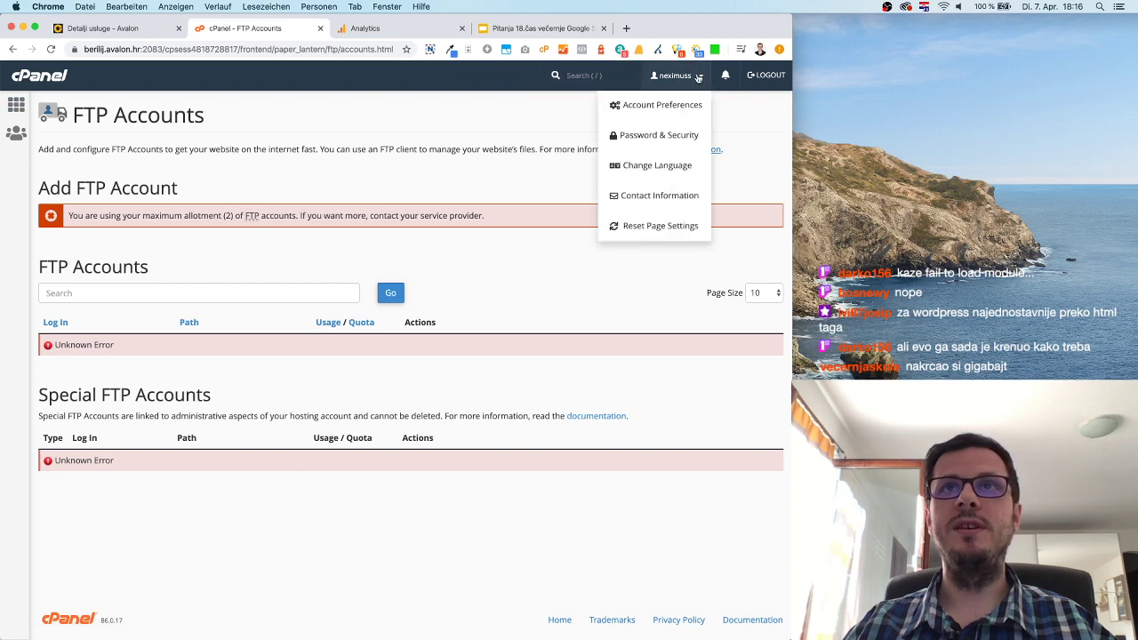
pyautogui.click(439, 122)
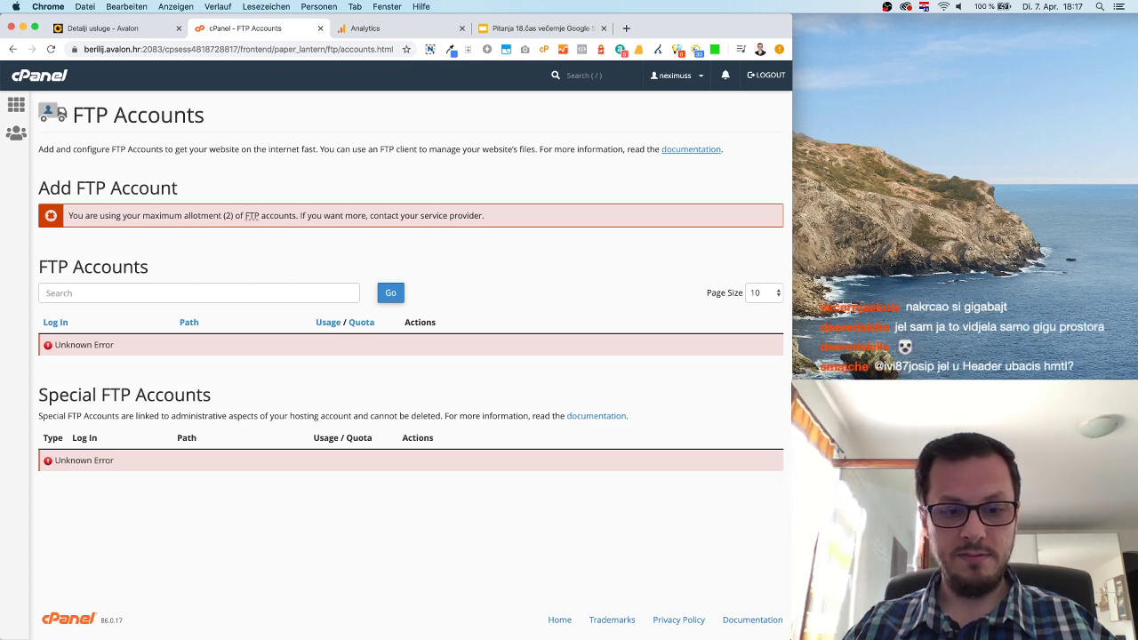
# Start a new TextEdit note with the FTP host ftp.mojadomena.com.
pyautogui.press('super+Tab')
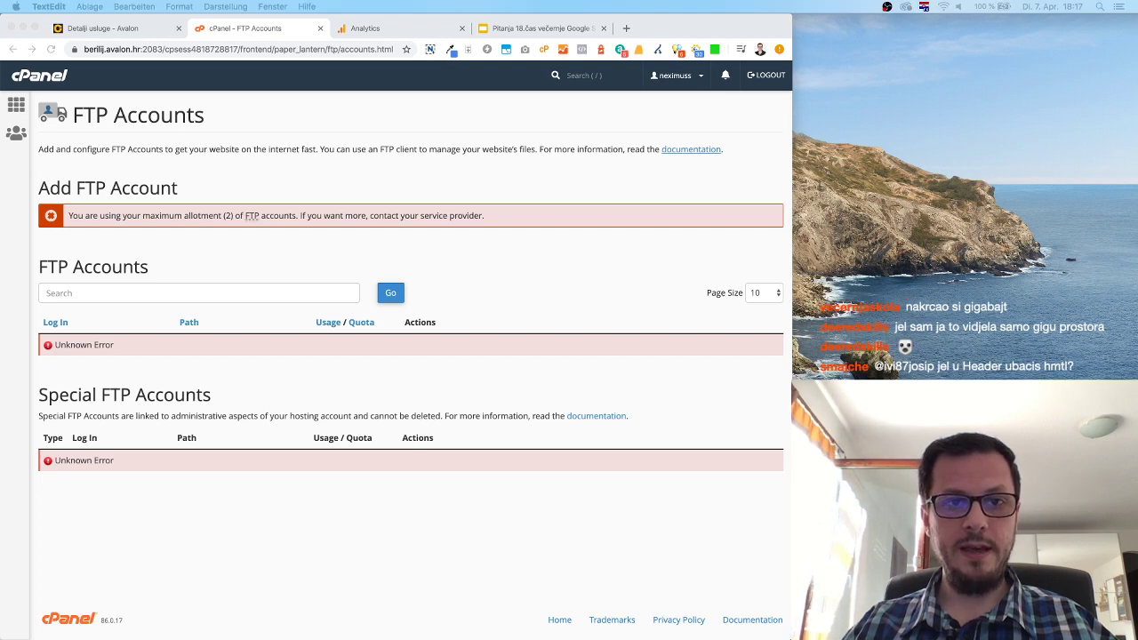
pyautogui.press('super+n')
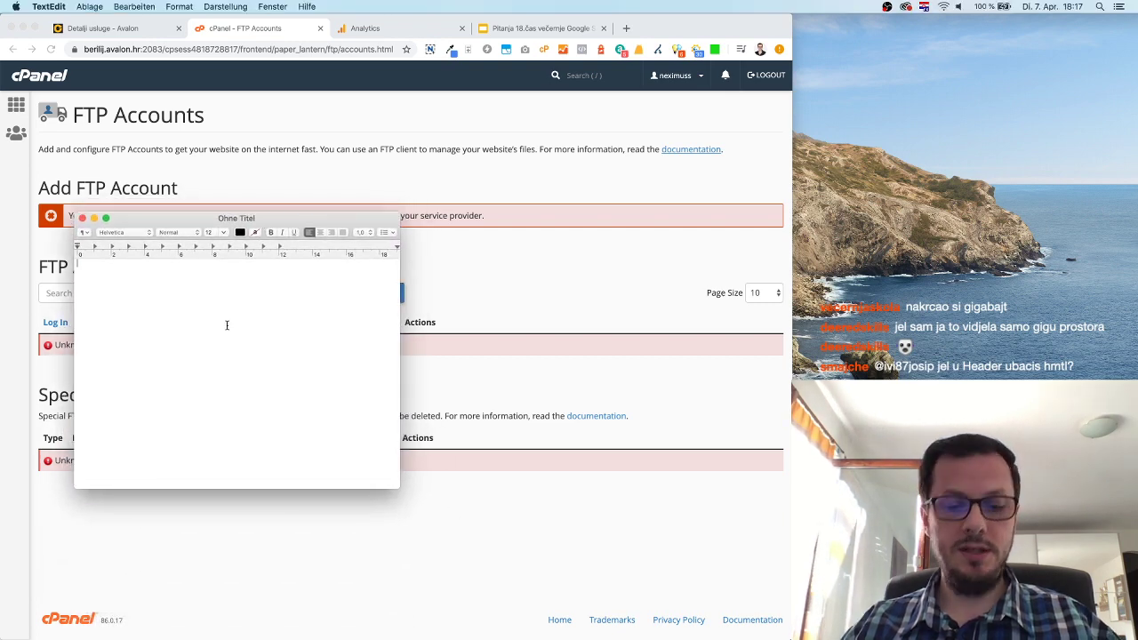
pyautogui.write('ftp')
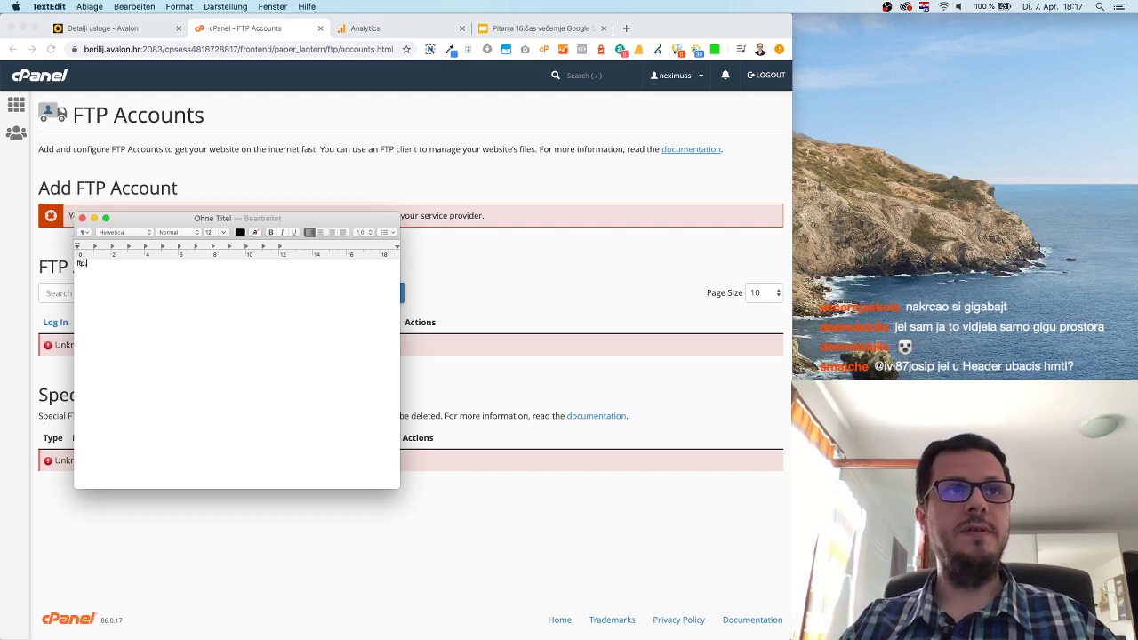
pyautogui.write('.mojadomena.com')
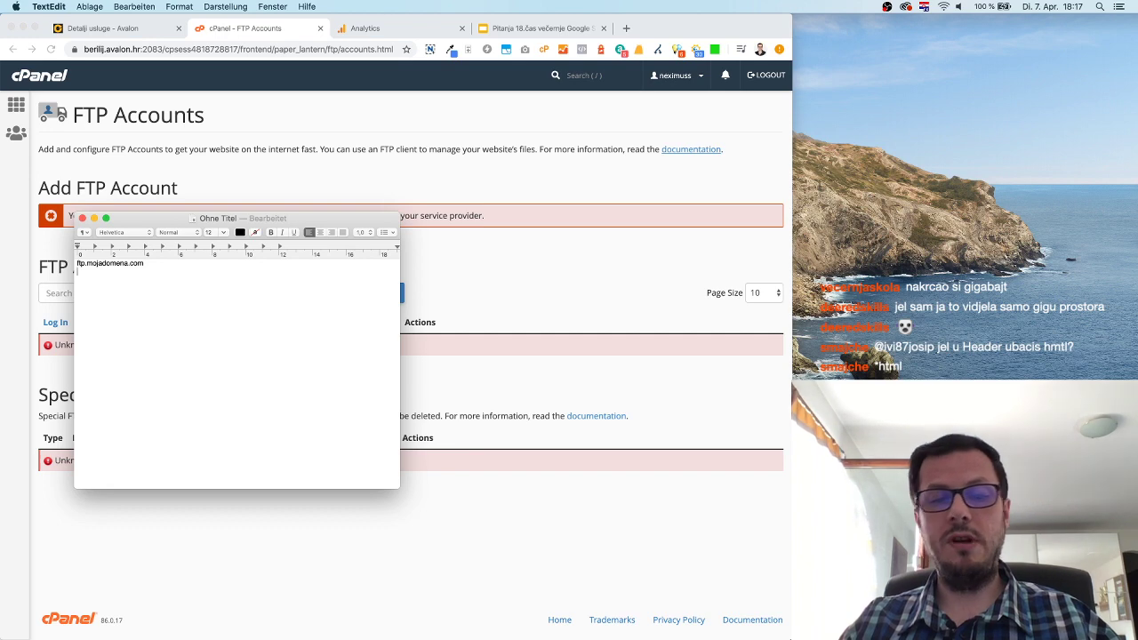
pyautogui.press('Return')
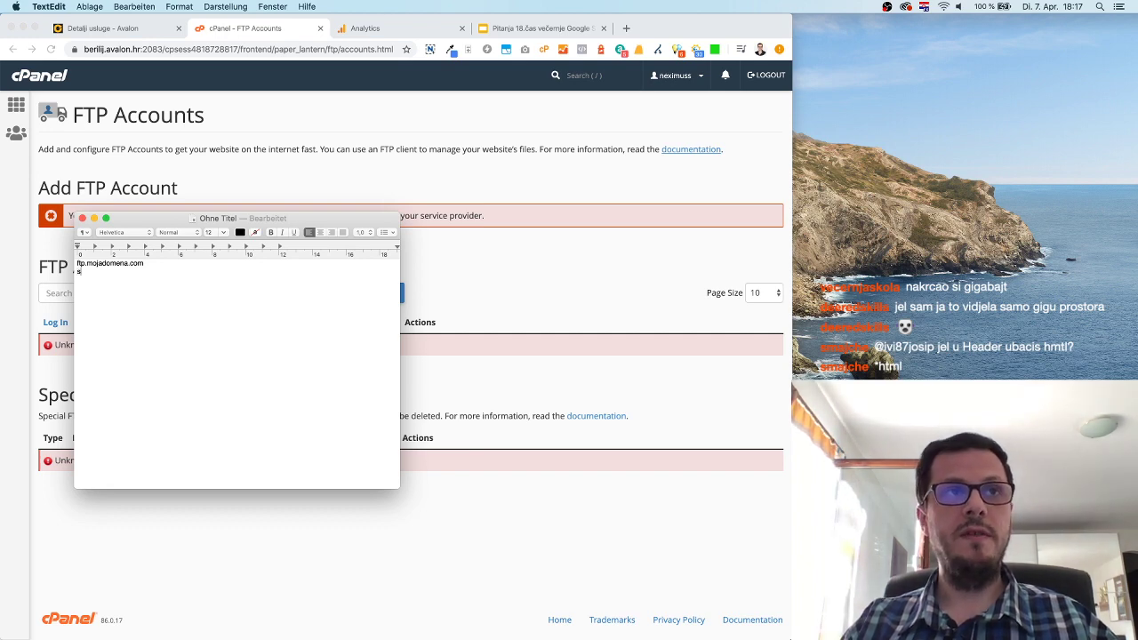
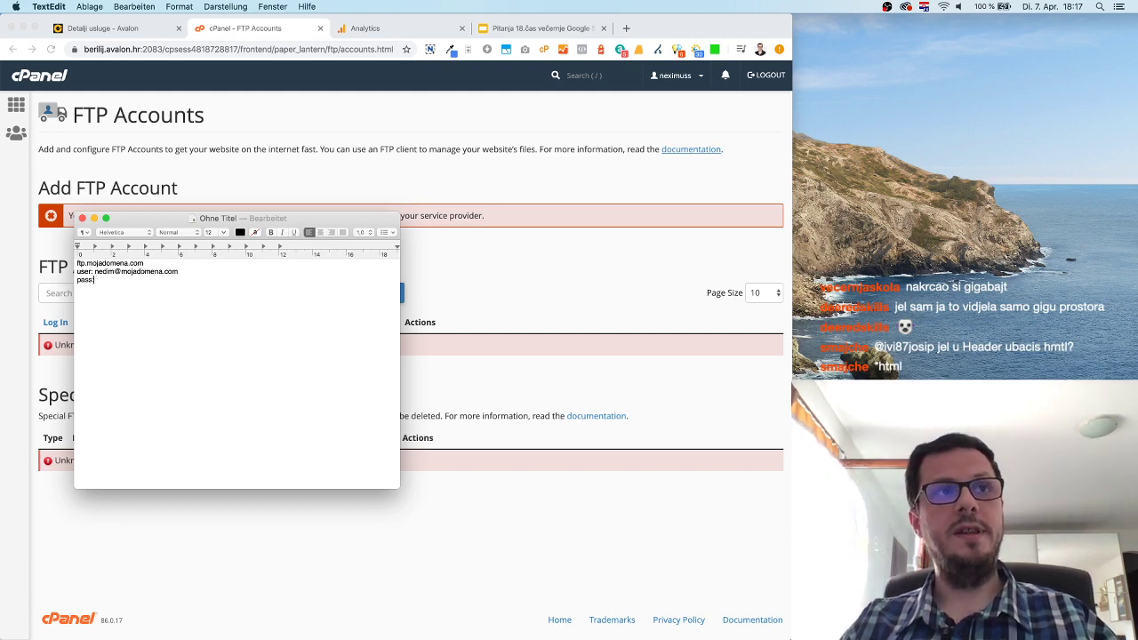
# Add the FTP user e-mail and password lines, select the whole note, and open a new browser tab.
pyautogui.write('123123123')
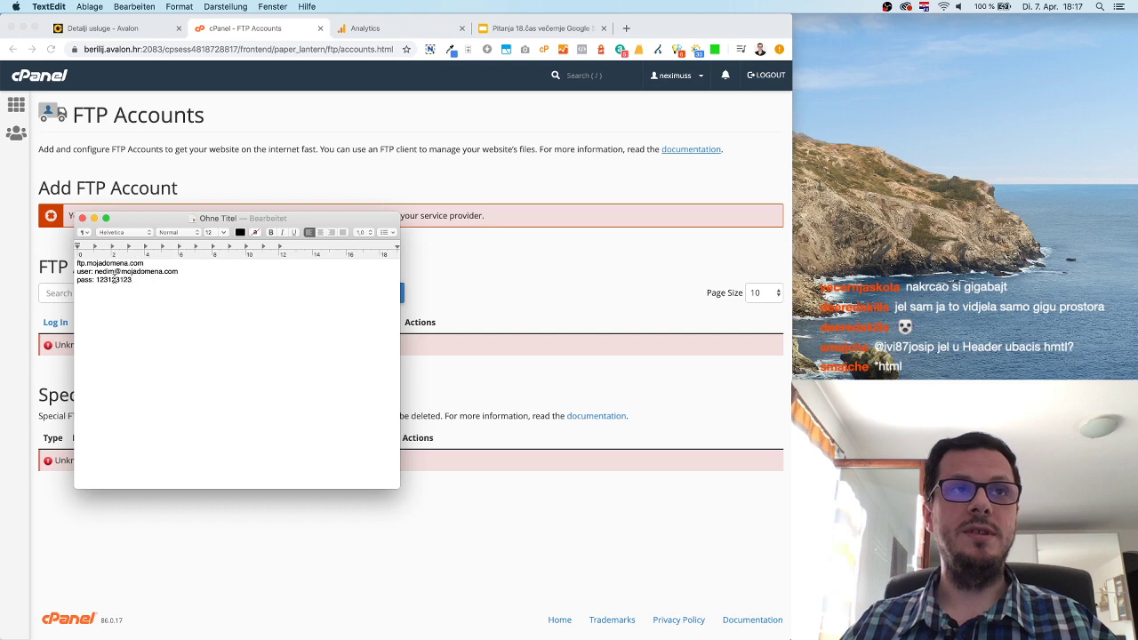
pyautogui.press('super+a')
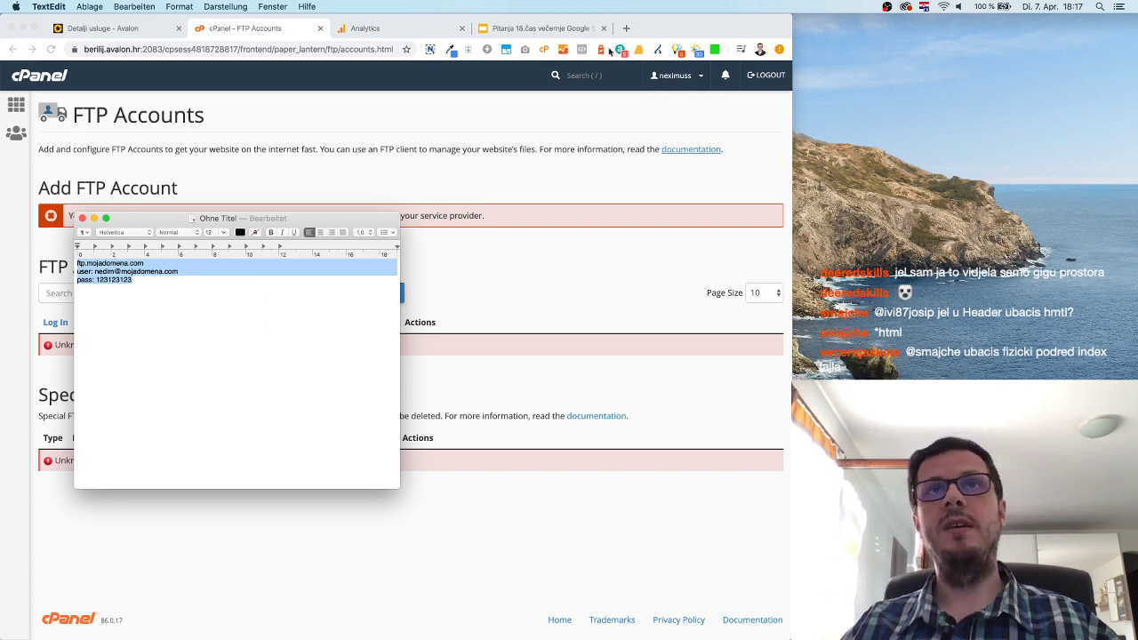
pyautogui.click(629, 31)
pyautogui.click(627, 30)
# Search Google for 'ftp client' and open Wikipedia's Kategorie:FTP-Client page.
pyautogui.write('ftp client')
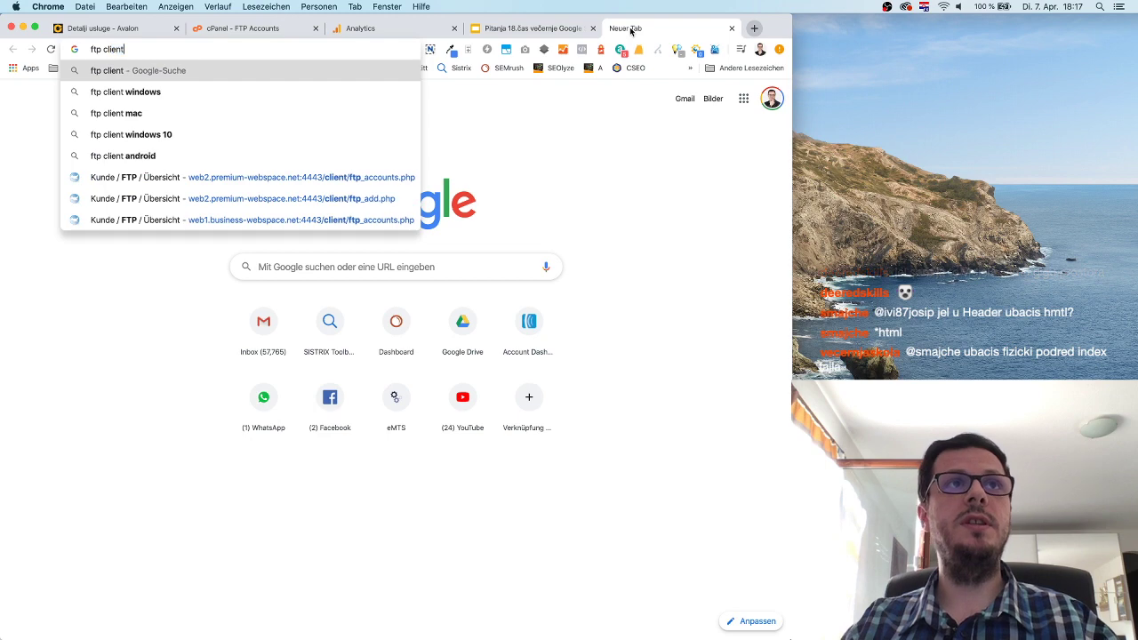
pyautogui.press('Return')
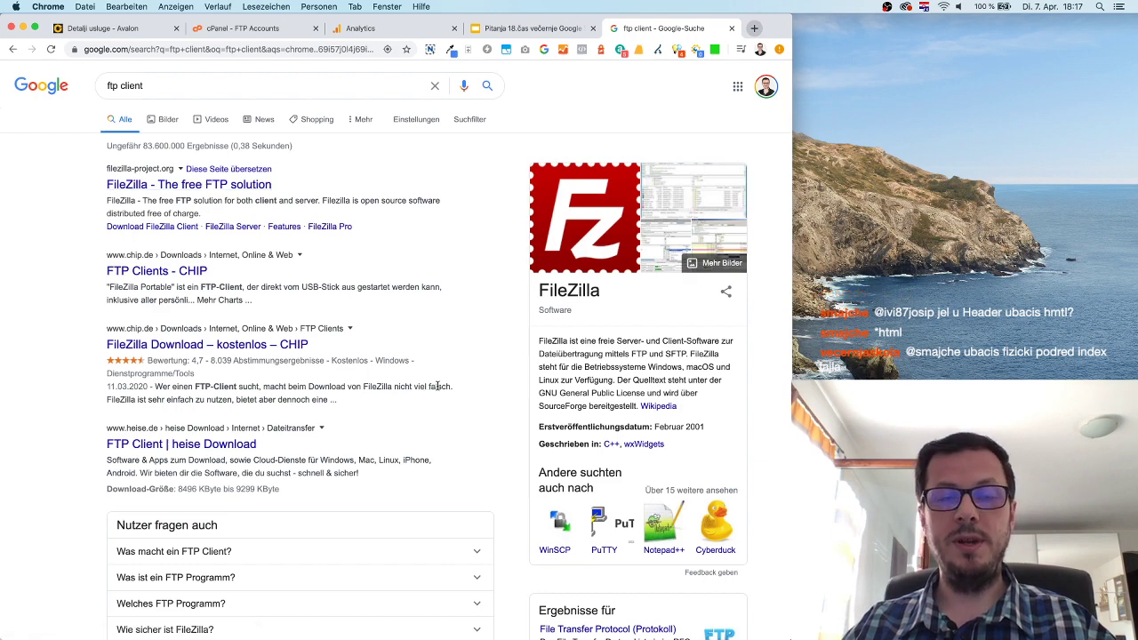
pyautogui.scroll(-5, 437, 386)
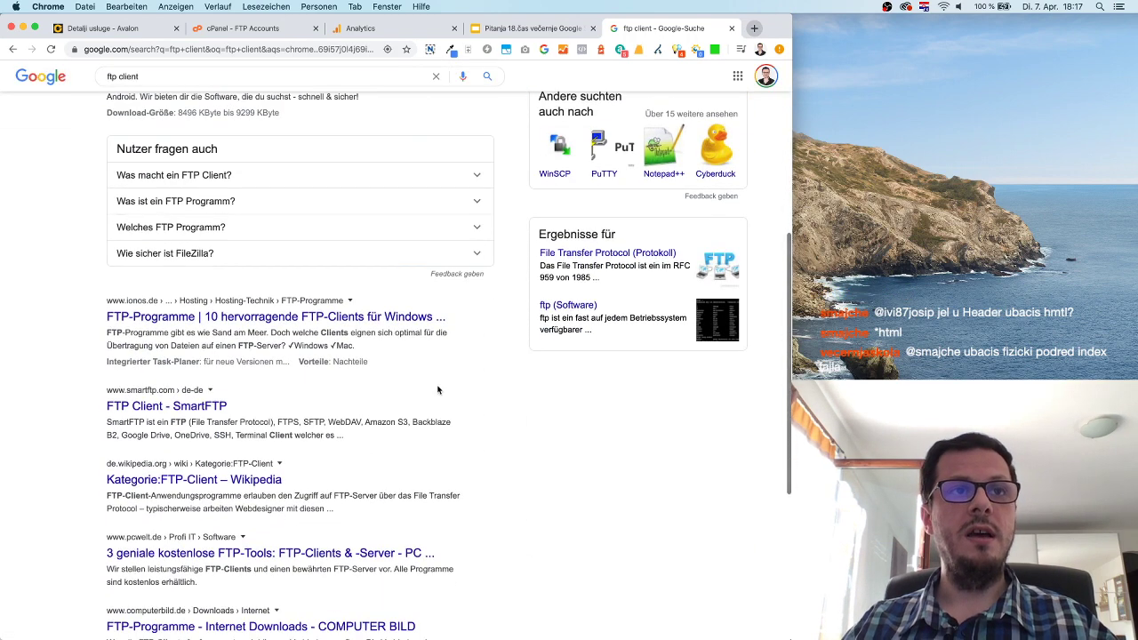
pyautogui.scroll(-3, 437, 389)
pyautogui.click(228, 258)
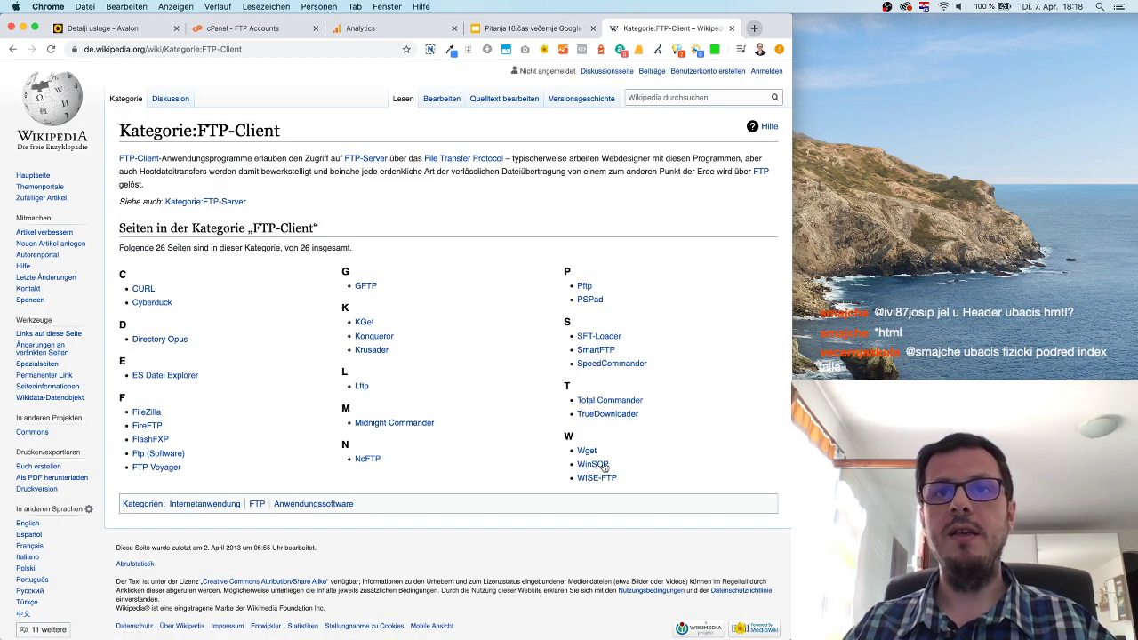
# Preview WinSCP in the FTP client list, then search Google for 'cyberduck'.
pyautogui.moveTo(610, 465); pyautogui.dragTo(579, 465)
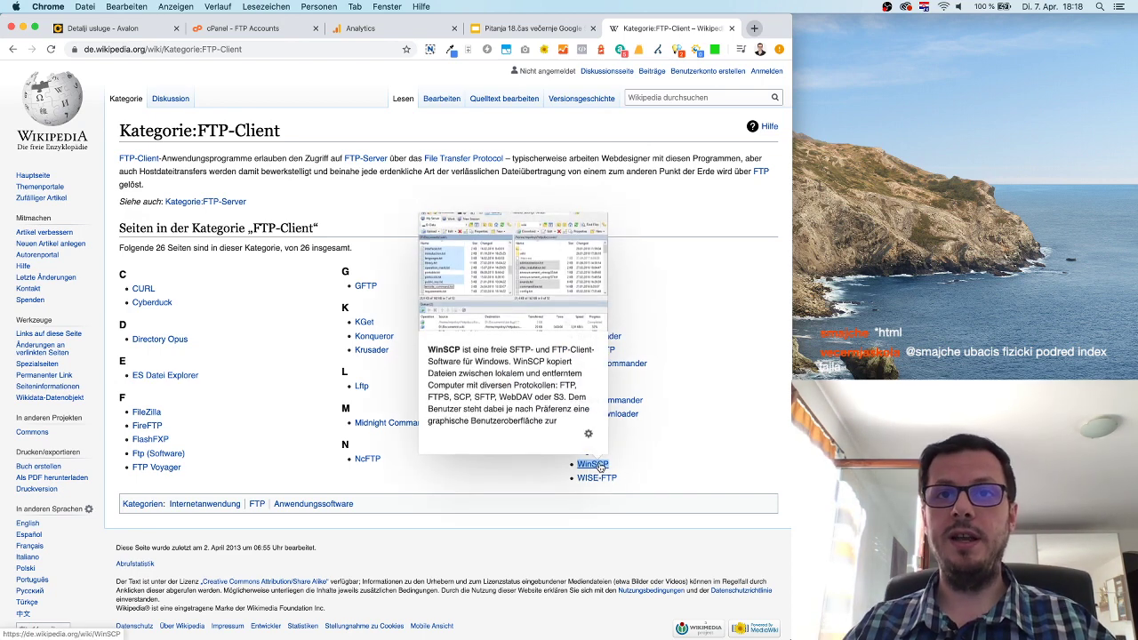
pyautogui.click(668, 465)
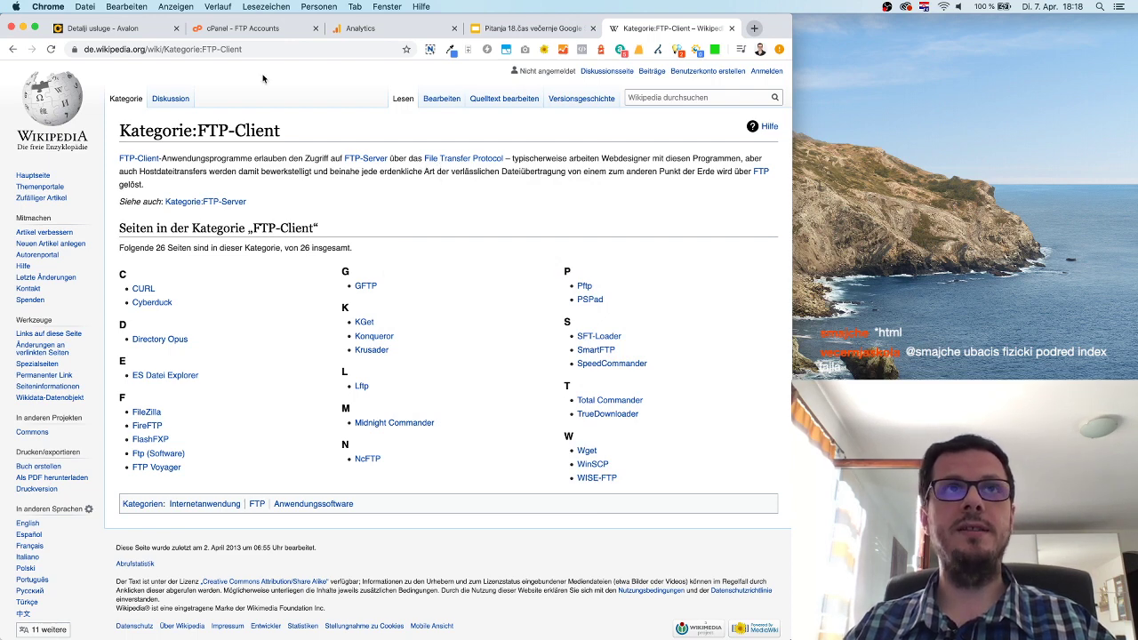
pyautogui.click(238, 49)
pyautogui.write('cyberduck')
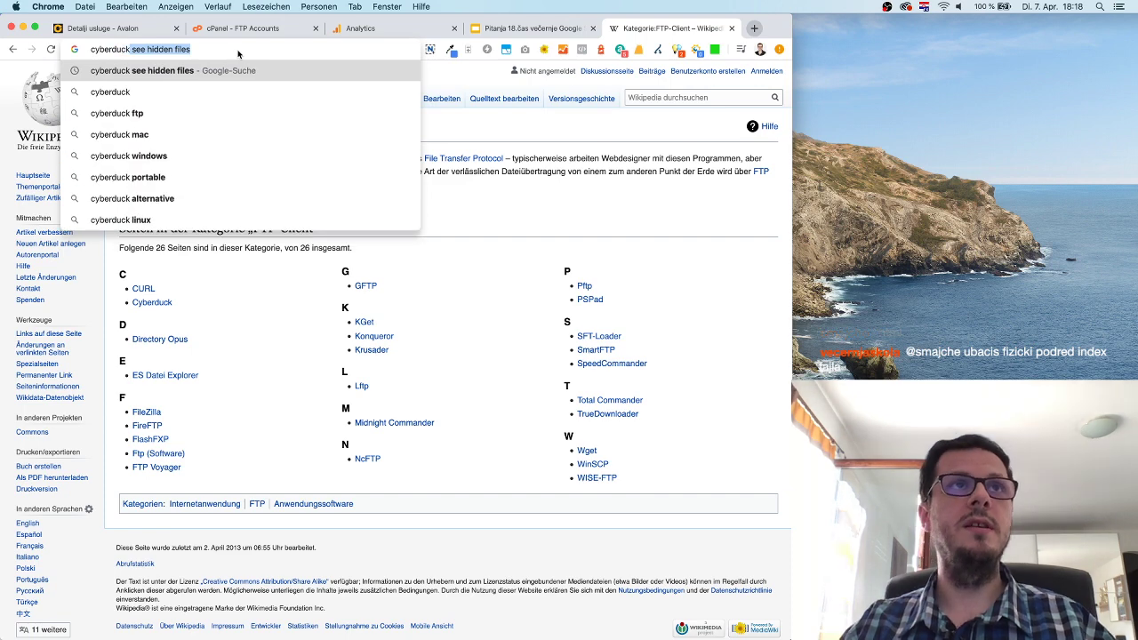
pyautogui.press('Delete')
pyautogui.press('Return')
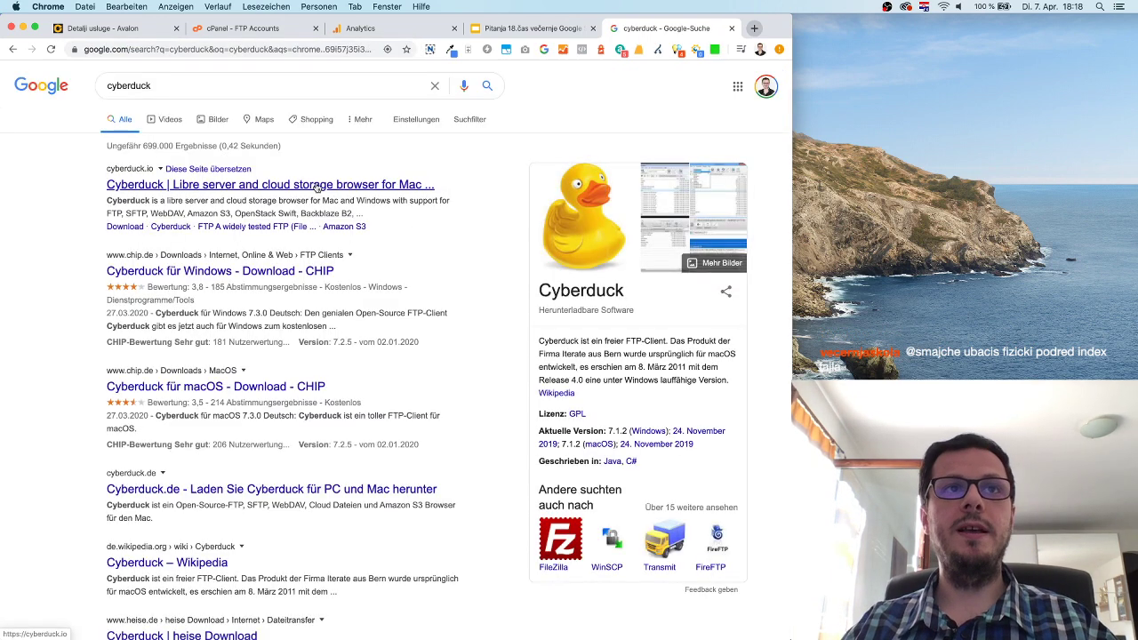
# Visit the cyberduck.io homepage from the search results, scroll through it, then close its tab.
pyautogui.click(317, 184)
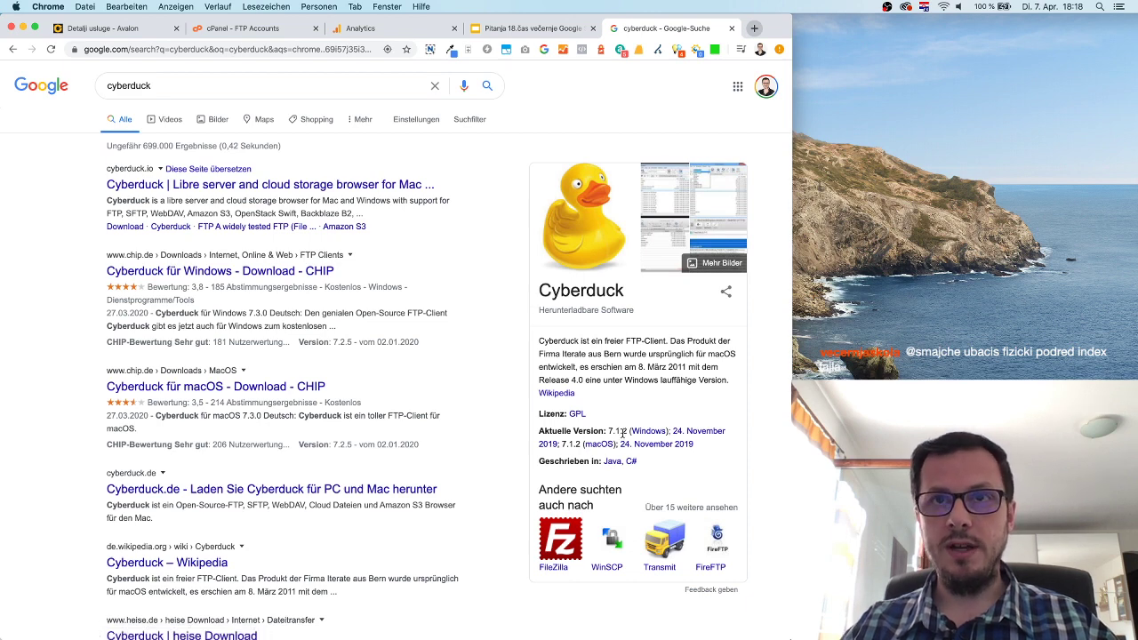
pyautogui.click(247, 188)
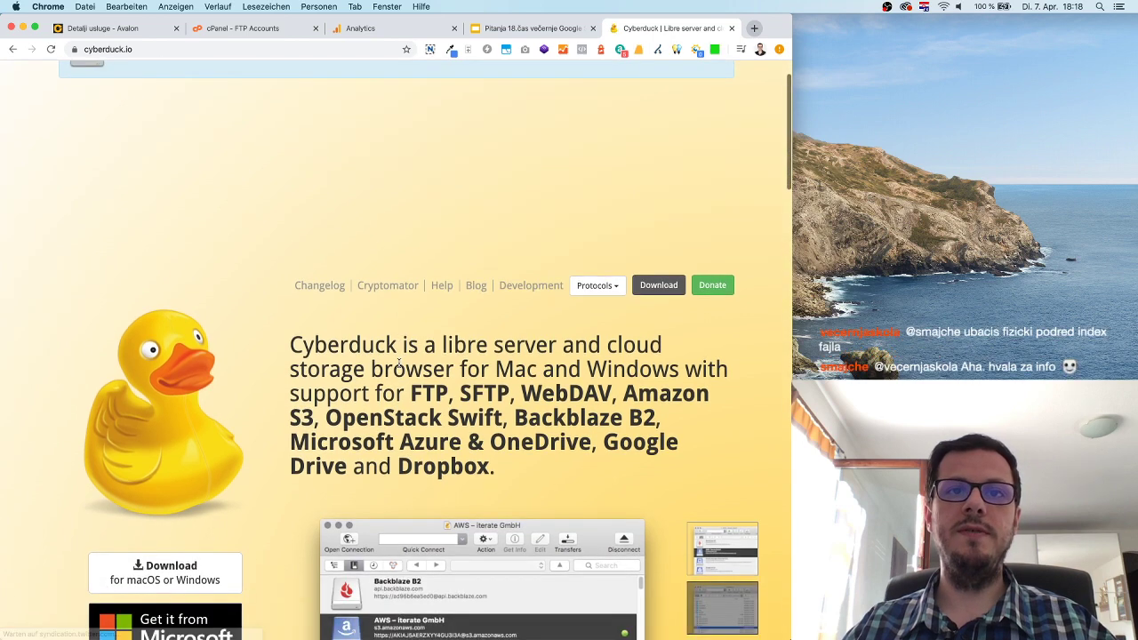
pyautogui.scroll(-5, 171, 365)
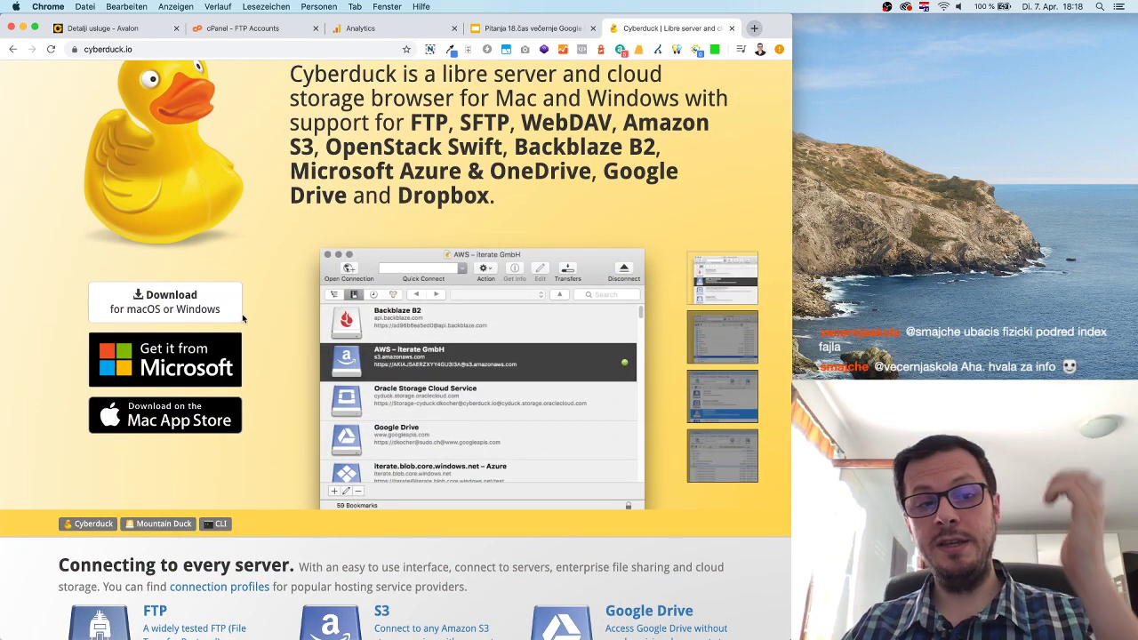
pyautogui.scroll(5, 270, 281)
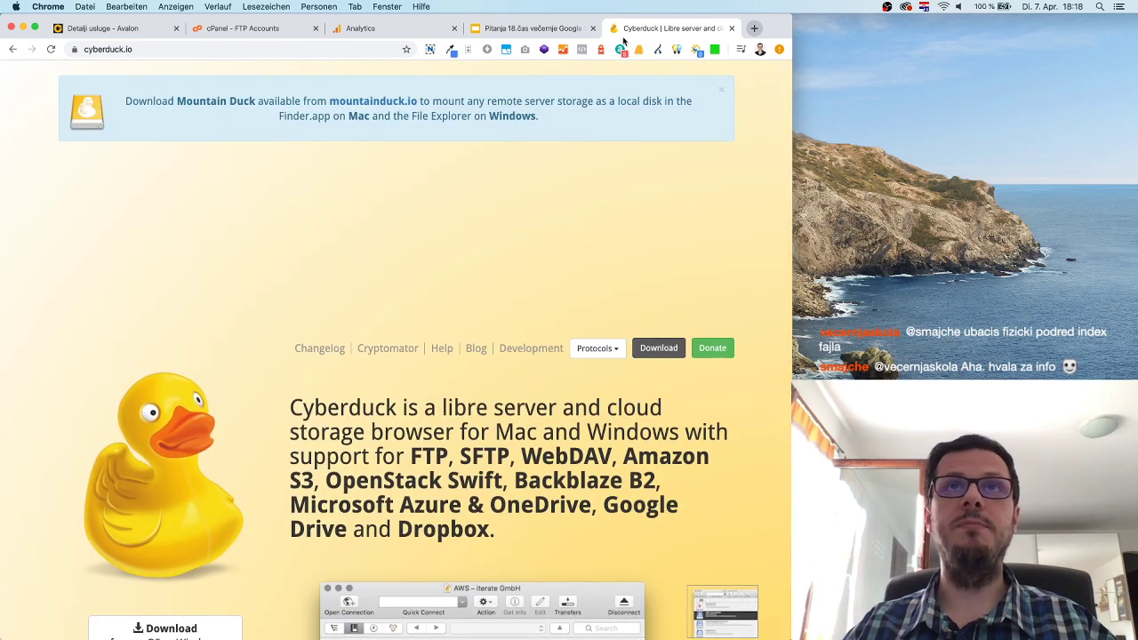
pyautogui.click(729, 28)
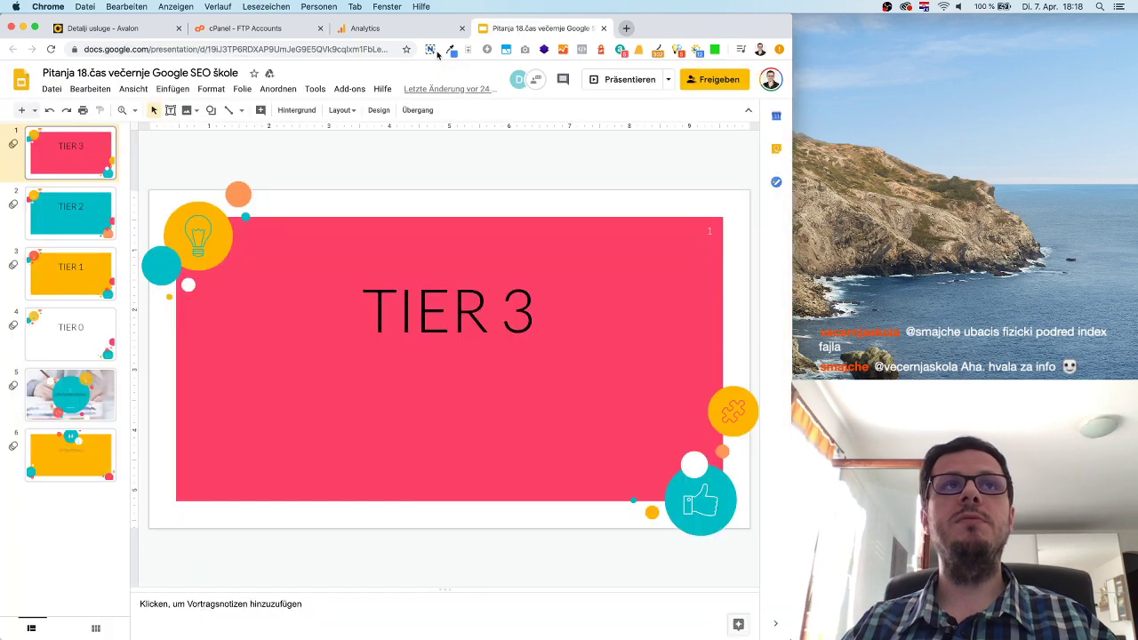
# Open the public_html folder on the FTP server, then go back to the root listing.
pyautogui.click(119, 31)
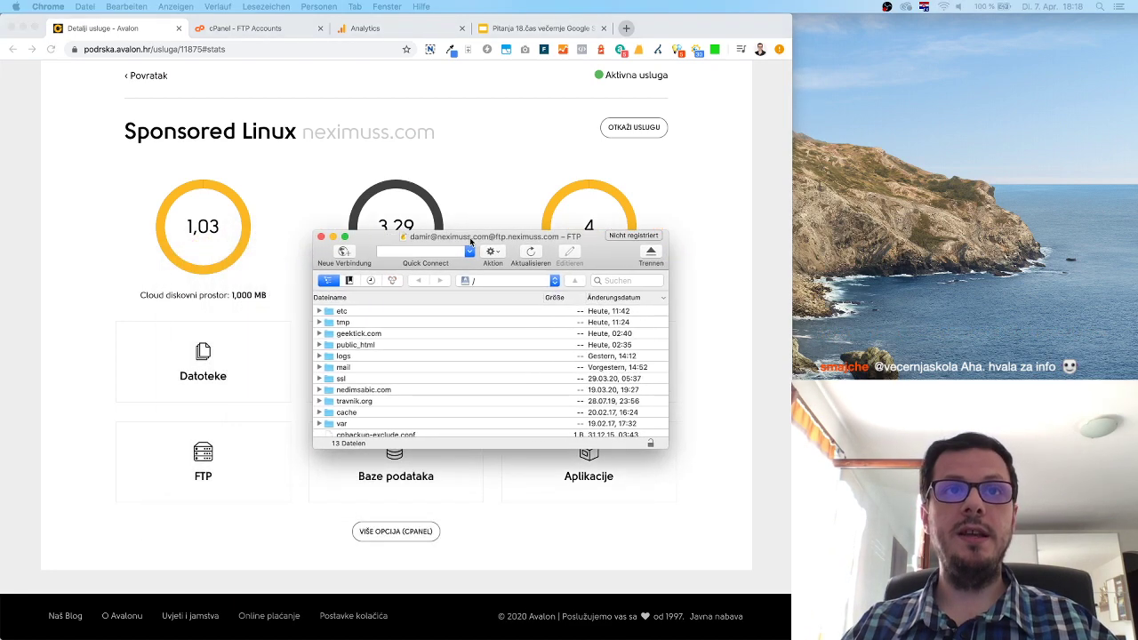
pyautogui.scroll(-2, 391, 379)
pyautogui.scroll(2, 391, 379)
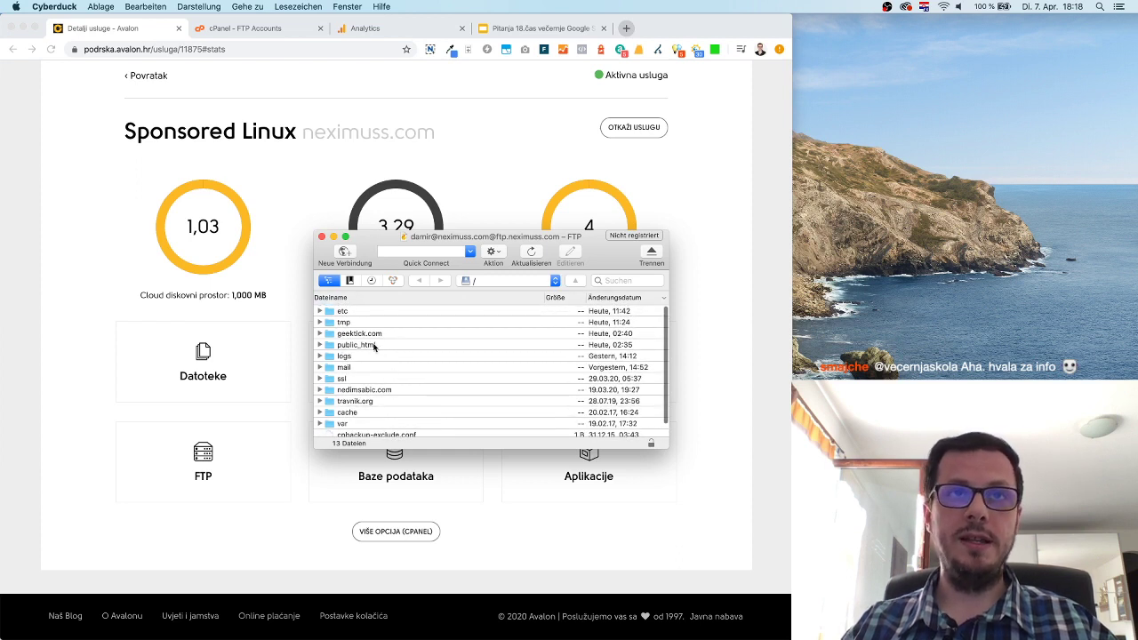
pyautogui.doubleClick(346, 347)
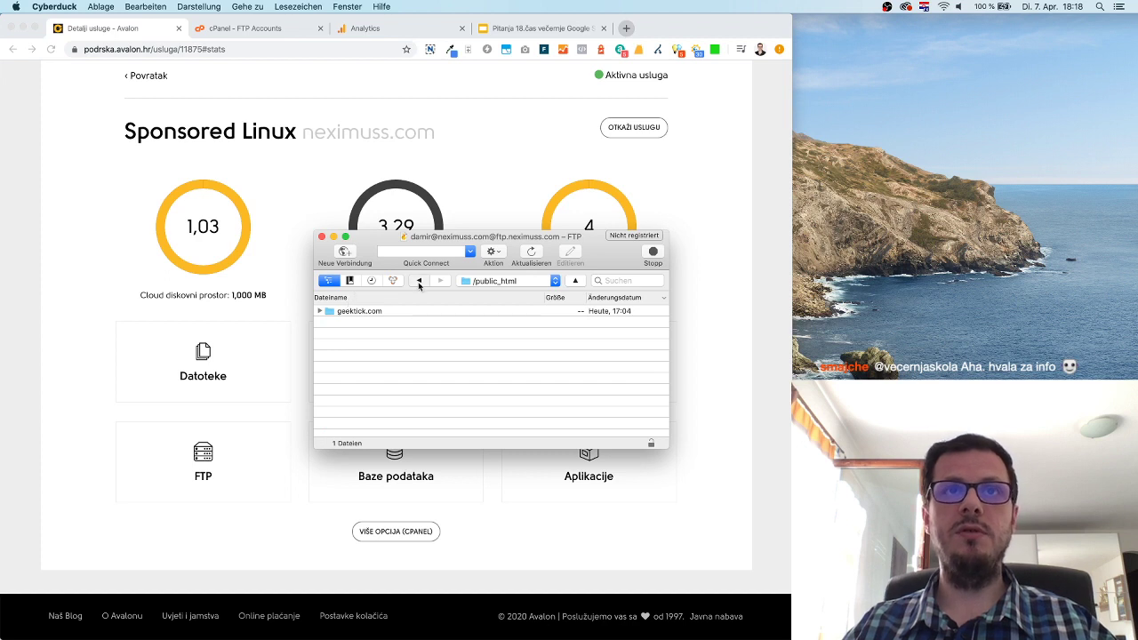
pyautogui.click(419, 284)
# Check the connection's server and username without changes, then reopen public_html.
pyautogui.click(348, 254)
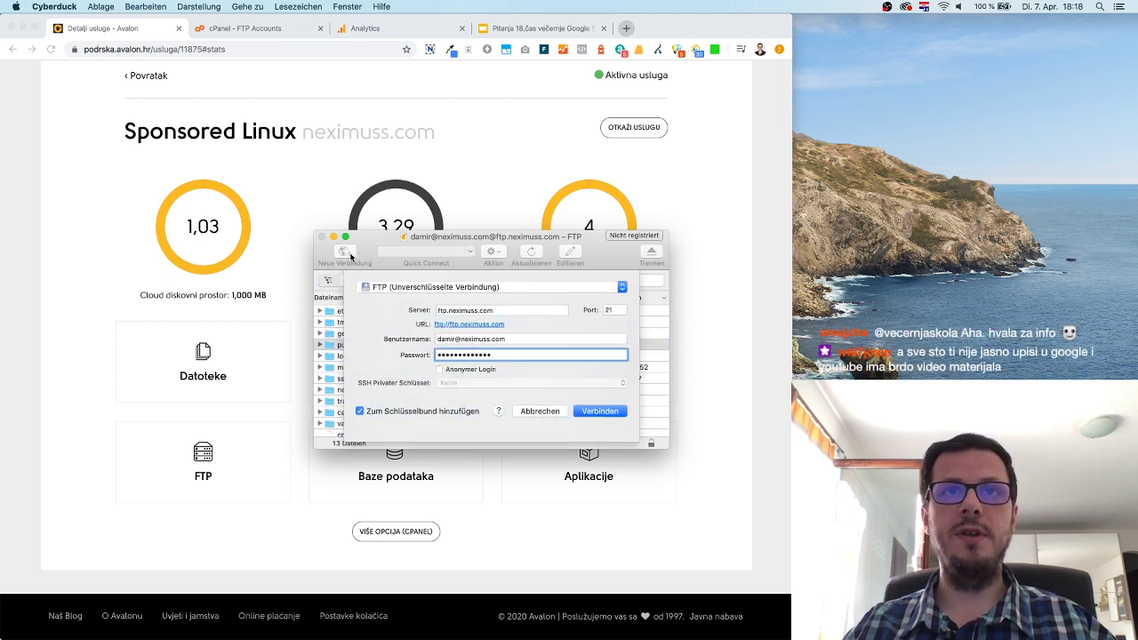
pyautogui.click(462, 310)
pyautogui.click(496, 310)
pyautogui.click(460, 339)
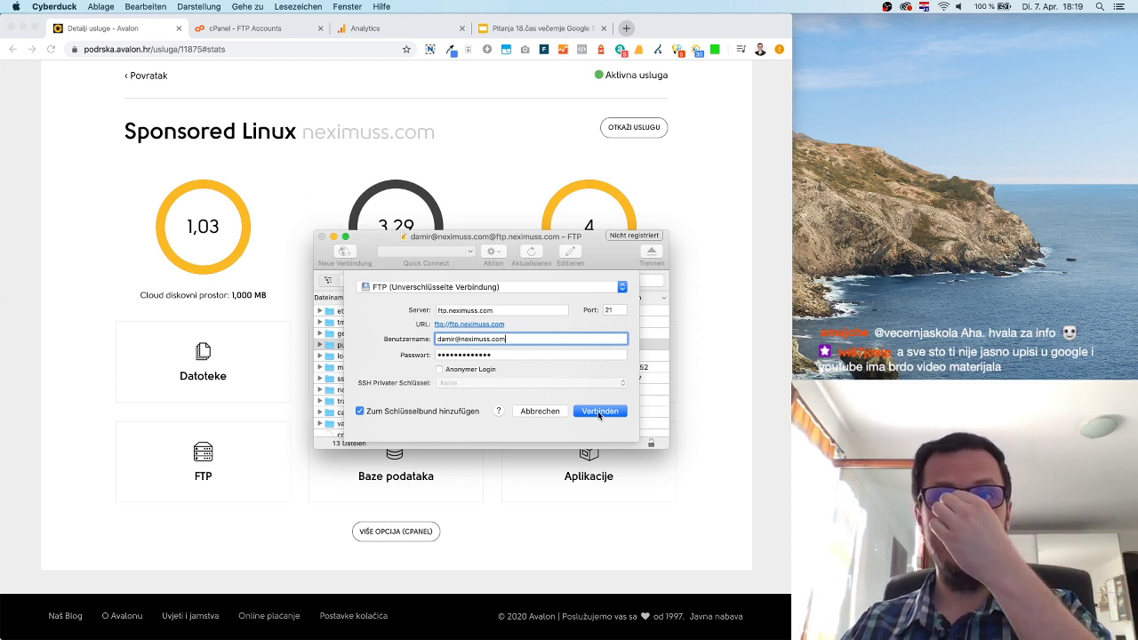
pyautogui.click(545, 413)
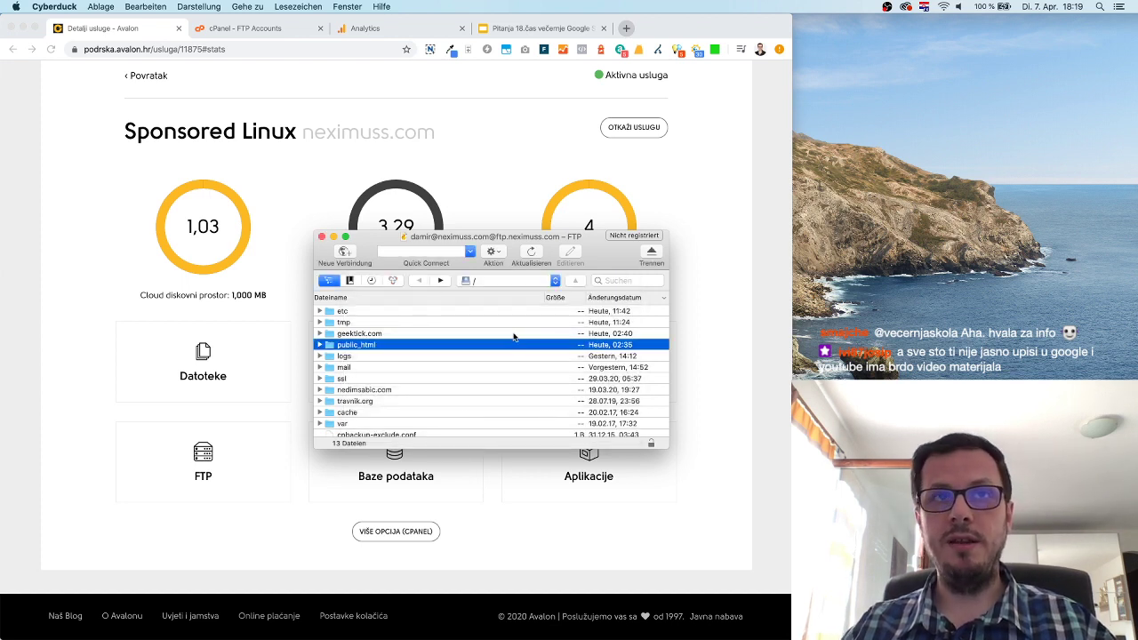
pyautogui.doubleClick(329, 349)
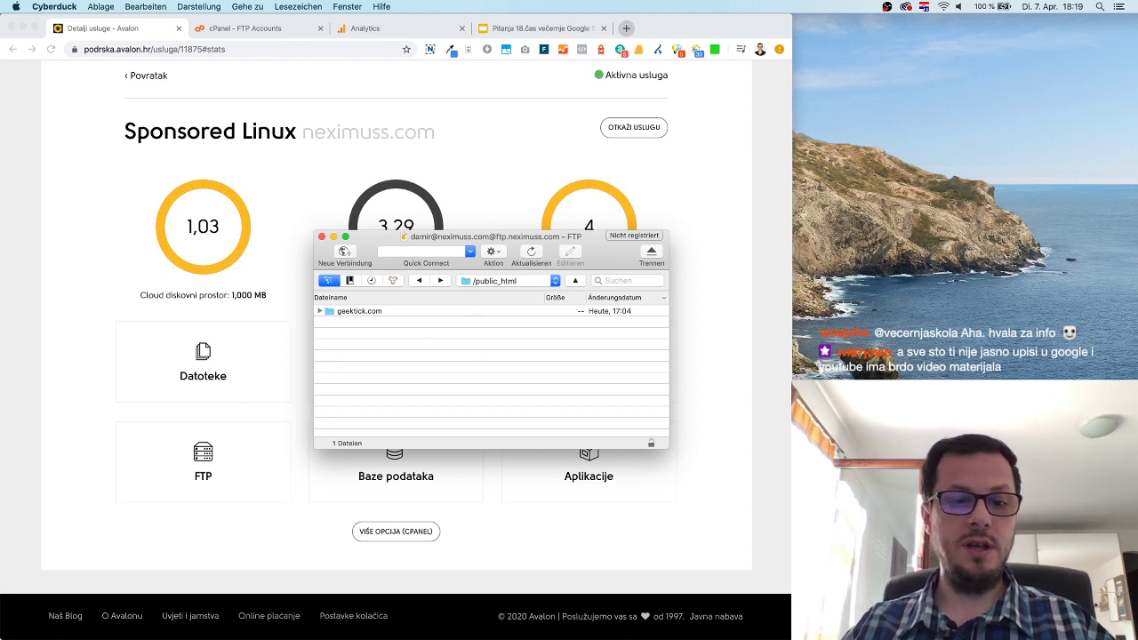
pyautogui.press('super+Tab')
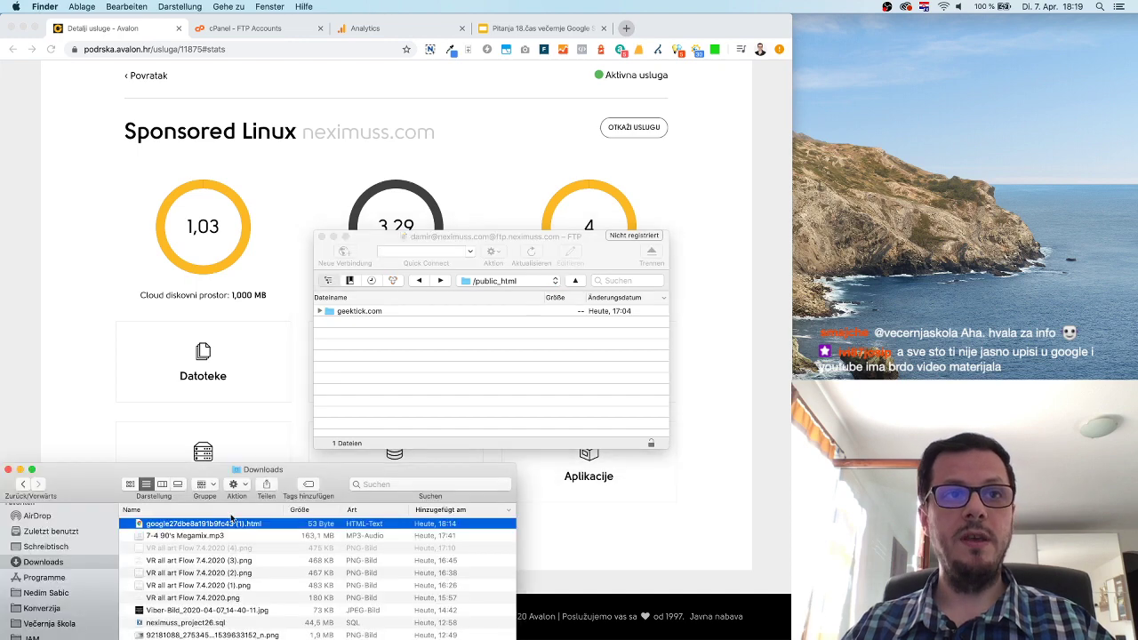
# Upload the Google verification HTML file into public_html and quit Cyberduck, postponing the donation prompt.
pyautogui.moveTo(198, 524); pyautogui.dragTo(267, 525)
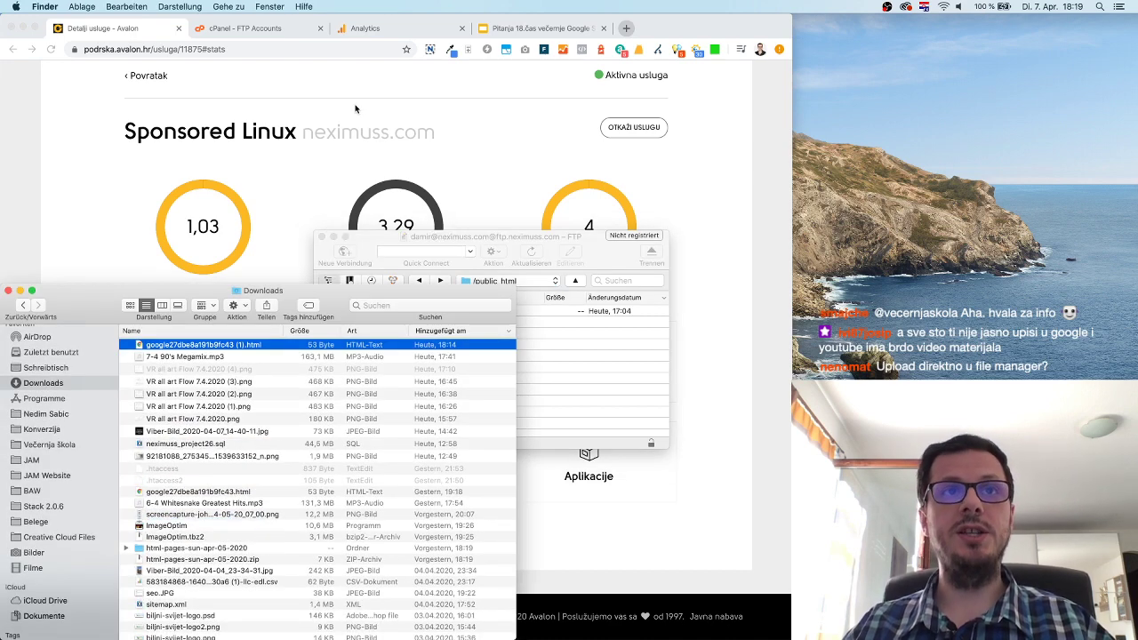
pyautogui.click(376, 240)
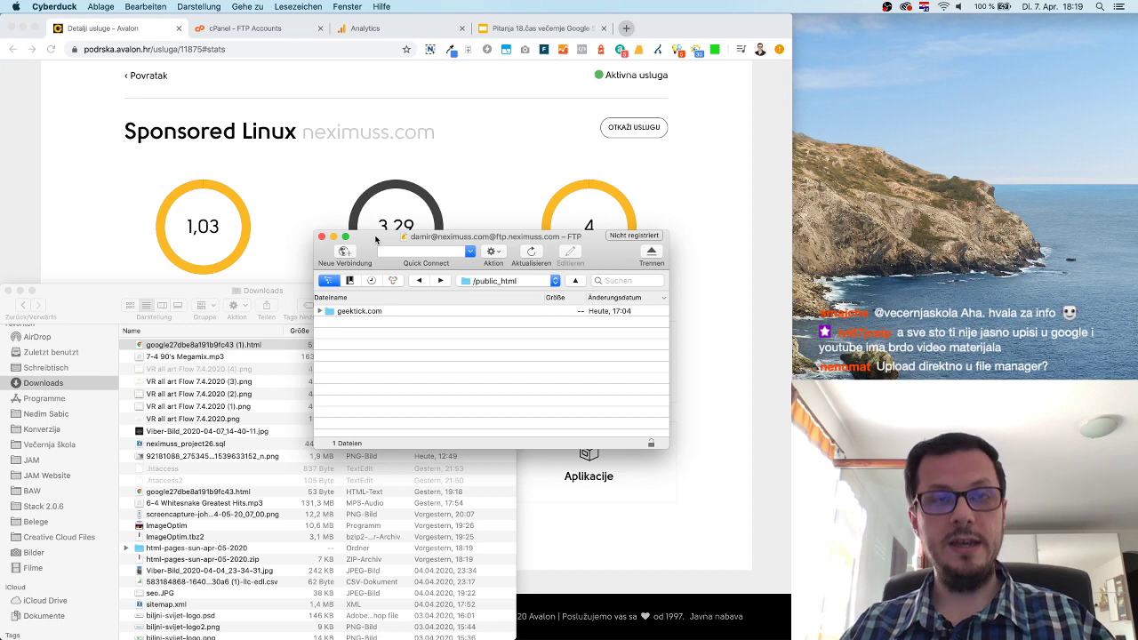
pyautogui.press('super+q')
pyautogui.click(626, 242)
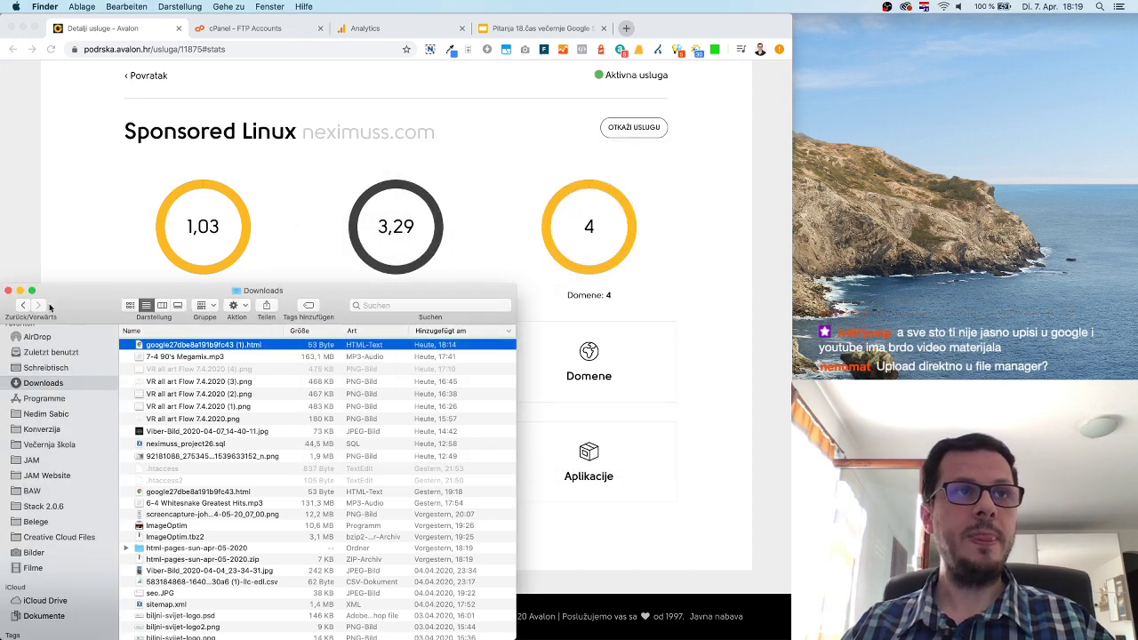
# Minimize the Downloads window and return to Chrome's cPanel FTP Accounts page.
pyautogui.press('super+m')
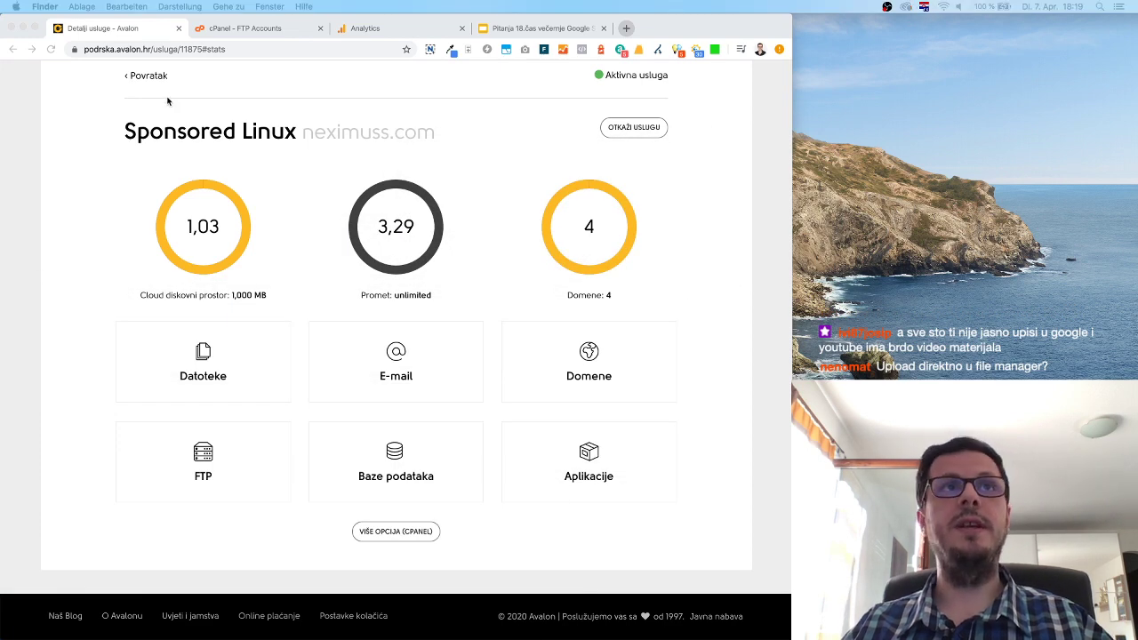
pyautogui.click(214, 80)
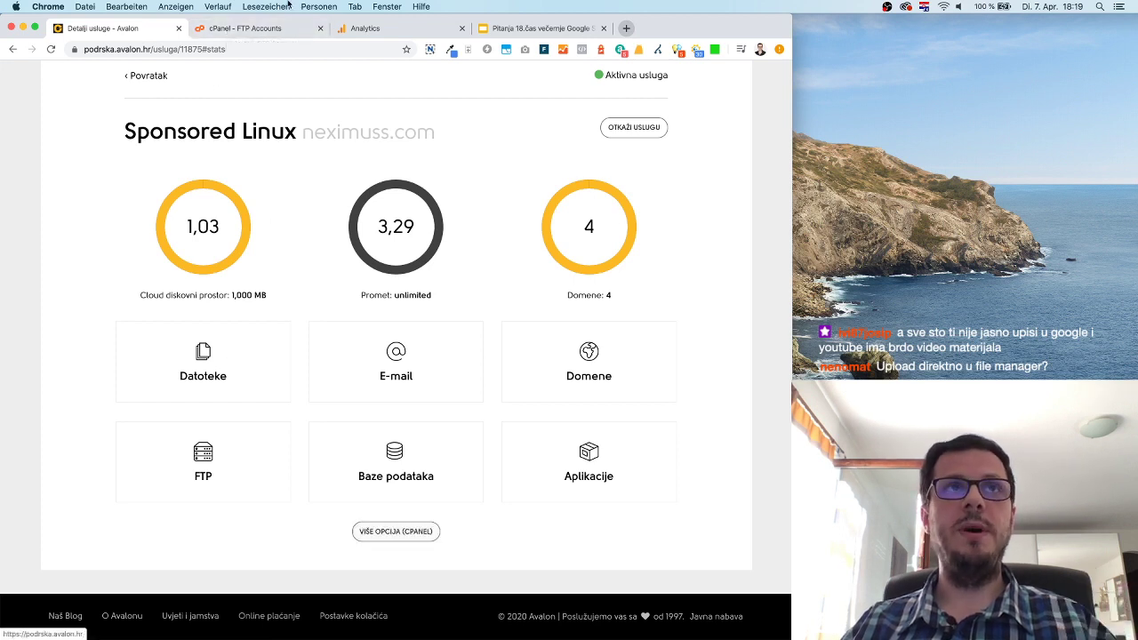
pyautogui.click(249, 28)
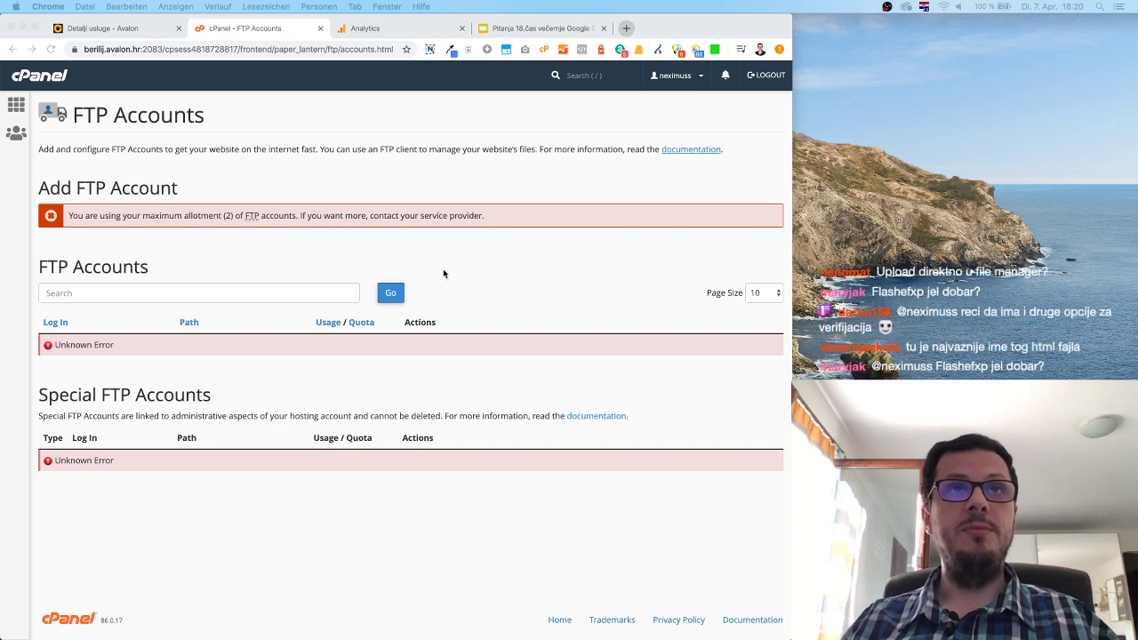
# Close the cPanel FTP Accounts and Avalon tabs and switch to the Search Console window.
pyautogui.click(321, 29)
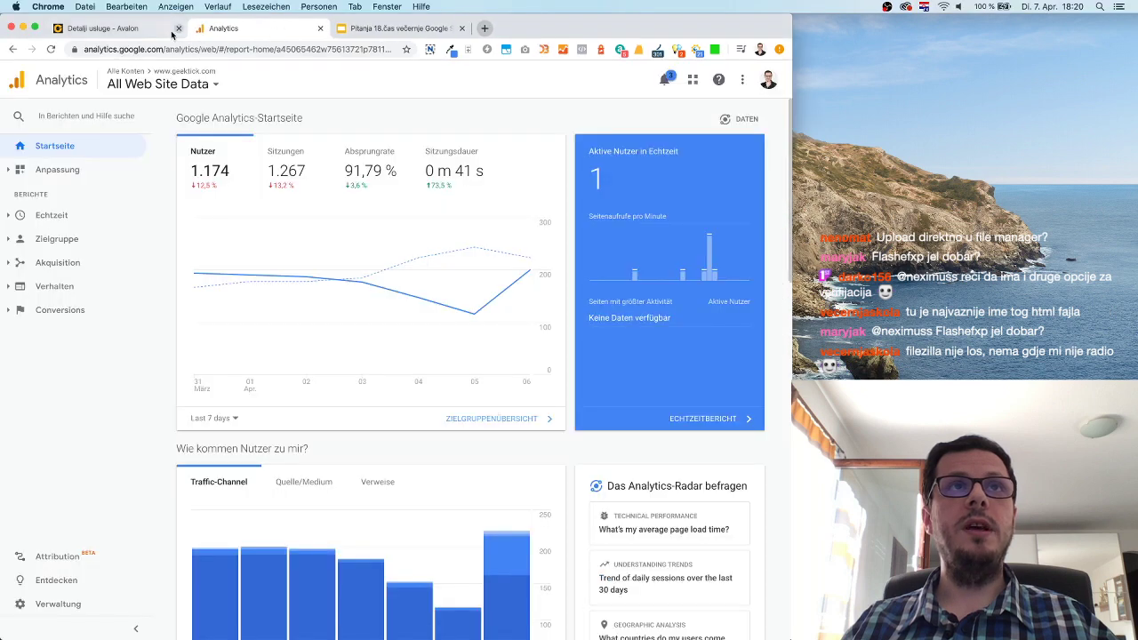
pyautogui.click(159, 32)
pyautogui.click(177, 29)
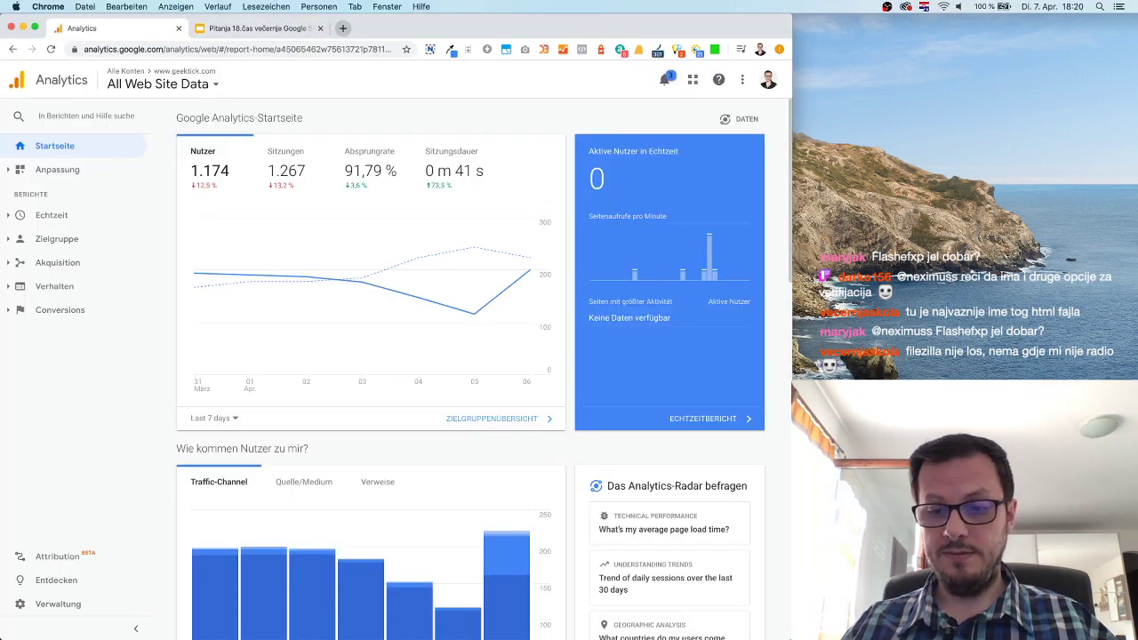
pyautogui.press('super+grave')
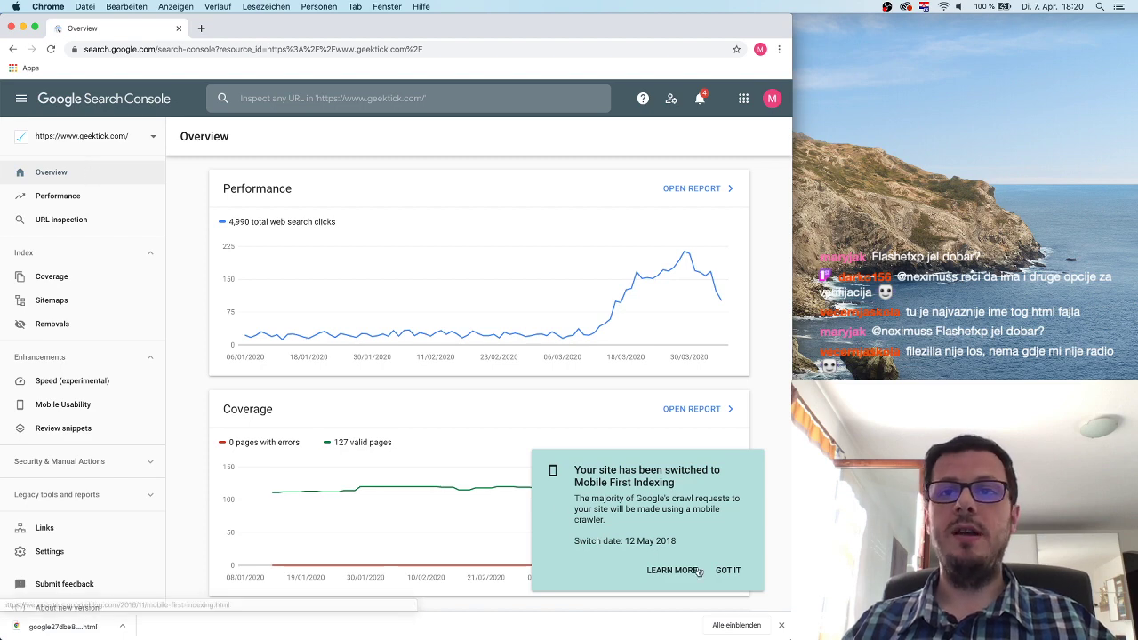
# Dismiss the mobile-first indexing notice and open the Performance report.
pyautogui.click(727, 570)
pyautogui.scroll(-5, 412, 372)
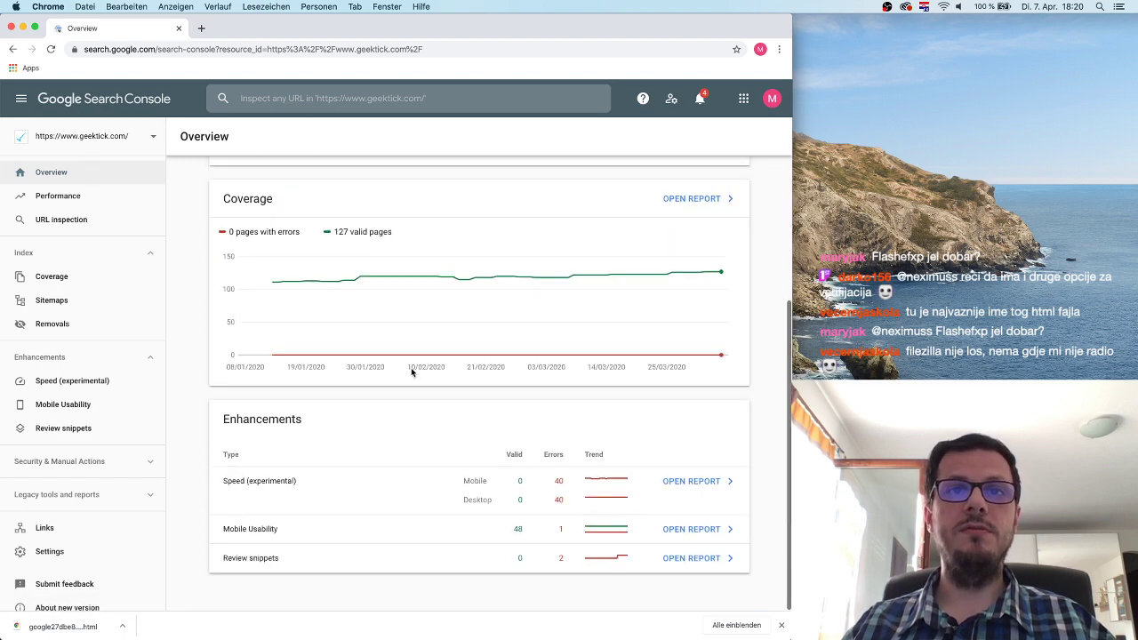
pyautogui.scroll(5, 411, 372)
pyautogui.click(94, 199)
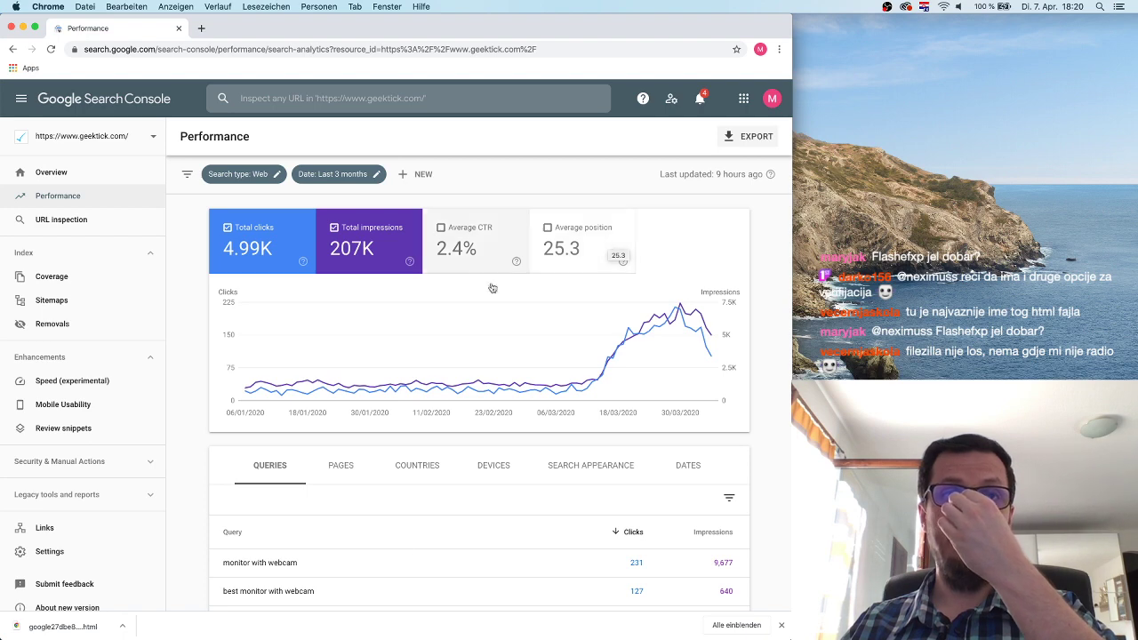
# Check the Performance breakdowns by pages, countries and devices, then return to queries.
pyautogui.scroll(-3, 386, 557)
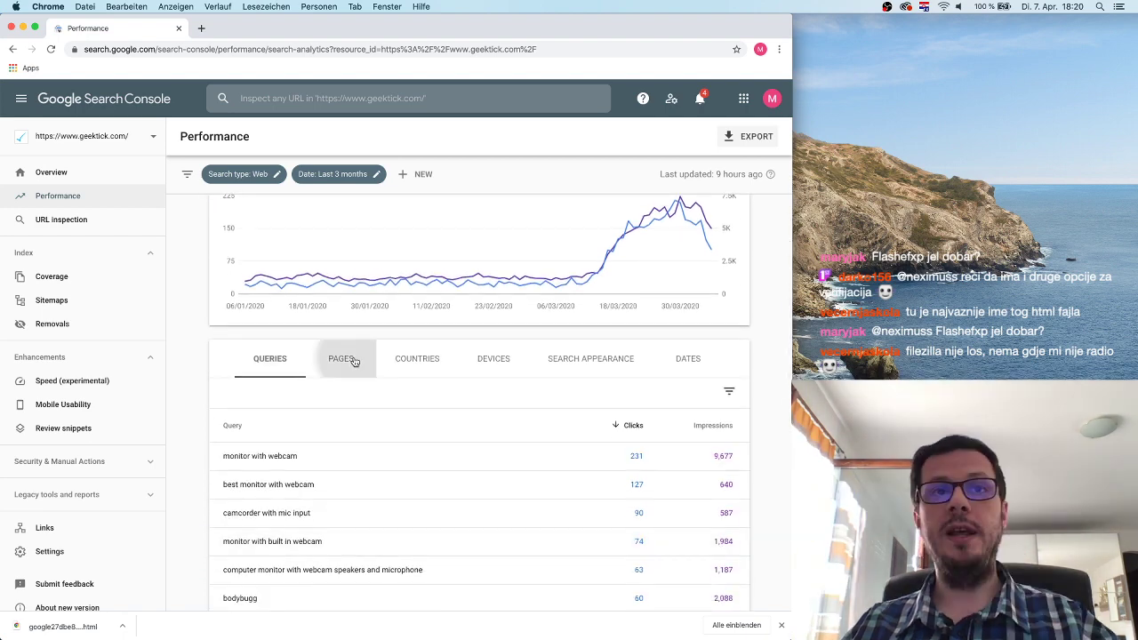
pyautogui.click(347, 360)
pyautogui.click(409, 463)
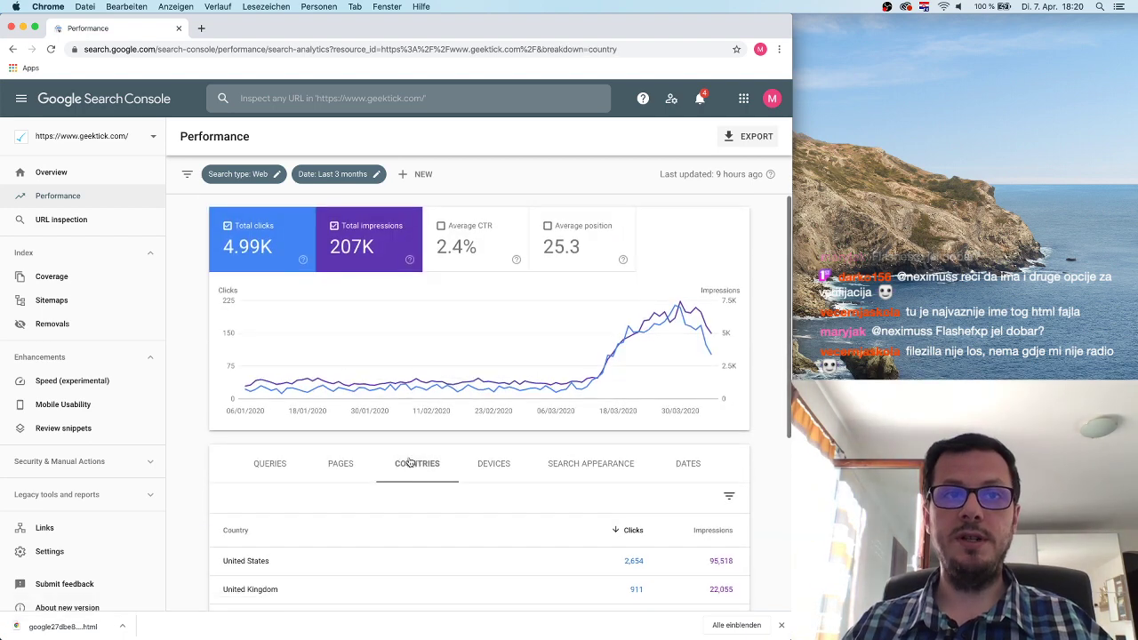
pyautogui.click(507, 465)
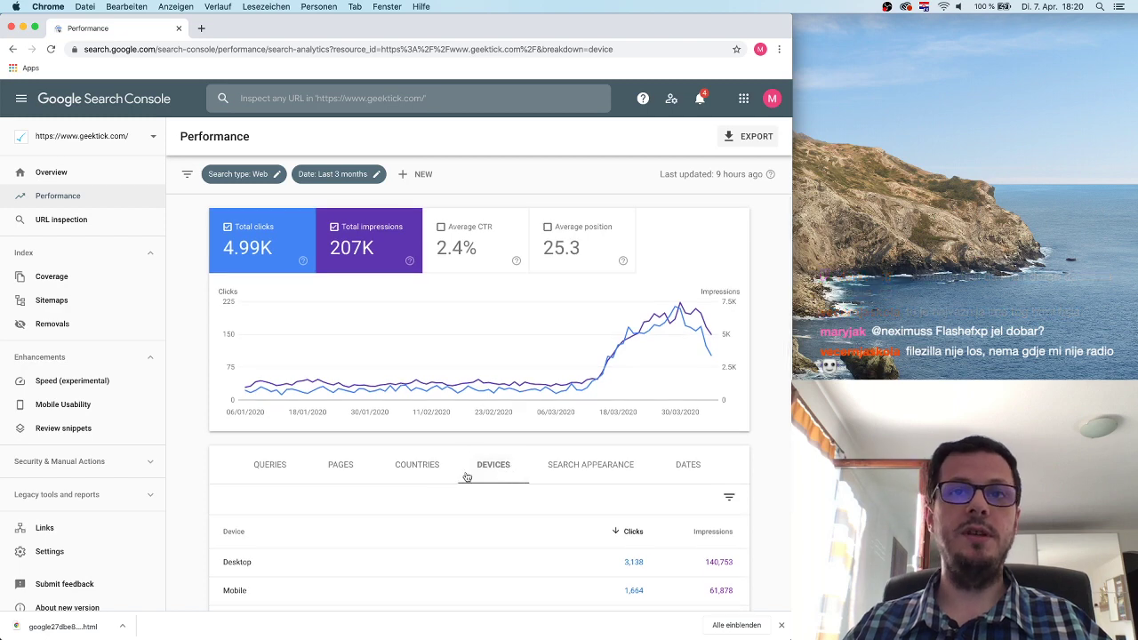
pyautogui.scroll(-1, 465, 473)
pyautogui.click(284, 417)
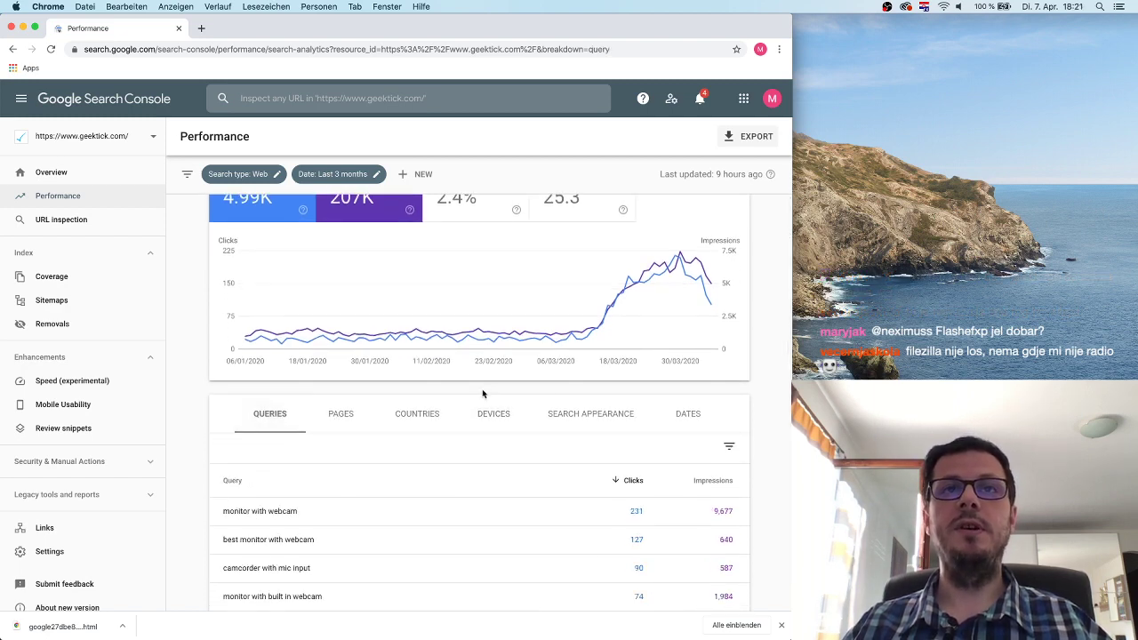
pyautogui.scroll(1, 562, 373)
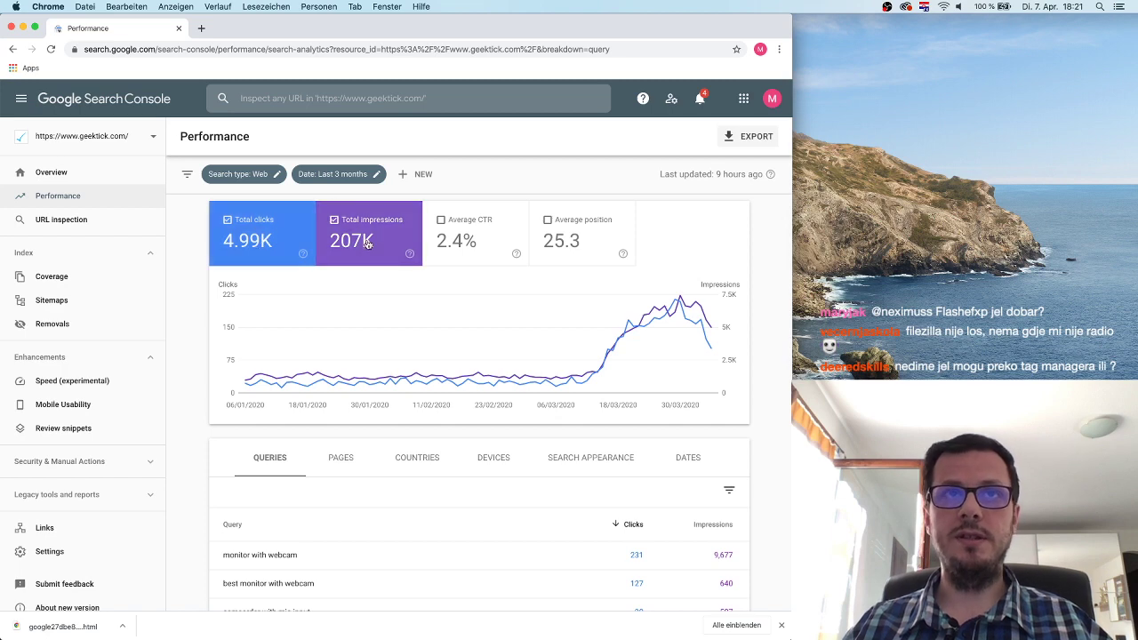
pyautogui.scroll(-1, 418, 294)
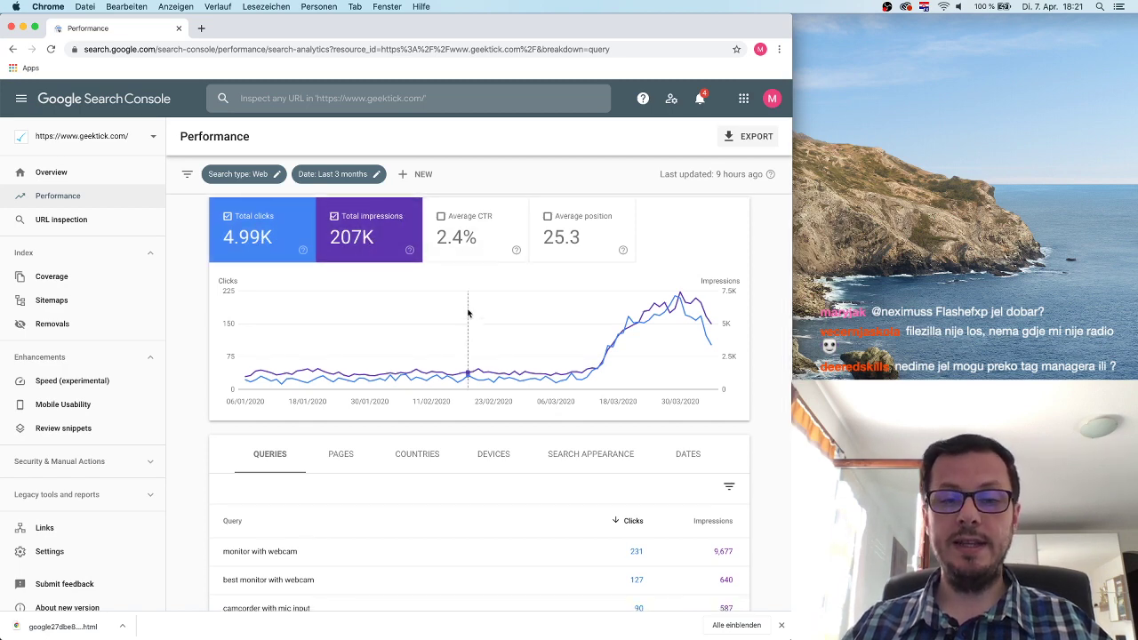
# Filter performance to the 'monitor with webcam' query, then remove that filter.
pyautogui.click(294, 552)
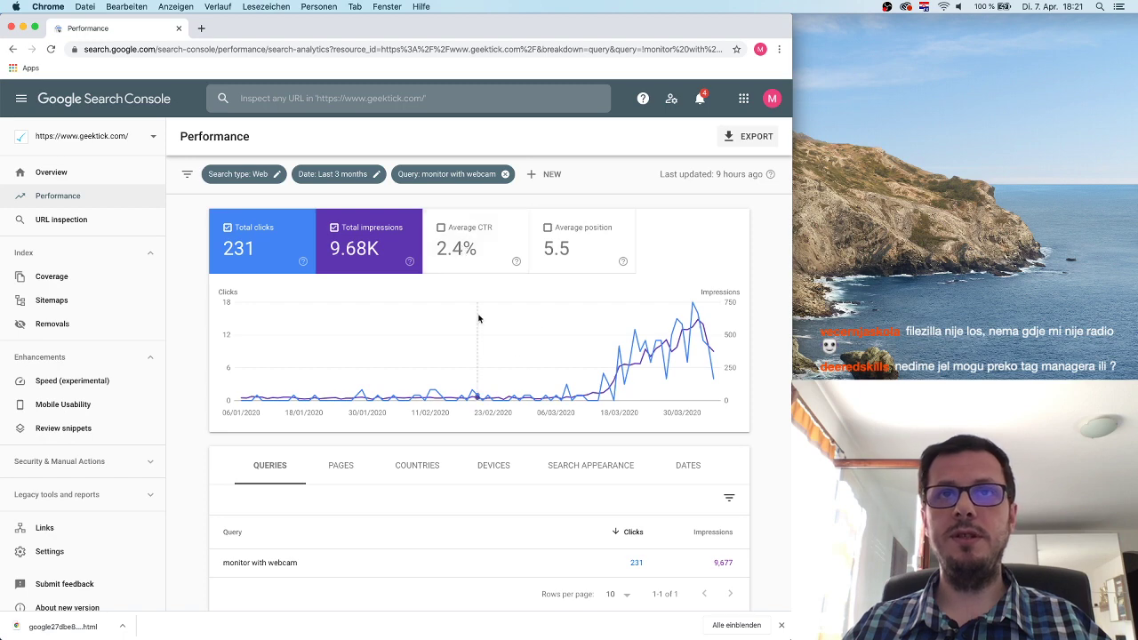
pyautogui.moveTo(479, 318)
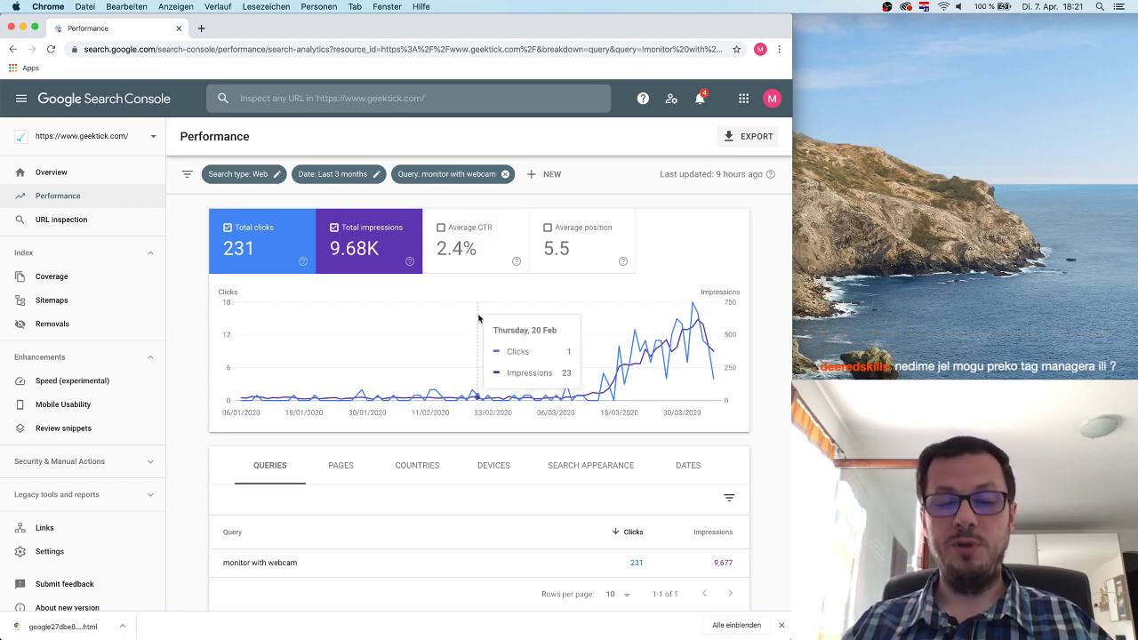
pyautogui.scroll(-1, 469, 394)
pyautogui.scroll(1, 466, 394)
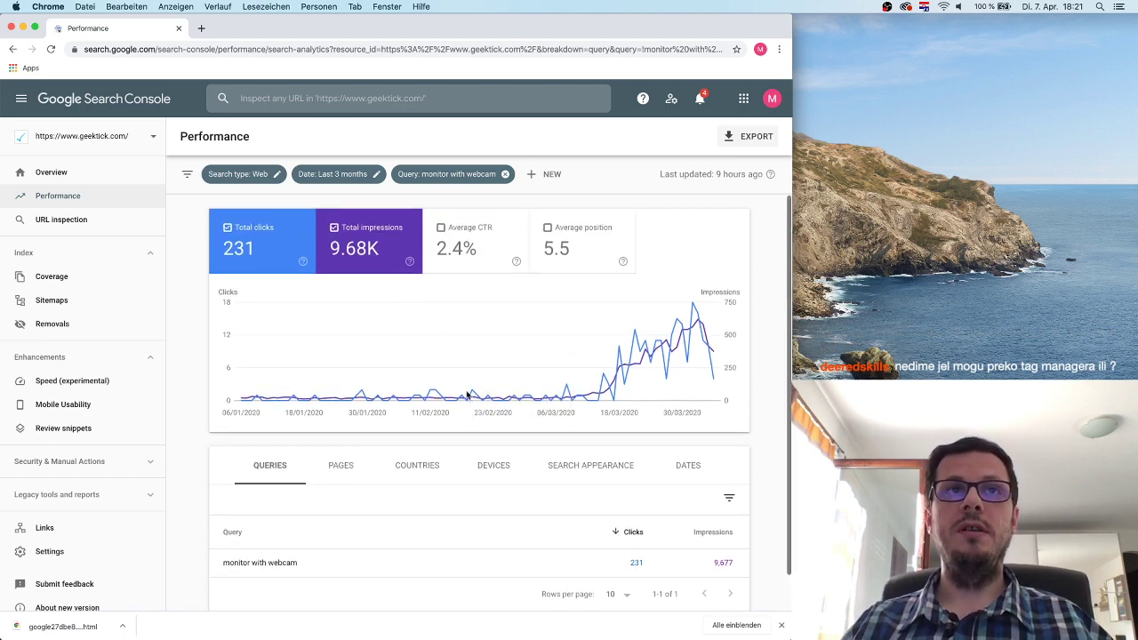
pyautogui.click(505, 174)
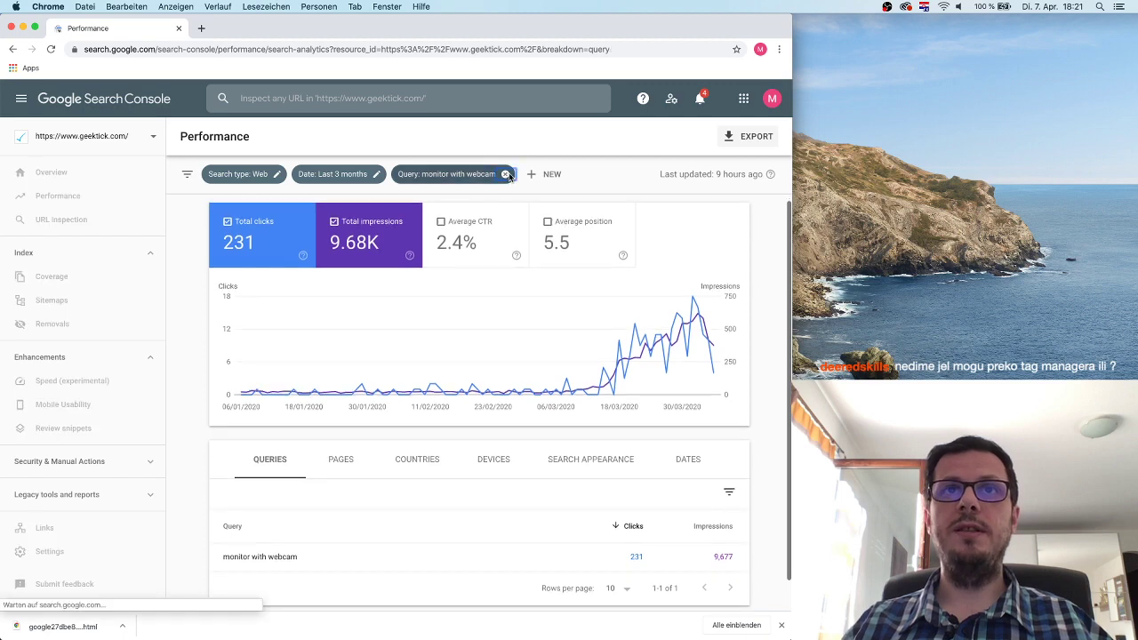
pyautogui.moveTo(494, 329)
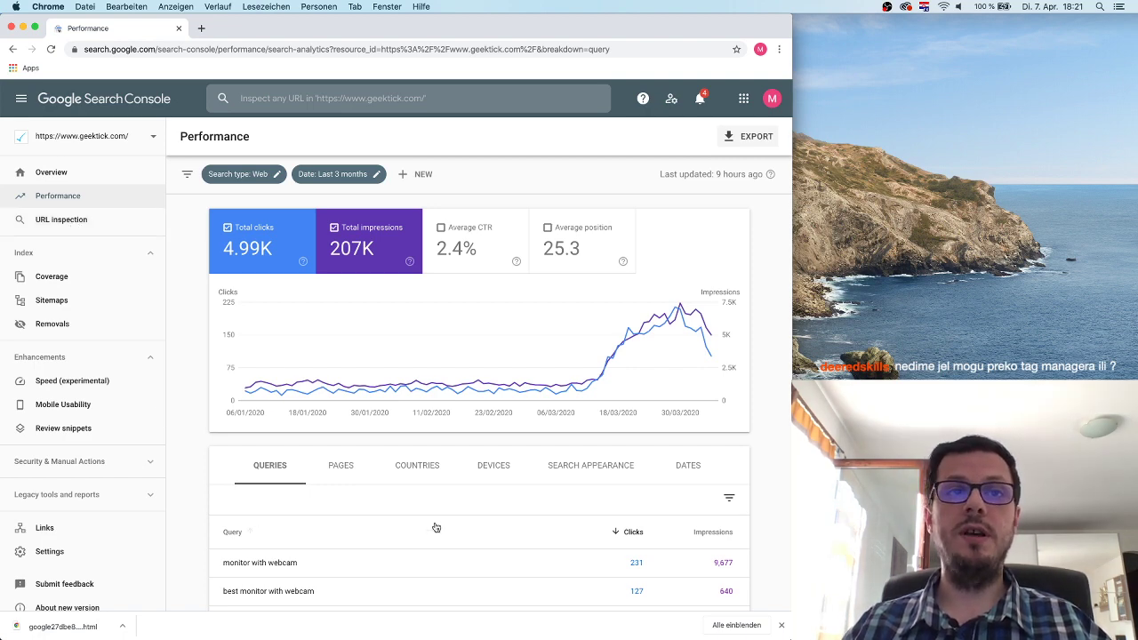
pyautogui.scroll(-3, 435, 528)
pyautogui.scroll(3, 490, 491)
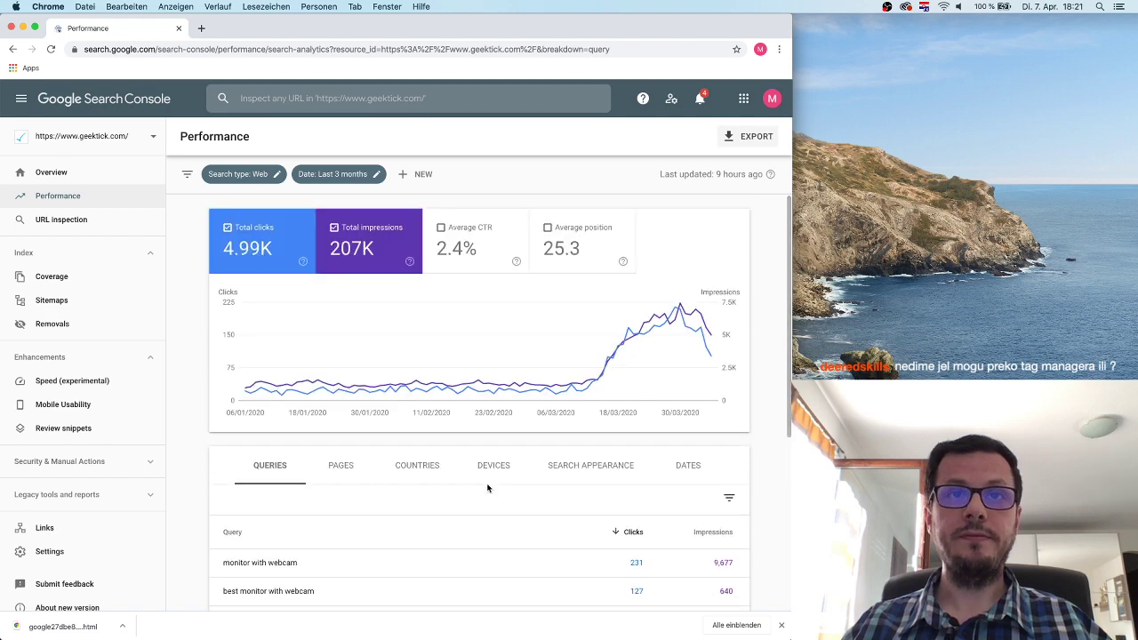
# Reapply the 'monitor with webcam' filter and show clicks, impressions and average position in the chart.
pyautogui.click(281, 564)
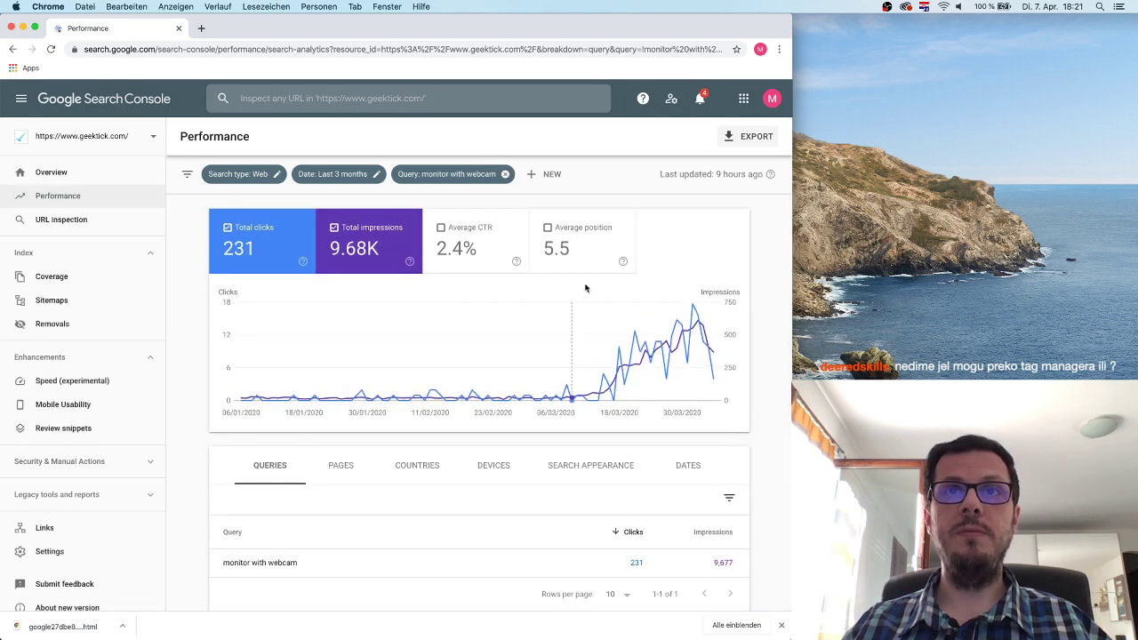
pyautogui.click(369, 235)
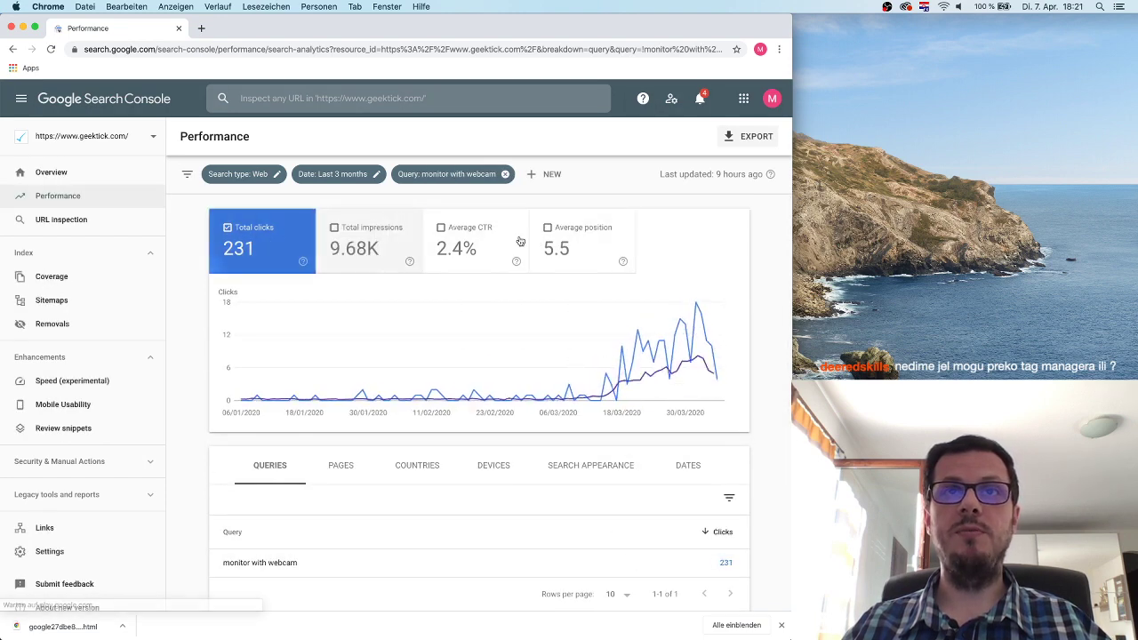
pyautogui.click(564, 247)
pyautogui.click(249, 249)
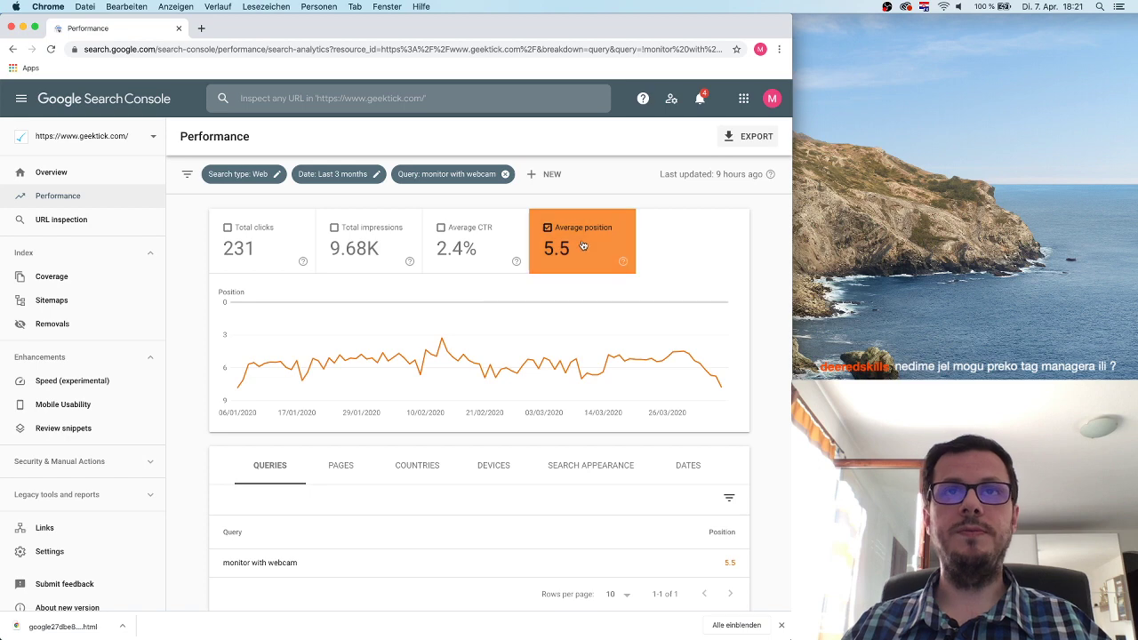
pyautogui.click(269, 236)
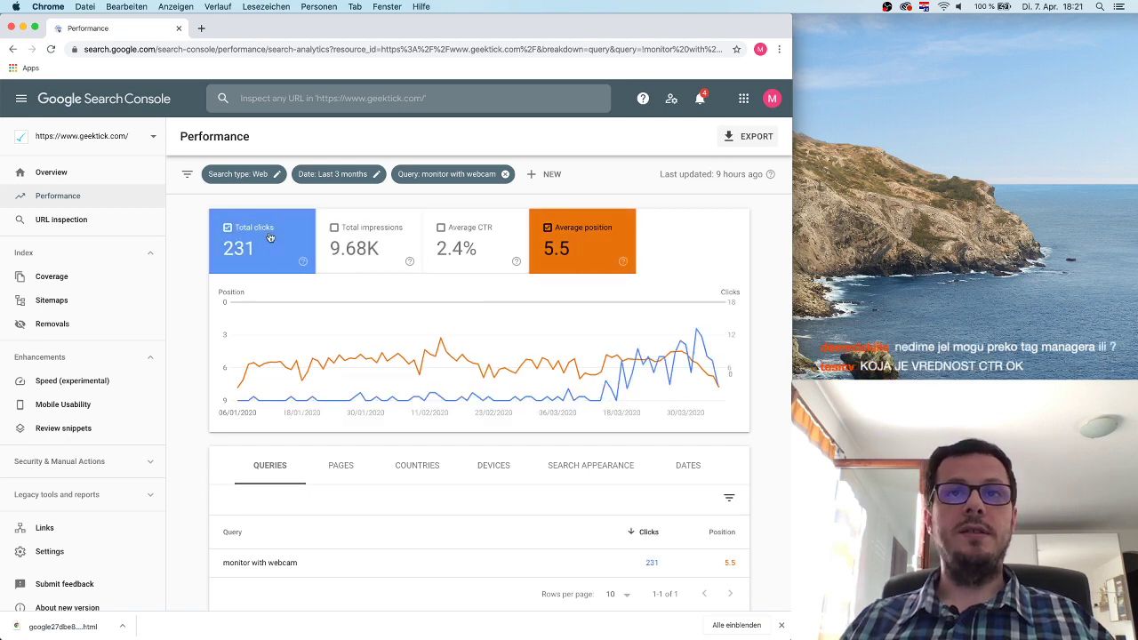
pyautogui.click(379, 267)
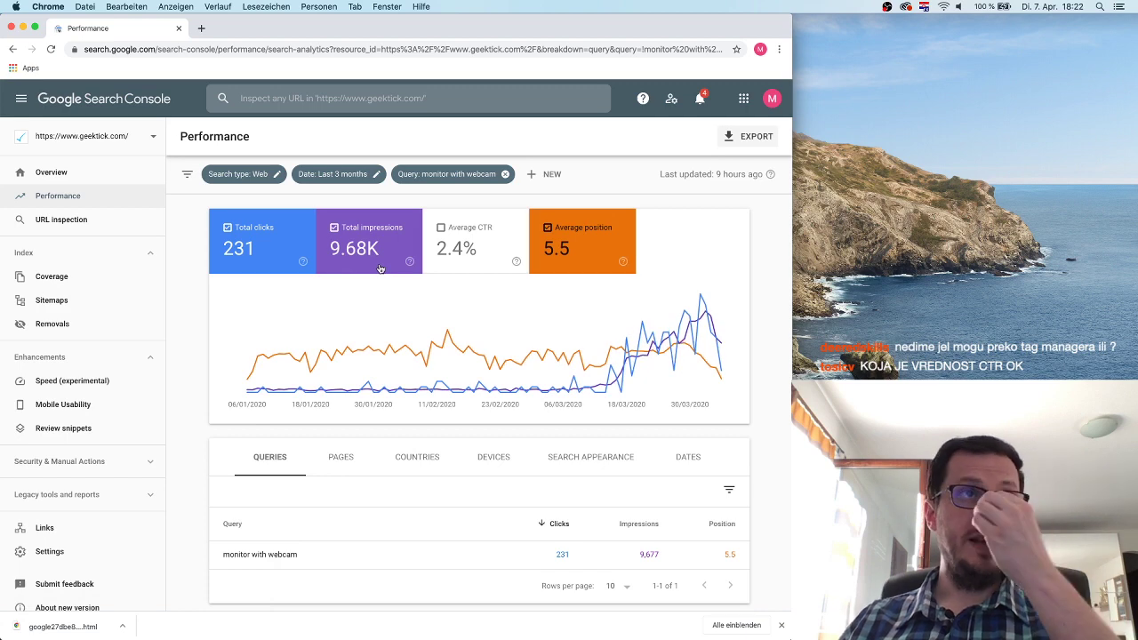
# Open and dismiss URL inspection, then open the Coverage report.
pyautogui.click(98, 222)
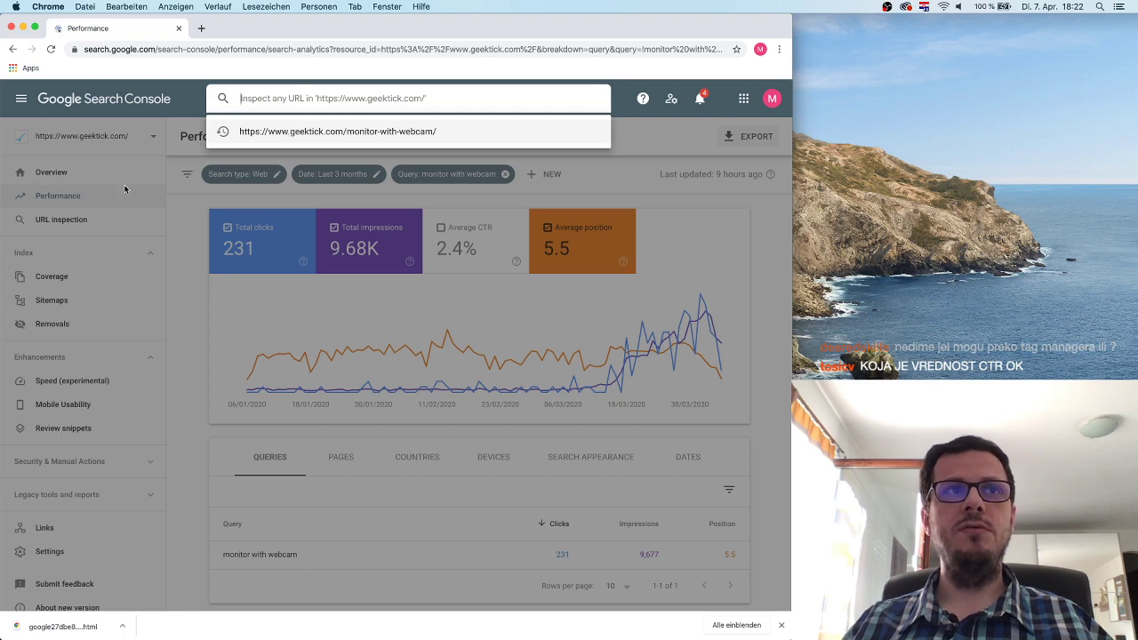
pyautogui.click(180, 210)
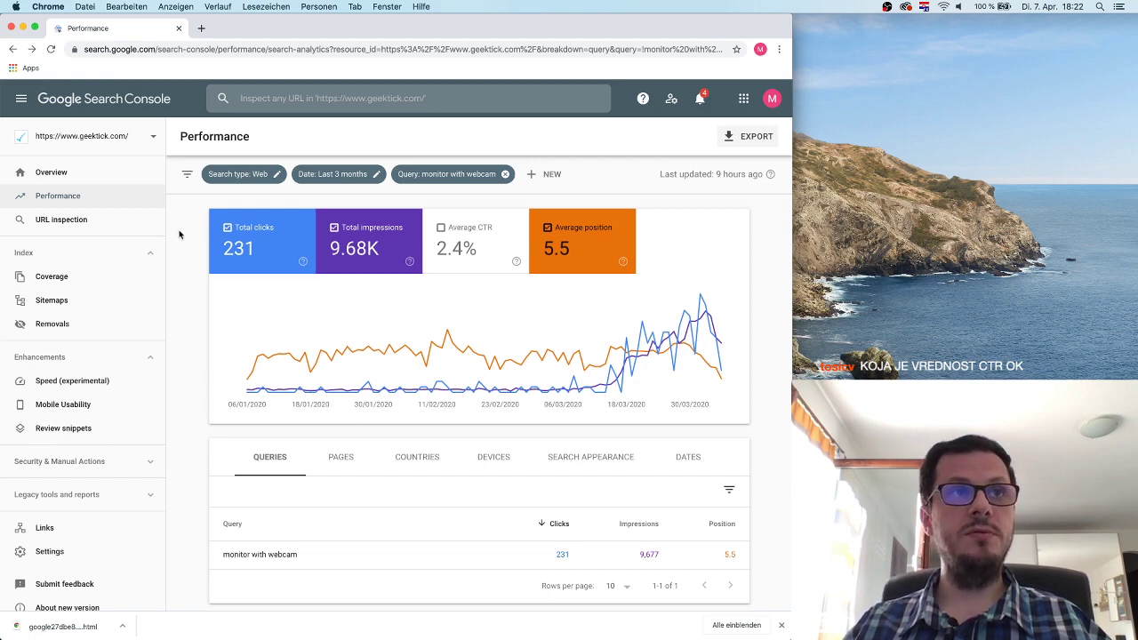
pyautogui.click(89, 286)
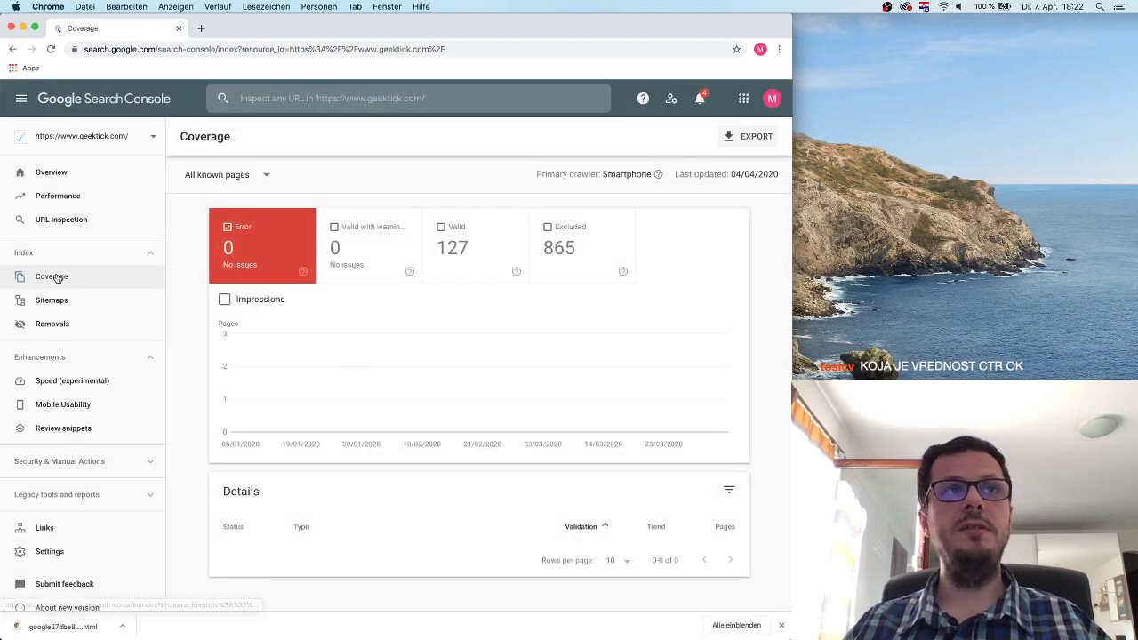
# Toggle the Valid and Excluded series in the Coverage chart, then open Sitemaps listing /sitemap.txt.
pyautogui.click(500, 241)
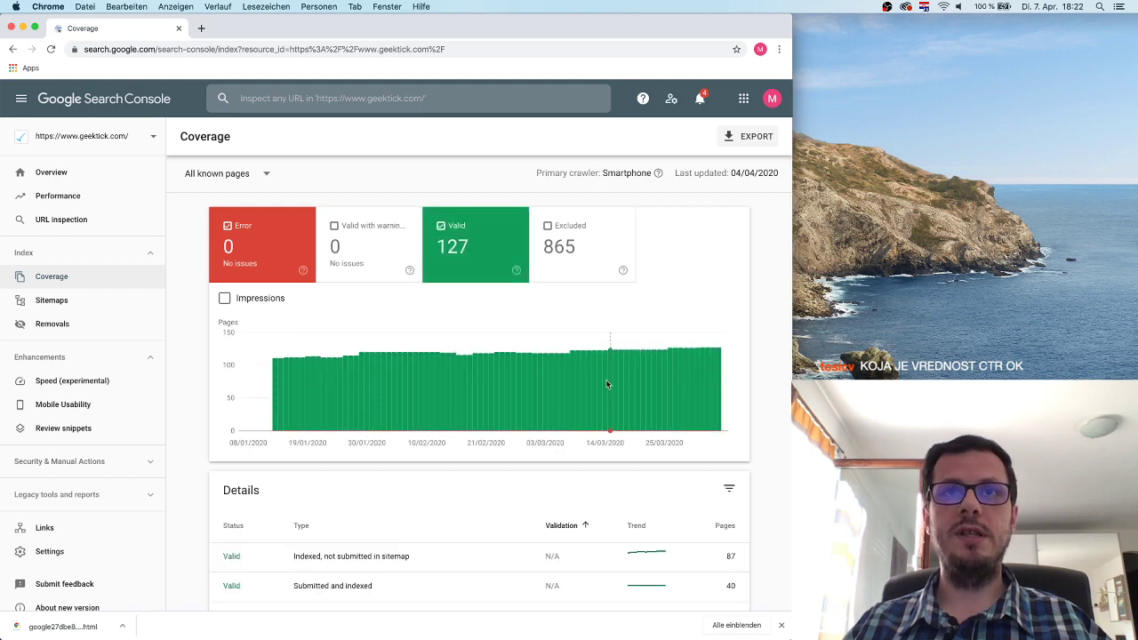
pyautogui.click(503, 269)
pyautogui.click(578, 258)
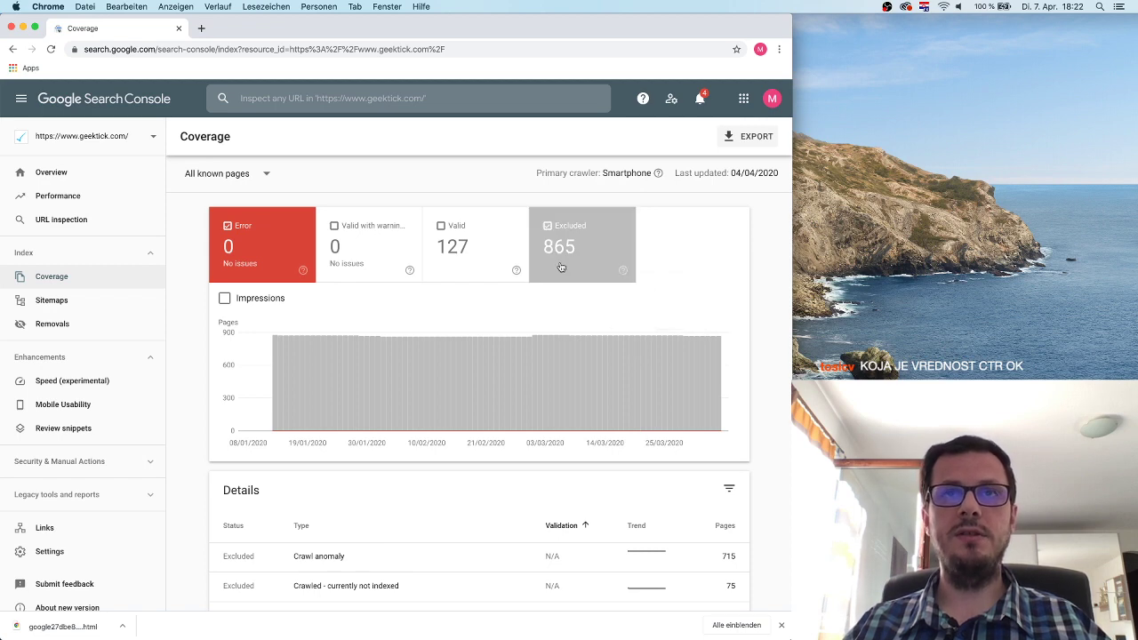
pyautogui.click(560, 266)
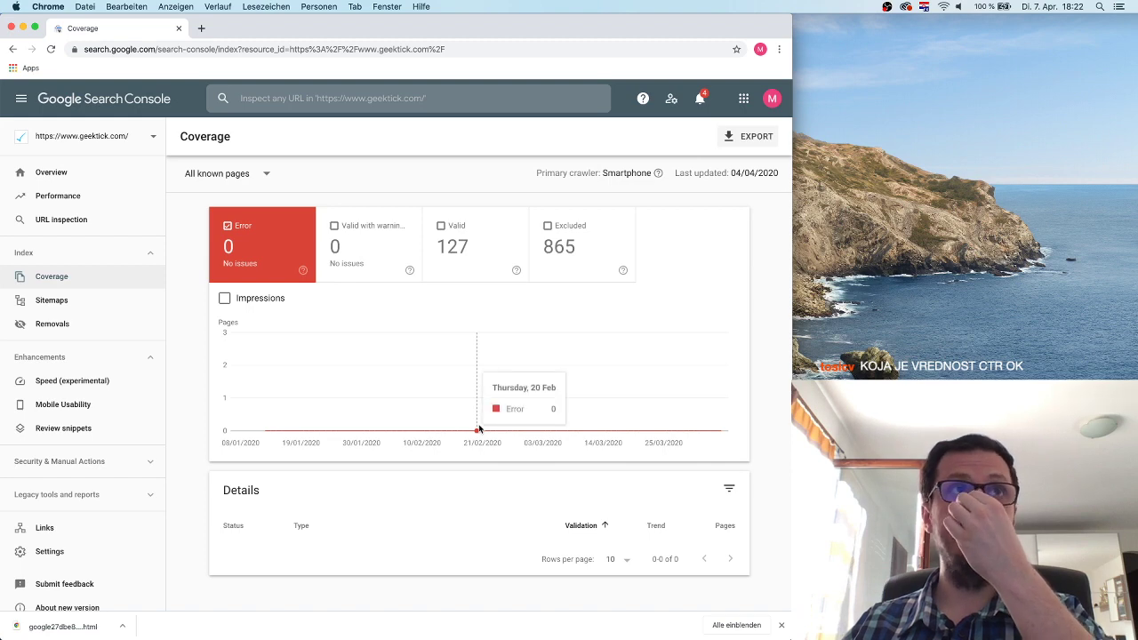
pyautogui.click(84, 304)
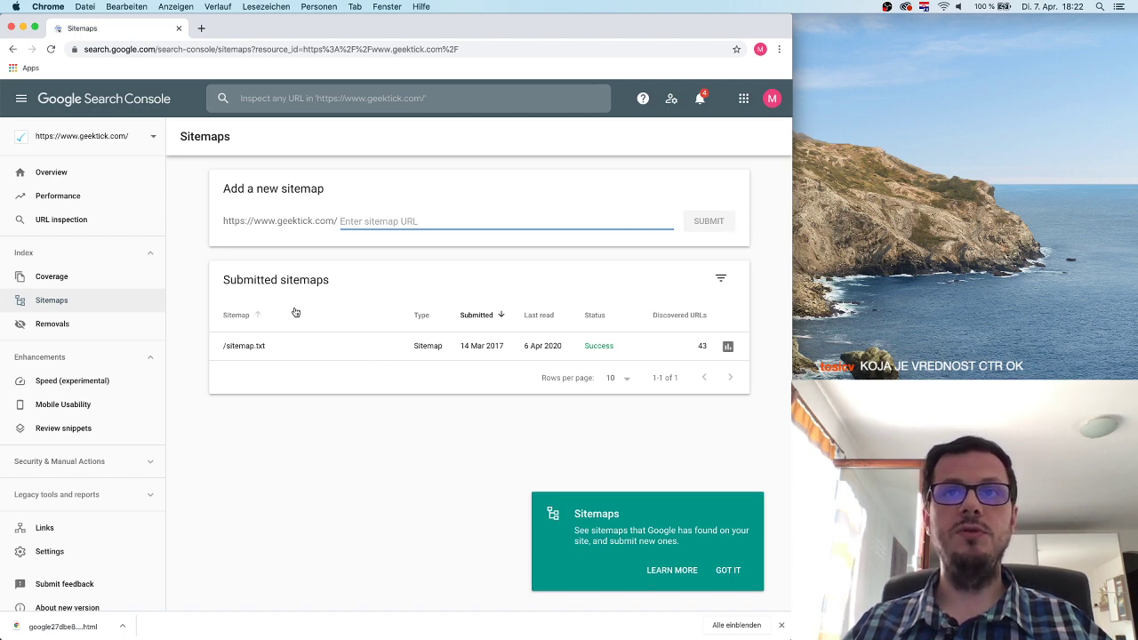
# Open /sitemap.txt's coverage, toggle its Excluded and Valid series, then go to Removals.
pyautogui.click(729, 346)
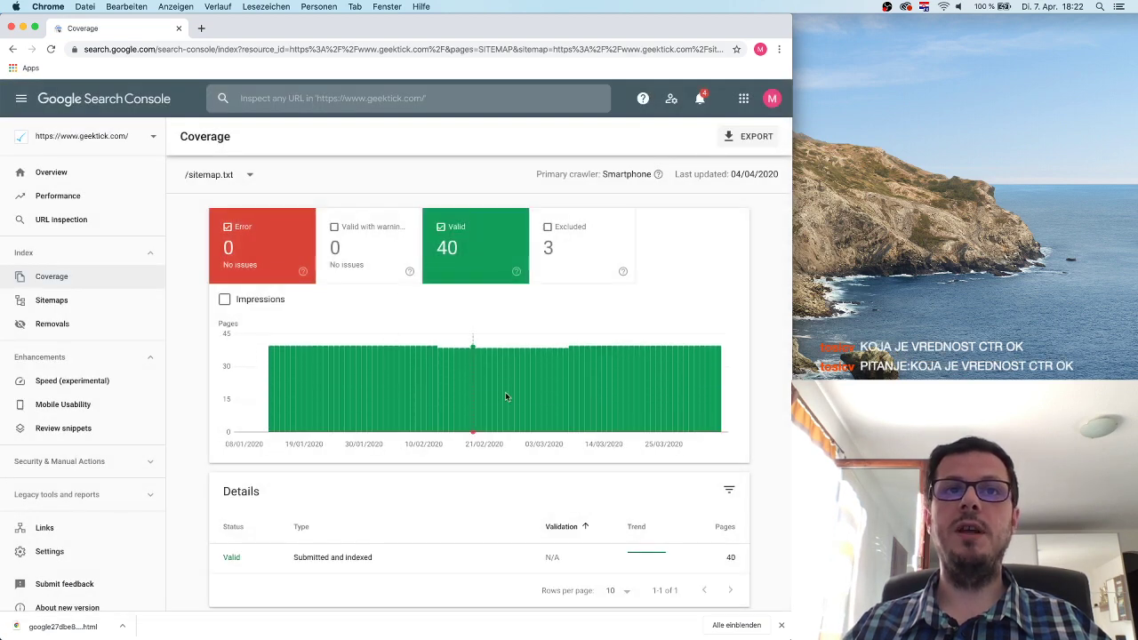
pyautogui.click(572, 256)
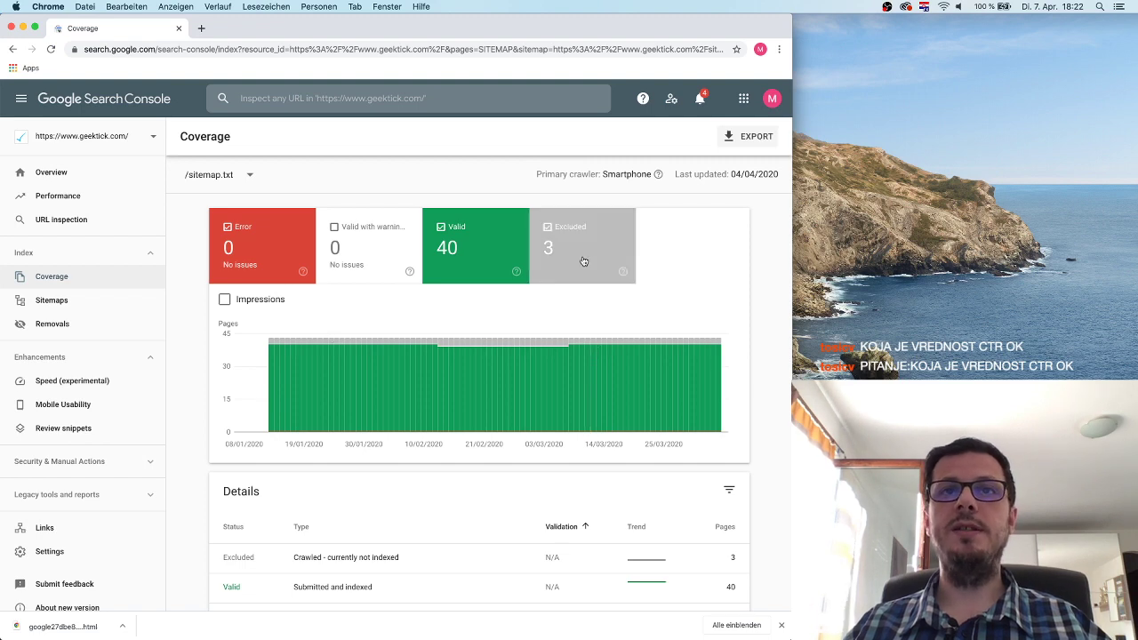
pyautogui.click(578, 257)
pyautogui.click(493, 256)
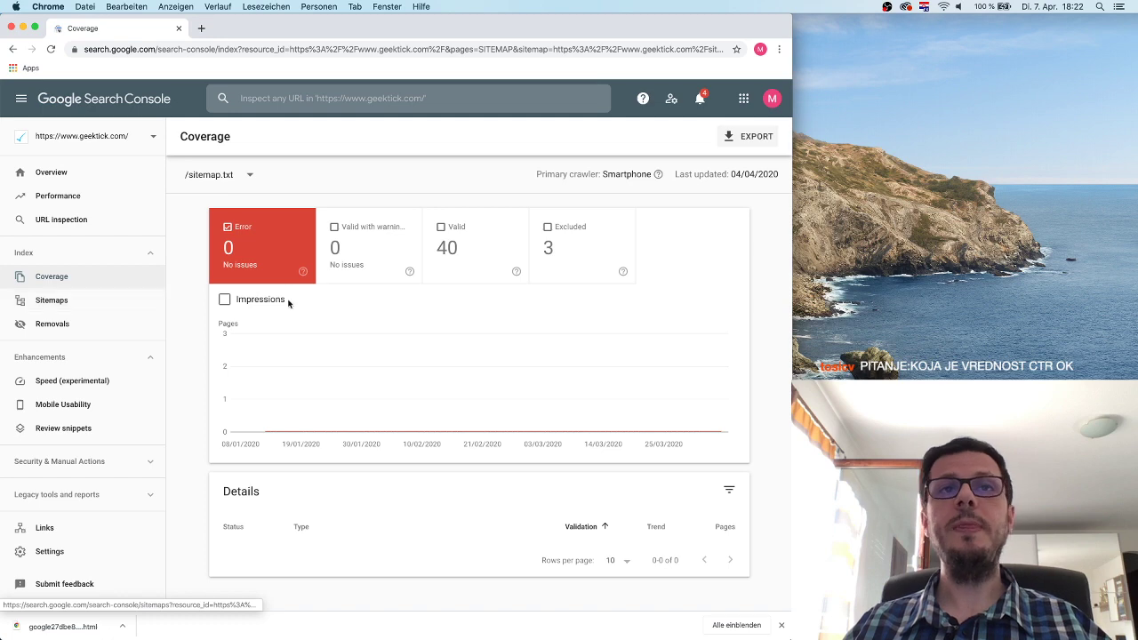
pyautogui.click(88, 338)
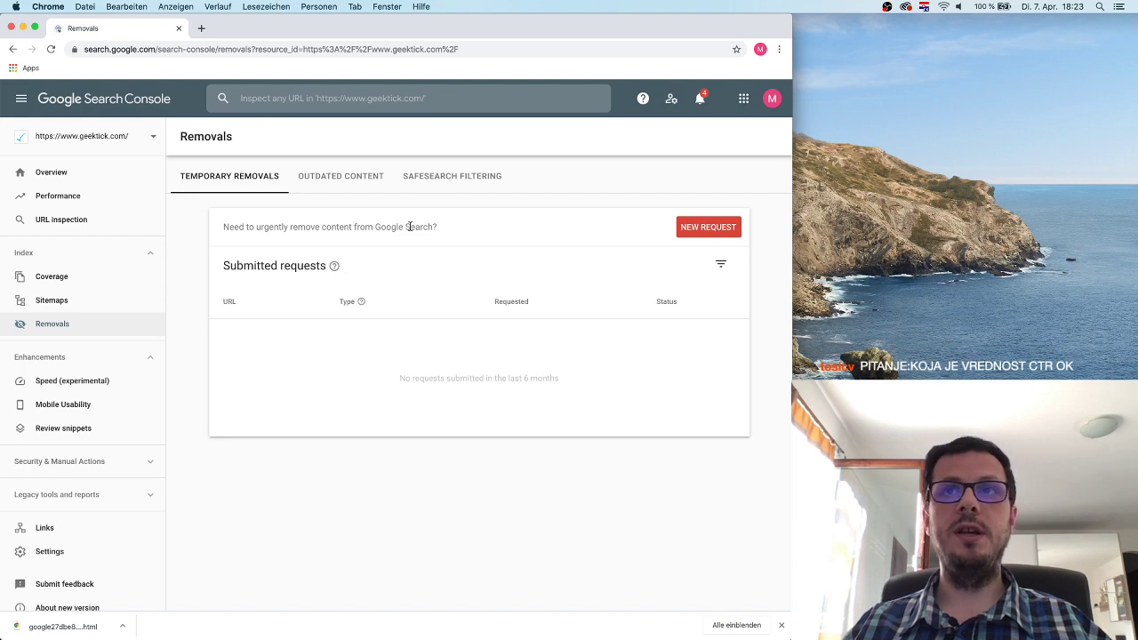
# Start a new removal request and copy the Pico Projectors page URL from a new tab.
pyautogui.click(709, 228)
pyautogui.click(309, 352)
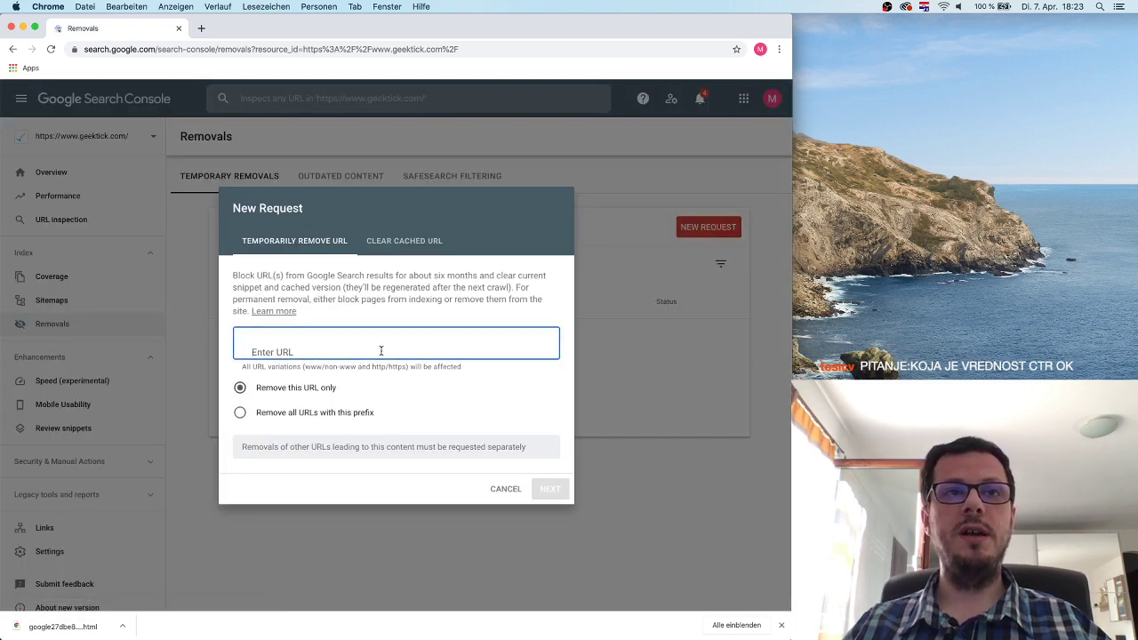
pyautogui.click(201, 28)
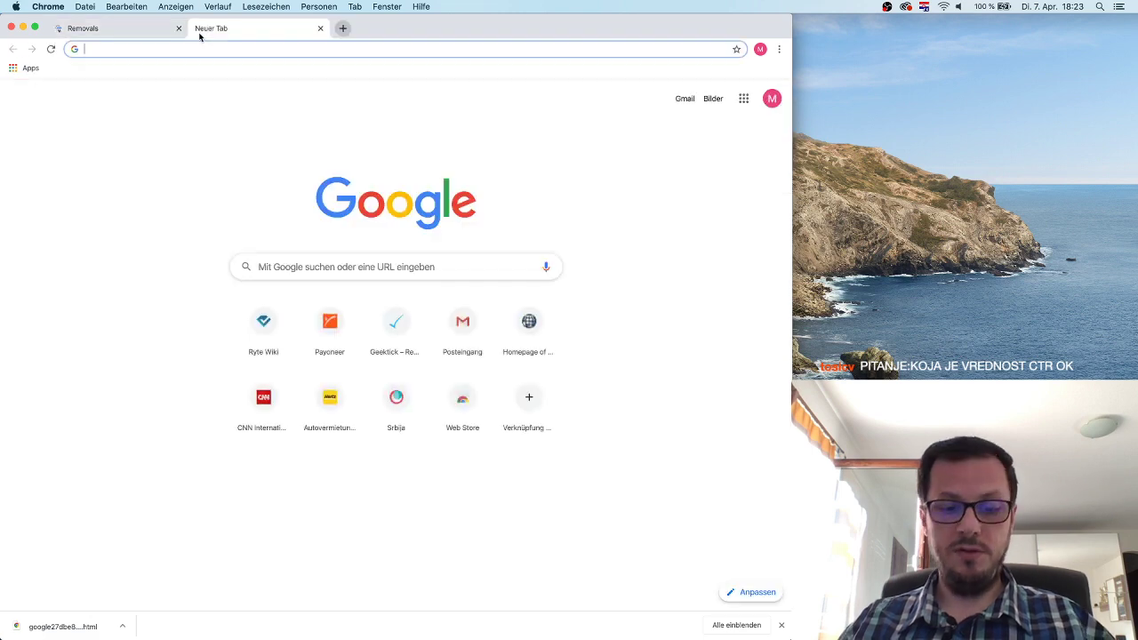
pyautogui.write('geek')
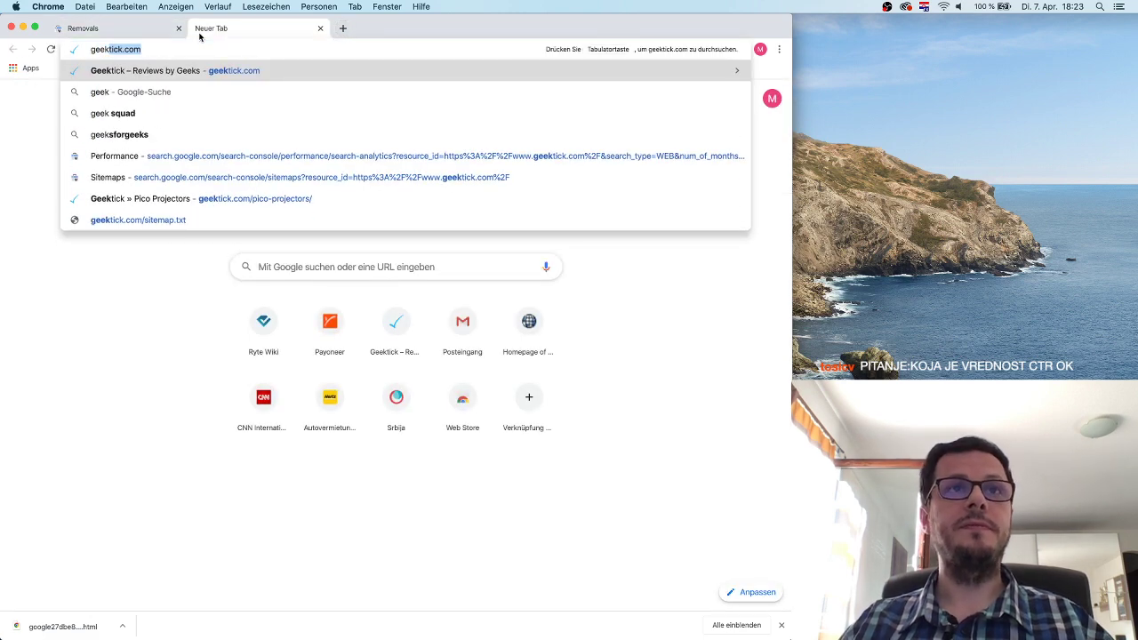
pyautogui.press('Down')
pyautogui.press('Down')
pyautogui.press('Down')
pyautogui.press('Down')
pyautogui.press('Down')
pyautogui.press('Down')
pyautogui.press('Return')
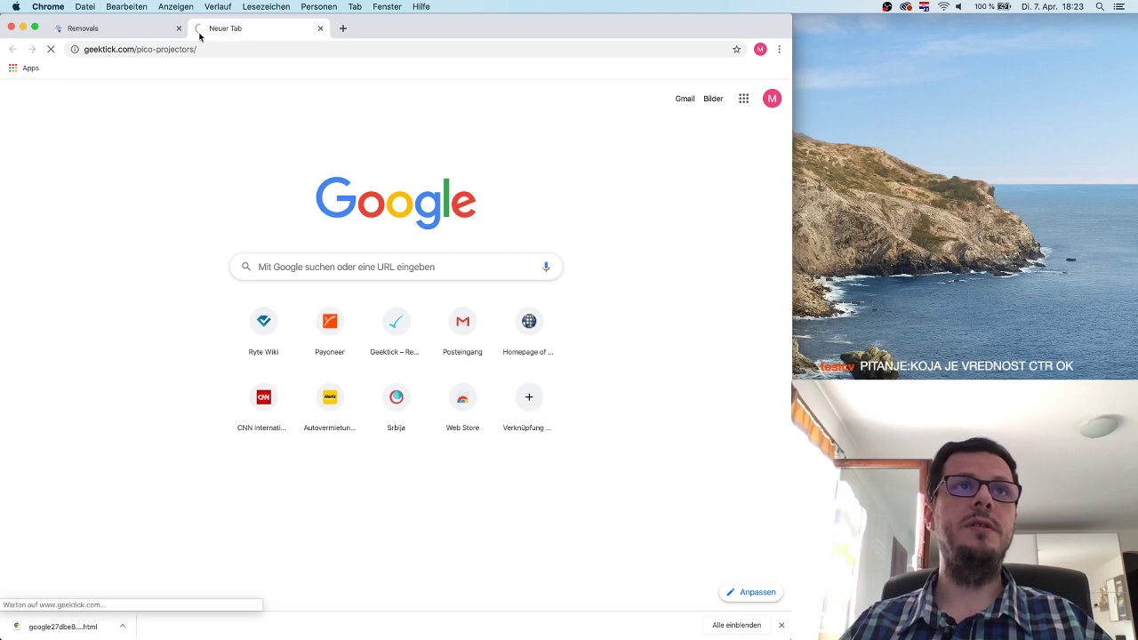
pyautogui.click(203, 49)
pyautogui.press('super+c')
pyautogui.click(124, 49)
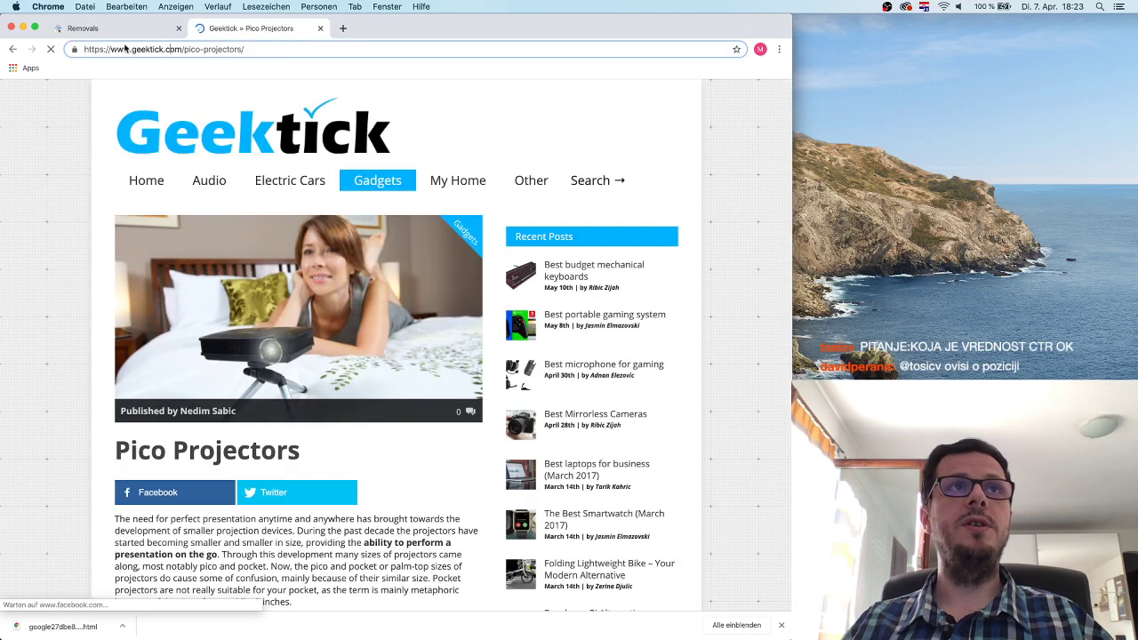
# Paste the pico-projectors URL with 'Remove this URL only', then cancel the request.
pyautogui.hotkey('ctrl', 'shift', 'Tab')
pyautogui.press('super+v')
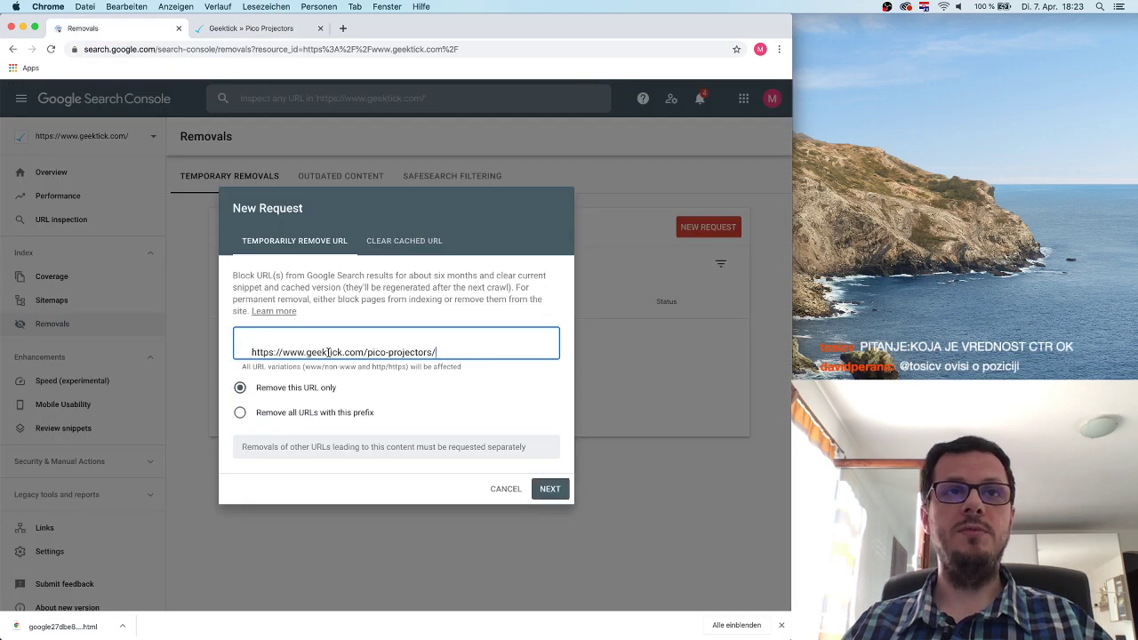
pyautogui.moveTo(259, 391); pyautogui.dragTo(343, 392)
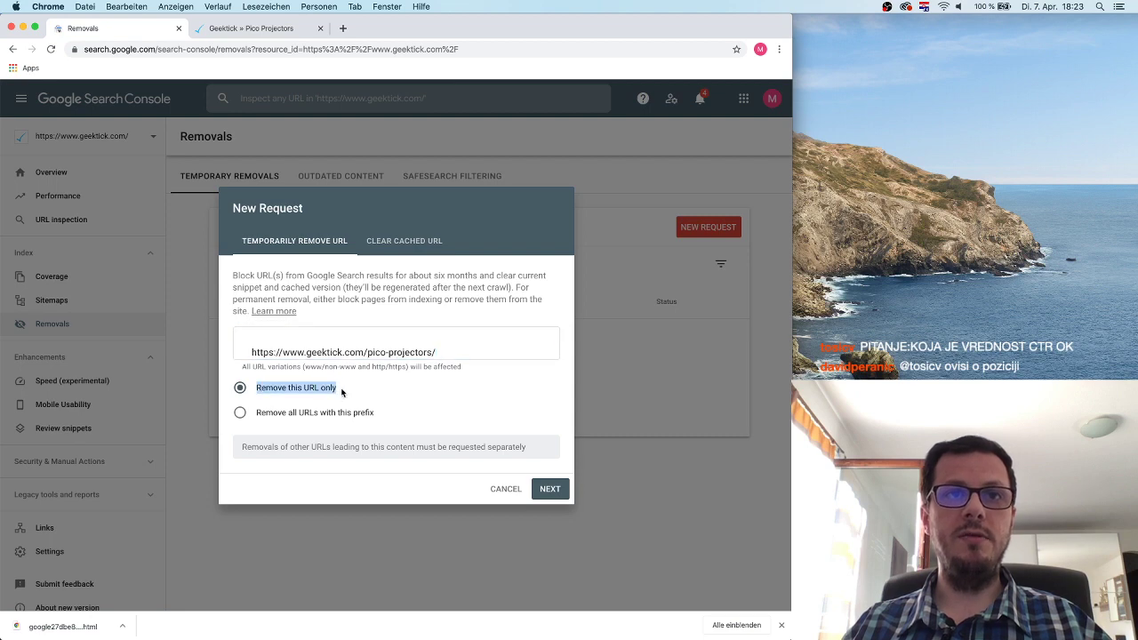
pyautogui.click(343, 392)
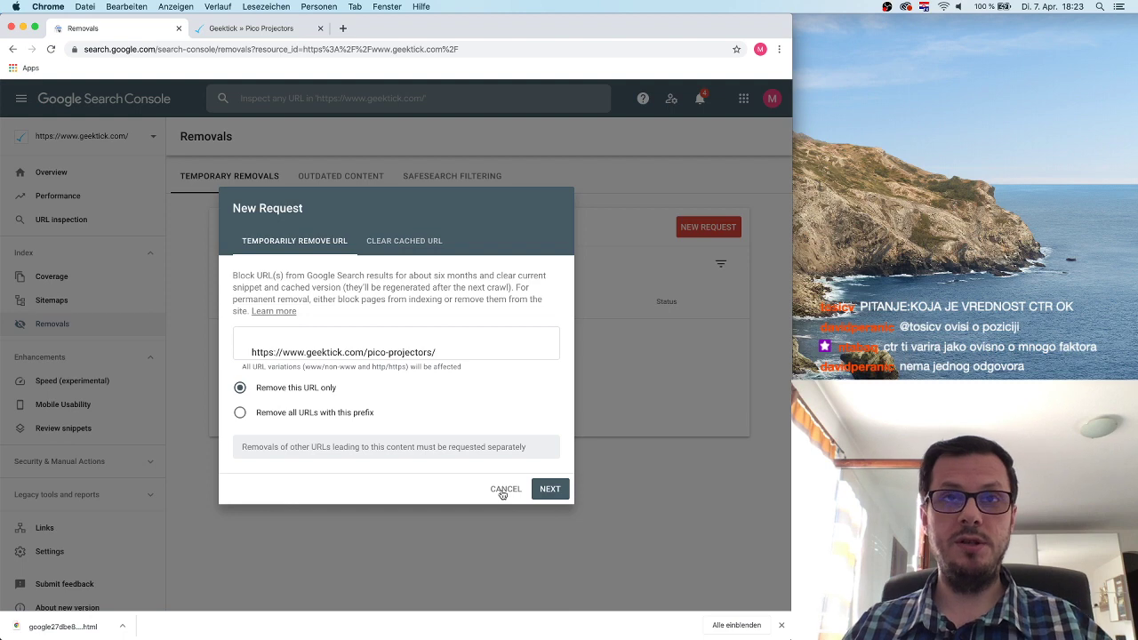
pyautogui.click(504, 490)
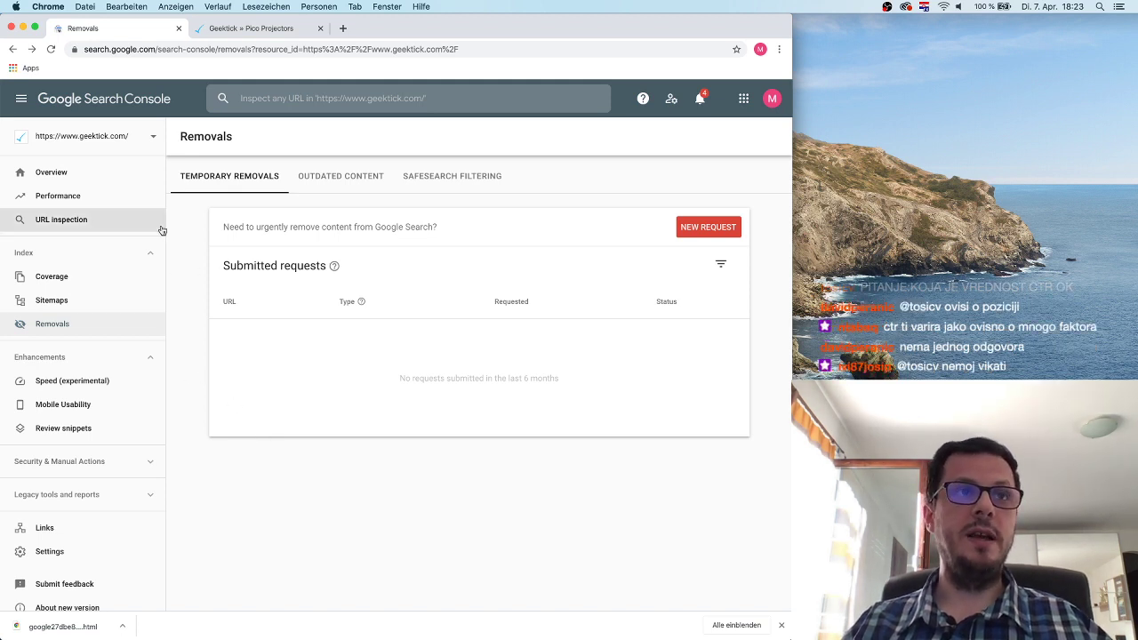
# Open the Speed (experimental) report under Enhancements, showing 40 slow URLs.
pyautogui.scroll(-1, 153, 539)
pyautogui.scroll(1, 151, 537)
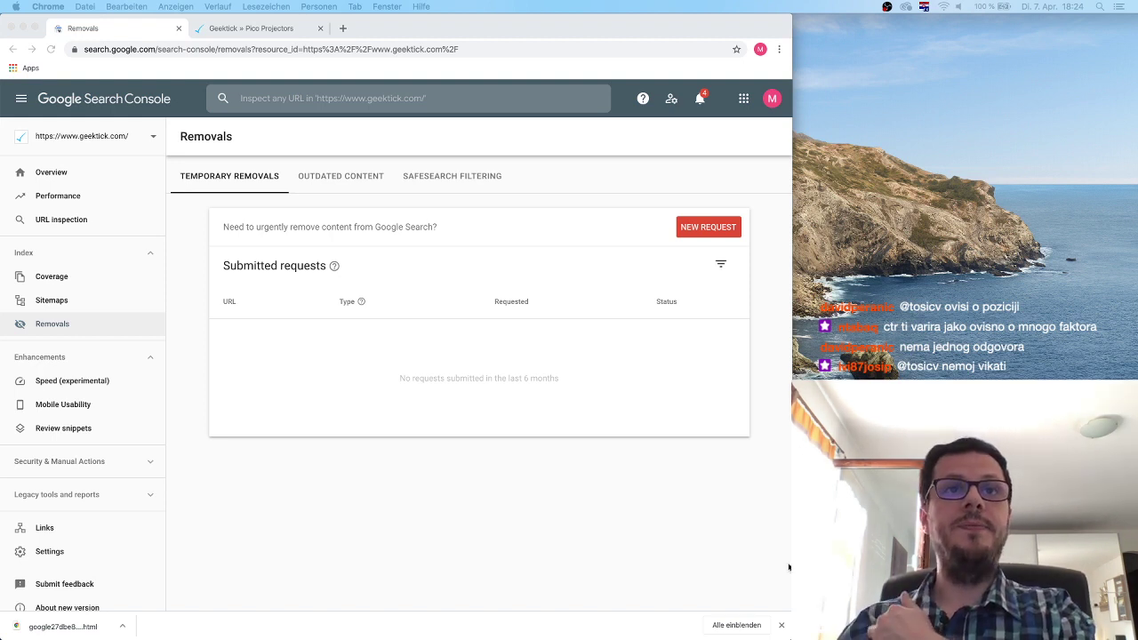
pyautogui.click(81, 382)
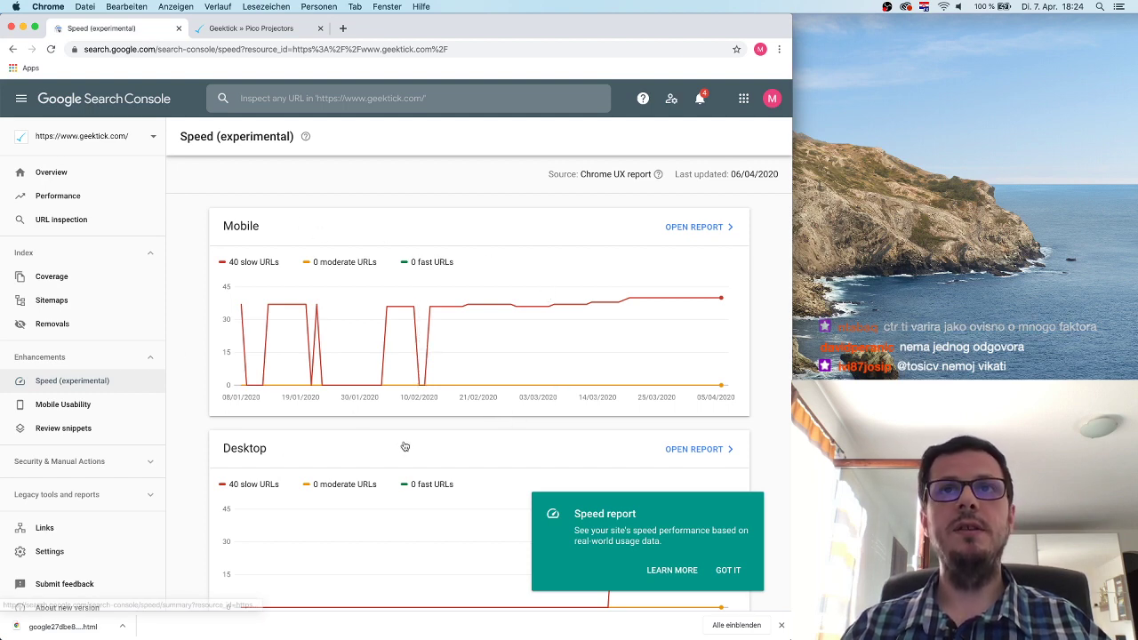
# Dismiss the Speed report intro and open the Mobile report listing the 40-URL FID and FCP issues.
pyautogui.click(726, 570)
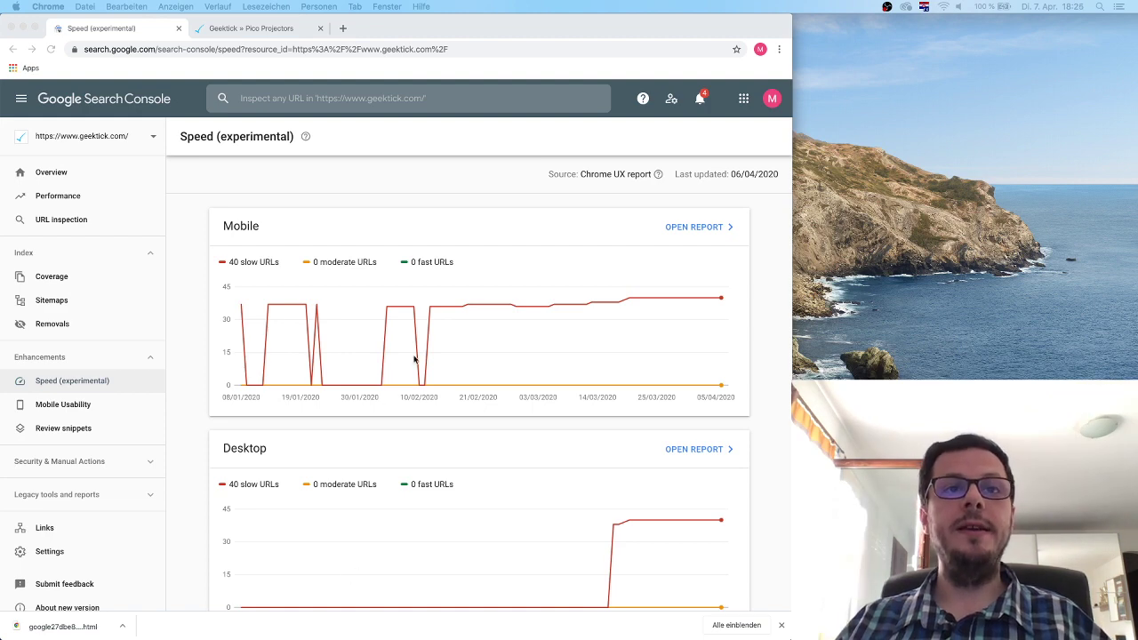
pyautogui.click(761, 338)
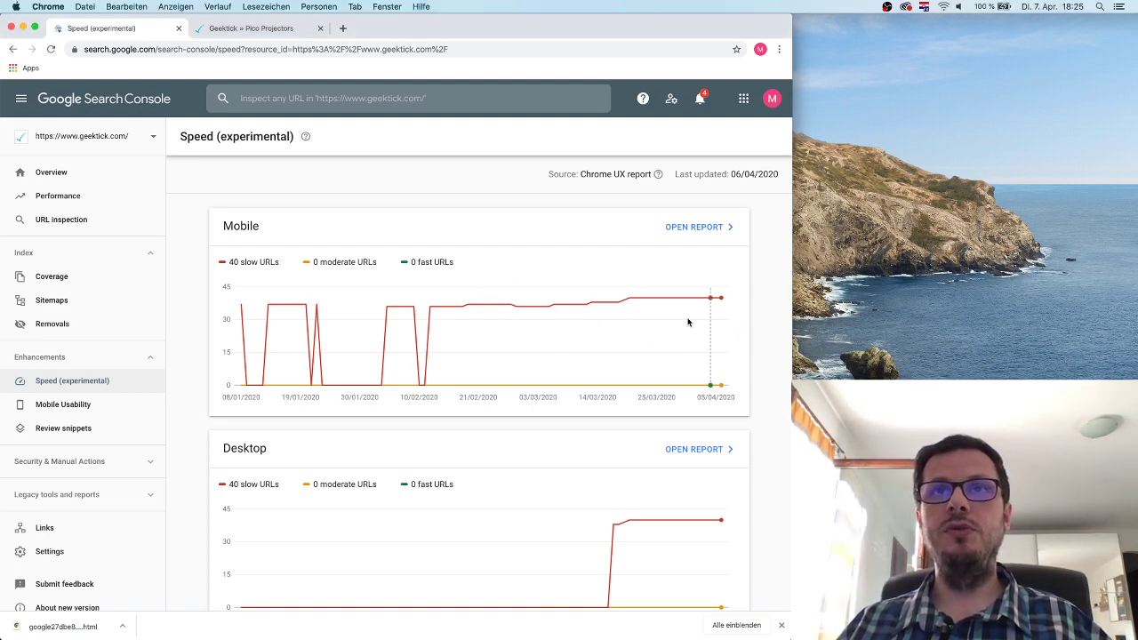
pyautogui.moveTo(572, 302)
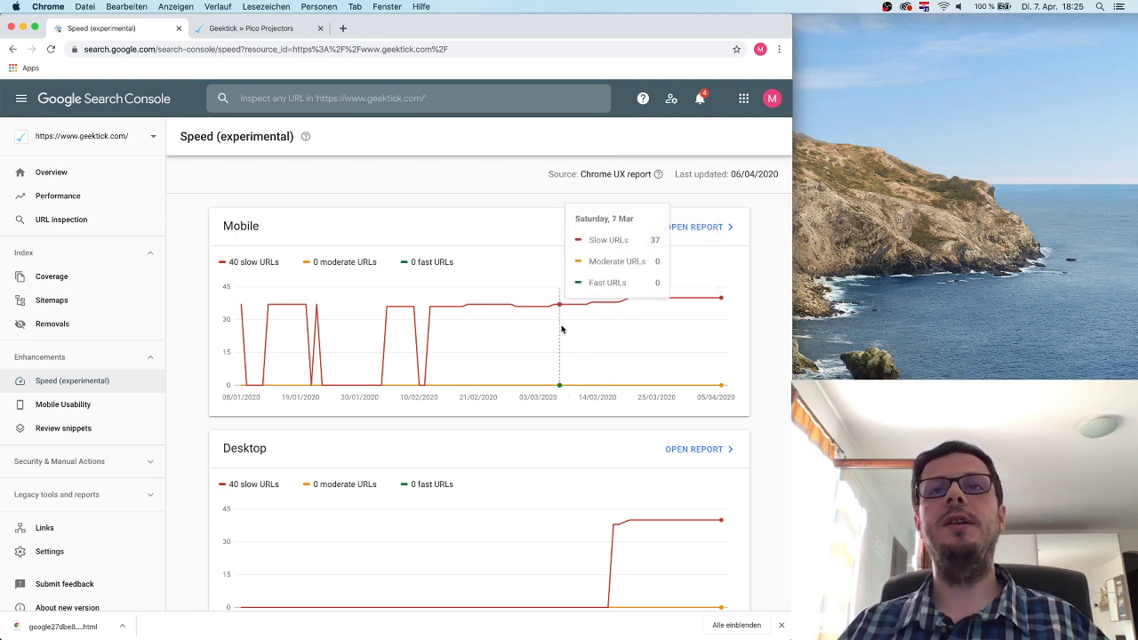
pyautogui.scroll(-1, 760, 374)
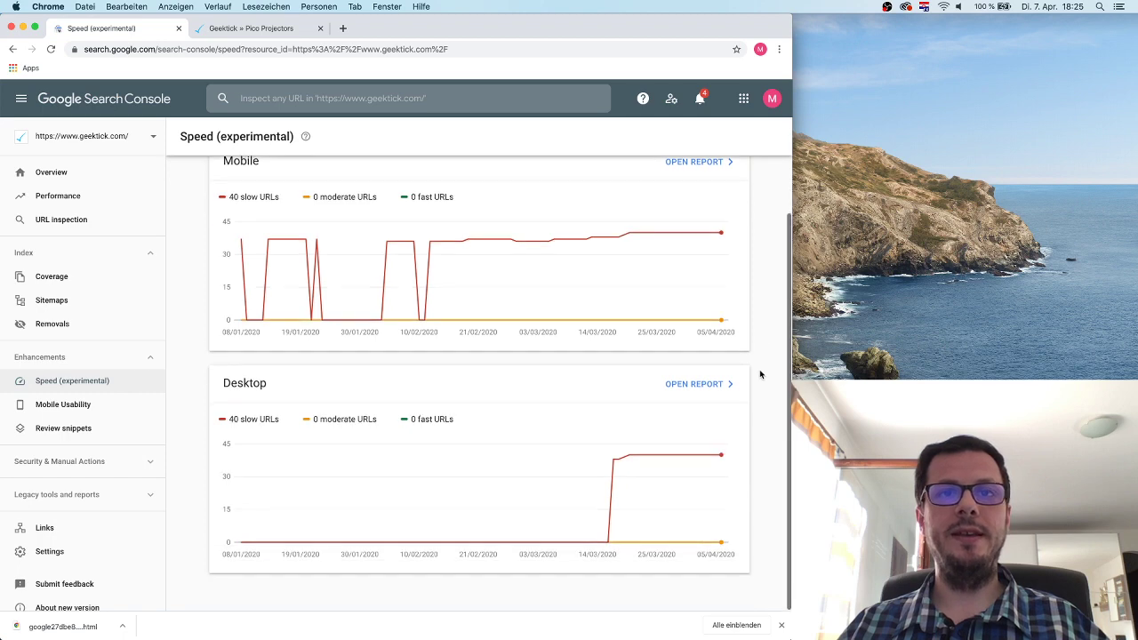
pyautogui.scroll(1, 667, 345)
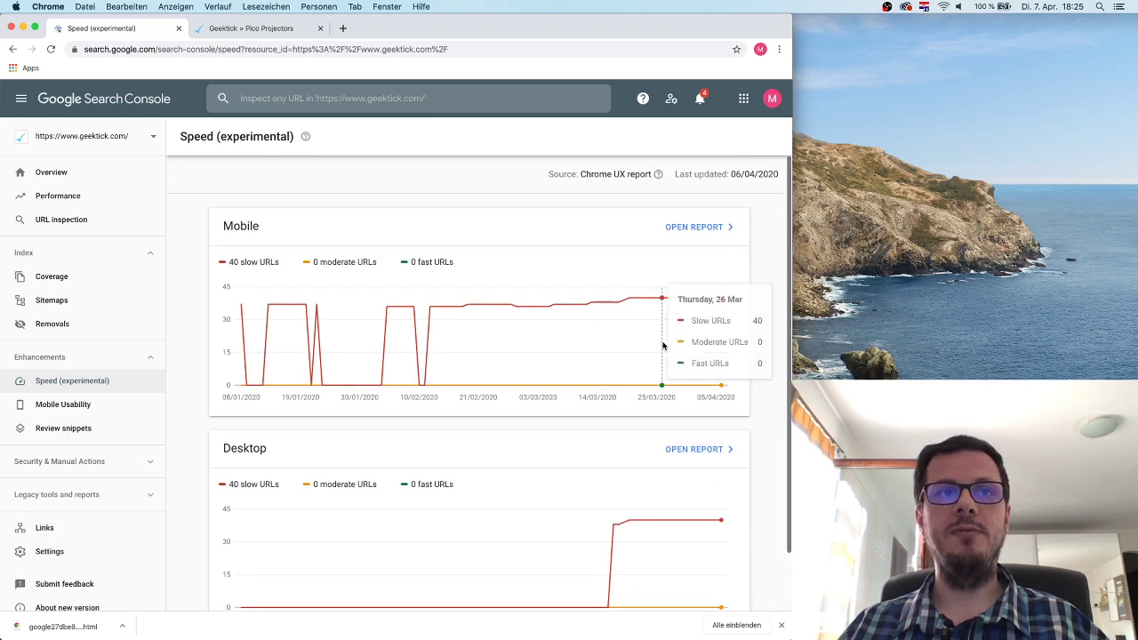
pyautogui.click(702, 227)
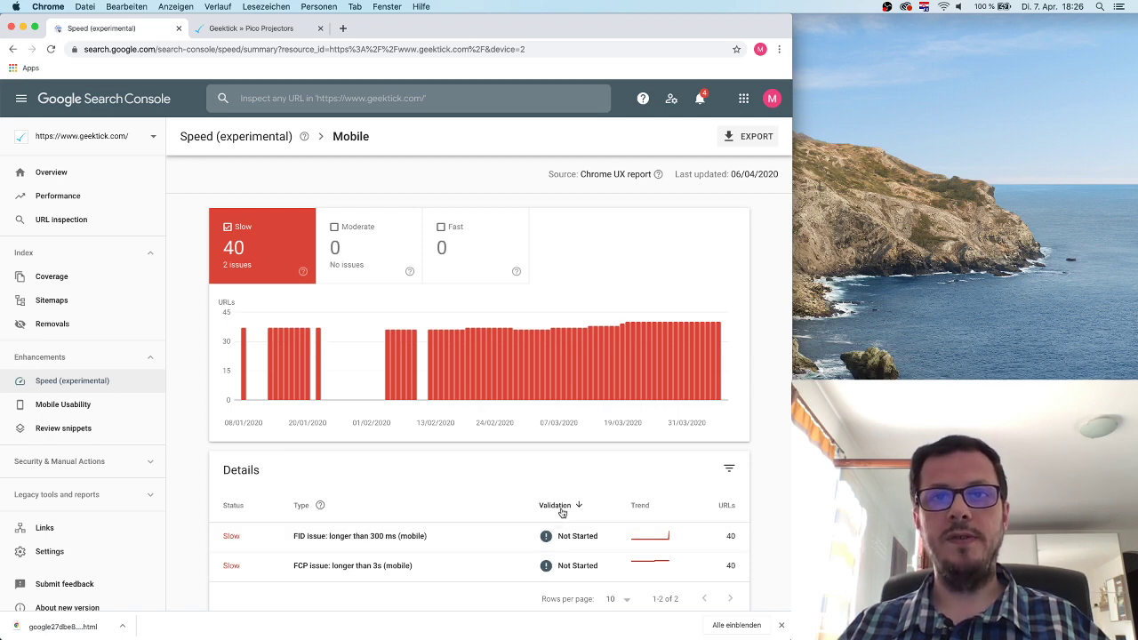
# Open the mobile FID issue, read the FID definition in its help article, then switch to Pico Projectors.
pyautogui.click(557, 539)
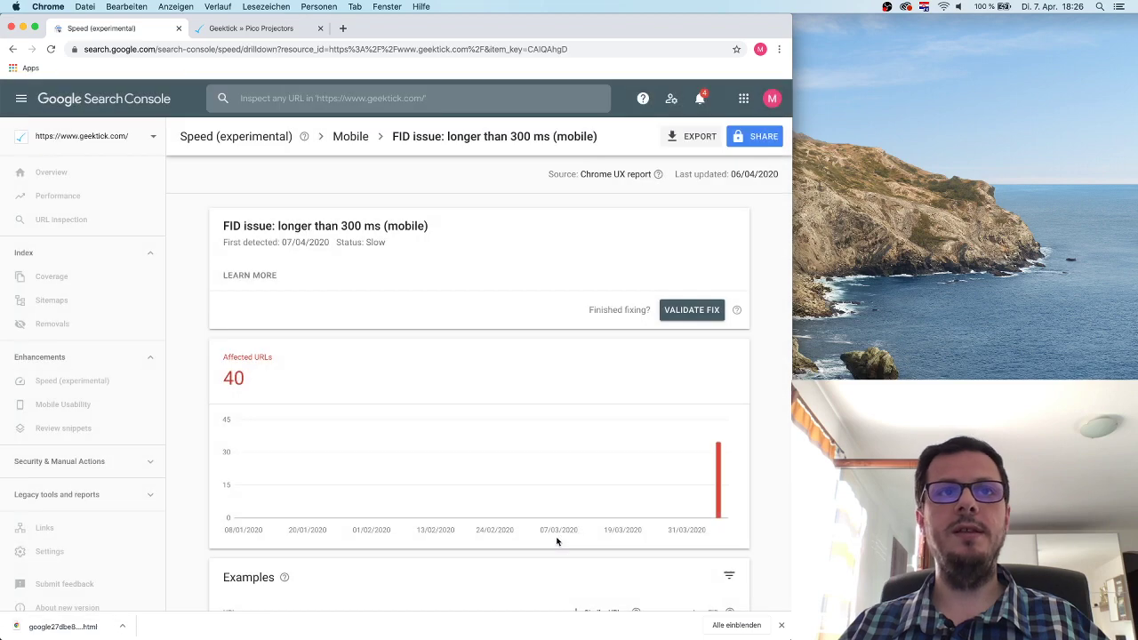
pyautogui.click(256, 276)
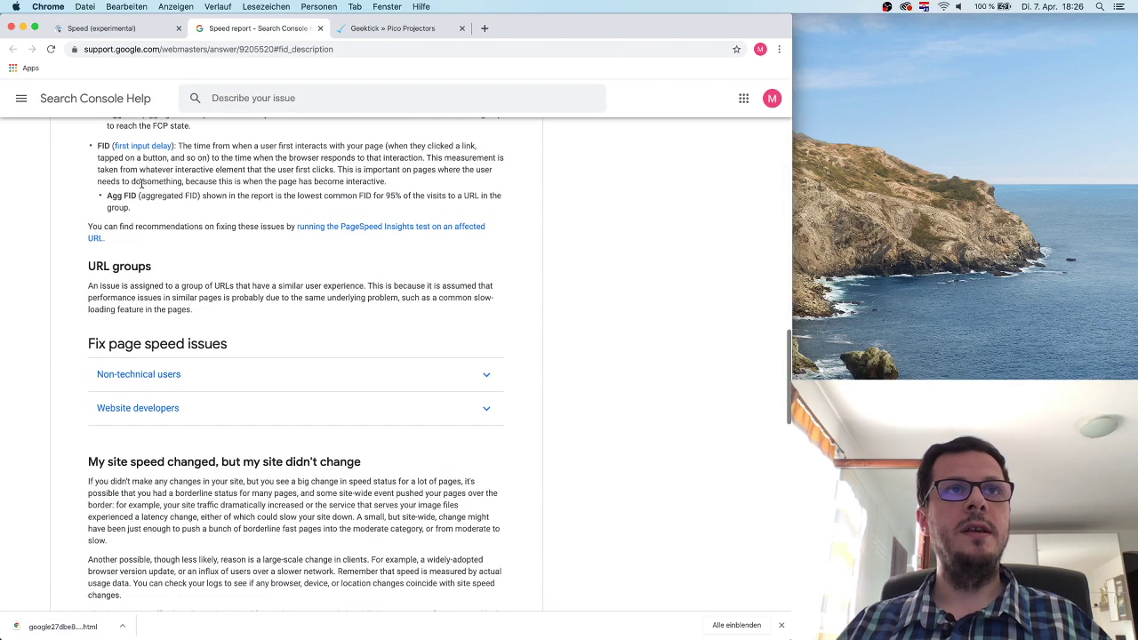
pyautogui.moveTo(138, 195); pyautogui.dragTo(201, 196)
pyautogui.click(247, 200)
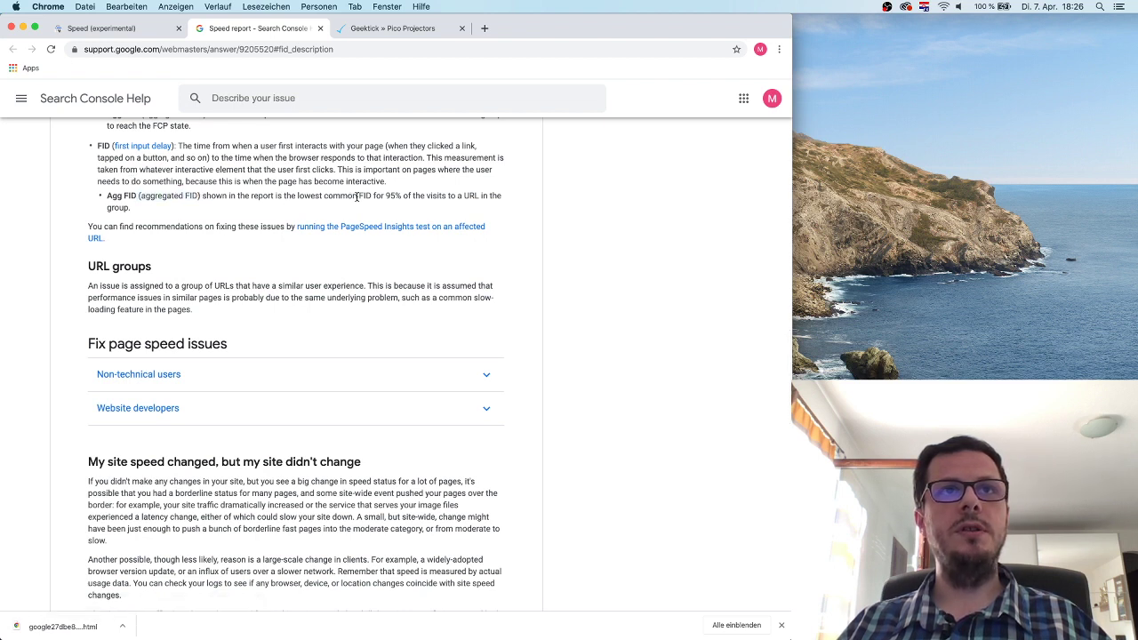
pyautogui.scroll(1, 231, 151)
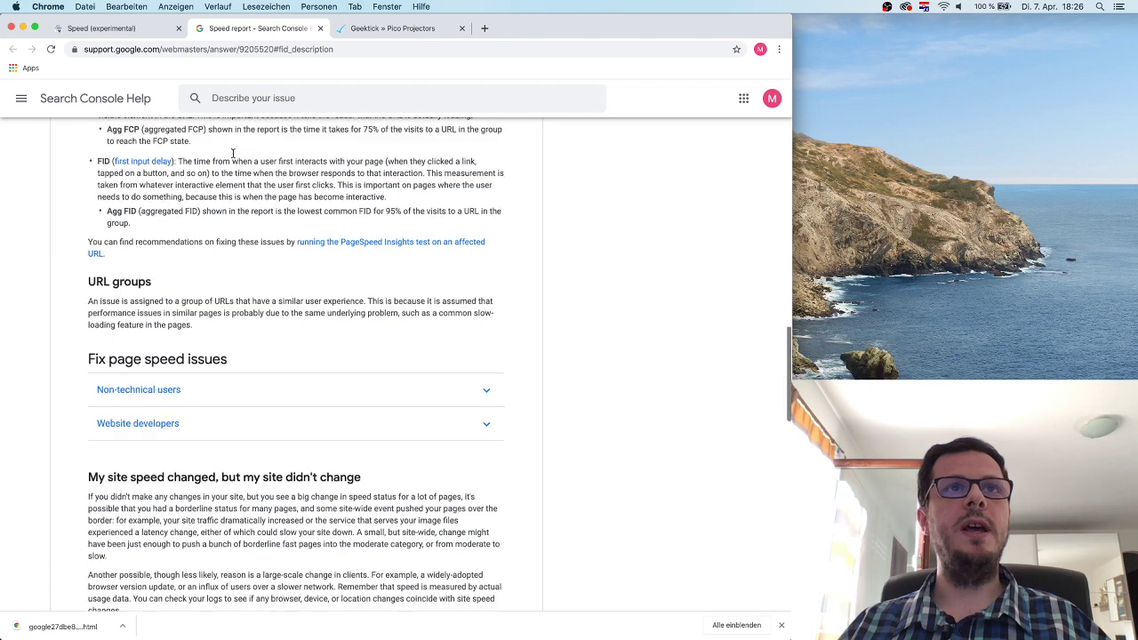
pyautogui.moveTo(278, 176); pyautogui.dragTo(389, 177)
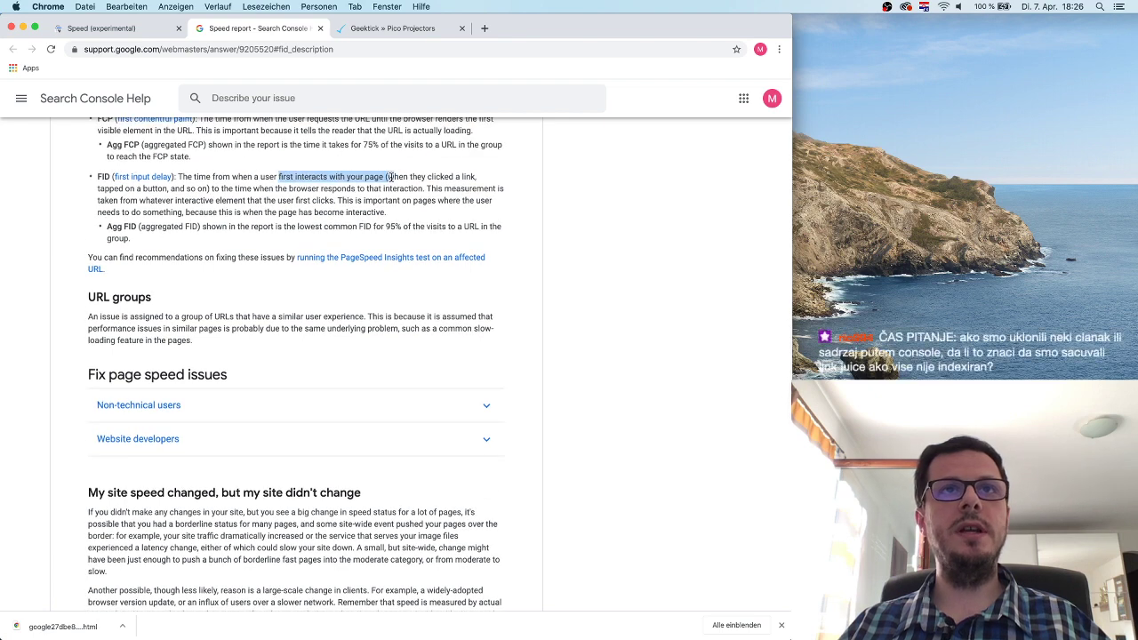
pyautogui.click(373, 194)
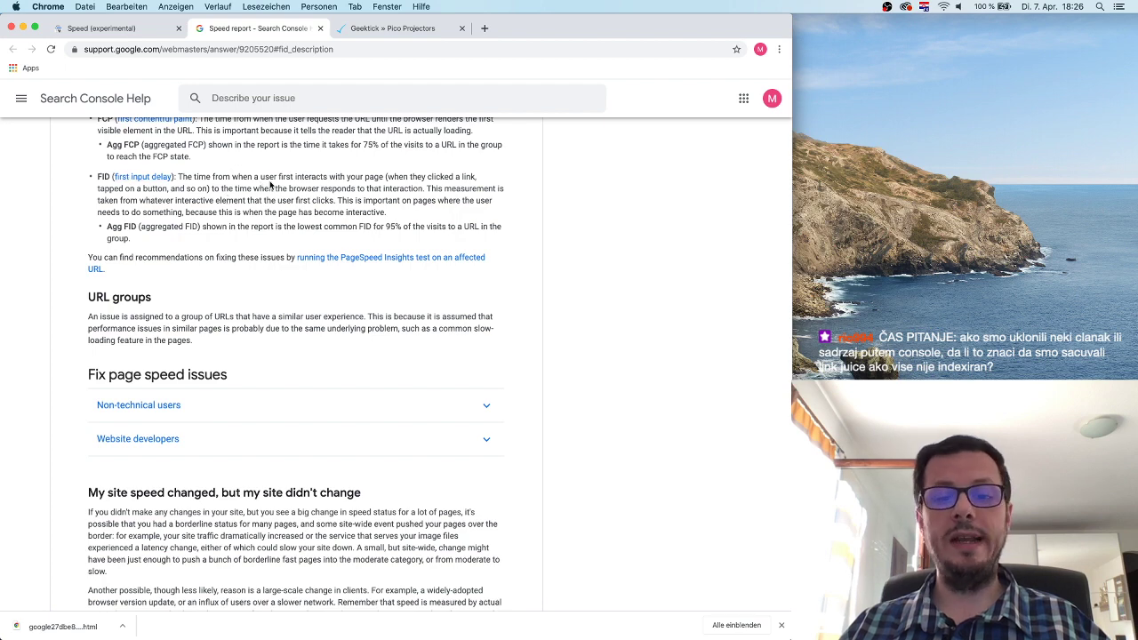
pyautogui.click(409, 32)
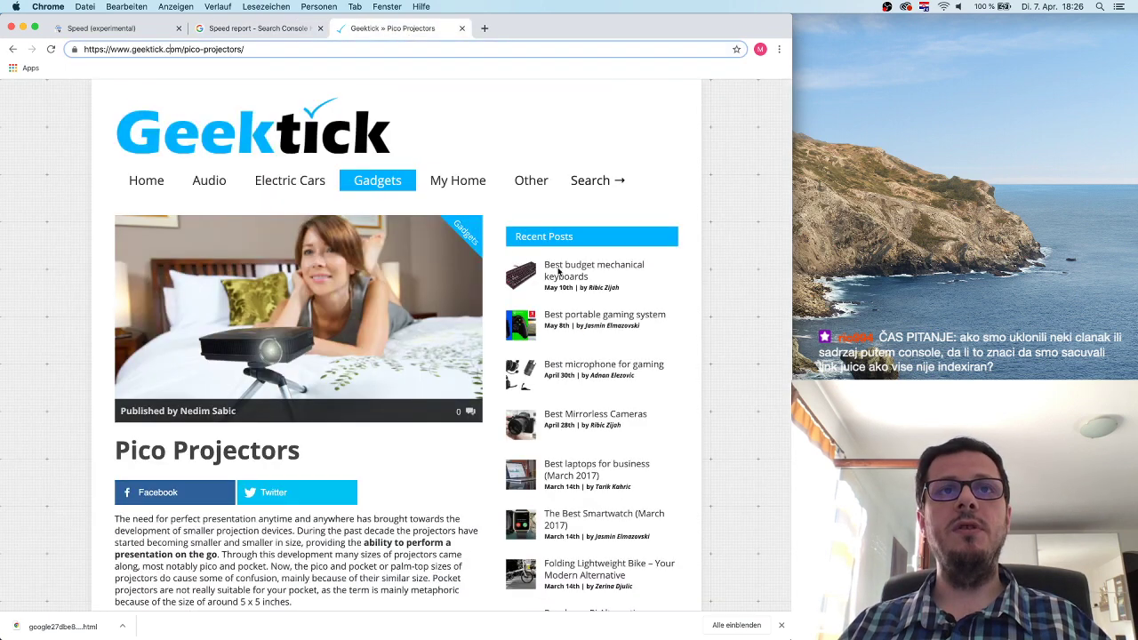
# Preview the Pico Projectors page as iPhone 6/7/8 in DevTools, then return to the FID issue.
pyautogui.rightClick(752, 200)
pyautogui.click(771, 311)
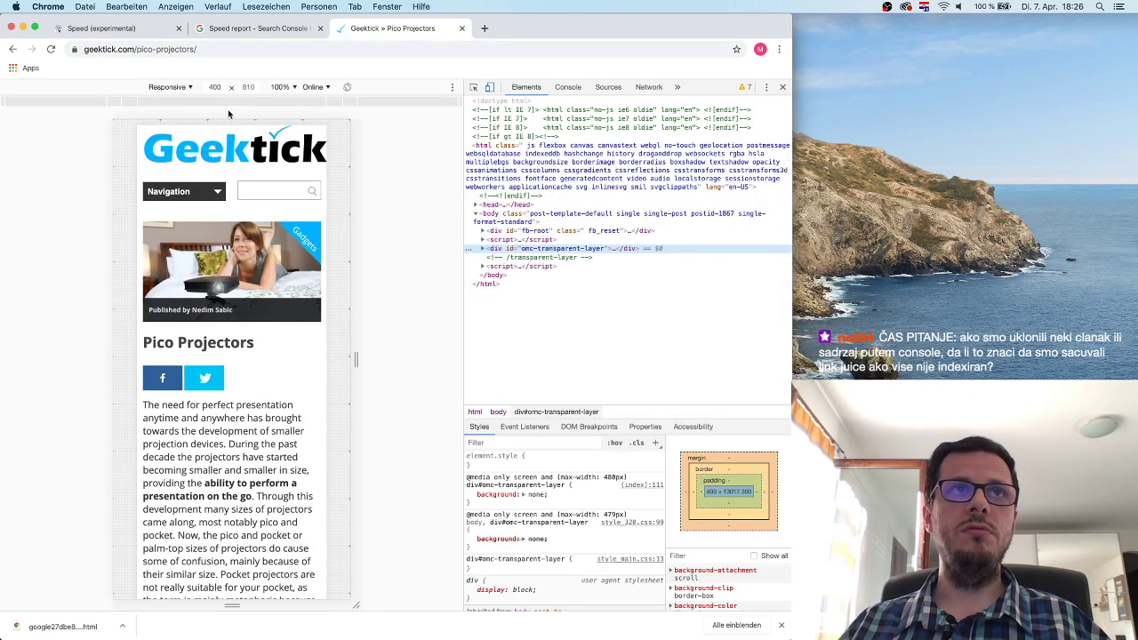
pyautogui.click(186, 88)
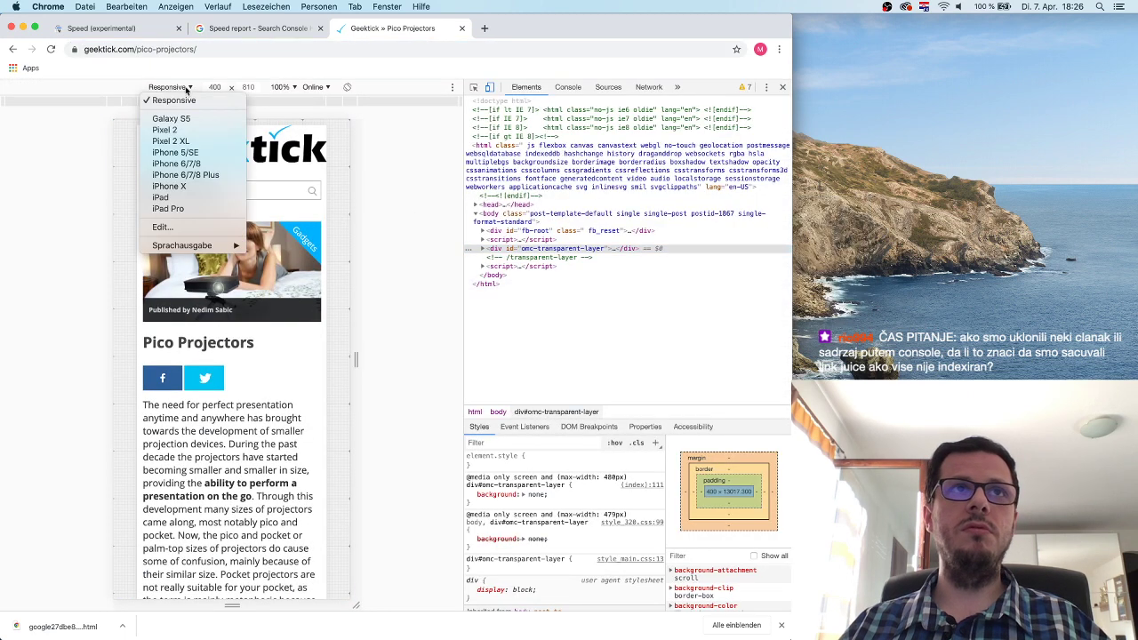
pyautogui.click(188, 168)
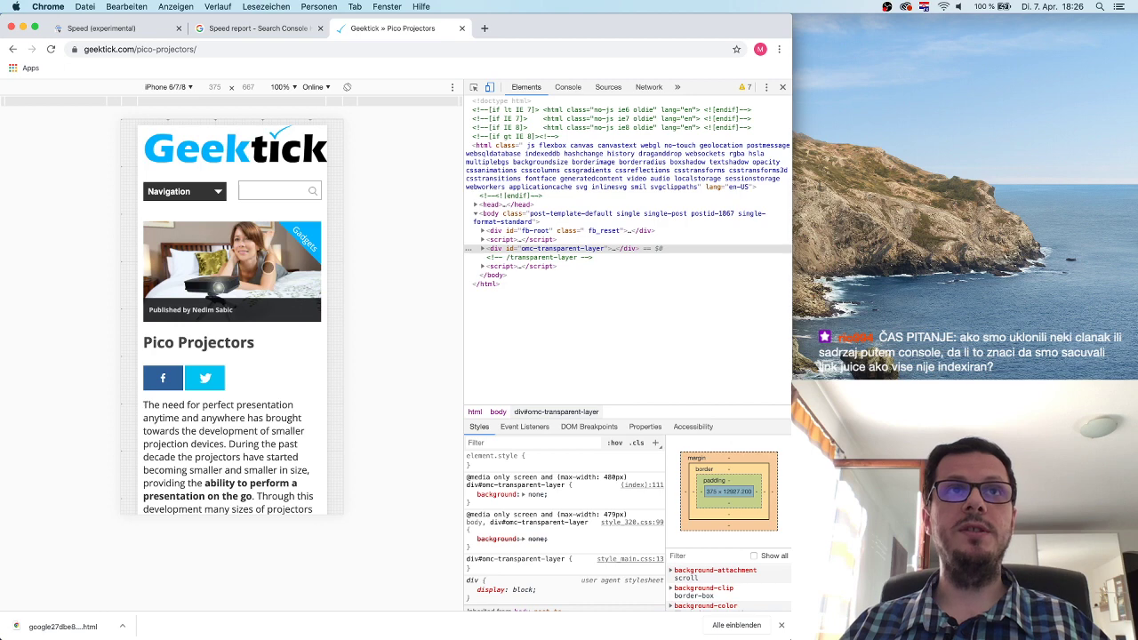
pyautogui.click(134, 39)
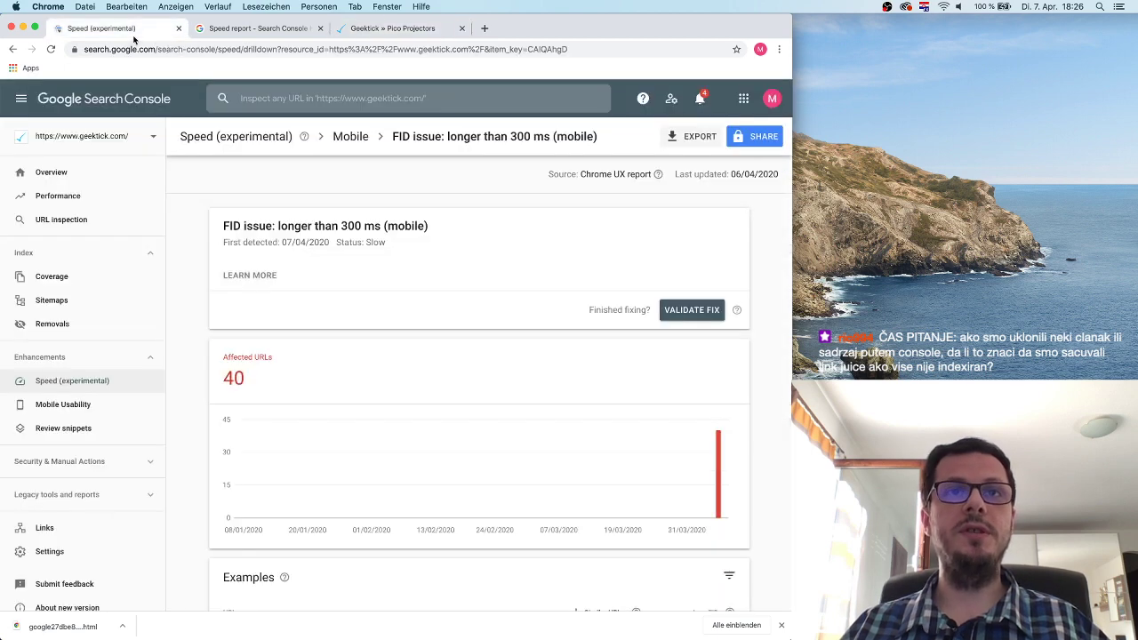
# Load webpagetest.org in a new browser tab.
pyautogui.scroll(-3, 433, 416)
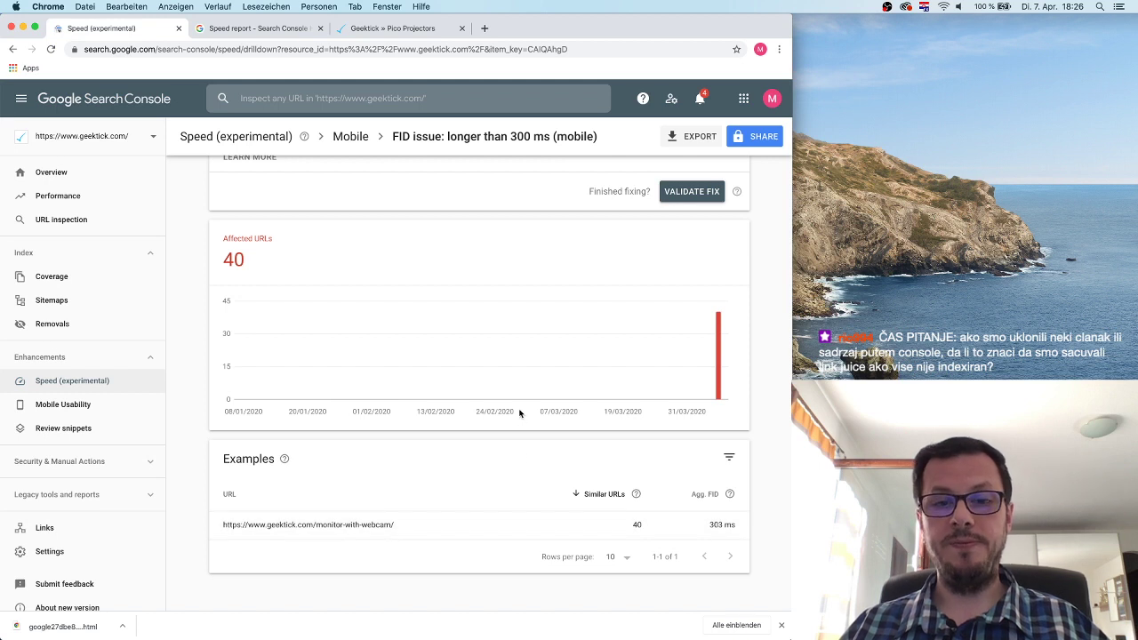
pyautogui.scroll(3, 520, 412)
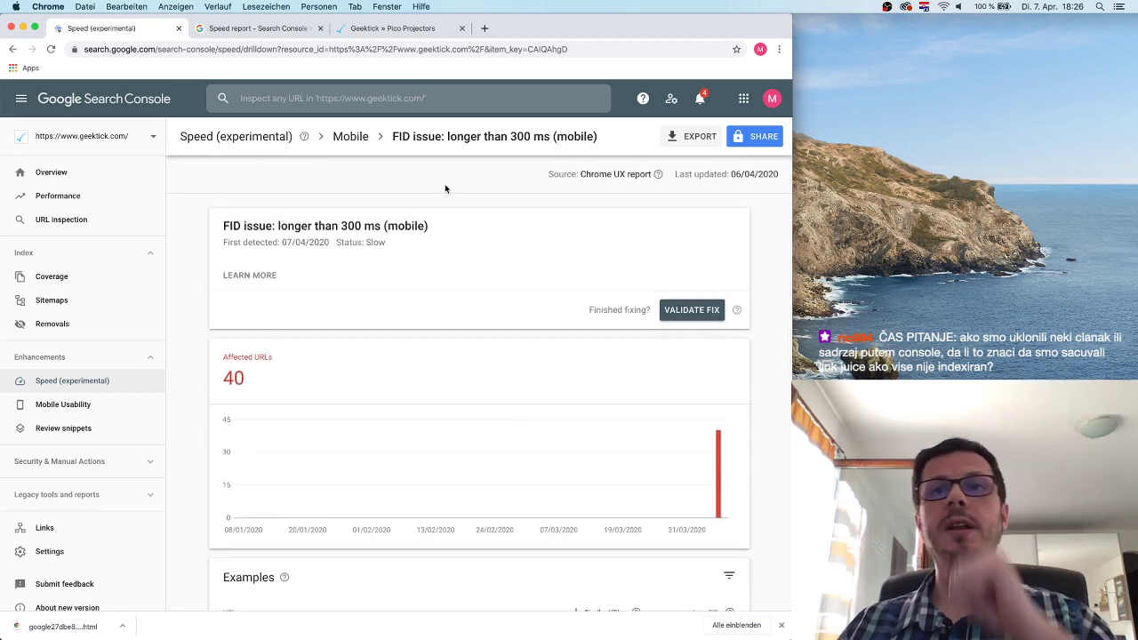
pyautogui.click(484, 28)
pyautogui.write('wen')
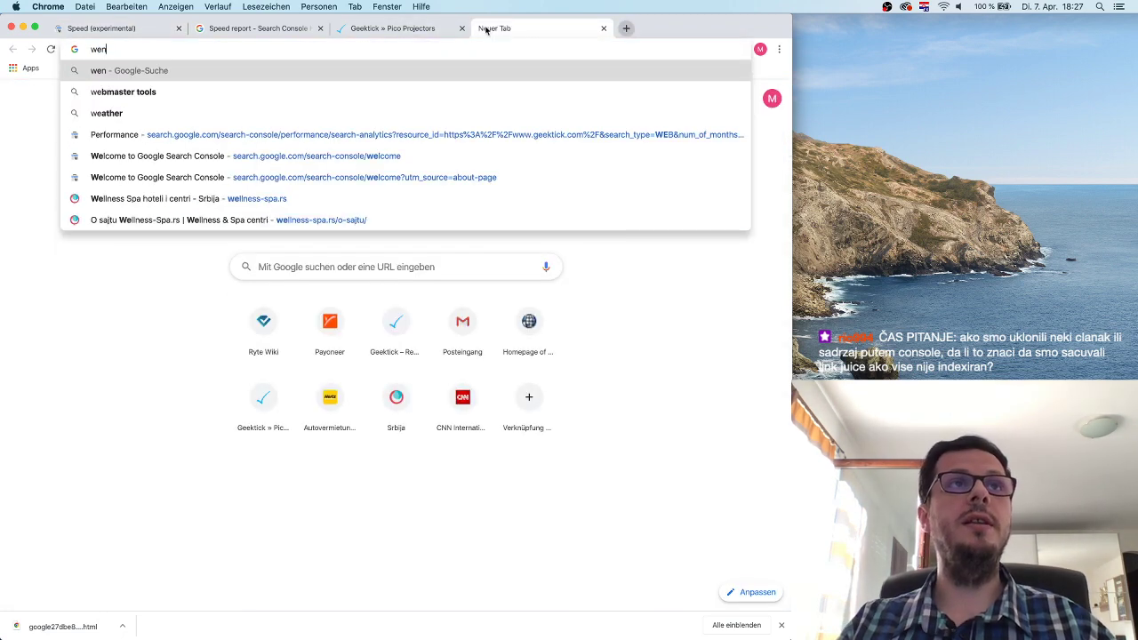
pyautogui.press('BackSpace')
pyautogui.write('b')
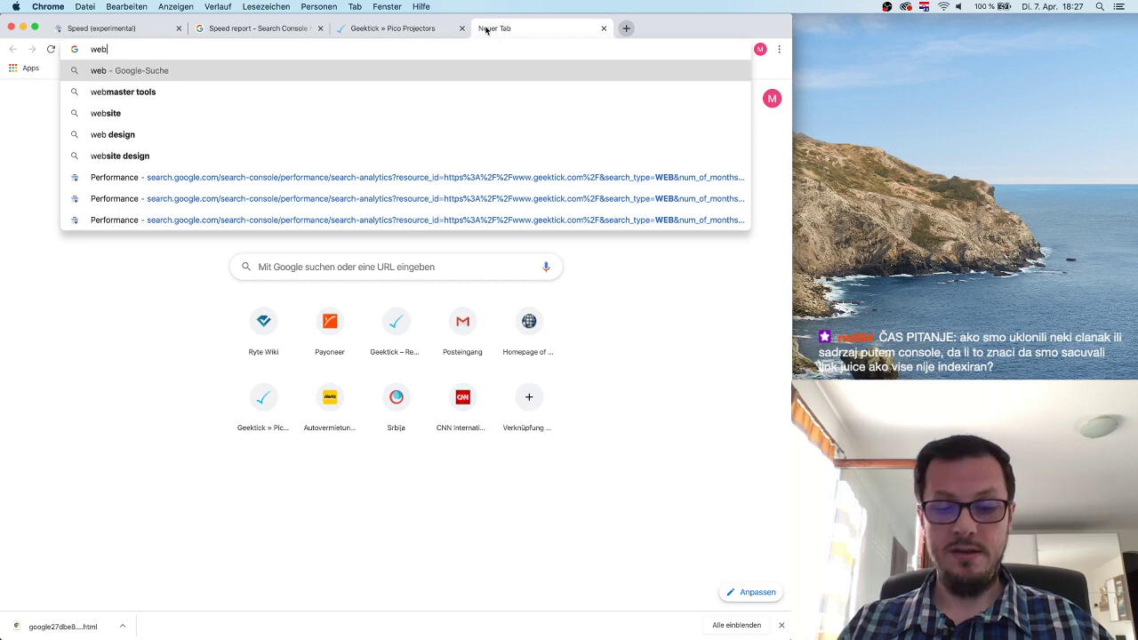
pyautogui.write('page te')
pyautogui.press('BackSpace')
pyautogui.press('BackSpace')
pyautogui.press('BackSpace')
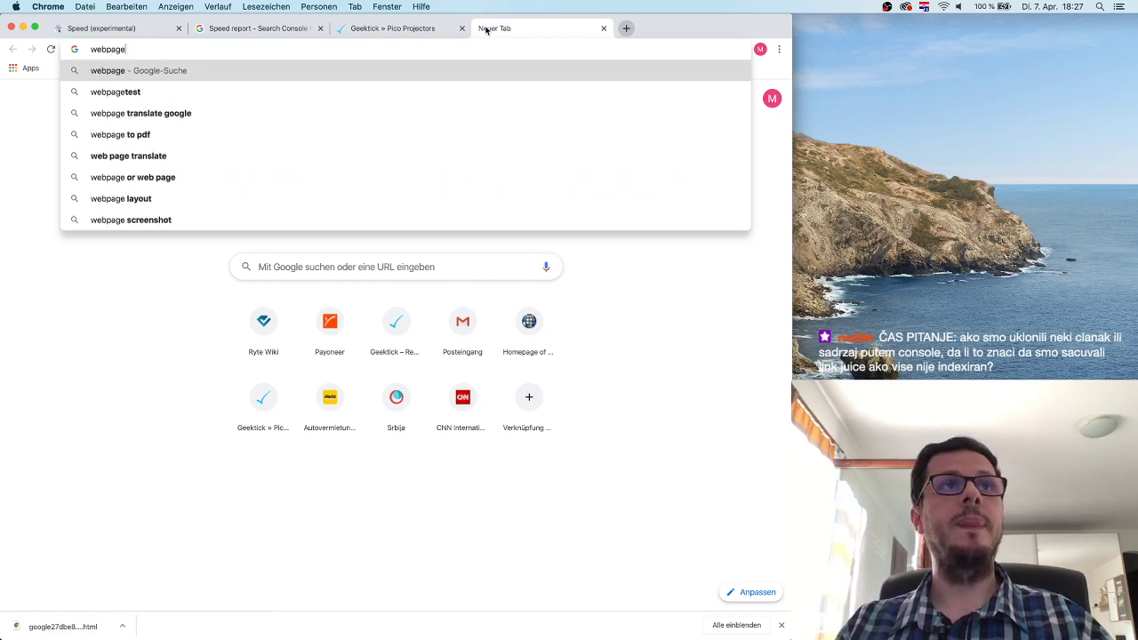
pyautogui.write('test.org/')
pyautogui.press('Return')
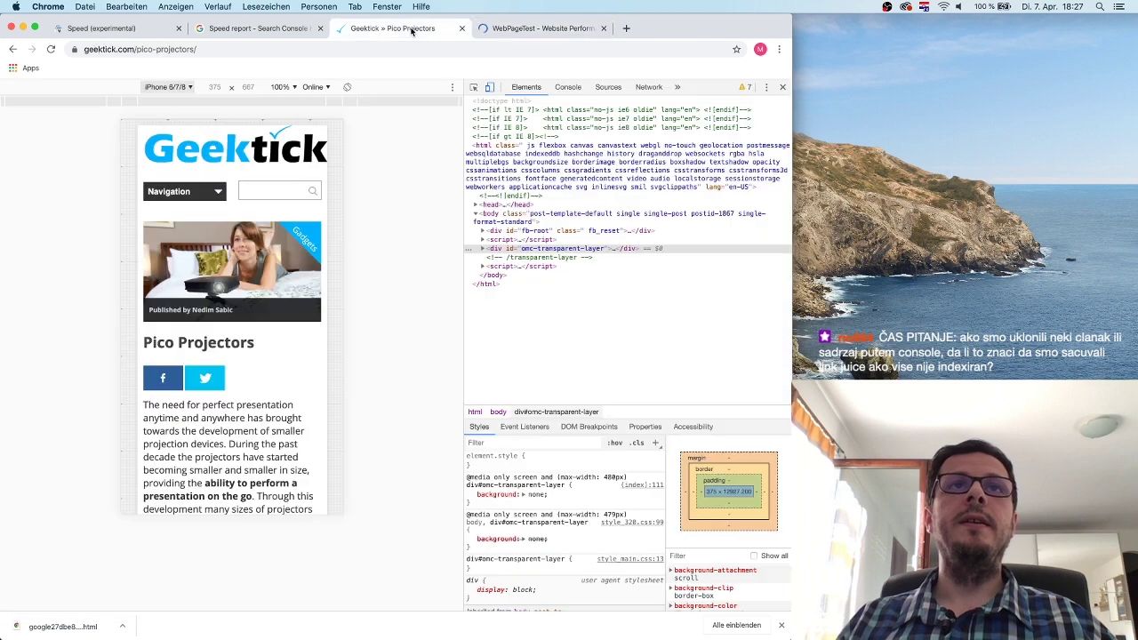
# Replace the Pico Projectors address with geektick.com/monitor-with-webcam/ in the DevTools-emulated tab.
pyautogui.click(449, 28)
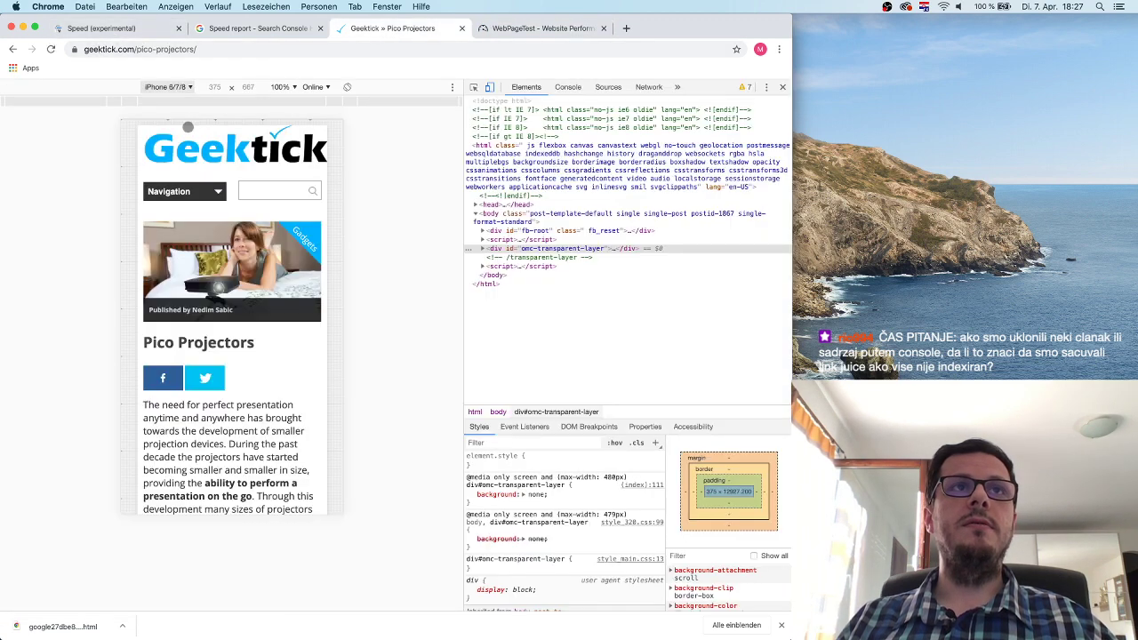
pyautogui.click(147, 49)
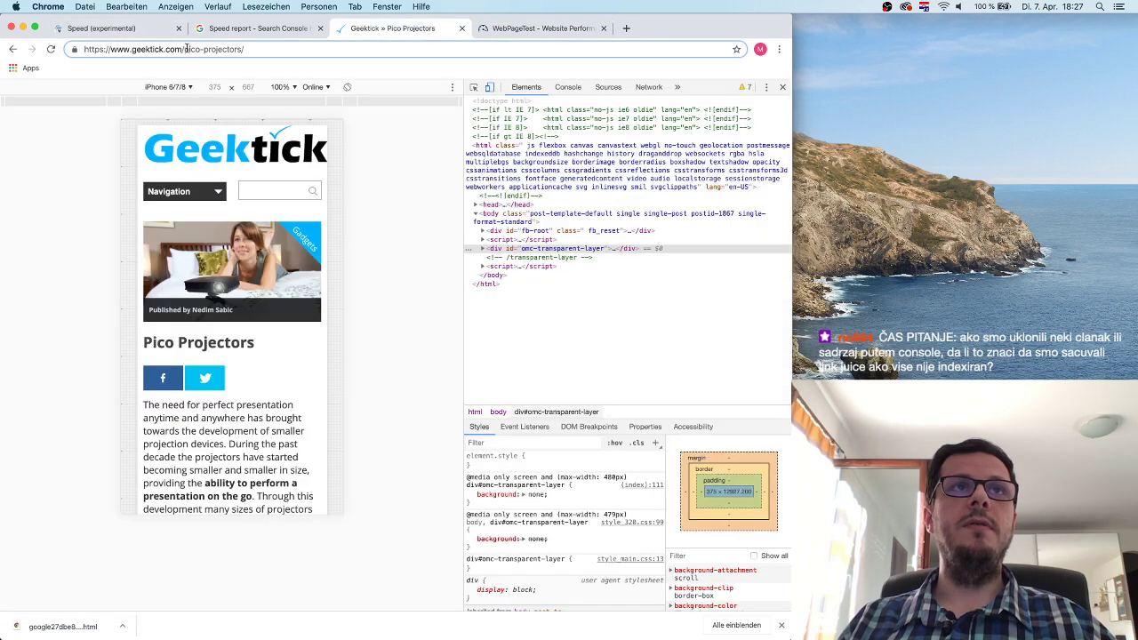
pyautogui.moveTo(187, 49); pyautogui.dragTo(286, 49)
pyautogui.write('moni')
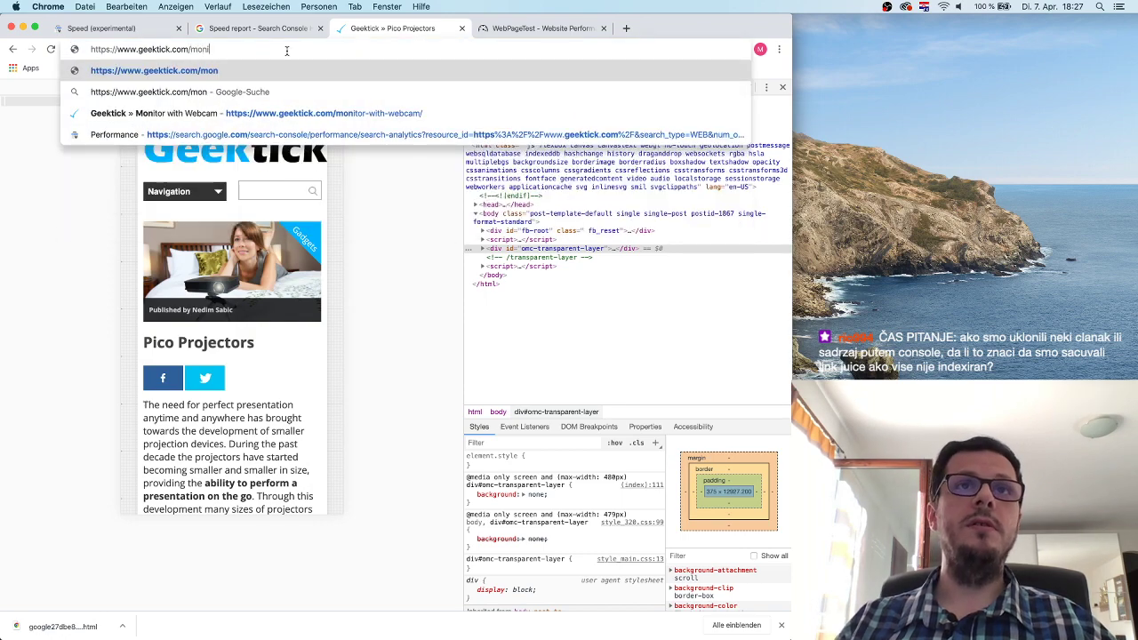
pyautogui.press('Down')
pyautogui.press('Down')
pyautogui.press('Return')
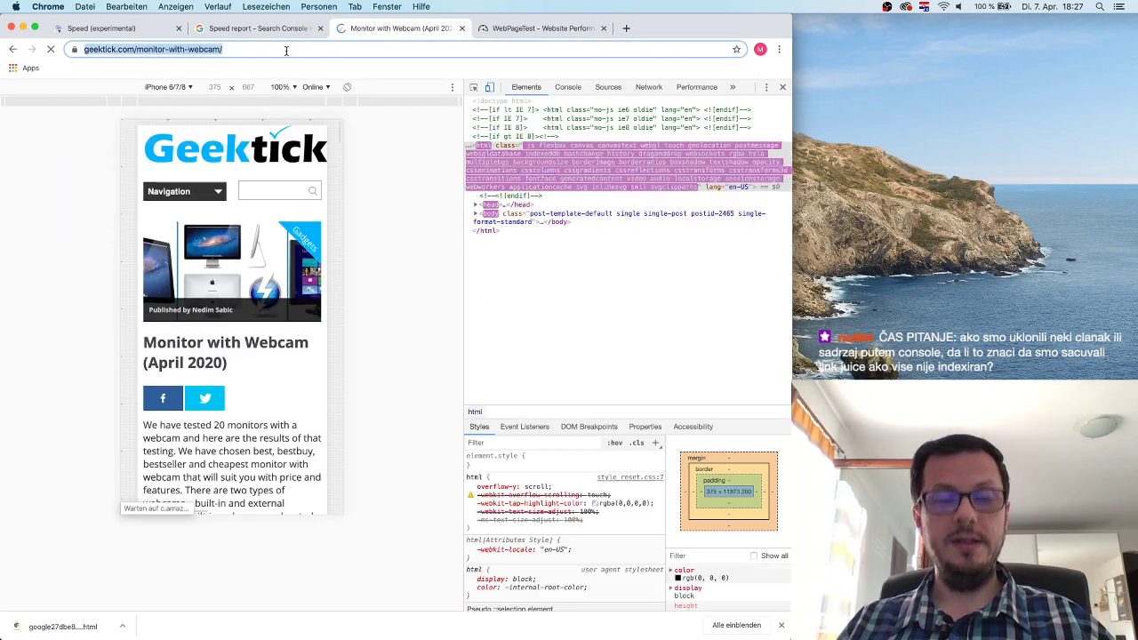
pyautogui.click(533, 28)
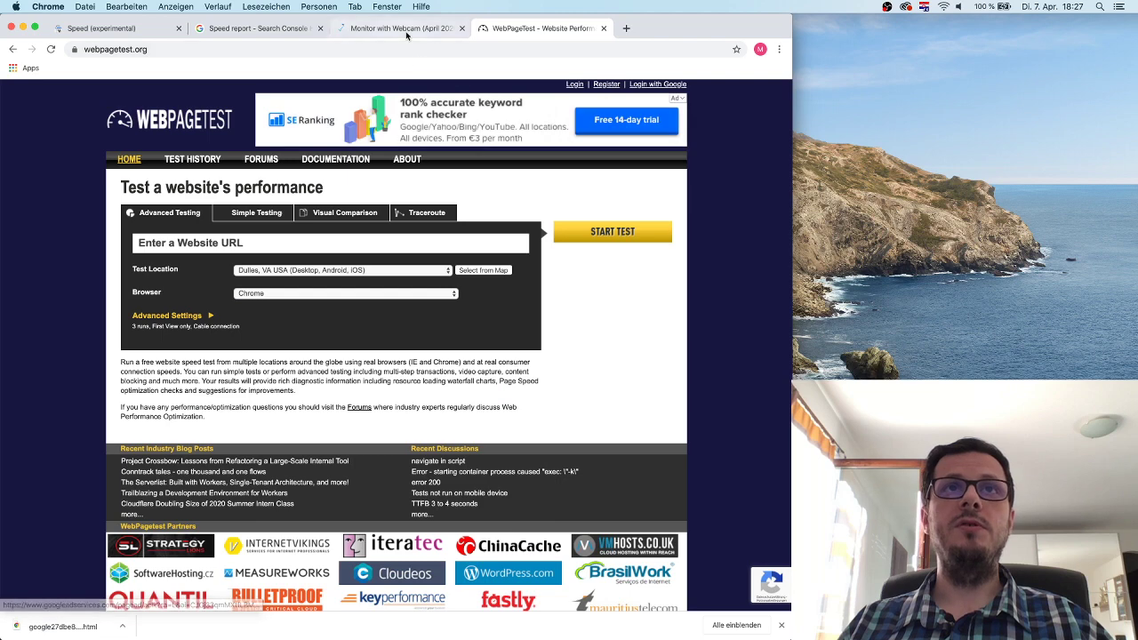
pyautogui.click(406, 32)
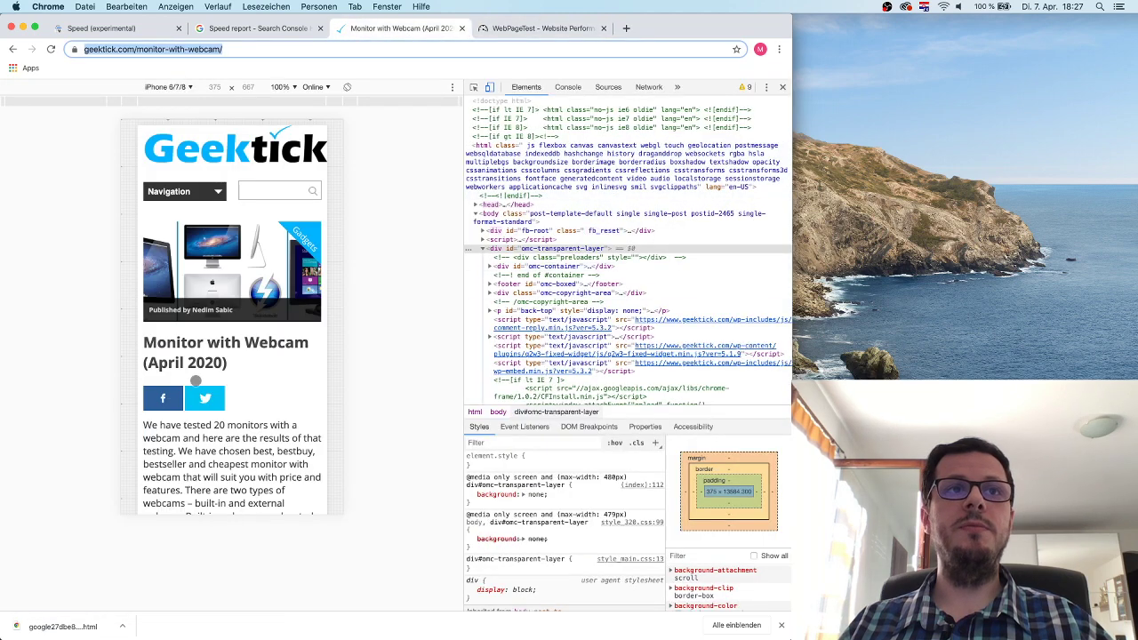
# Scroll through the whole Monitor with Webcam page in the iPhone 6/7/8 emulated view.
pyautogui.scroll(-10, 255, 375)
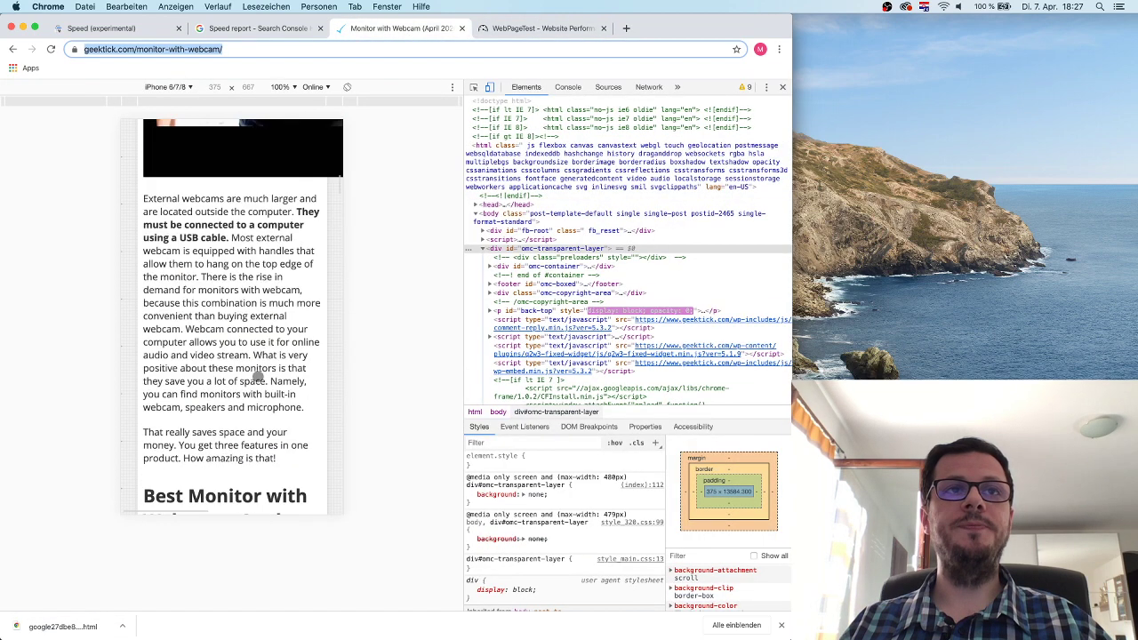
pyautogui.scroll(-6, 255, 374)
pyautogui.scroll(10, 258, 376)
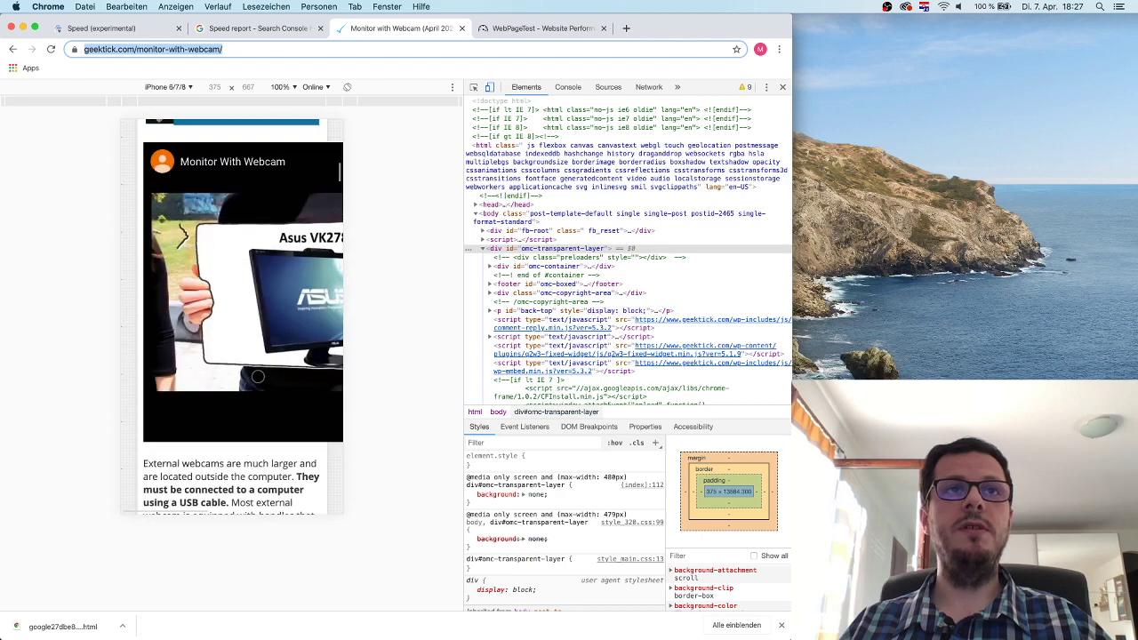
pyautogui.scroll(-10, 258, 376)
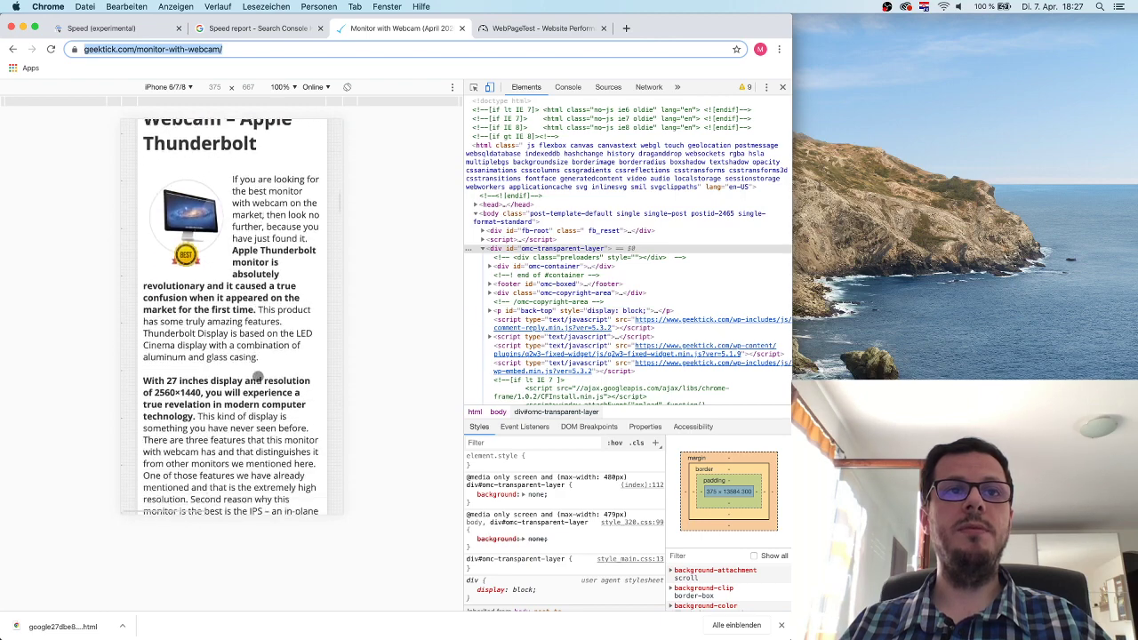
pyautogui.scroll(-10, 258, 379)
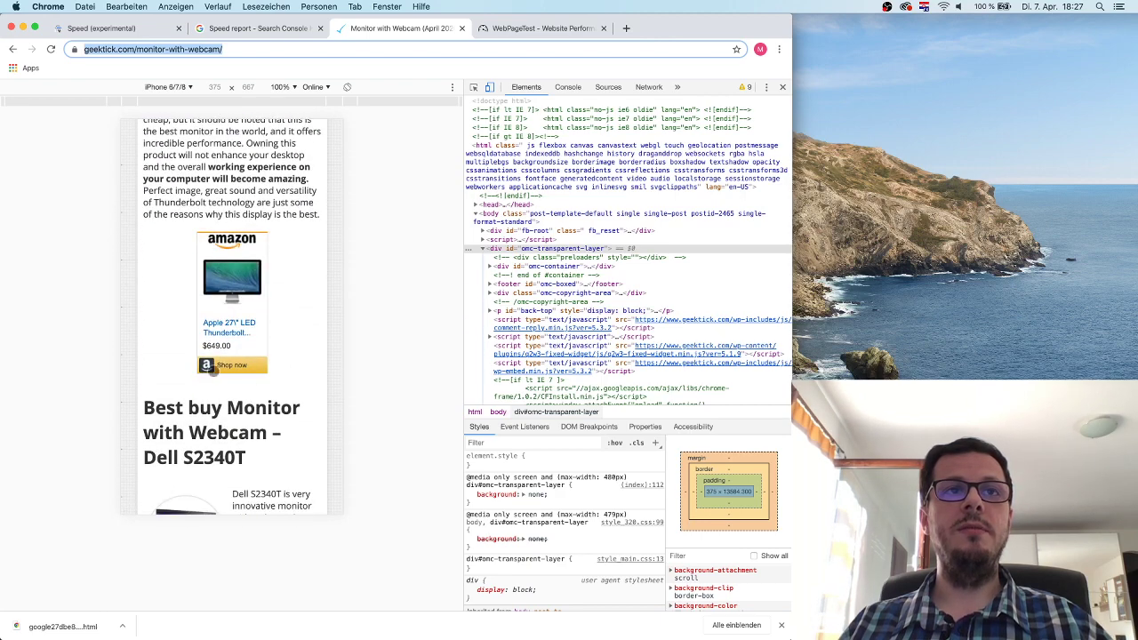
pyautogui.scroll(-10, 280, 340)
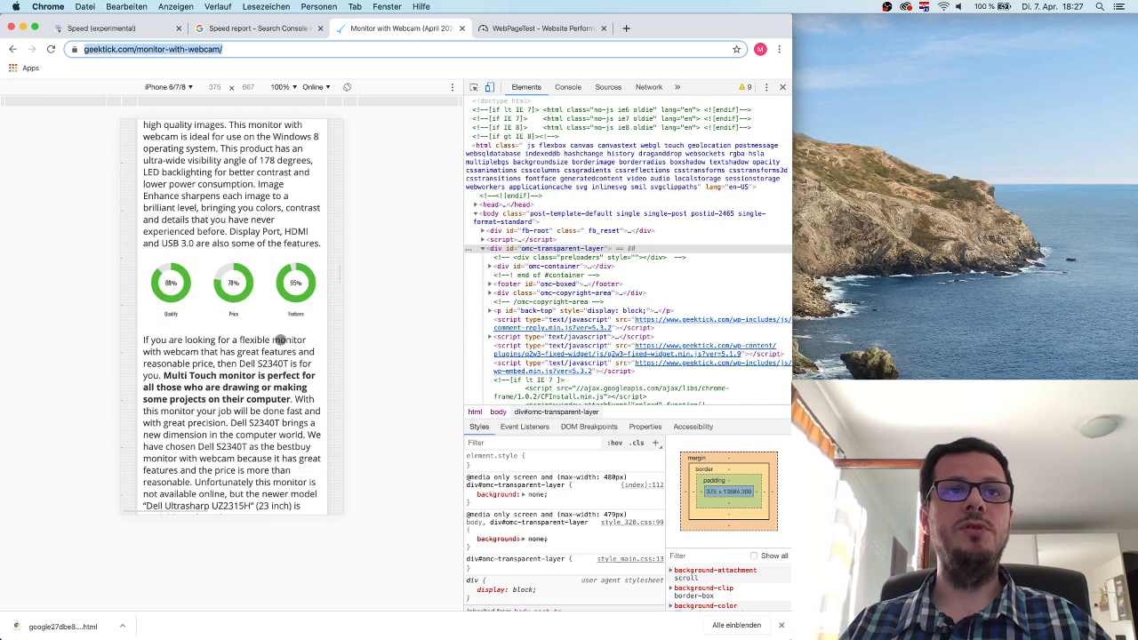
pyautogui.scroll(2, 255, 233)
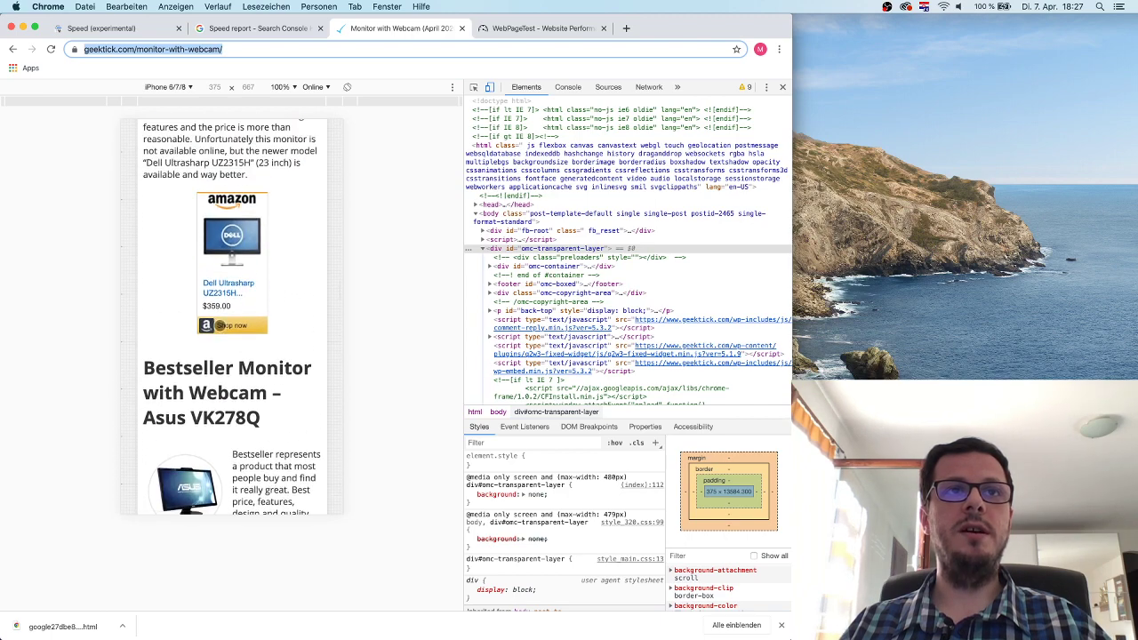
pyautogui.scroll(-15, 220, 326)
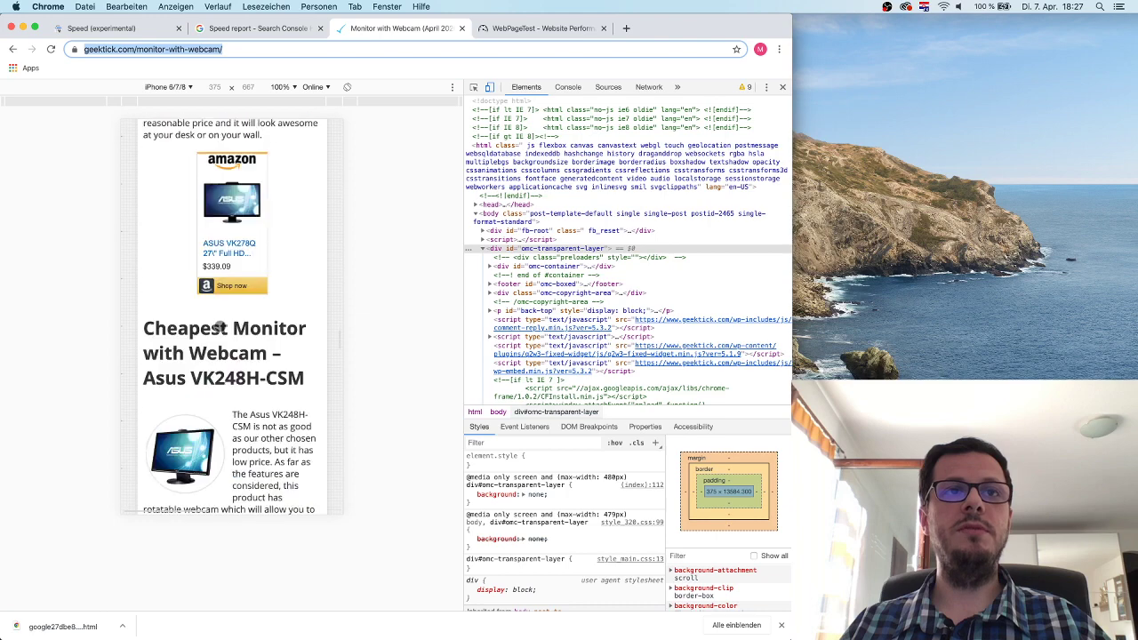
pyautogui.scroll(-4, 219, 327)
pyautogui.scroll(2, 169, 294)
pyautogui.scroll(-8, 250, 326)
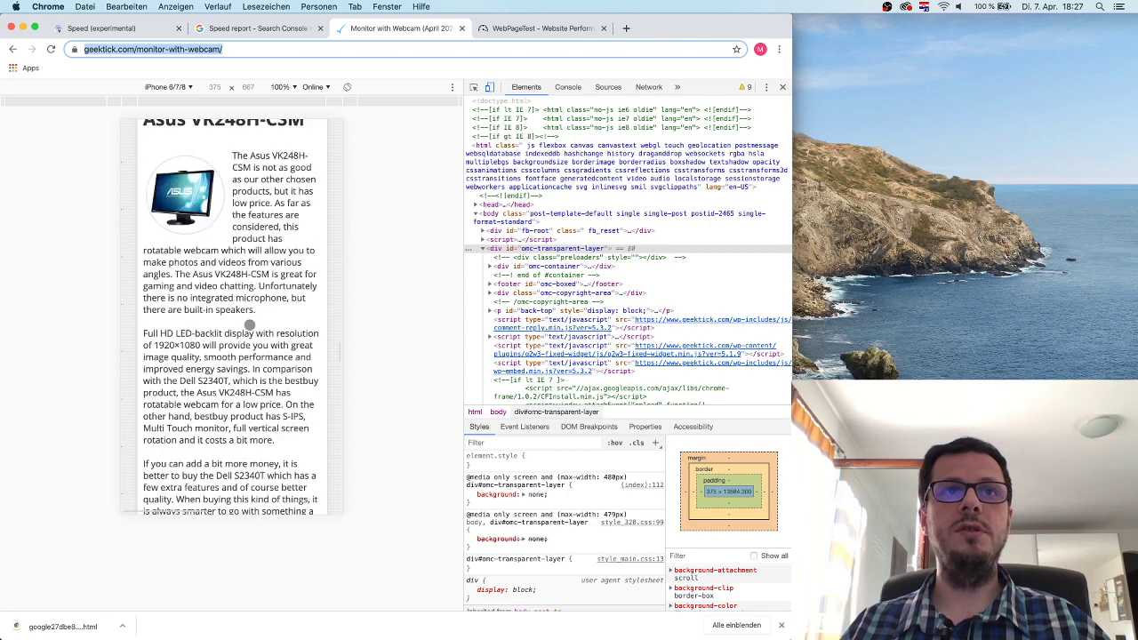
pyautogui.scroll(-15, 249, 325)
pyautogui.scroll(8, 250, 324)
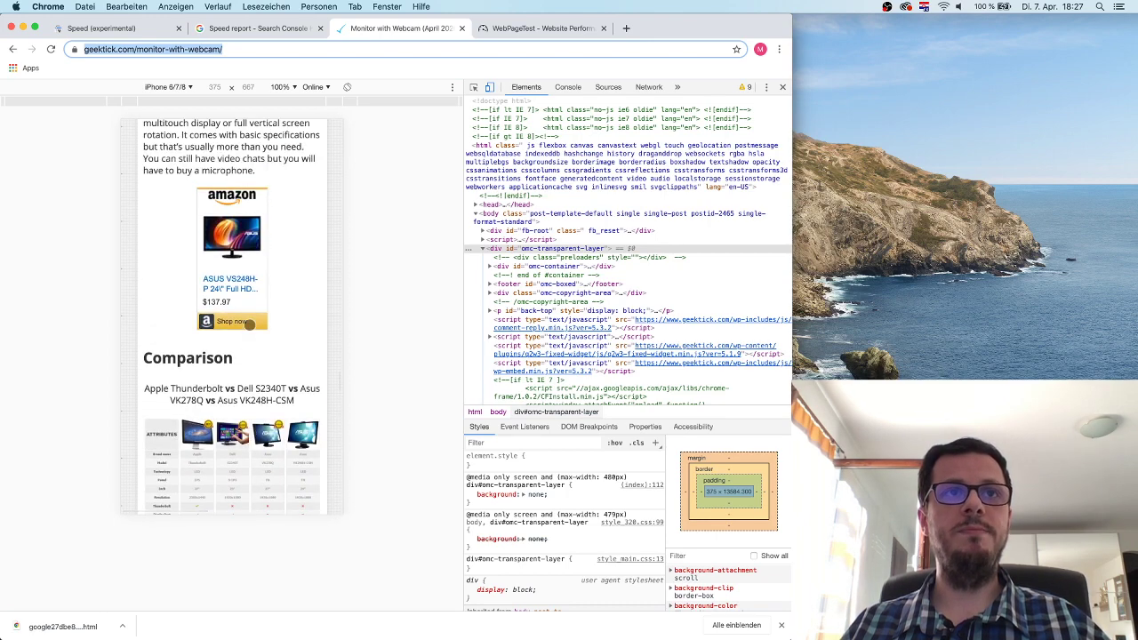
pyautogui.scroll(-8, 250, 324)
pyautogui.scroll(20, 250, 326)
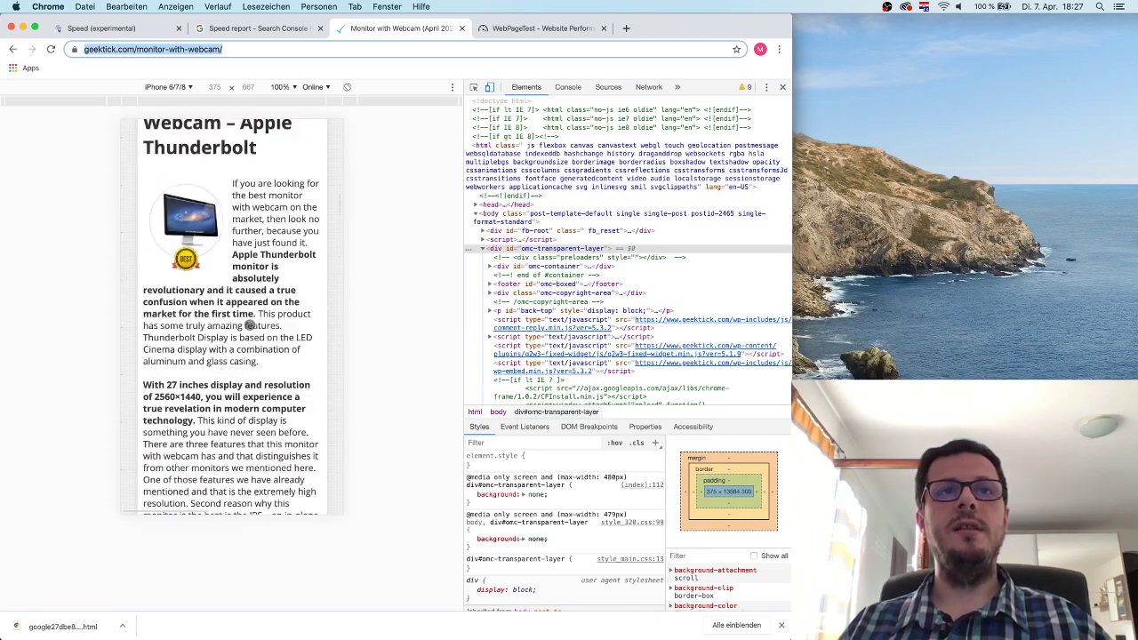
pyautogui.scroll(10, 250, 325)
# Start a WebPageTest run of the Monitor with Webcam URL from iPhone 8 (iOS 13) in Dulles.
pyautogui.click(558, 29)
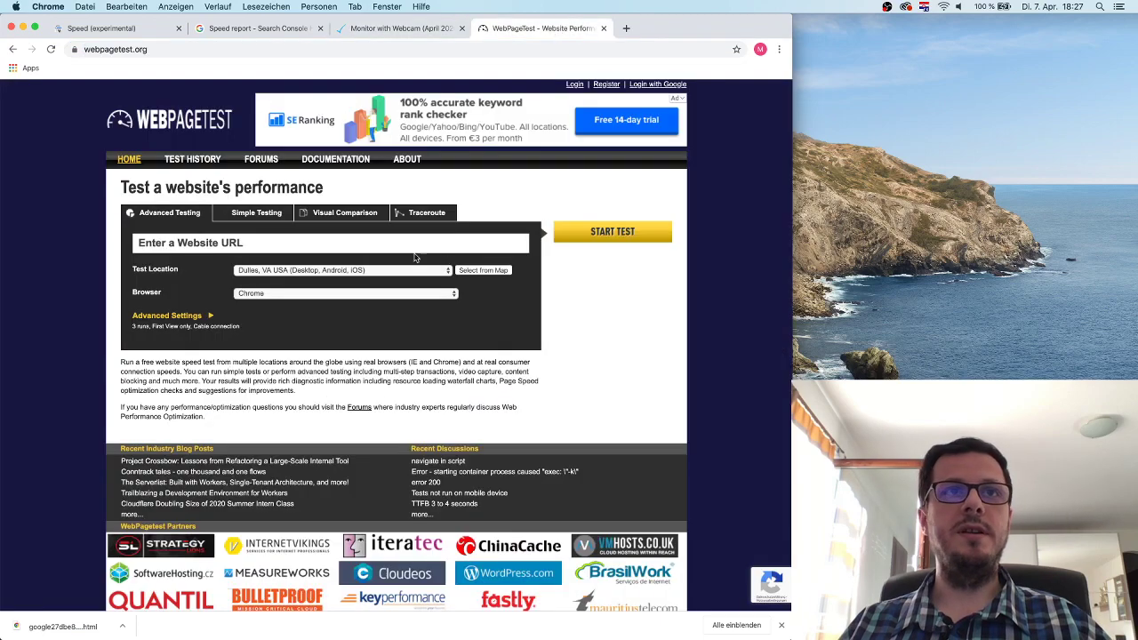
pyautogui.click(256, 242)
pyautogui.write('https://www.geektick.ch/monitor-mit-webcam/')
pyautogui.click(318, 270)
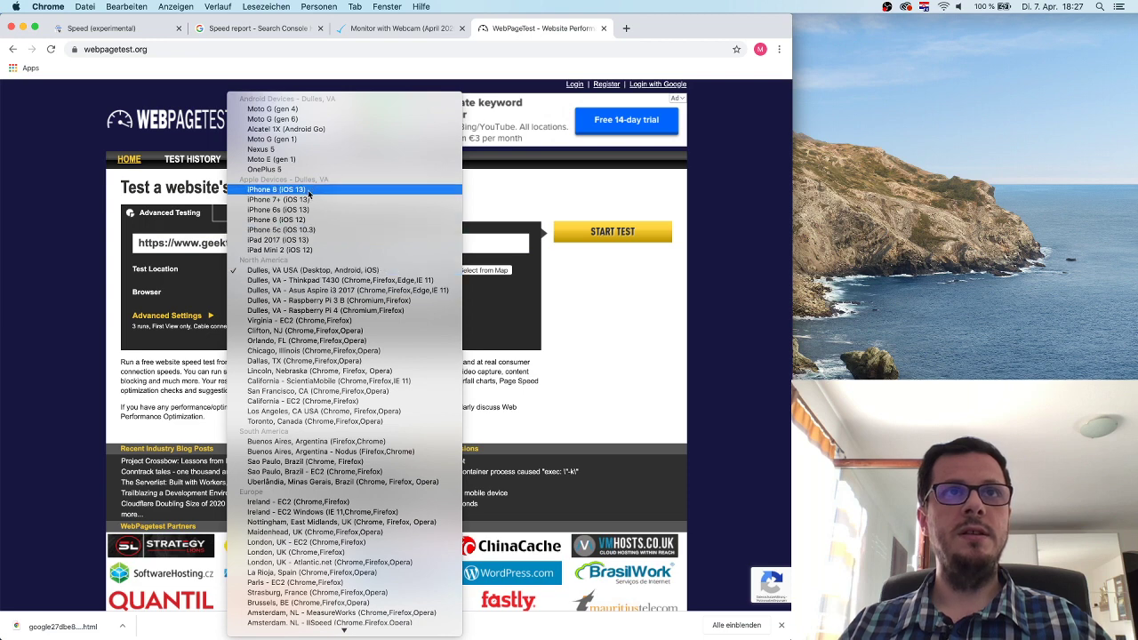
pyautogui.click(306, 189)
pyautogui.click(593, 234)
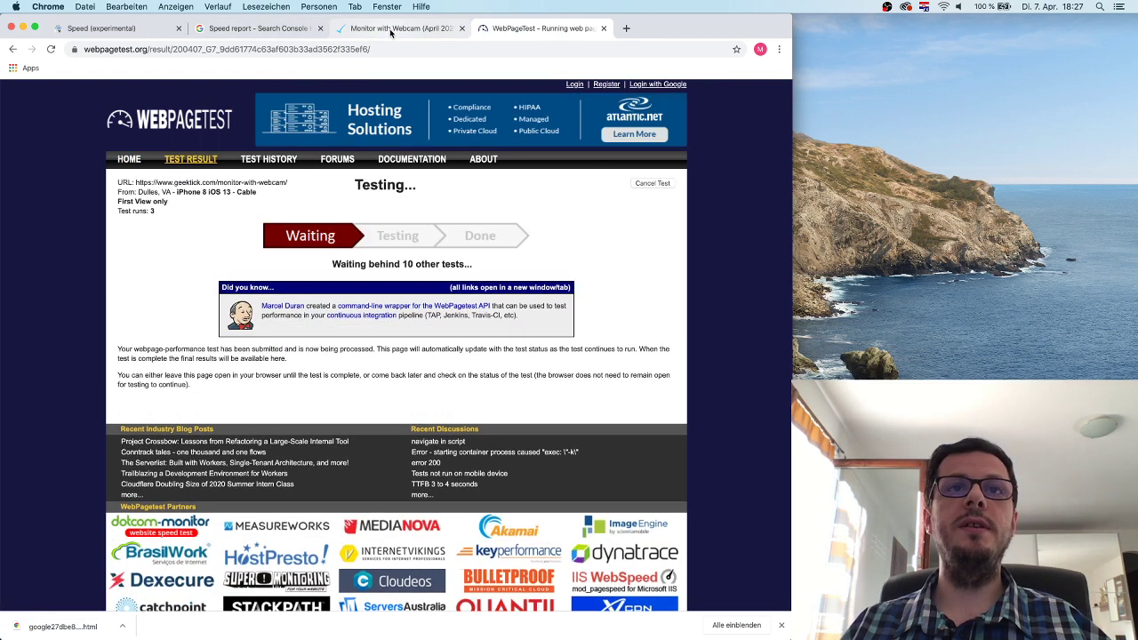
pyautogui.click(143, 30)
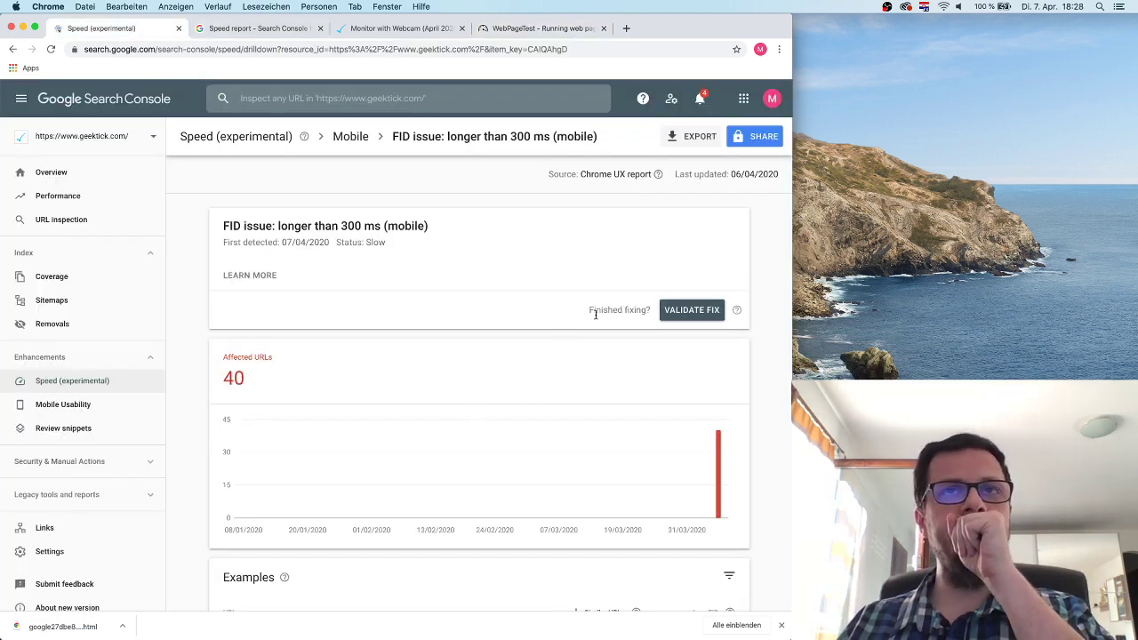
# Go back to the Mobile summary and open the 'FCP issue: longer than 3s (mobile)' details.
pyautogui.scroll(-3, 526, 284)
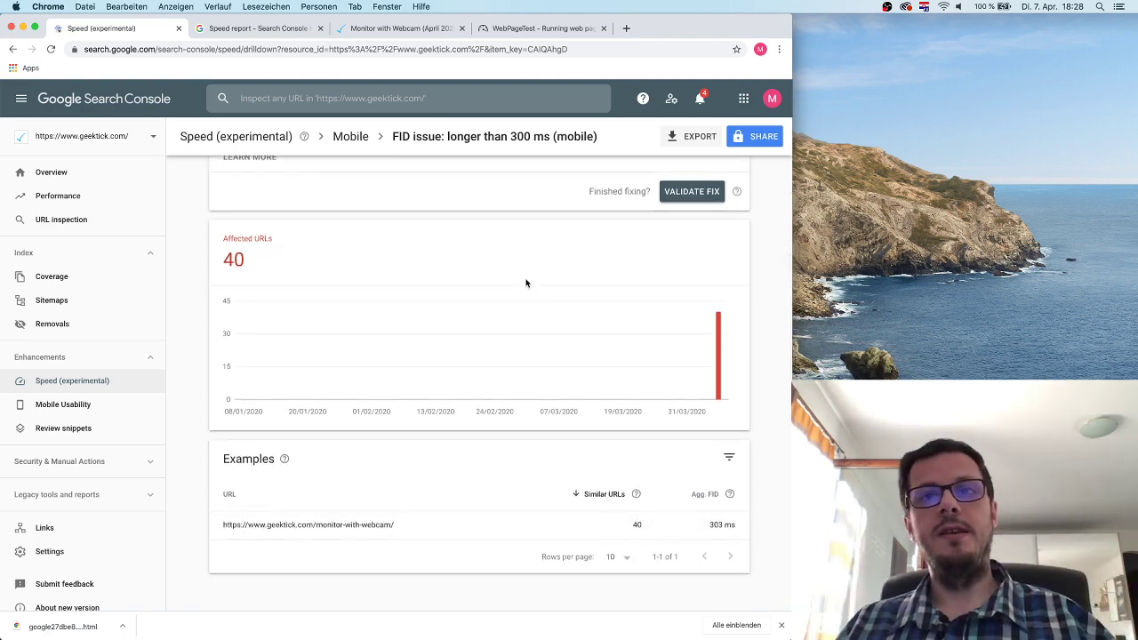
pyautogui.scroll(3, 526, 283)
pyautogui.scroll(-3, 527, 284)
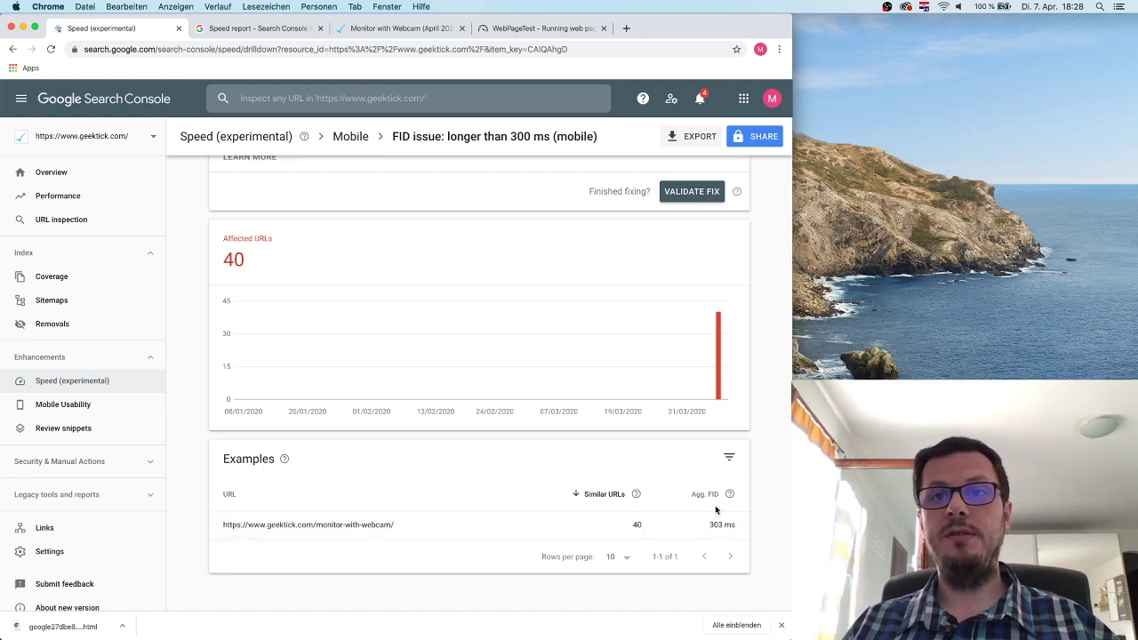
pyautogui.scroll(3, 655, 386)
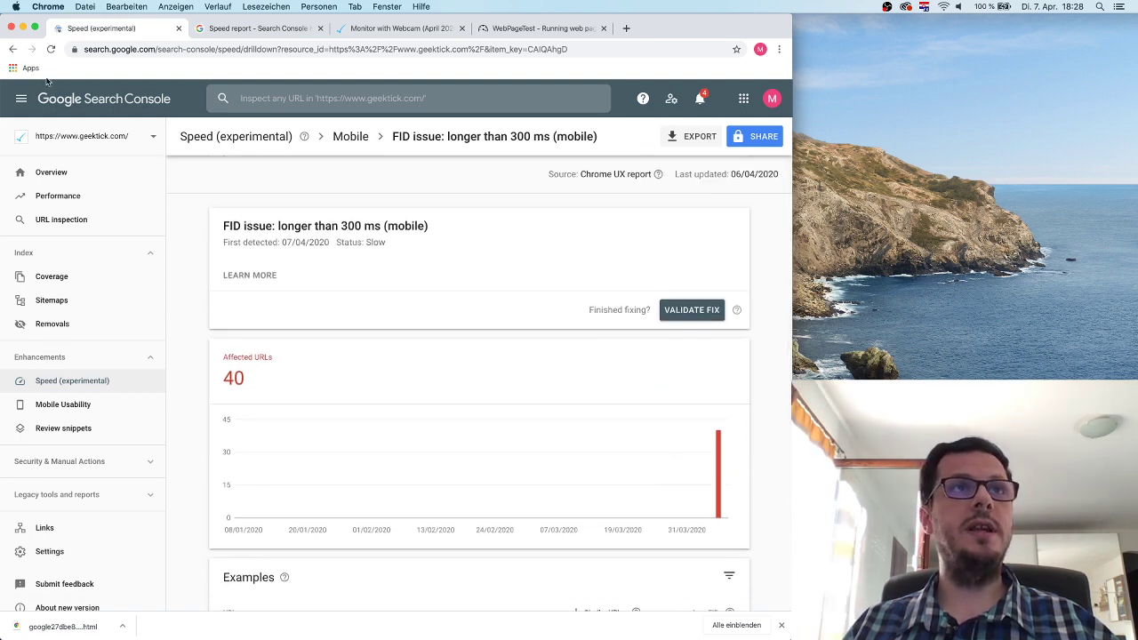
pyautogui.click(12, 49)
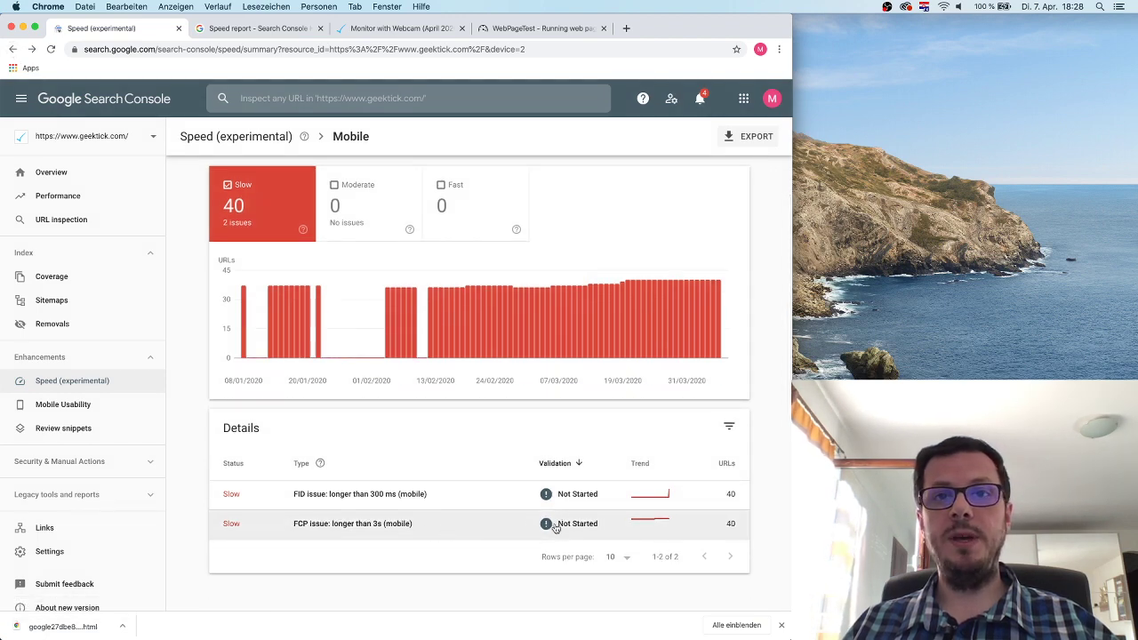
pyautogui.click(553, 528)
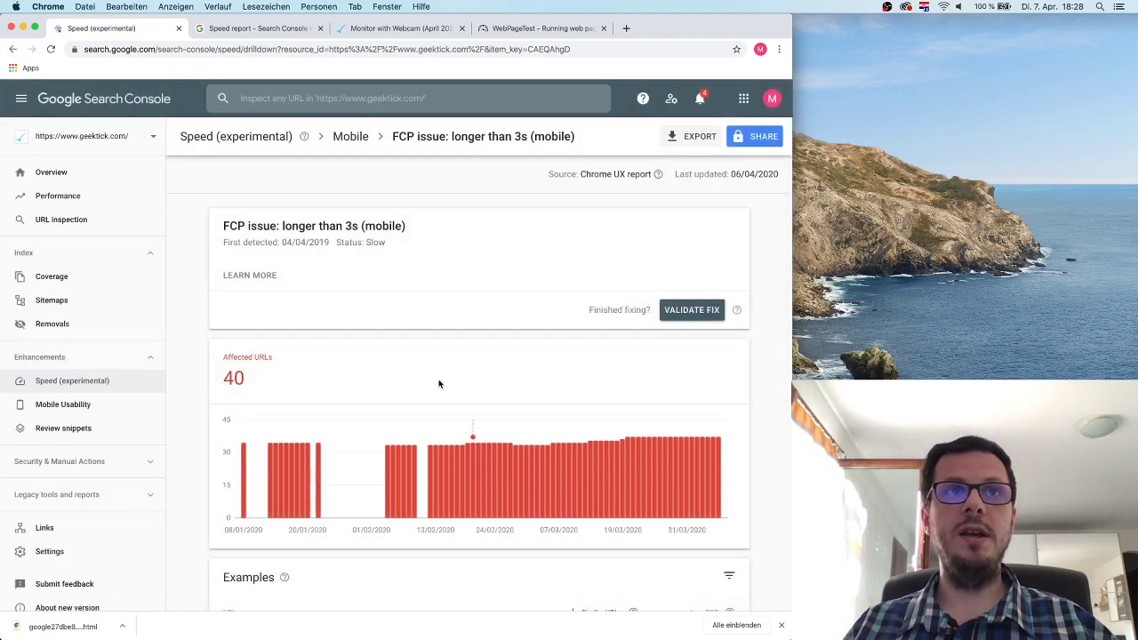
# Read the FCP help explanation, then return to the emulated Monitor with Webcam page.
pyautogui.click(270, 276)
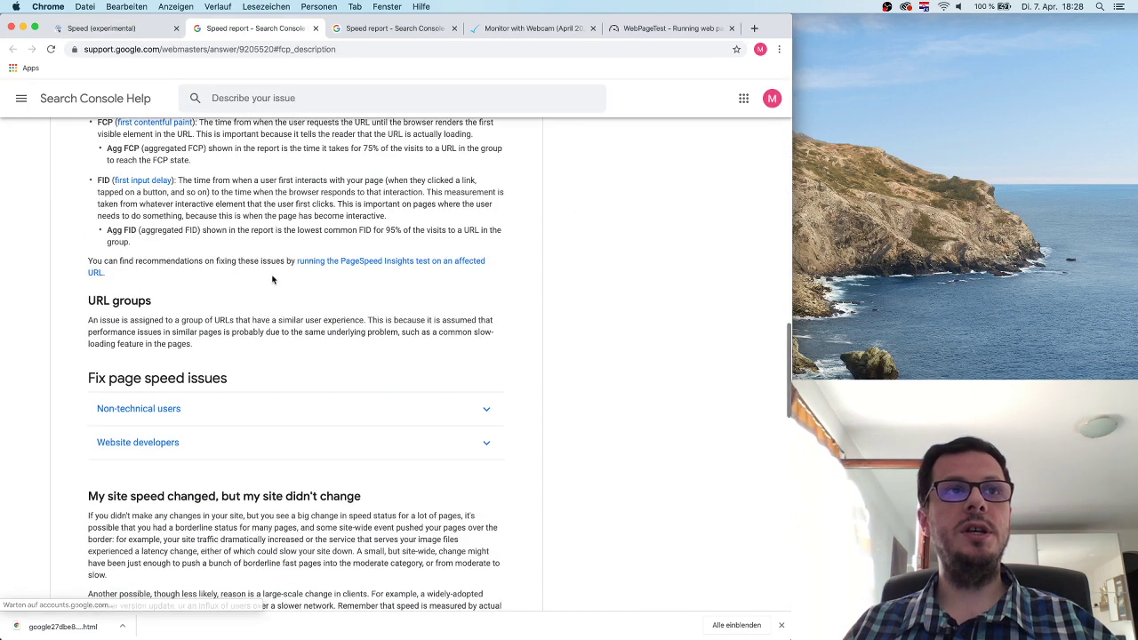
pyautogui.scroll(1, 266, 286)
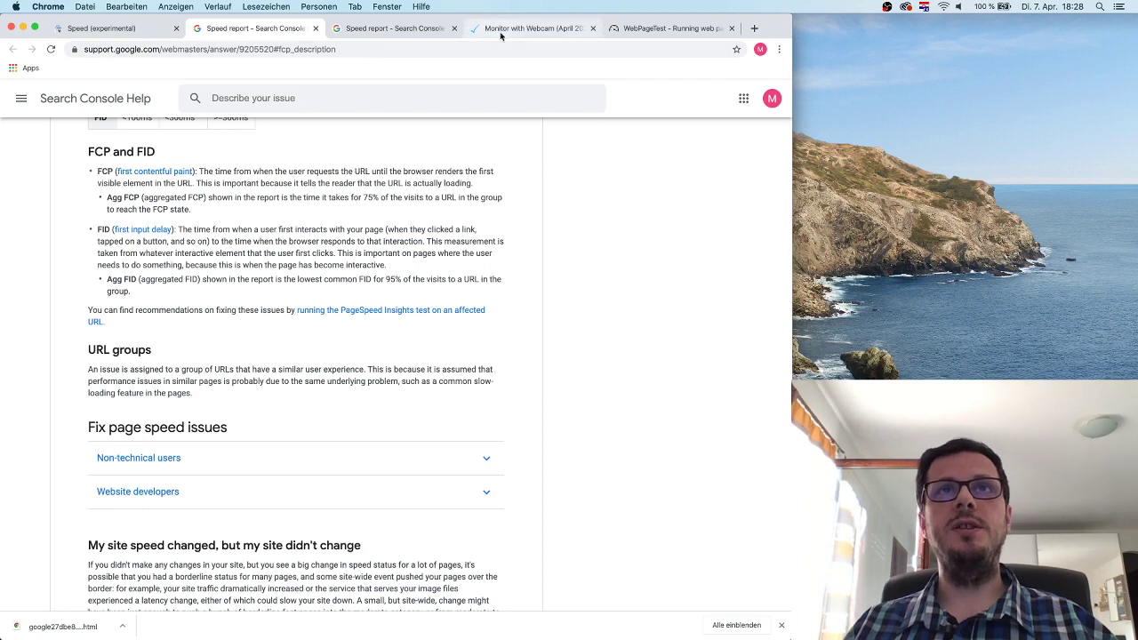
pyautogui.scroll(2, 341, 142)
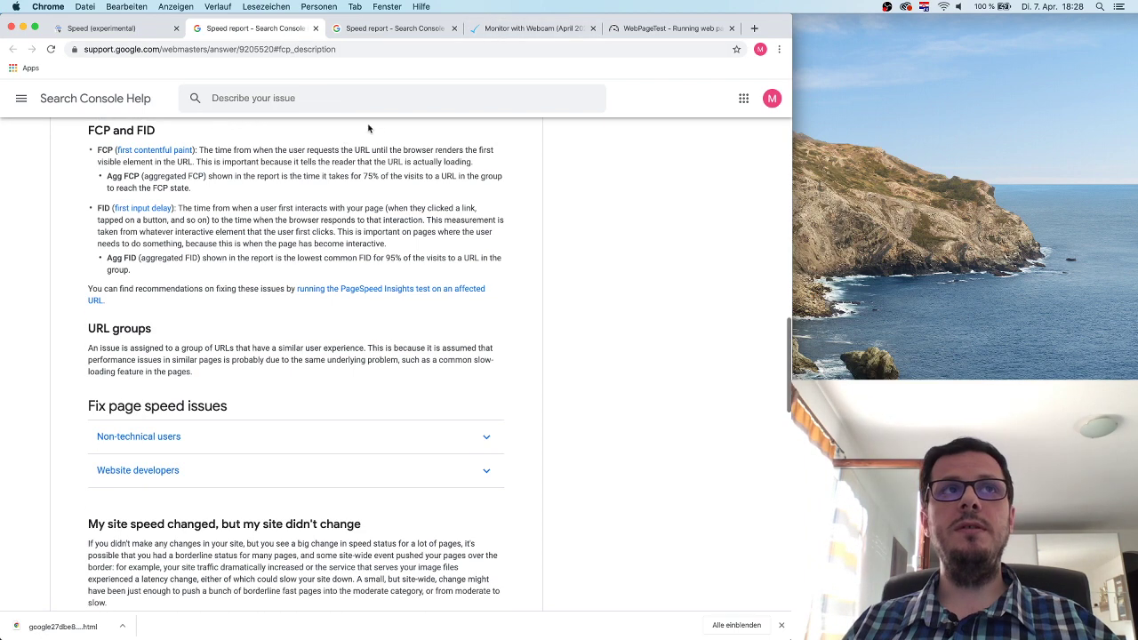
pyautogui.click(534, 29)
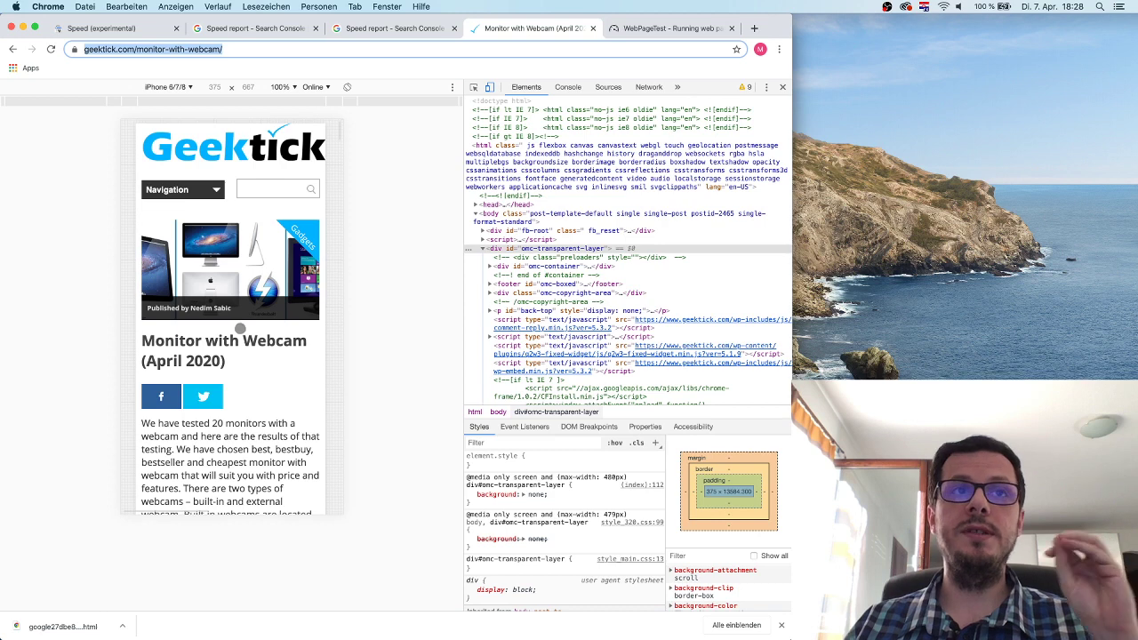
pyautogui.click(388, 28)
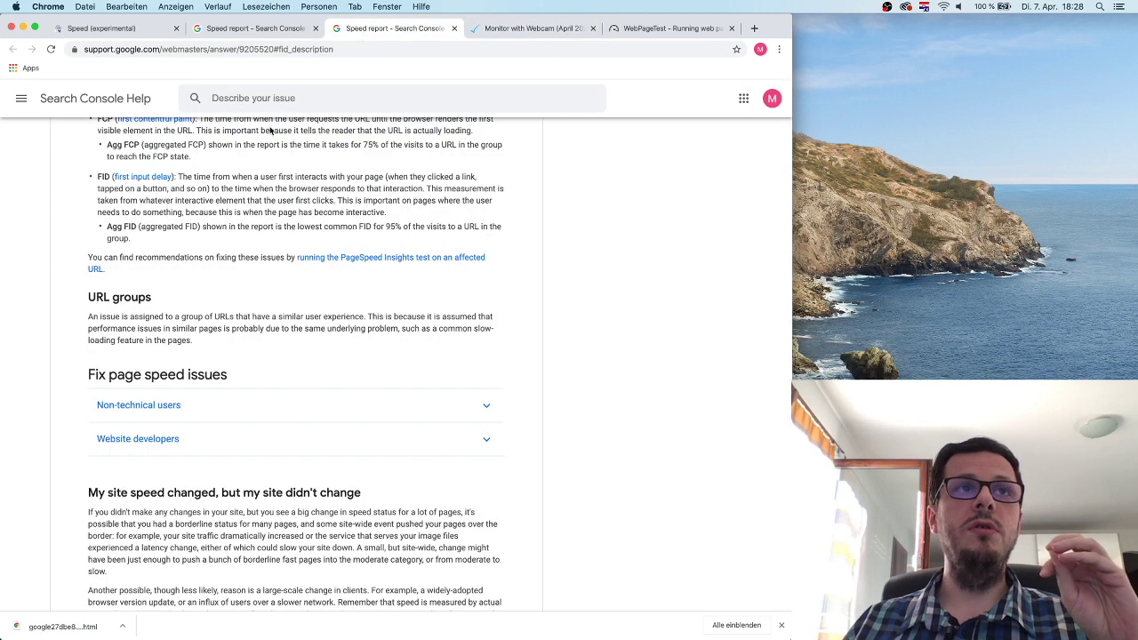
pyautogui.click(529, 28)
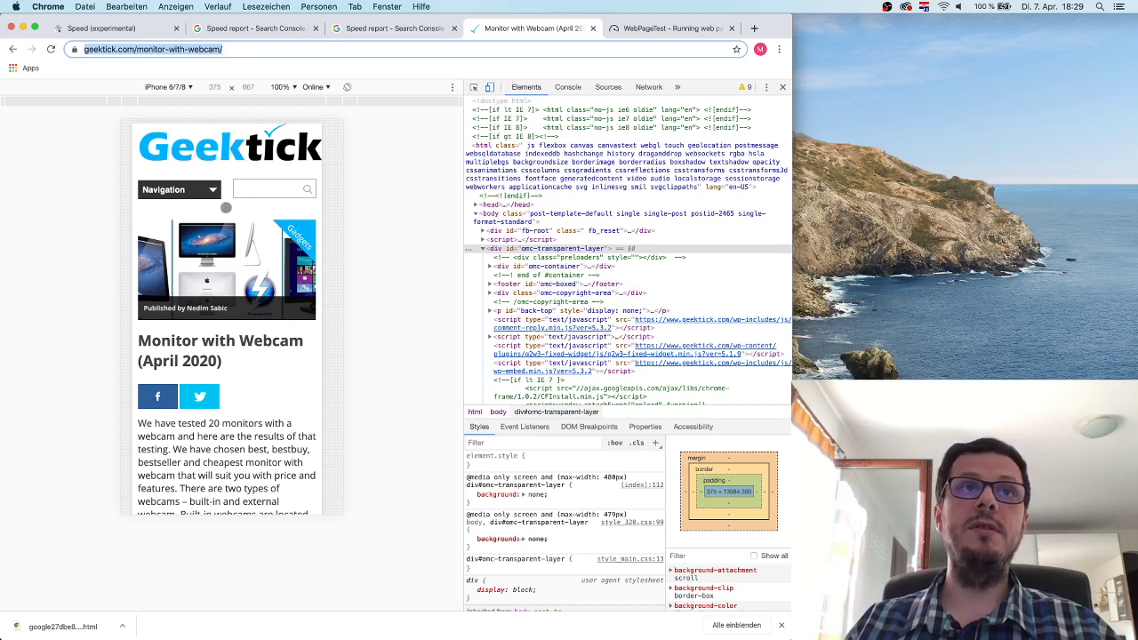
pyautogui.click(335, 155)
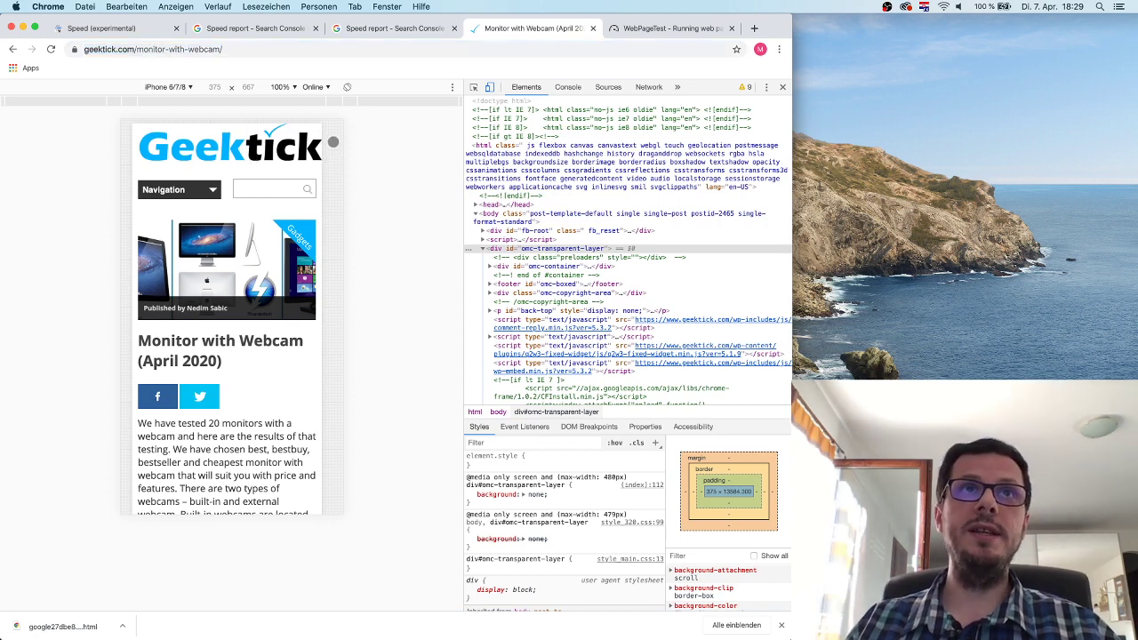
# Switch back to the Search Console tab and go up to the Mobile speed summary.
pyautogui.click(149, 31)
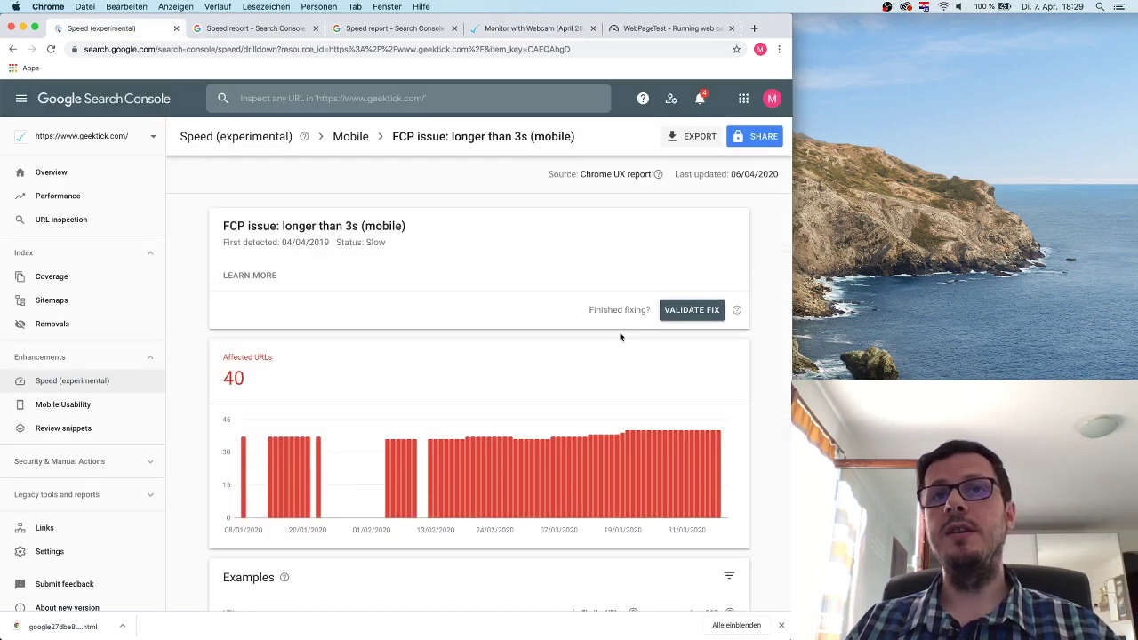
pyautogui.scroll(-3, 582, 397)
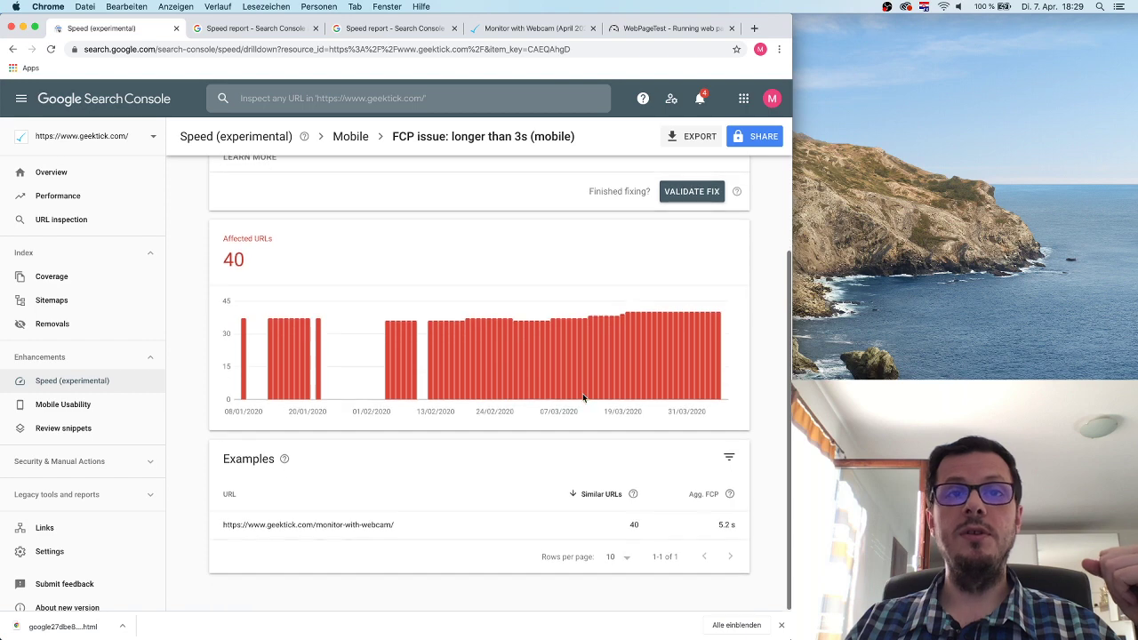
pyautogui.scroll(3, 583, 397)
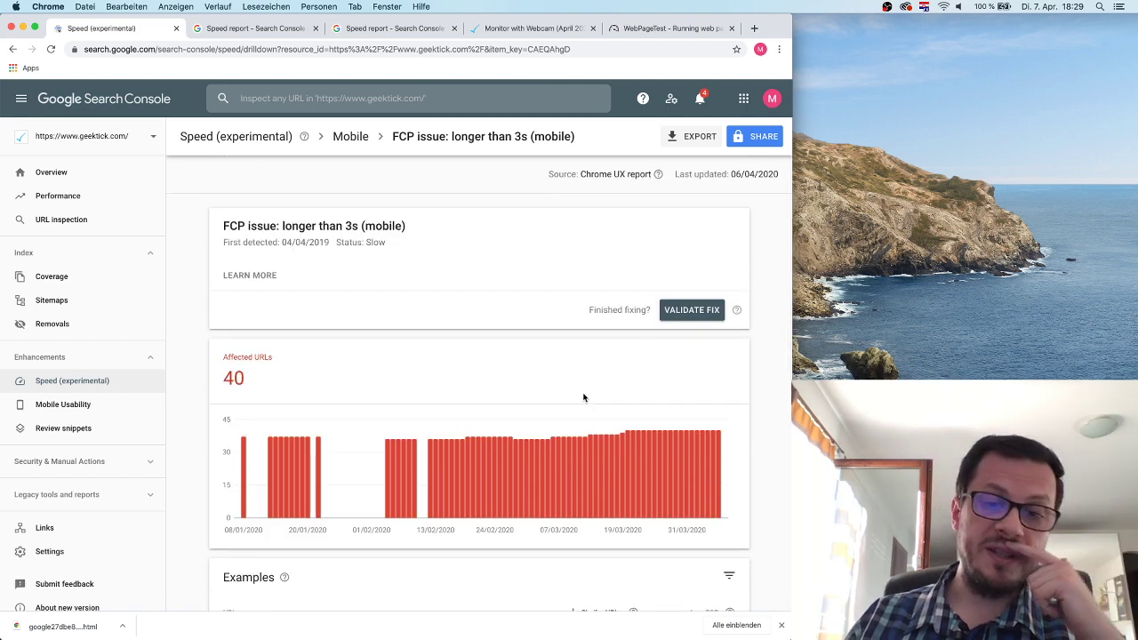
pyautogui.scroll(-3, 584, 397)
pyautogui.scroll(3, 511, 281)
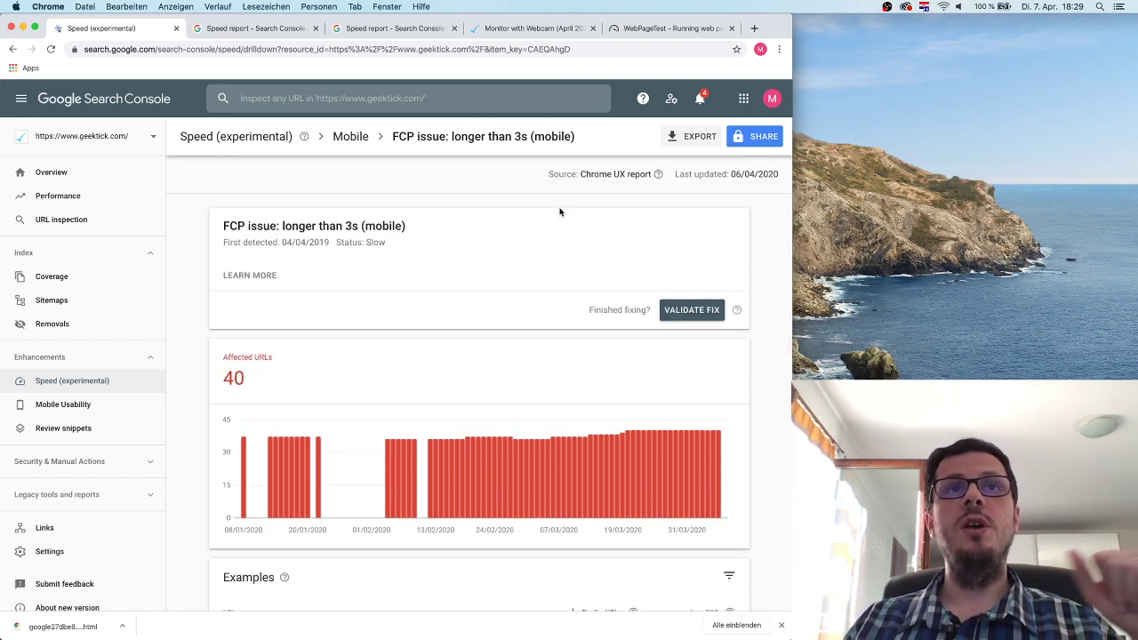
pyautogui.click(350, 136)
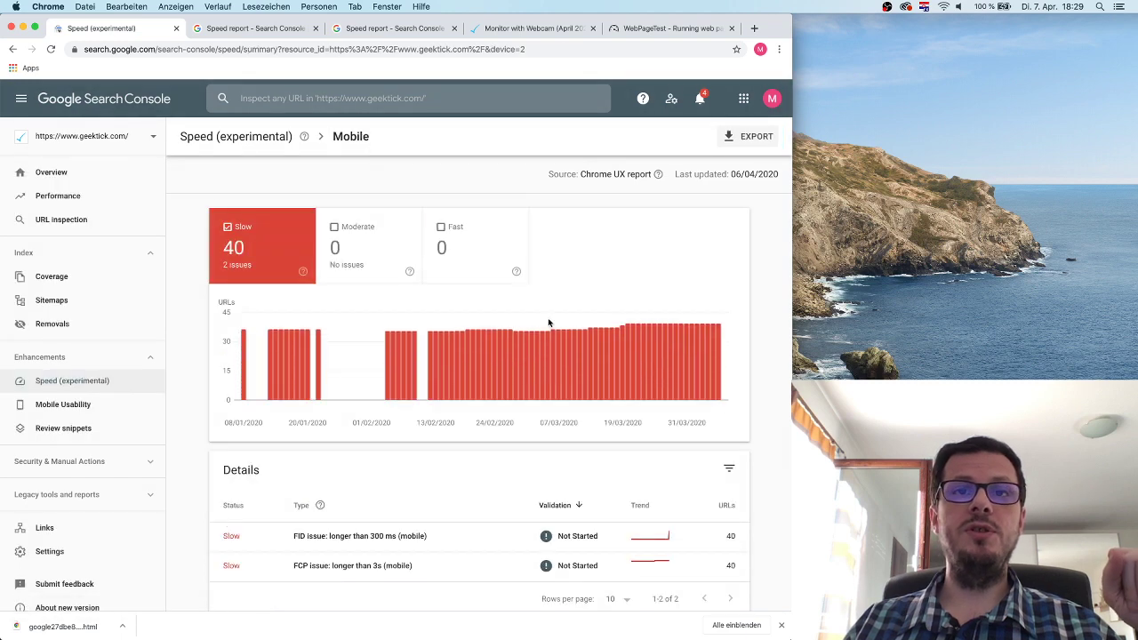
# Open the FID longer than 300 ms issue and review its 40 affected URLs.
pyautogui.scroll(-1, 550, 315)
pyautogui.scroll(1, 551, 316)
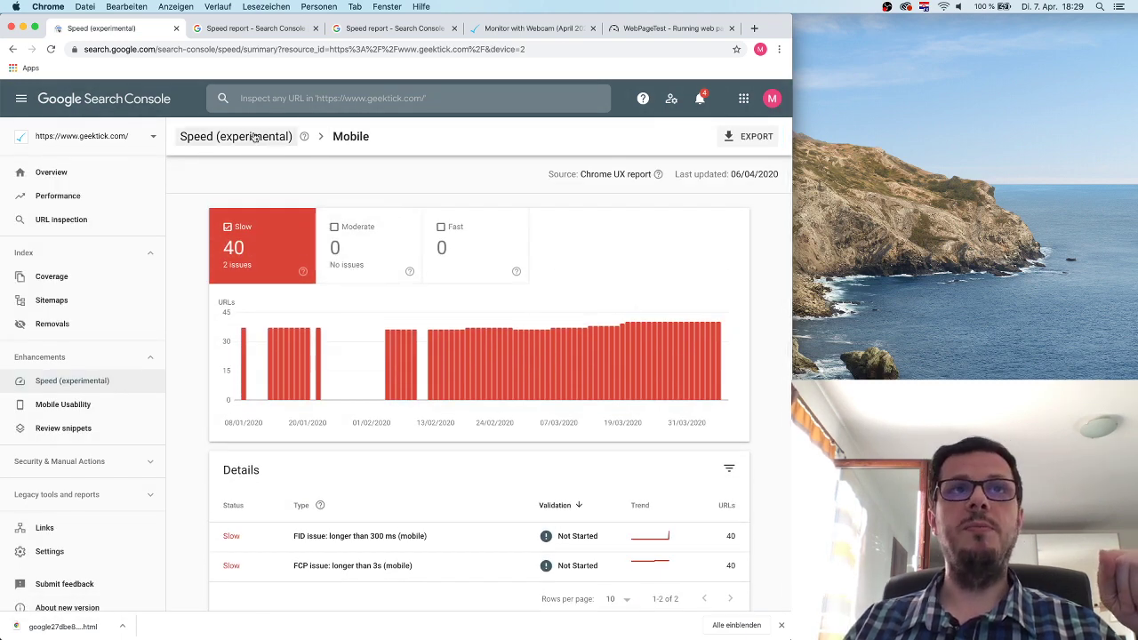
pyautogui.scroll(-1, 483, 267)
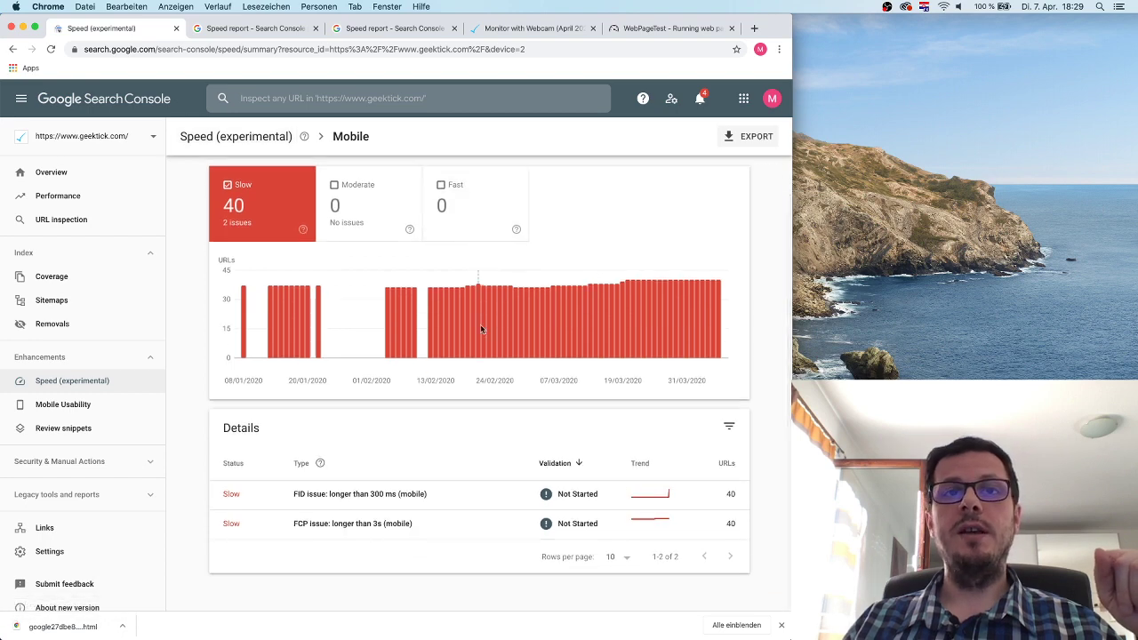
pyautogui.click(477, 508)
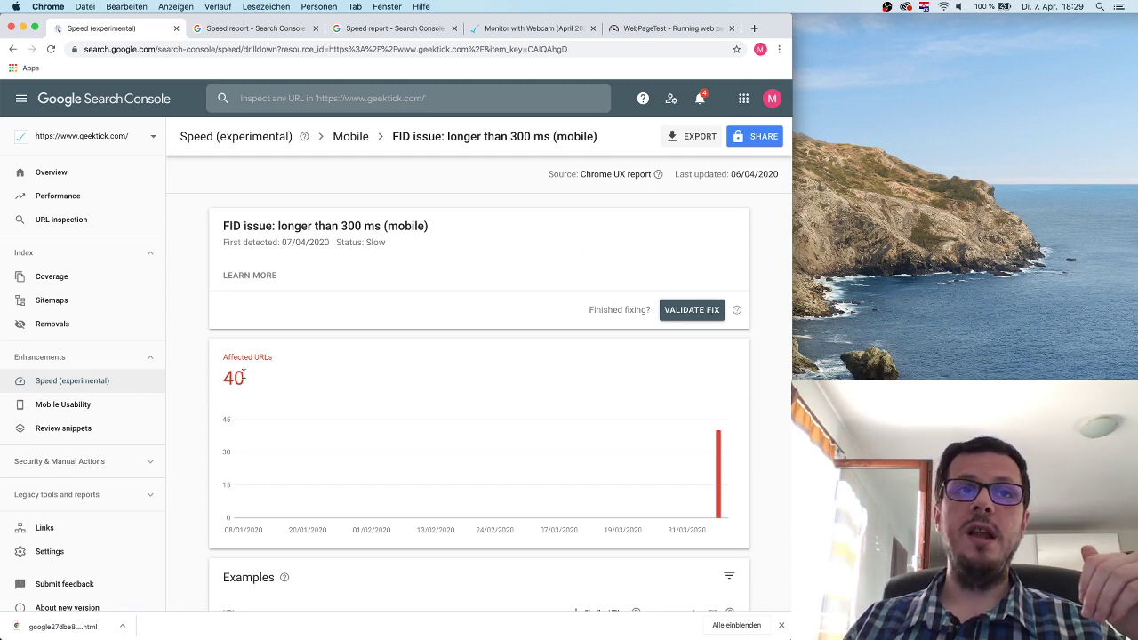
pyautogui.moveTo(243, 377); pyautogui.dragTo(221, 357)
pyautogui.click(272, 366)
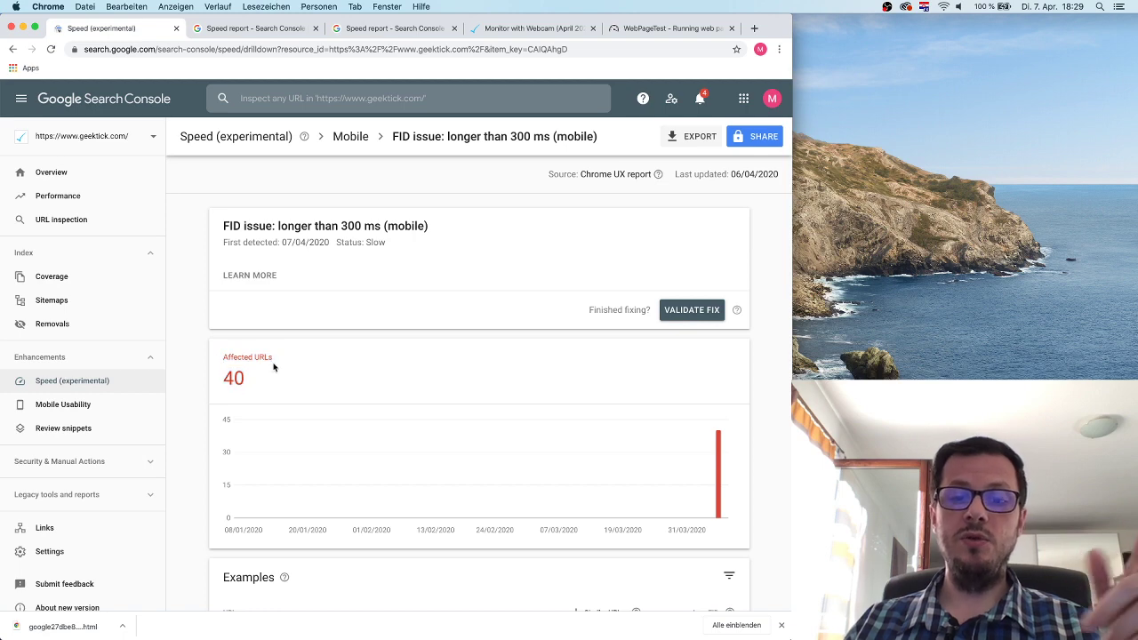
pyautogui.scroll(-1, 273, 366)
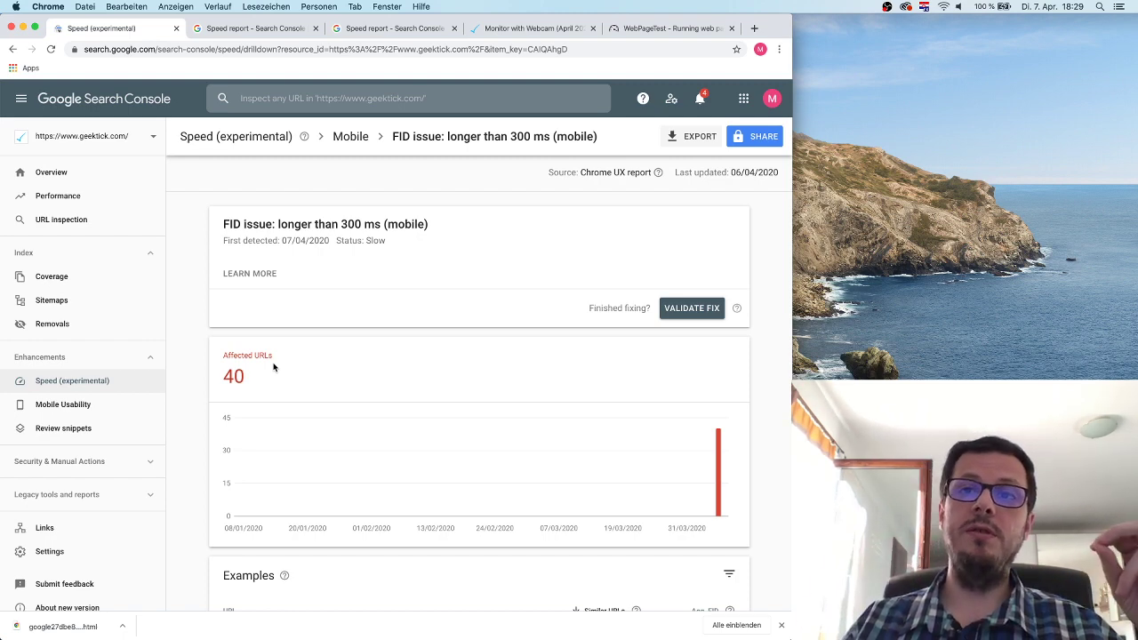
pyautogui.scroll(-3, 274, 366)
pyautogui.scroll(3, 302, 360)
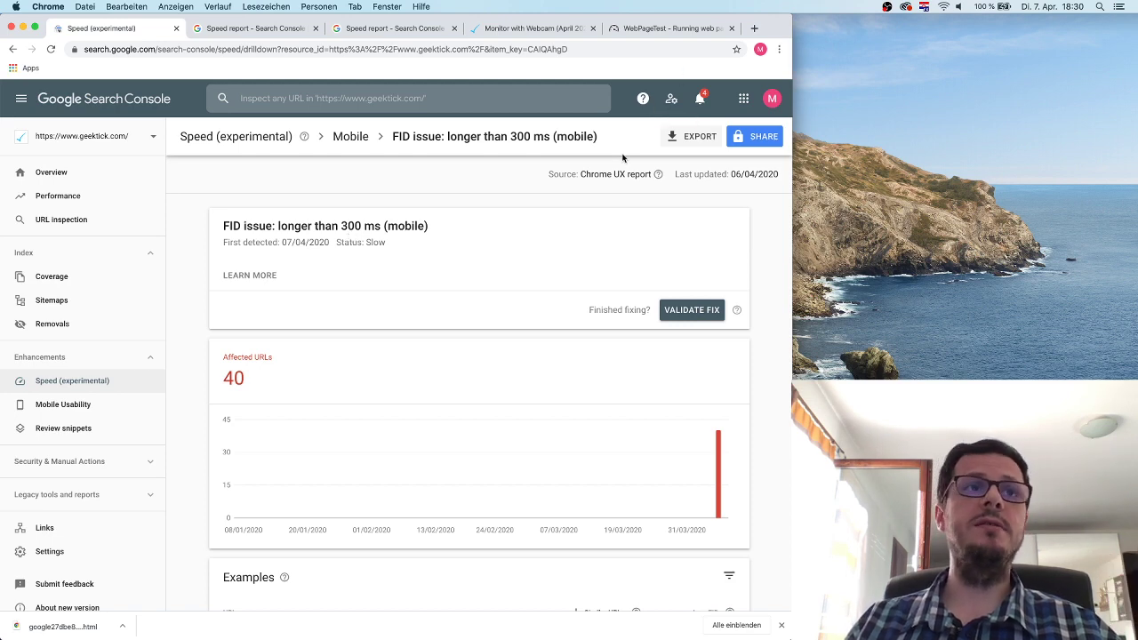
# Search 'google page speed' in a new tab, open PageSpeed Insights and select its address.
pyautogui.click(755, 28)
pyautogui.write('goo')
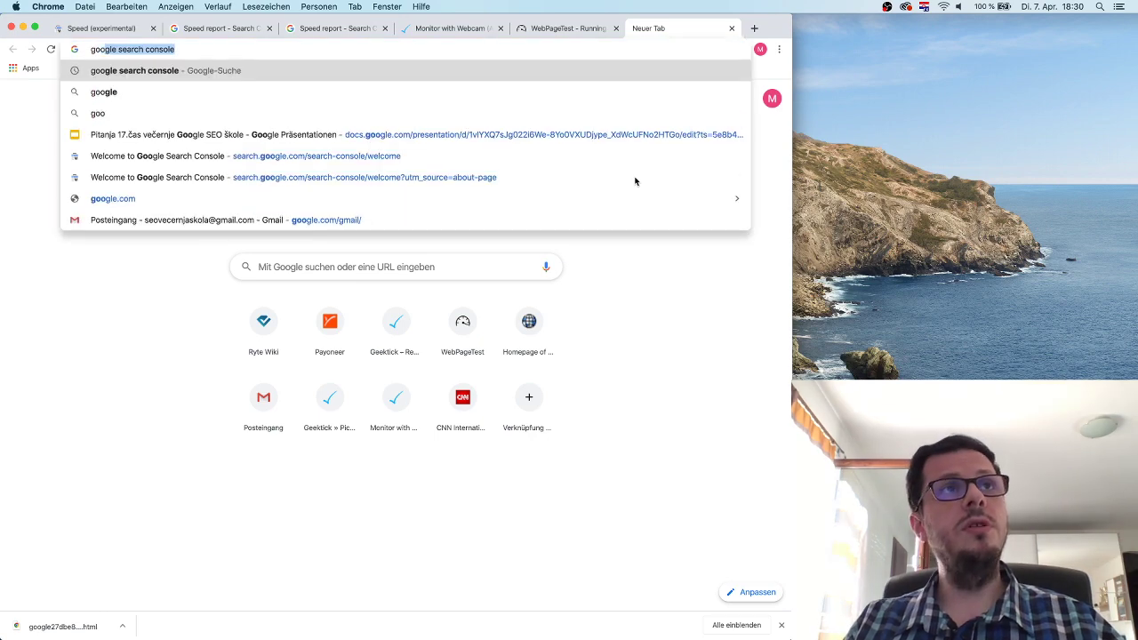
pyautogui.write('gle page sp')
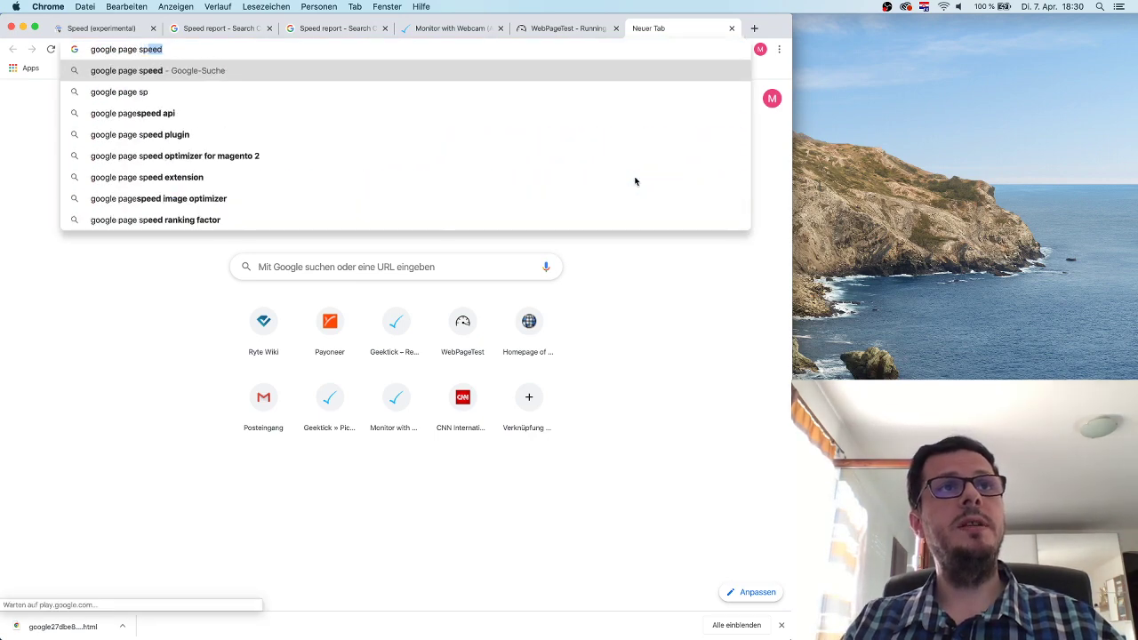
pyautogui.press('Return')
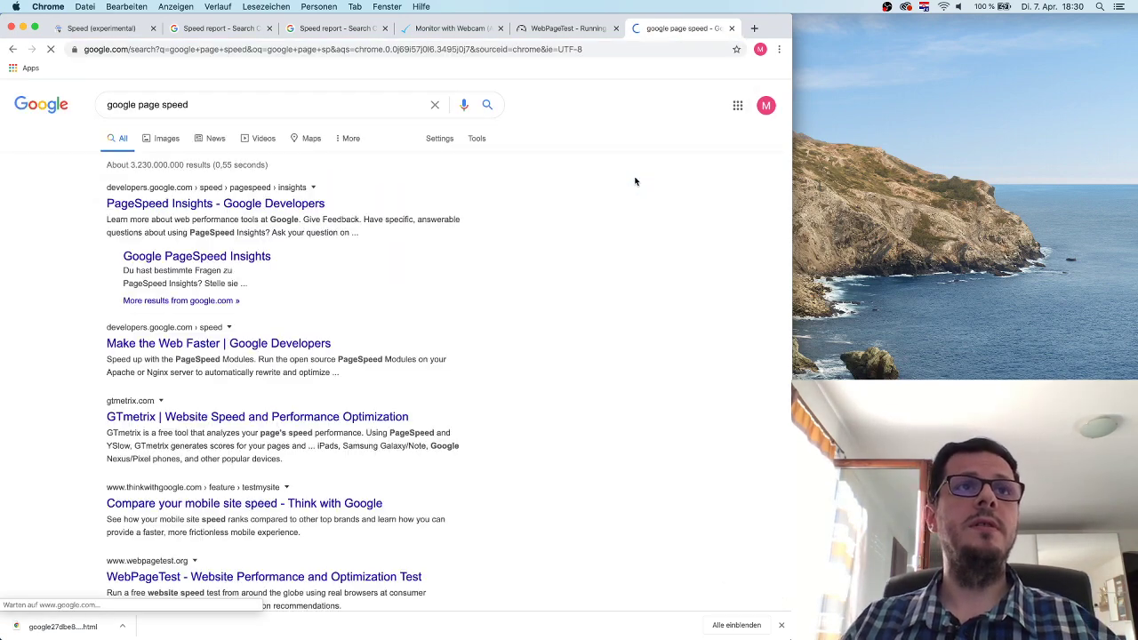
pyautogui.click(183, 204)
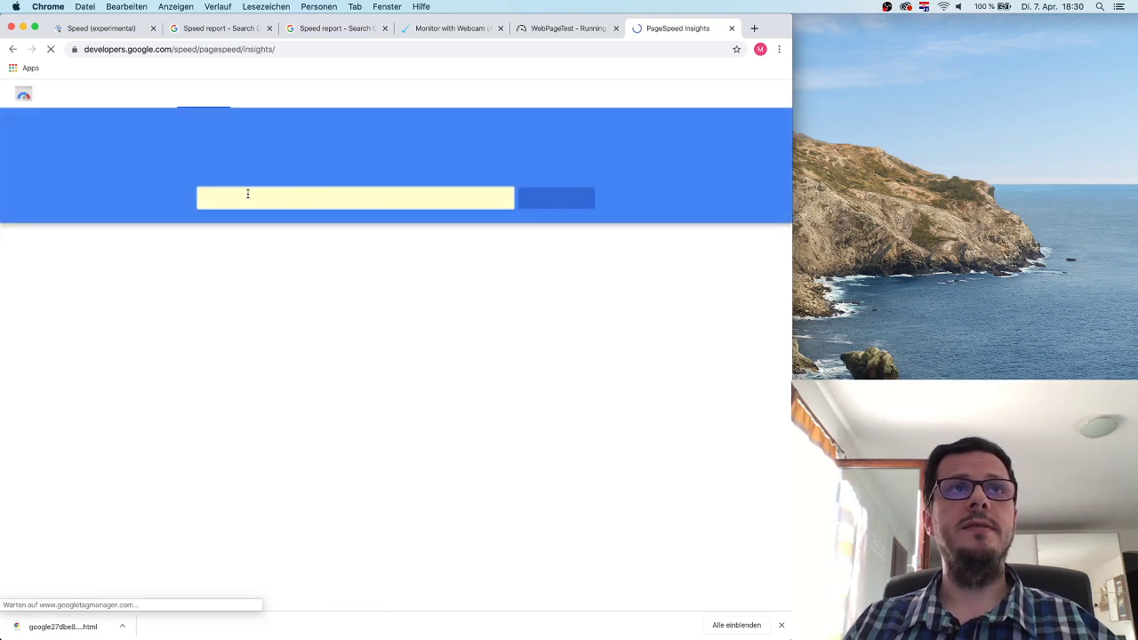
pyautogui.click(259, 51)
pyautogui.press('super+c')
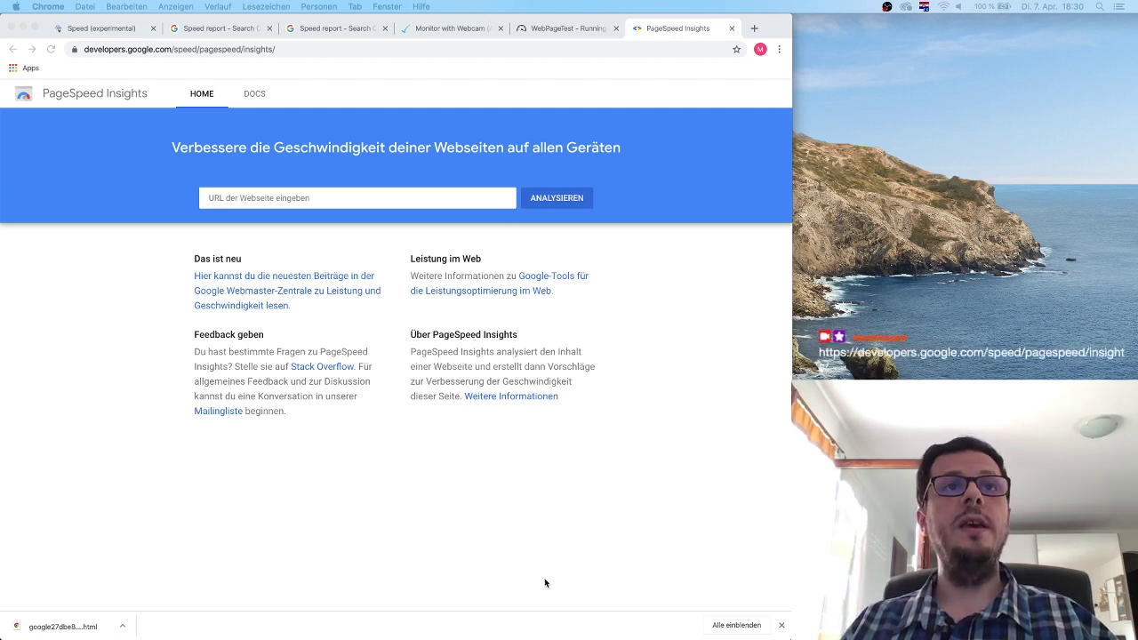
pyautogui.press('super+Tab')
pyautogui.click(333, 199)
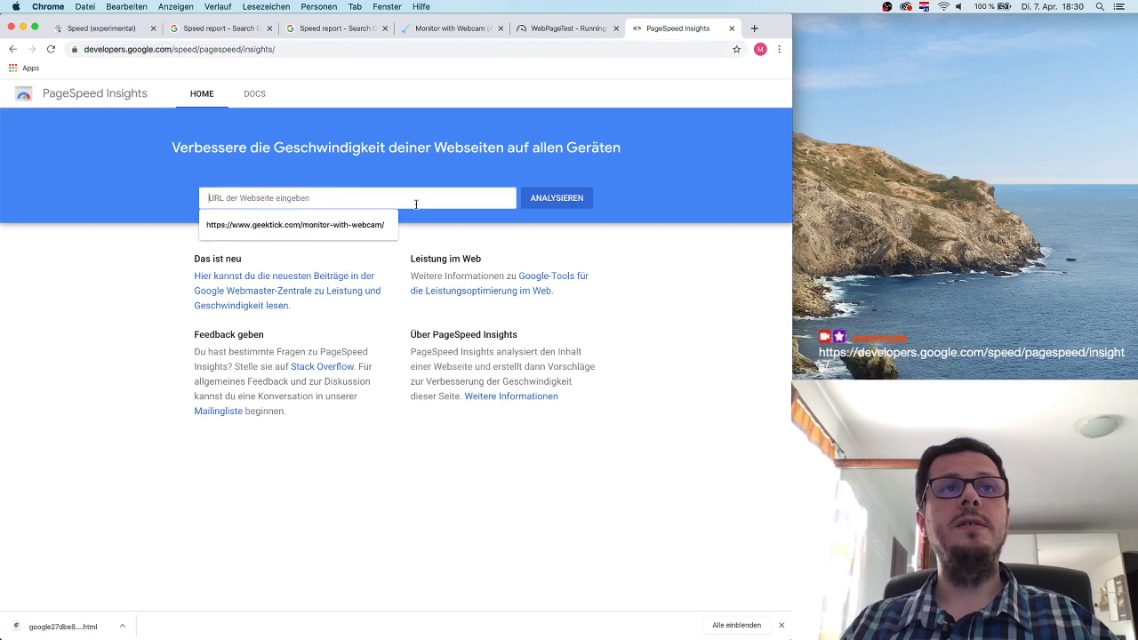
pyautogui.press('super+v')
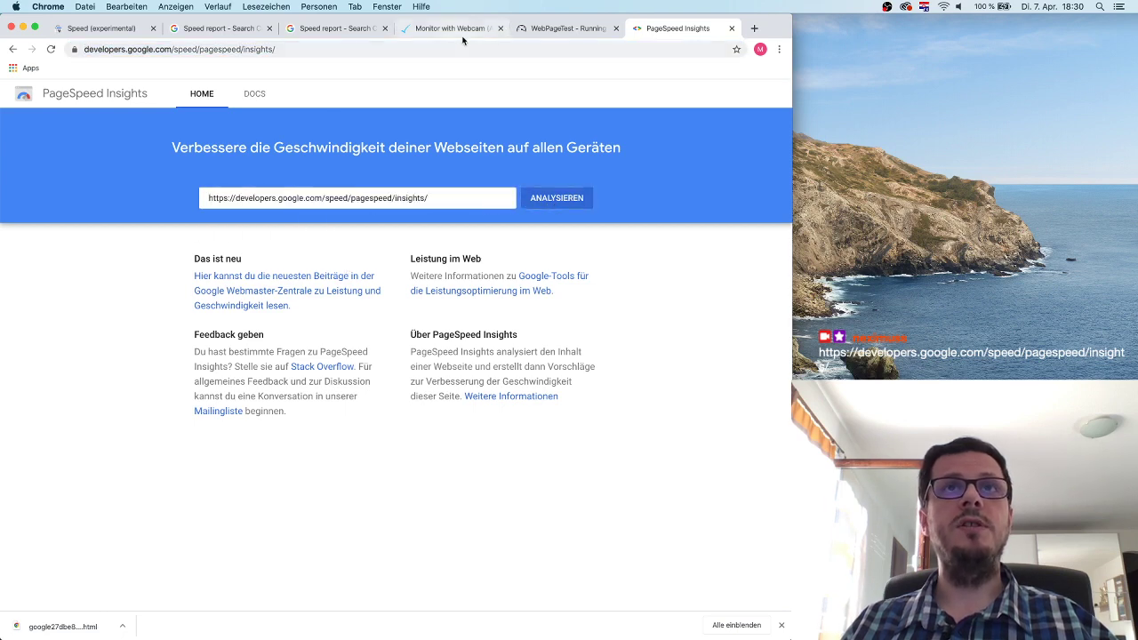
pyautogui.click(456, 29)
pyautogui.click(279, 48)
pyautogui.press('super+c')
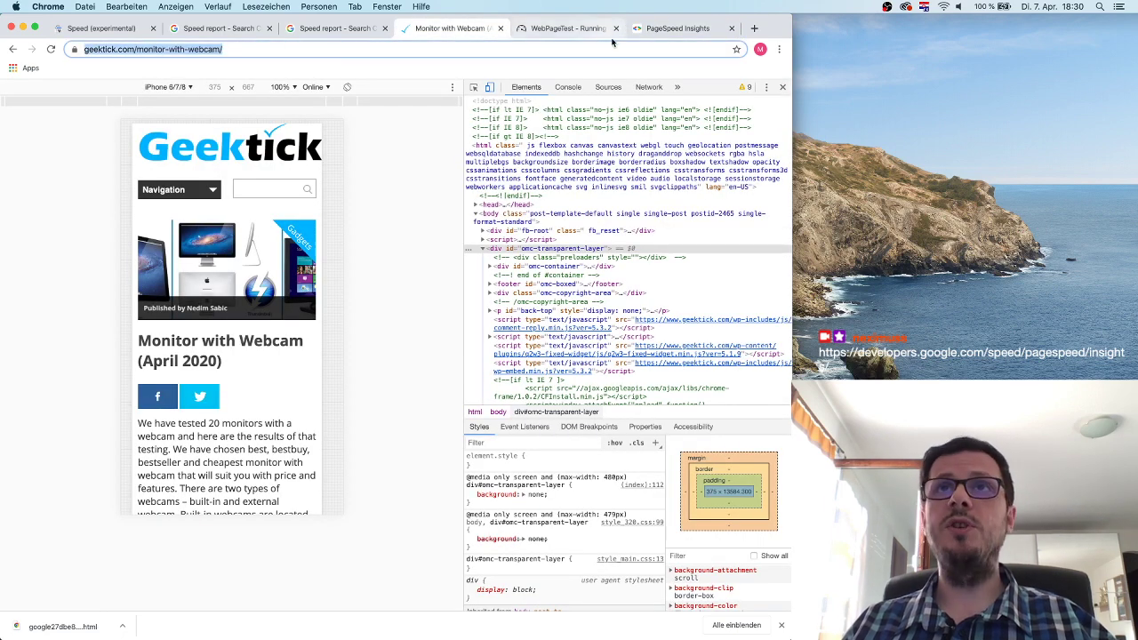
pyautogui.click(677, 28)
pyautogui.moveTo(429, 197); pyautogui.dragTo(207, 196)
pyautogui.press('super+v')
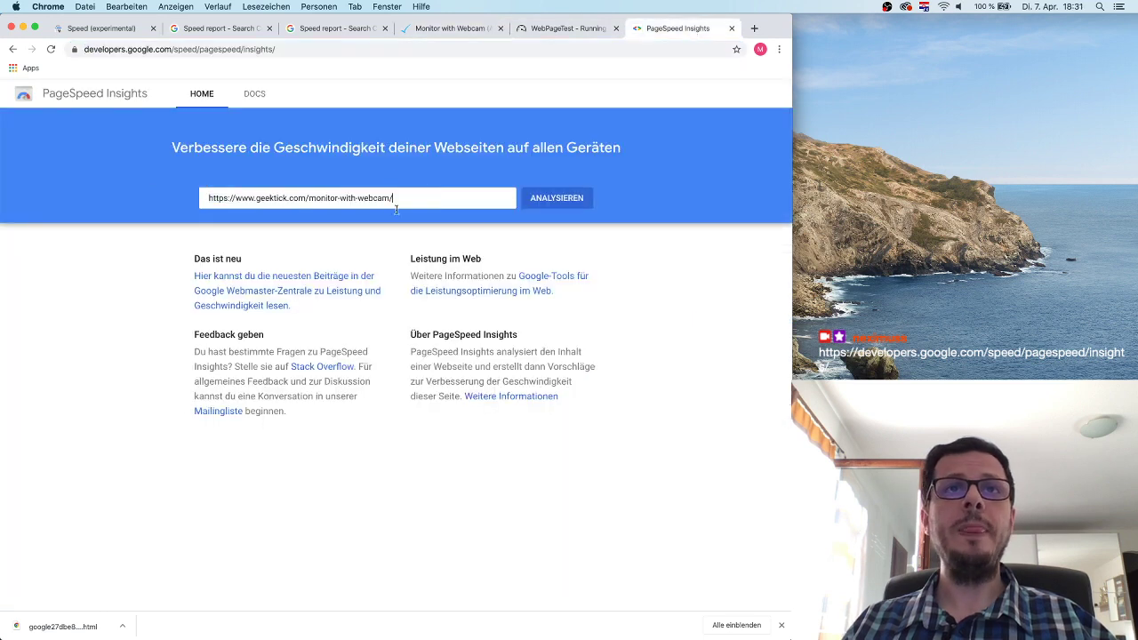
pyautogui.click(534, 198)
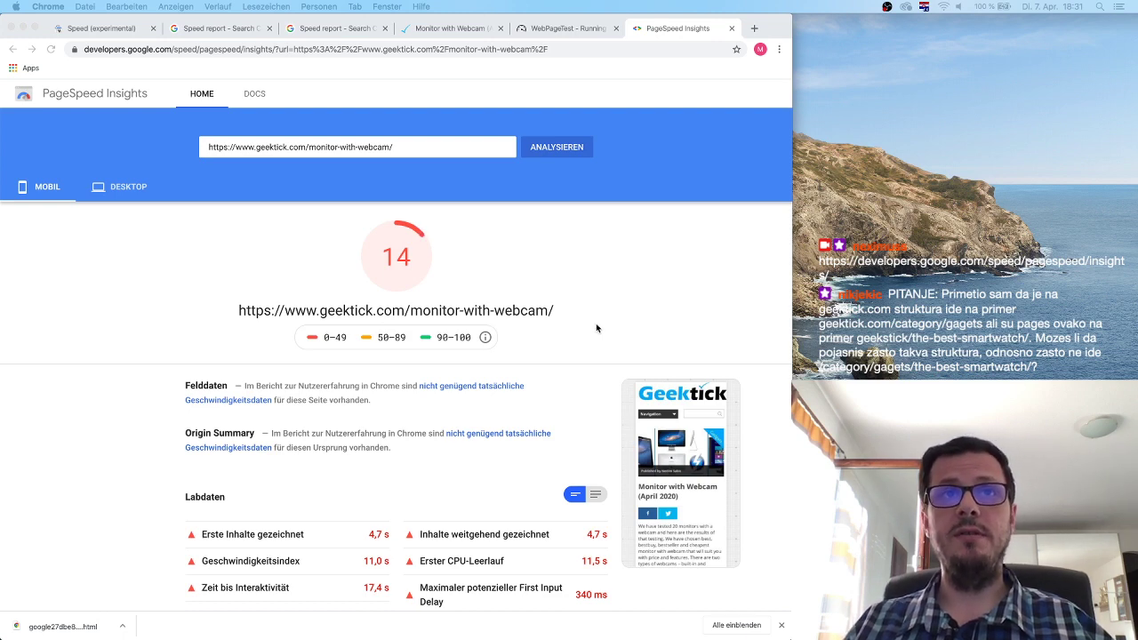
pyautogui.click(400, 257)
pyautogui.moveTo(410, 257); pyautogui.dragTo(385, 255)
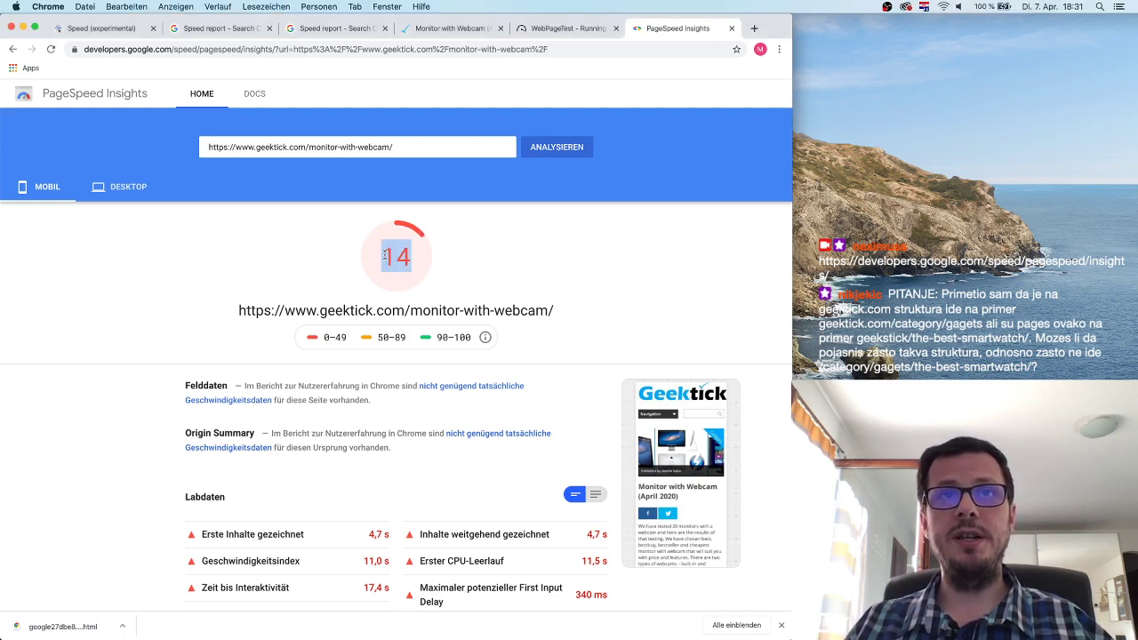
pyautogui.click(429, 267)
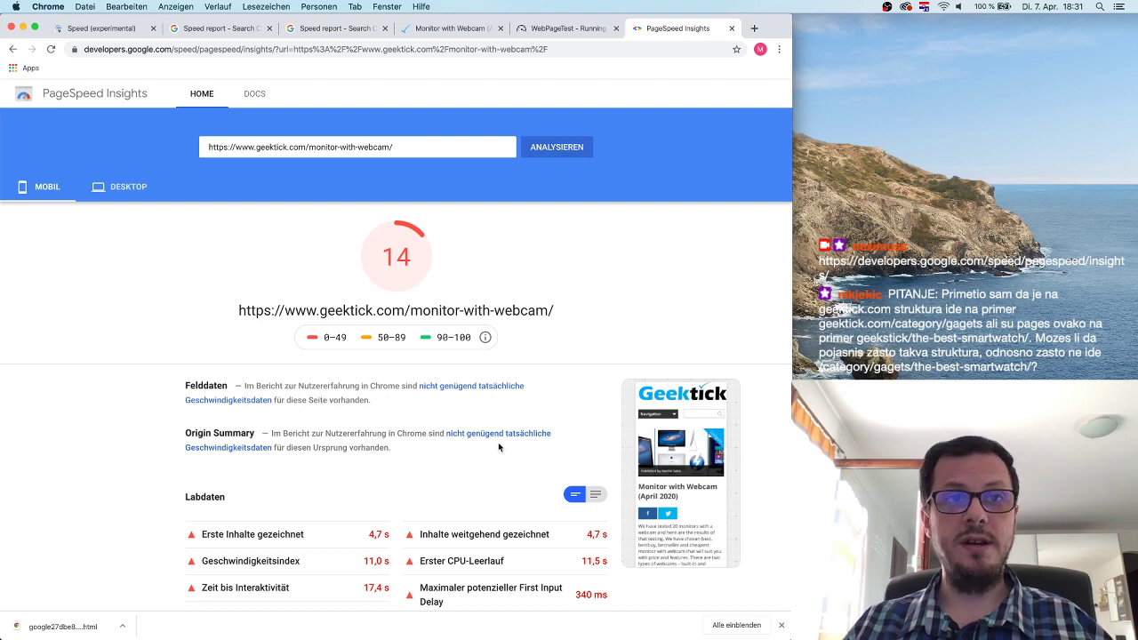
pyautogui.scroll(-3, 485, 408)
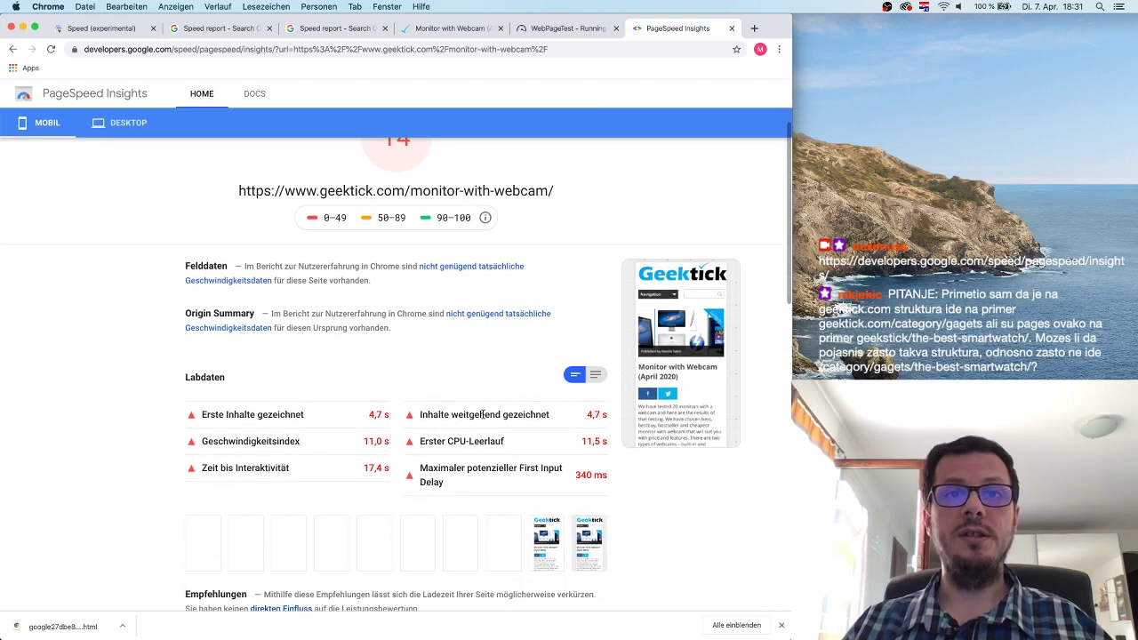
pyautogui.scroll(-2, 348, 444)
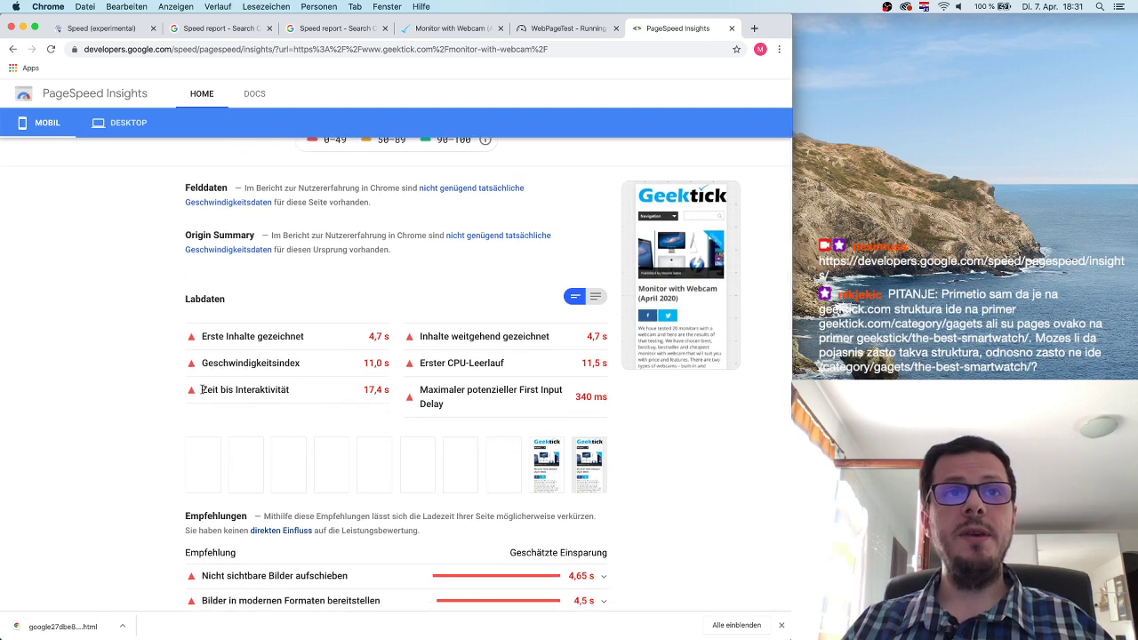
pyautogui.moveTo(203, 390); pyautogui.dragTo(359, 393)
pyautogui.click(388, 402)
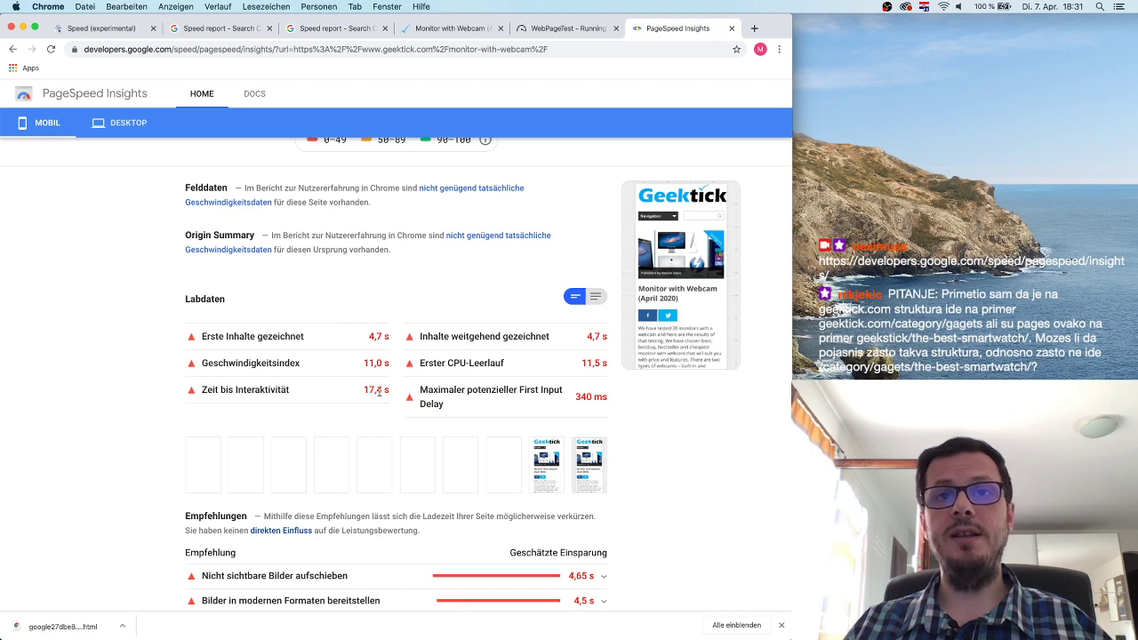
pyautogui.scroll(-5, 379, 391)
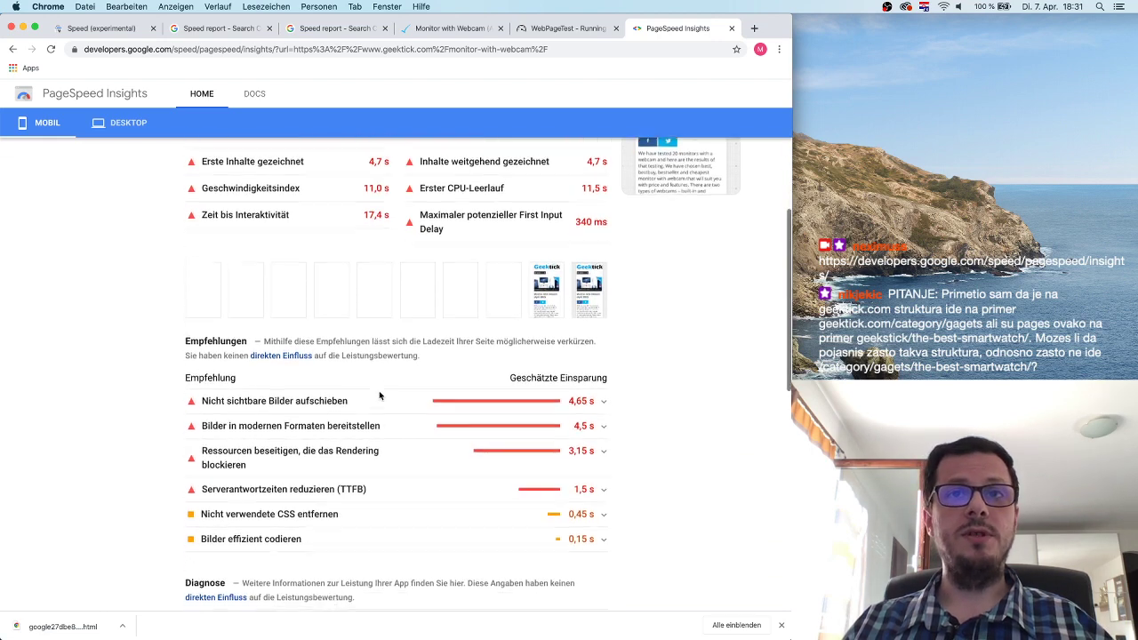
pyautogui.scroll(4, 311, 336)
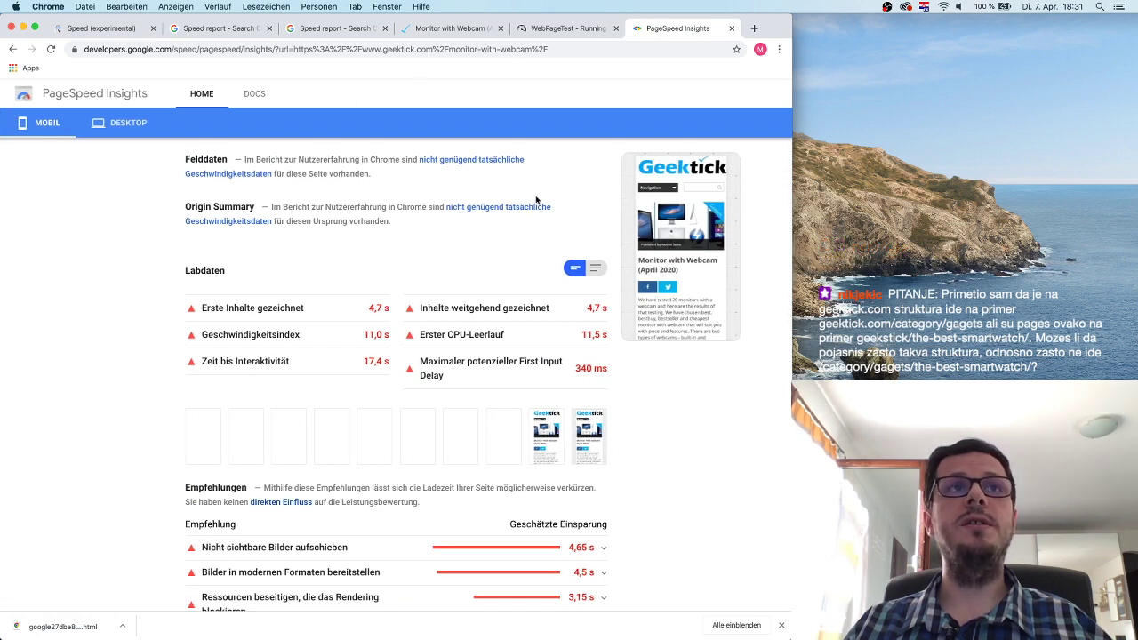
pyautogui.scroll(5, 538, 194)
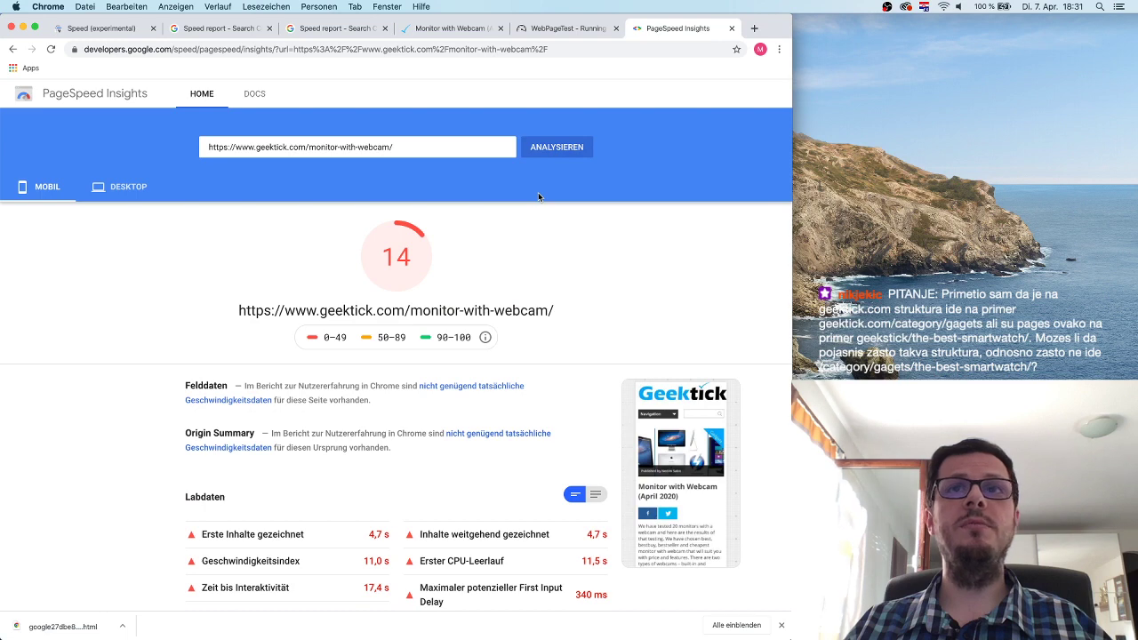
pyautogui.scroll(-4, 538, 192)
pyautogui.click(613, 50)
pyautogui.click(614, 50)
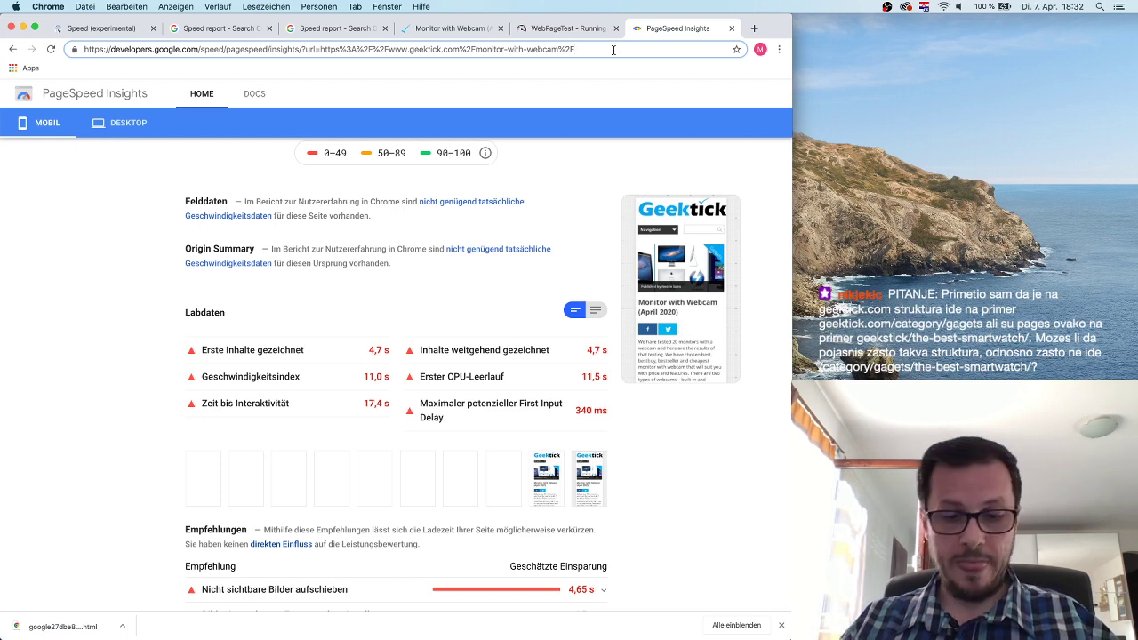
# Rerun the PageSpeed Insights report in English by appending &hl=en, then scroll to Opportunities.
pyautogui.write('&hl=')
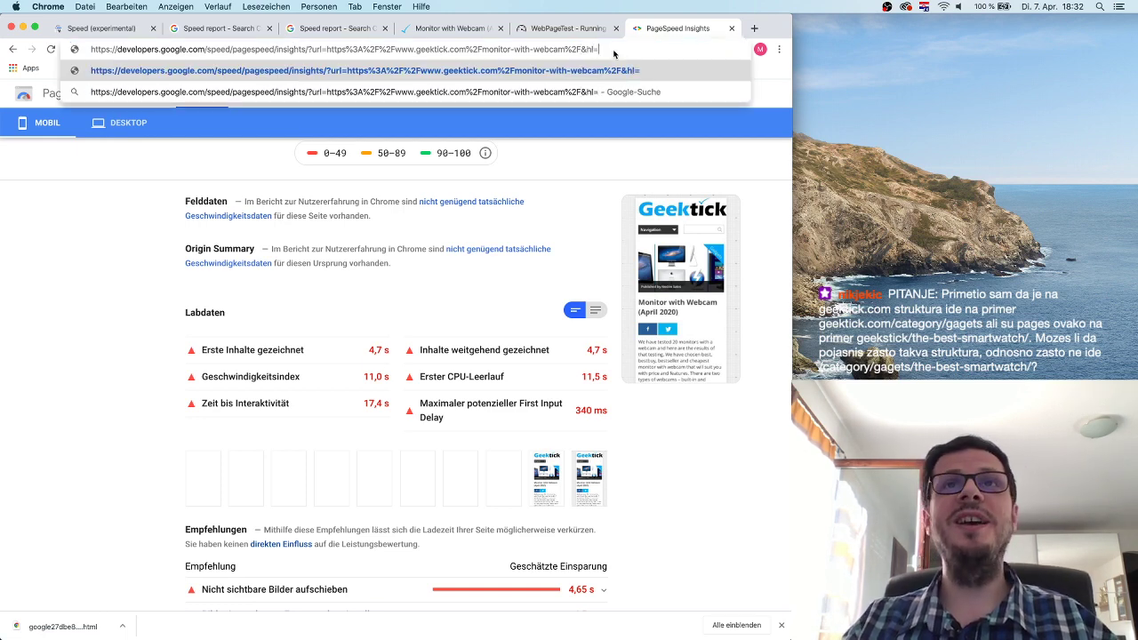
pyautogui.write('en')
pyautogui.press('Return')
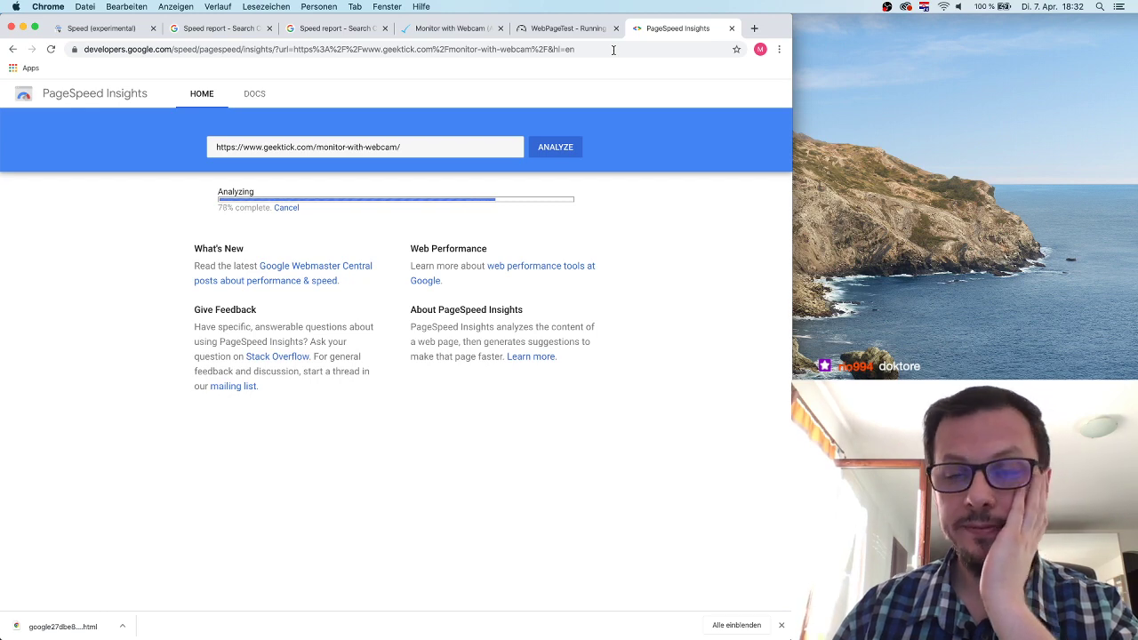
pyautogui.scroll(-5, 539, 330)
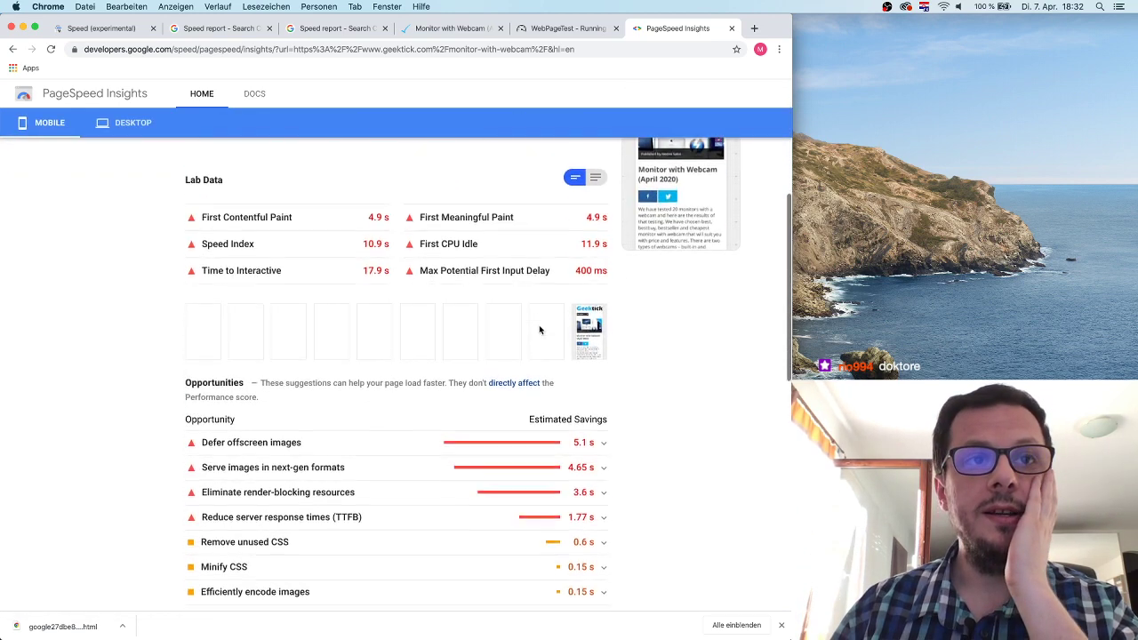
pyautogui.scroll(-4, 539, 330)
pyautogui.scroll(2, 538, 330)
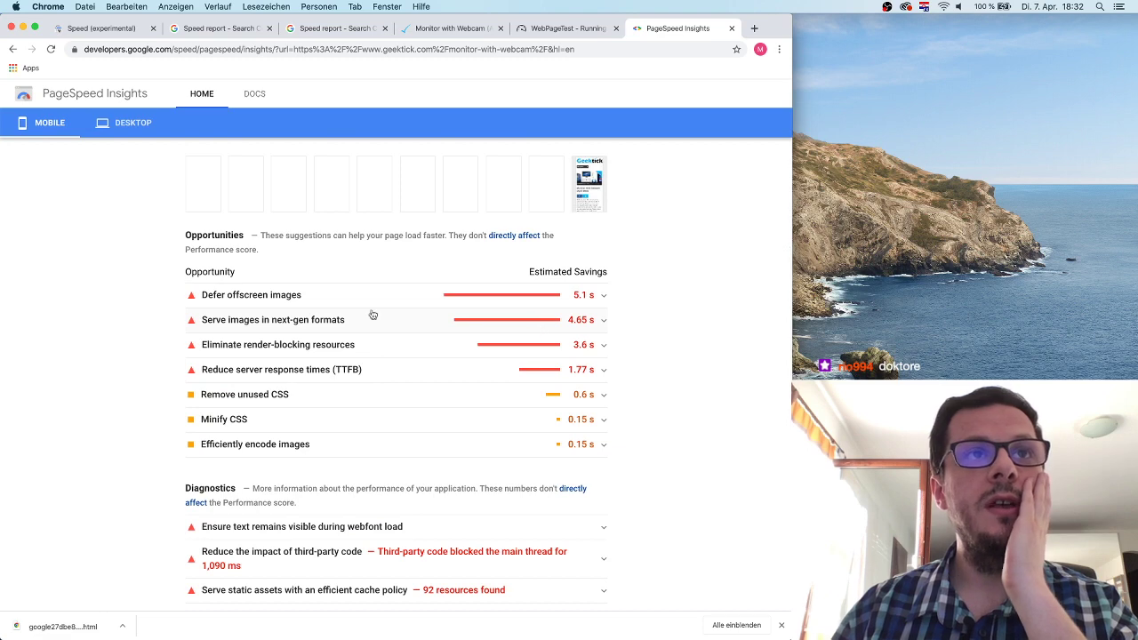
# Mark the Opportunities heading, then switch to the Monitor with Webcam page.
pyautogui.moveTo(284, 236); pyautogui.dragTo(185, 235)
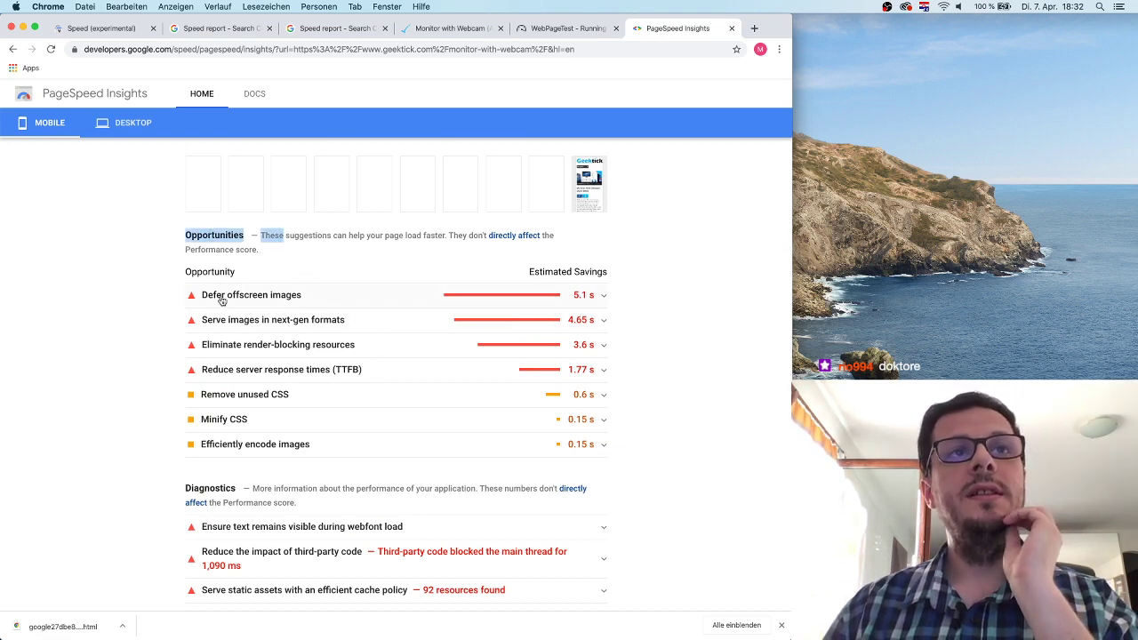
pyautogui.click(631, 299)
pyautogui.click(451, 28)
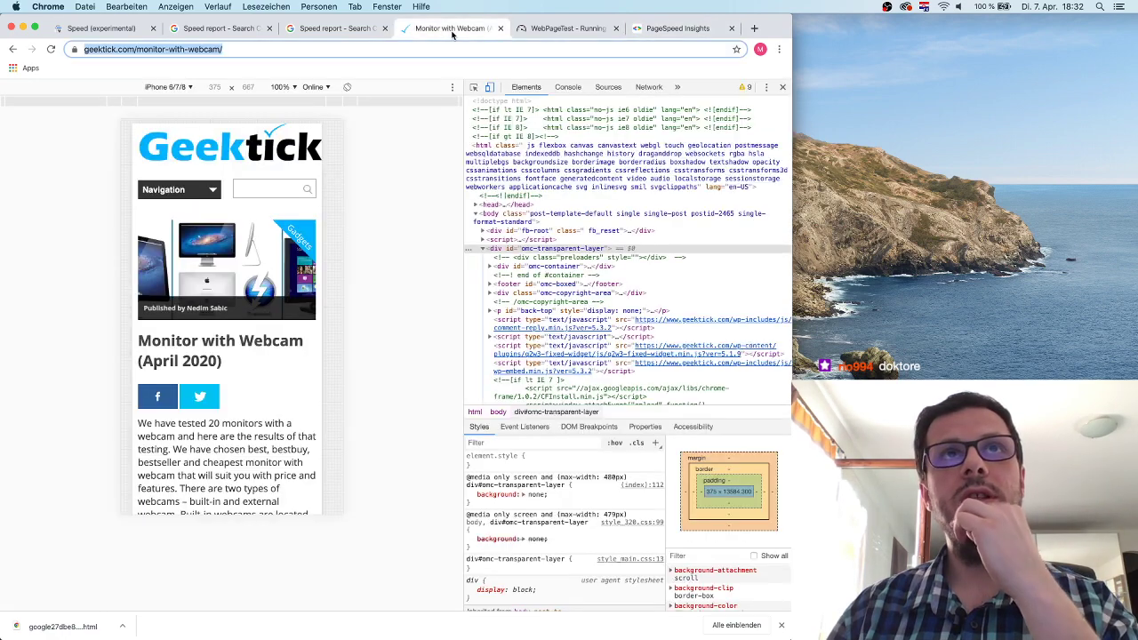
# Scroll through the emulated mobile Monitor with Webcam page, then return to the PageSpeed Insights report.
pyautogui.scroll(-3, 260, 361)
pyautogui.scroll(-15, 260, 361)
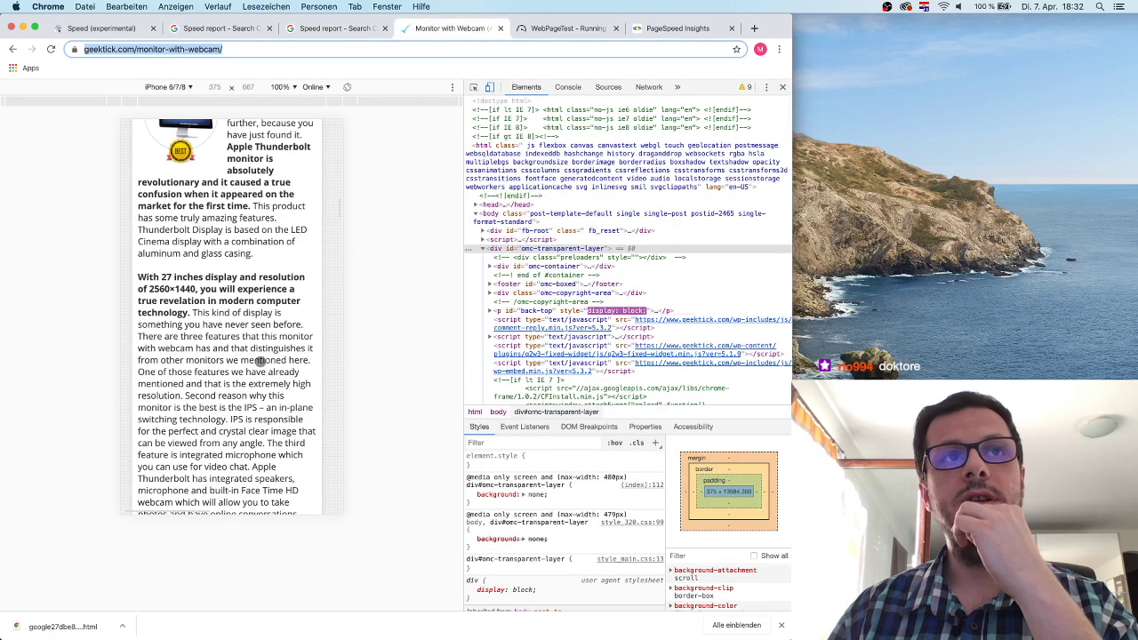
pyautogui.scroll(15, 260, 361)
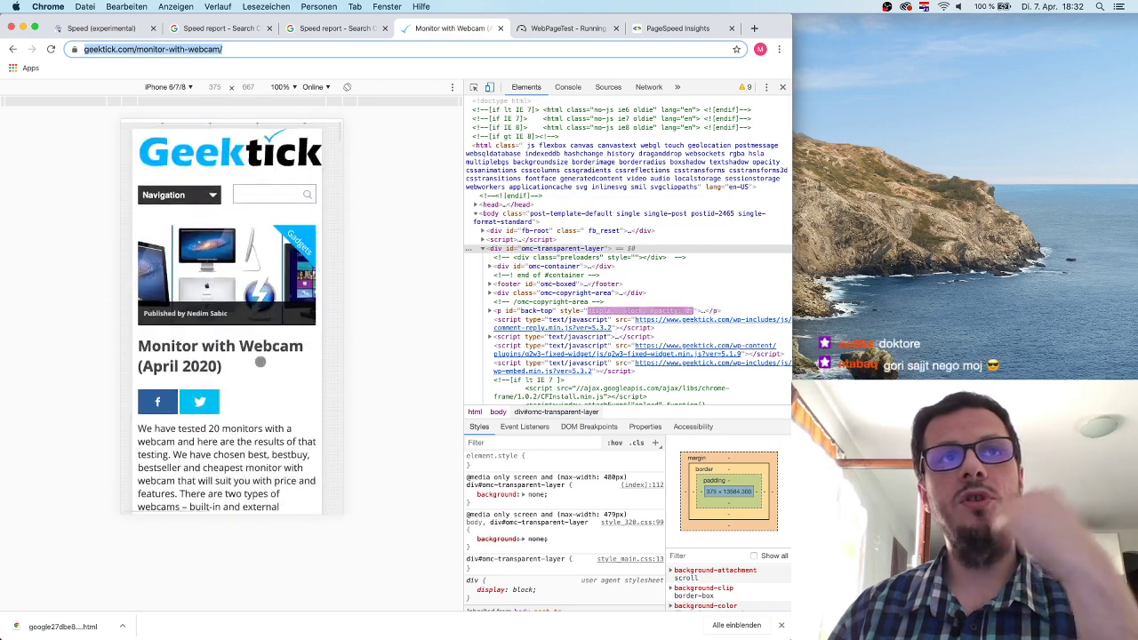
pyautogui.click(659, 27)
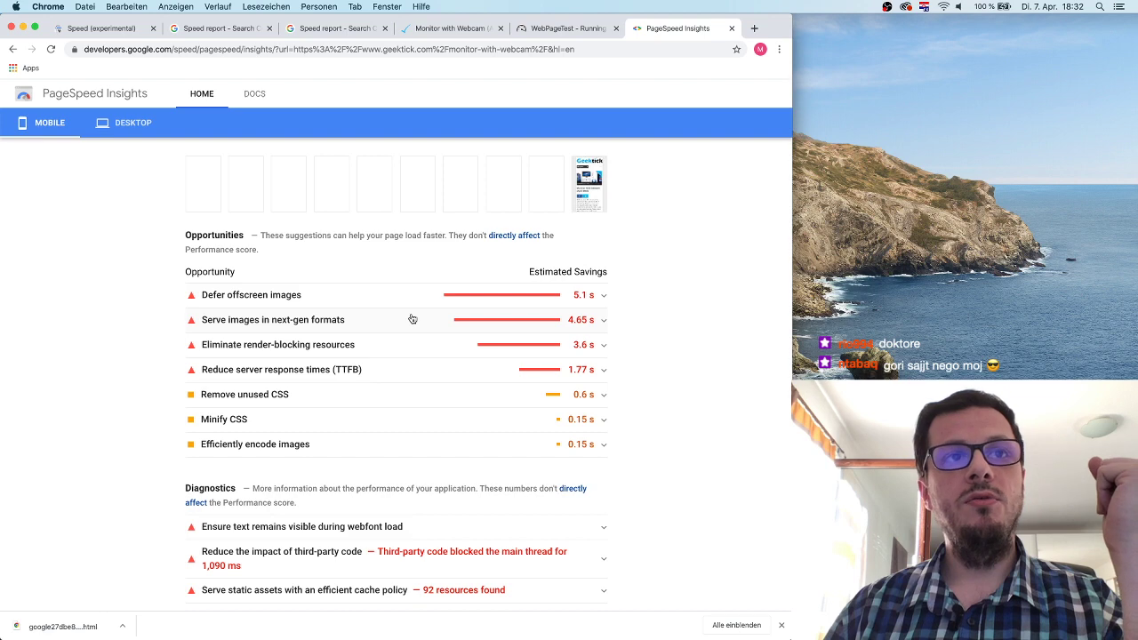
# Expand Defer offscreen images and review its image list and savings column, largest saving 154 KB.
pyautogui.click(343, 297)
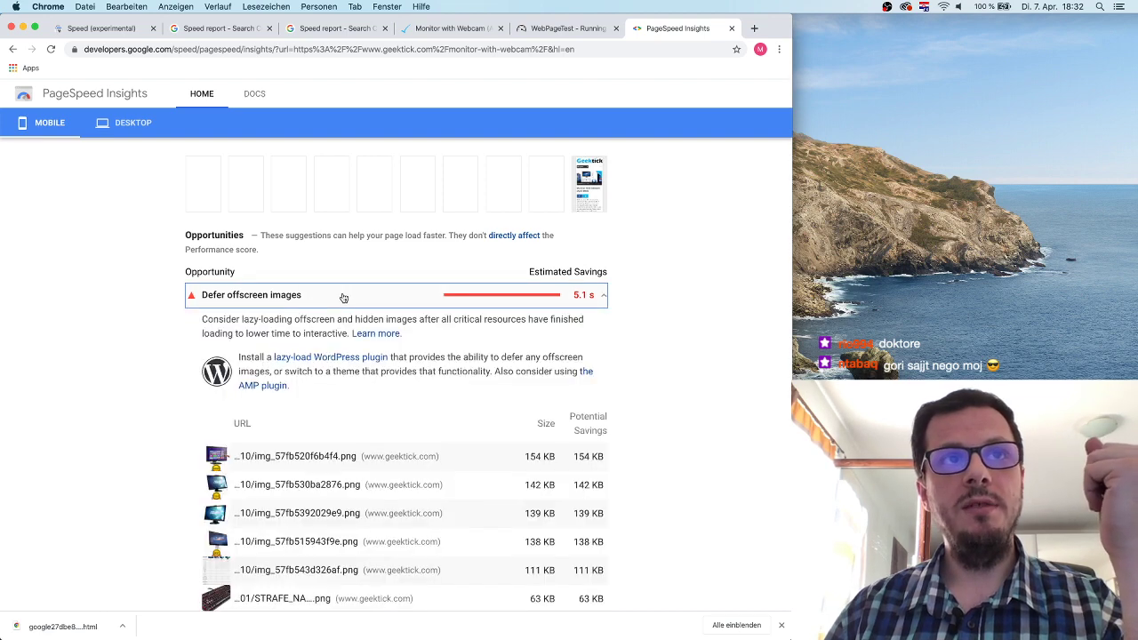
pyautogui.click(249, 357)
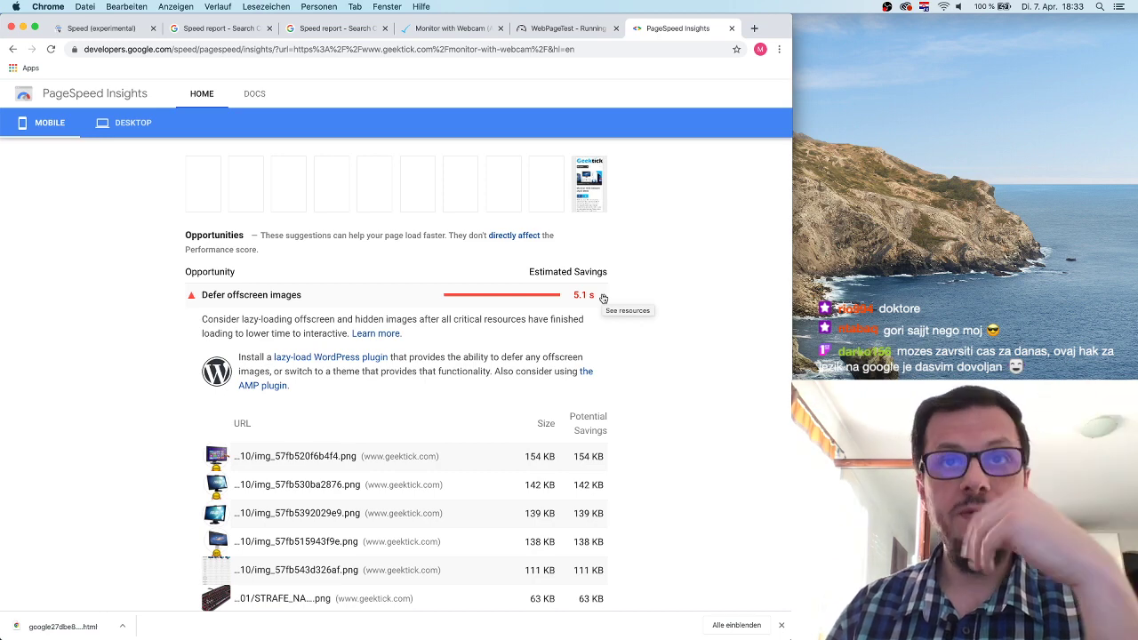
pyautogui.click(603, 298)
pyautogui.click(603, 298)
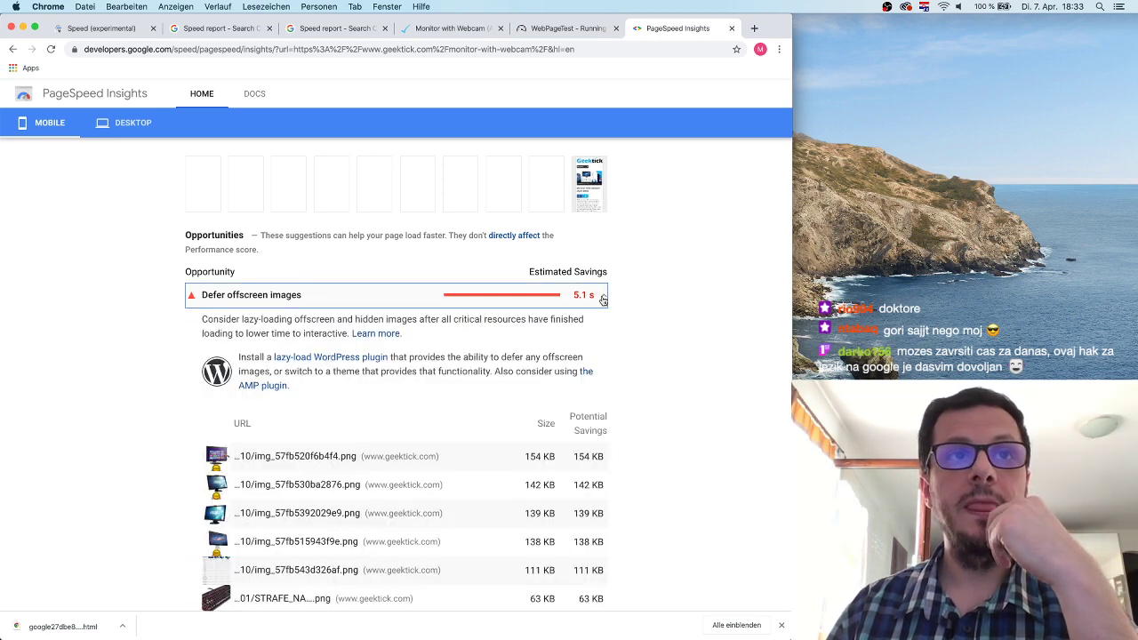
pyautogui.scroll(-4, 410, 459)
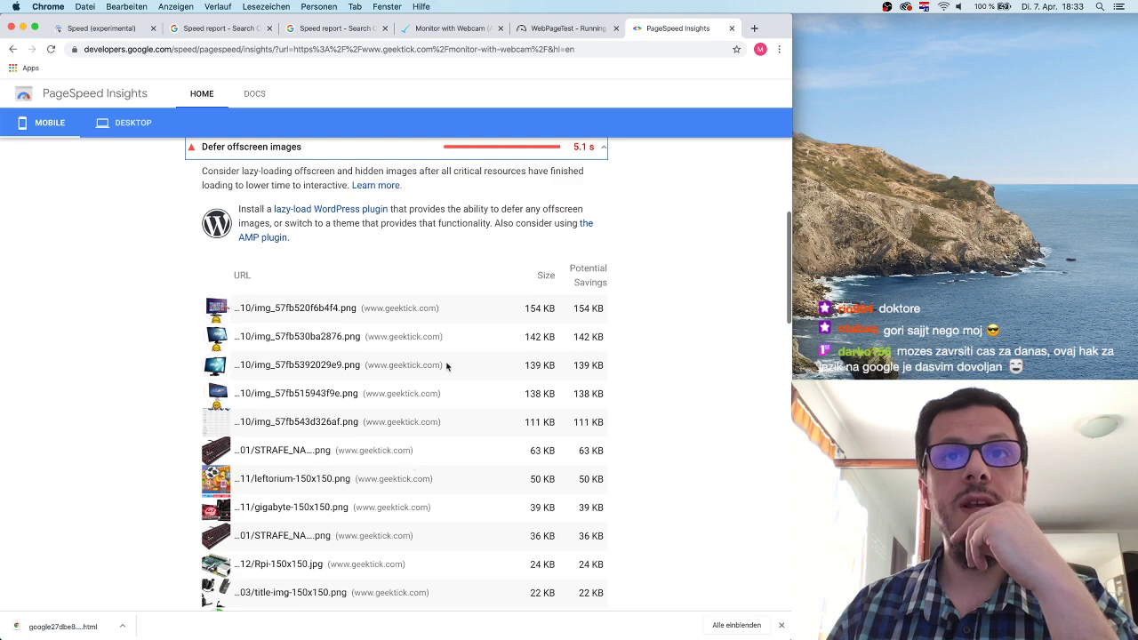
pyautogui.scroll(-5, 364, 470)
pyautogui.scroll(7, 364, 471)
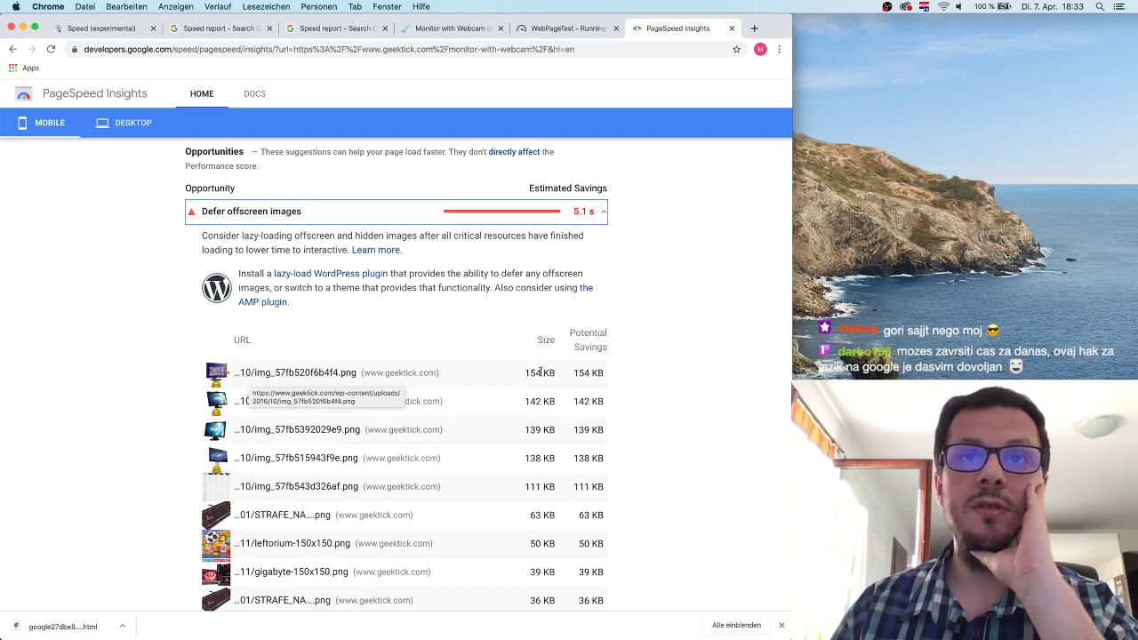
pyautogui.moveTo(570, 330); pyautogui.dragTo(610, 353)
pyautogui.click(592, 388)
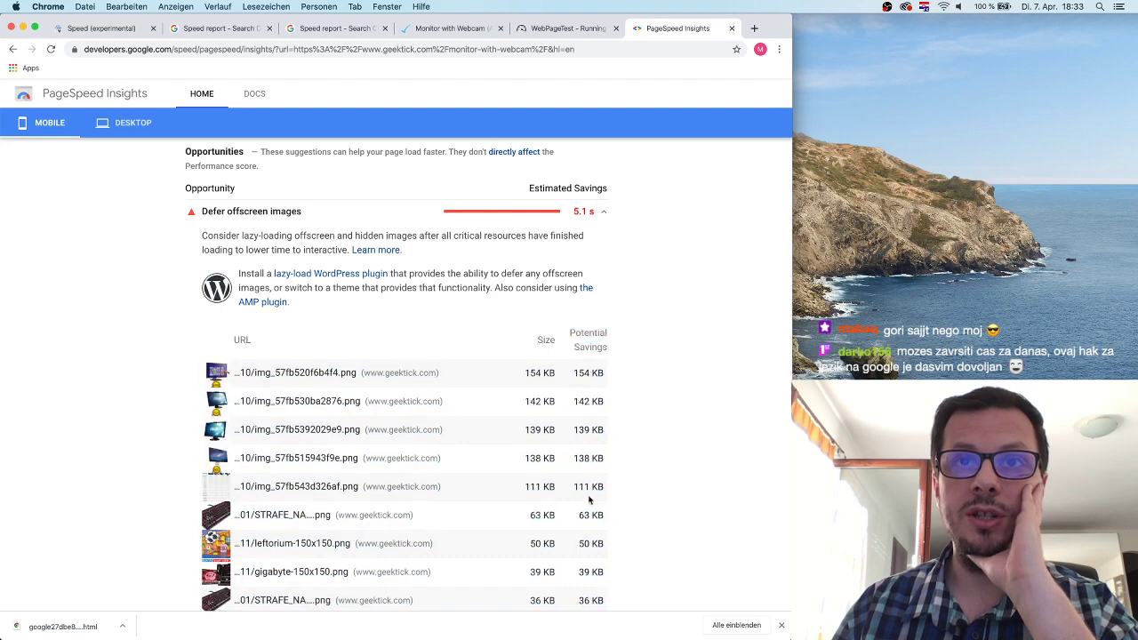
pyautogui.scroll(-10, 590, 501)
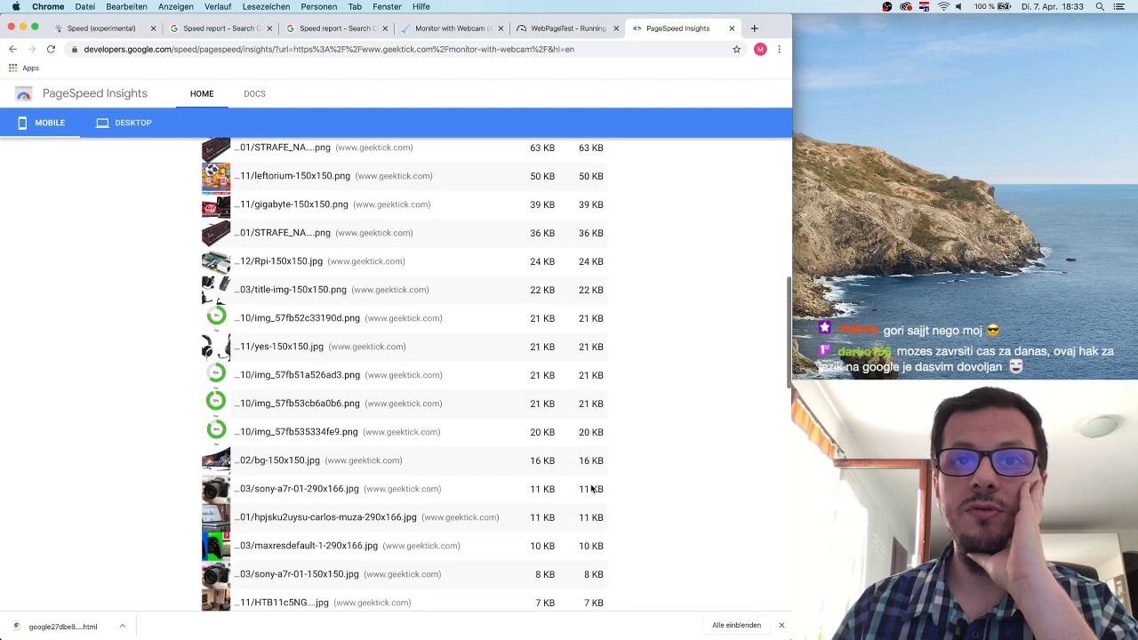
pyautogui.scroll(10, 590, 462)
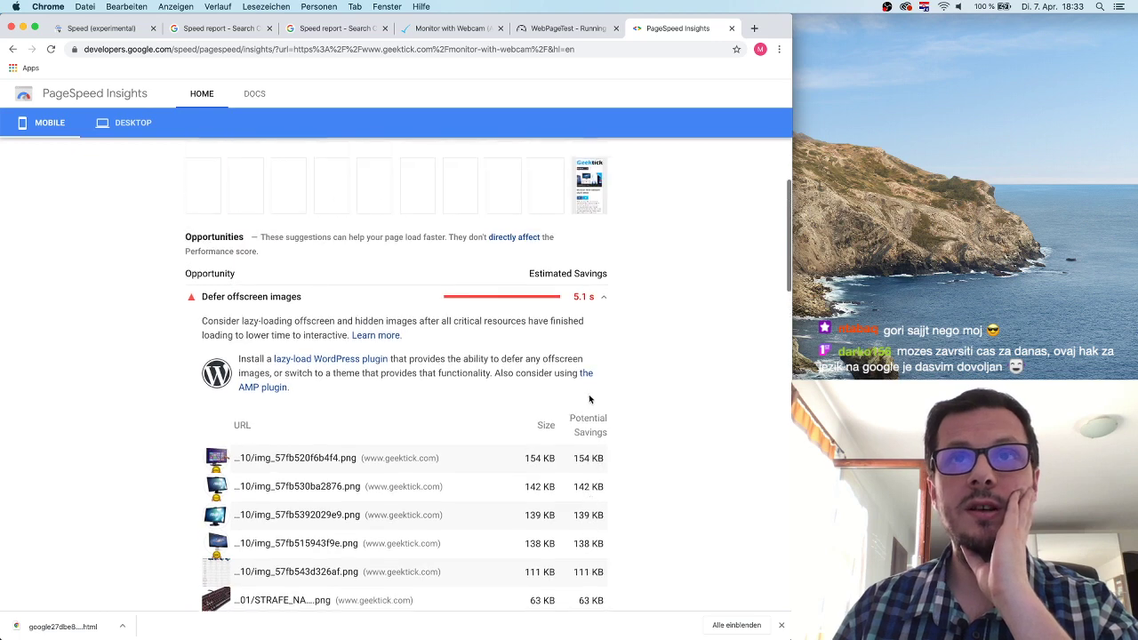
pyautogui.scroll(1, 589, 399)
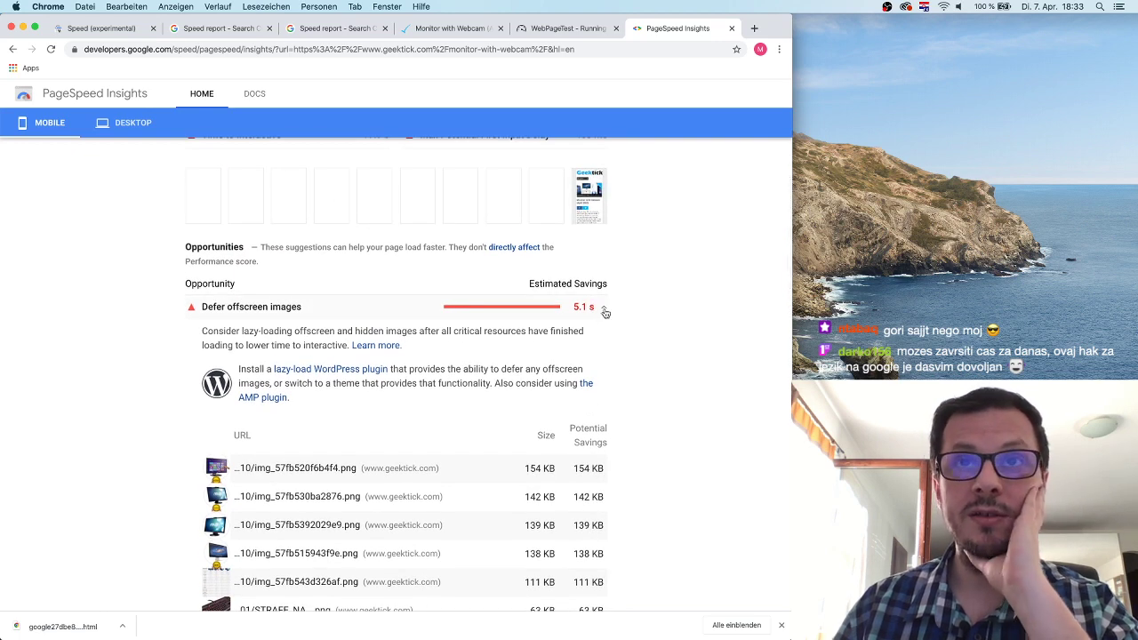
# Collapse Defer offscreen images, then expand, review and collapse Serve images in next-gen formats.
pyautogui.click(605, 309)
pyautogui.click(376, 339)
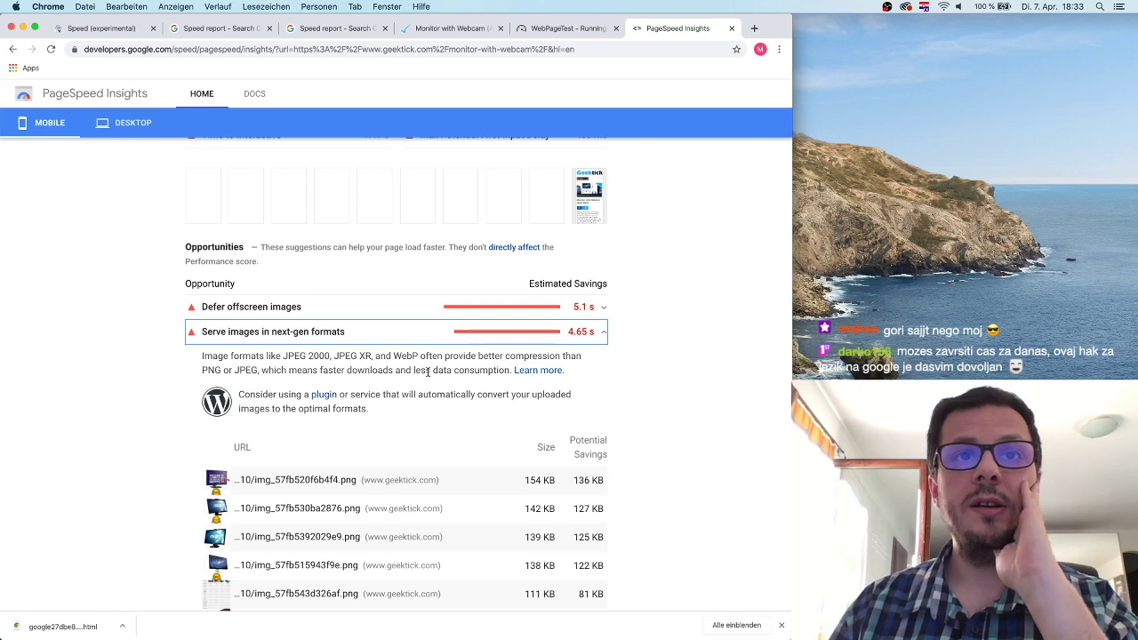
pyautogui.scroll(-2, 481, 451)
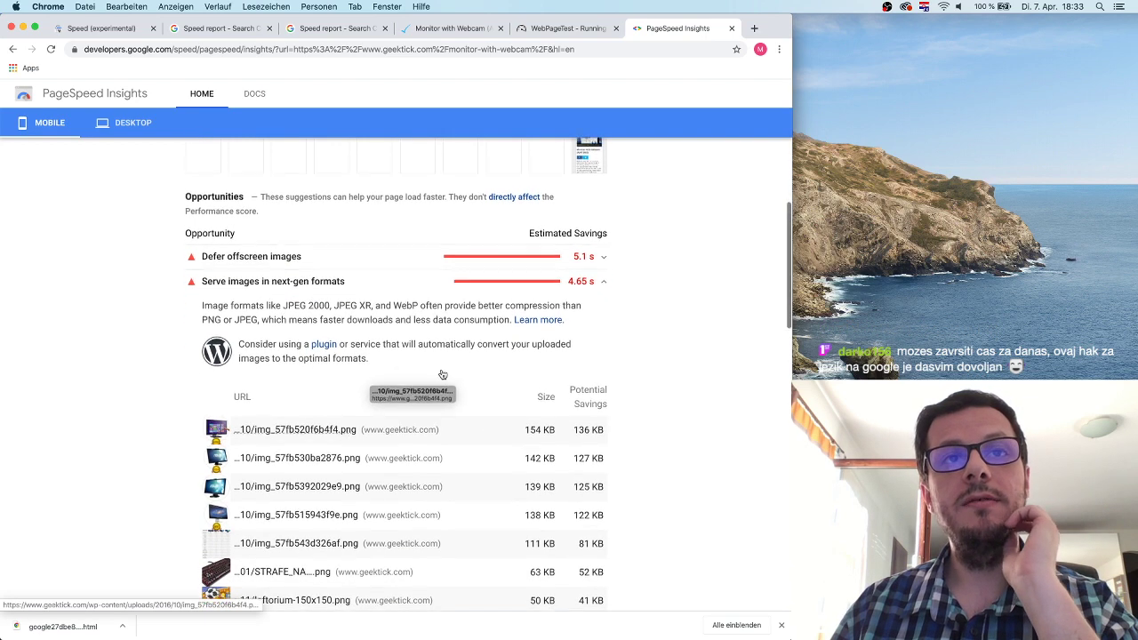
pyautogui.scroll(-4, 536, 442)
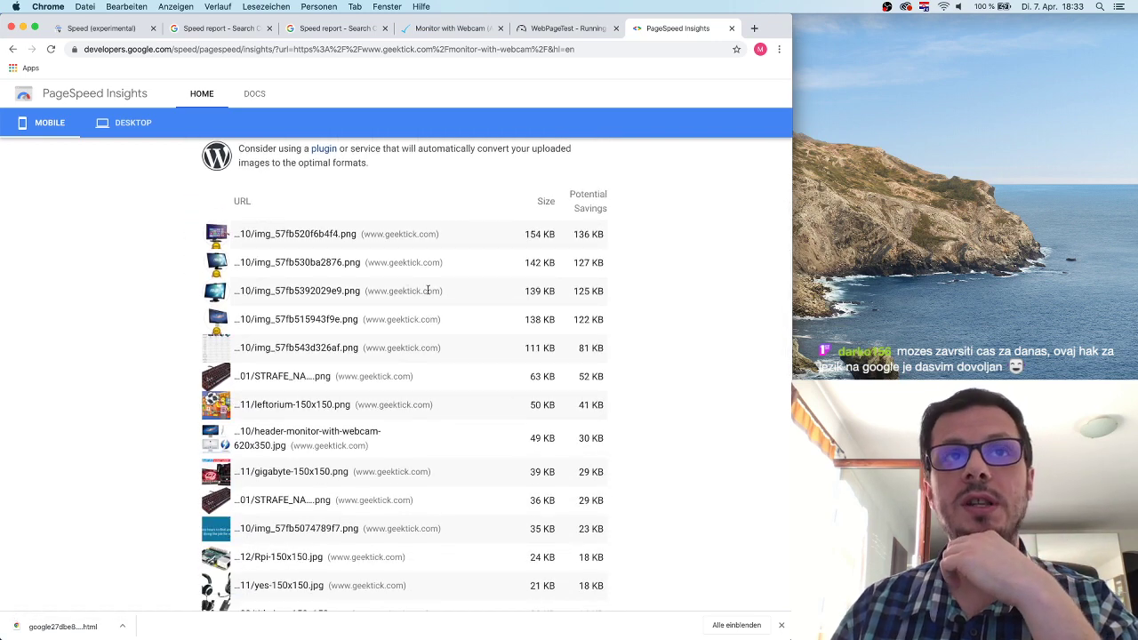
pyautogui.scroll(4, 505, 442)
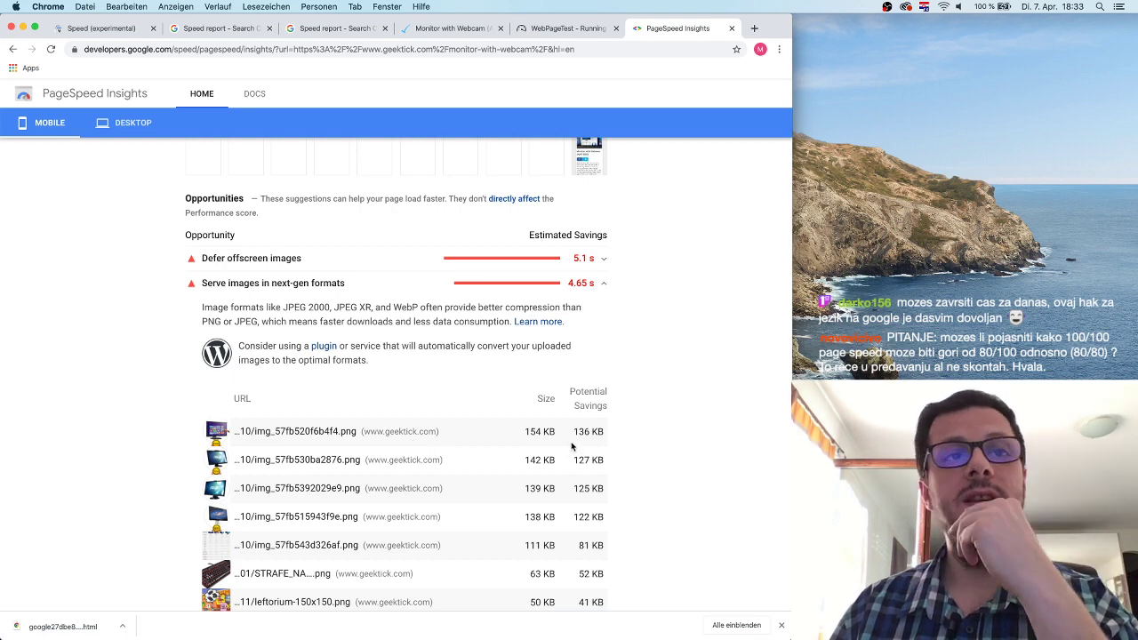
pyautogui.scroll(-15, 527, 375)
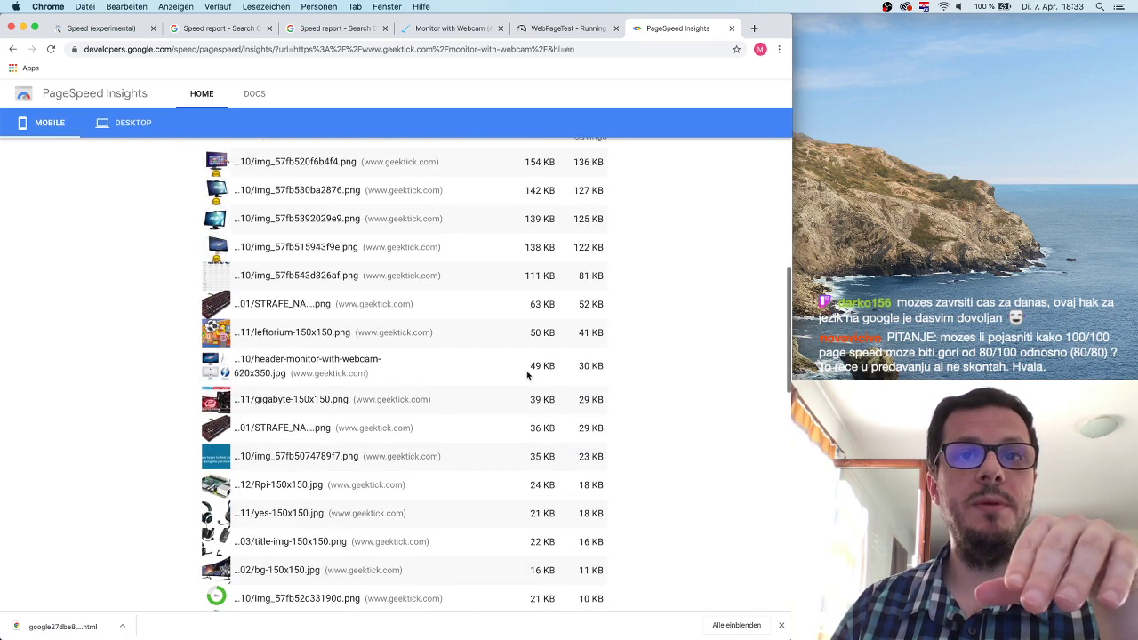
pyautogui.scroll(5, 527, 376)
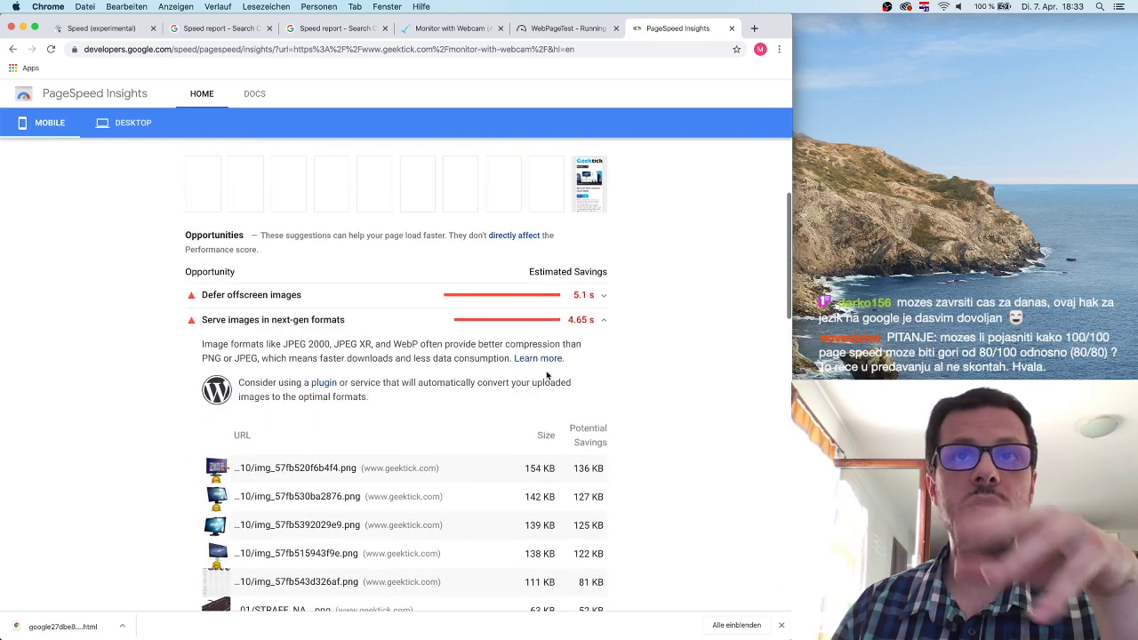
pyautogui.click(604, 322)
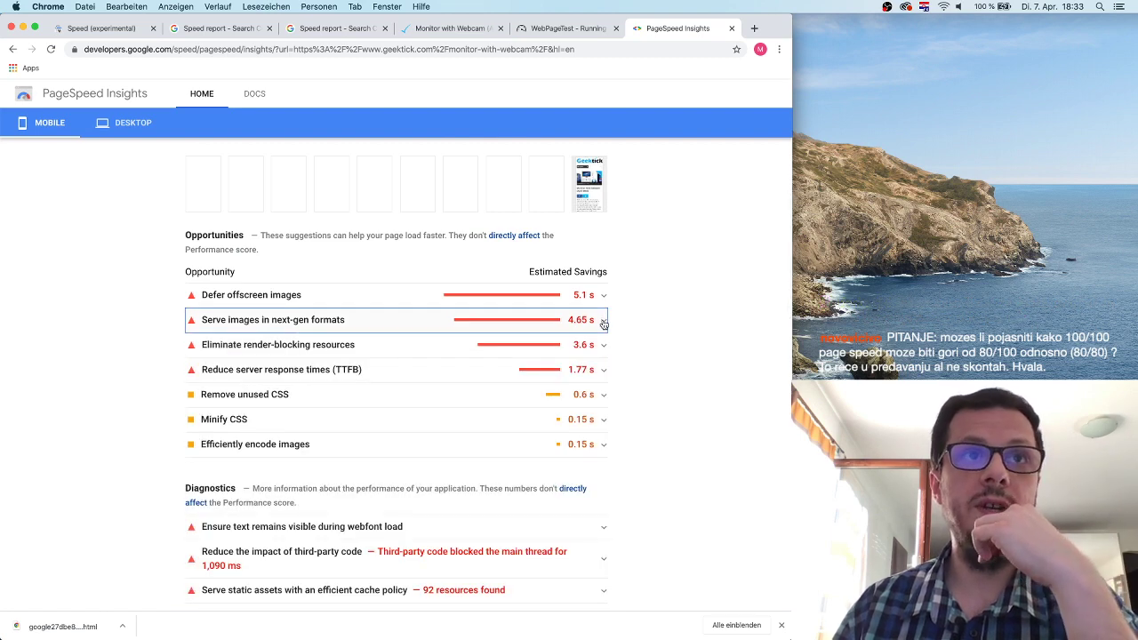
# Review and collapse the render-blocking resources list, then expand the 1.77 s TTFB advice.
pyautogui.click(353, 350)
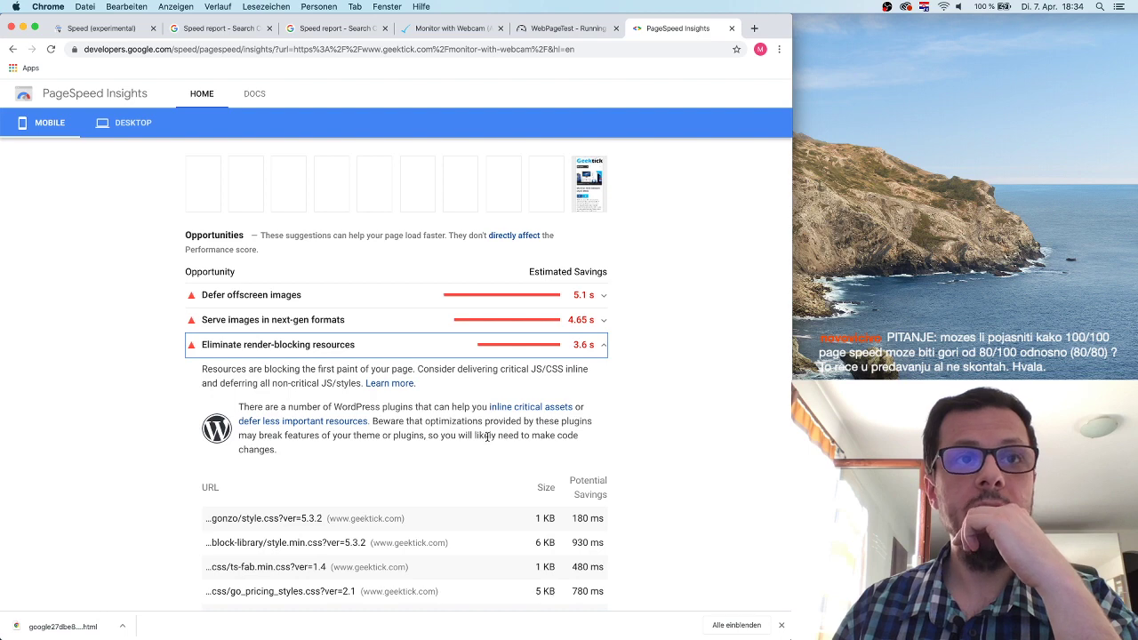
pyautogui.scroll(-3, 488, 436)
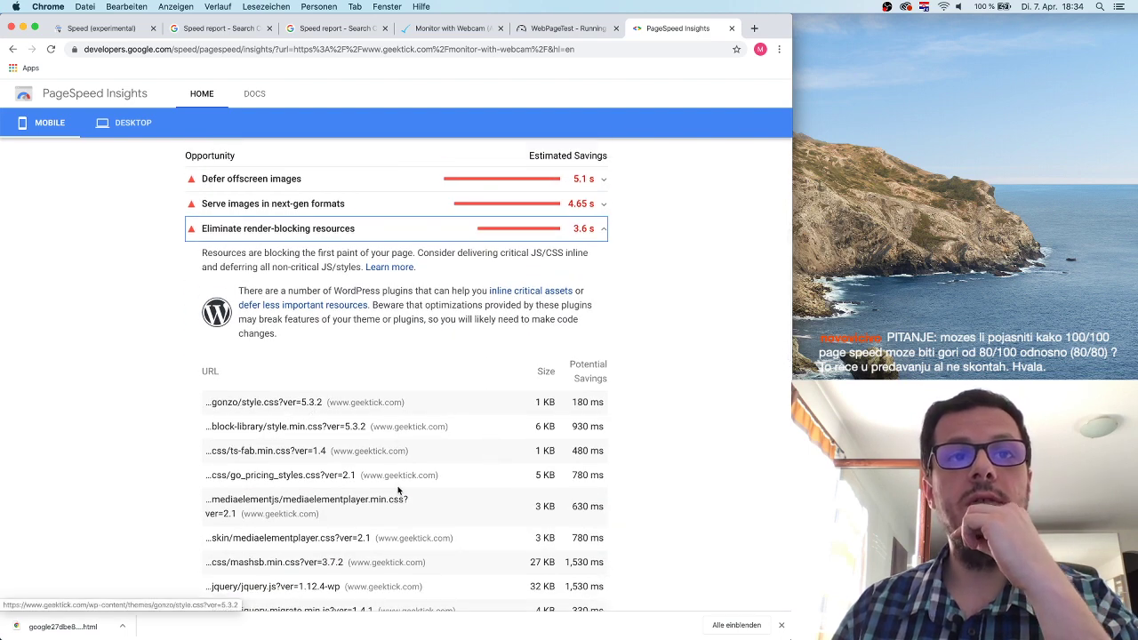
pyautogui.scroll(-8, 398, 489)
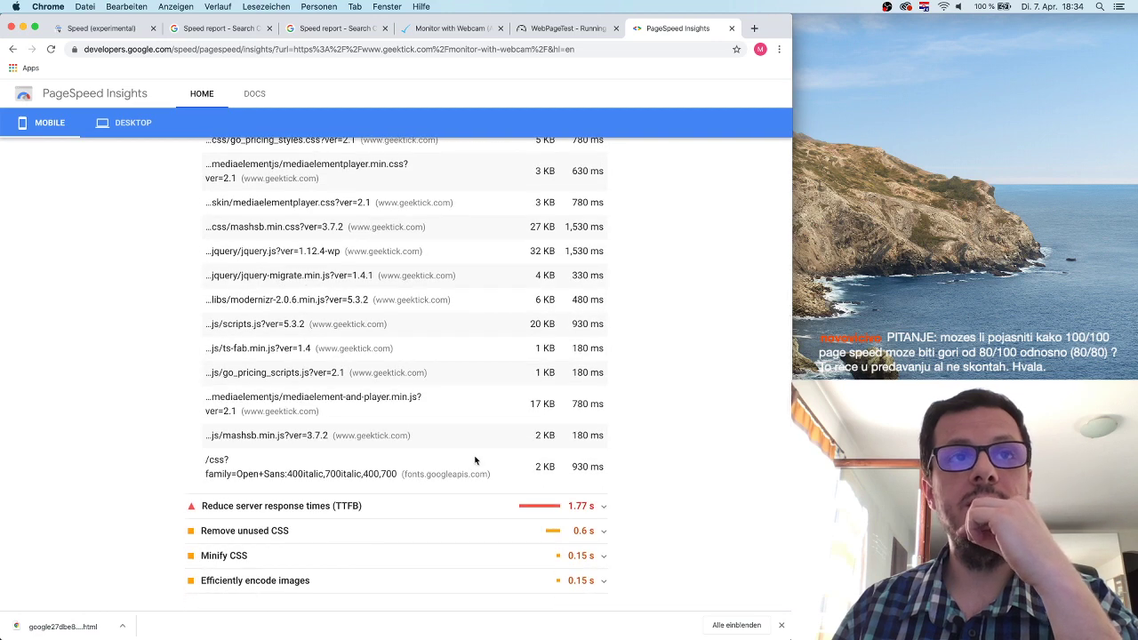
pyautogui.scroll(3, 493, 412)
pyautogui.scroll(6, 493, 412)
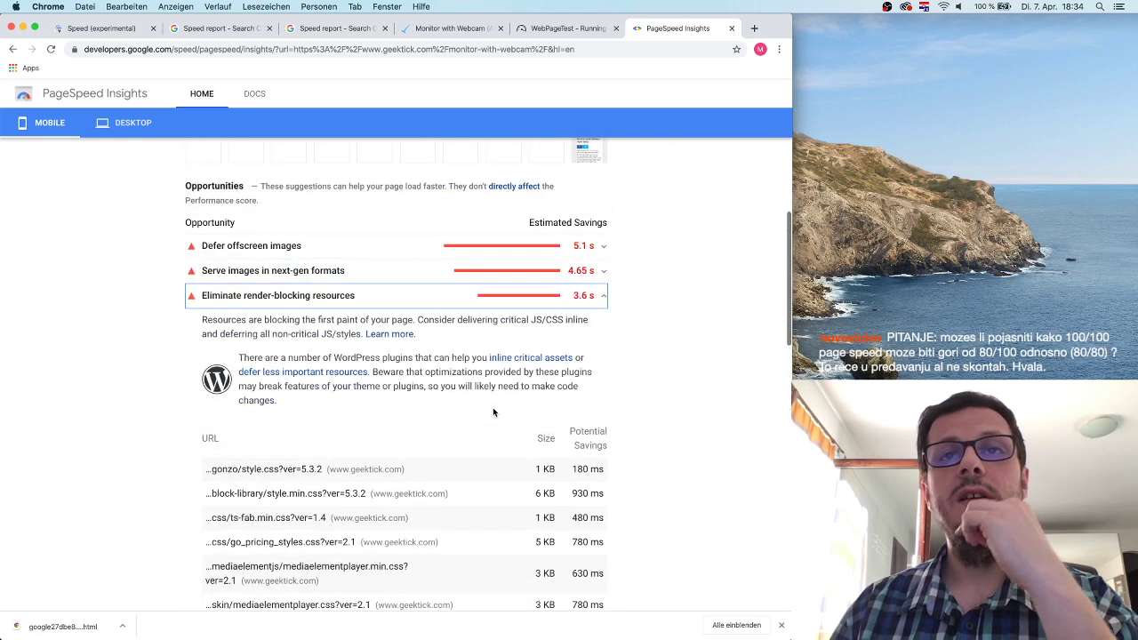
pyautogui.scroll(-2, 423, 410)
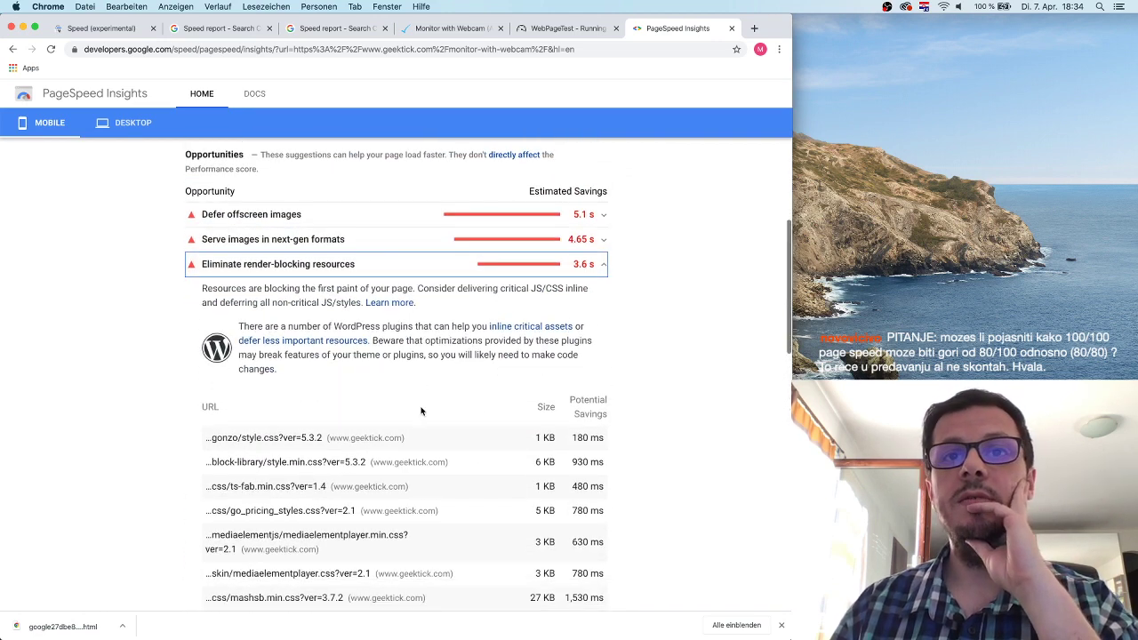
pyautogui.click(603, 232)
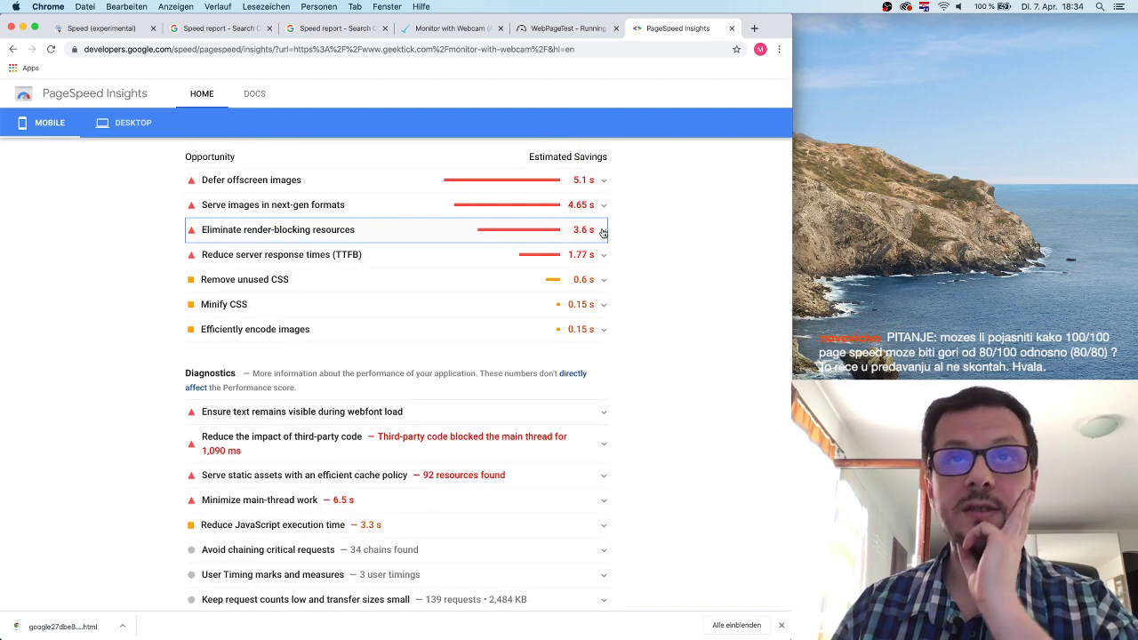
pyautogui.click(390, 258)
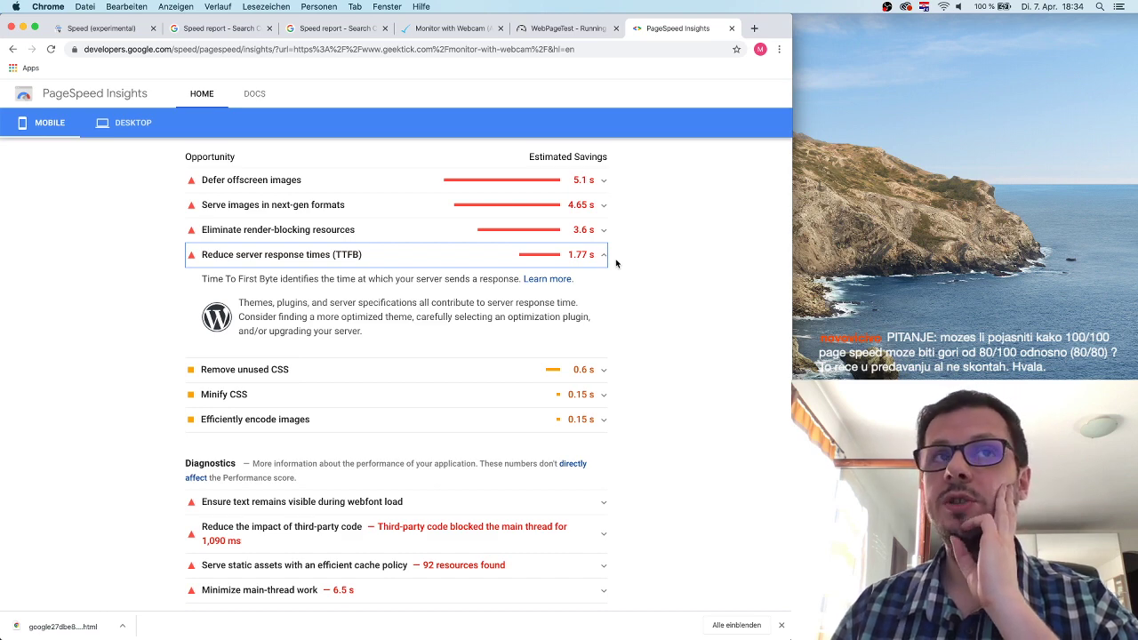
# Collapse the TTFB advice and review the Remove unused CSS details and files.
pyautogui.click(580, 255)
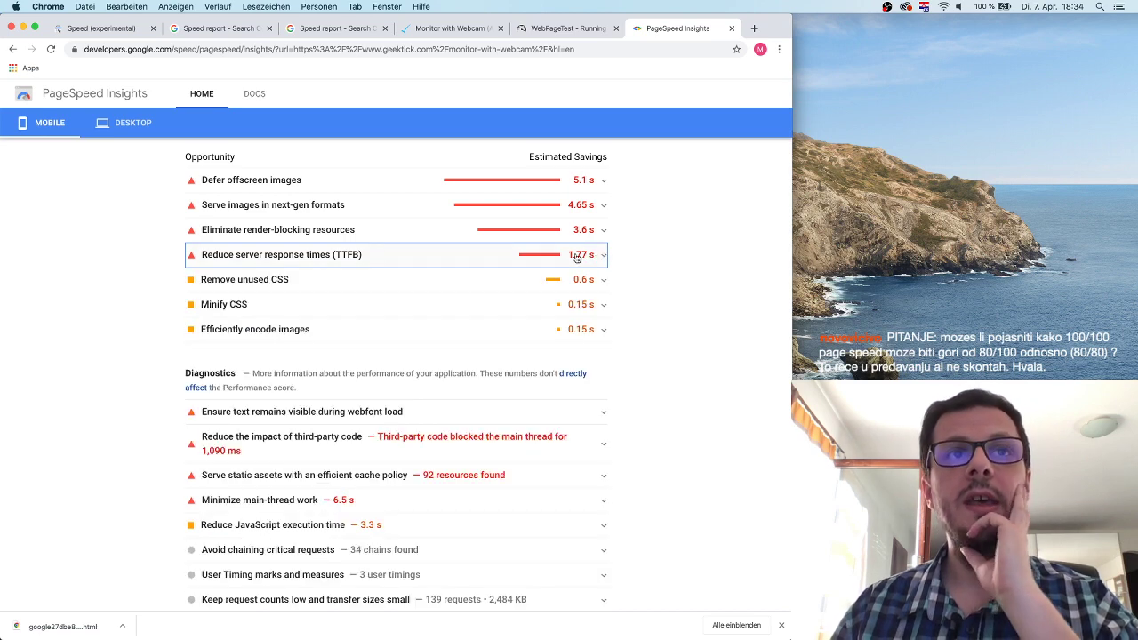
pyautogui.click(411, 282)
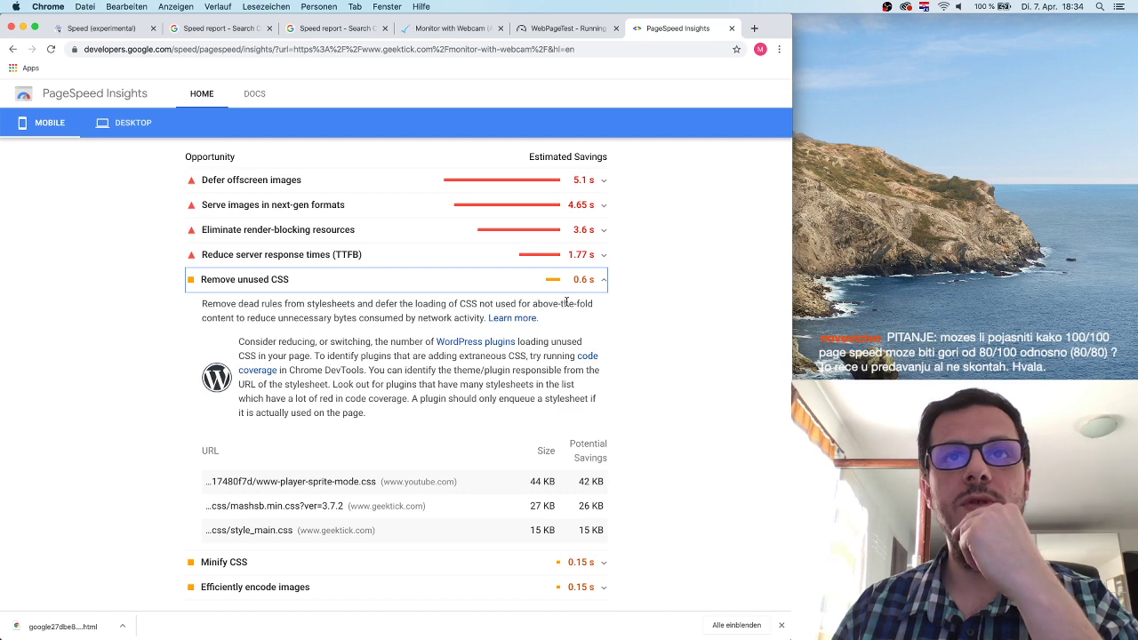
pyautogui.click(599, 281)
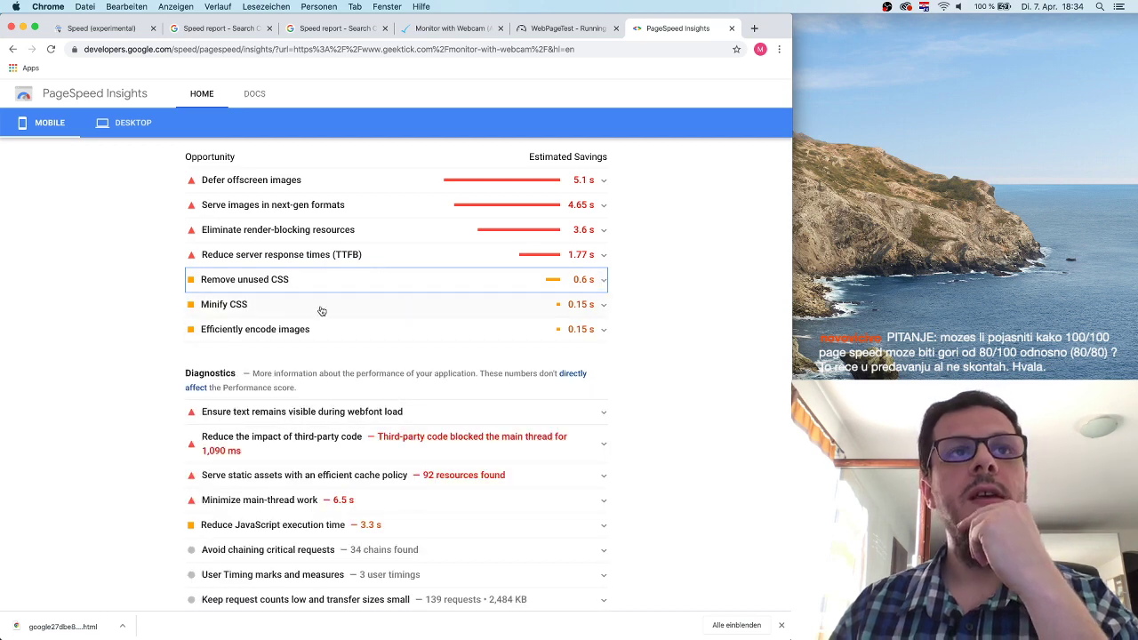
pyautogui.click(358, 283)
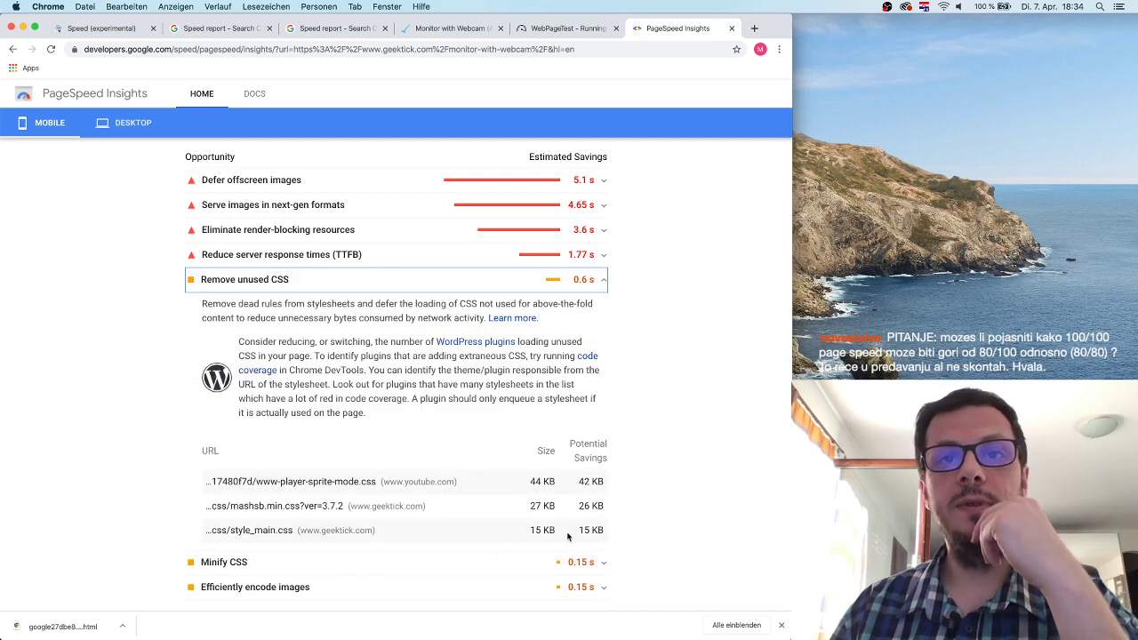
pyautogui.scroll(-1, 567, 496)
pyautogui.moveTo(537, 480); pyautogui.dragTo(555, 494)
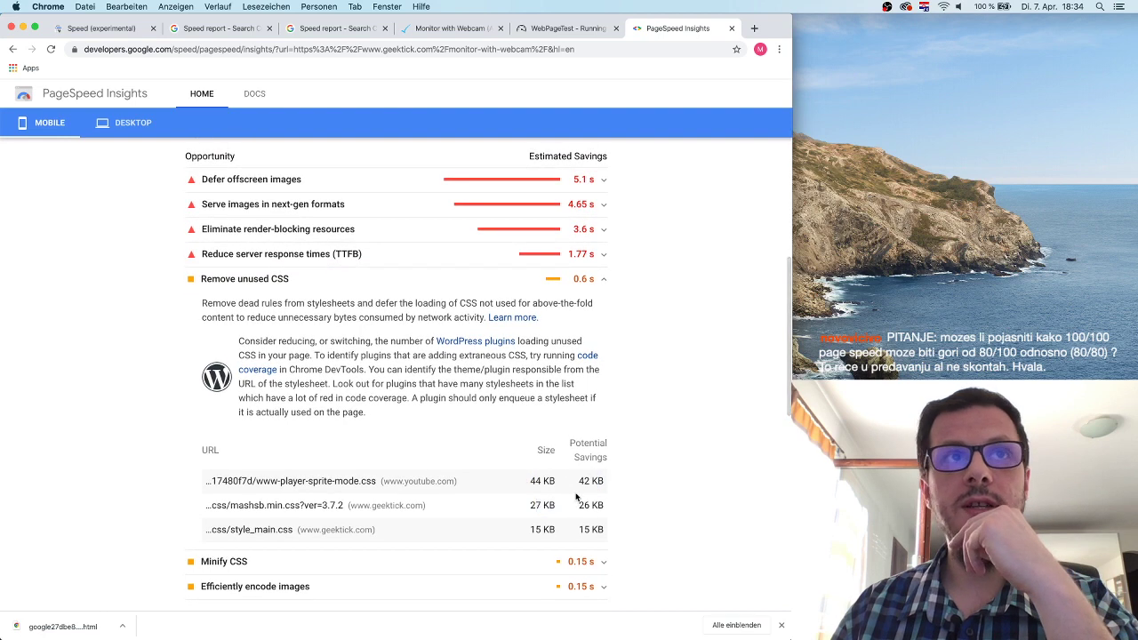
pyautogui.click(603, 283)
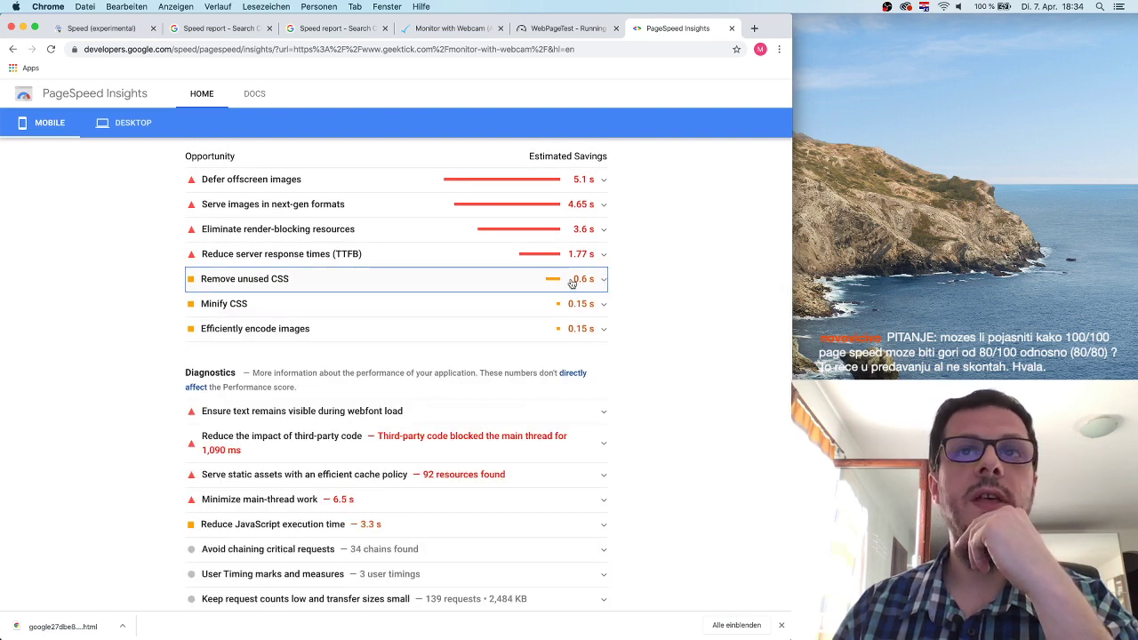
# Check Minify CSS: style_main.css is 15 KB with a 3 KB potential saving.
pyautogui.click(341, 306)
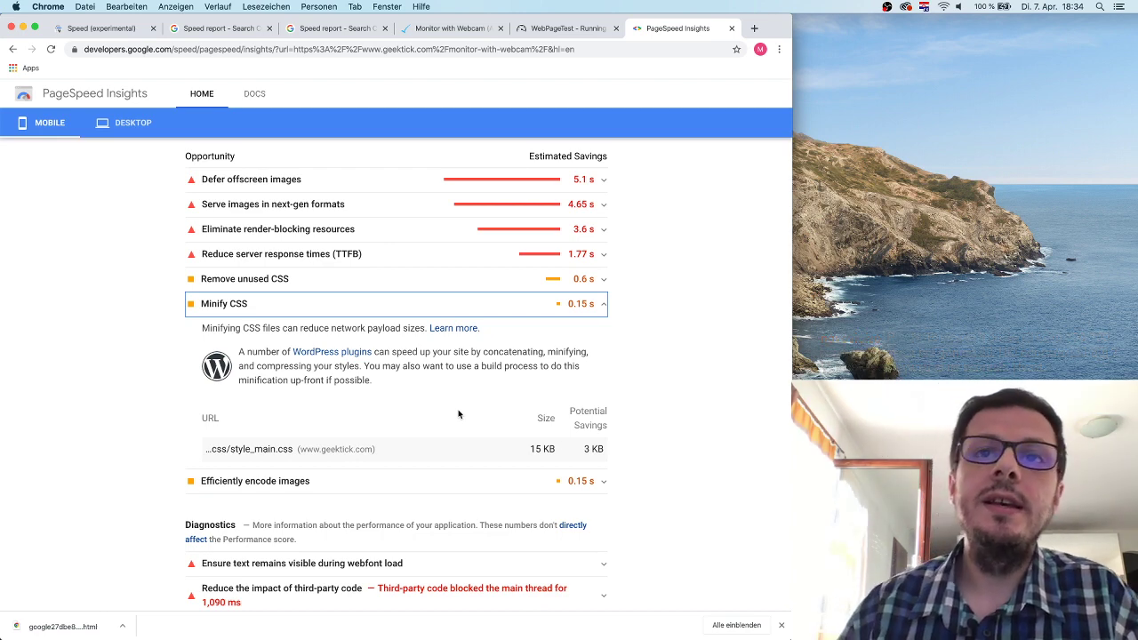
pyautogui.doubleClick(539, 448)
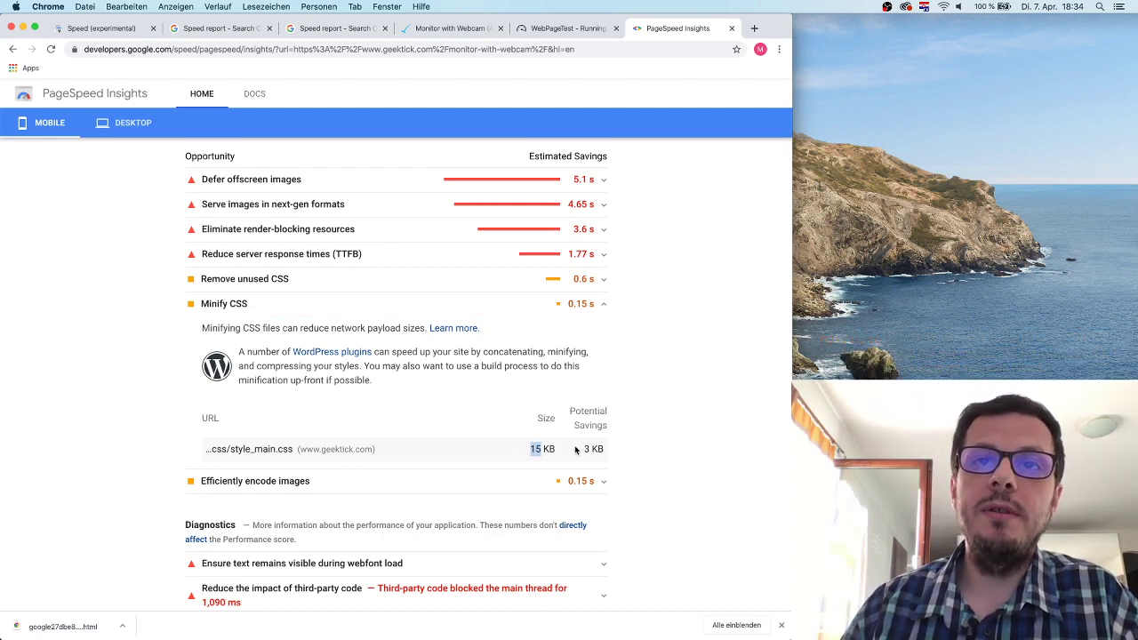
pyautogui.click(584, 449)
pyautogui.doubleClick(587, 448)
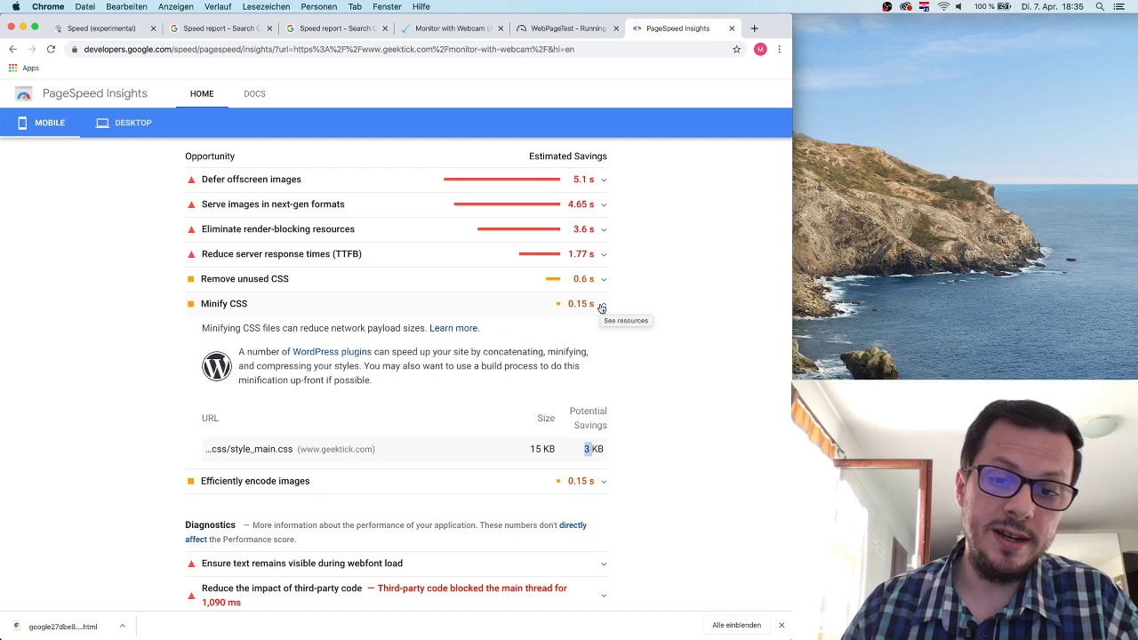
pyautogui.click(601, 306)
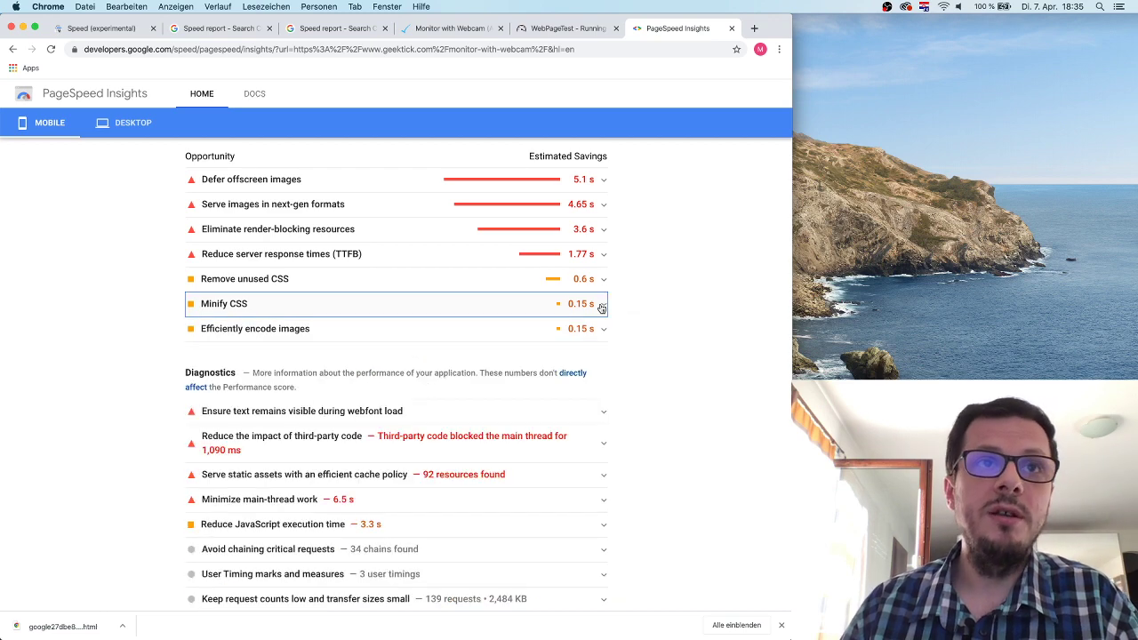
# Review the Efficiently encode images list, collapse it, and scroll back to the report top.
pyautogui.click(337, 330)
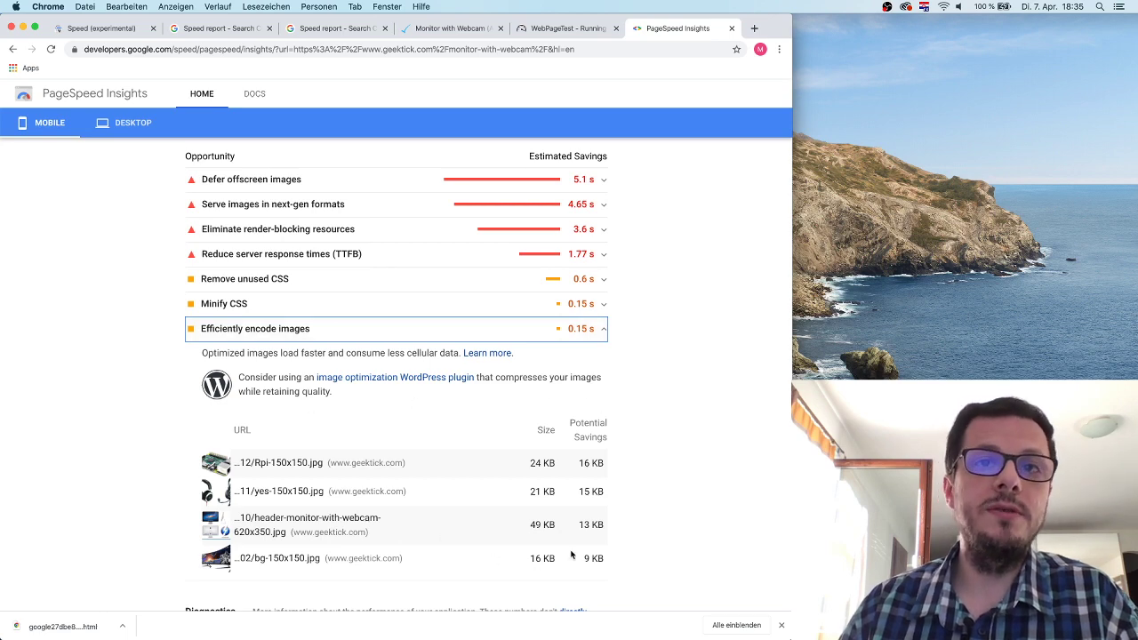
pyautogui.click(604, 332)
pyautogui.scroll(2, 527, 377)
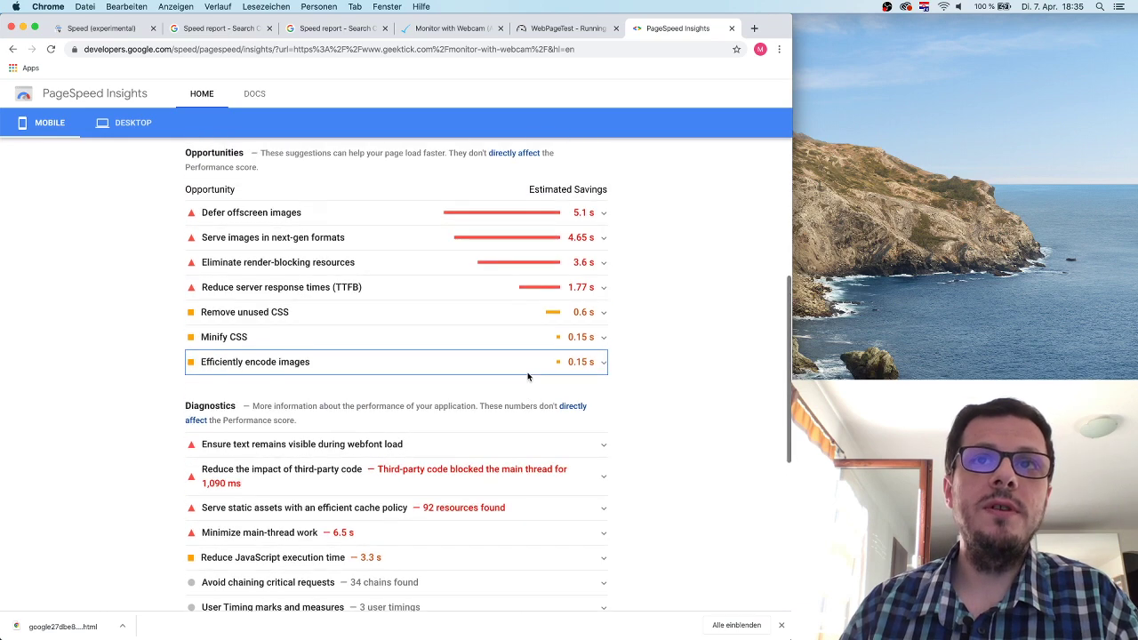
pyautogui.click(534, 364)
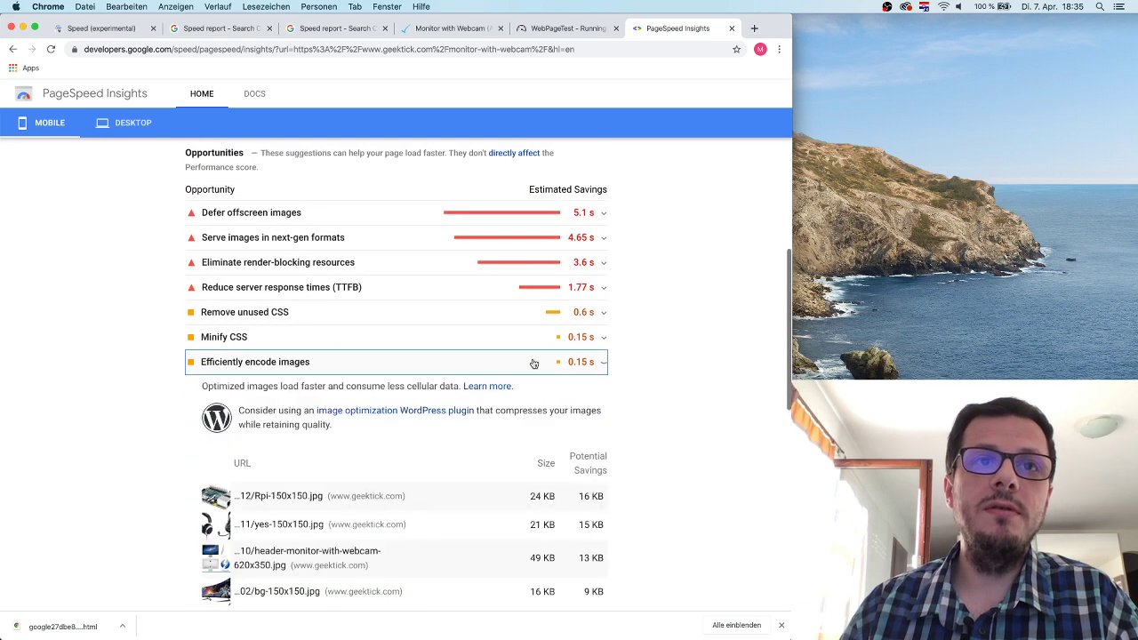
pyautogui.click(605, 364)
pyautogui.scroll(-2, 560, 438)
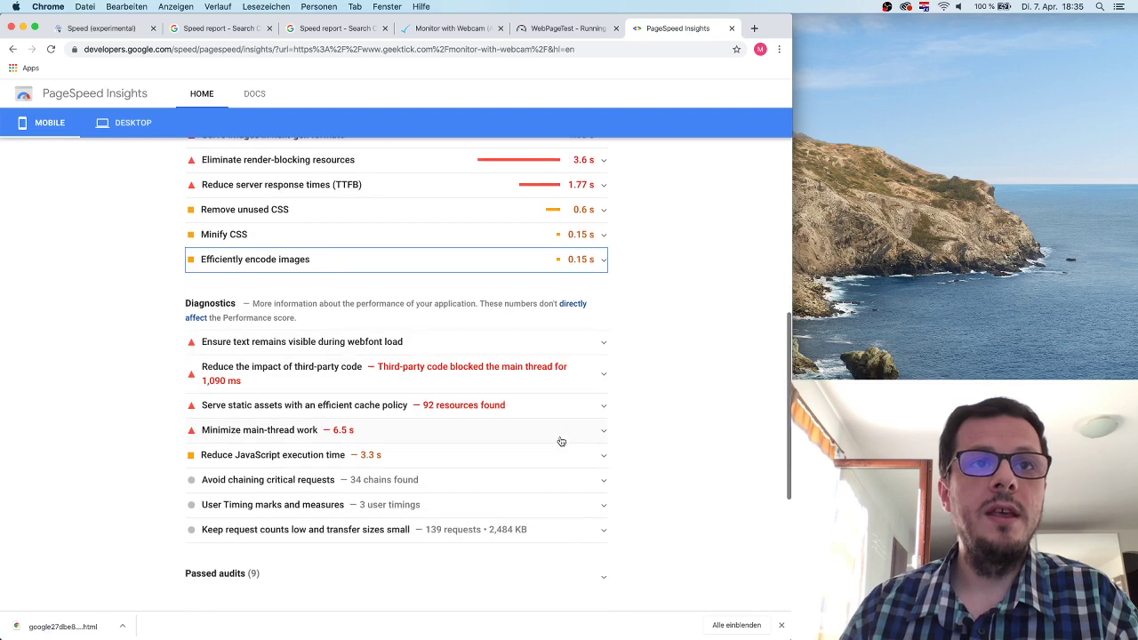
pyautogui.scroll(6, 513, 418)
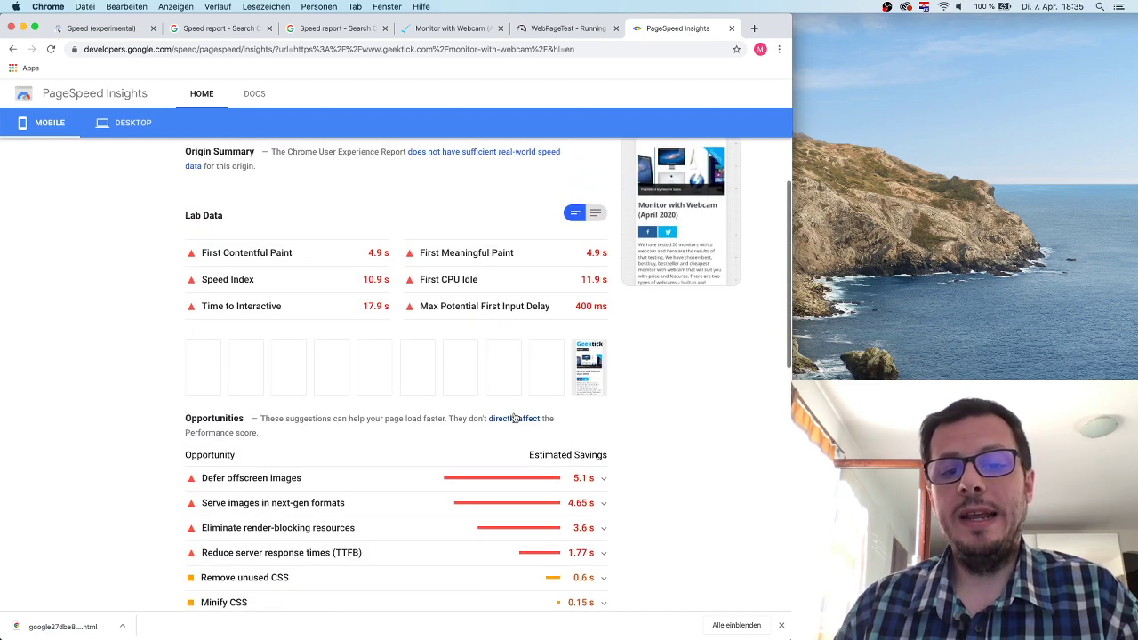
pyautogui.scroll(5, 516, 386)
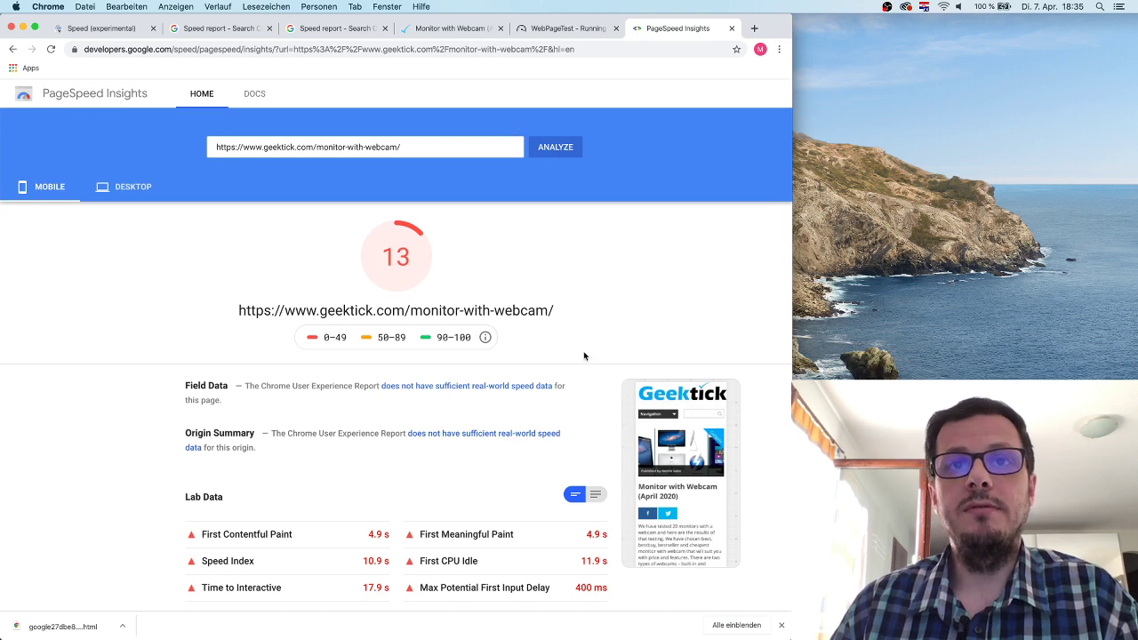
# Switch to the Speed (experimental) tab showing Search Console's mobile FID issue with 40 URLs.
pyautogui.scroll(-3, 582, 353)
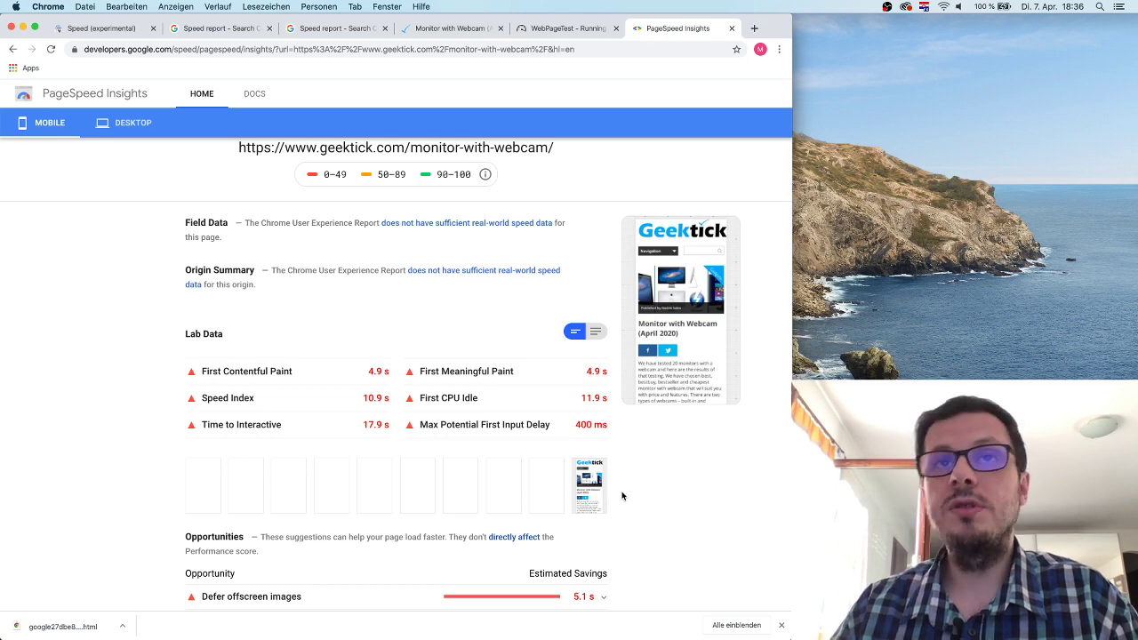
pyautogui.click(105, 31)
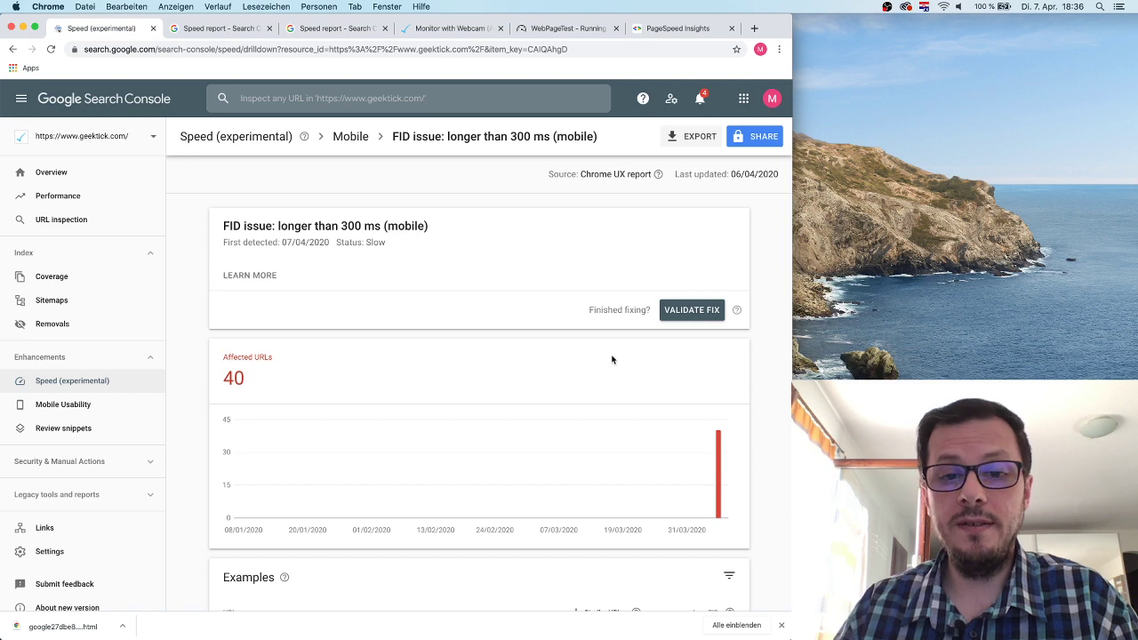
# Check on the running WebPageTest test, then come back to PageSpeed Insights.
pyautogui.scroll(-1, 609, 391)
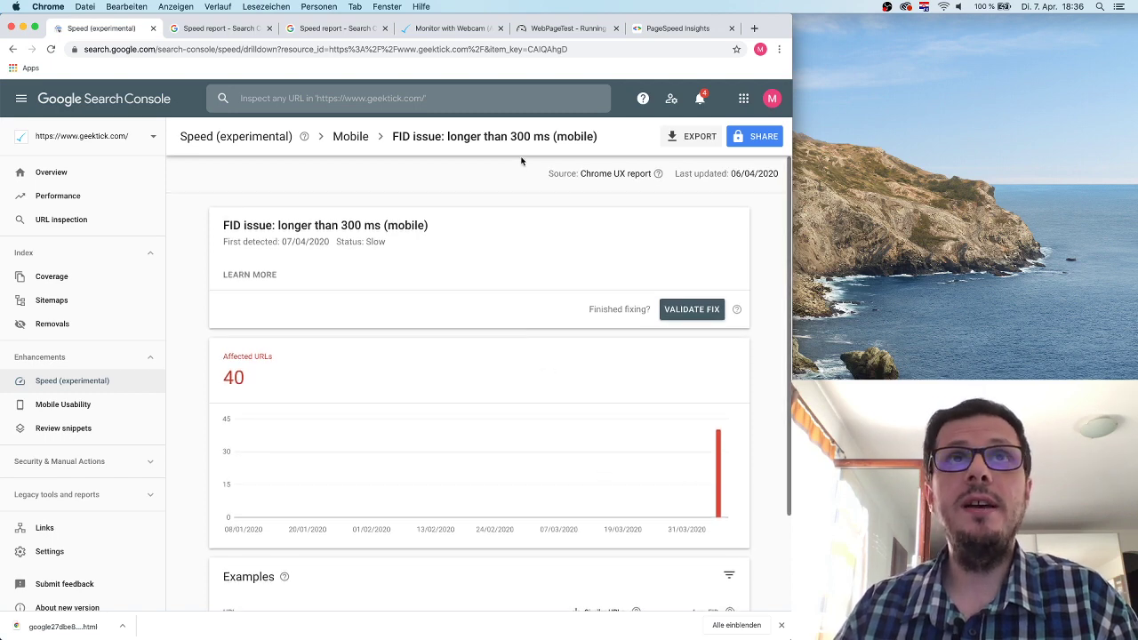
pyautogui.click(559, 32)
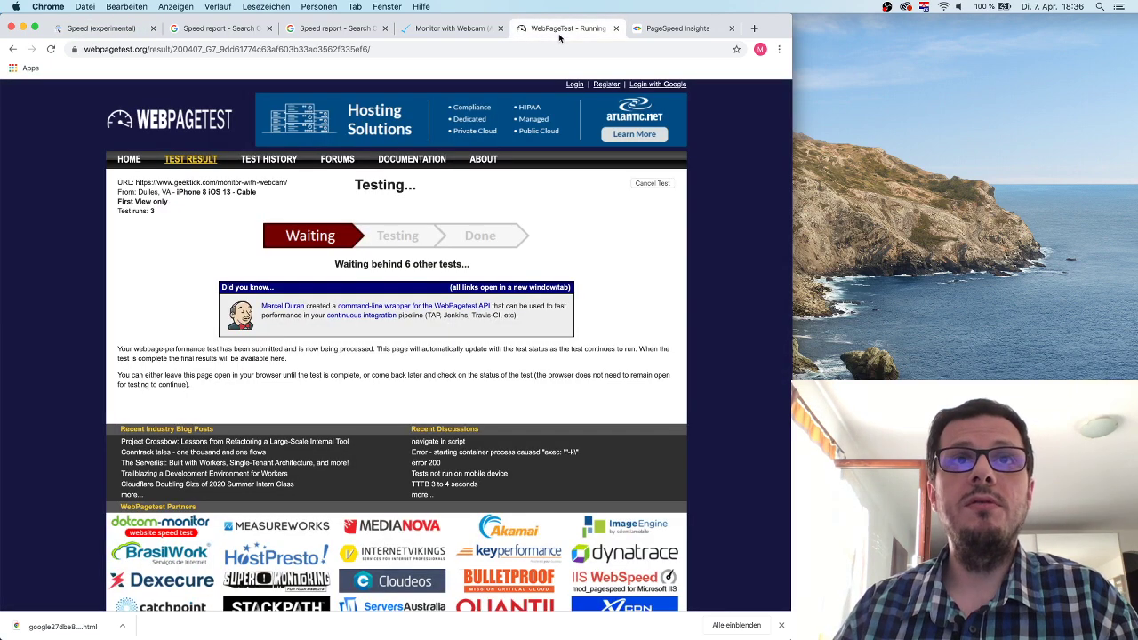
pyautogui.click(655, 29)
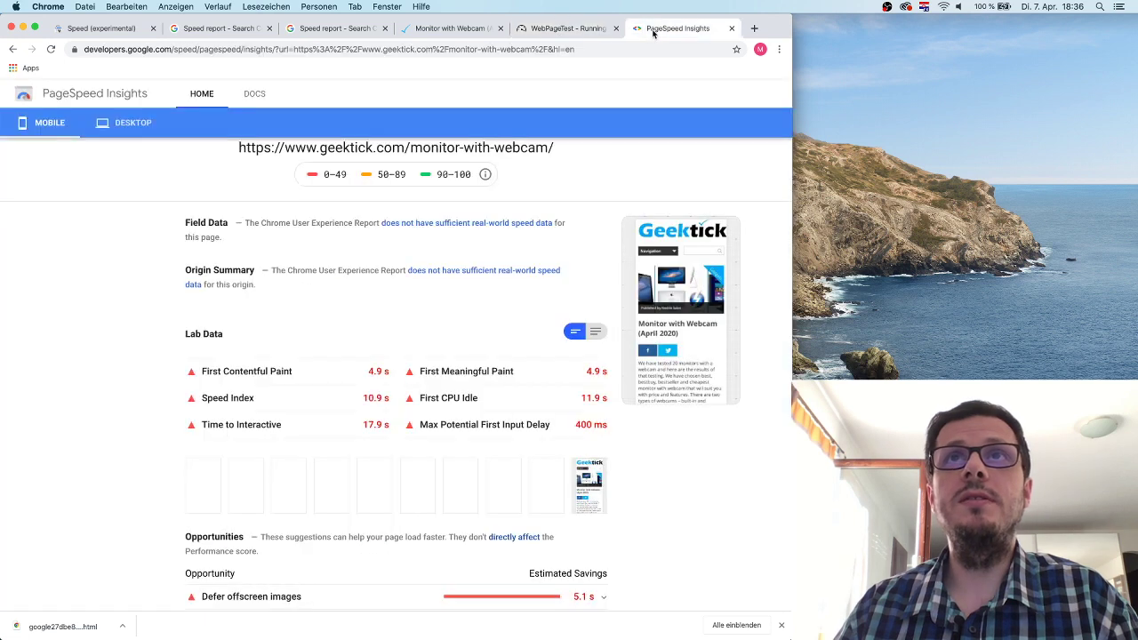
# Scroll through the score-13 results, then bring up the Monitor with Webcam page in DevTools.
pyautogui.scroll(4, 489, 273)
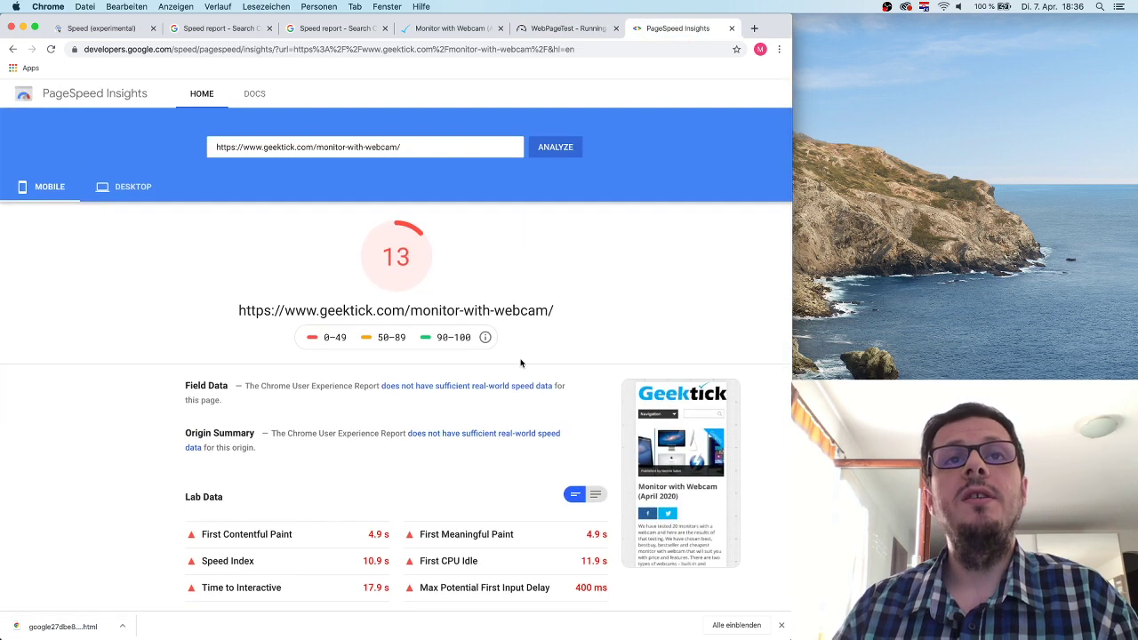
pyautogui.scroll(-1, 527, 371)
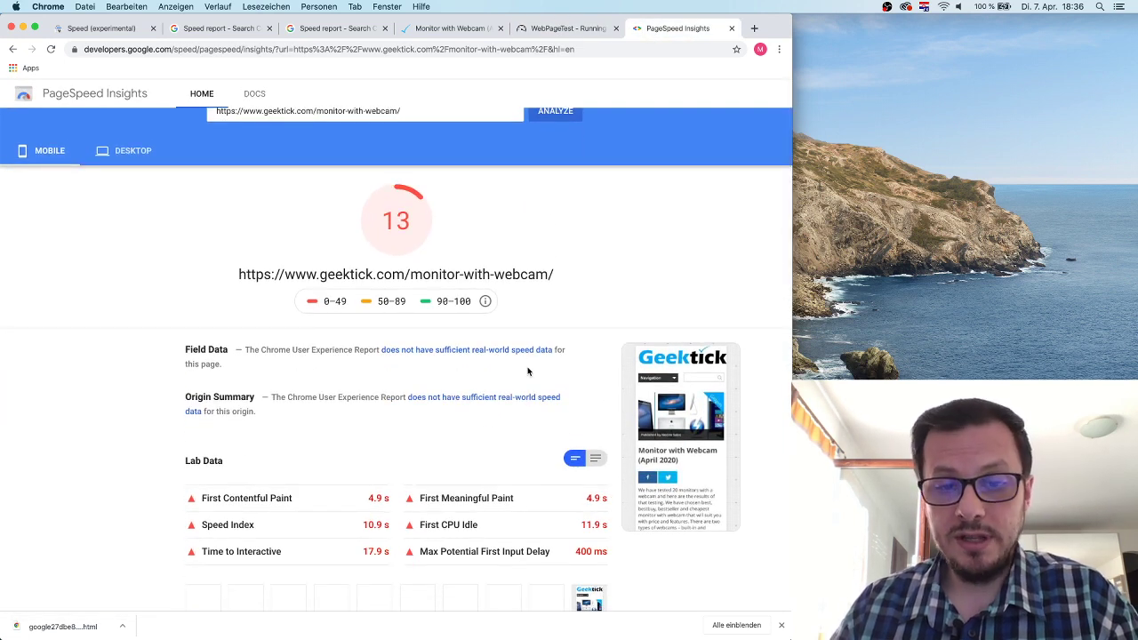
pyautogui.scroll(-5, 495, 461)
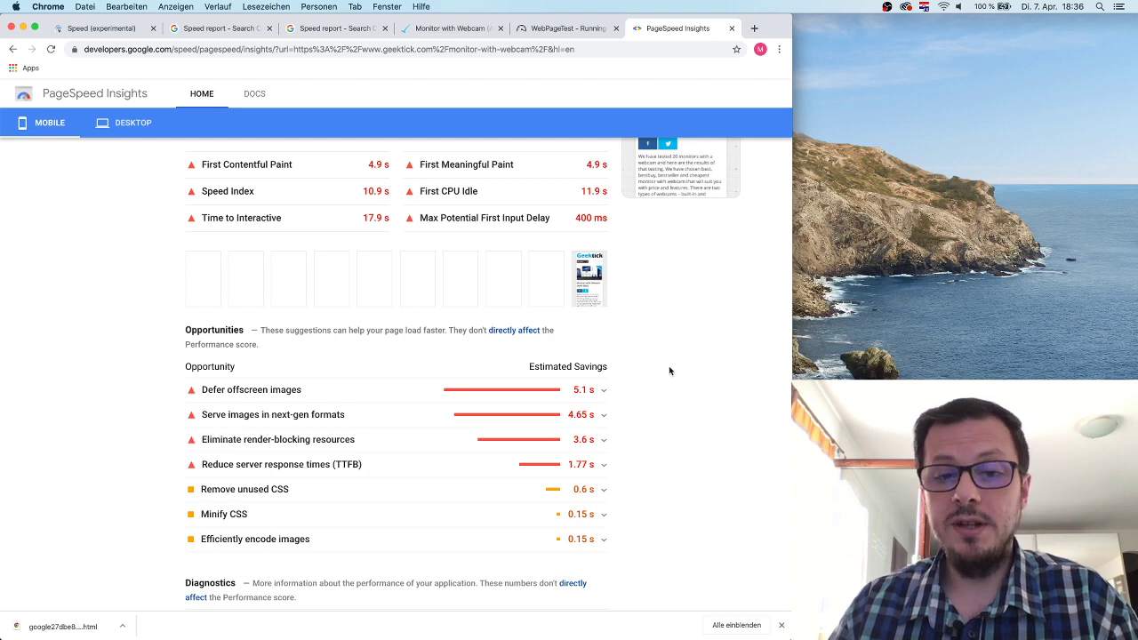
pyautogui.scroll(10, 666, 246)
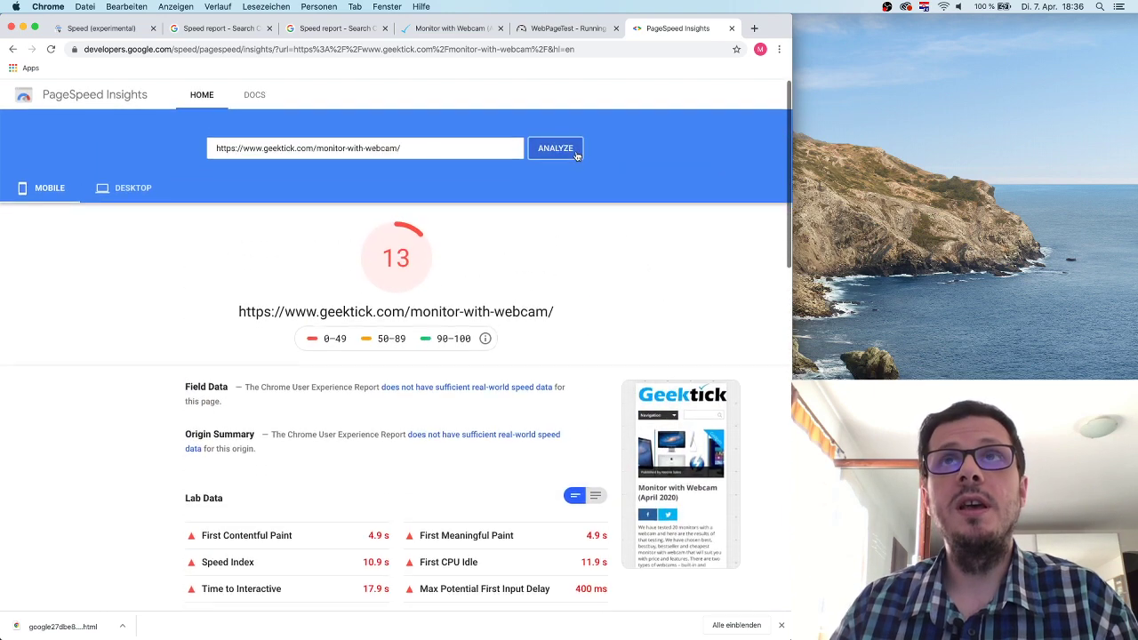
pyautogui.click(451, 29)
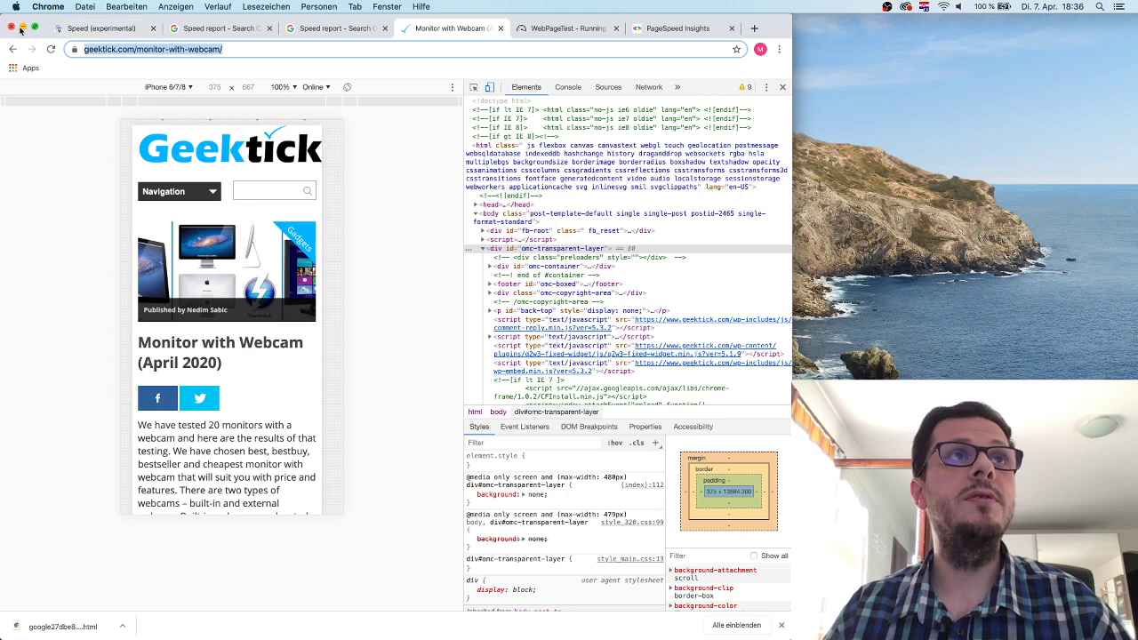
pyautogui.press('super+grave')
# Open a new tab, load the pasted webcam article address, and try the Lighthouse extension.
pyautogui.click(342, 28)
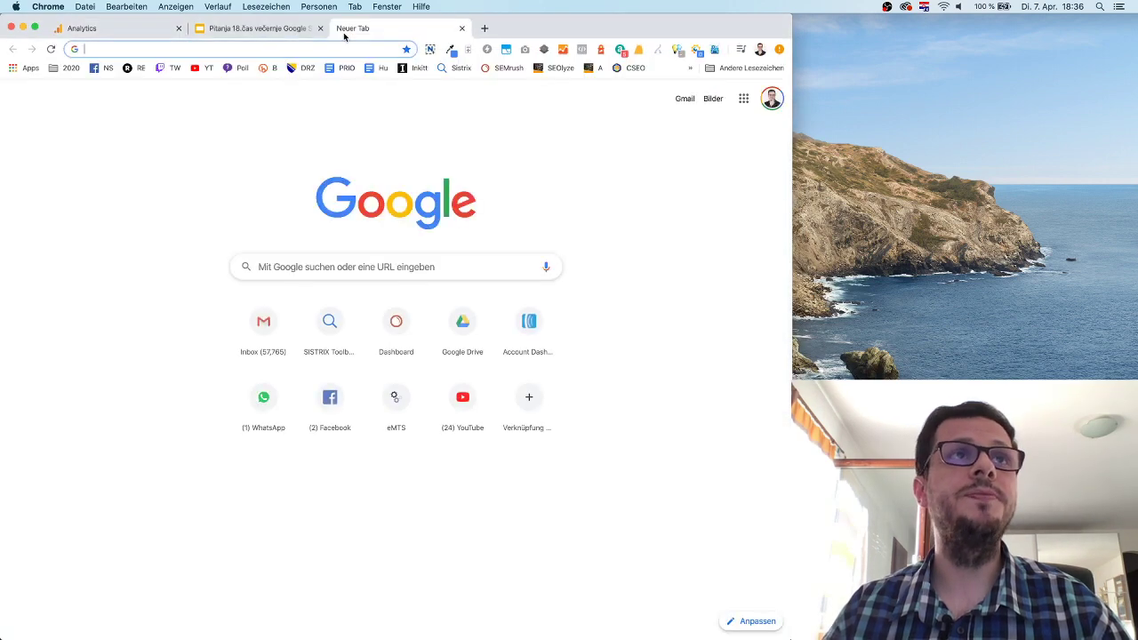
pyautogui.write('geektick.com/monitor-with-webcam/')
pyautogui.press('Return')
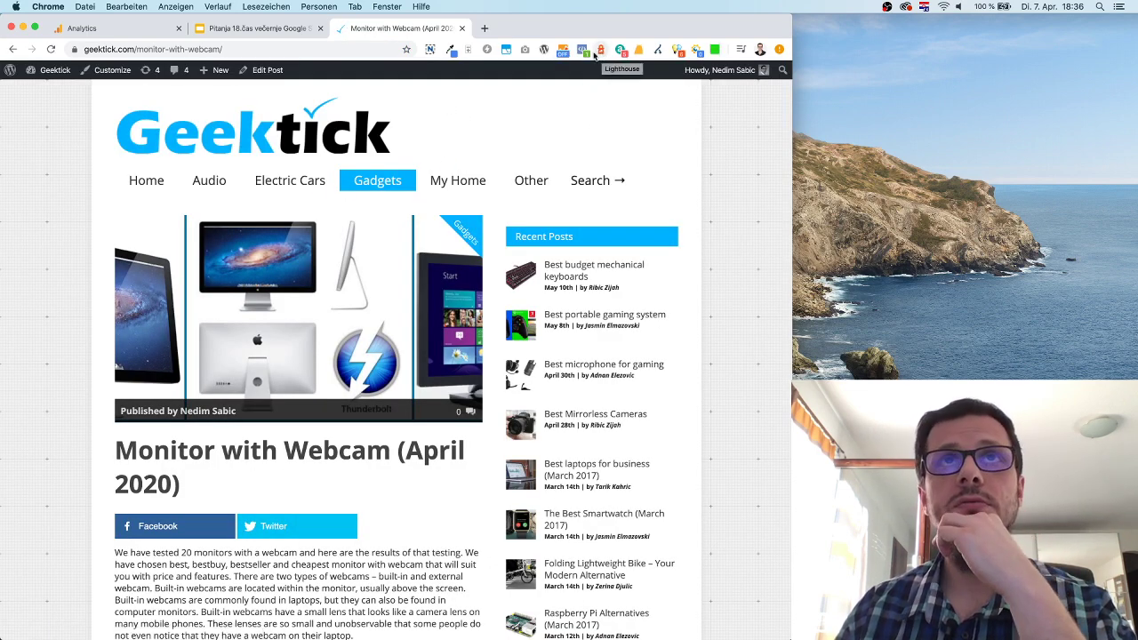
pyautogui.click(485, 29)
# Search 'lighthouse speed chorome plugin', open the Lighthouse developer page, copy its address, and return.
pyautogui.write('ligh')
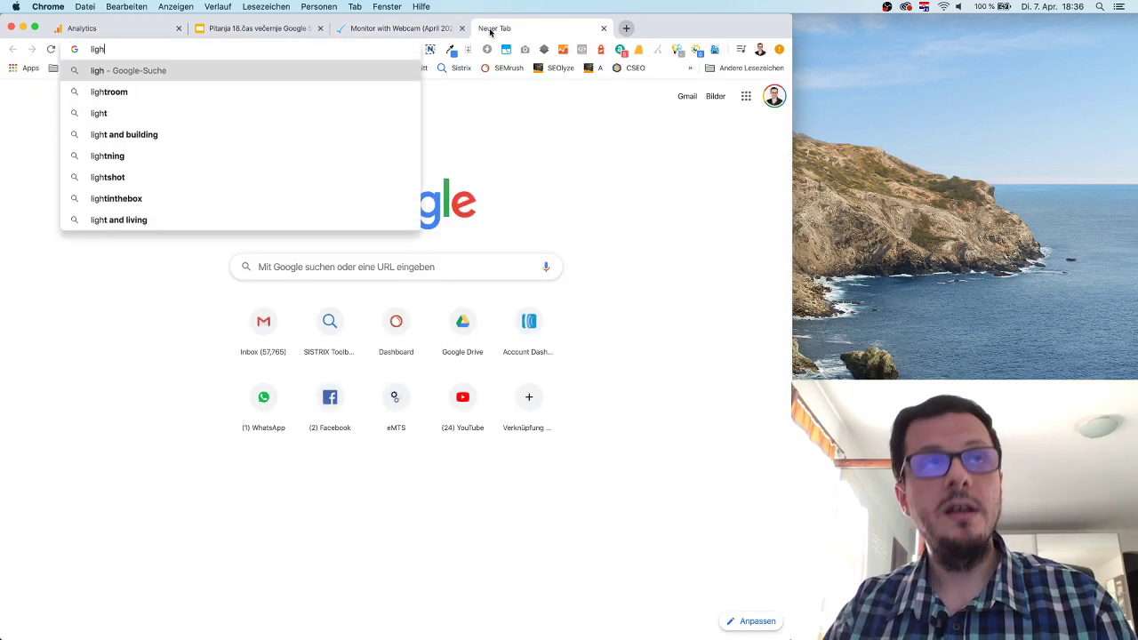
pyautogui.write('thouse s')
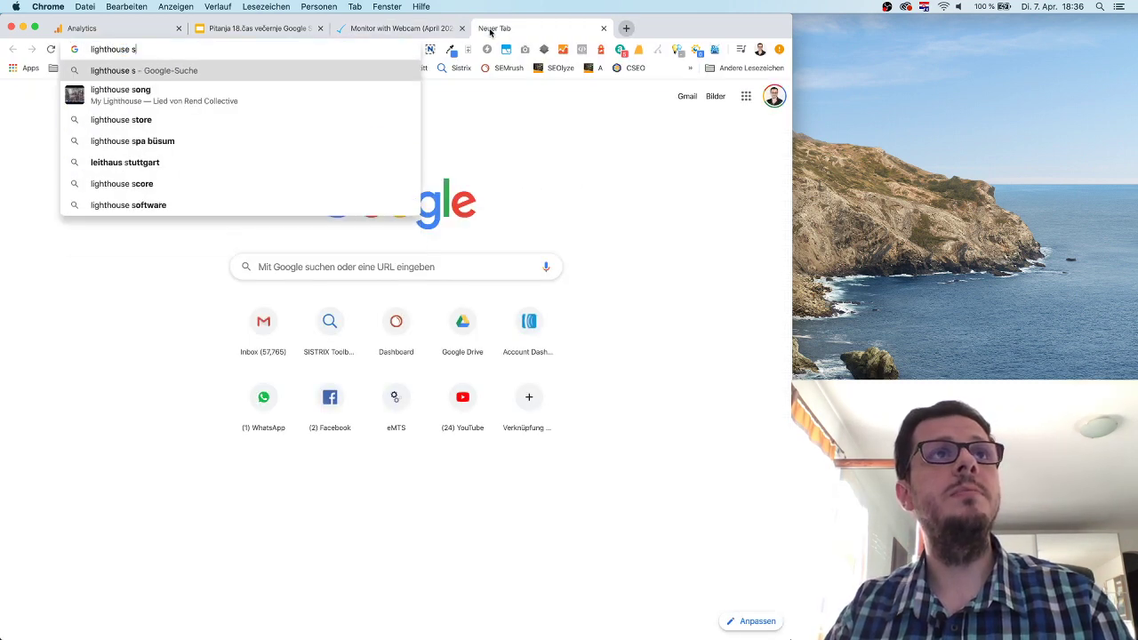
pyautogui.write('peed cho')
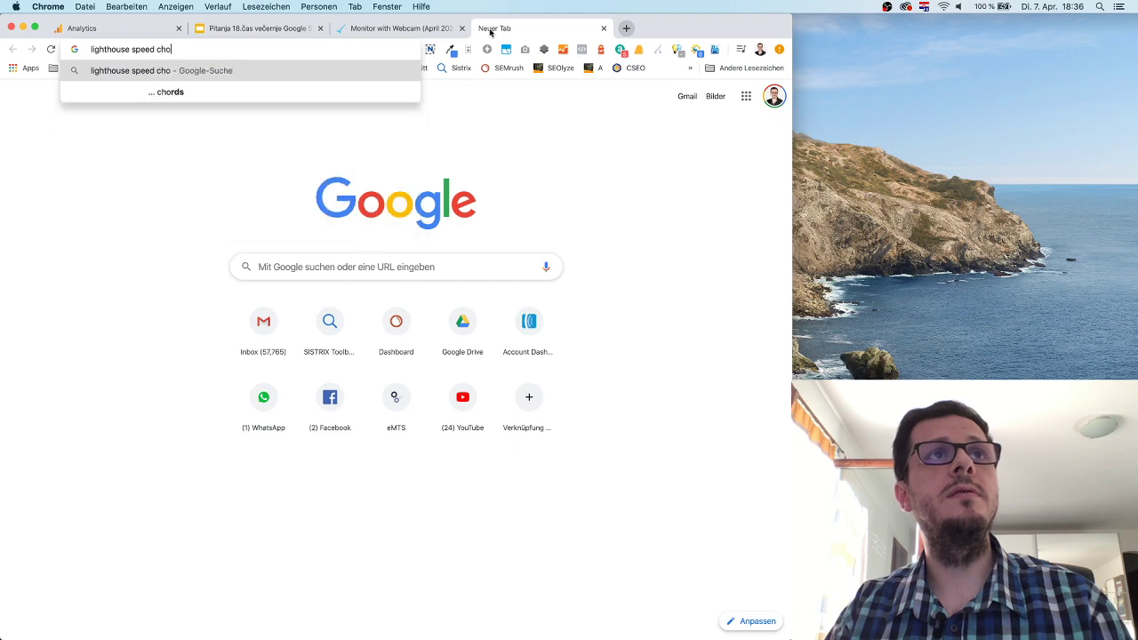
pyautogui.press('BackSpace')
pyautogui.write('rome plugin')
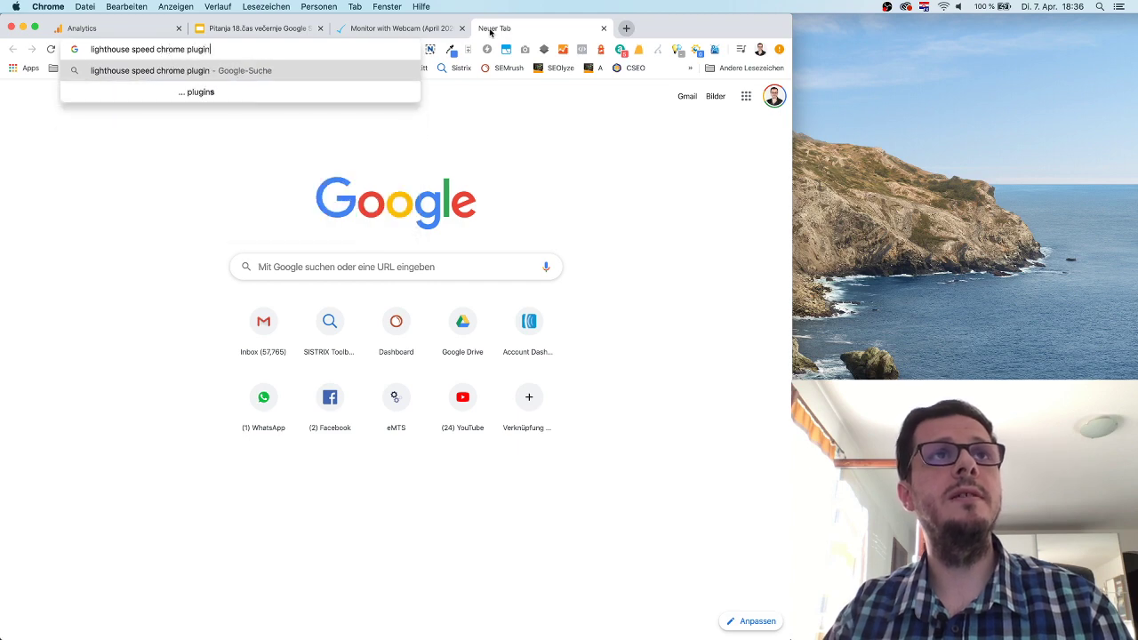
pyautogui.press('Return')
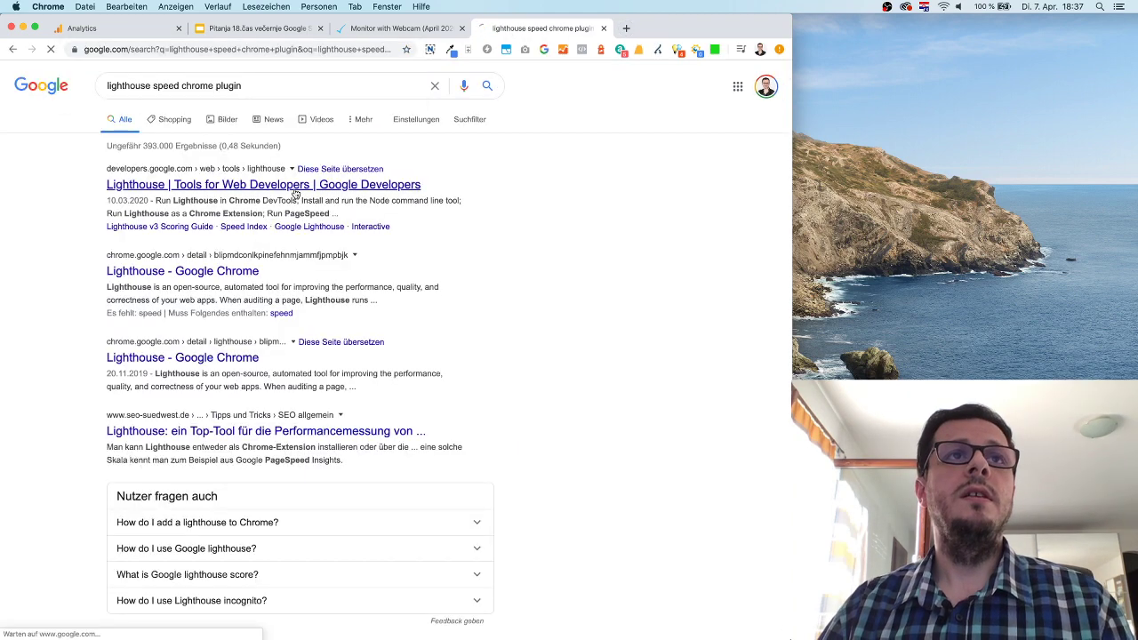
pyautogui.click(296, 187)
pyautogui.click(245, 50)
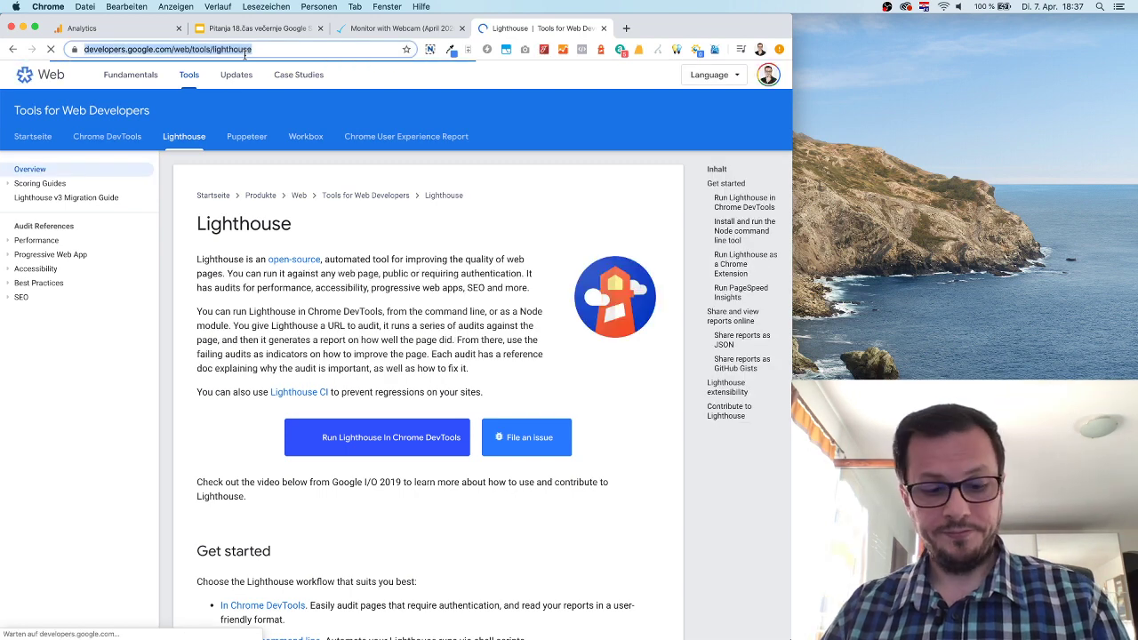
pyautogui.press('super+Tab')
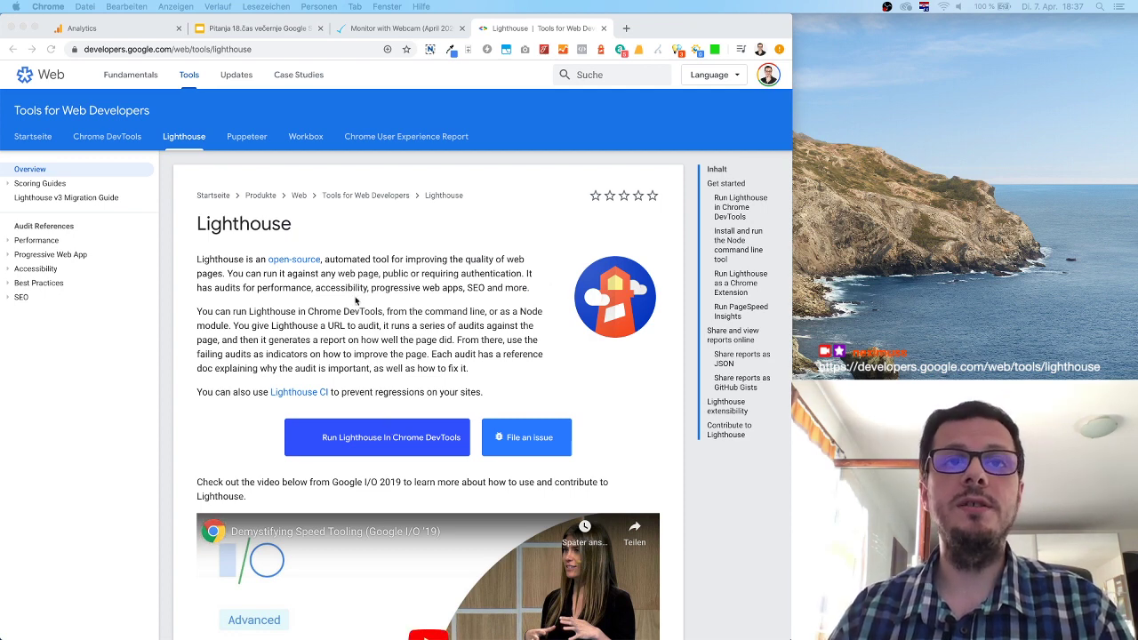
pyautogui.click(400, 27)
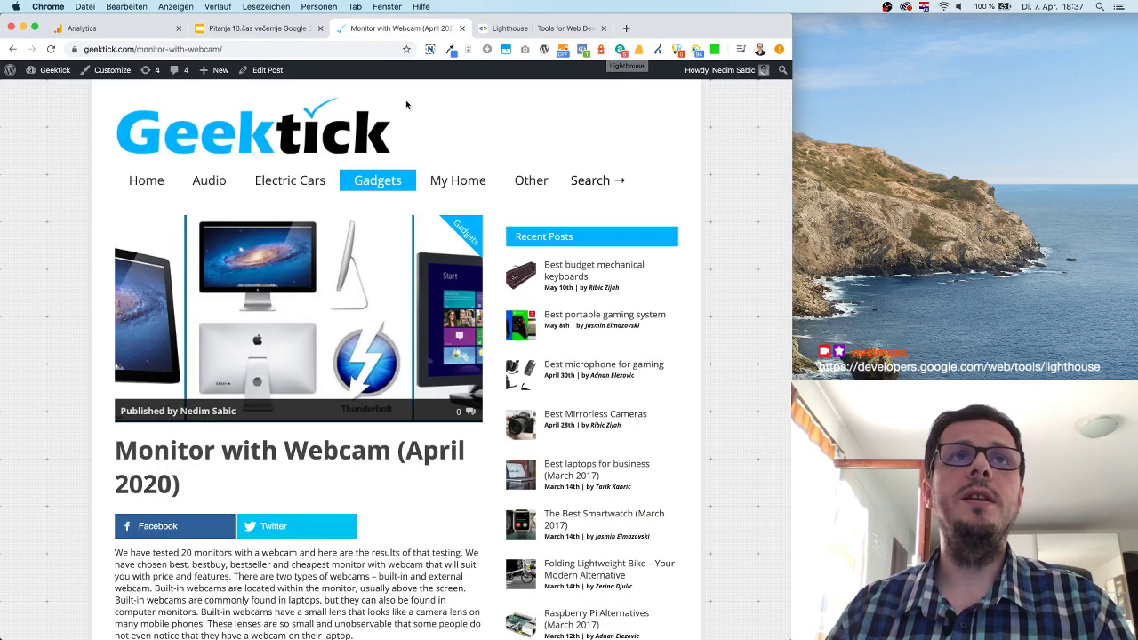
# Generate a Lighthouse extension report for geektick.com/monitor-with-webcam in the Report Viewer.
pyautogui.click(601, 51)
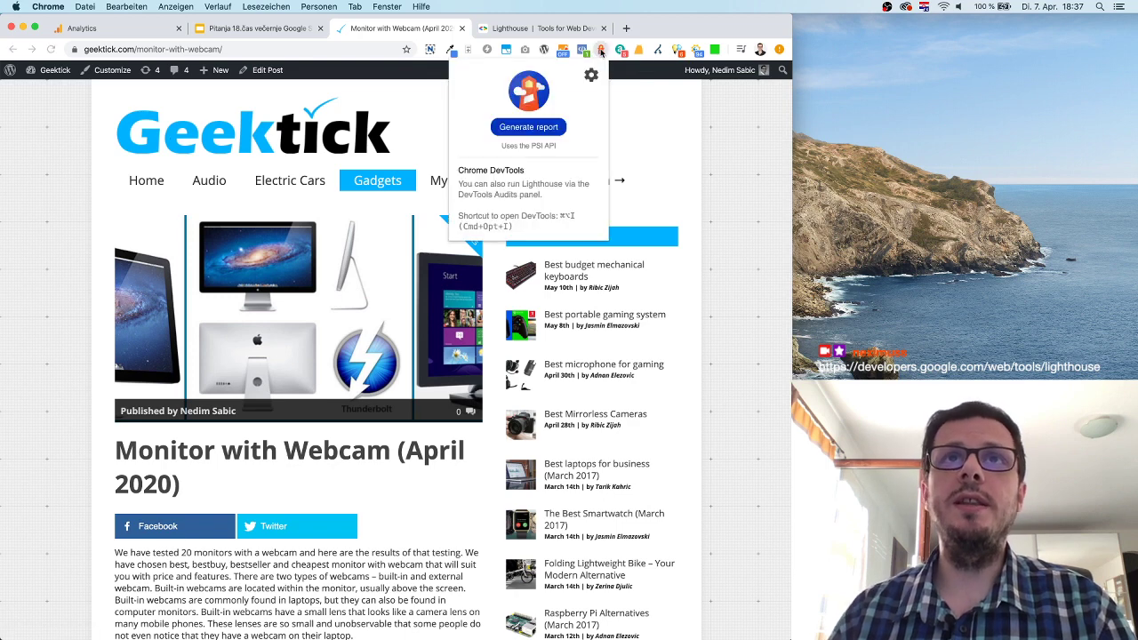
pyautogui.click(531, 128)
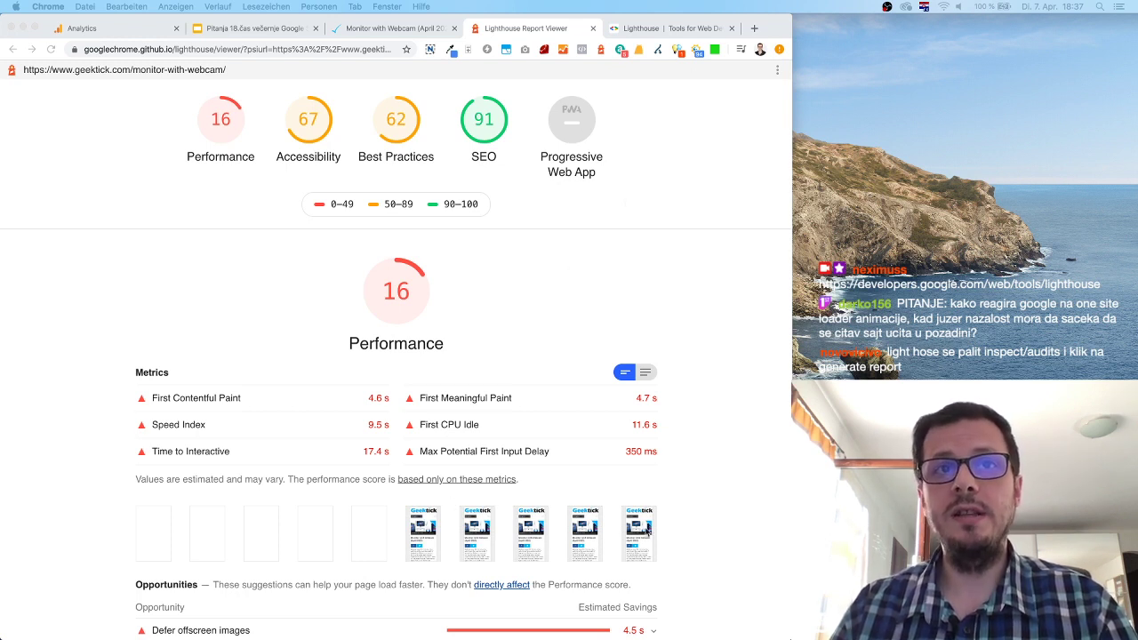
# Scroll through the Lighthouse report's Performance, Best Practices, SEO and Progressive Web App findings.
pyautogui.scroll(-10, 644, 451)
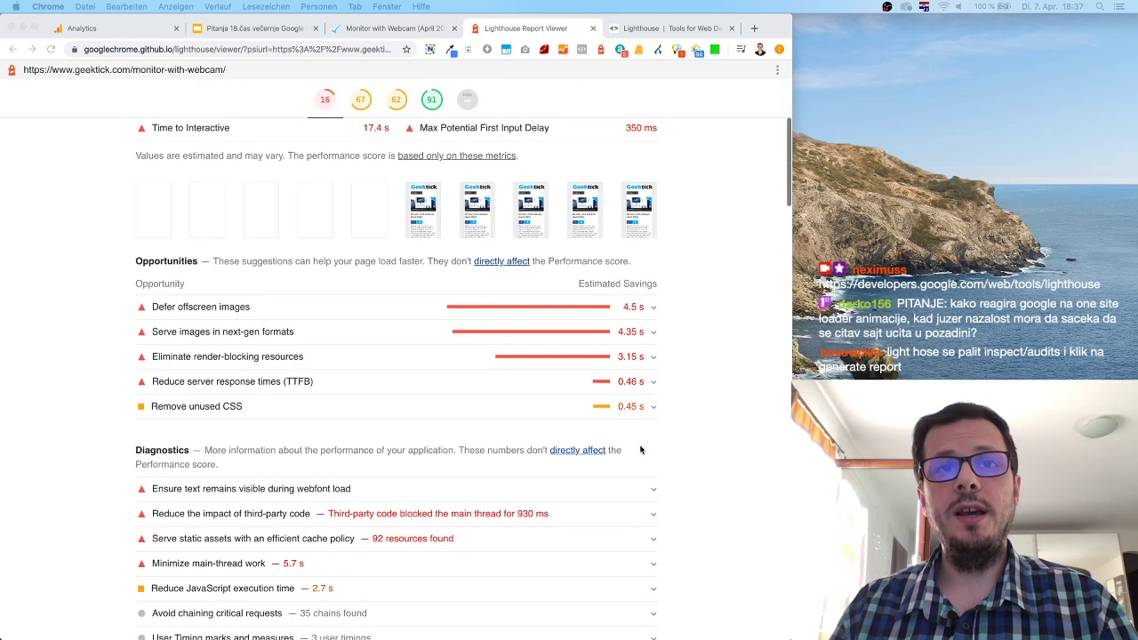
pyautogui.scroll(-20, 640, 450)
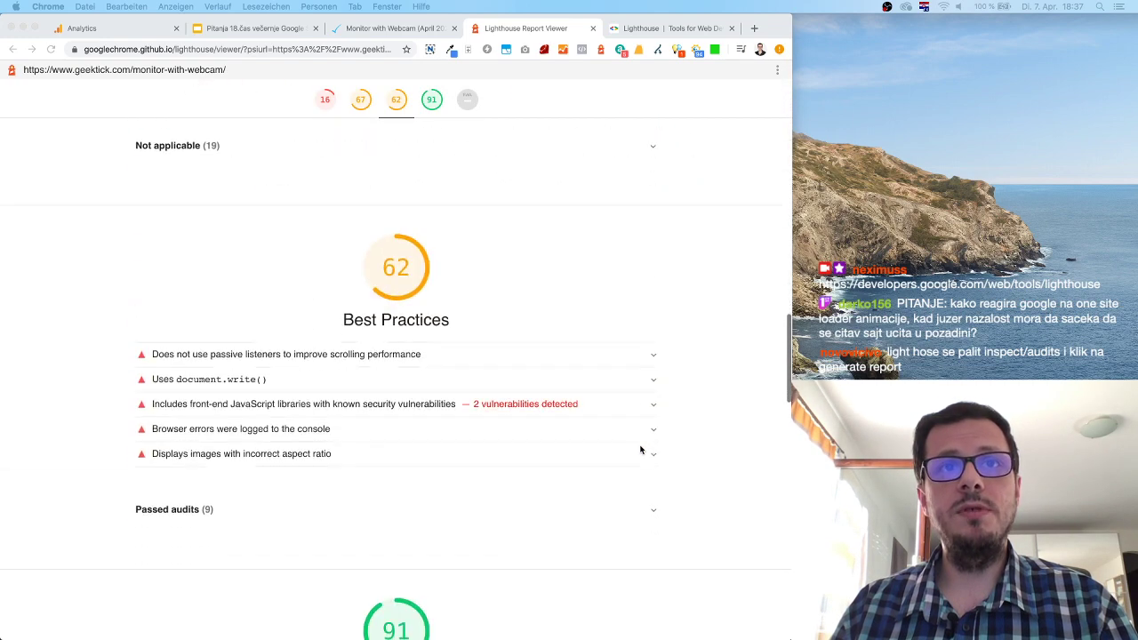
pyautogui.scroll(2, 640, 449)
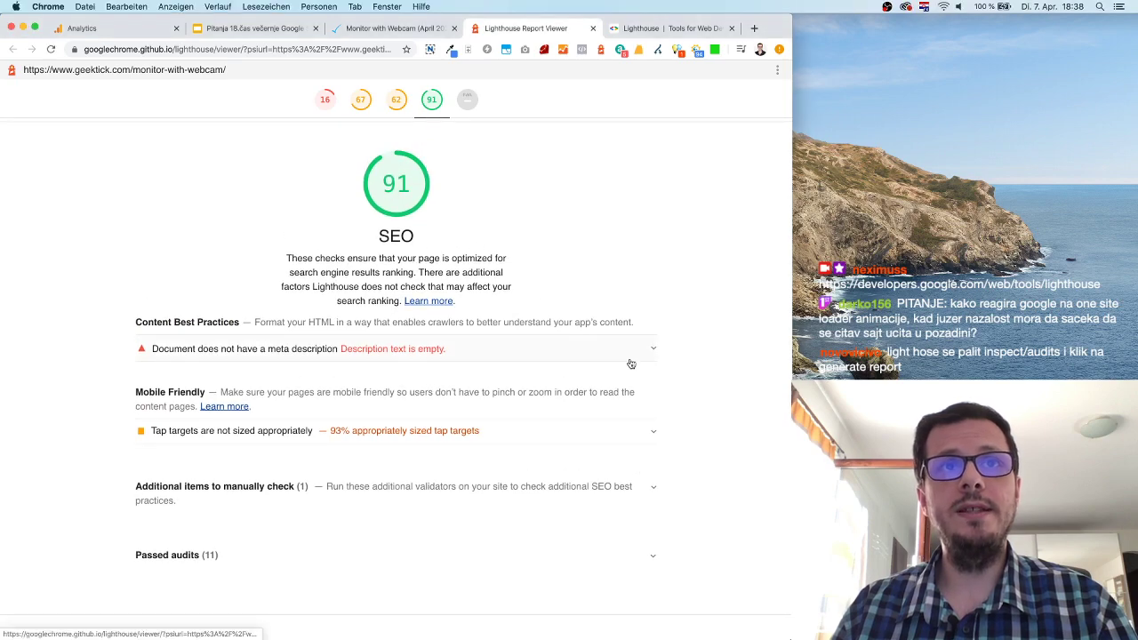
pyautogui.scroll(-3, 630, 364)
pyautogui.scroll(-15, 631, 363)
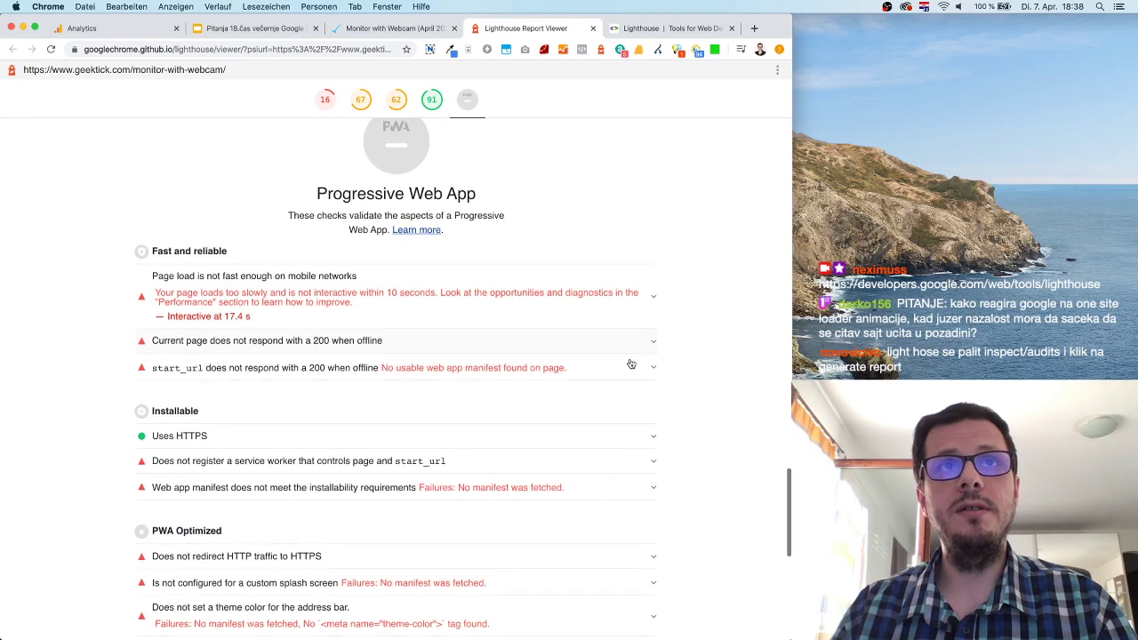
pyautogui.scroll(10, 630, 364)
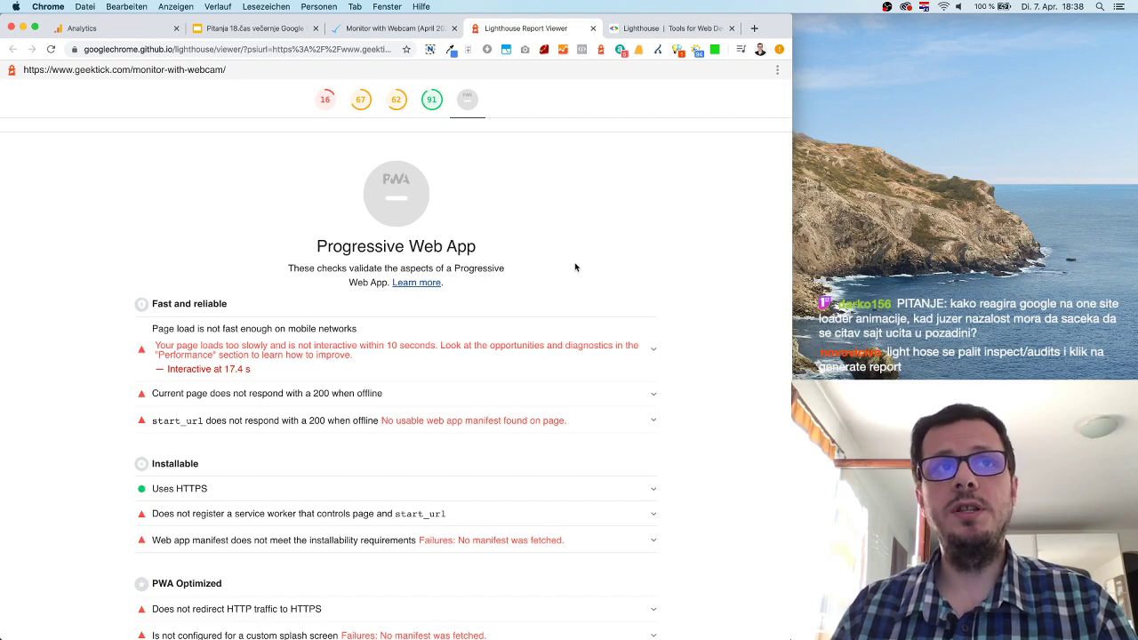
pyautogui.scroll(-5, 582, 268)
pyautogui.scroll(-3, 581, 268)
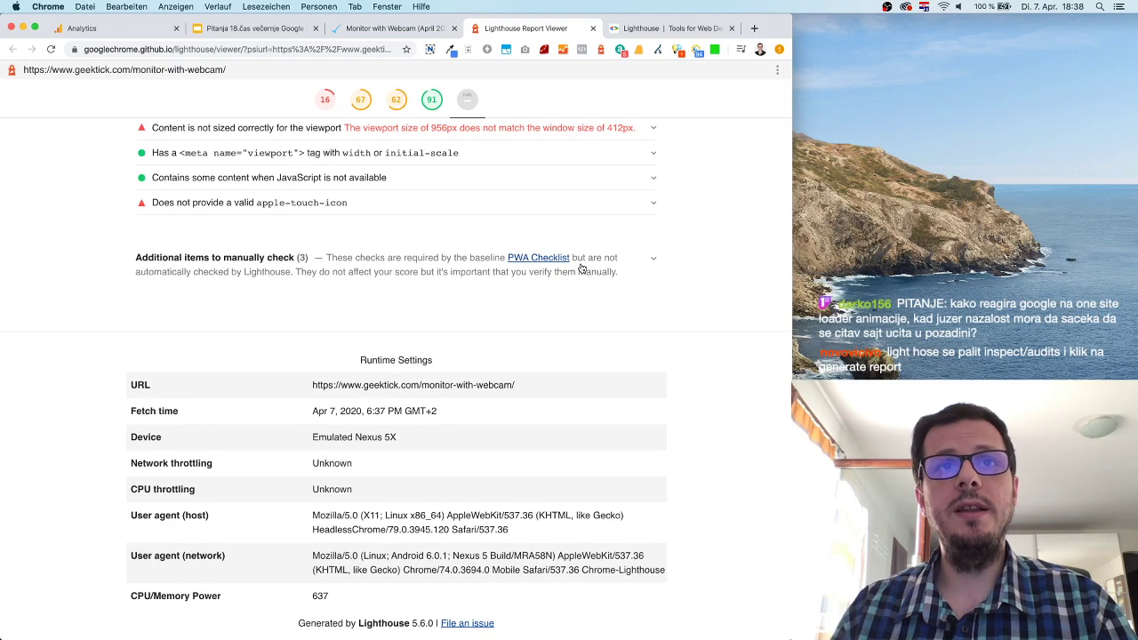
pyautogui.scroll(20, 581, 267)
pyautogui.scroll(10, 581, 267)
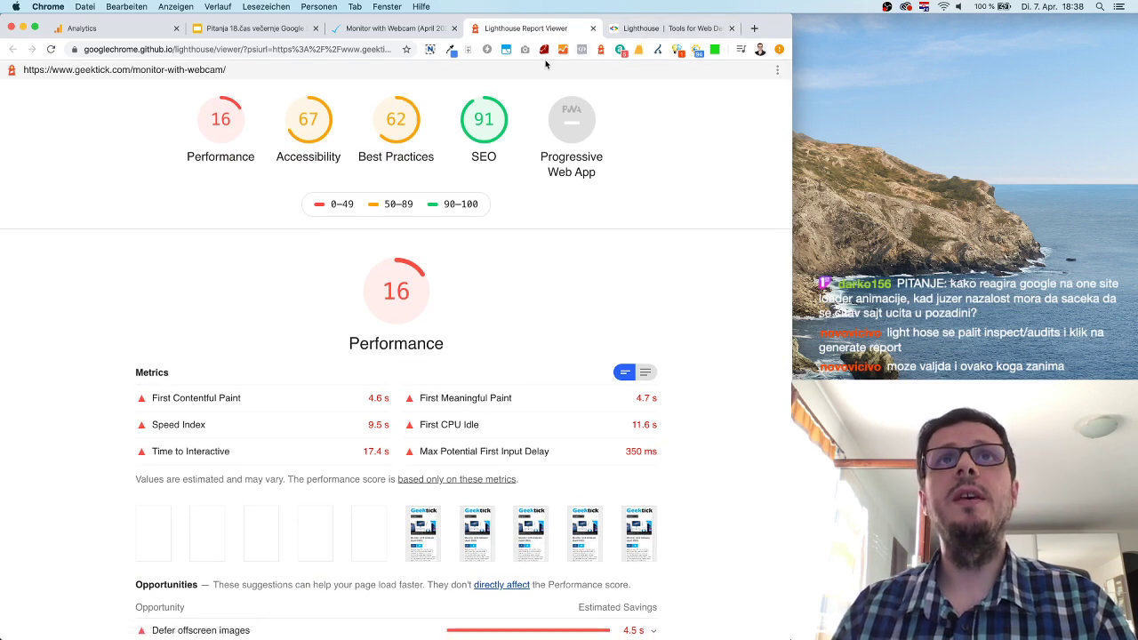
# Cycle through the open Chrome tabs and settle on the Monitor with Webcam article.
pyautogui.click(672, 34)
pyautogui.click(524, 29)
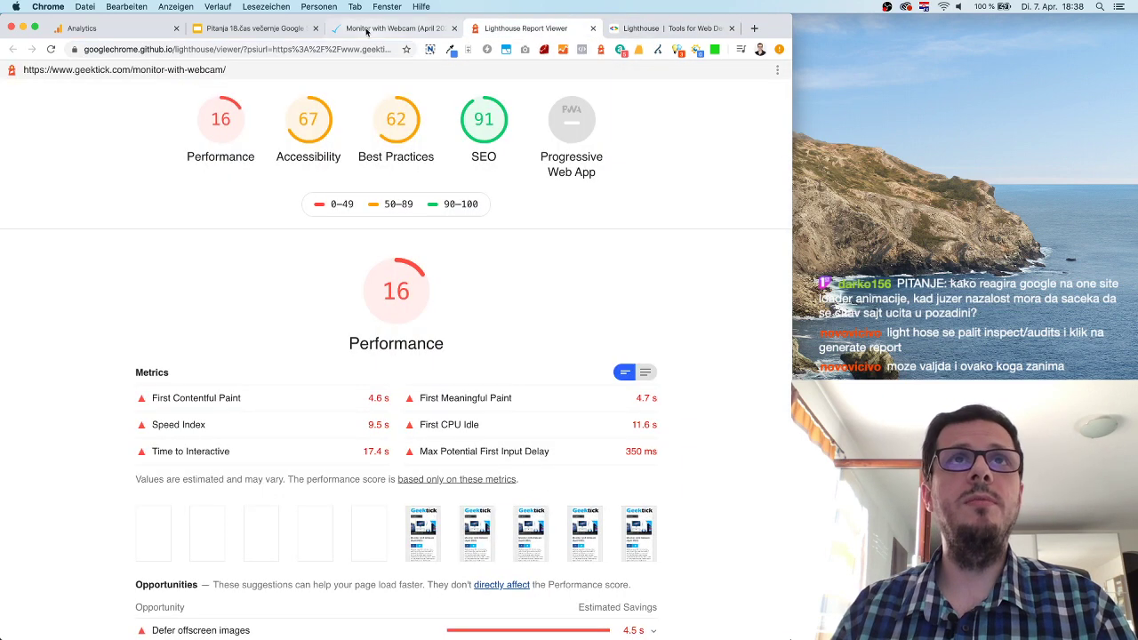
pyautogui.click(391, 28)
pyautogui.click(135, 31)
pyautogui.click(392, 28)
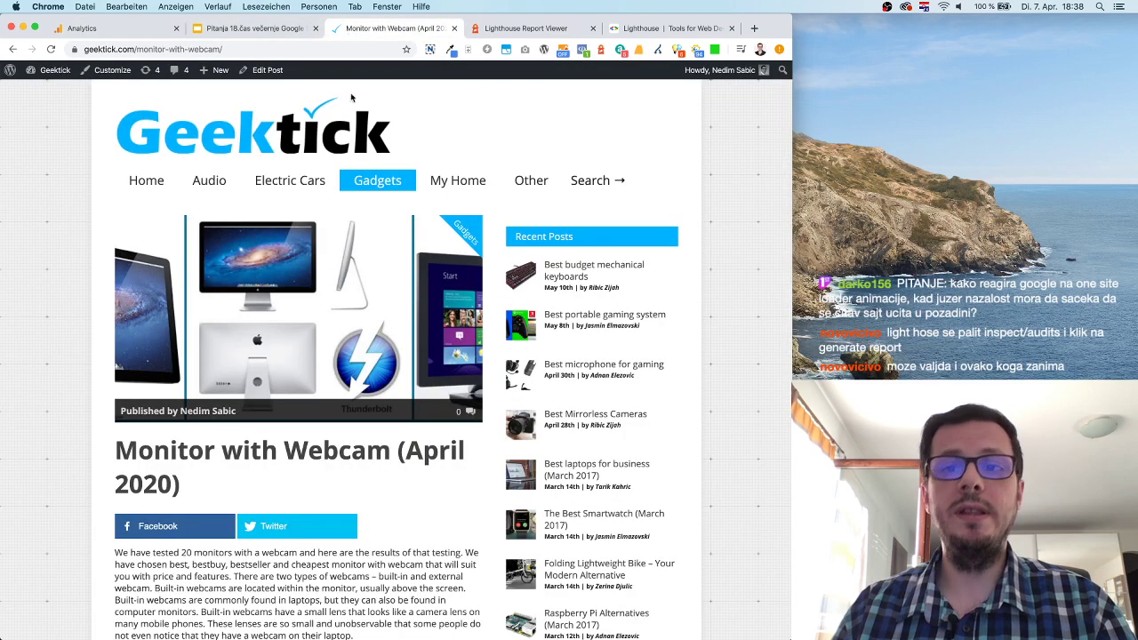
# Bring Chrome's other window forward and show its Search Console page for the mobile FID longer than 300 ms issue.
pyautogui.press('super+grave')
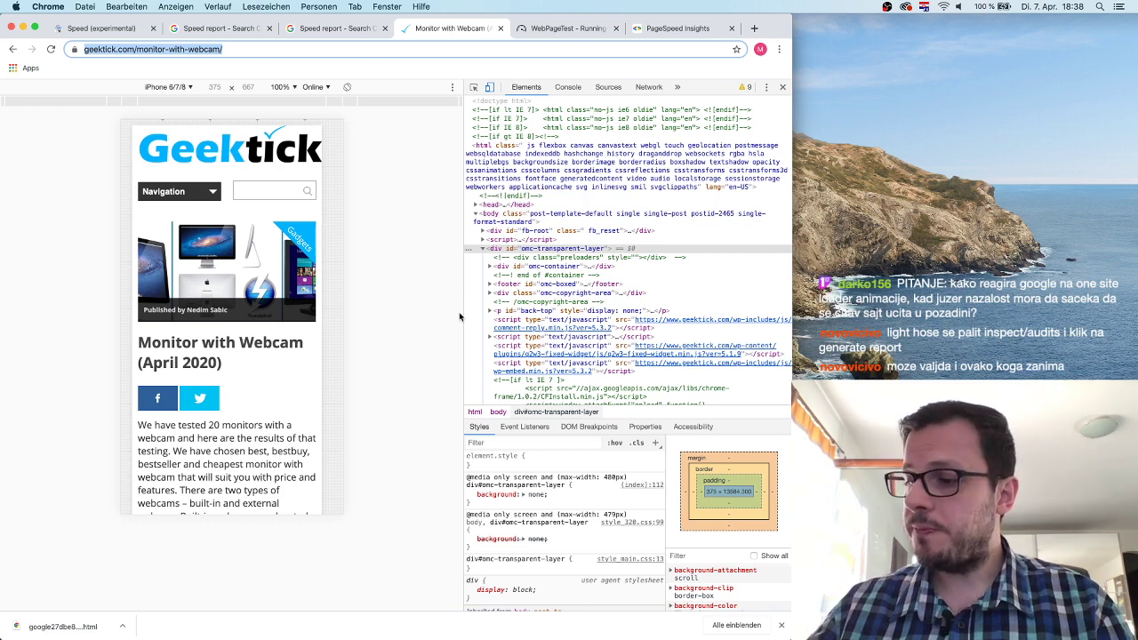
pyautogui.click(130, 31)
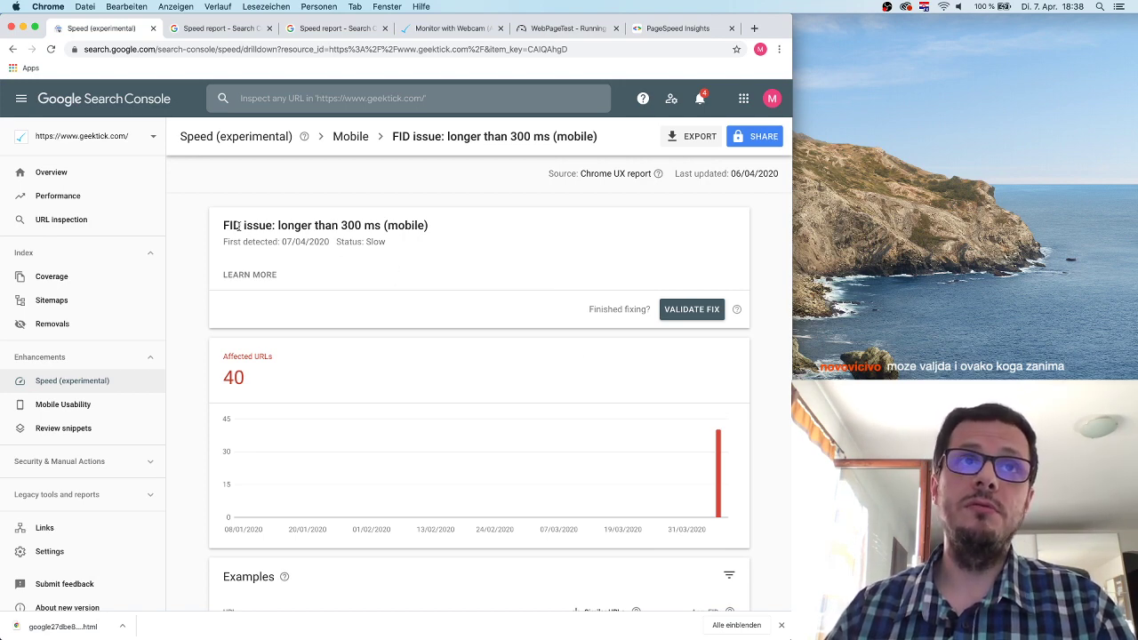
# Check the still-waiting WebPageTest run and dismiss the downloads bar.
pyautogui.moveTo(223, 225); pyautogui.dragTo(427, 224)
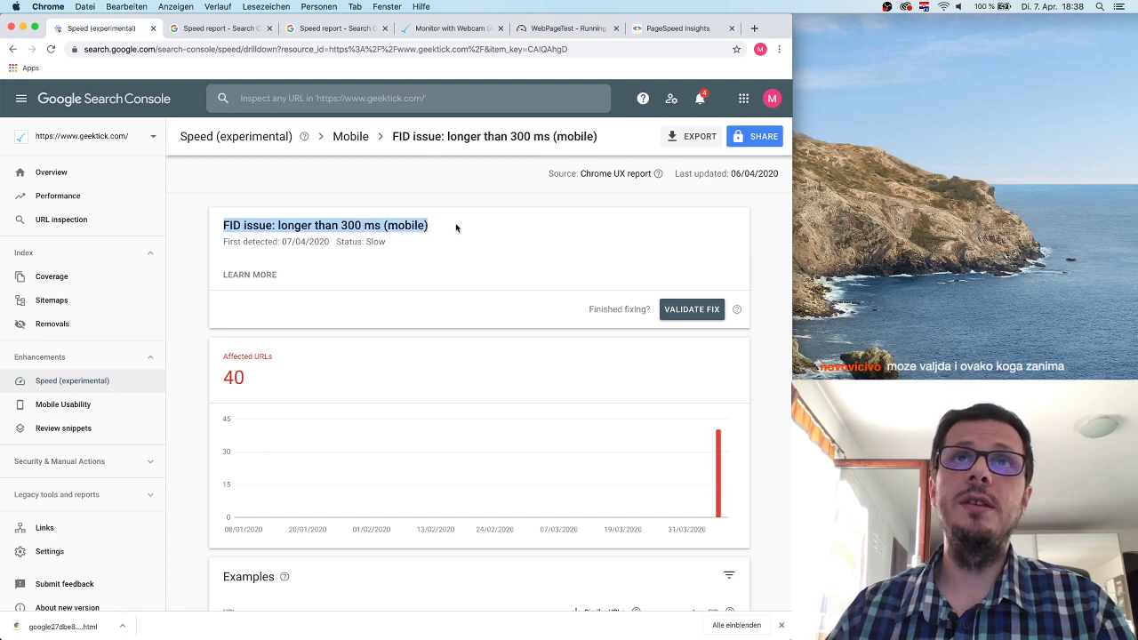
pyautogui.click(478, 204)
pyautogui.click(546, 26)
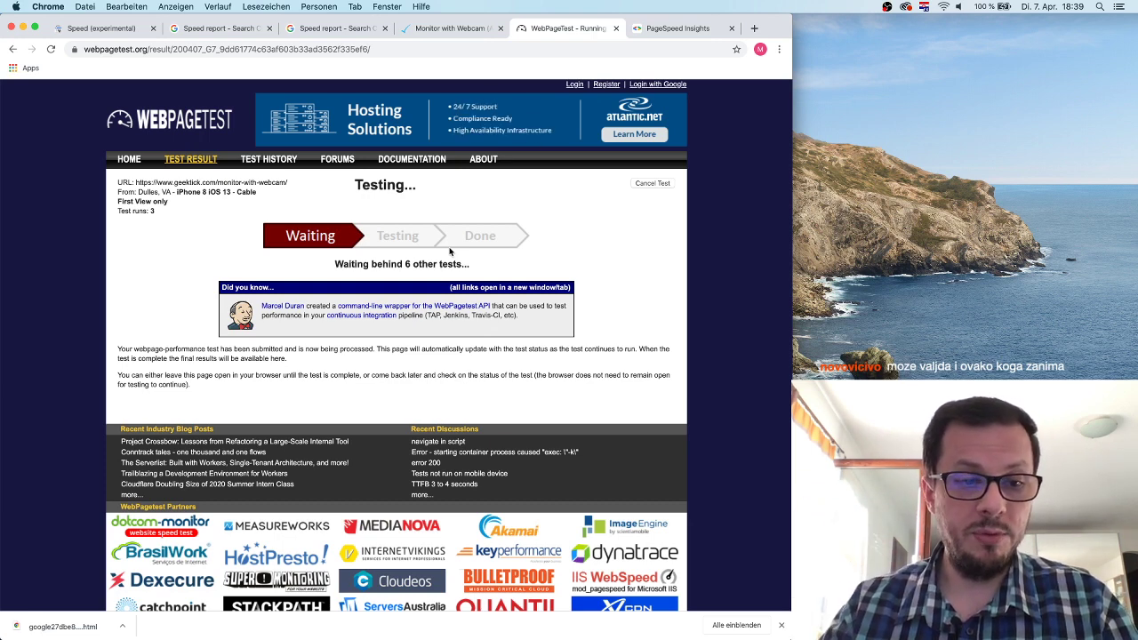
pyautogui.click(781, 625)
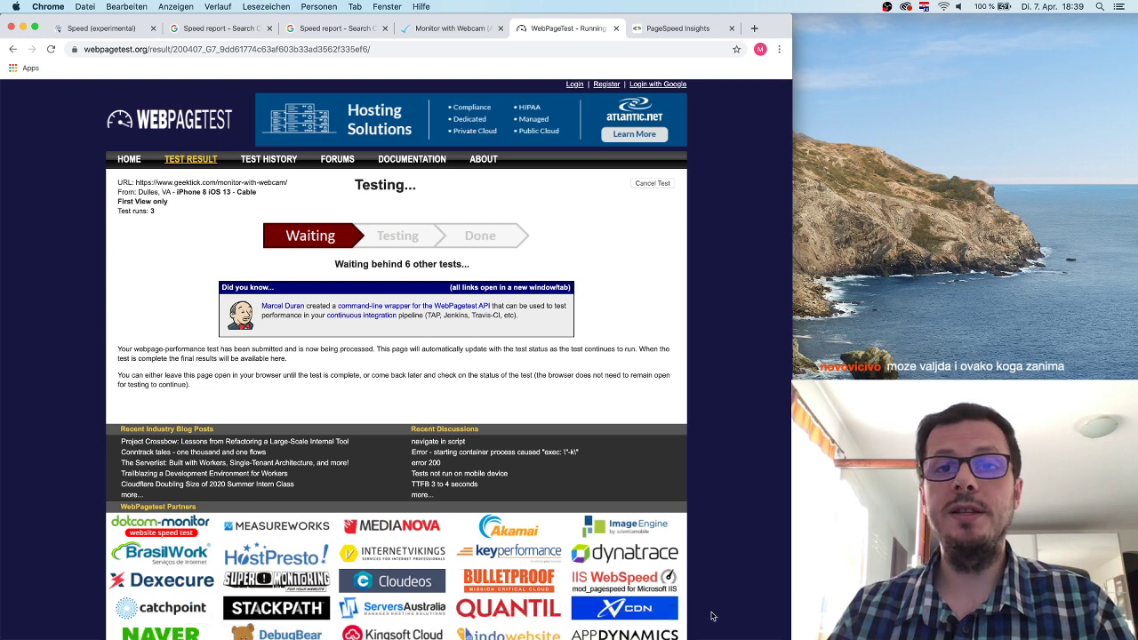
# Return to Search Console's Speed overview showing 40 slow mobile and desktop URLs.
pyautogui.click(120, 28)
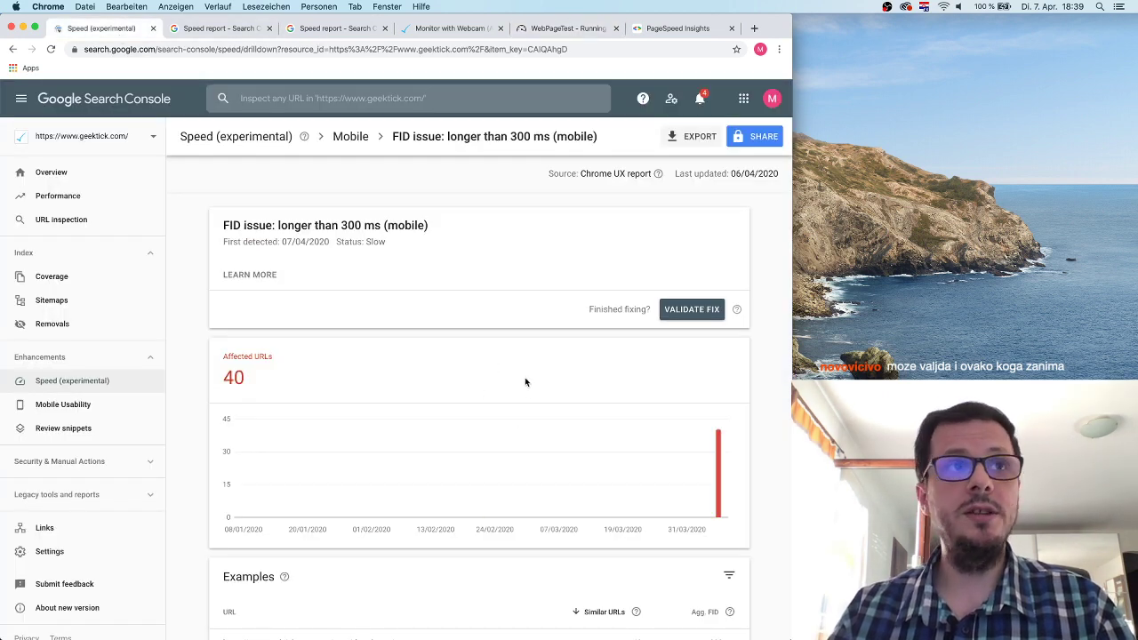
pyautogui.scroll(-1, 526, 381)
pyautogui.click(101, 380)
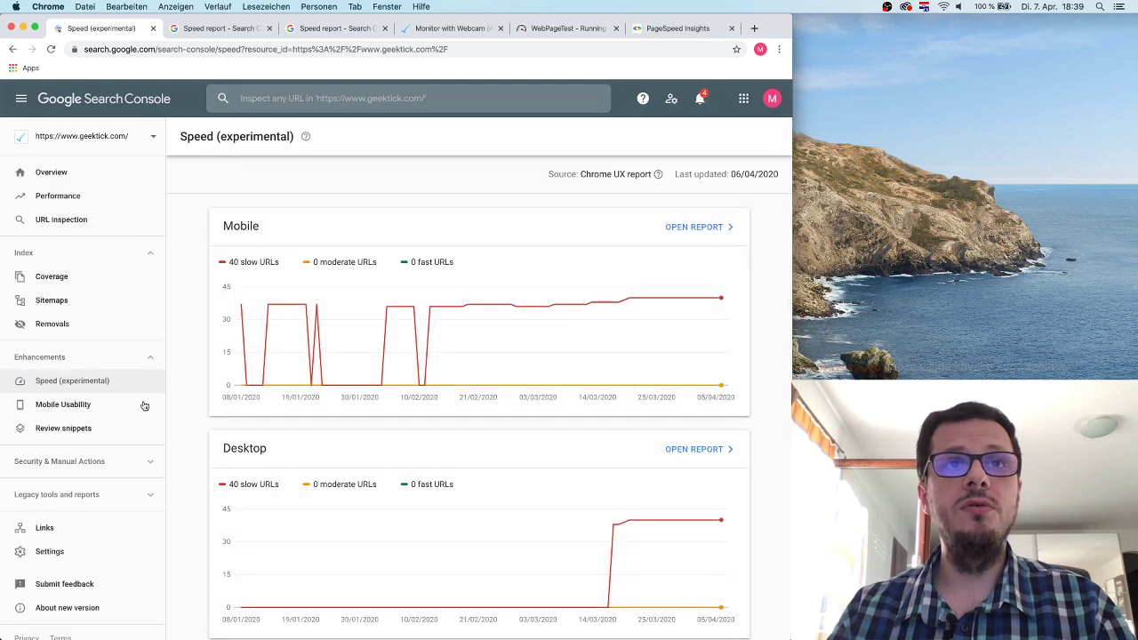
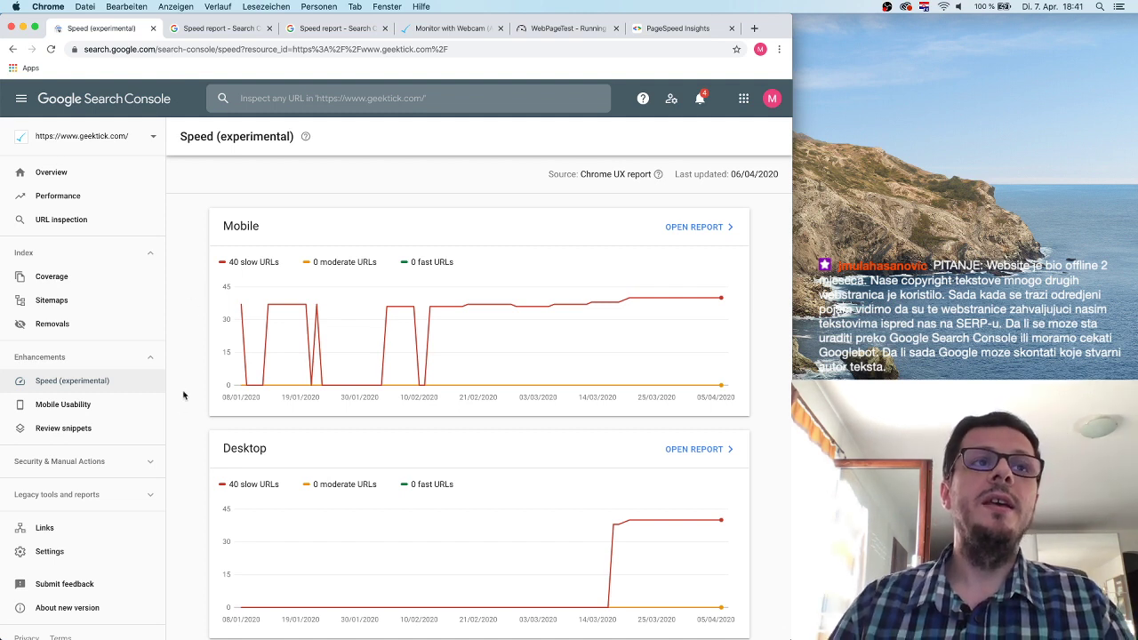
# Open geektick.com's Mobile Usability report, dismiss its info popup, and review the three error issues.
pyautogui.click(86, 407)
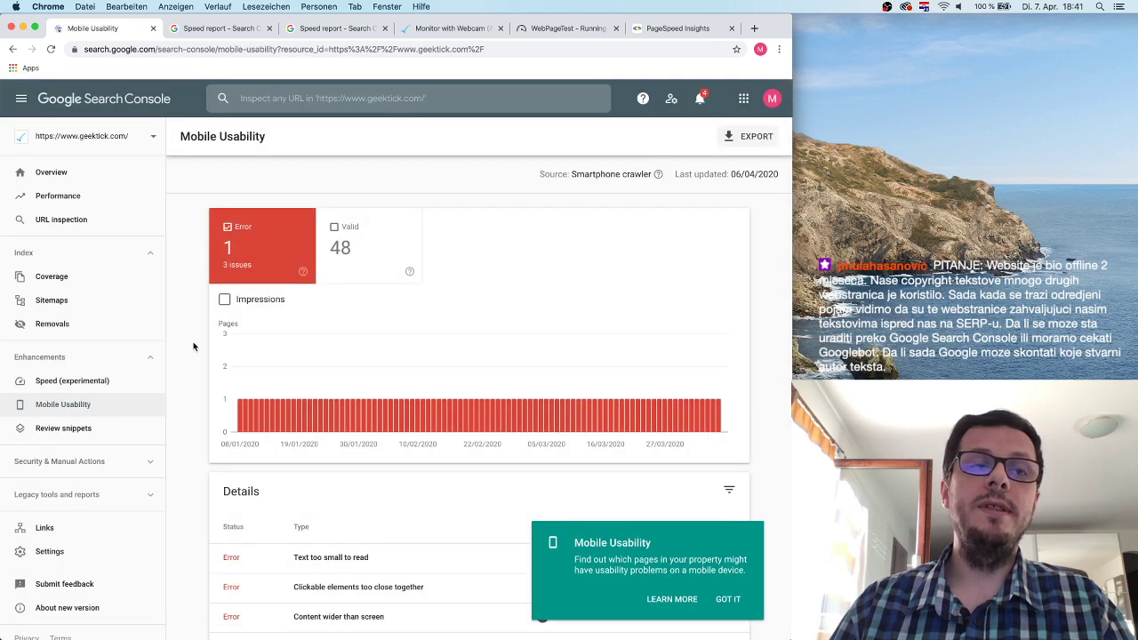
pyautogui.click(736, 603)
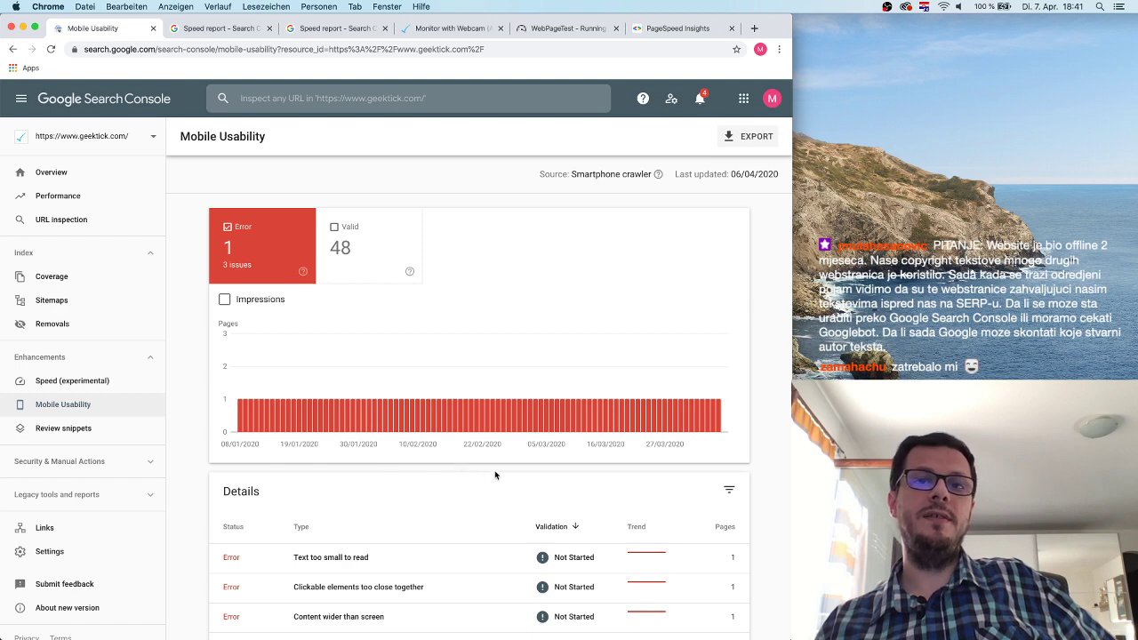
pyautogui.scroll(-2, 495, 476)
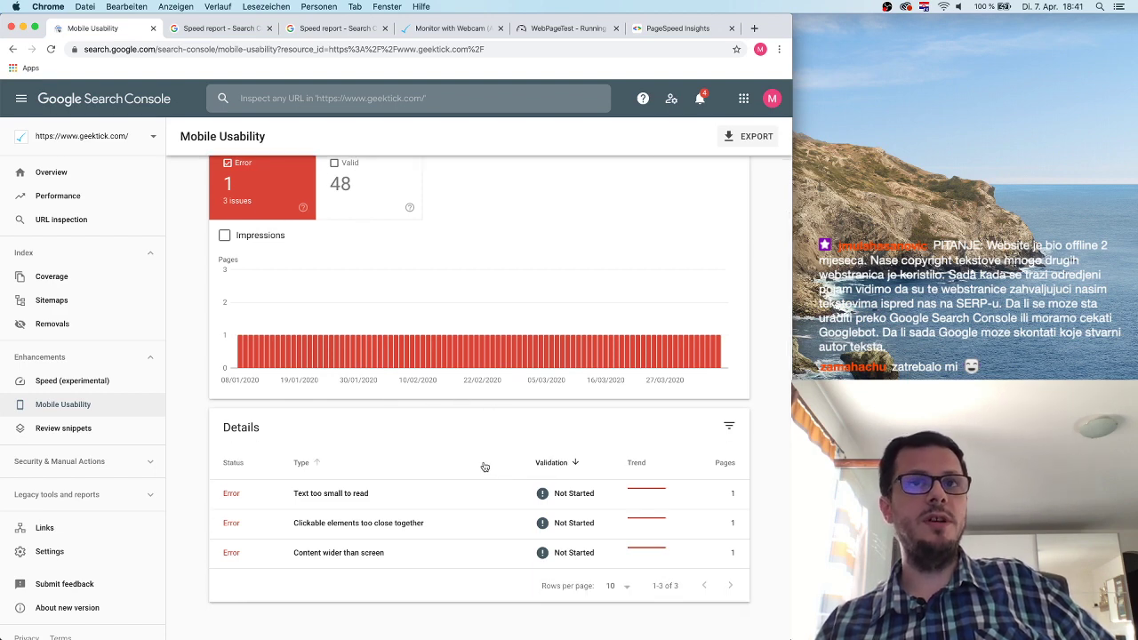
pyautogui.scroll(2, 485, 466)
pyautogui.scroll(-2, 484, 466)
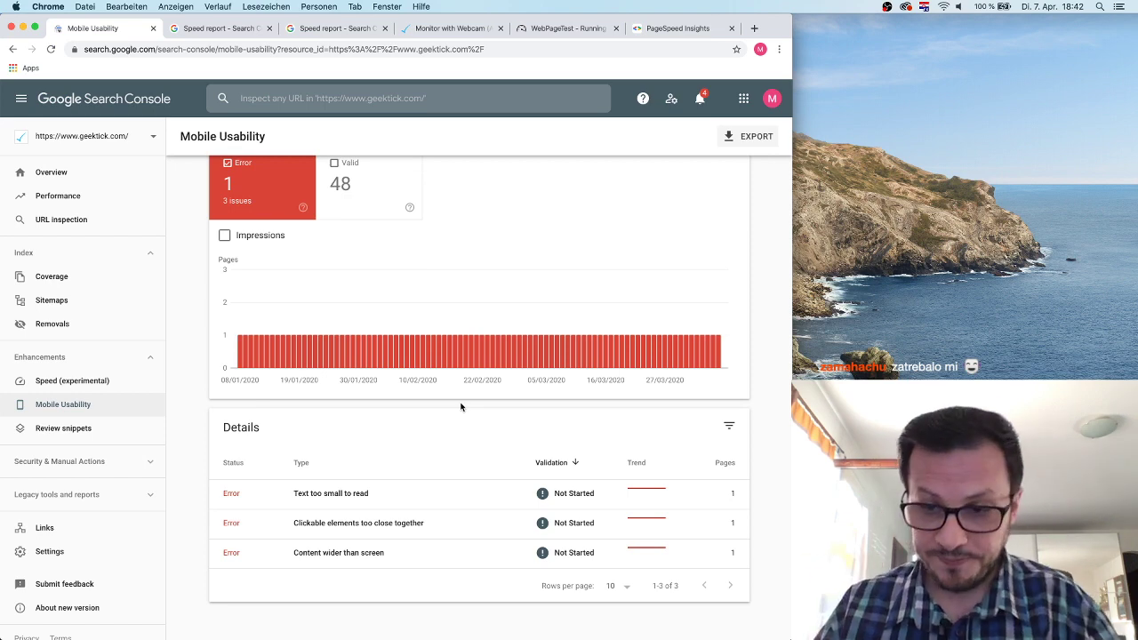
# Search Google for 'web developer chrome plugin' and open the Web Developer extension's store page.
pyautogui.click(22, 28)
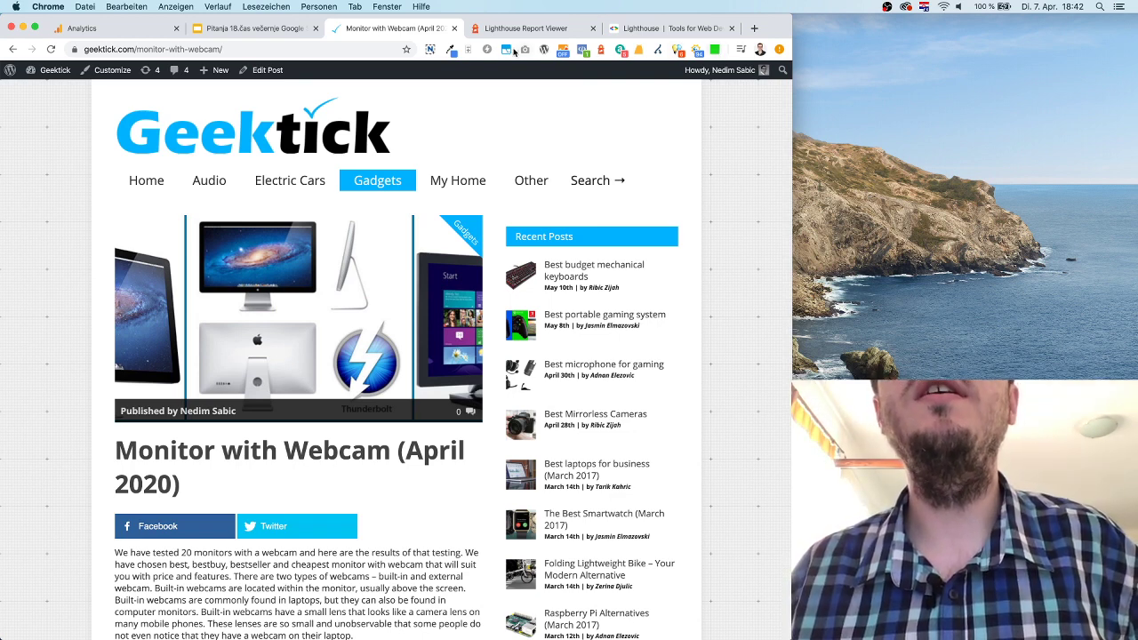
pyautogui.click(629, 29)
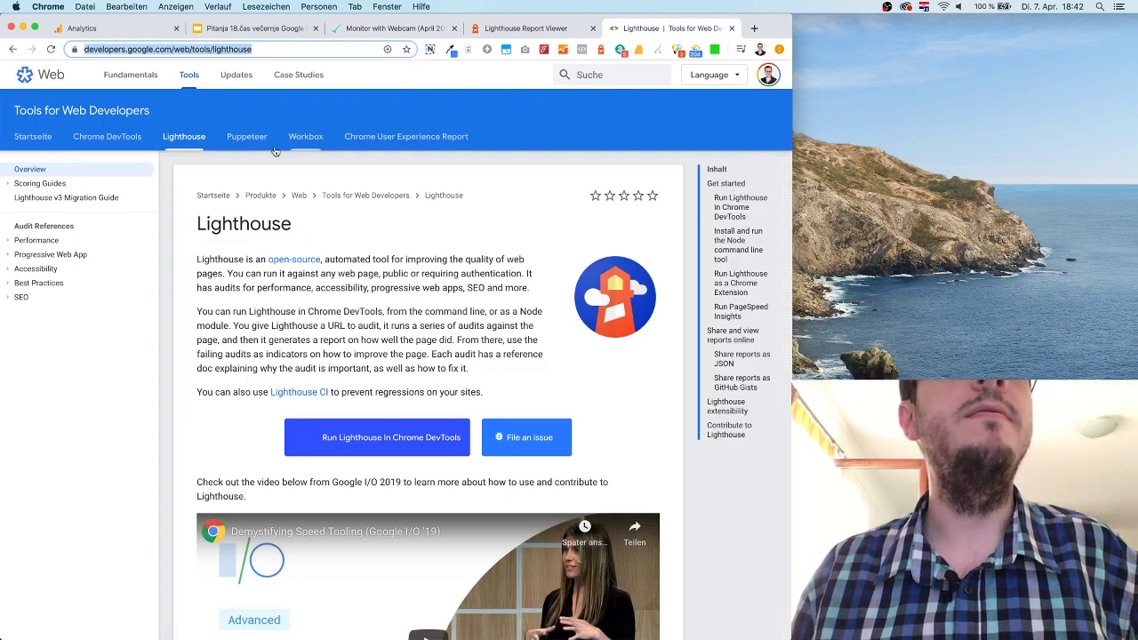
pyautogui.click(12, 49)
pyautogui.click(195, 86)
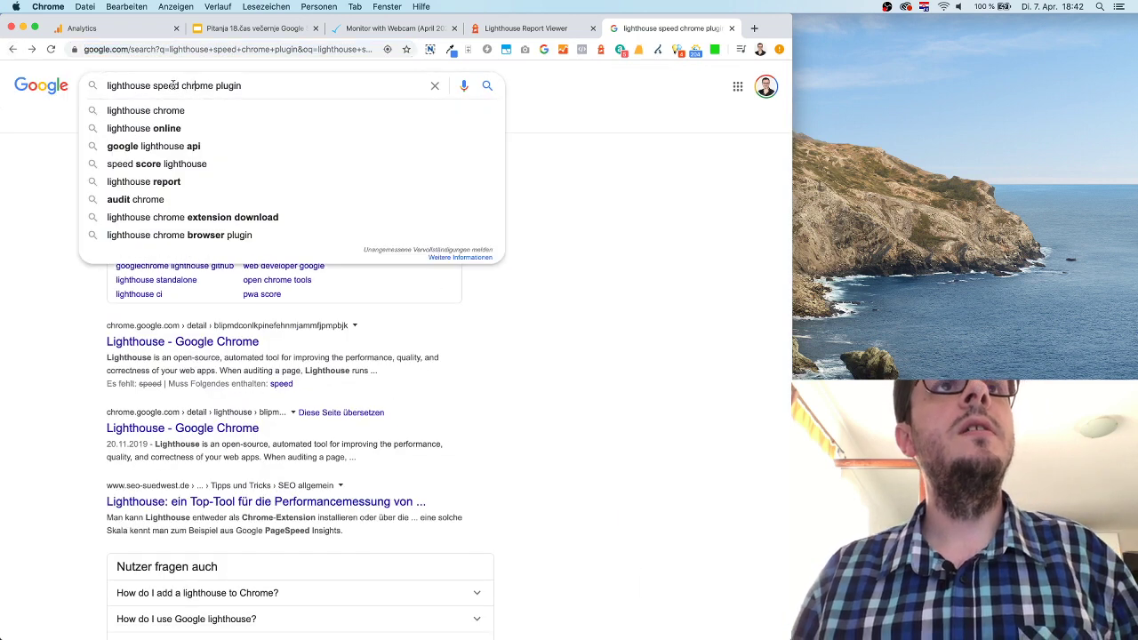
pyautogui.moveTo(181, 86); pyautogui.dragTo(99, 86)
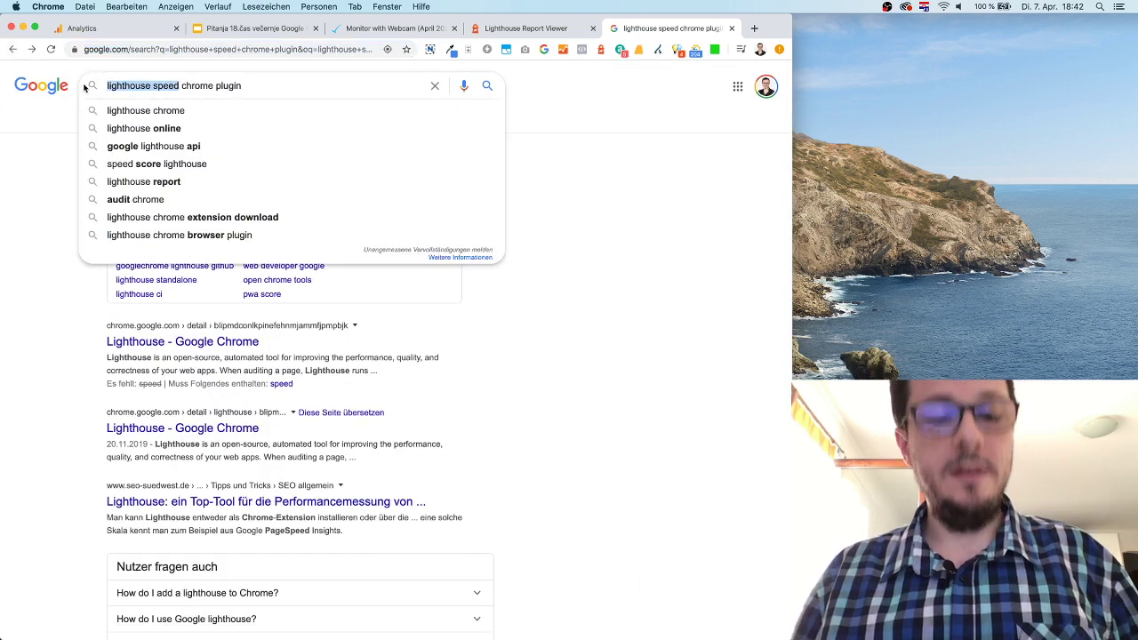
pyautogui.write('web devel')
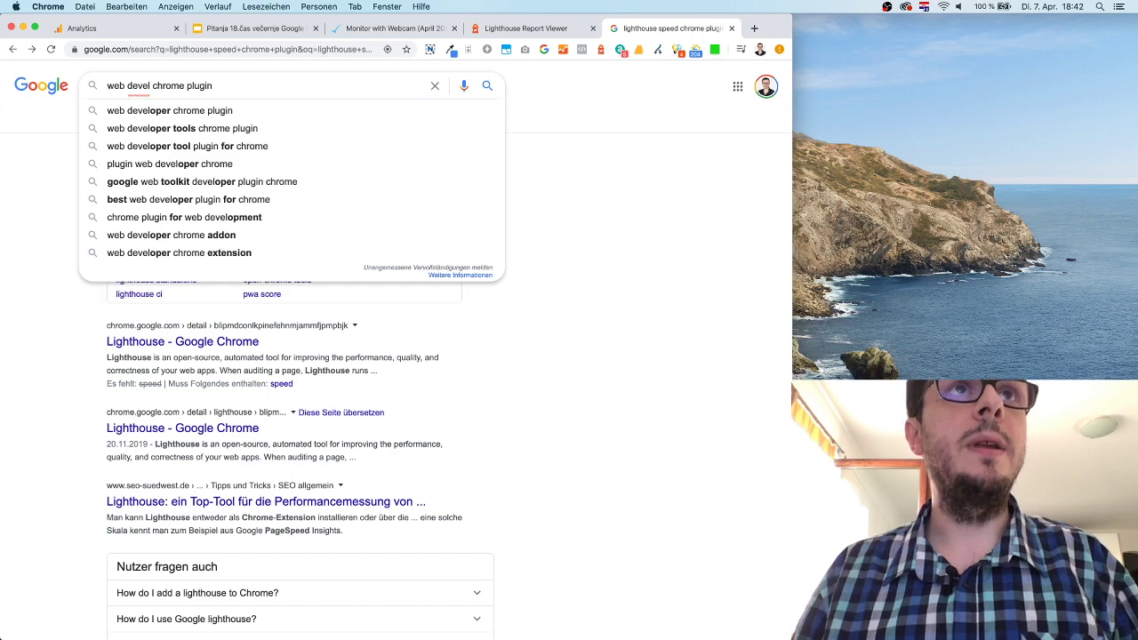
pyautogui.write('oper')
pyautogui.press('Return')
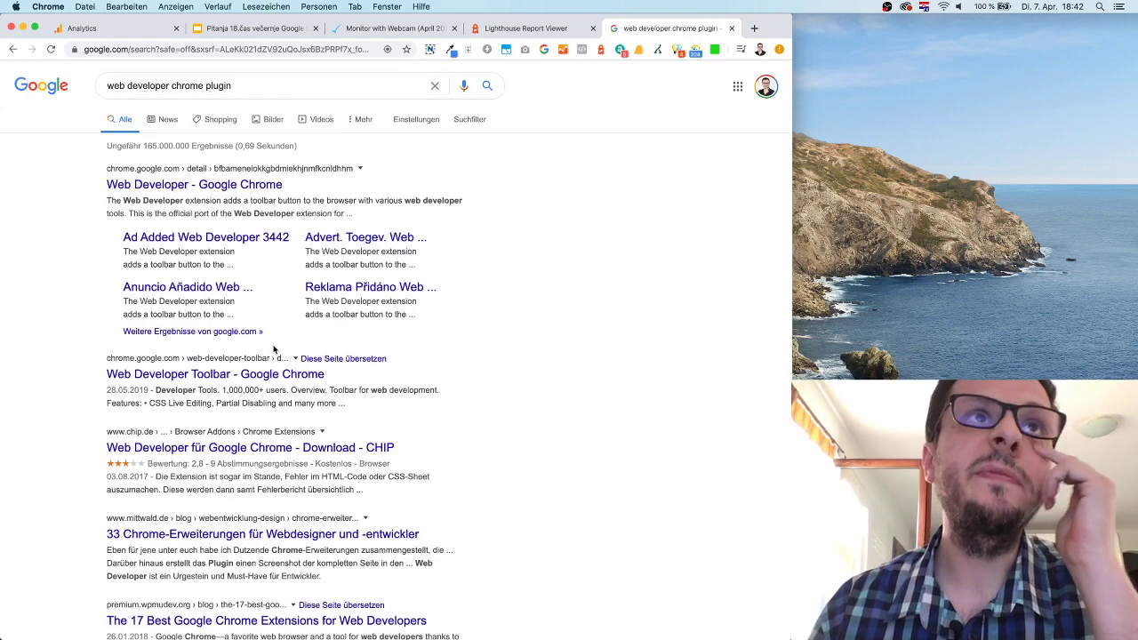
pyautogui.click(266, 184)
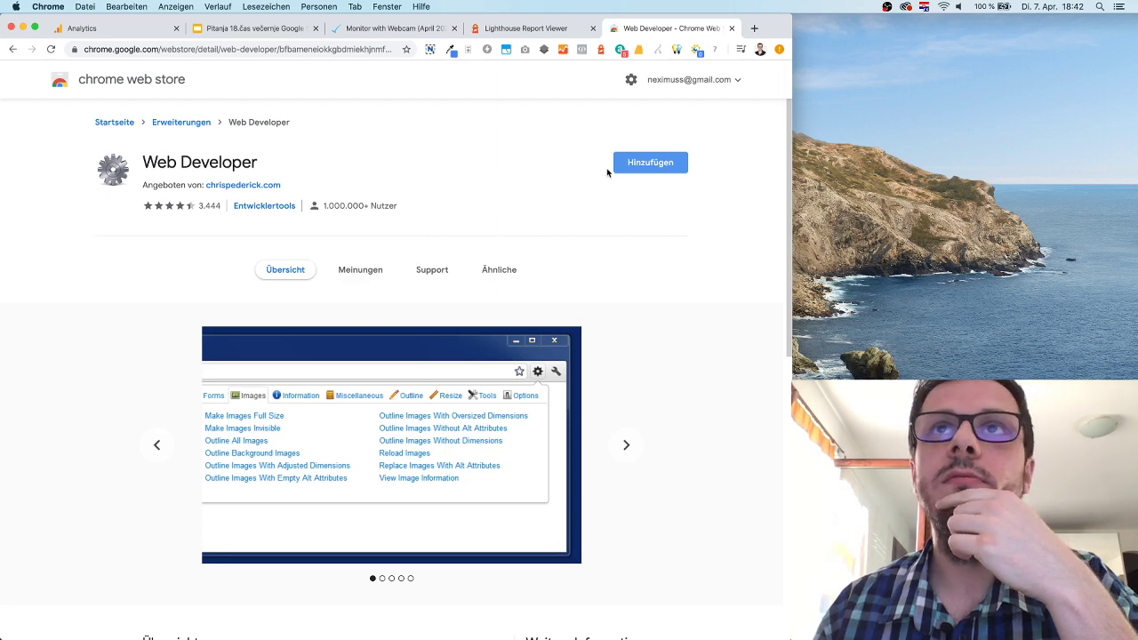
# Add the Web Developer extension to Chrome, then return to the Monitor with Webcam article.
pyautogui.click(643, 173)
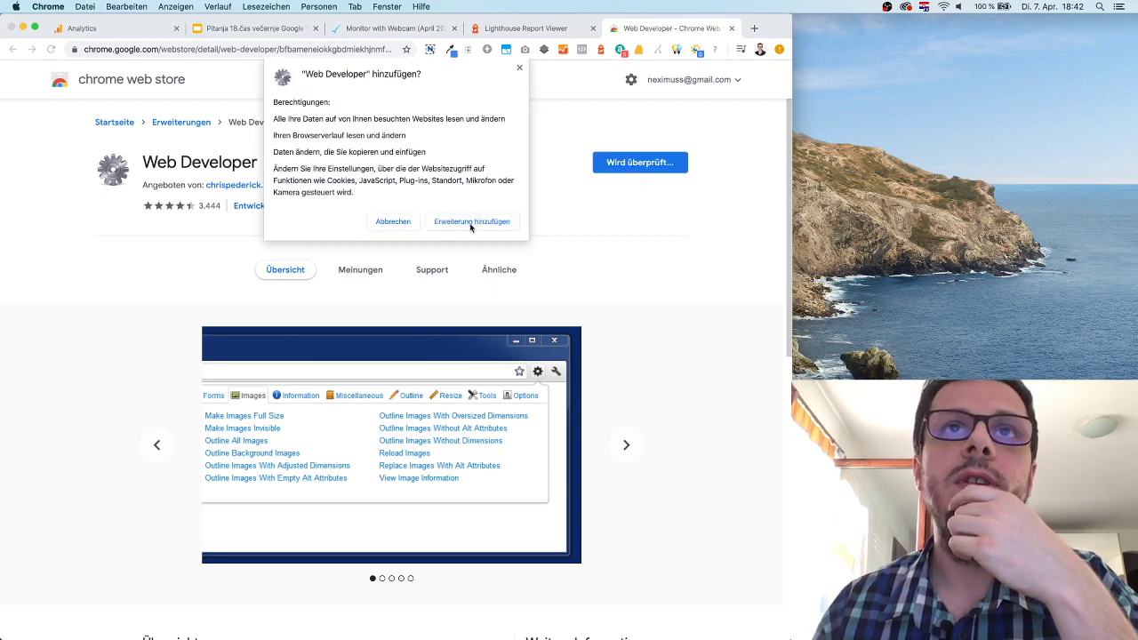
pyautogui.click(471, 222)
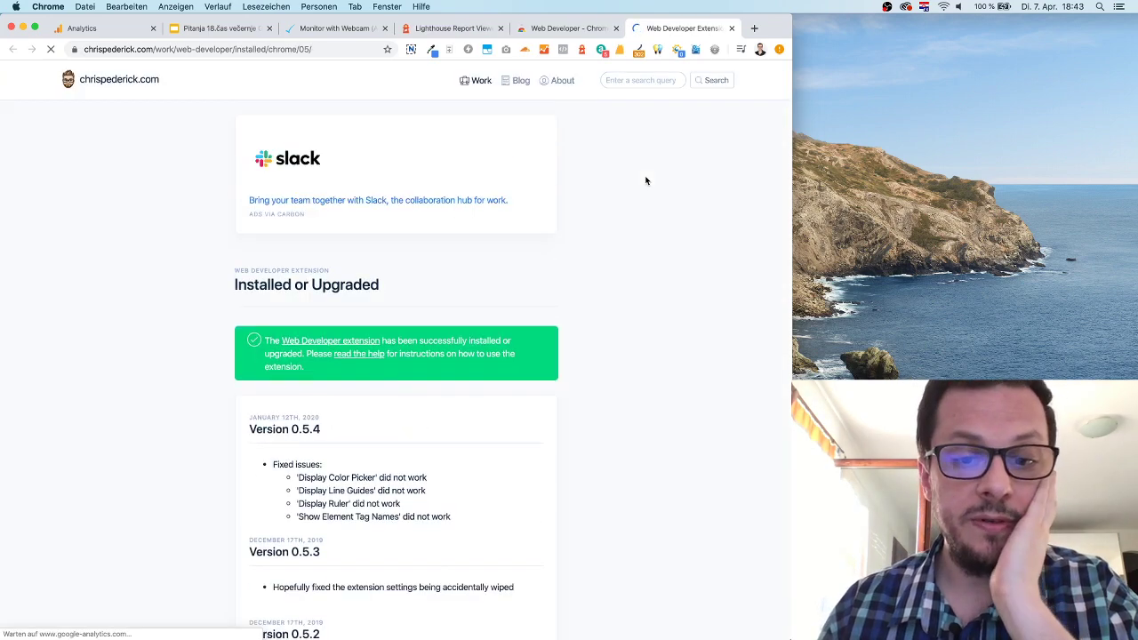
pyautogui.scroll(-1, 645, 181)
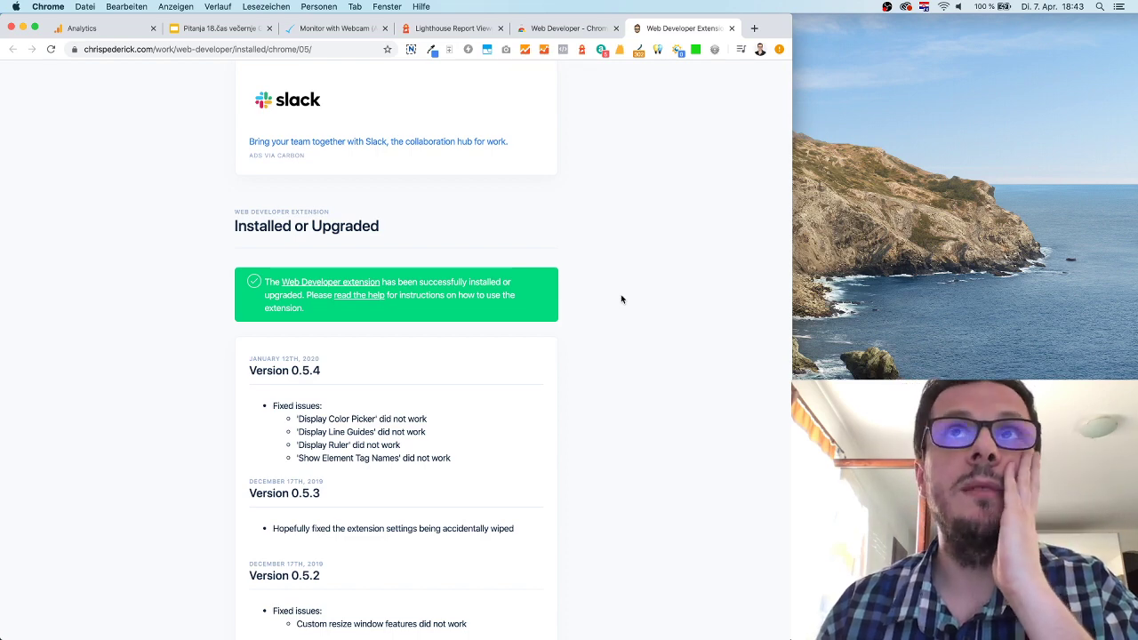
pyautogui.scroll(-1, 622, 299)
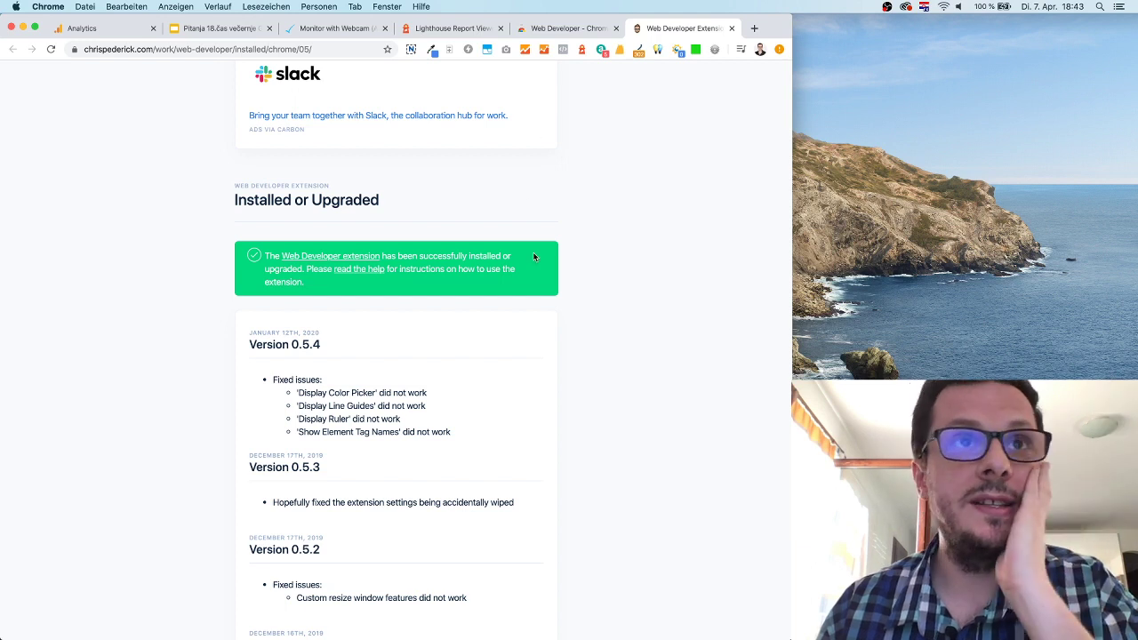
pyautogui.scroll(2, 621, 340)
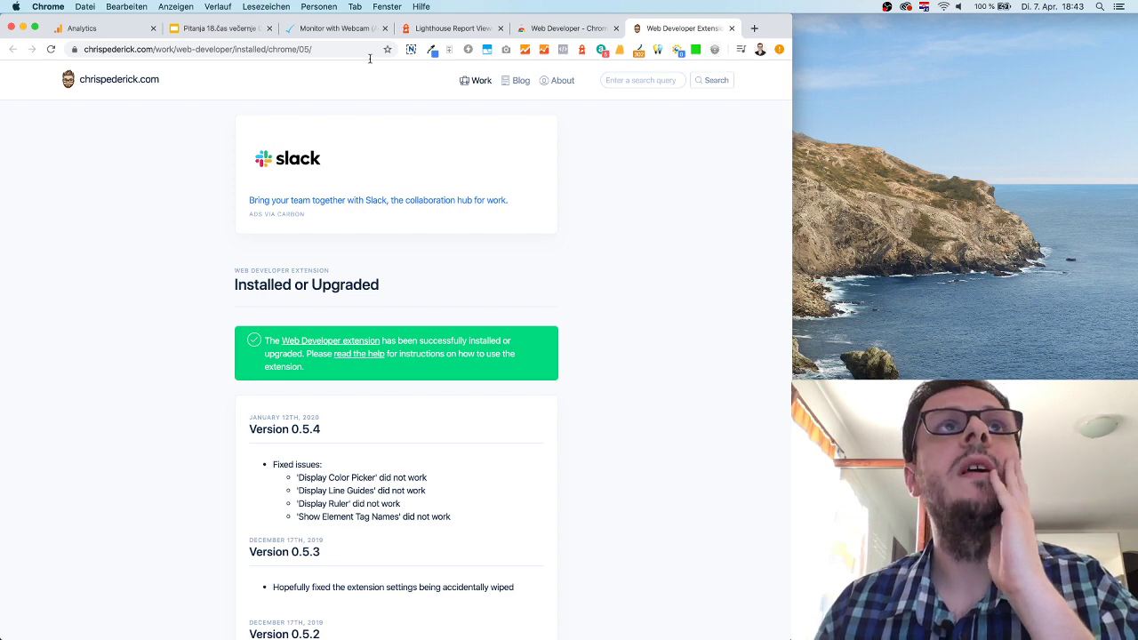
pyautogui.click(327, 28)
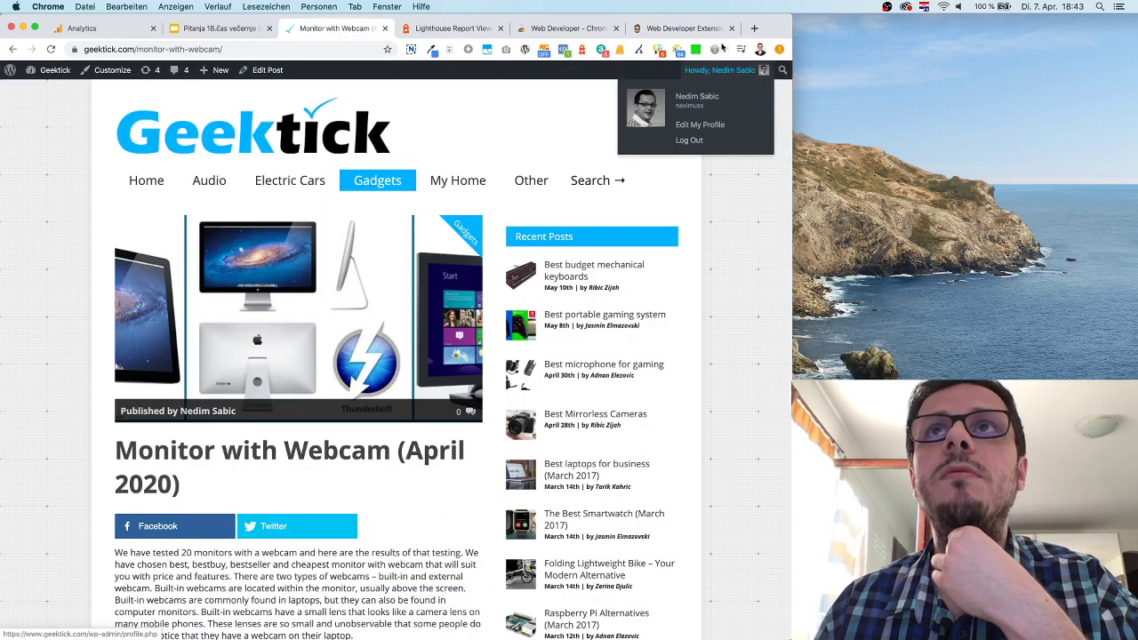
# Copy the Web Developer extension's Chrome Web Store page address.
pyautogui.click(714, 50)
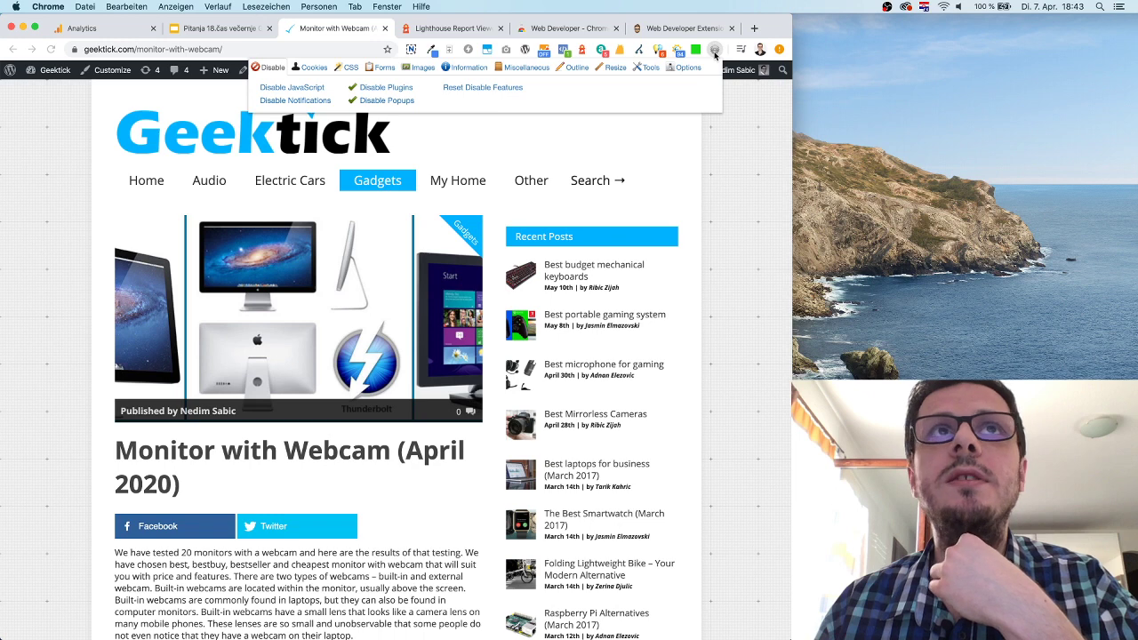
pyautogui.click(683, 29)
pyautogui.click(325, 49)
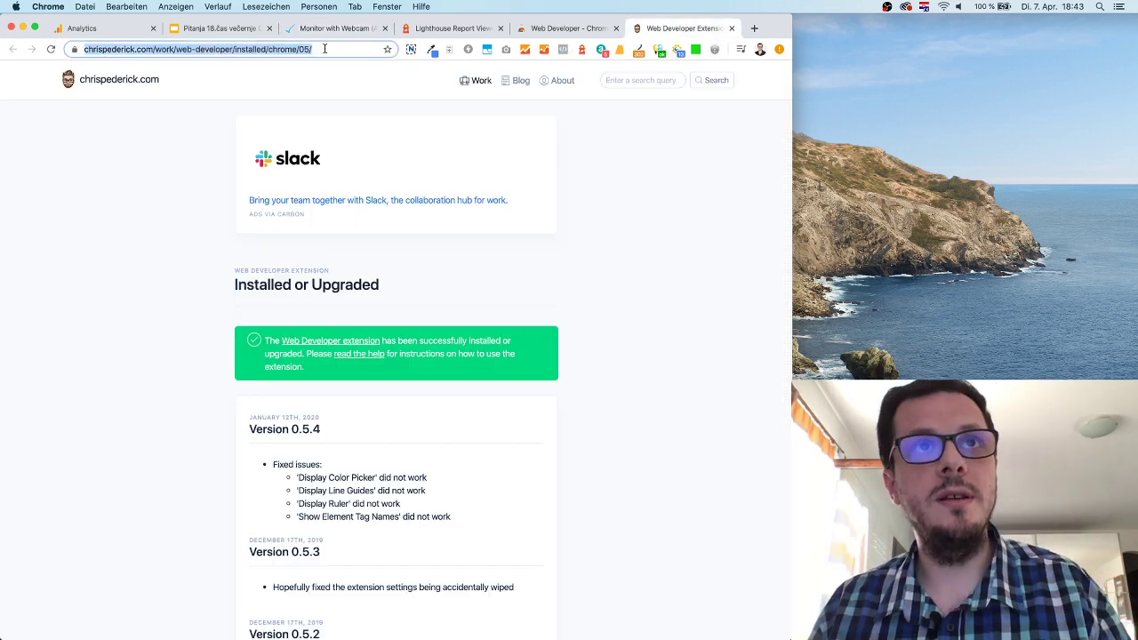
pyautogui.click(244, 49)
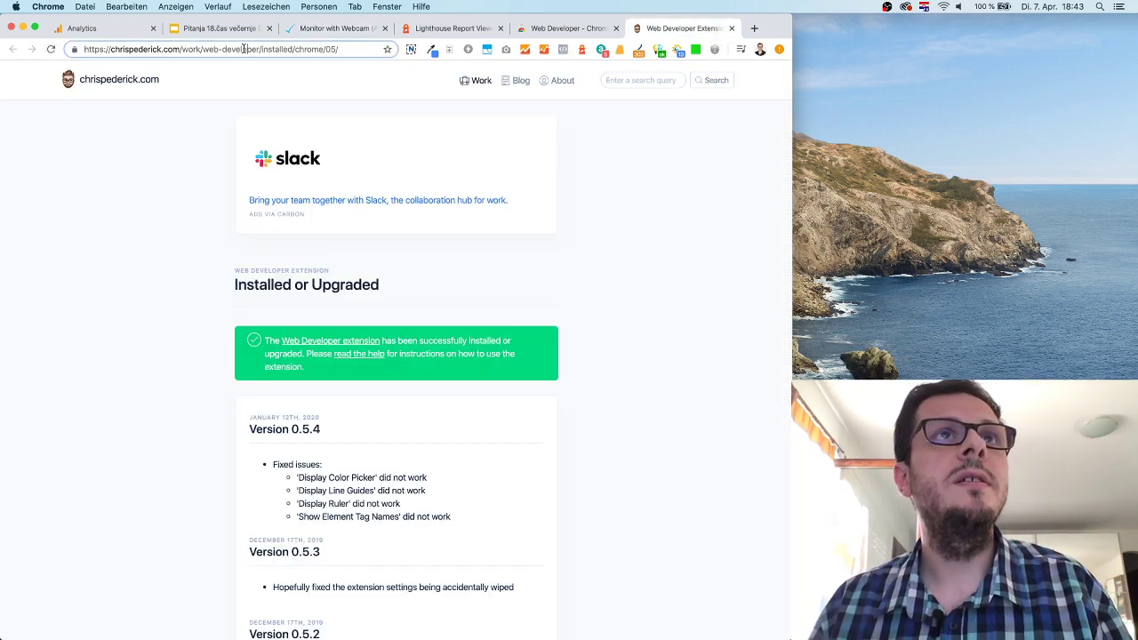
pyautogui.moveTo(263, 49); pyautogui.dragTo(75, 47)
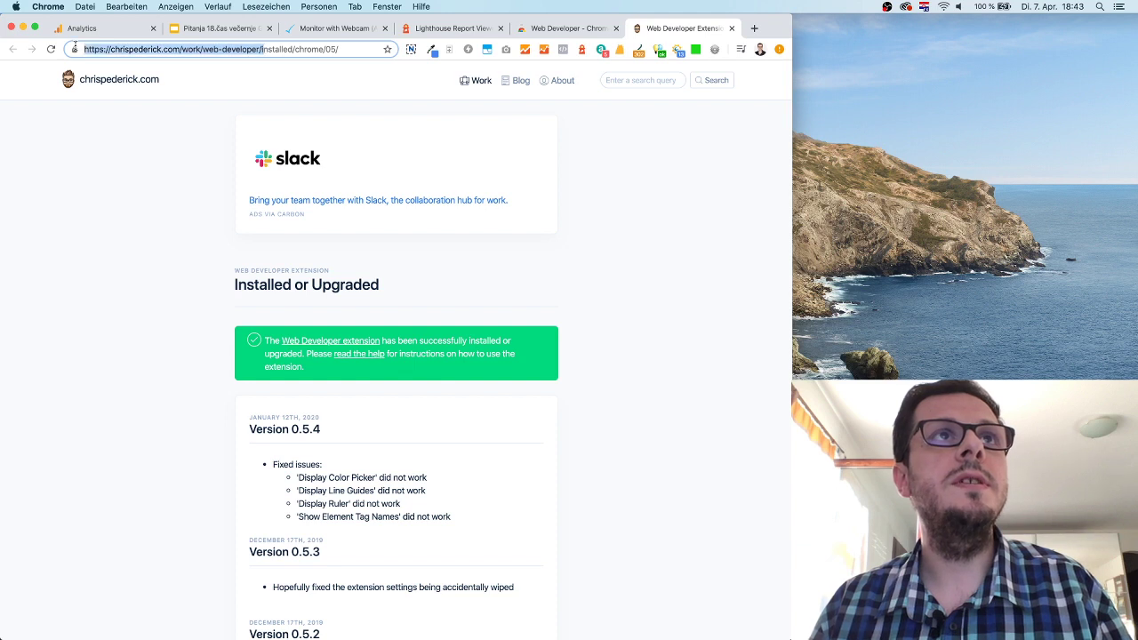
pyautogui.click(266, 49)
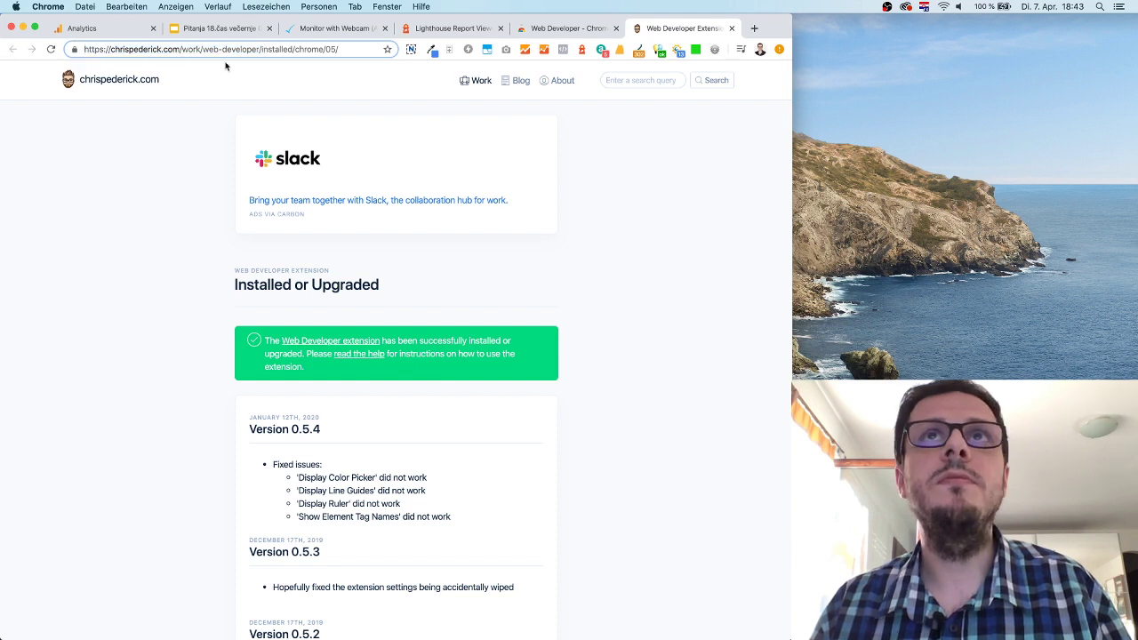
pyautogui.click(567, 27)
pyautogui.click(302, 51)
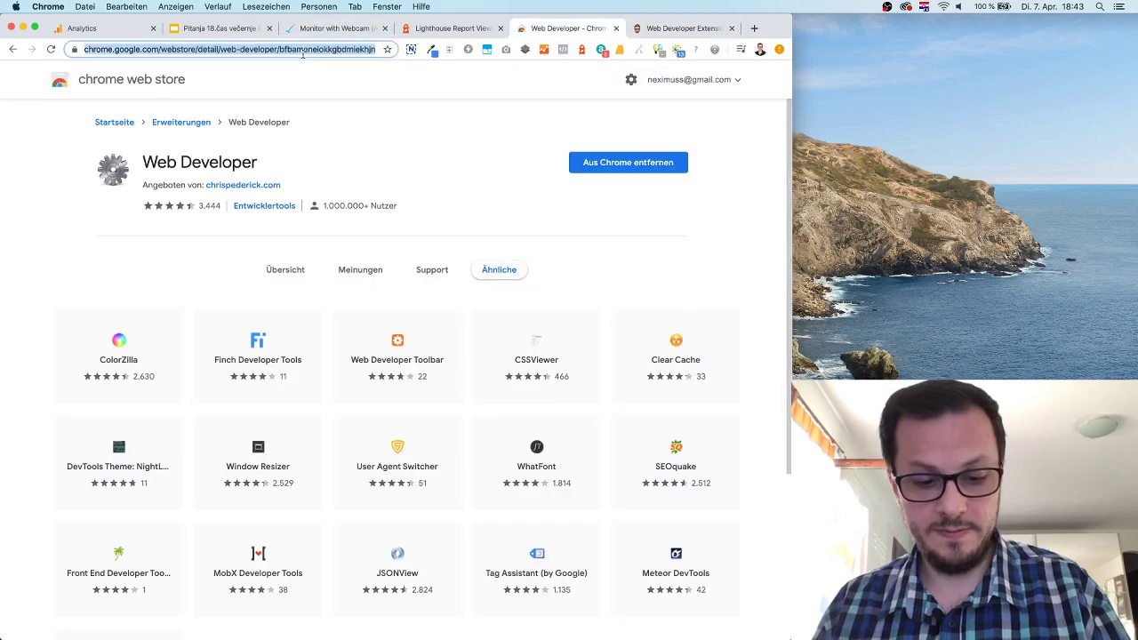
pyautogui.press('super+c')
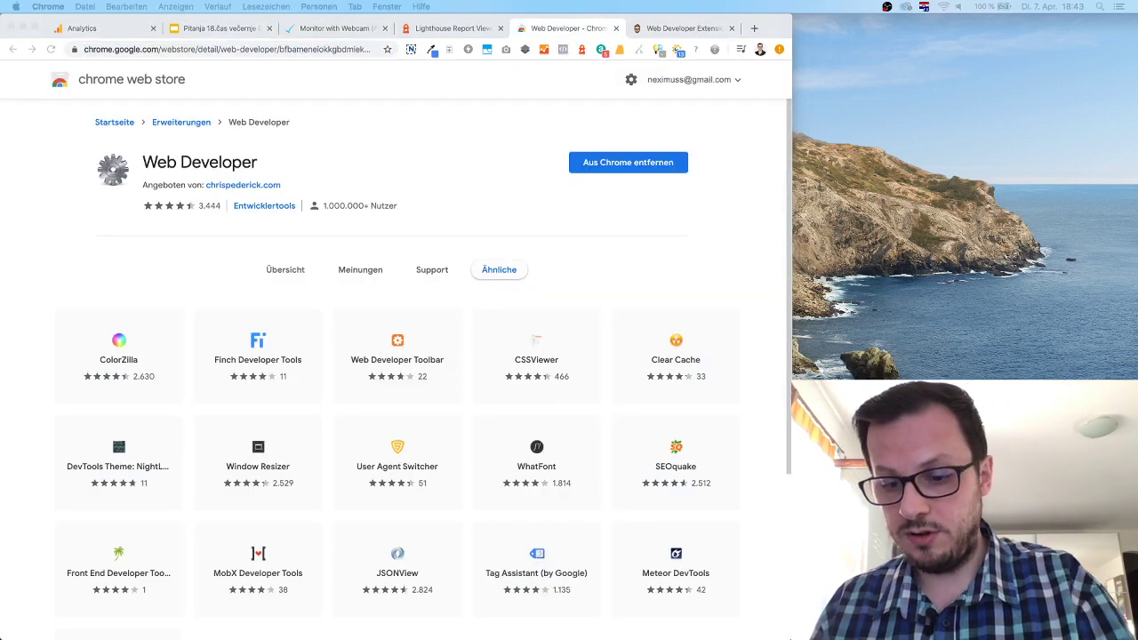
# Disable JavaScript on the Monitor with Webcam article via Web Developer and reload it.
pyautogui.click(362, 29)
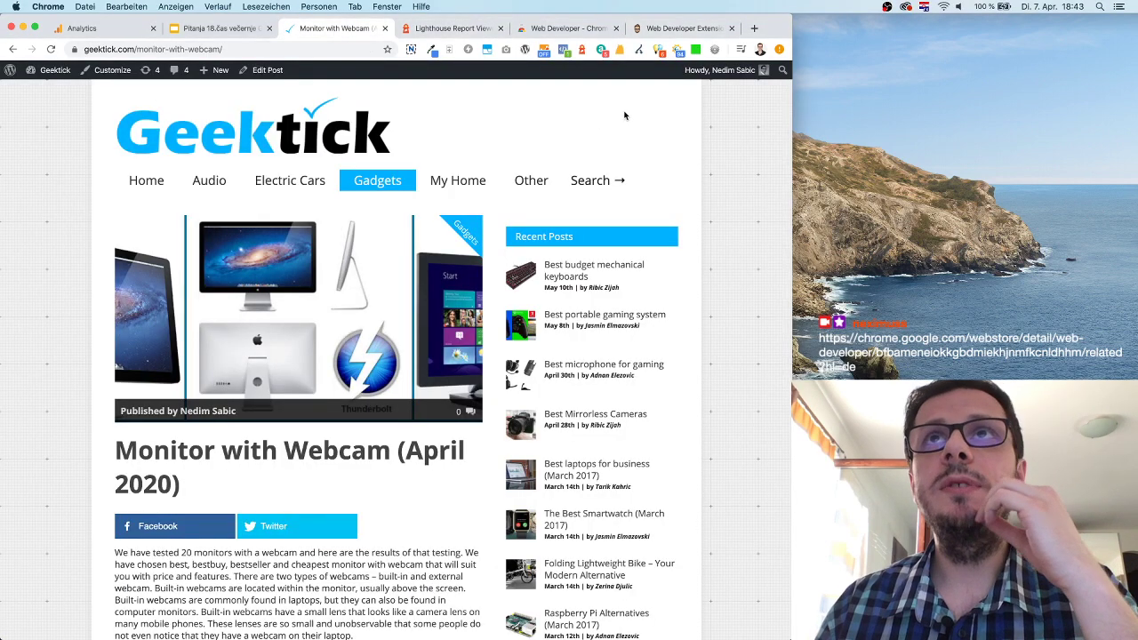
pyautogui.click(714, 50)
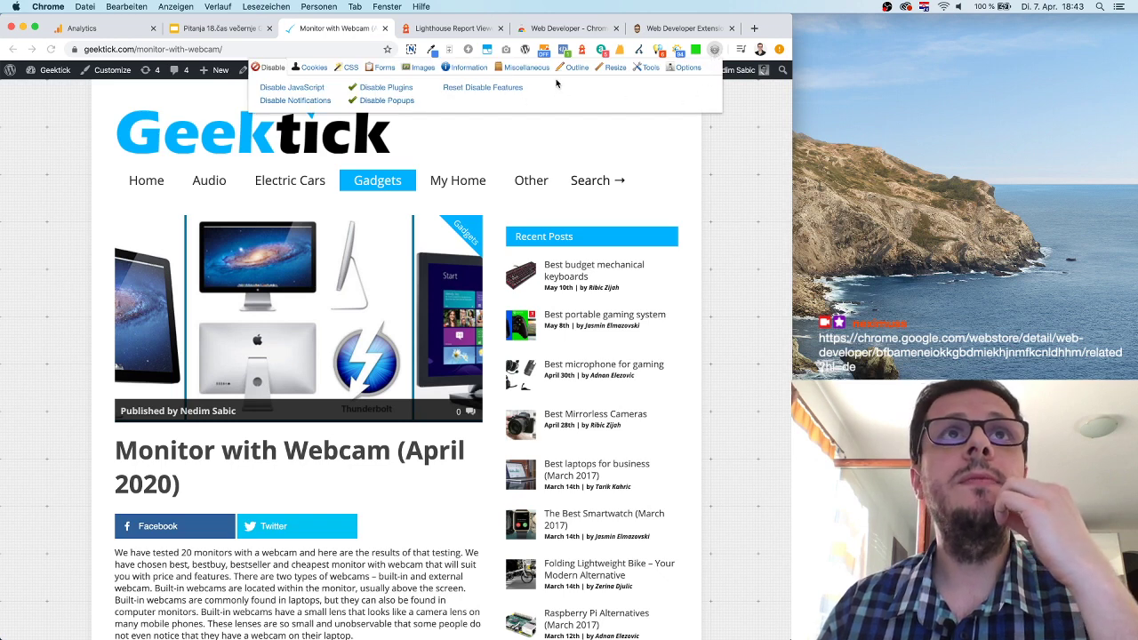
pyautogui.click(659, 164)
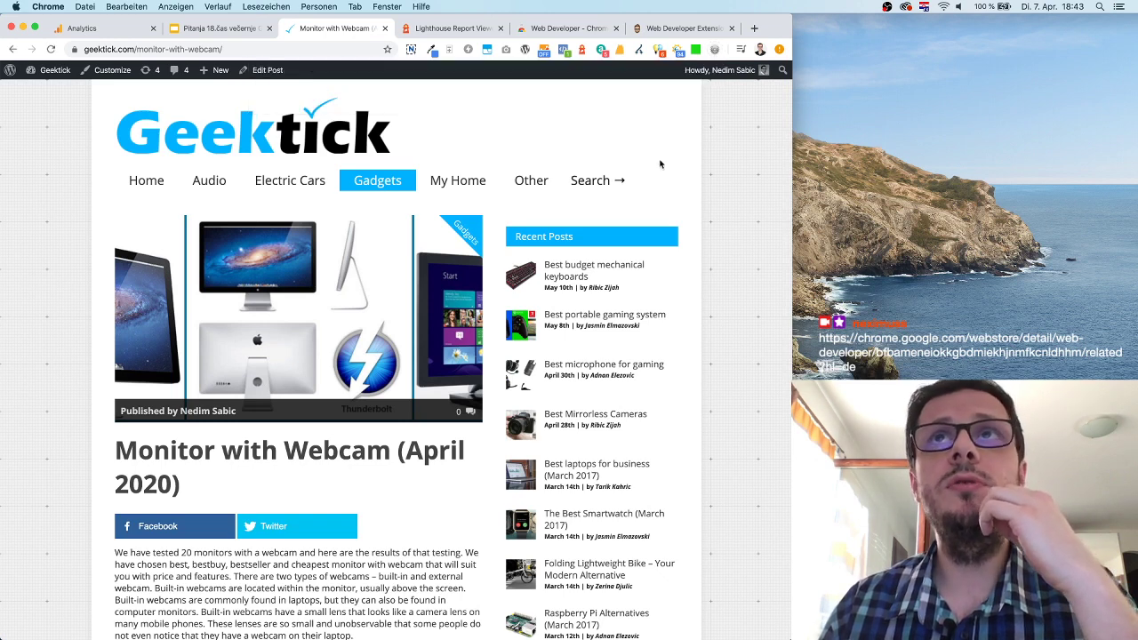
pyautogui.click(715, 50)
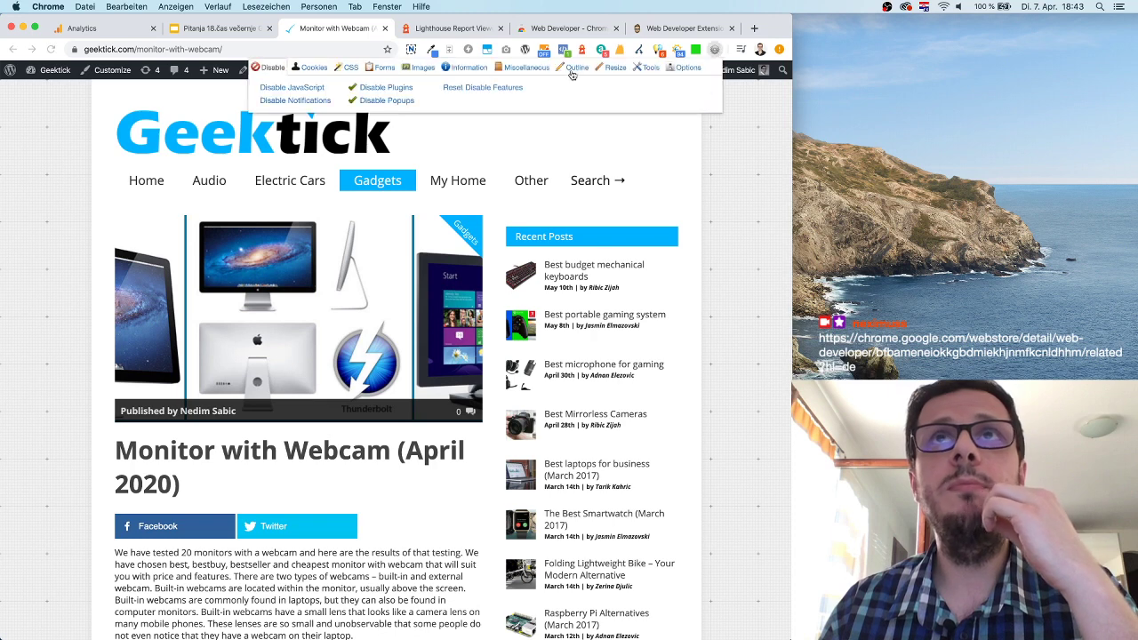
pyautogui.click(307, 90)
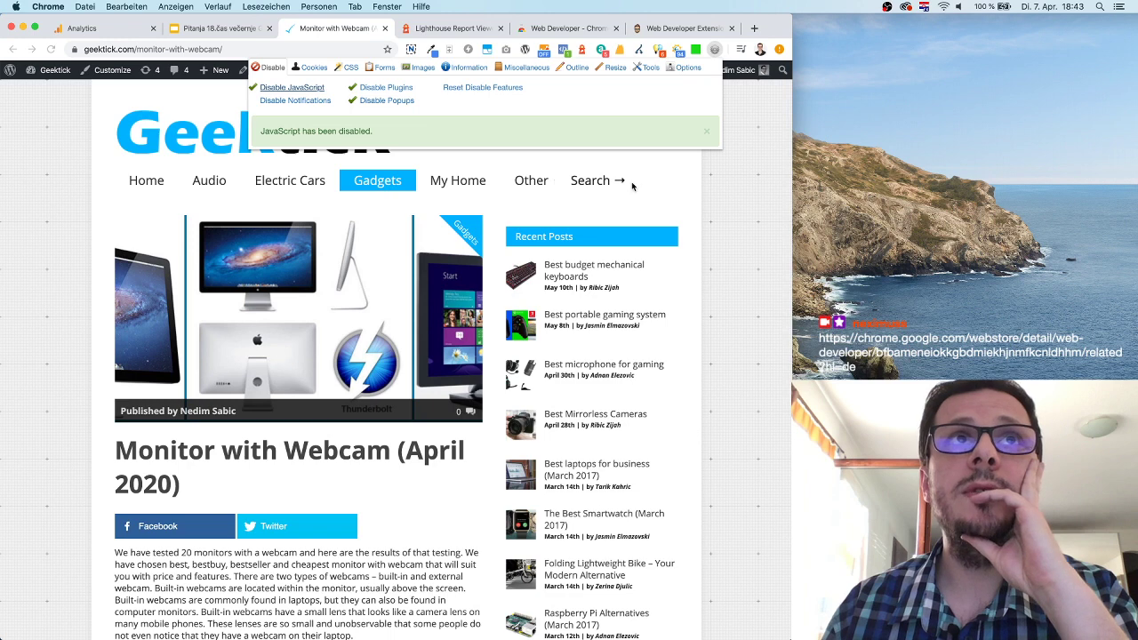
pyautogui.click(595, 180)
pyautogui.press('super+r')
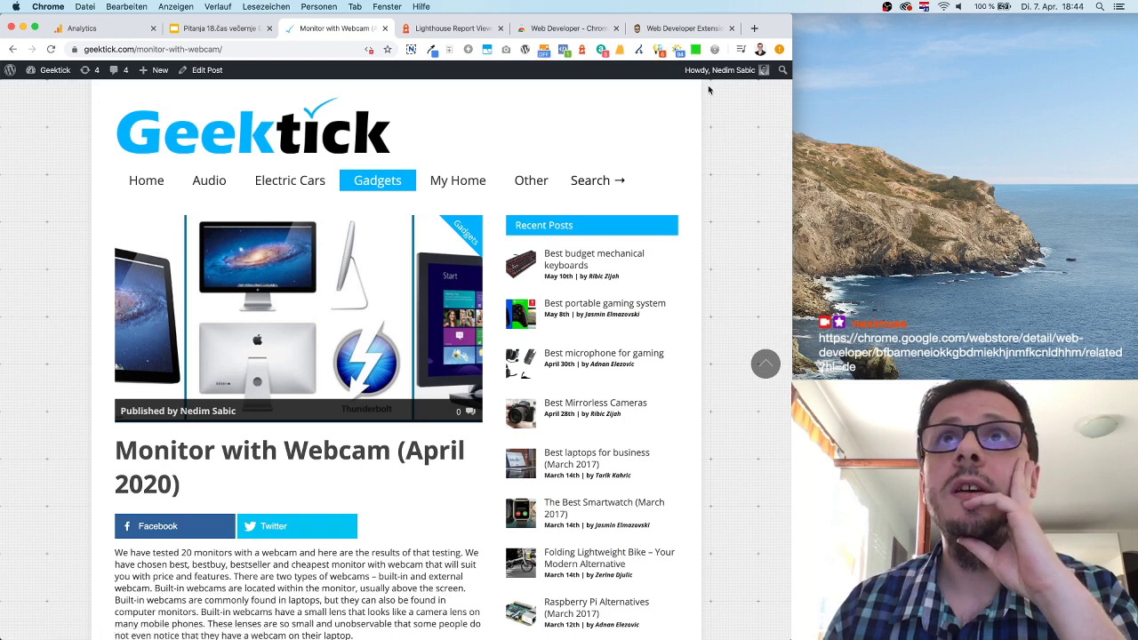
# Re-enable JavaScript, browse the Information, Cookies and CSS menus, then switch to Search Console.
pyautogui.click(715, 49)
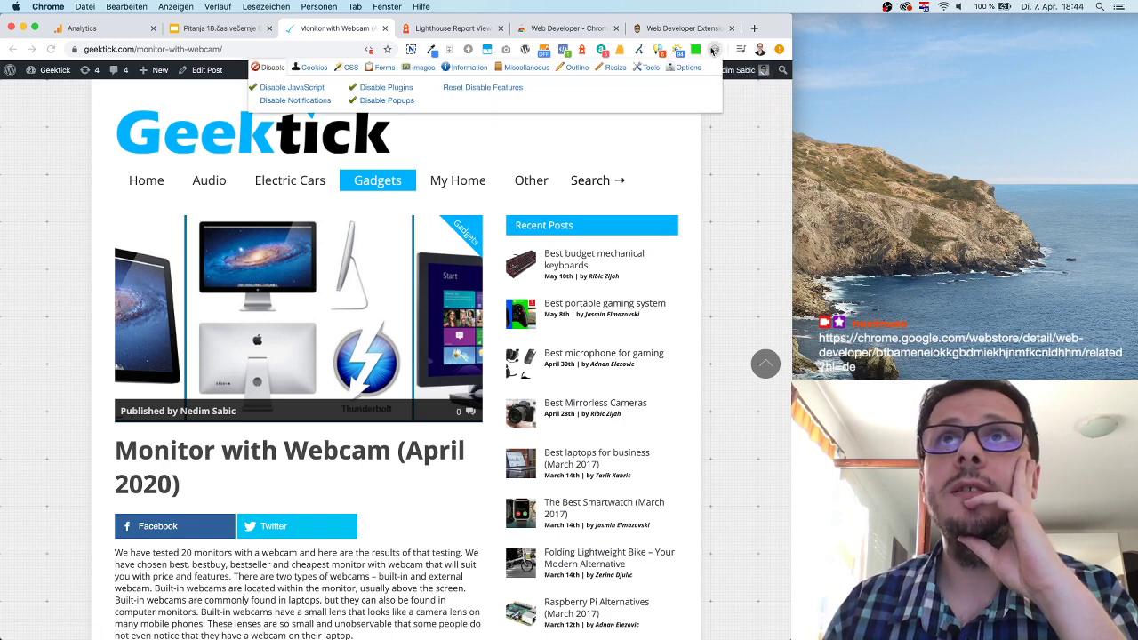
pyautogui.click(326, 86)
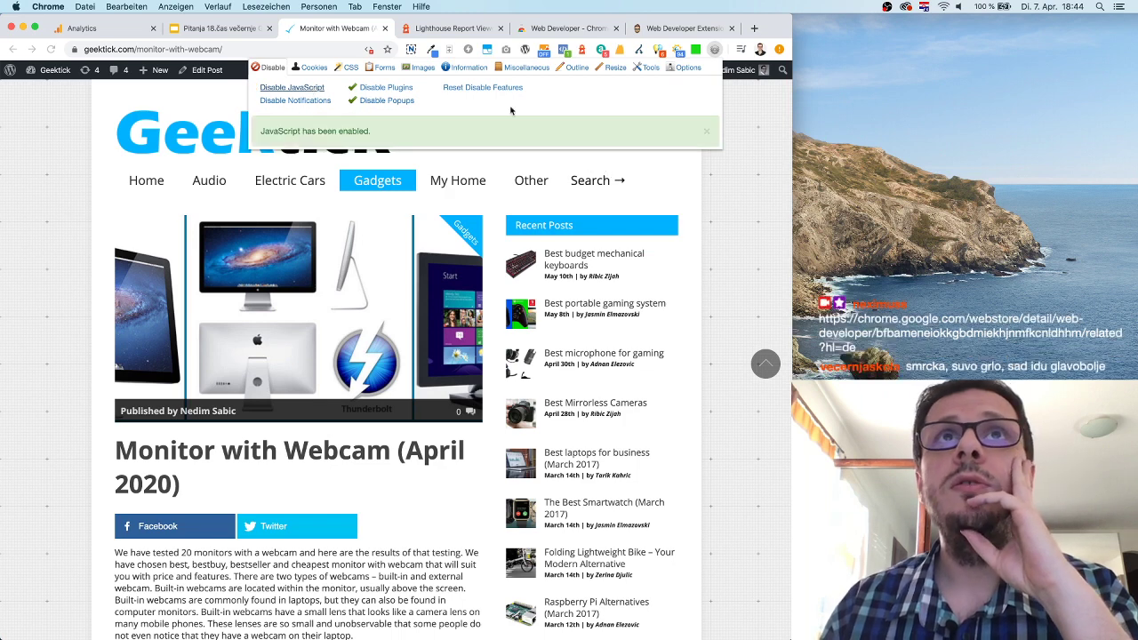
pyautogui.click(464, 68)
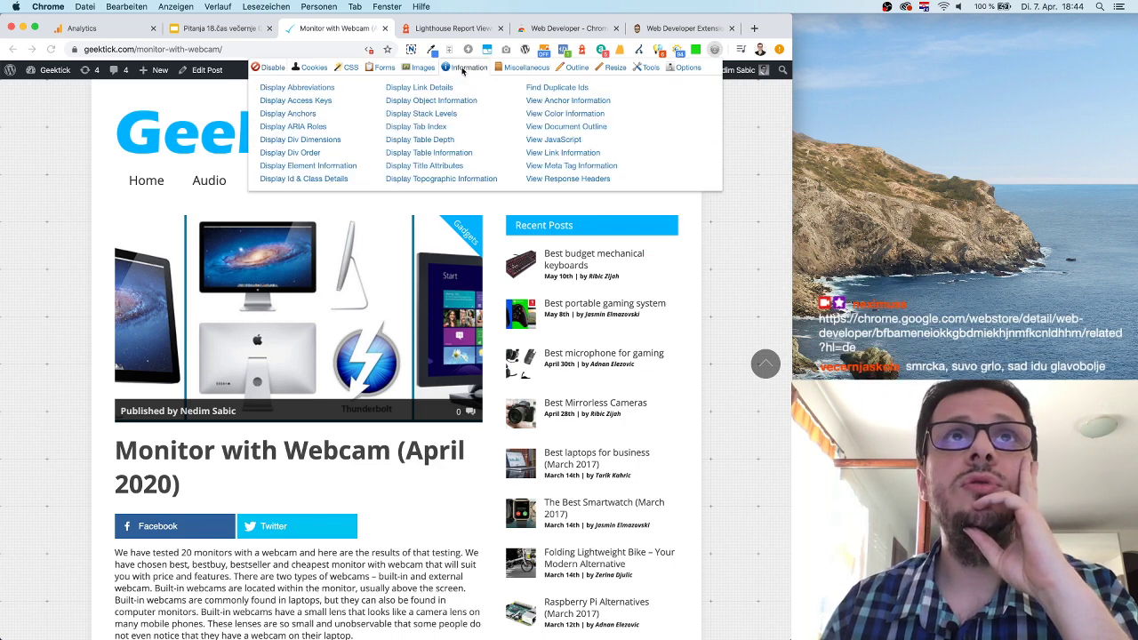
pyautogui.click(315, 70)
pyautogui.click(344, 68)
pyautogui.click(298, 69)
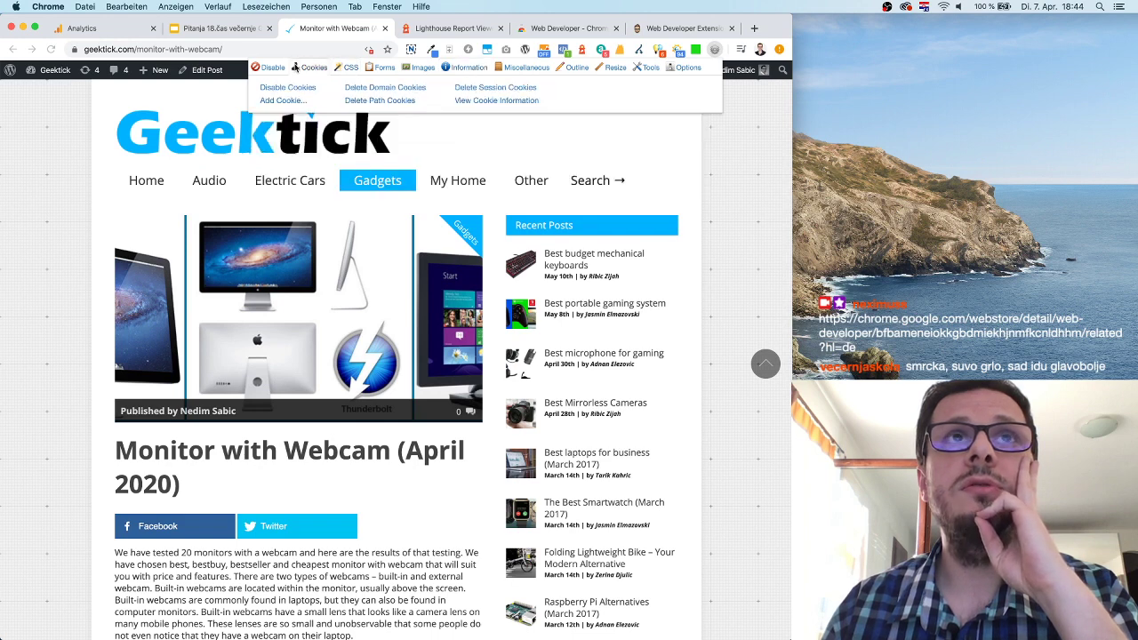
pyautogui.click(267, 67)
pyautogui.click(574, 167)
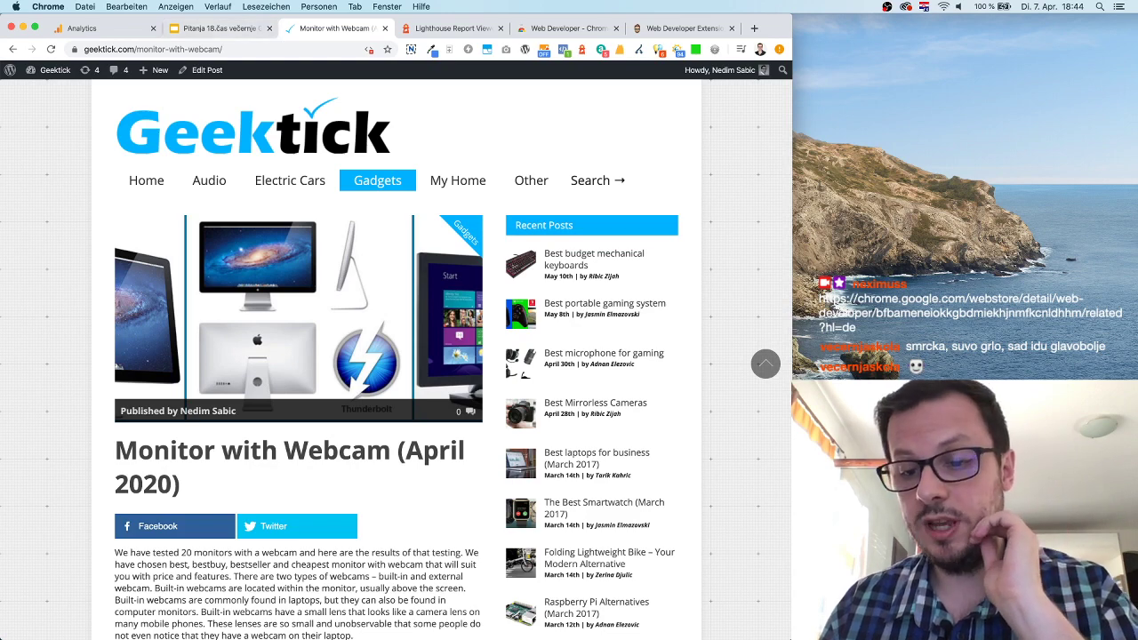
pyautogui.press('super+grave')
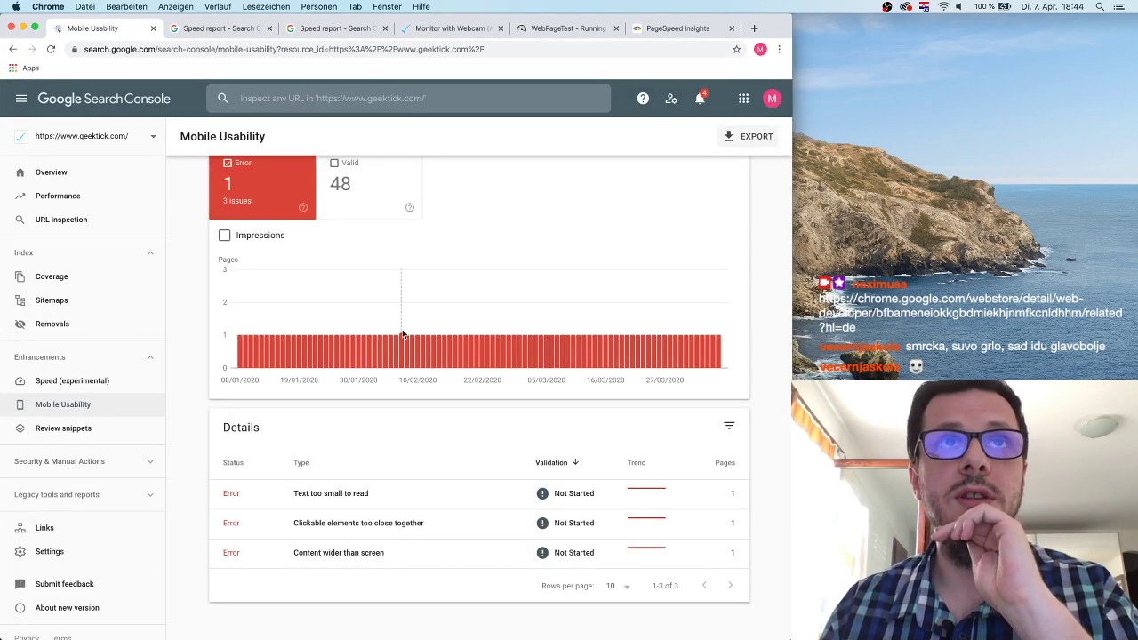
# Return to the Monitor with Webcam article and close its developer tools for desktop view.
pyautogui.scroll(1, 402, 334)
pyautogui.scroll(-1, 398, 324)
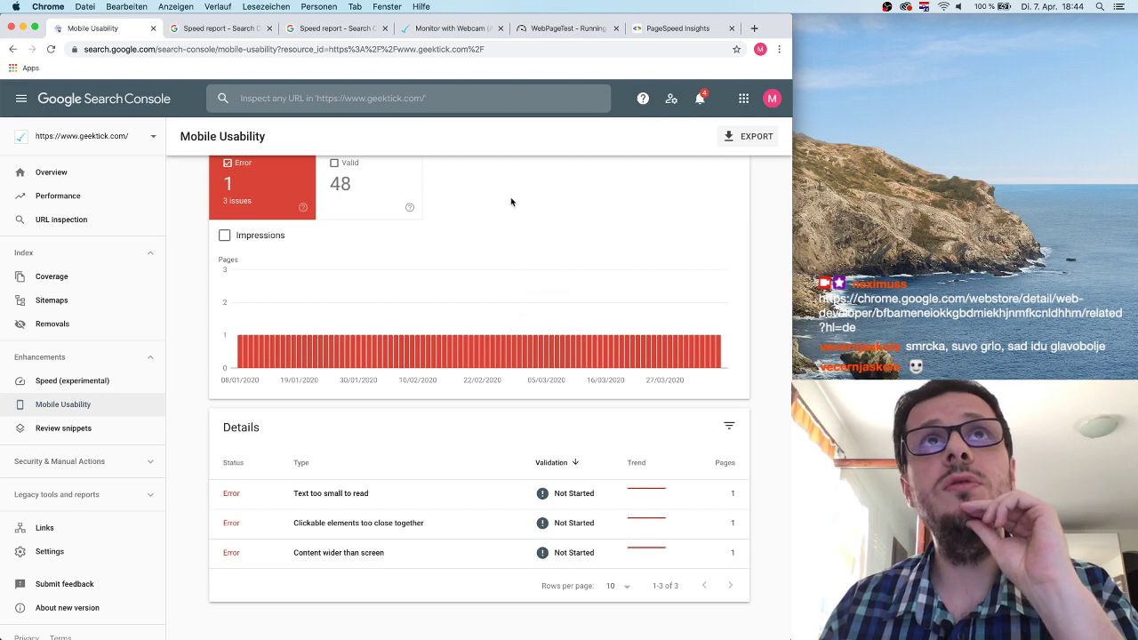
pyautogui.click(451, 29)
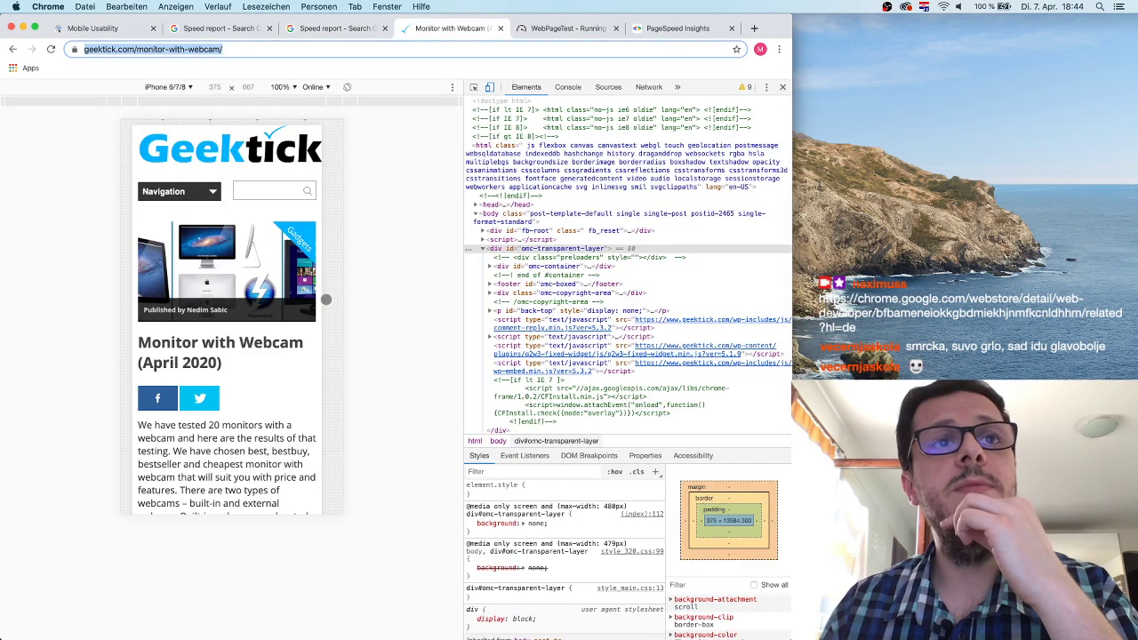
pyautogui.click(782, 86)
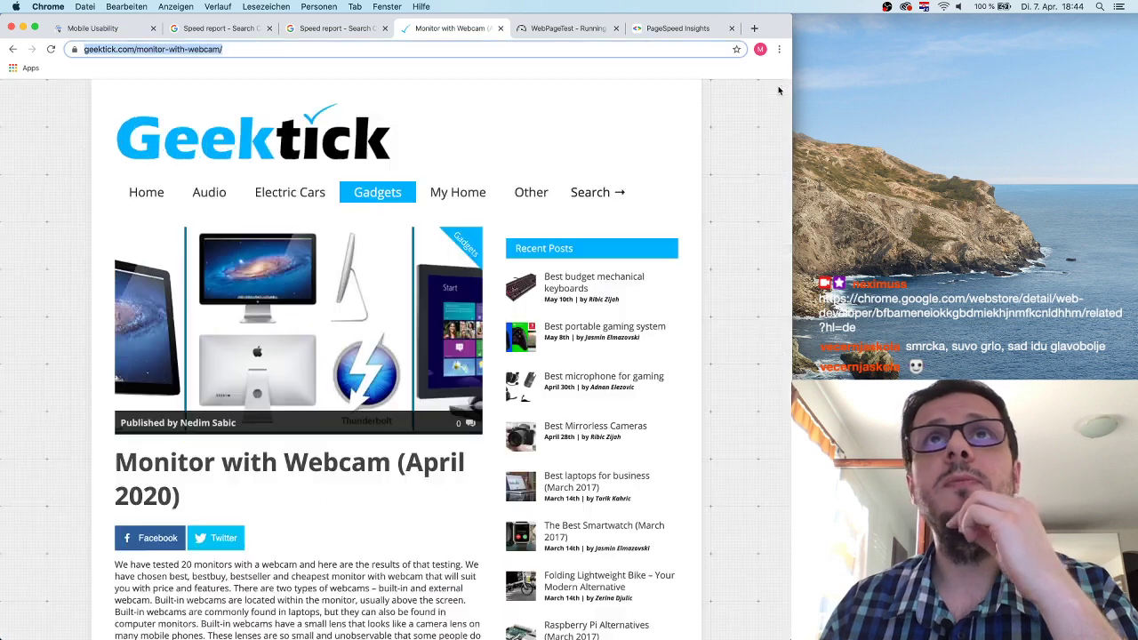
pyautogui.click(752, 30)
# On real.de's Lebensmittelshop, set home delivery to postcode 70174 and start shopping.
pyautogui.write('real.de')
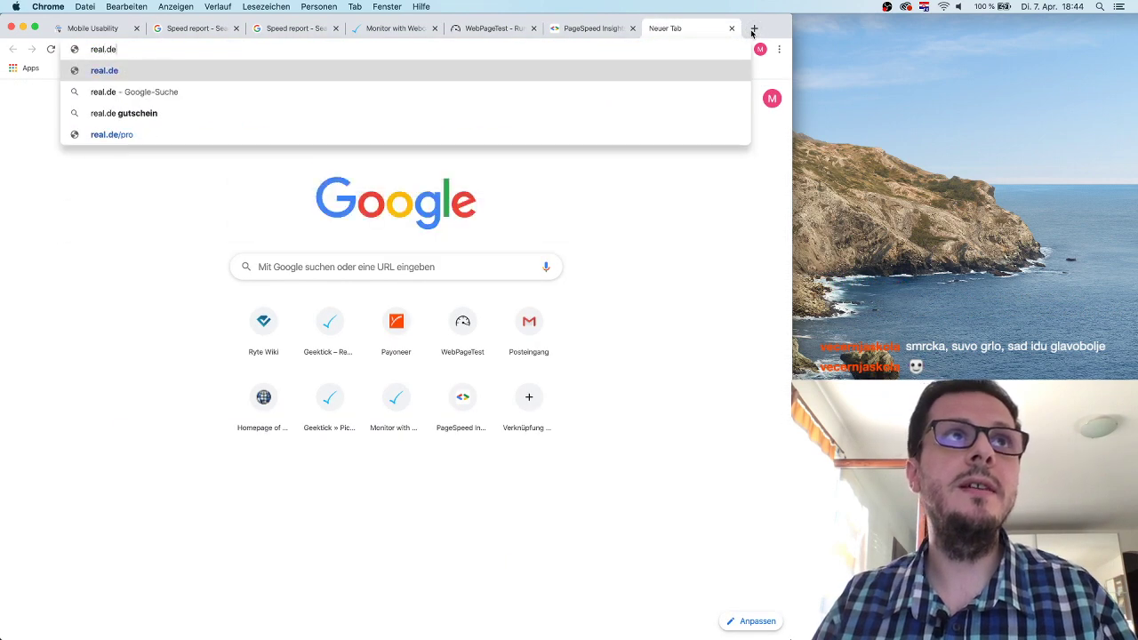
pyautogui.press('Return')
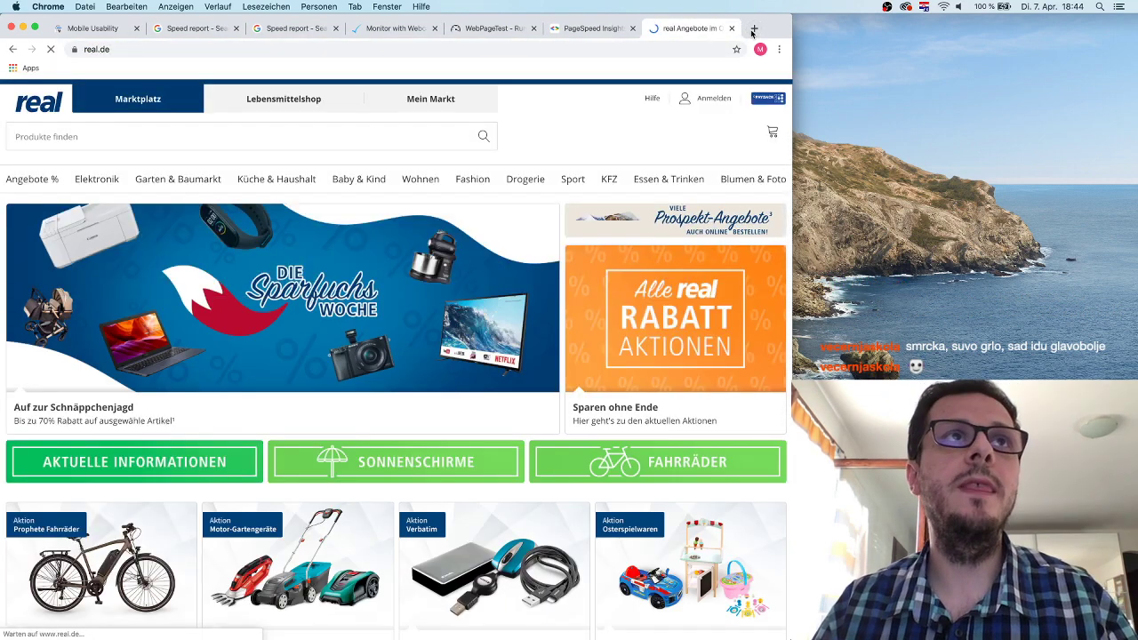
pyautogui.click(268, 102)
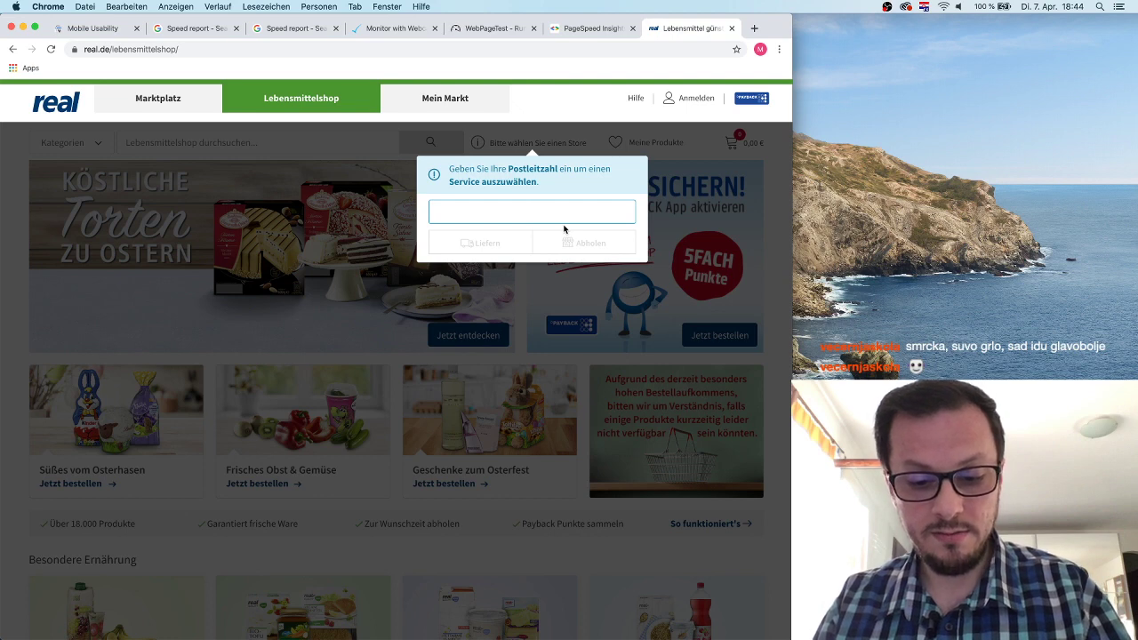
pyautogui.write('70733')
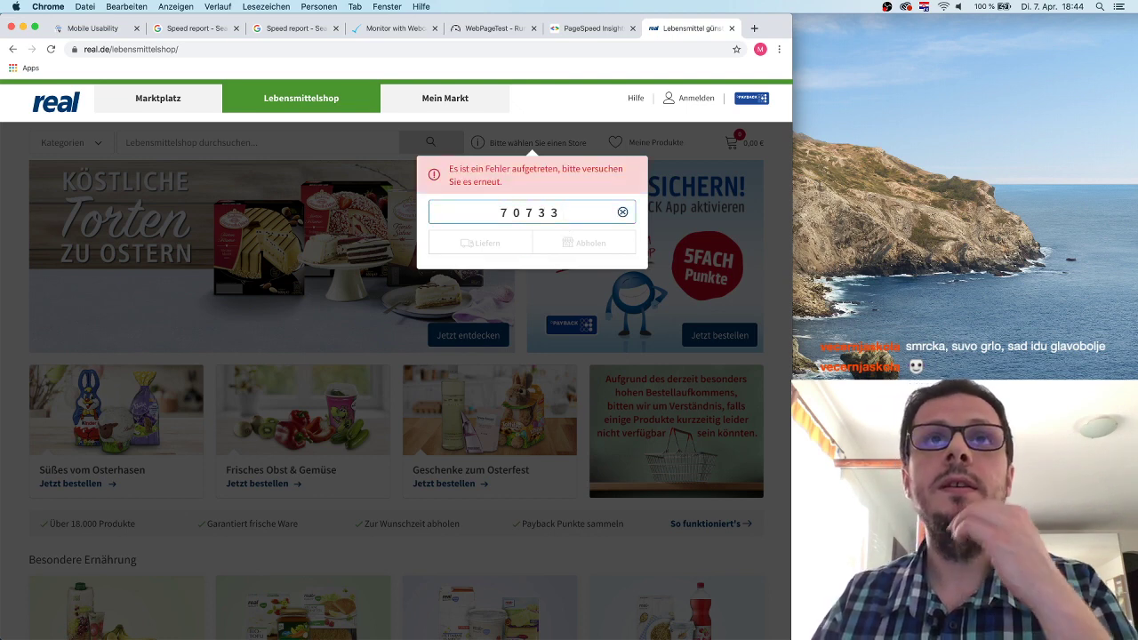
pyautogui.press('super+a')
pyautogui.write('70174')
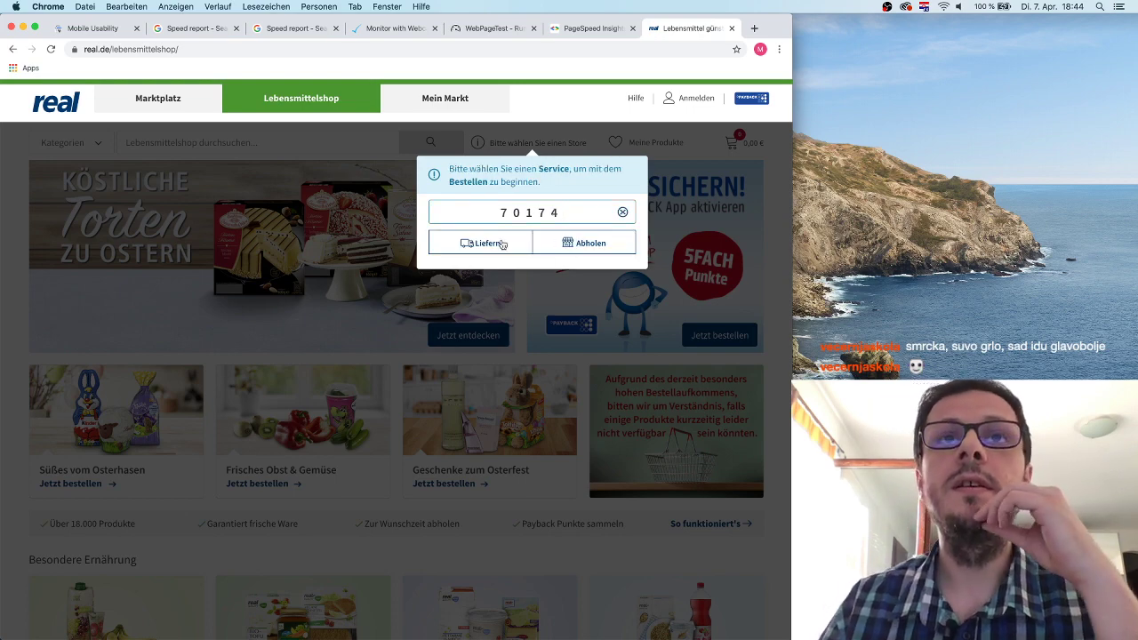
pyautogui.click(503, 245)
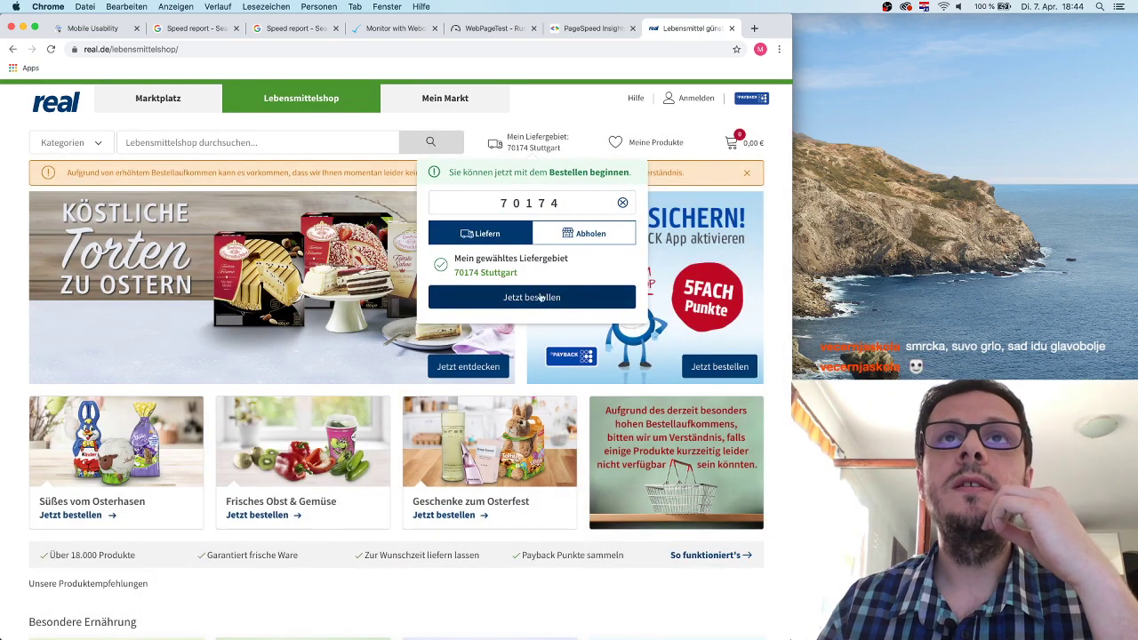
pyautogui.click(545, 300)
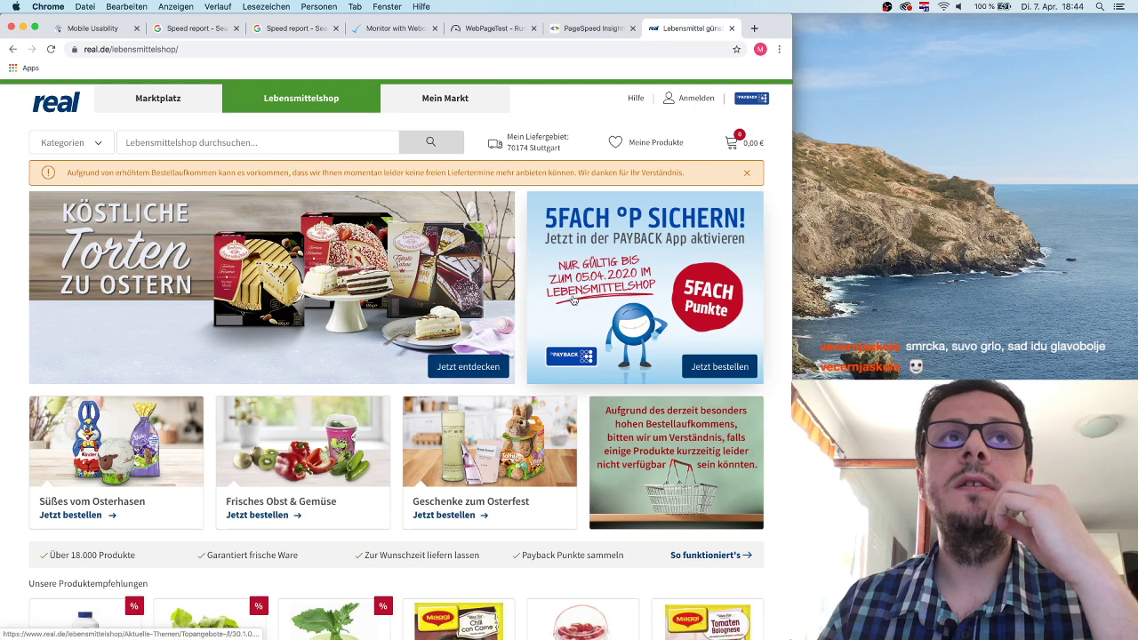
# Browse the Ostersüßwaren category and a kinder Mix Oster minis product, then minimize the window.
pyautogui.click(145, 453)
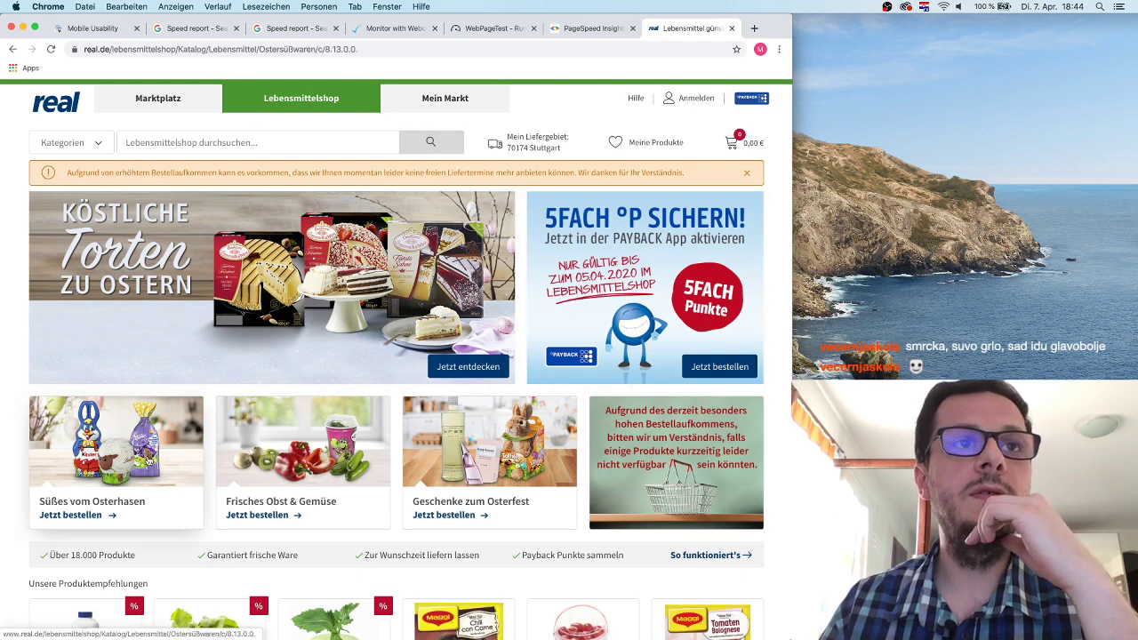
pyautogui.click(296, 428)
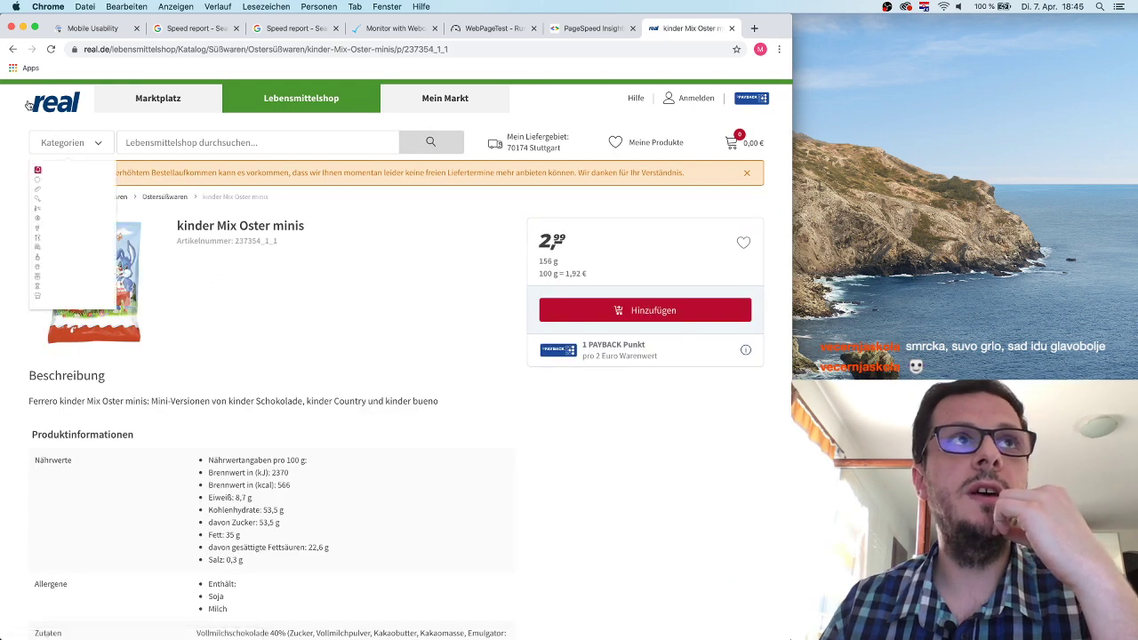
pyautogui.click(13, 53)
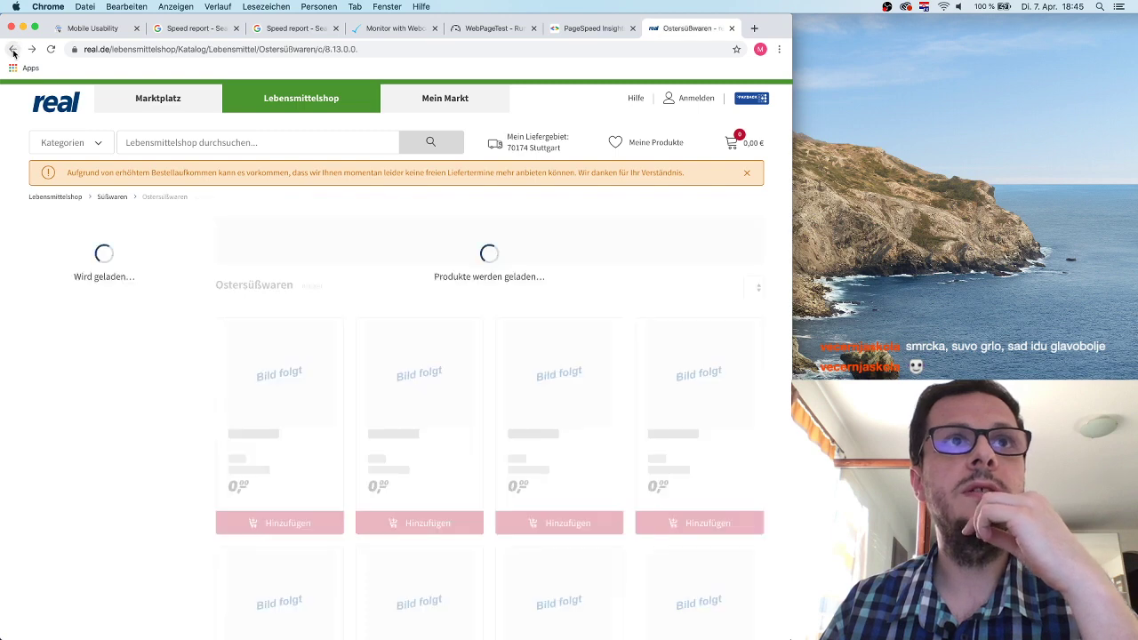
pyautogui.click(433, 48)
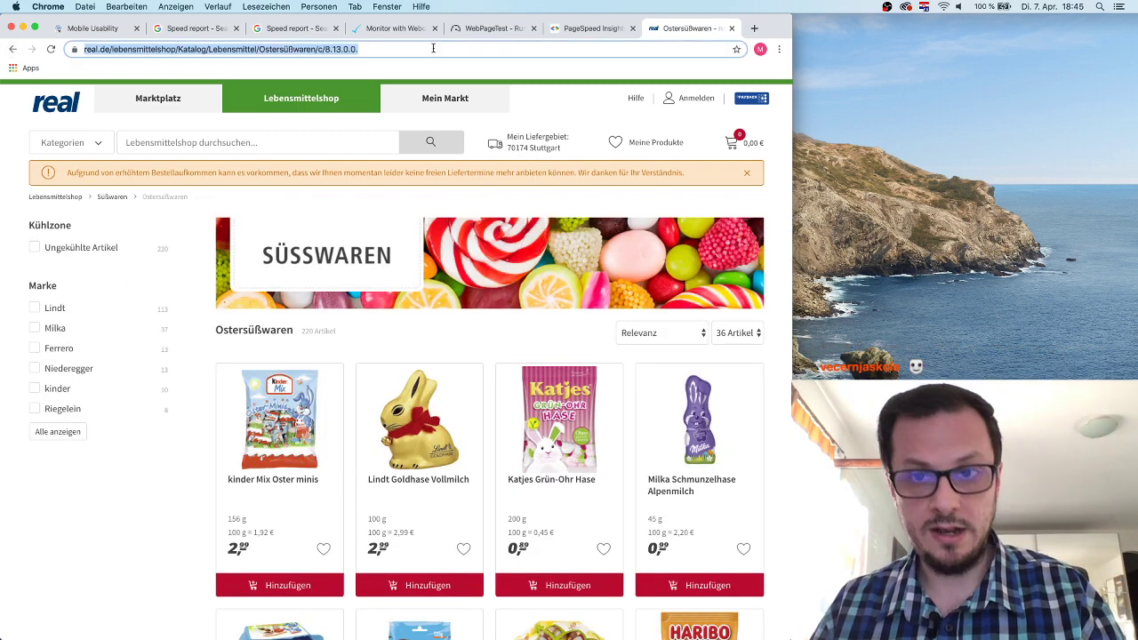
pyautogui.click(21, 29)
pyautogui.click(752, 29)
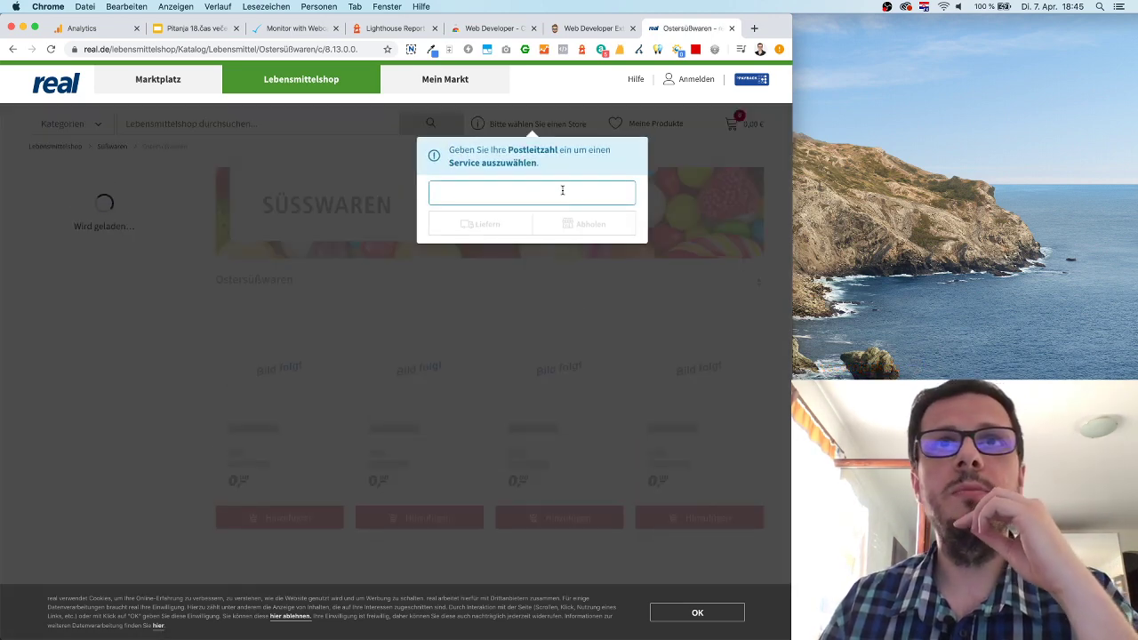
# Set the delivery area to postcode 70174 with home delivery in the second window.
pyautogui.click(531, 192)
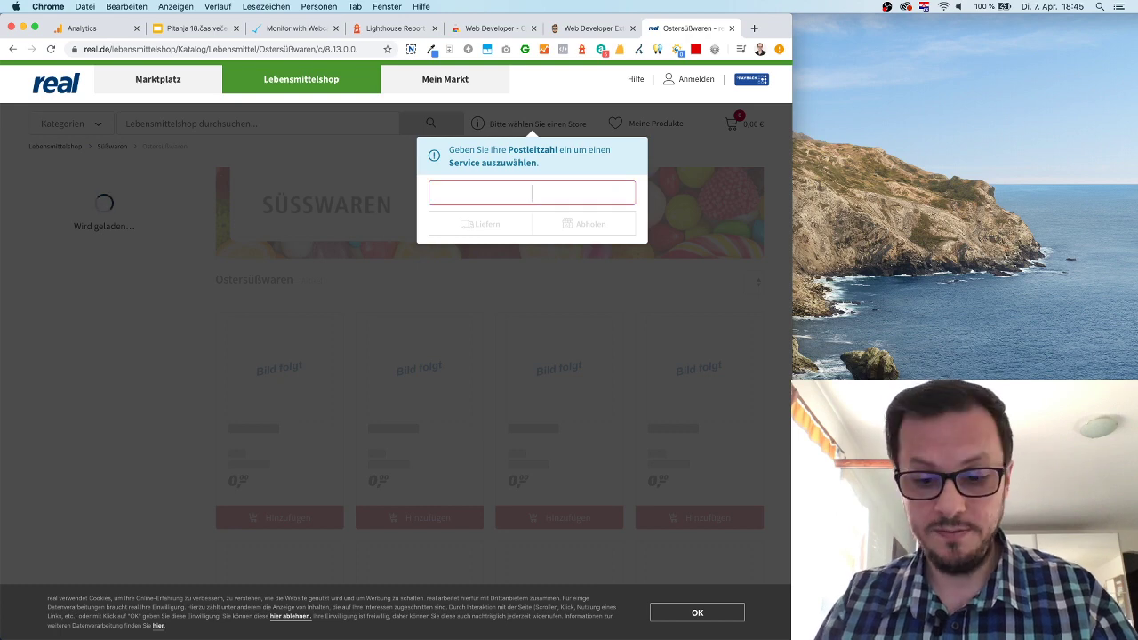
pyautogui.write('0174')
pyautogui.press('BackSpace')
pyautogui.press('BackSpace')
pyautogui.press('BackSpace')
pyautogui.press('BackSpace')
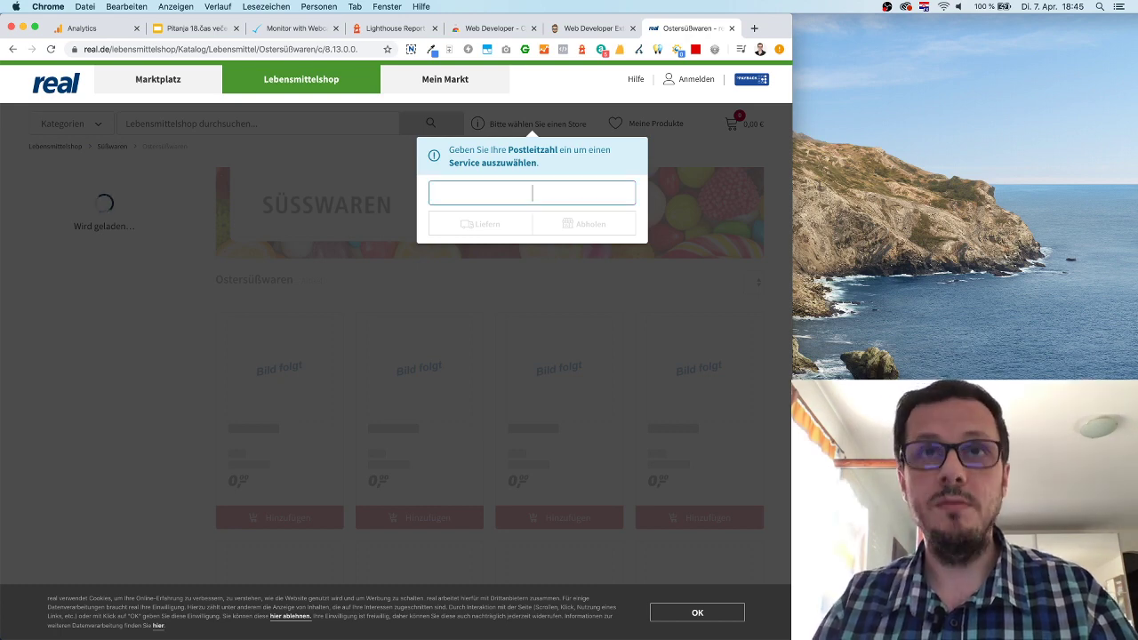
pyautogui.write('70174')
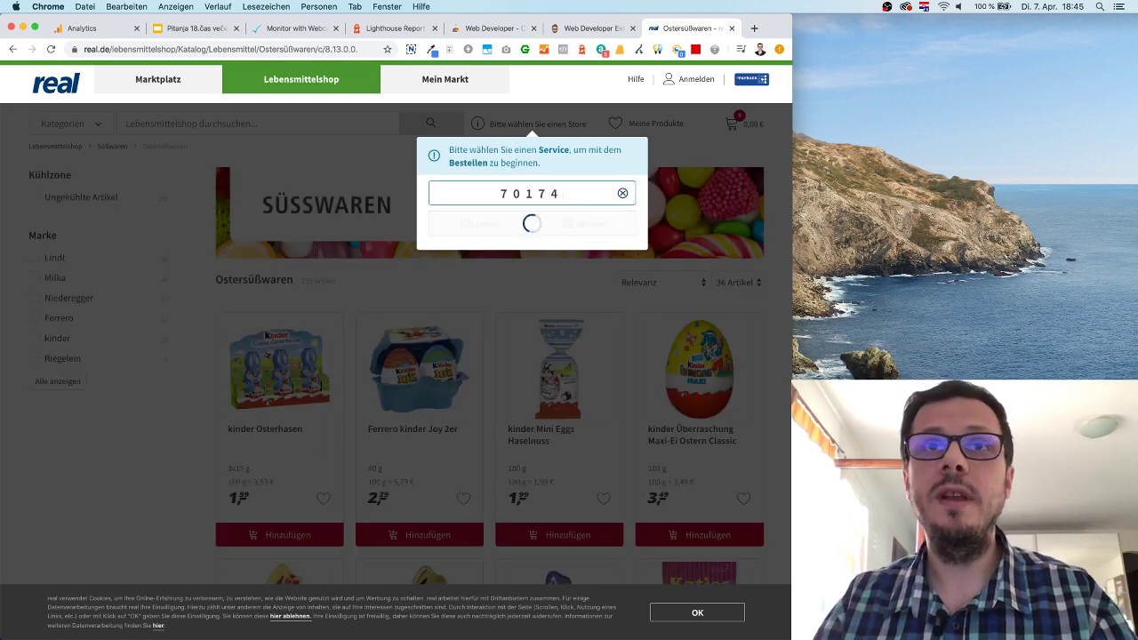
pyautogui.click(485, 224)
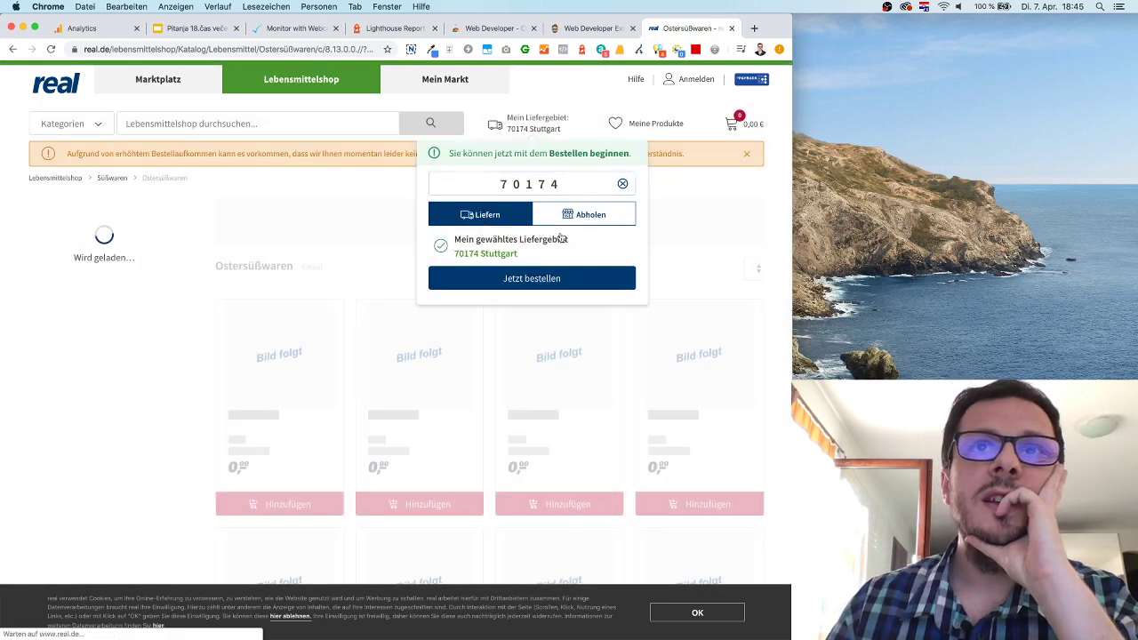
pyautogui.click(564, 280)
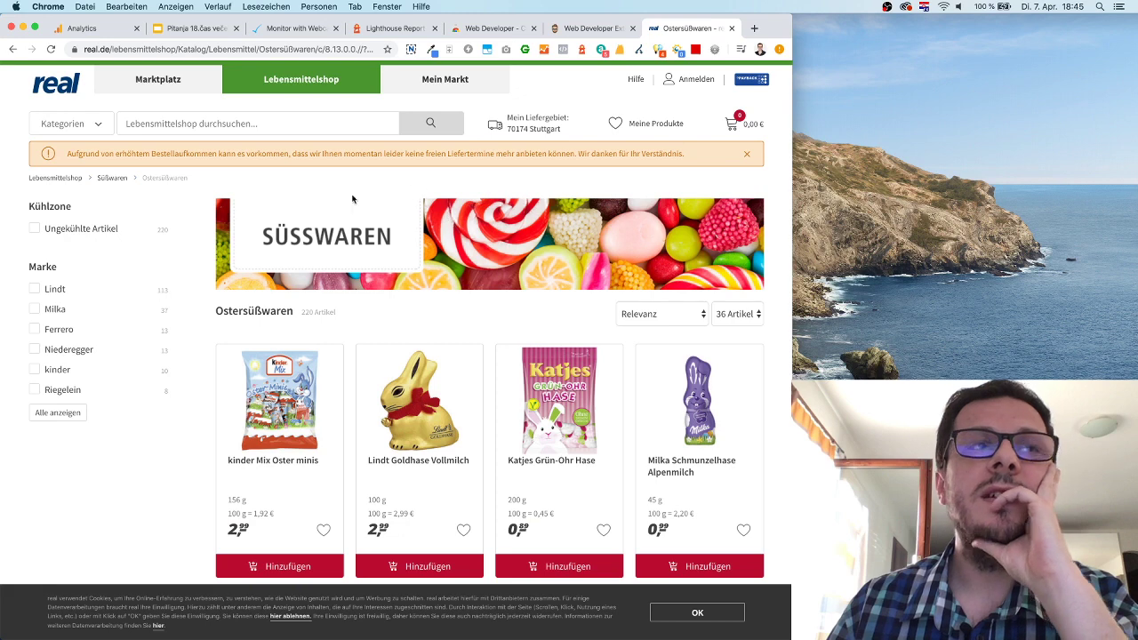
# Open the kinder Mix Oster minis product, then go to the Frische category.
pyautogui.click(342, 364)
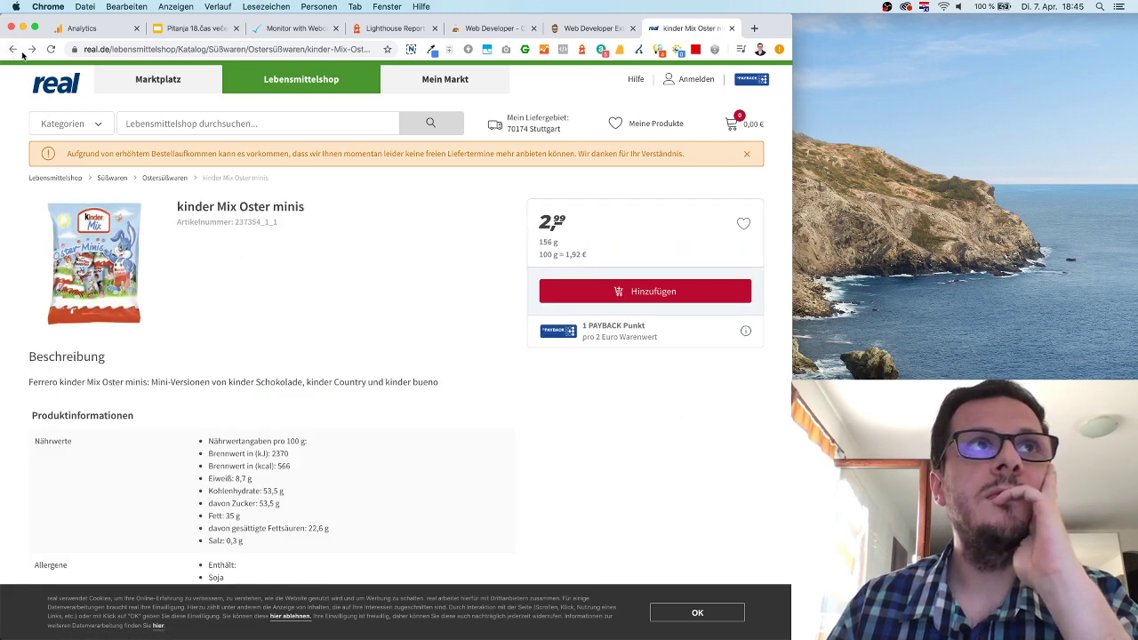
pyautogui.click(64, 124)
pyautogui.click(96, 233)
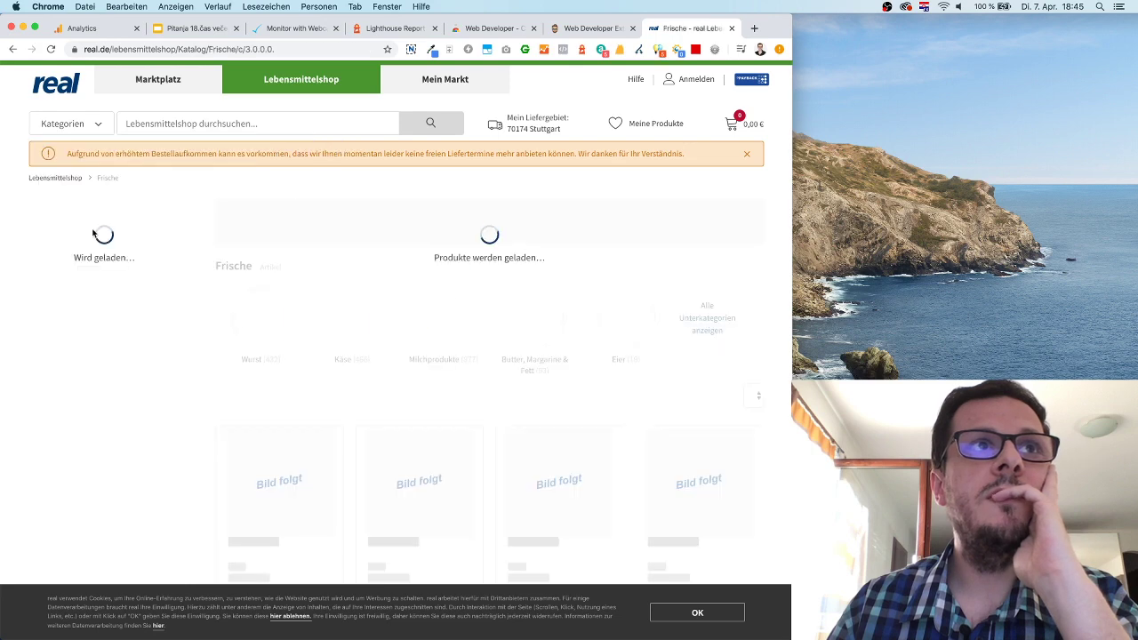
# Disable JavaScript on the Frische page via Web Developer and reload it.
pyautogui.click(716, 50)
pyautogui.click(284, 88)
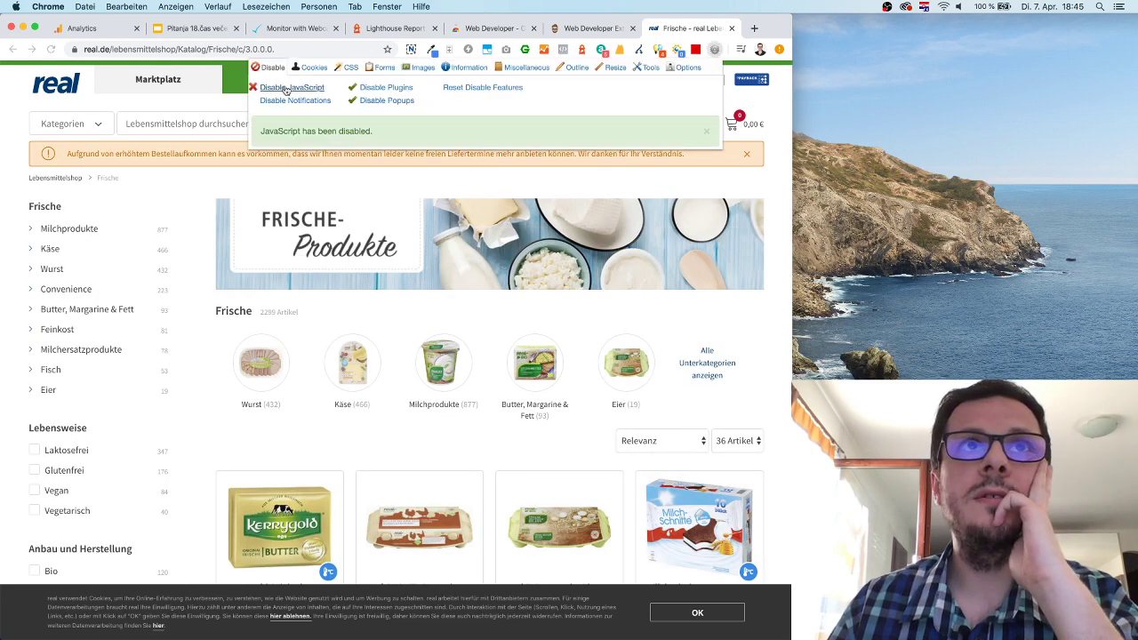
pyautogui.click(176, 182)
pyautogui.press('super+r')
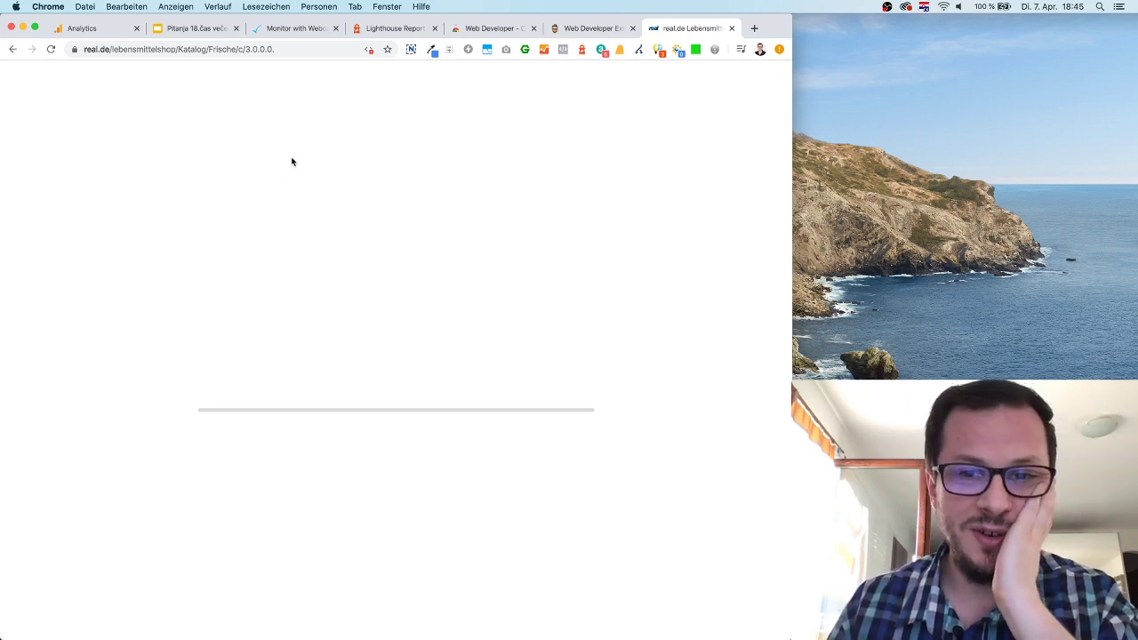
# Re-enable JavaScript, open the Wurst subcategory, then return to the Geektick webcam article.
pyautogui.click(714, 50)
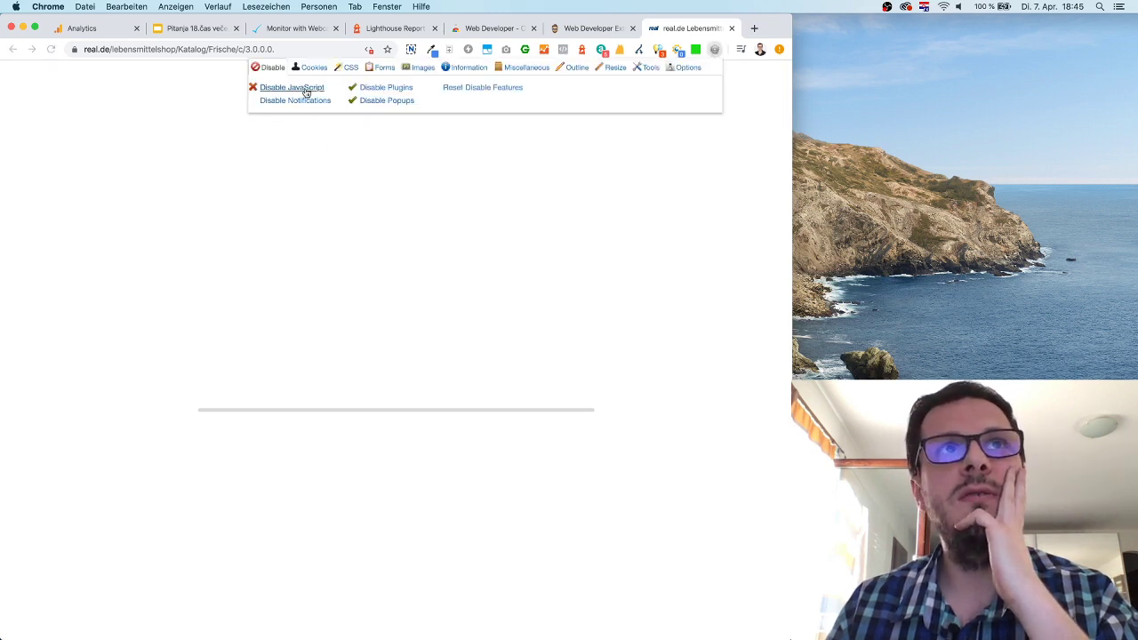
pyautogui.click(303, 87)
pyautogui.click(221, 140)
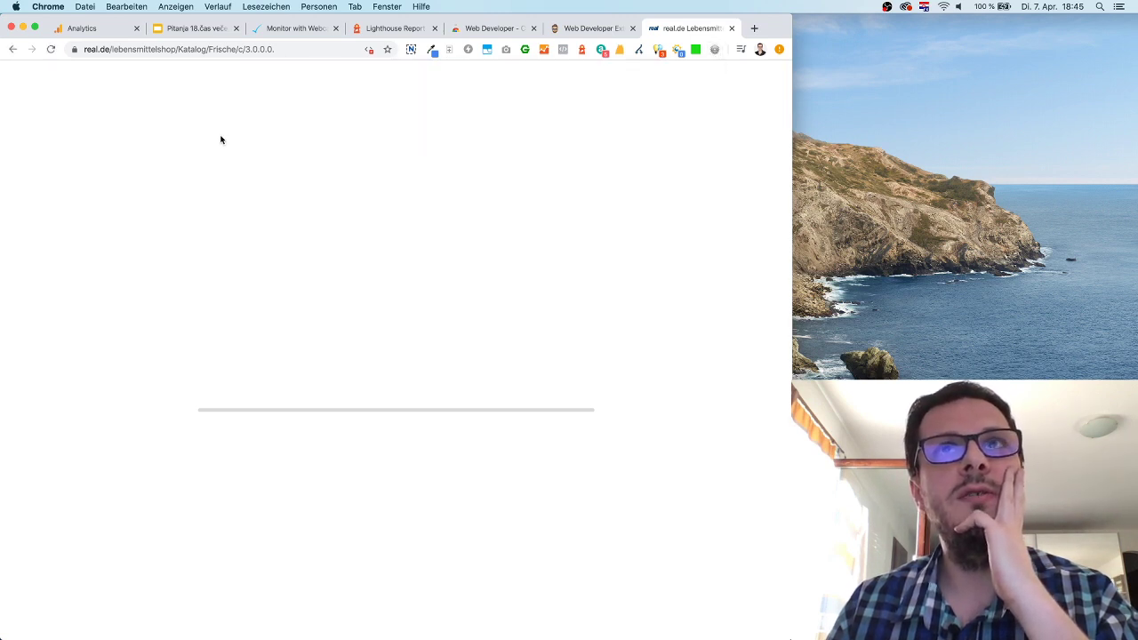
pyautogui.click(13, 50)
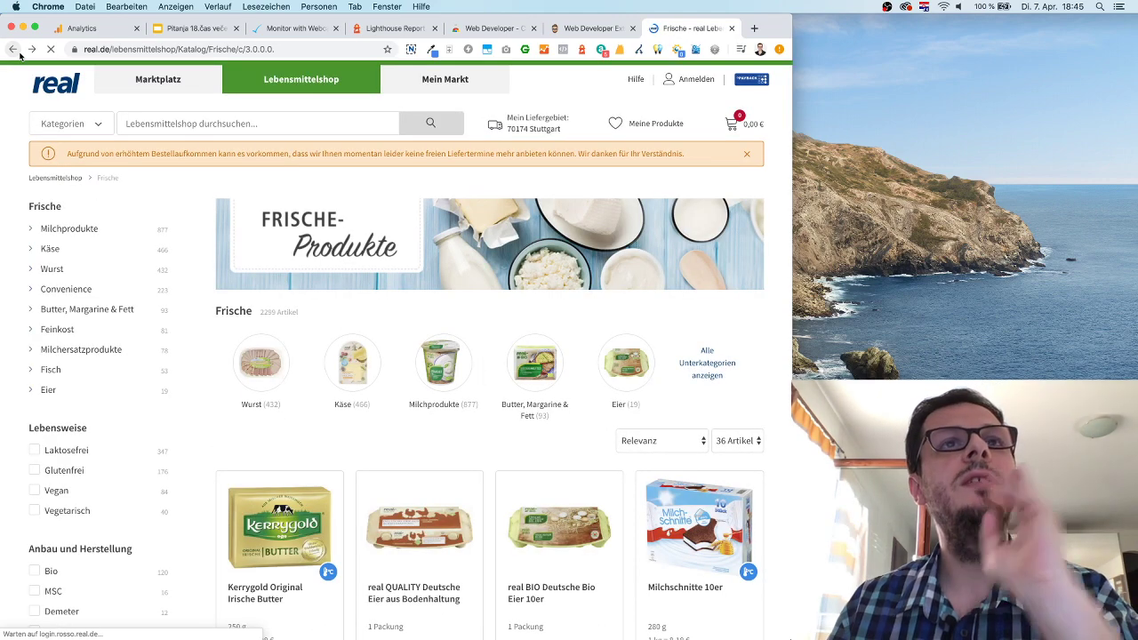
pyautogui.click(252, 359)
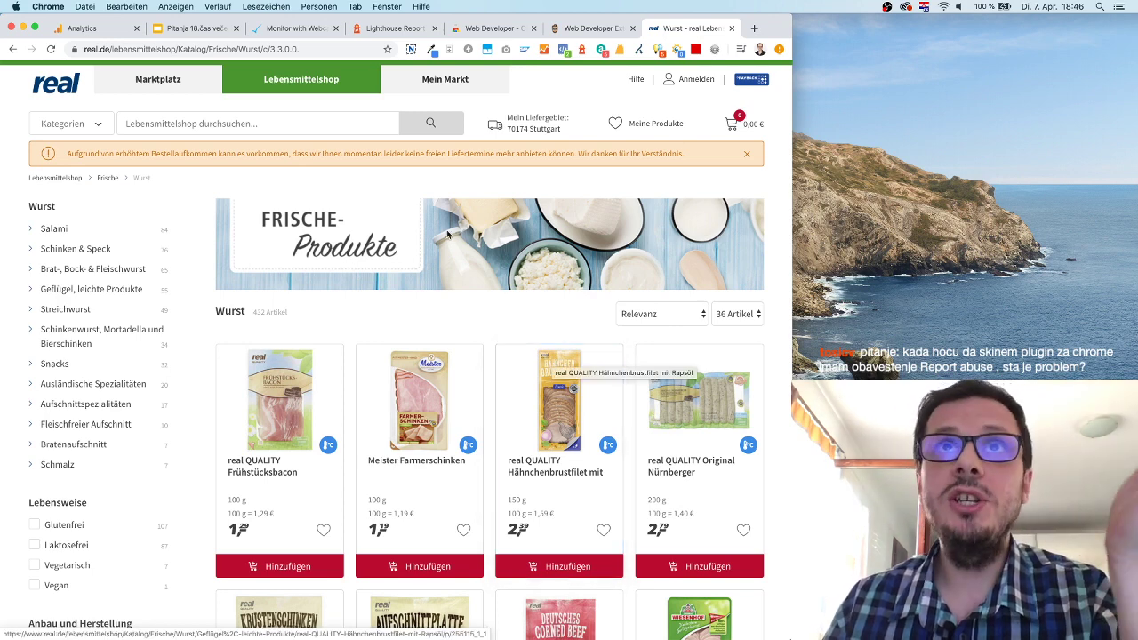
pyautogui.click(296, 30)
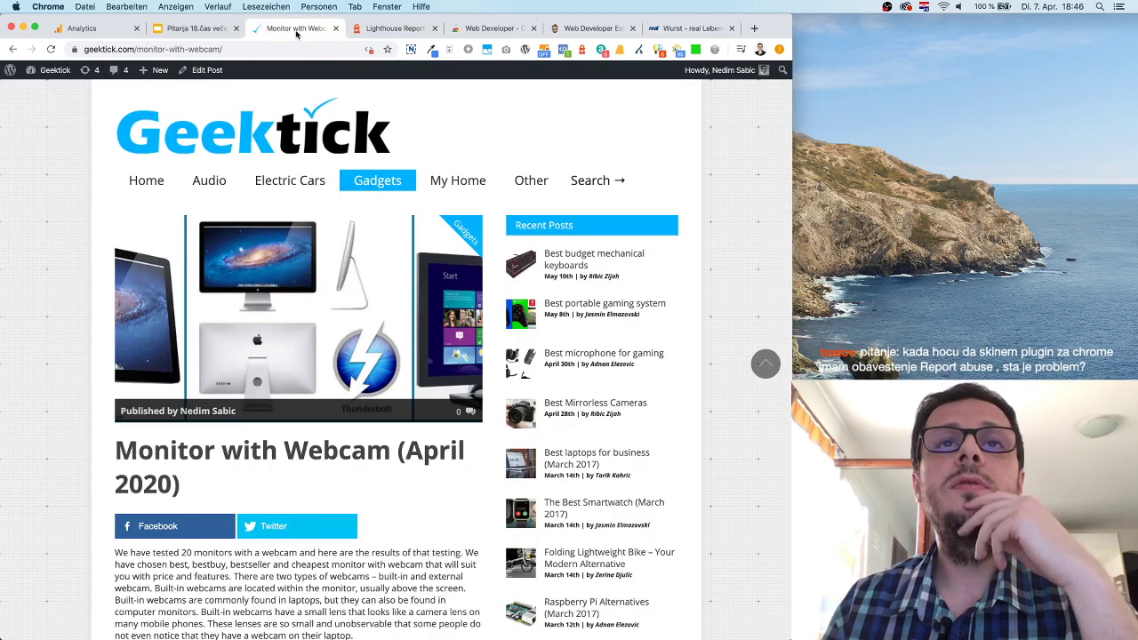
# Load klix.ba in a new tab, disable JavaScript, and scroll to confirm content still shows.
pyautogui.click(755, 29)
pyautogui.write('klix.ba')
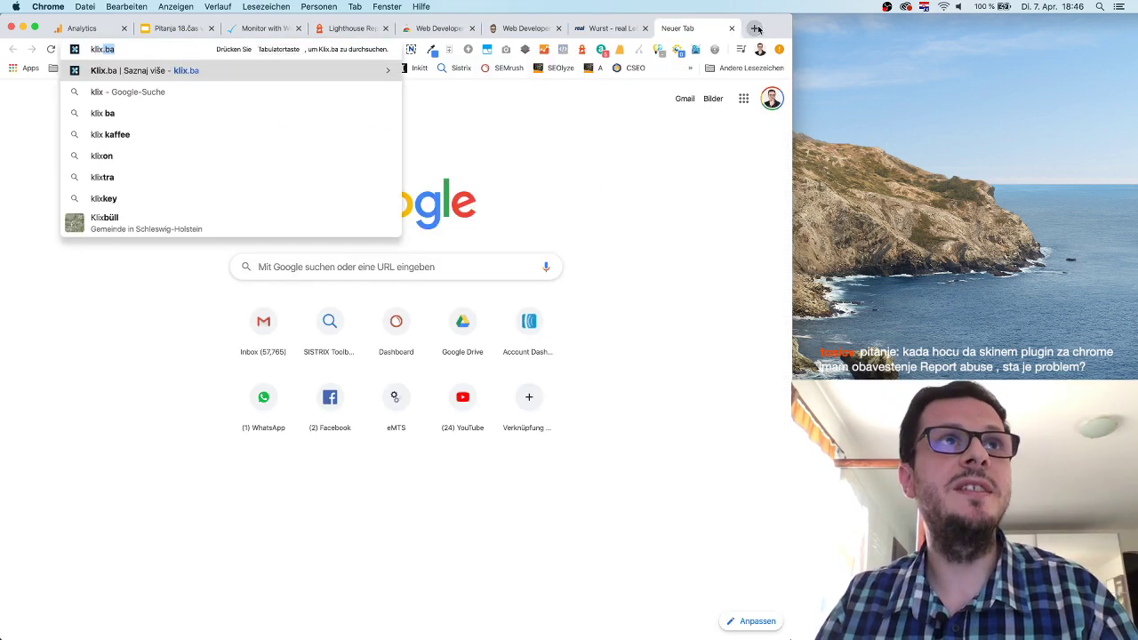
pyautogui.press('Return')
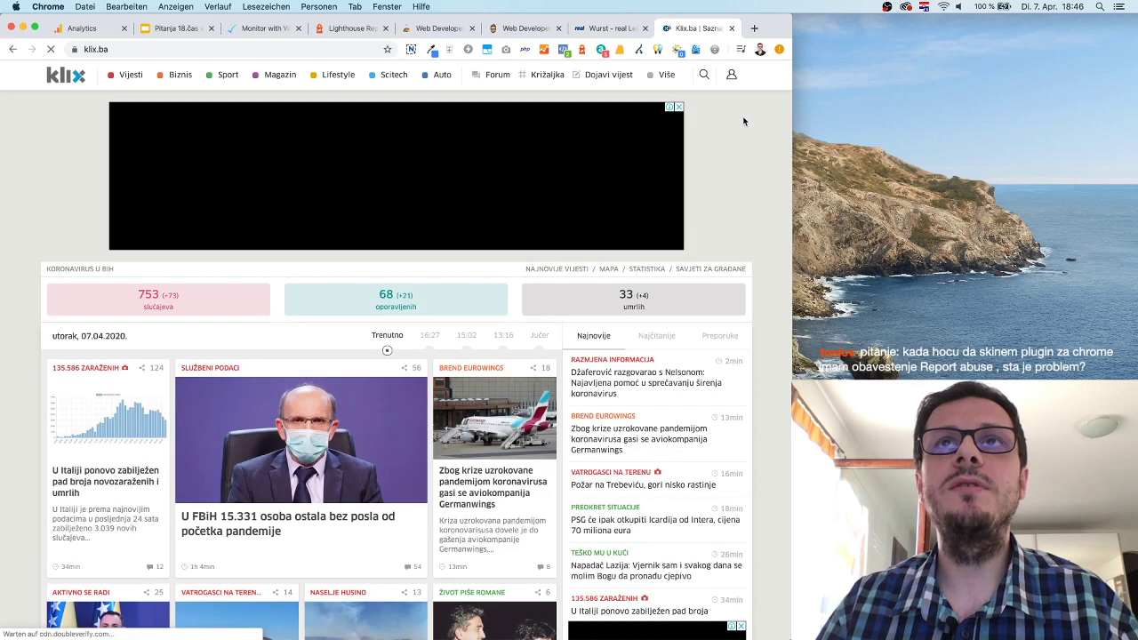
pyautogui.click(714, 48)
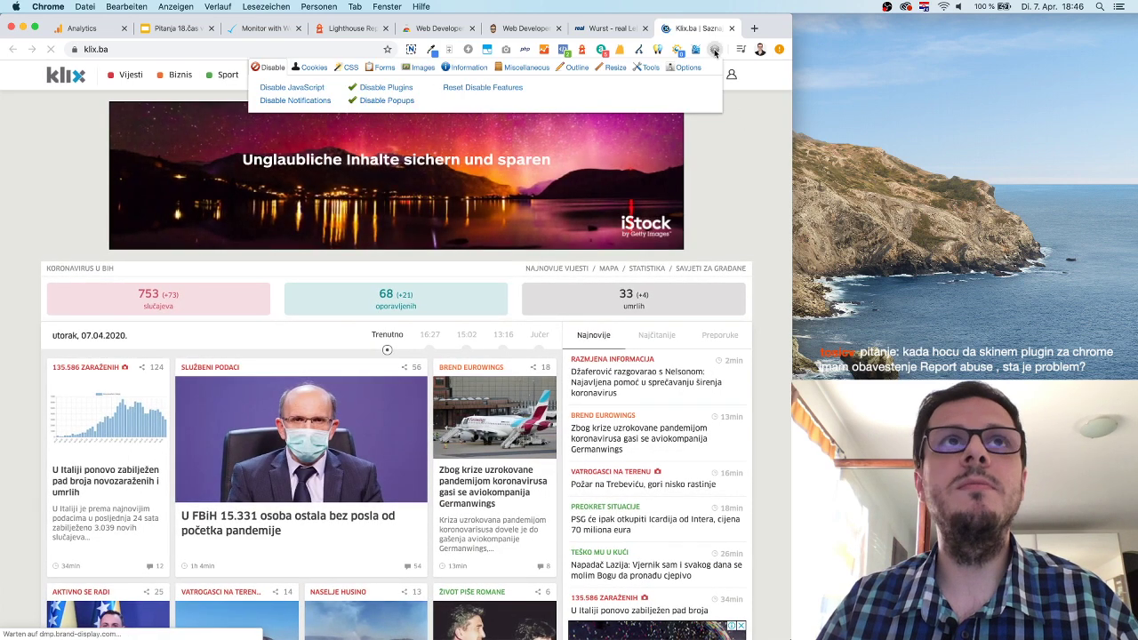
pyautogui.click(276, 87)
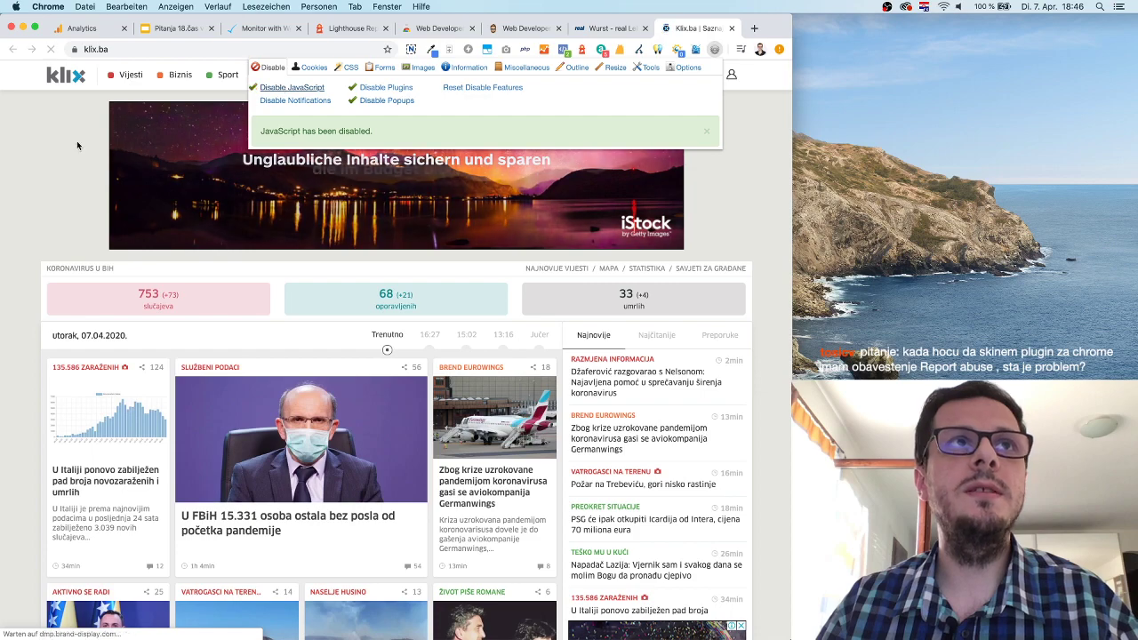
pyautogui.click(76, 141)
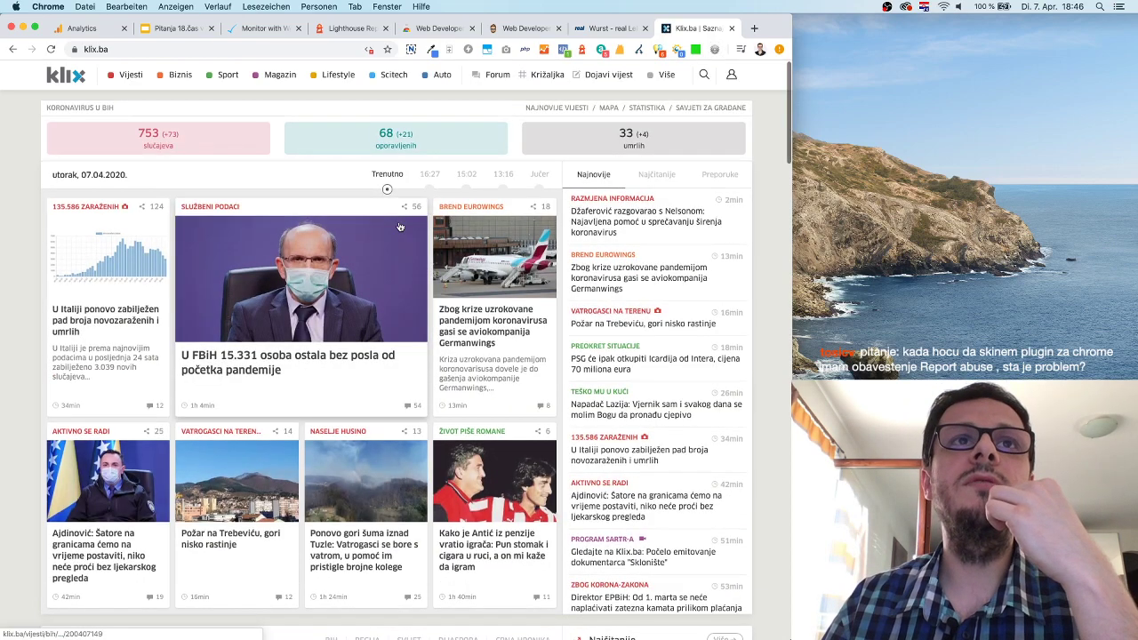
pyautogui.scroll(-15, 400, 228)
pyautogui.scroll(-10, 400, 228)
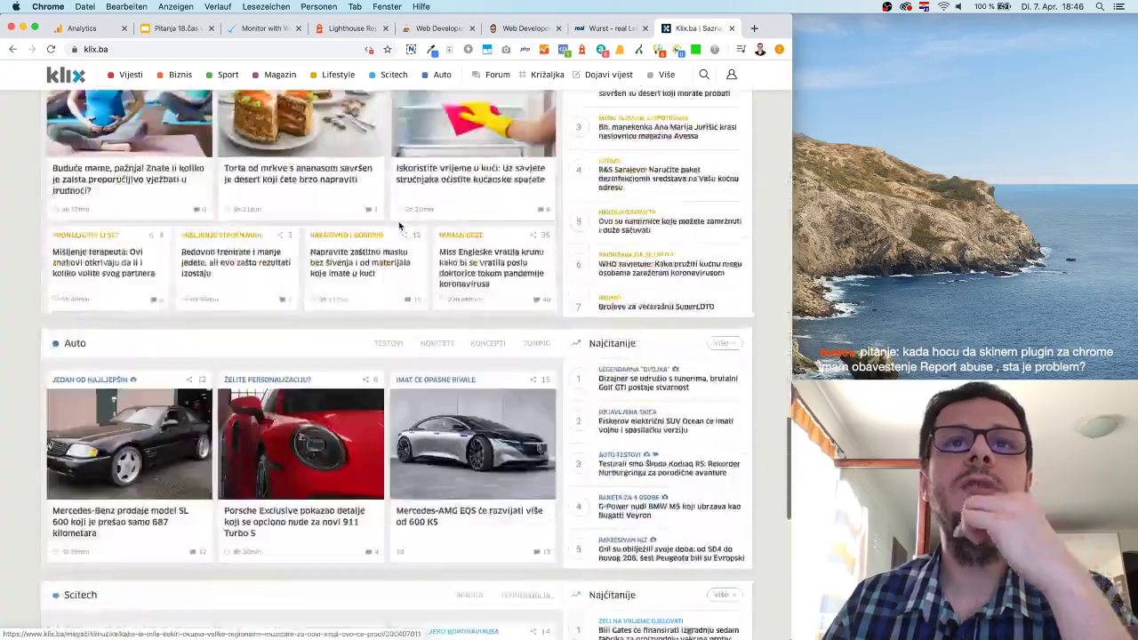
pyautogui.scroll(15, 400, 228)
pyautogui.scroll(5, 400, 228)
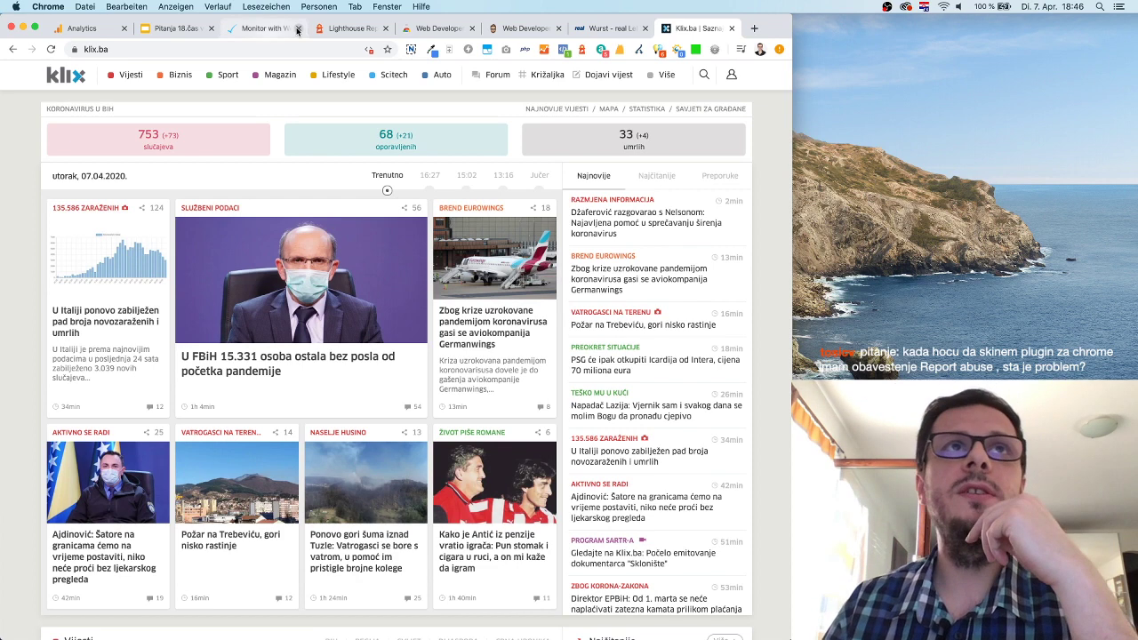
# Go back to Search Console's Mobile Usability report via the Geektick article tab.
pyautogui.click(261, 29)
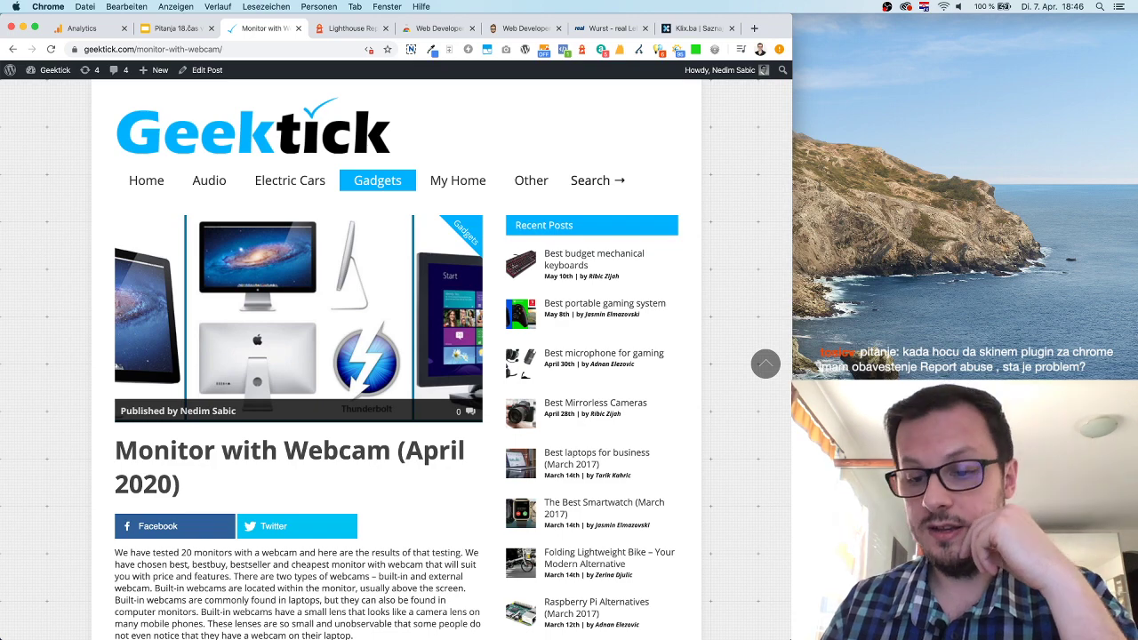
pyautogui.press('super+grave')
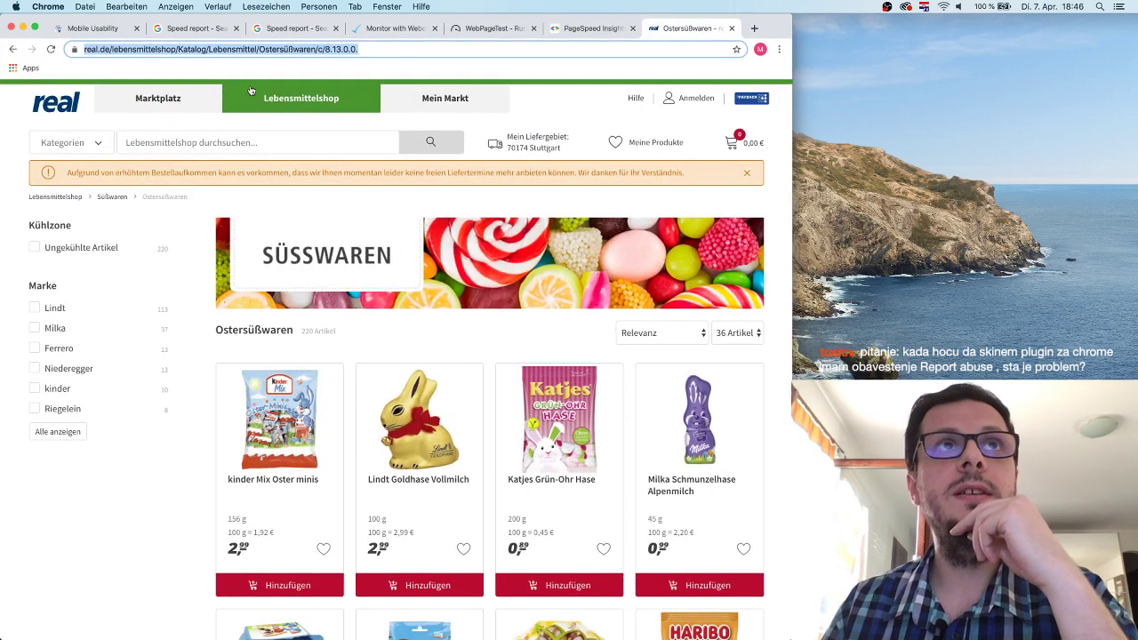
pyautogui.click(89, 28)
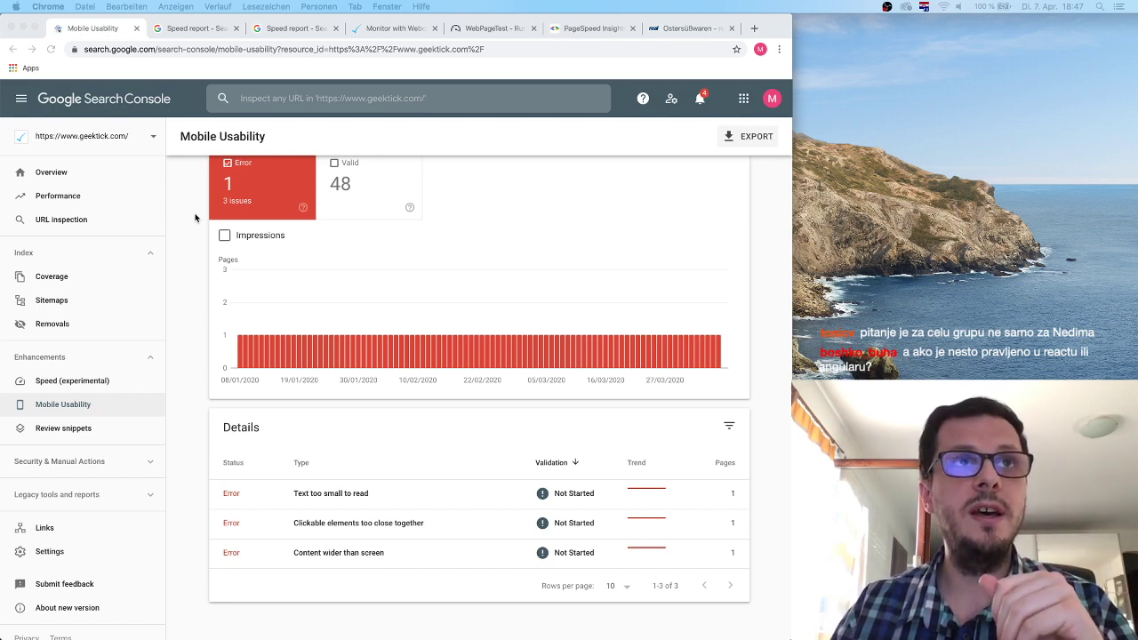
# Show the Valid card and hide Error in Mobile Usability, then return to the webcam article.
pyautogui.click(195, 218)
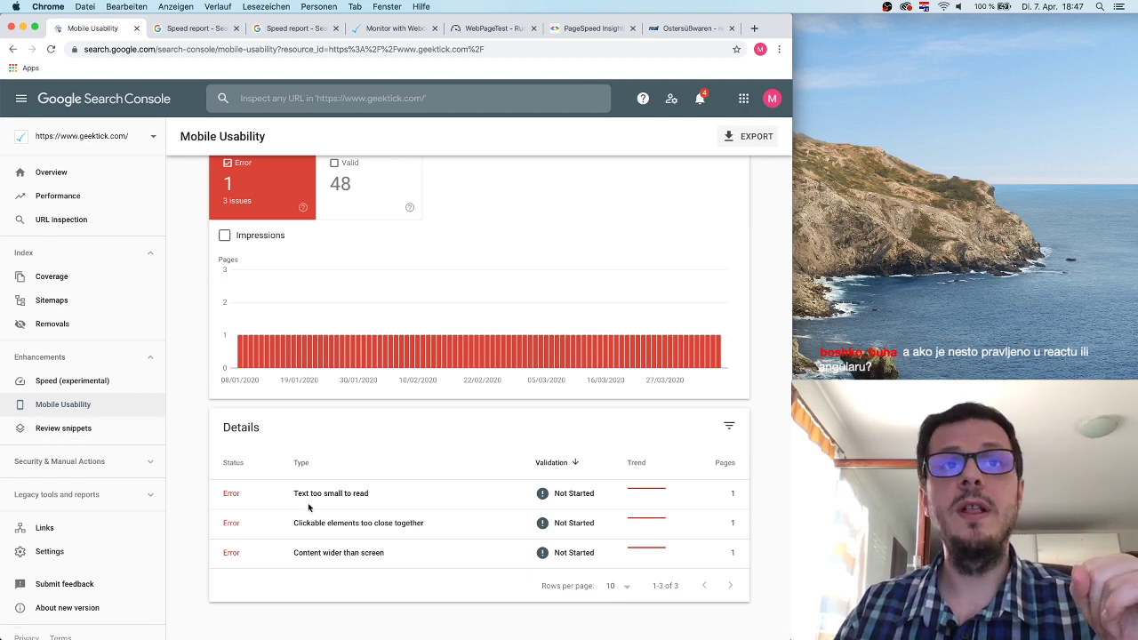
pyautogui.scroll(2, 394, 432)
pyautogui.click(378, 257)
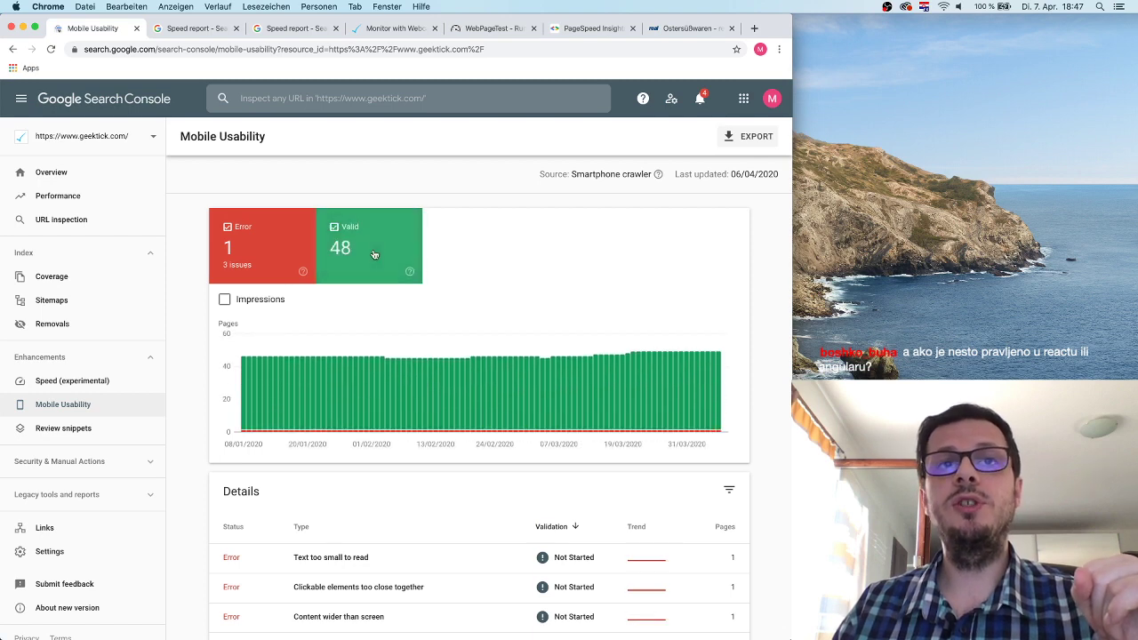
pyautogui.click(266, 256)
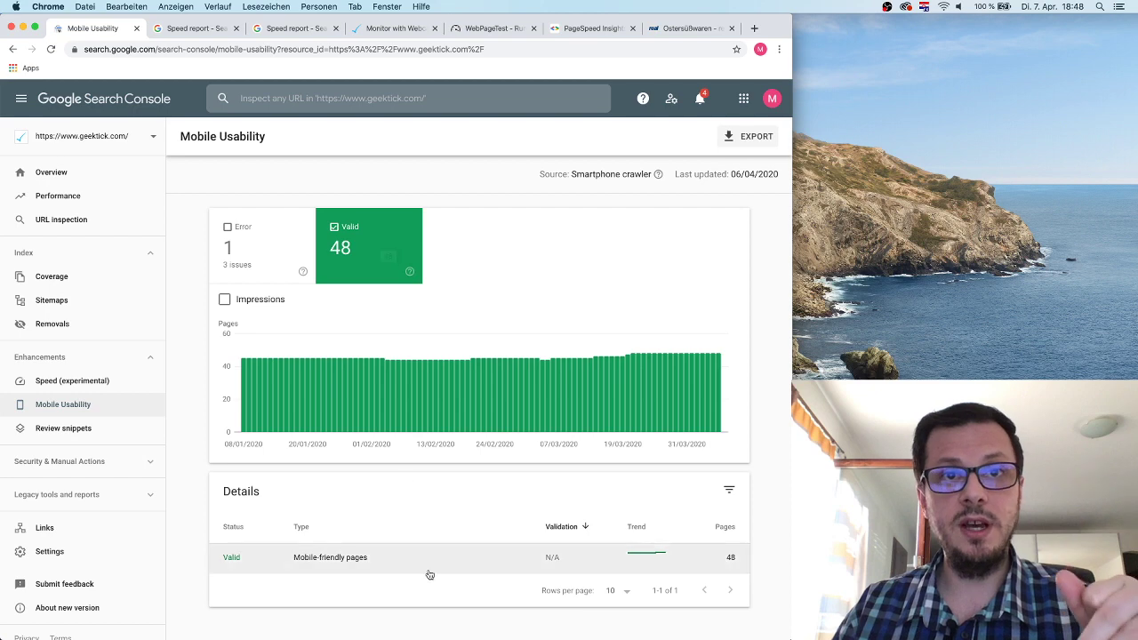
pyautogui.click(372, 32)
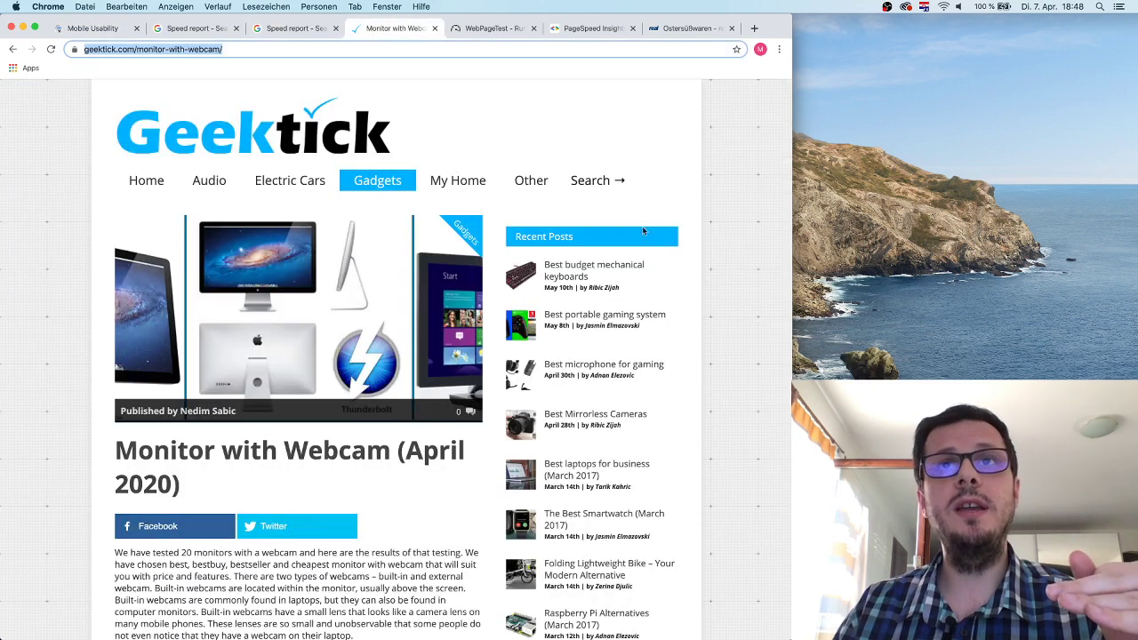
# Open Chrome DevTools on the Geektick webcam article.
pyautogui.rightClick(749, 185)
pyautogui.click(770, 297)
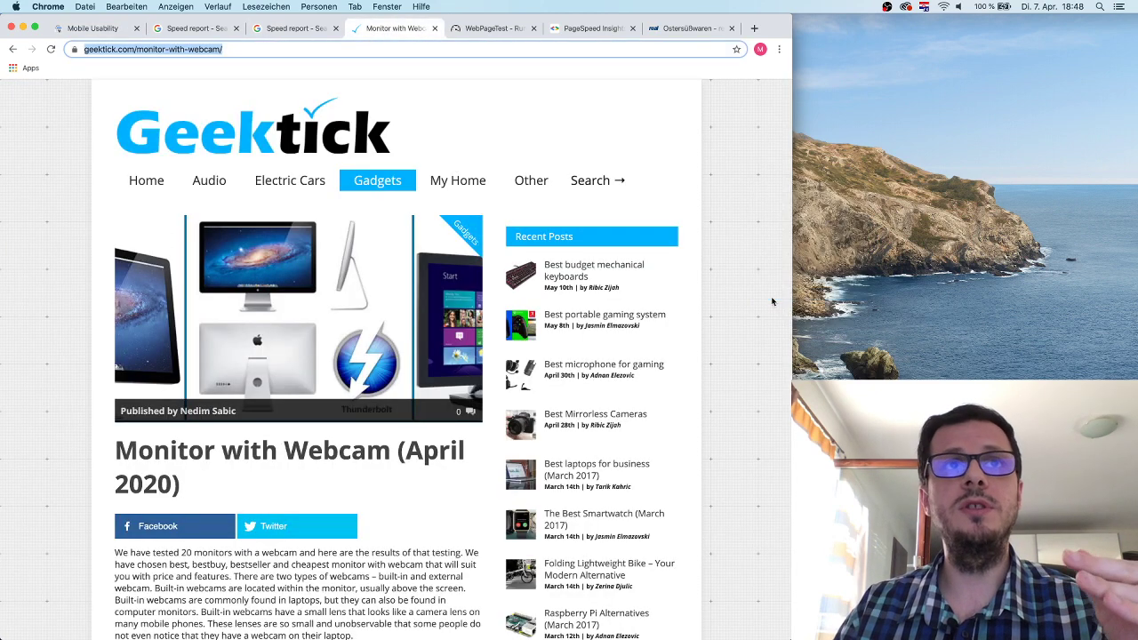
pyautogui.scroll(-5, 286, 306)
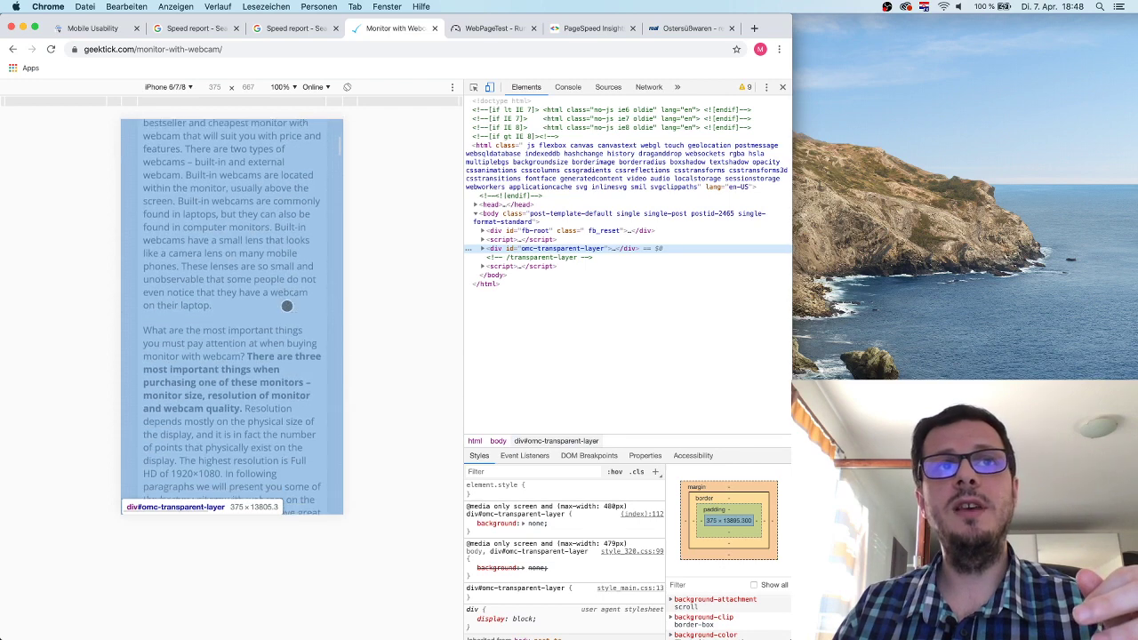
pyautogui.scroll(10, 286, 306)
# Preview the article as an iPad, then as iPhone 6/7/8 at 375×667, and return to Mobile Usability.
pyautogui.click(183, 86)
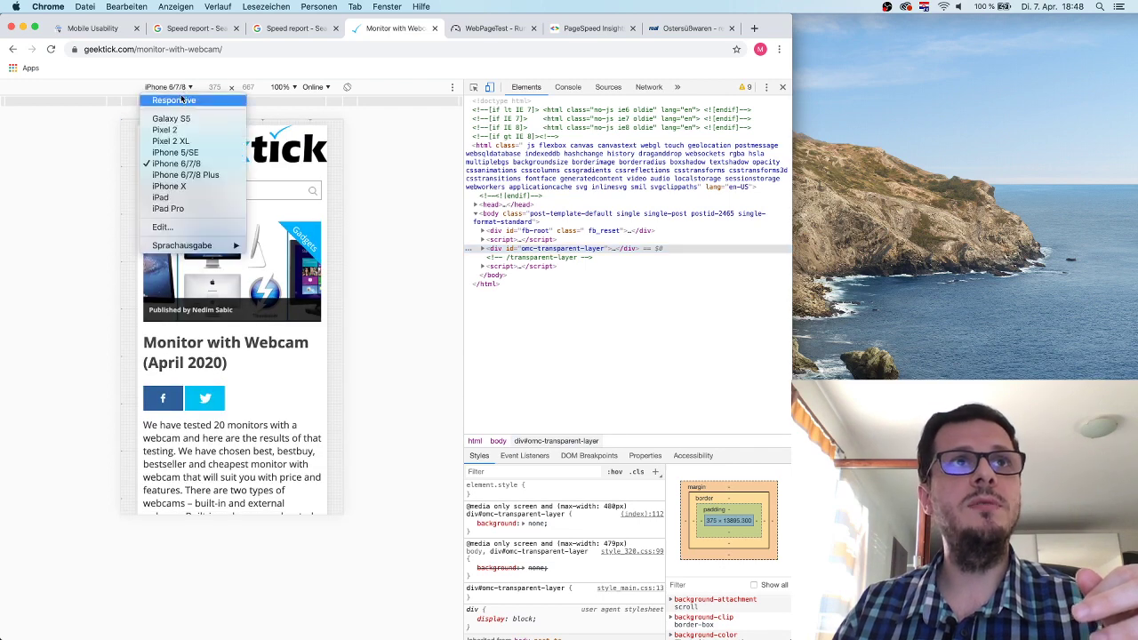
pyautogui.click(164, 197)
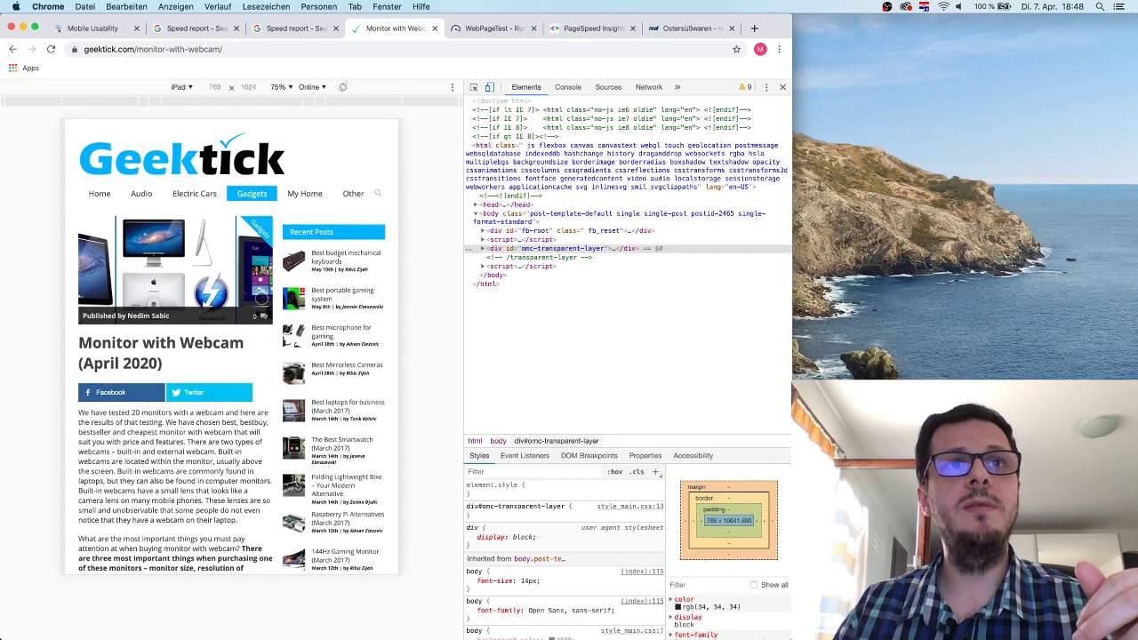
pyautogui.scroll(-5, 281, 273)
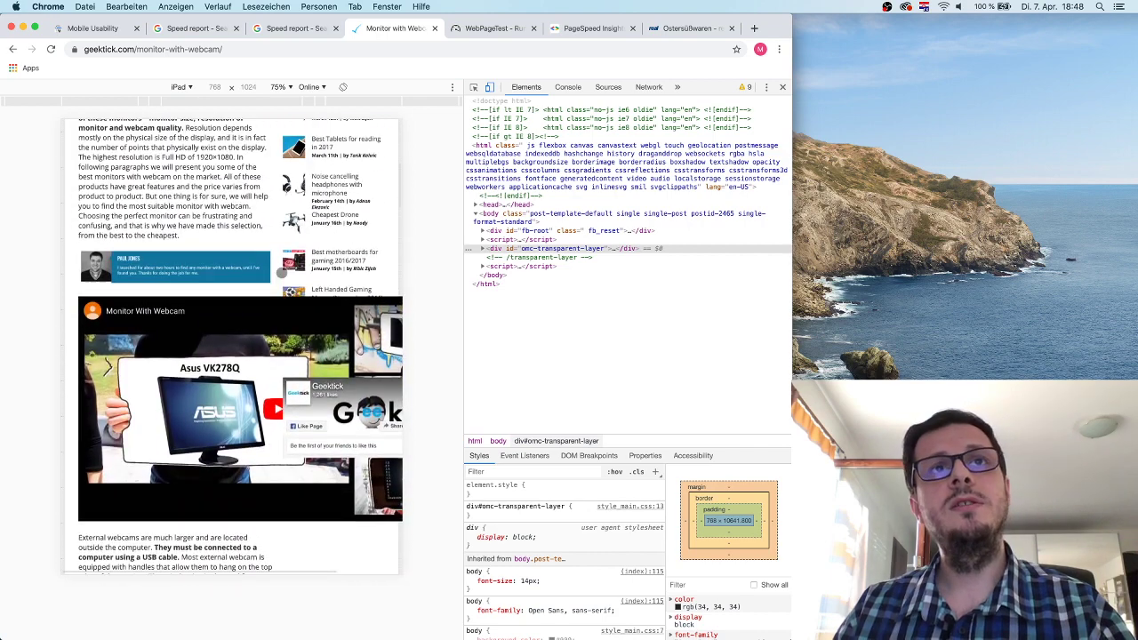
pyautogui.scroll(5, 281, 273)
pyautogui.click(190, 86)
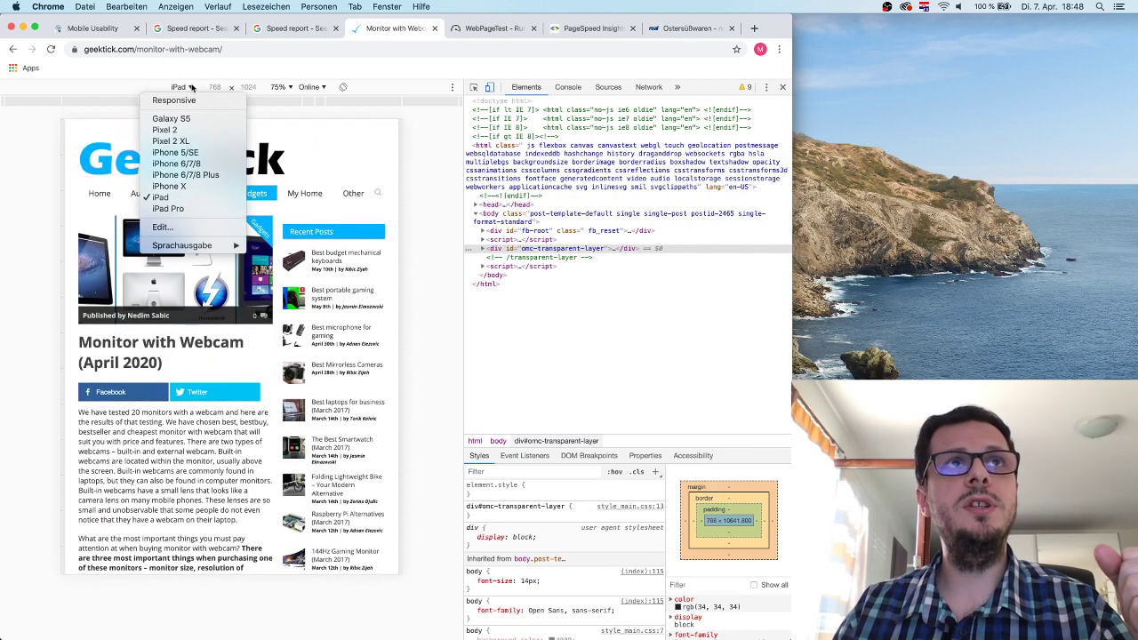
pyautogui.click(202, 164)
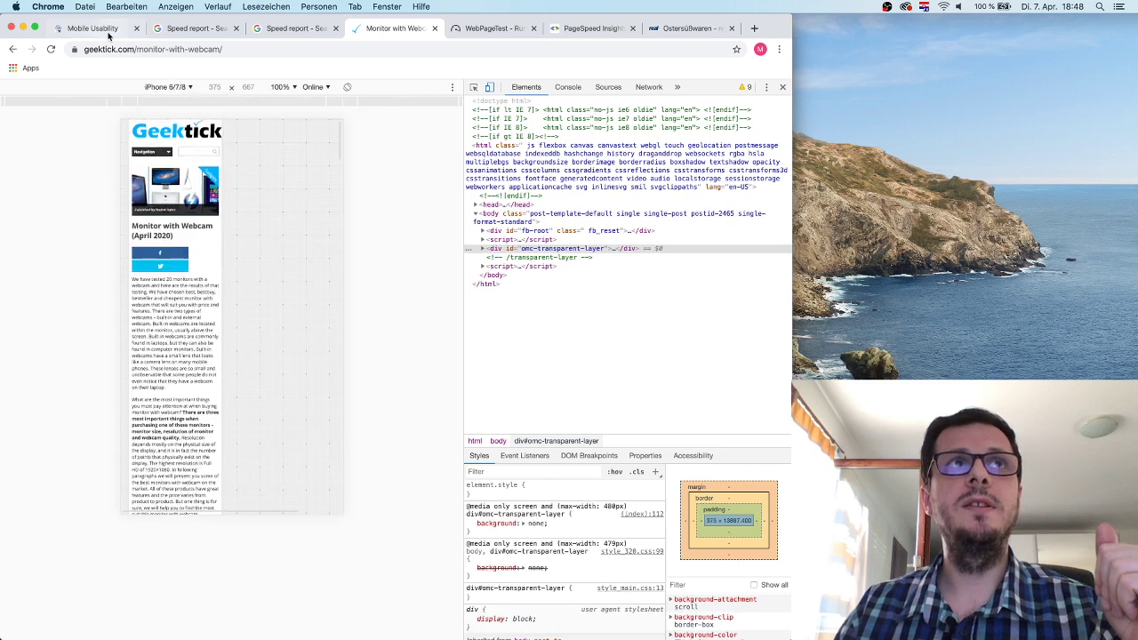
pyautogui.click(103, 29)
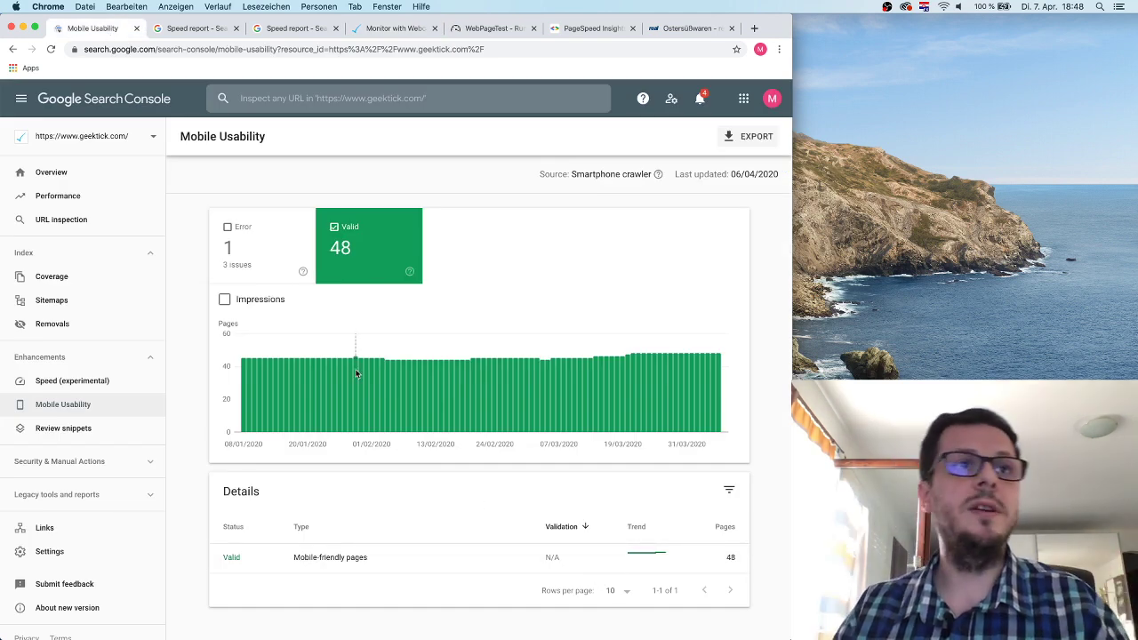
# Open the Review snippets report, dismiss its intro, and open the 'itemreviewed' error details.
pyautogui.click(99, 433)
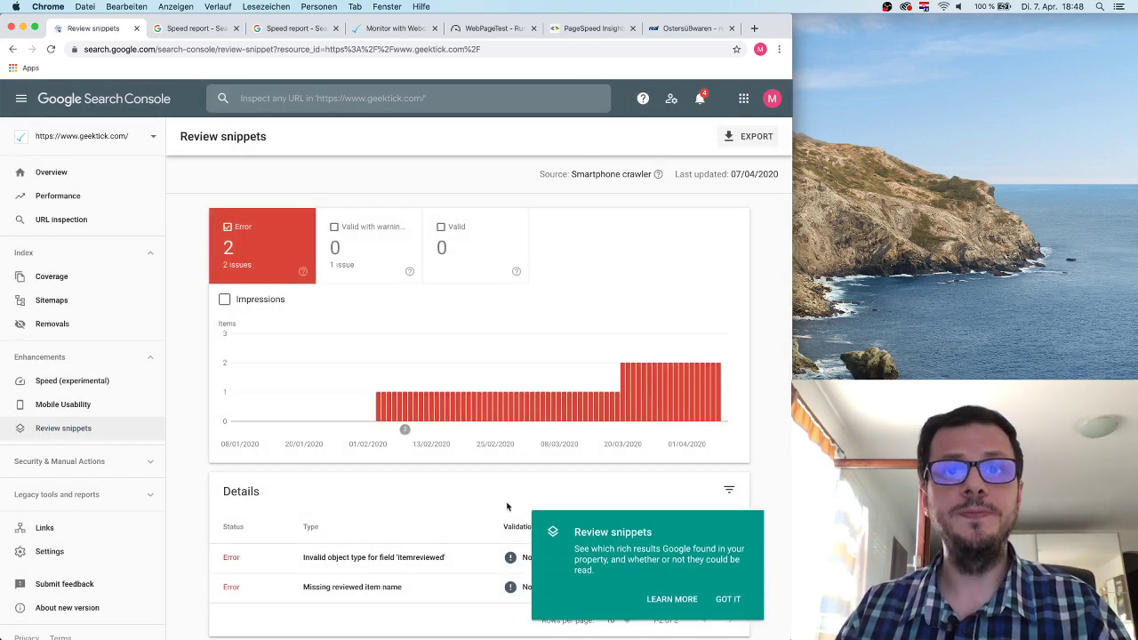
pyautogui.click(728, 599)
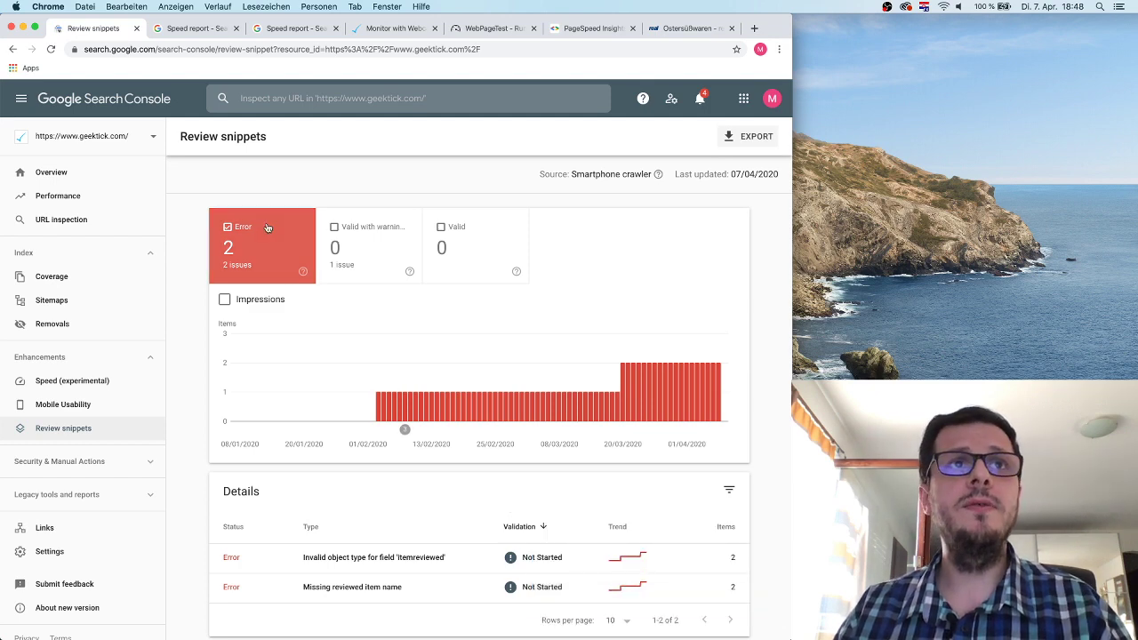
pyautogui.scroll(-1, 346, 327)
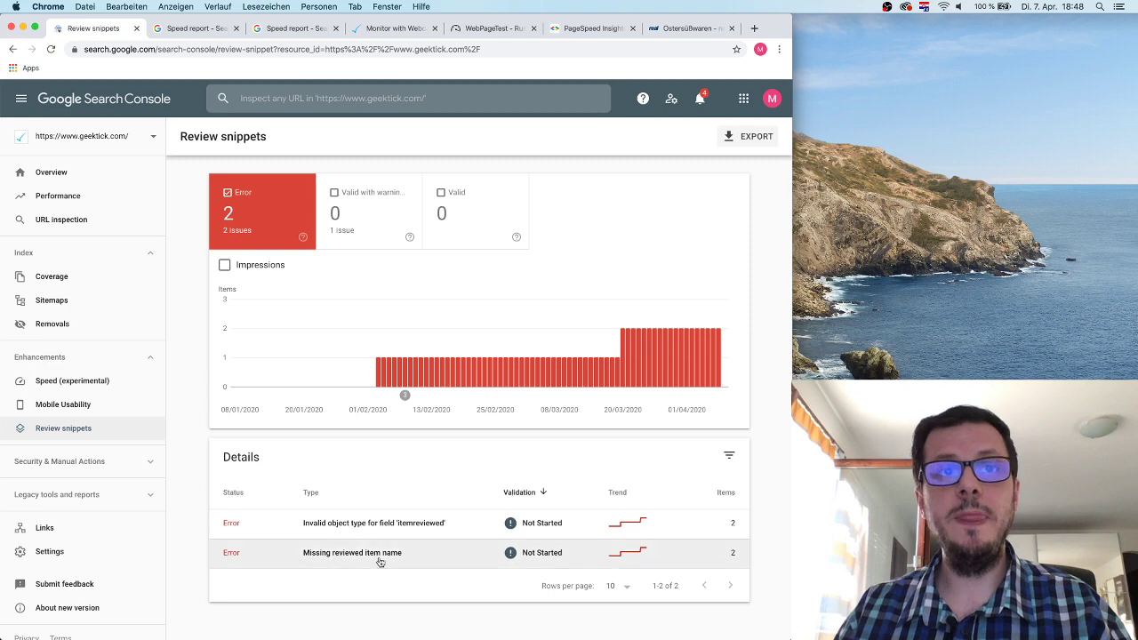
pyautogui.click(472, 526)
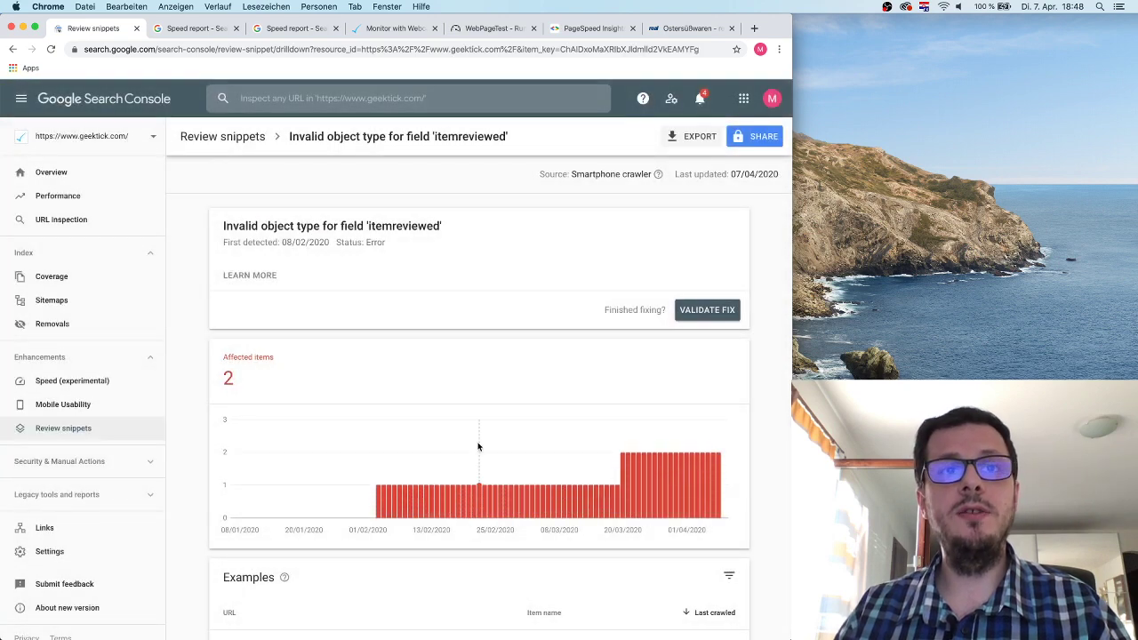
pyautogui.scroll(-3, 477, 446)
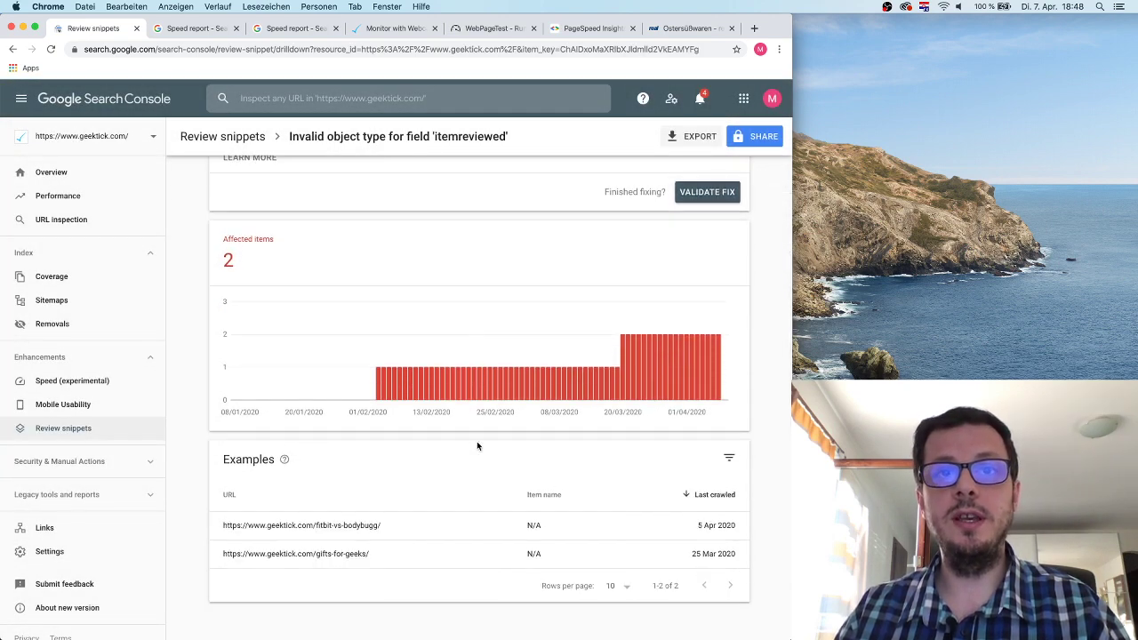
# Inspect the fitbit-vs-bodybugg example's code, close the panel, and return to the Review snippets overview.
pyautogui.click(386, 524)
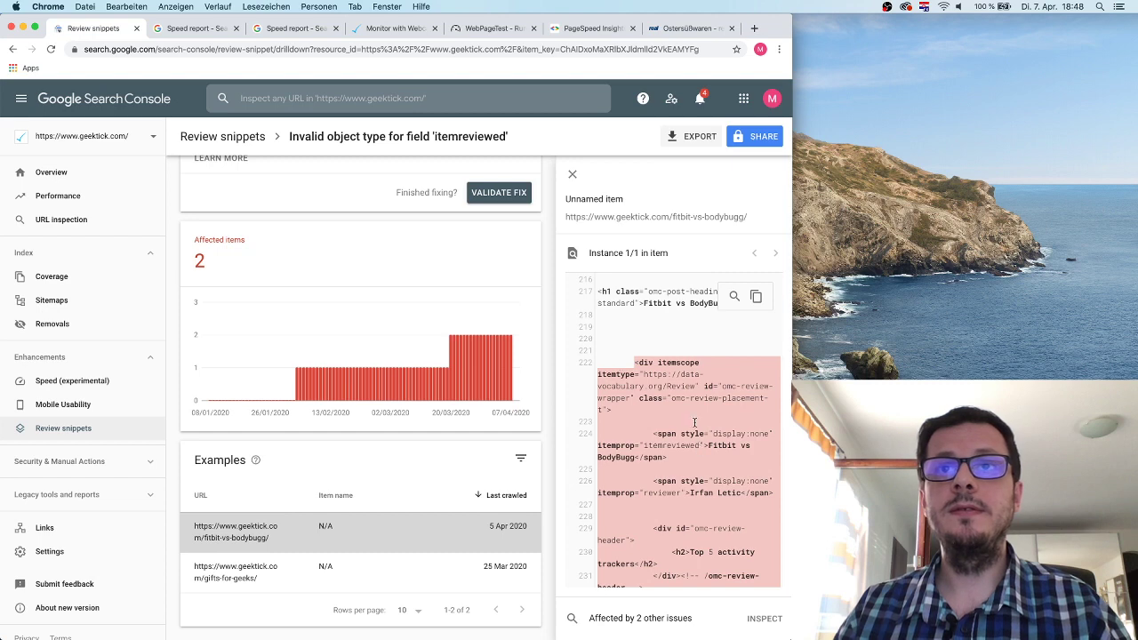
pyautogui.scroll(-1, 694, 423)
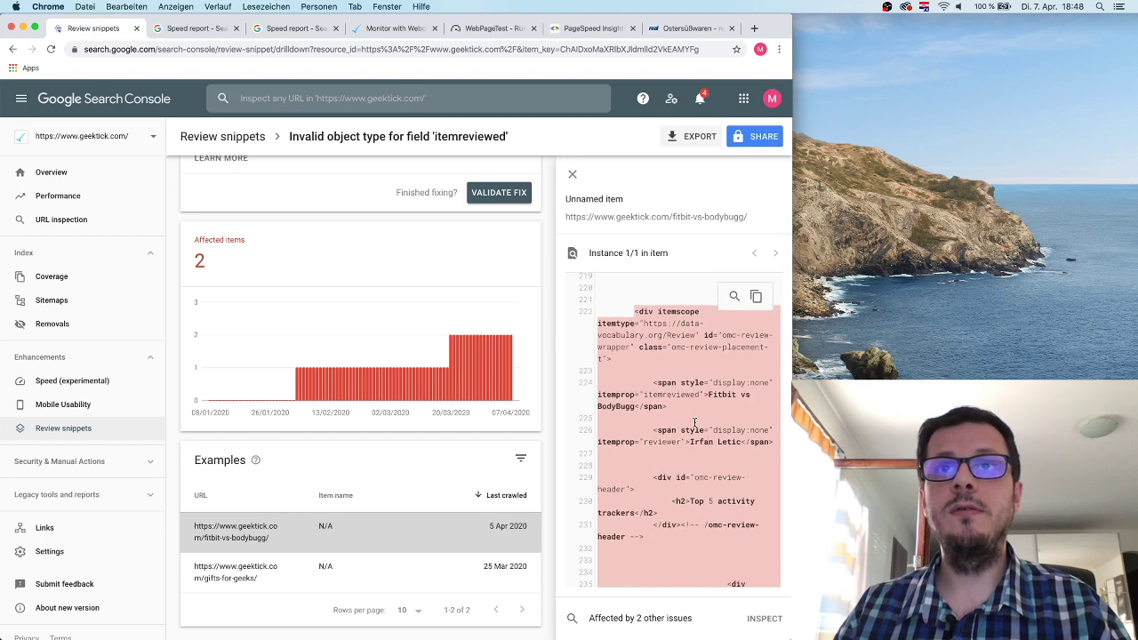
pyautogui.scroll(-5, 694, 423)
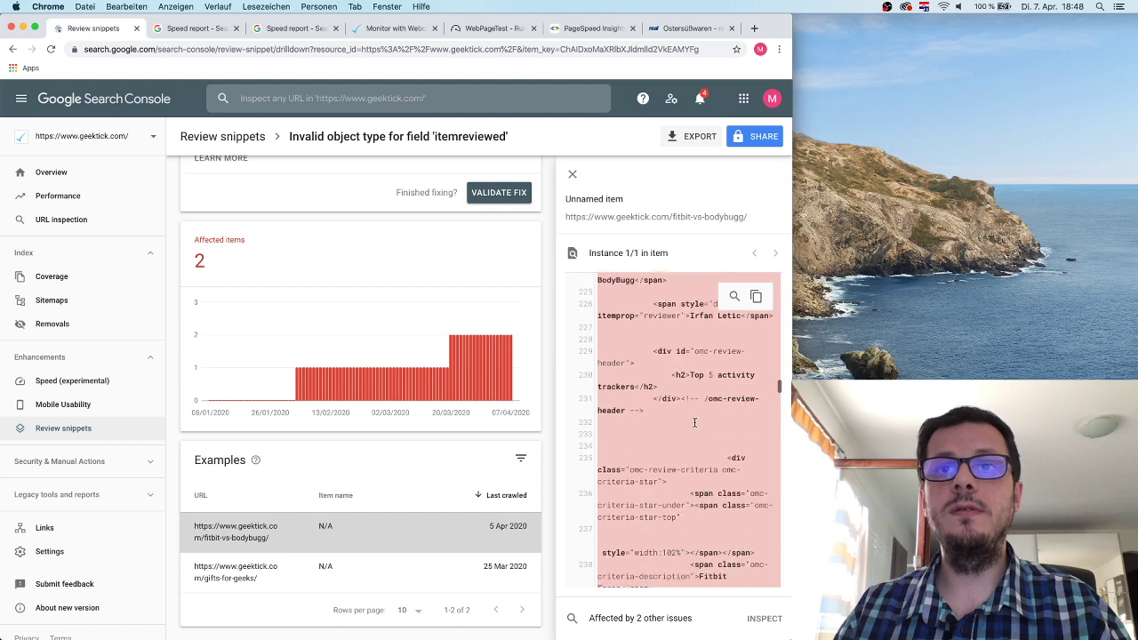
pyautogui.scroll(-10, 695, 422)
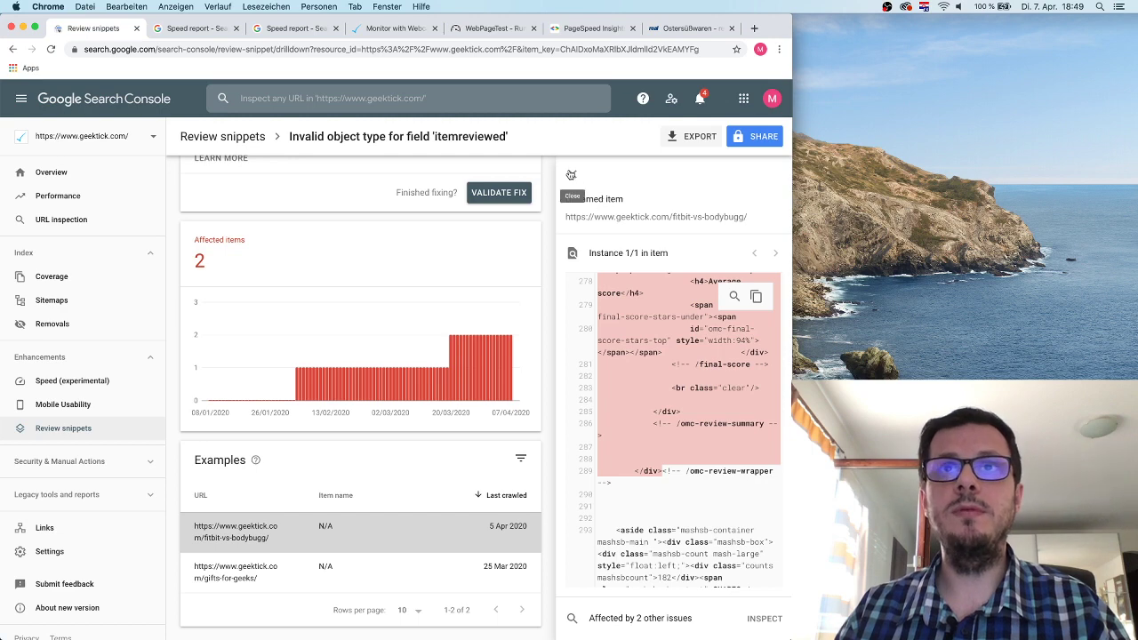
pyautogui.click(571, 174)
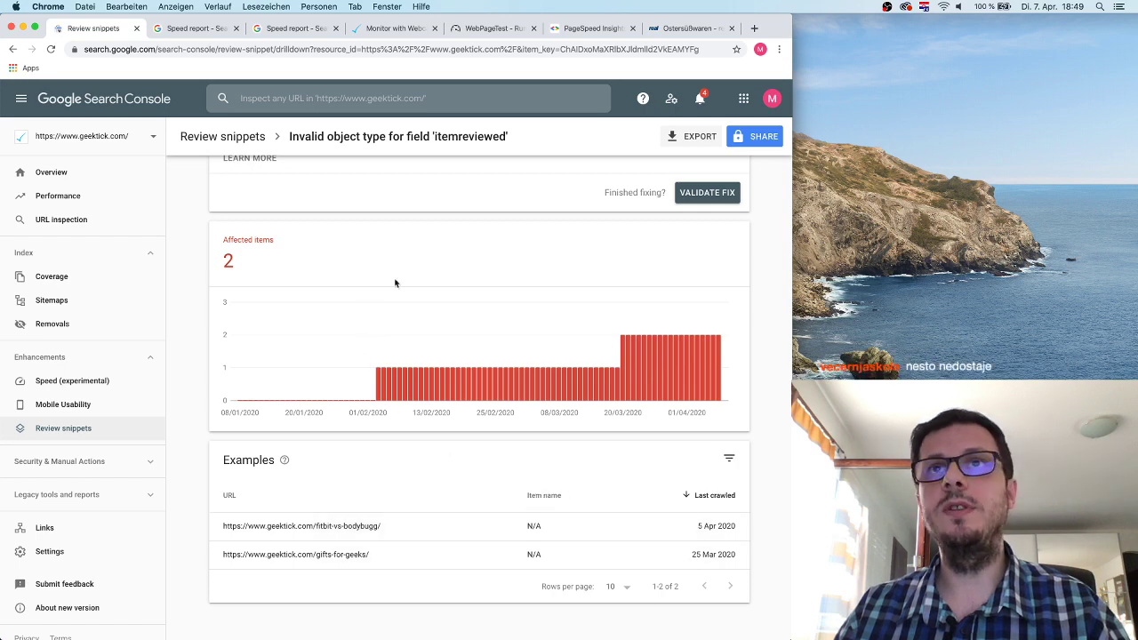
pyautogui.scroll(3, 395, 279)
pyautogui.scroll(-3, 395, 276)
pyautogui.scroll(3, 394, 276)
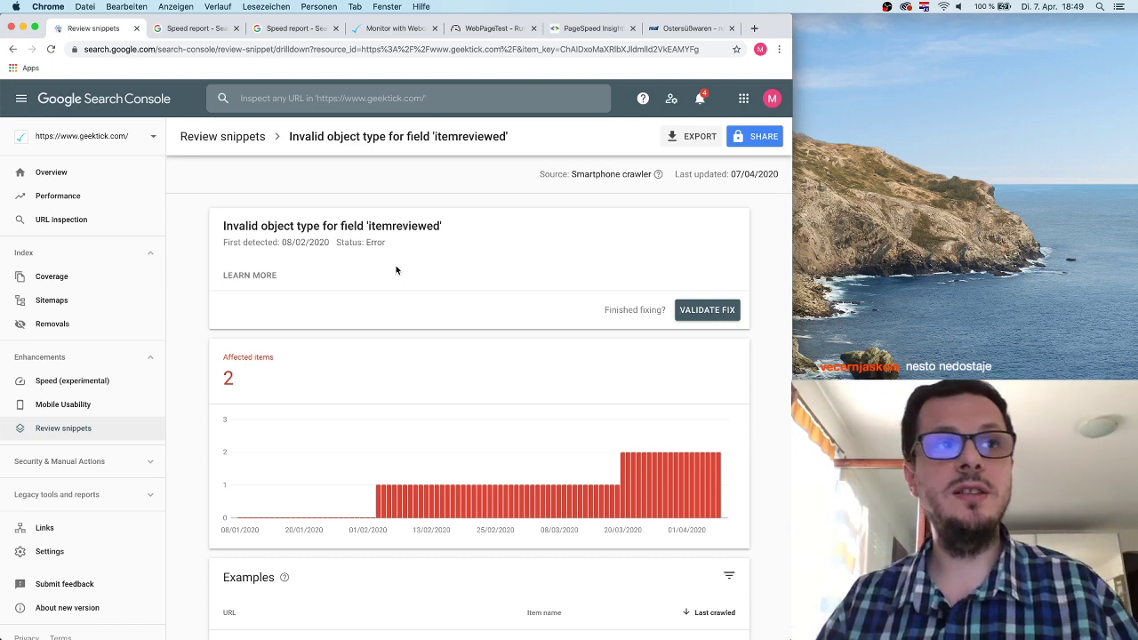
pyautogui.click(12, 49)
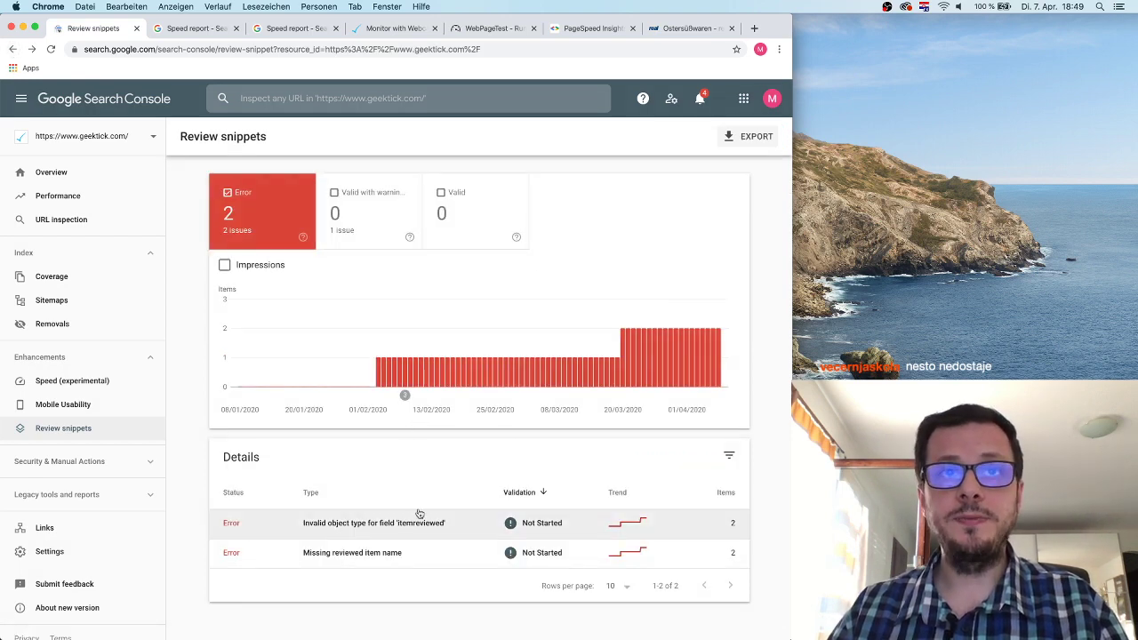
pyautogui.moveTo(221, 139); pyautogui.dragTo(283, 139)
pyautogui.click(299, 143)
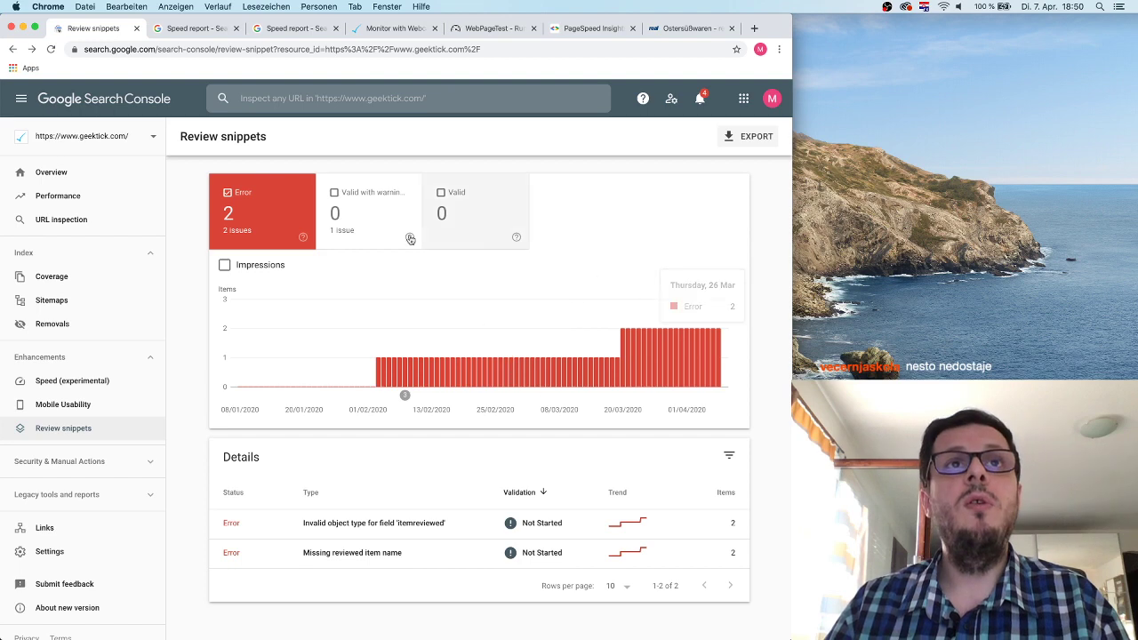
pyautogui.click(371, 224)
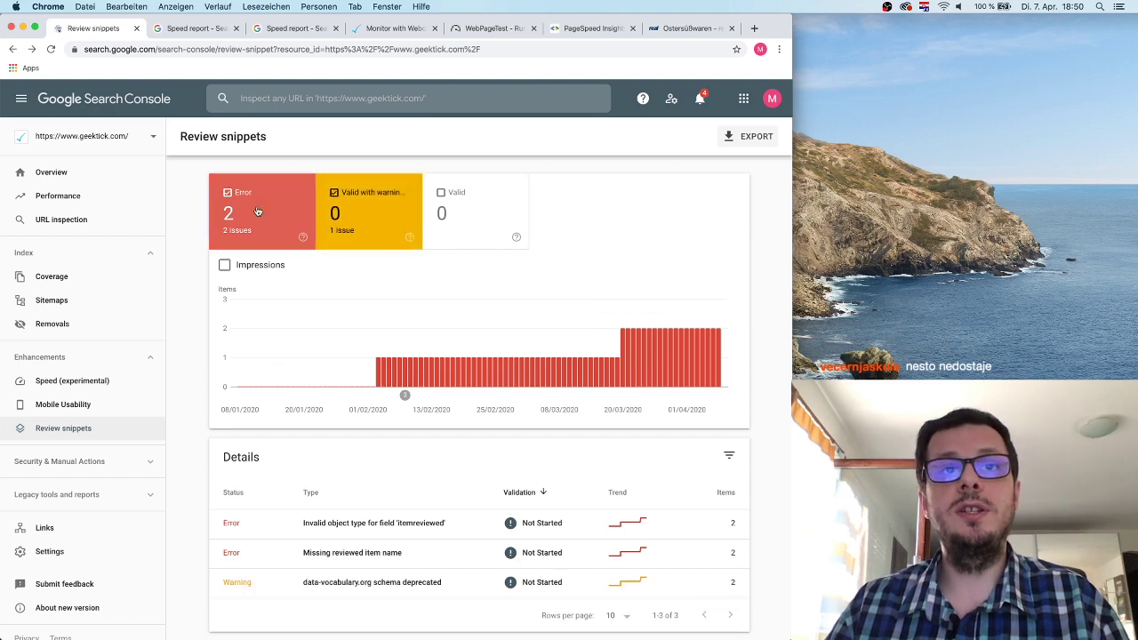
pyautogui.click(257, 211)
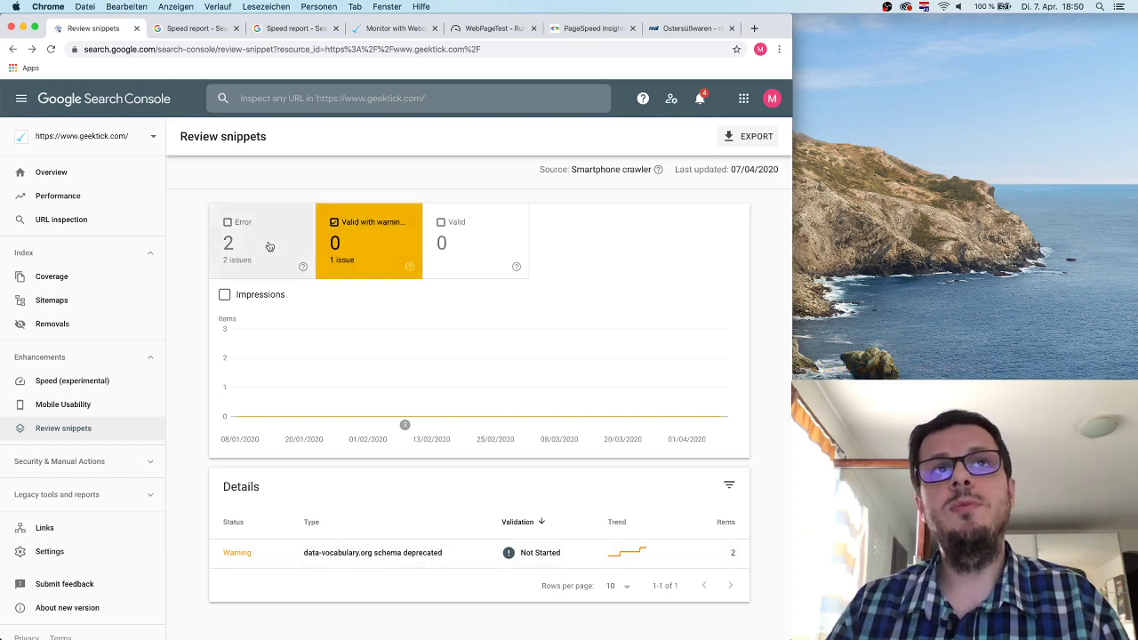
pyautogui.click(269, 246)
pyautogui.click(337, 224)
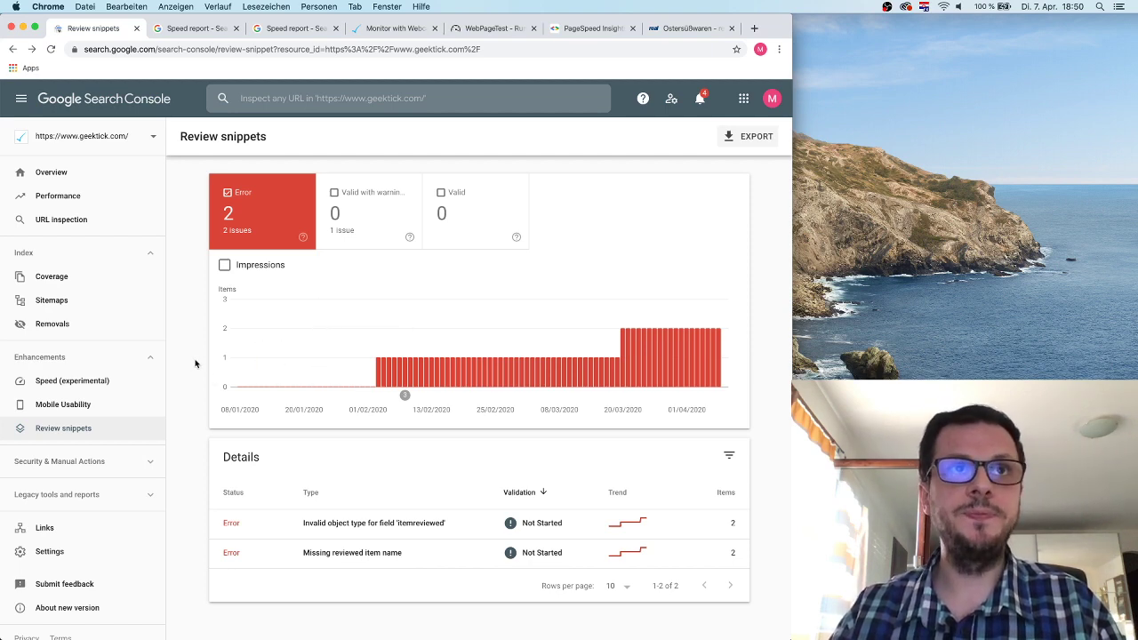
pyautogui.scroll(1, 330, 331)
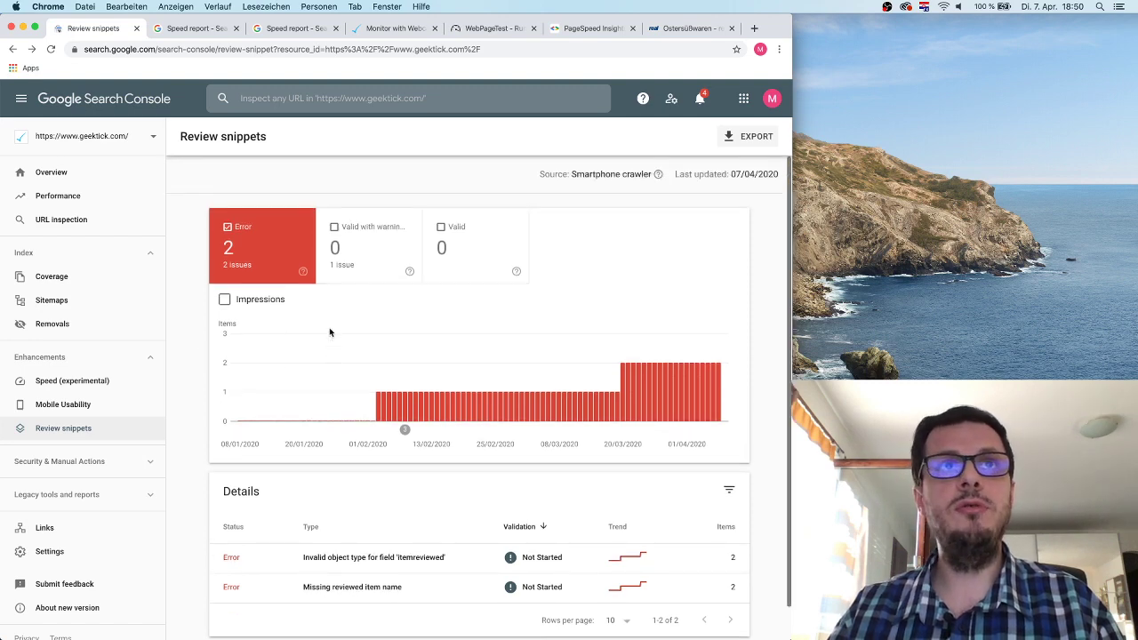
pyautogui.scroll(-1, 345, 317)
pyautogui.scroll(1, 346, 317)
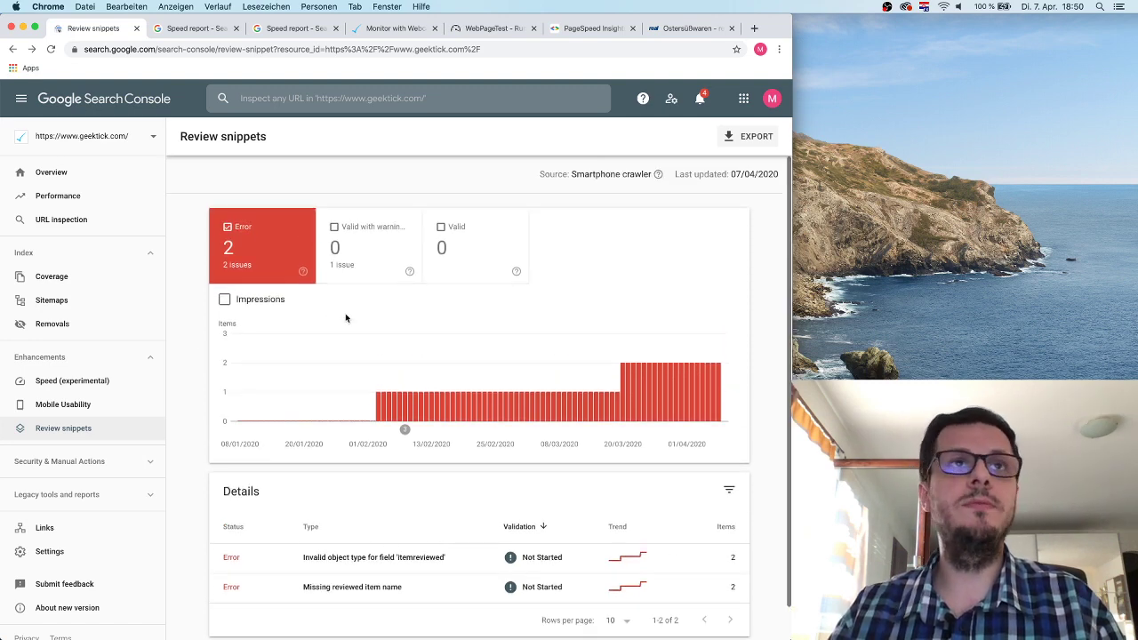
pyautogui.scroll(-1, 348, 316)
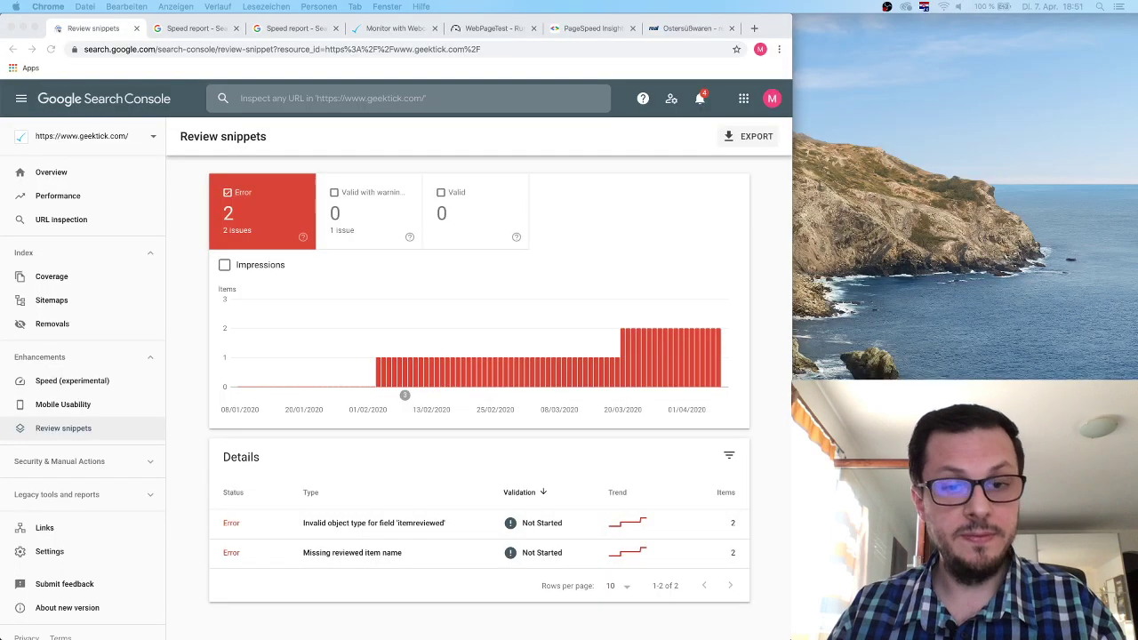
pyautogui.click(188, 352)
pyautogui.scroll(-1, 129, 333)
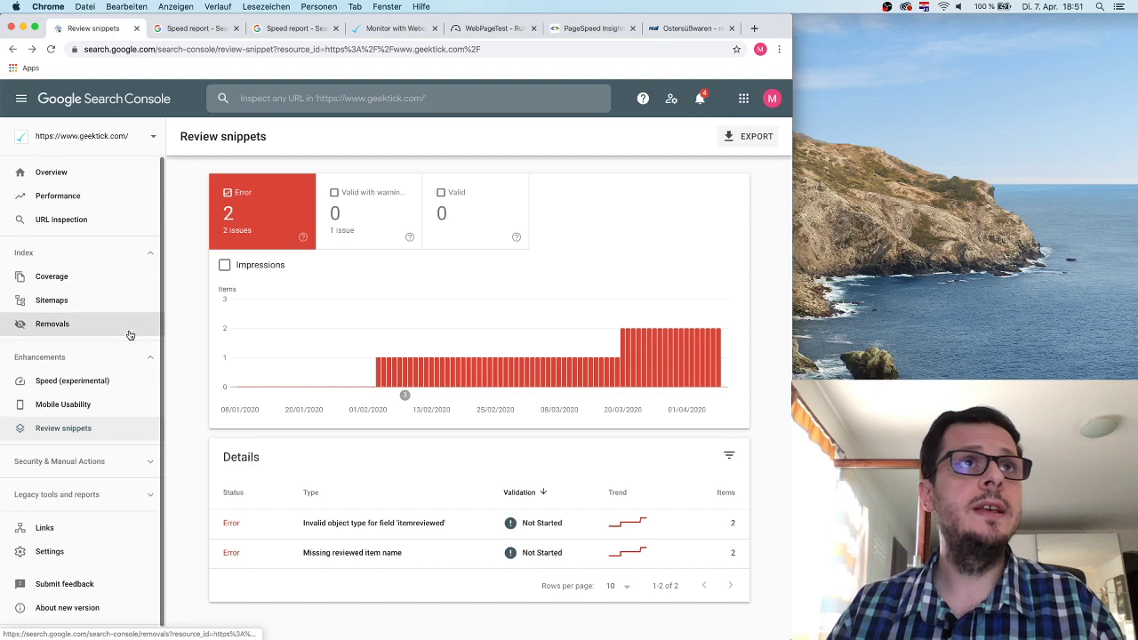
# Open Manual actions under Security & Manual Actions and dismiss its intro card, showing no issues.
pyautogui.click(112, 452)
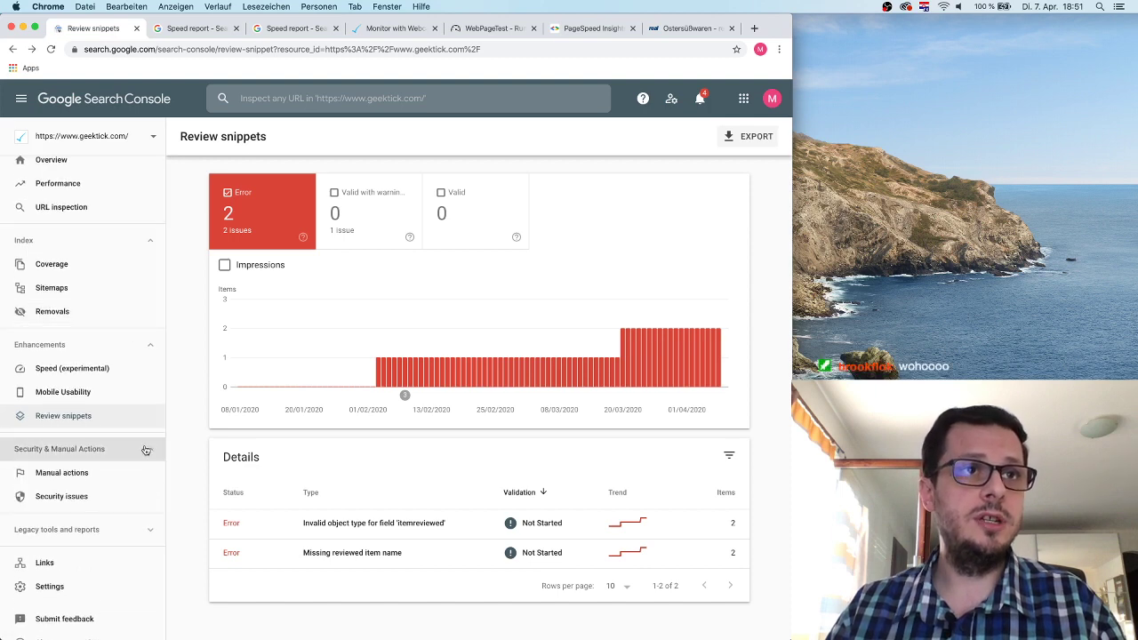
pyautogui.click(101, 471)
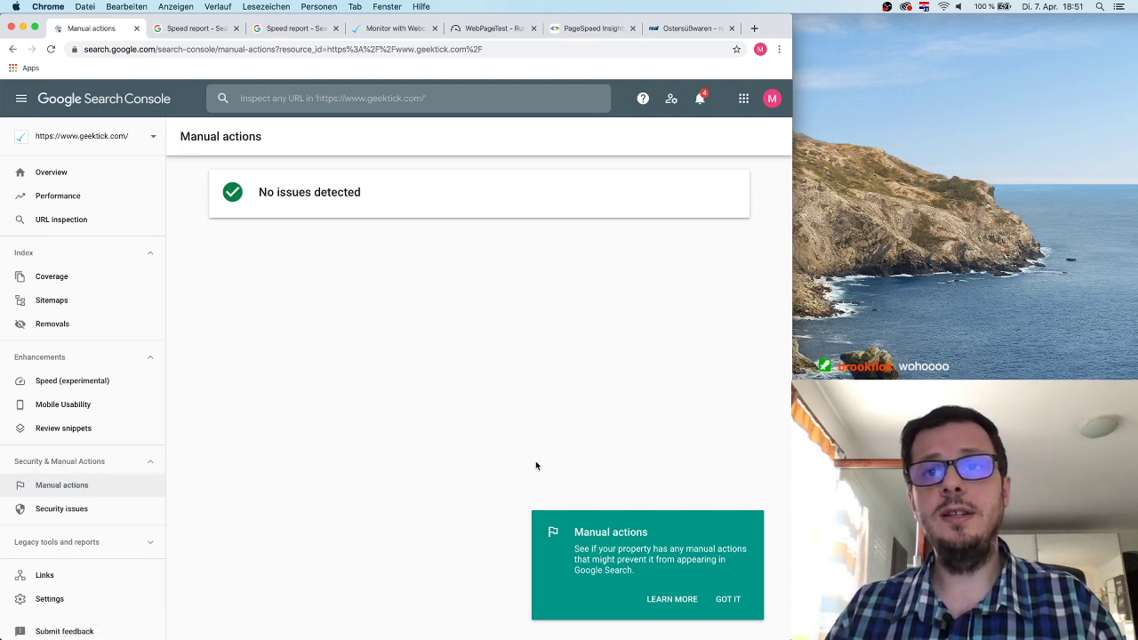
pyautogui.click(727, 600)
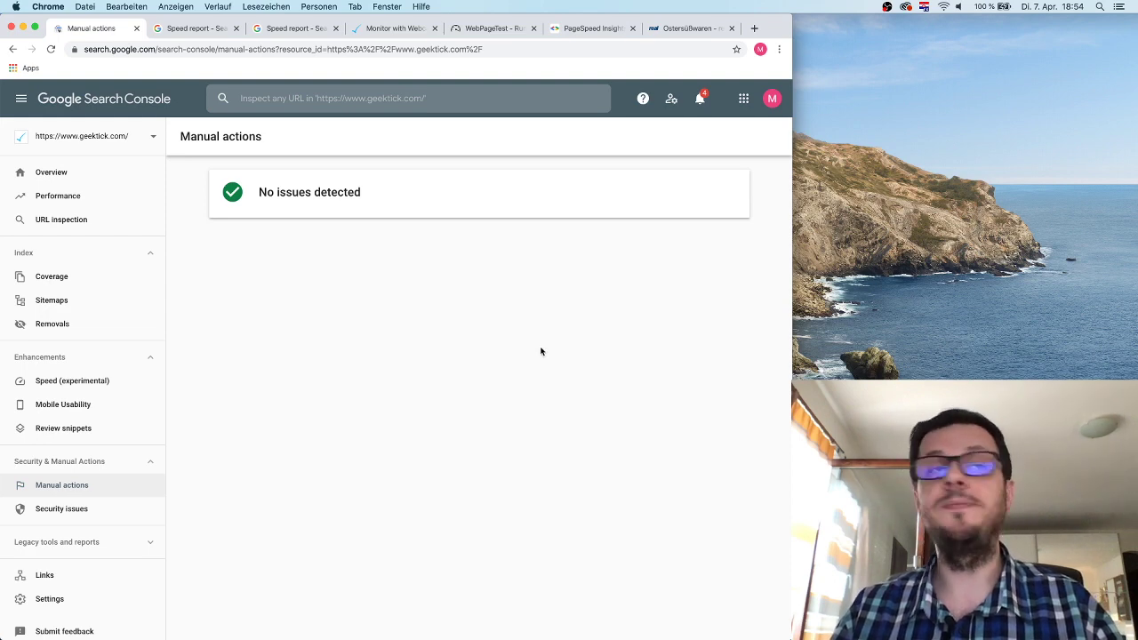
# Bring up the Performance report: last 3 months, 4.99K clicks, 207K impressions, 2.4% CTR.
pyautogui.click(82, 510)
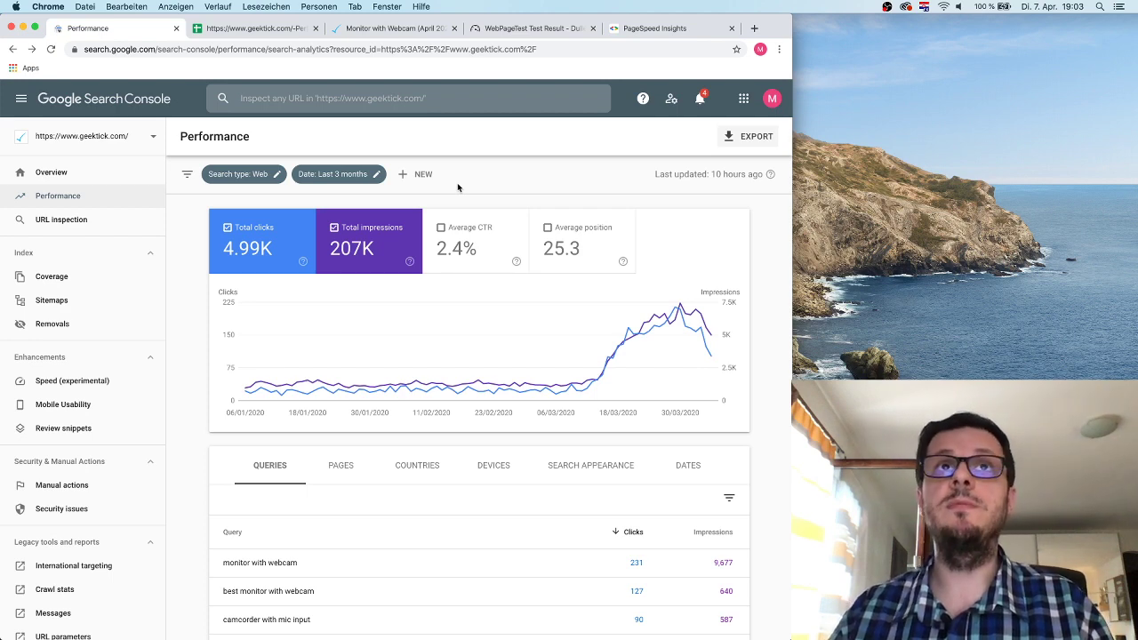
# Export the Performance report and switch to the exported query data spreadsheet.
pyautogui.click(58, 197)
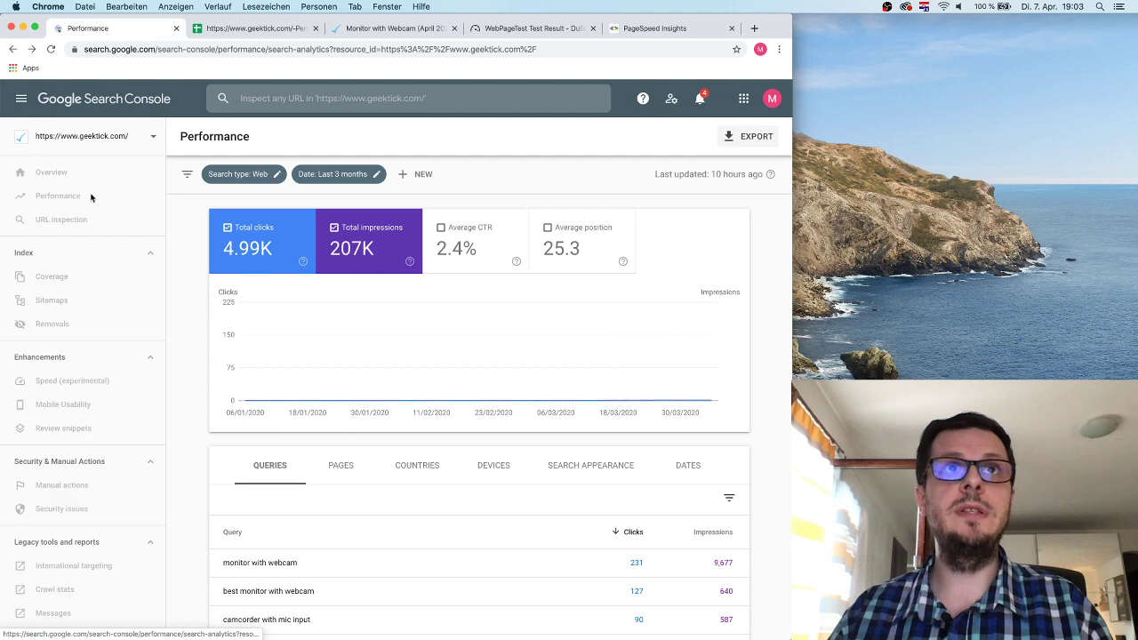
pyautogui.click(743, 135)
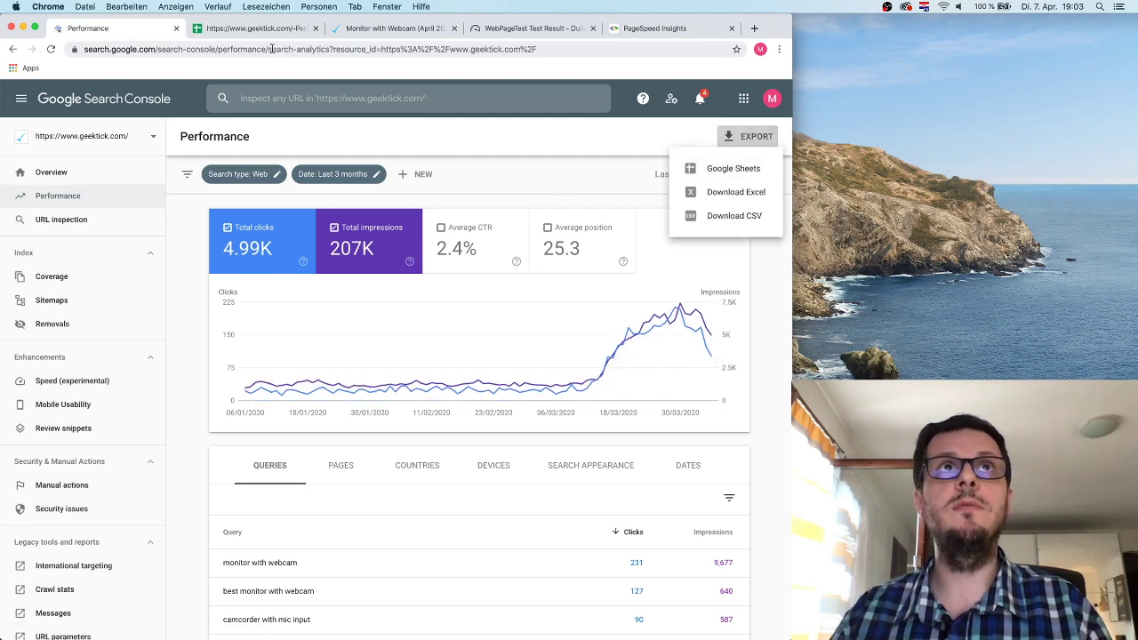
pyautogui.hotkey('ctrl', 'Tab')
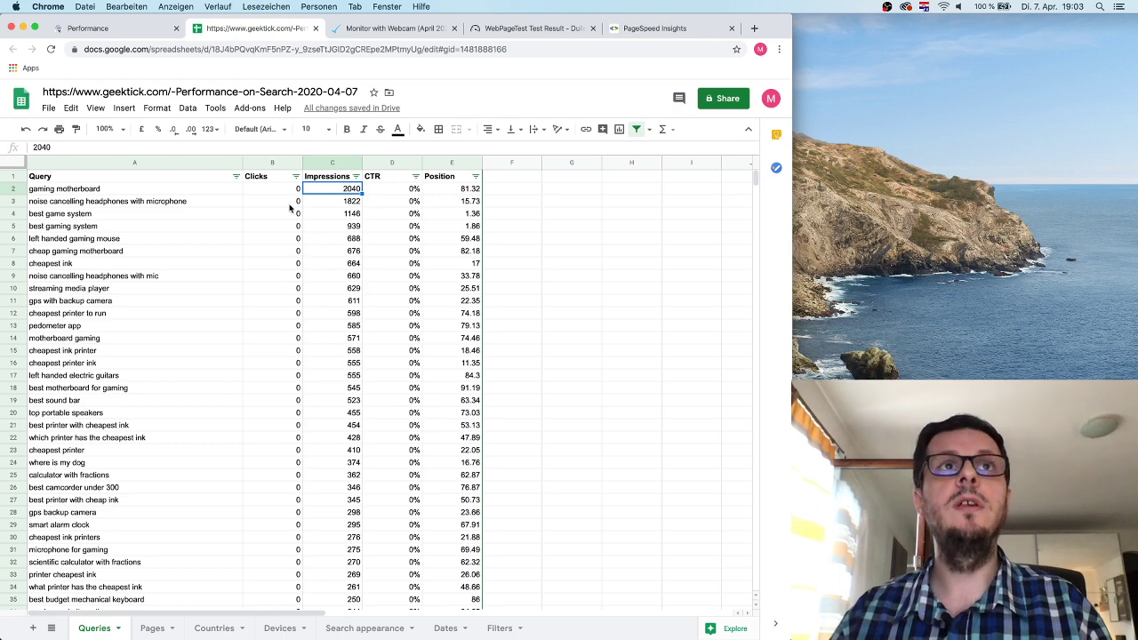
# Undo the earlier column width changes and the earlier sort and filter.
pyautogui.click(27, 129)
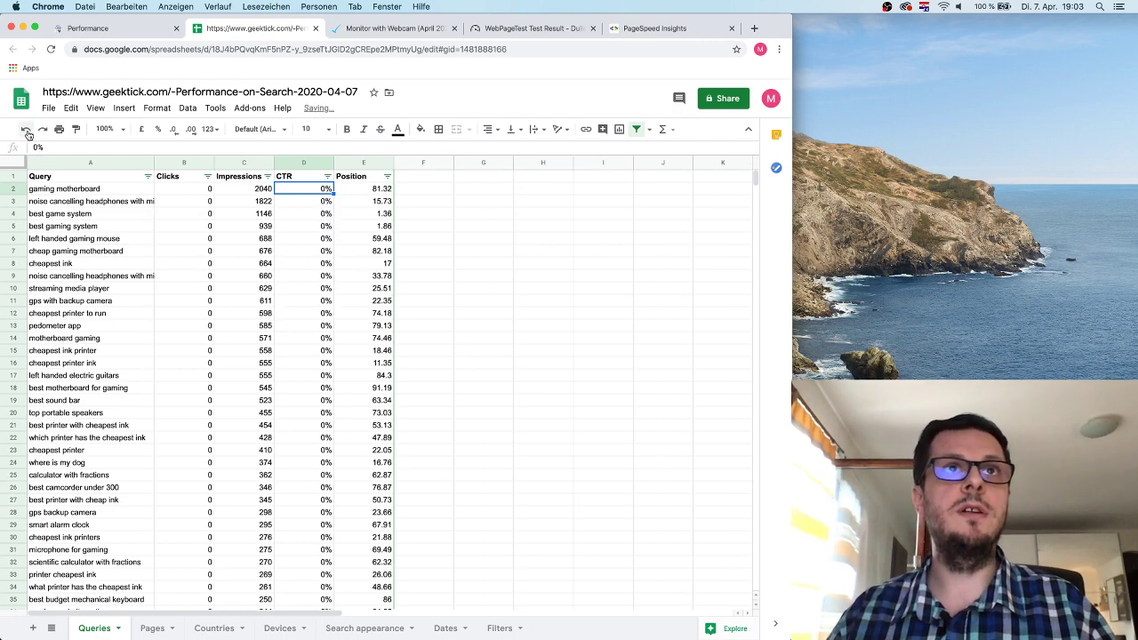
pyautogui.click(26, 129)
pyautogui.click(27, 129)
pyautogui.click(27, 129)
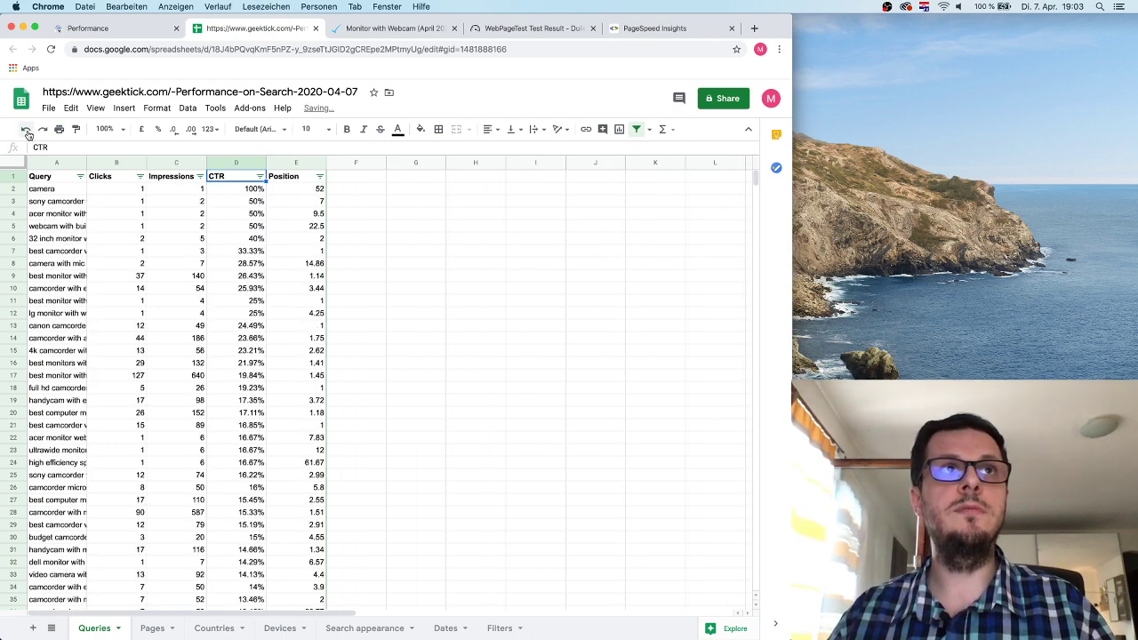
pyautogui.click(26, 129)
pyautogui.click(26, 129)
# Select the whole Query–Position data range and create a filter on the header row.
pyautogui.click(424, 322)
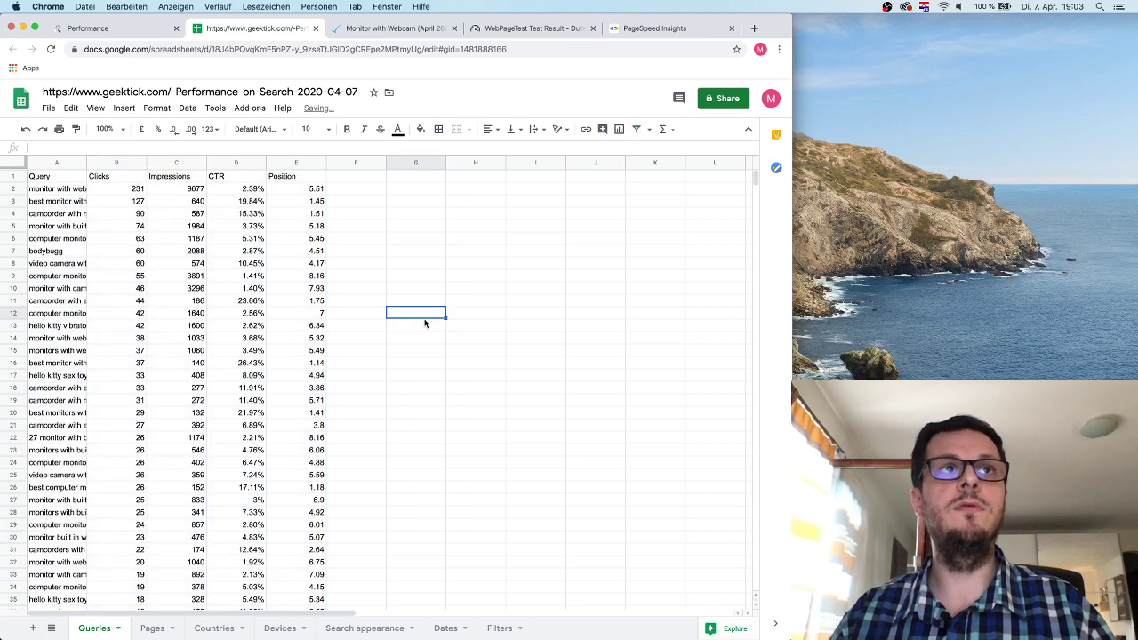
pyautogui.click(48, 177)
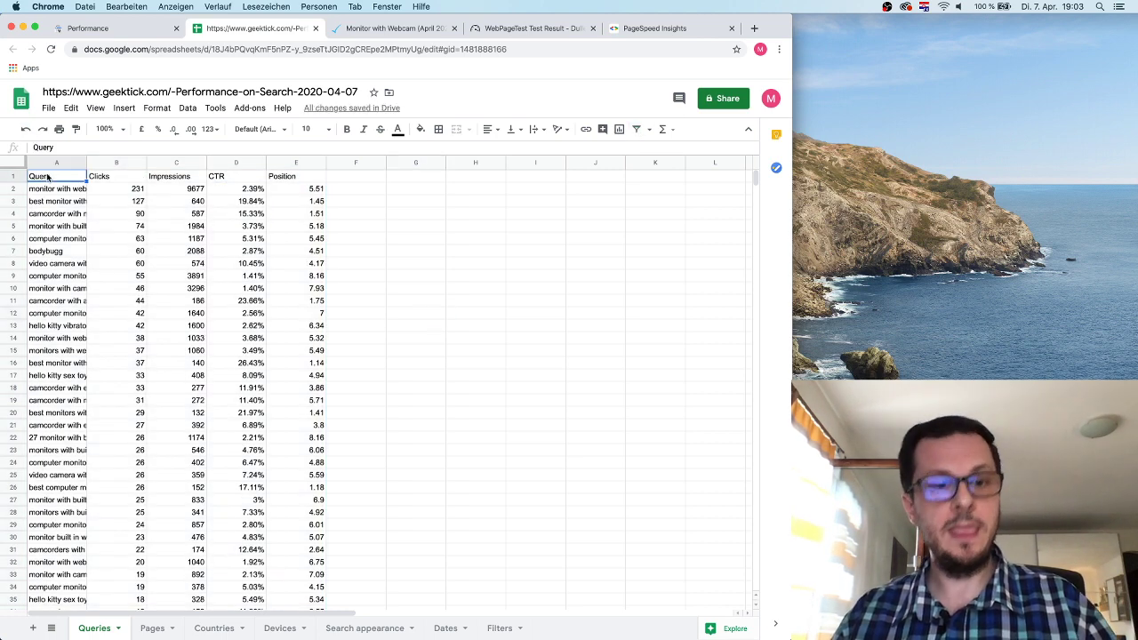
pyautogui.press('super+a')
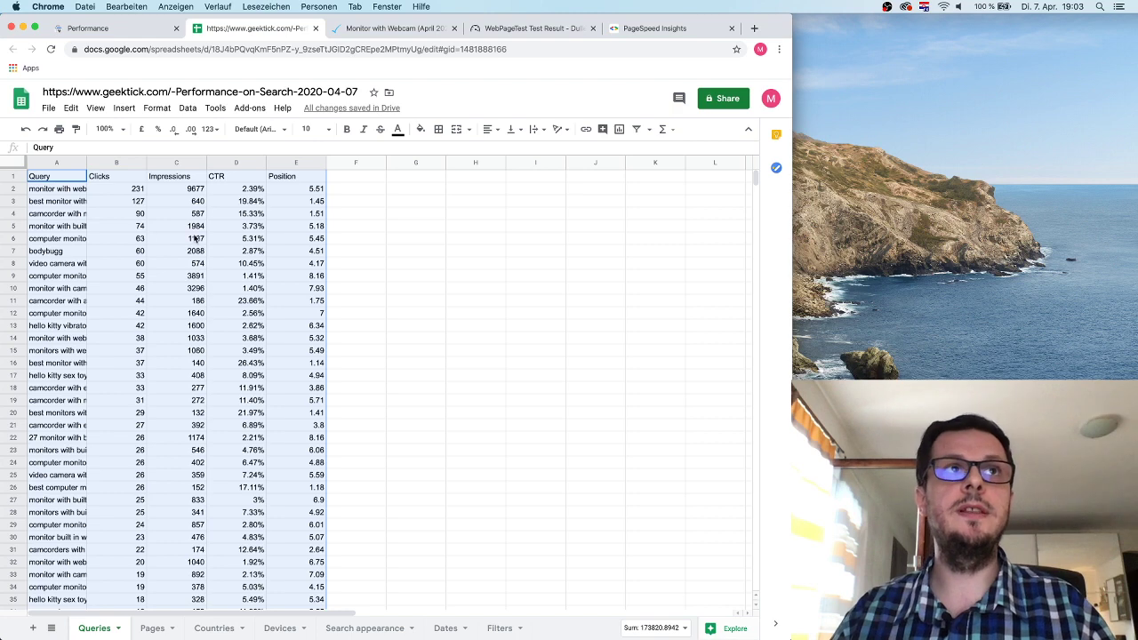
pyautogui.click(67, 201)
pyautogui.click(55, 277)
pyautogui.click(124, 301)
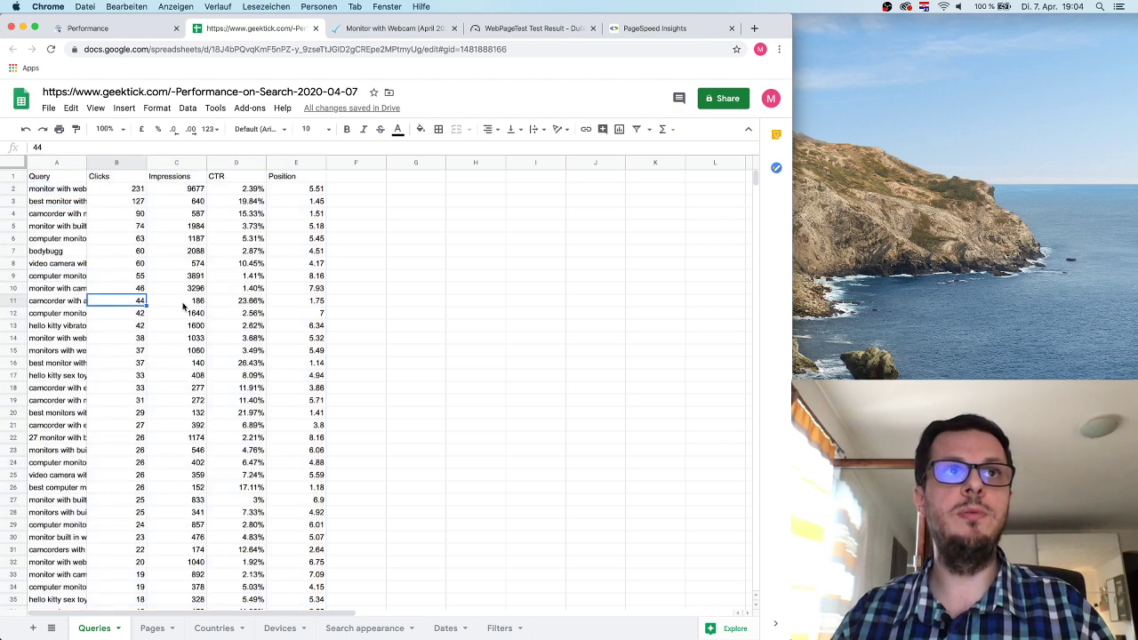
pyautogui.press('super+a')
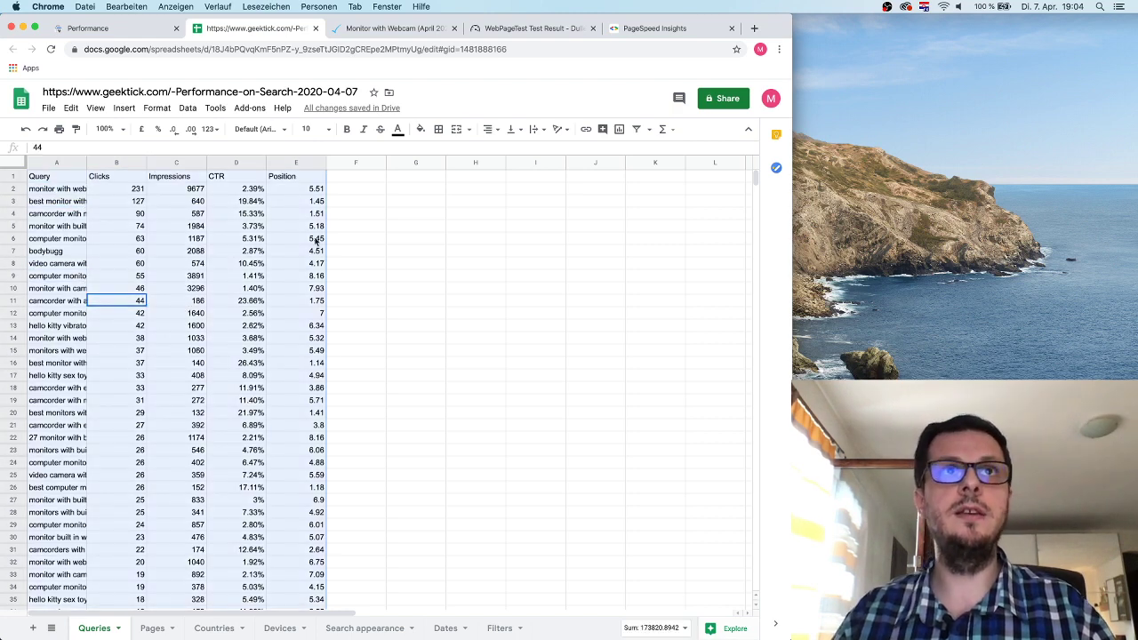
pyautogui.click(636, 130)
pyautogui.click(404, 228)
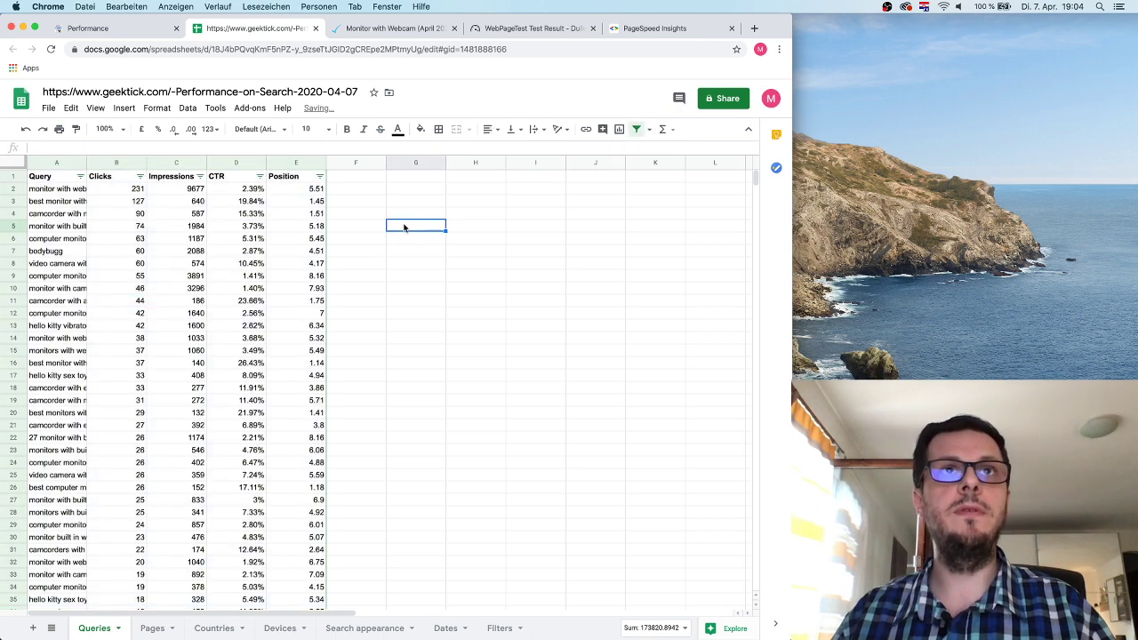
# Autofit column A, sort by CTR lowest first, and review the 0% CTR queries.
pyautogui.doubleClick(86, 163)
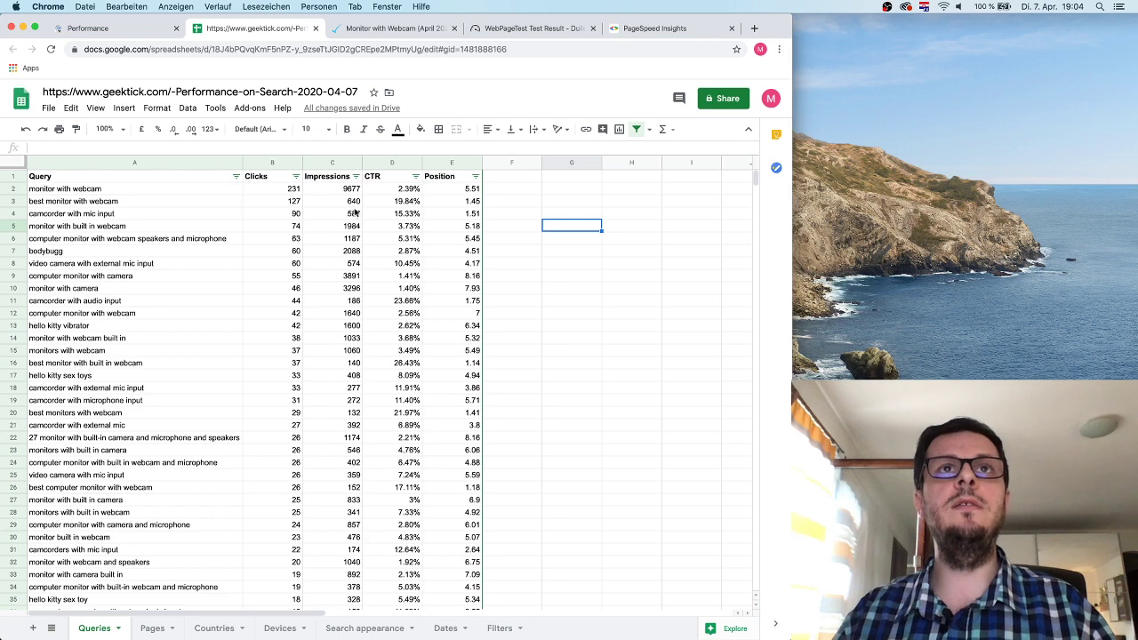
pyautogui.click(416, 176)
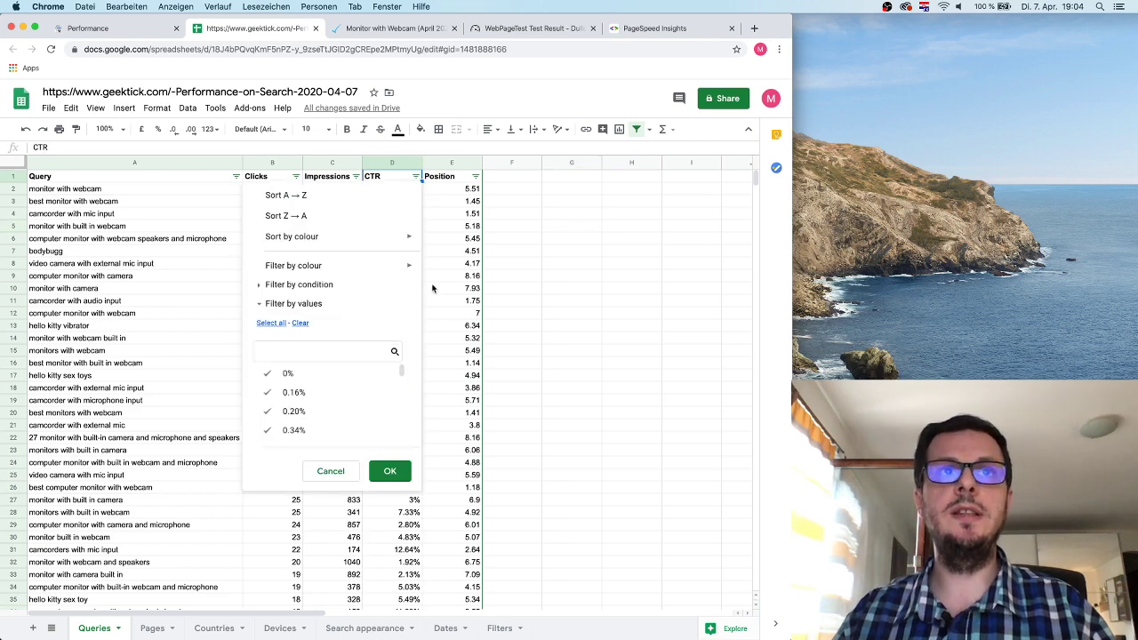
pyautogui.click(267, 195)
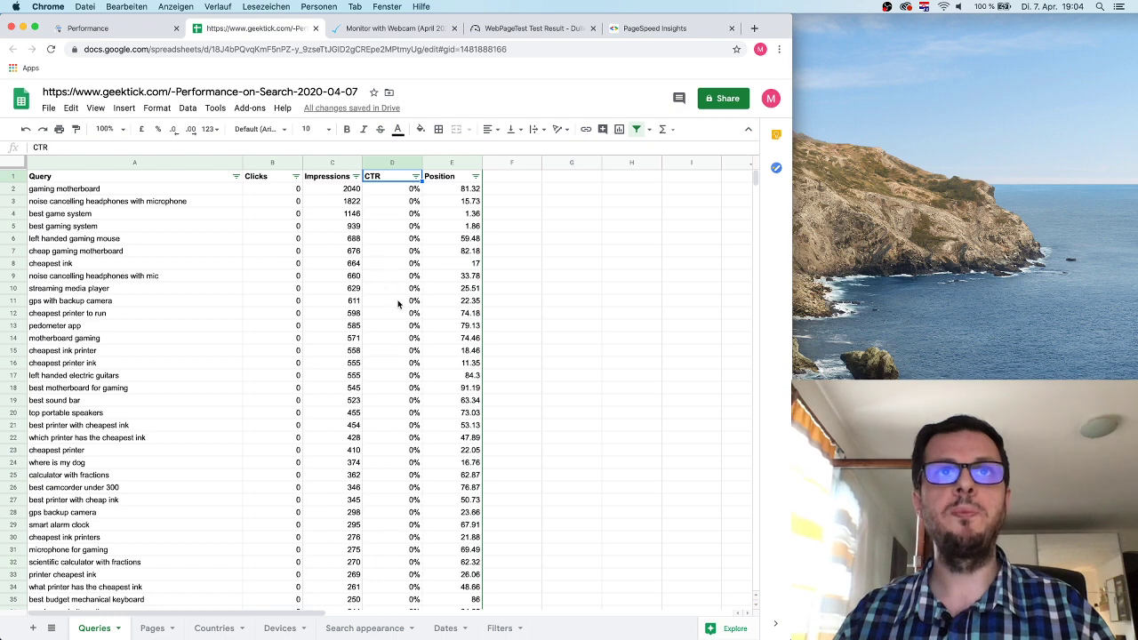
pyautogui.moveTo(400, 189); pyautogui.dragTo(400, 445)
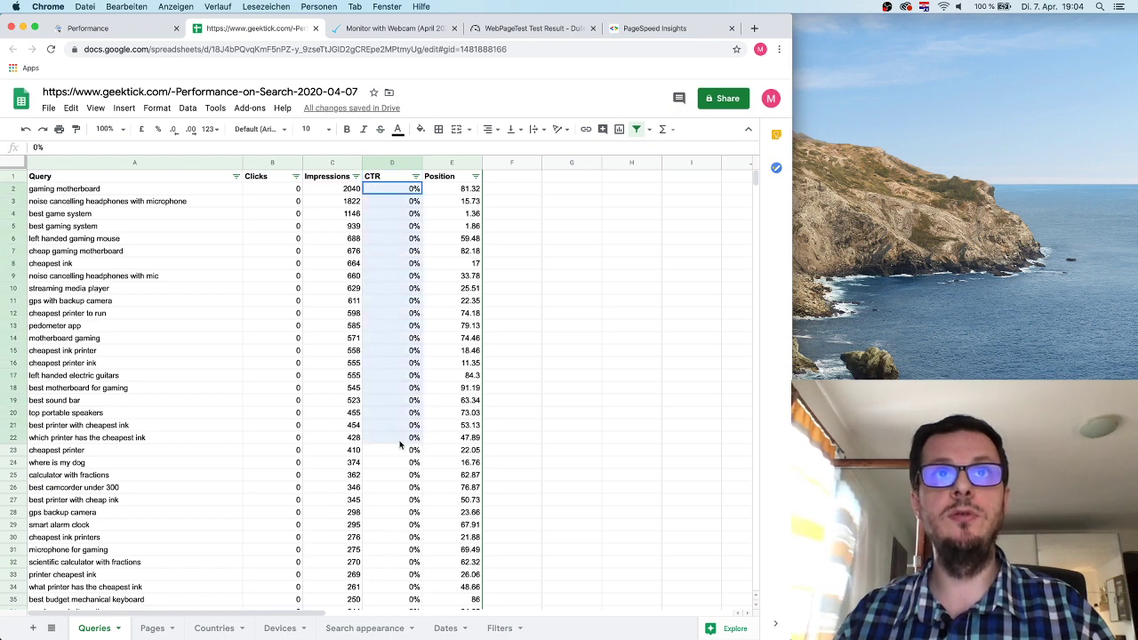
pyautogui.moveTo(134, 188); pyautogui.dragTo(133, 451)
pyautogui.click(297, 288)
pyautogui.moveTo(333, 188); pyautogui.dragTo(338, 400)
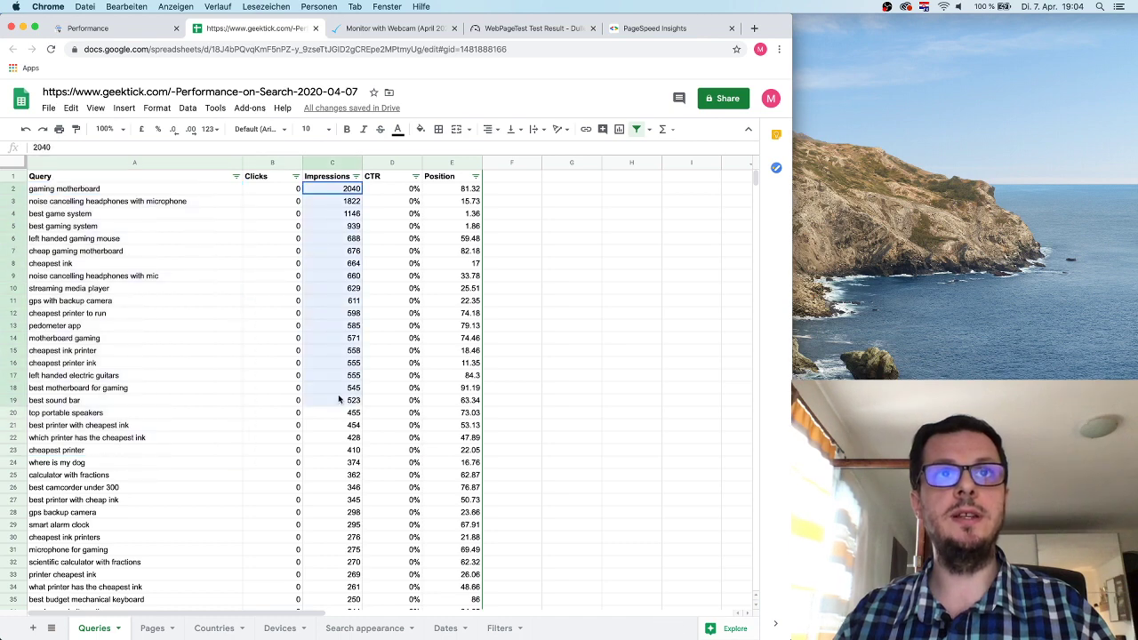
pyautogui.click(146, 206)
pyautogui.click(111, 190)
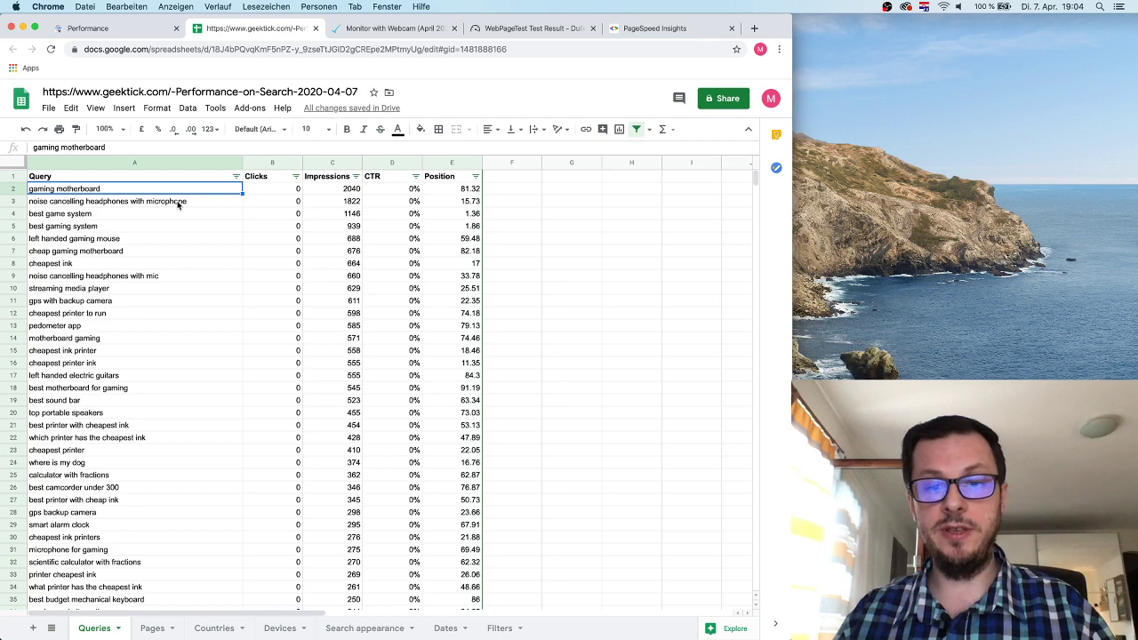
# Sort by CTR highest first, checking a query's 140 impressions, 26.43% CTR and 1.14 position.
pyautogui.hscroll(5, 178, 205)
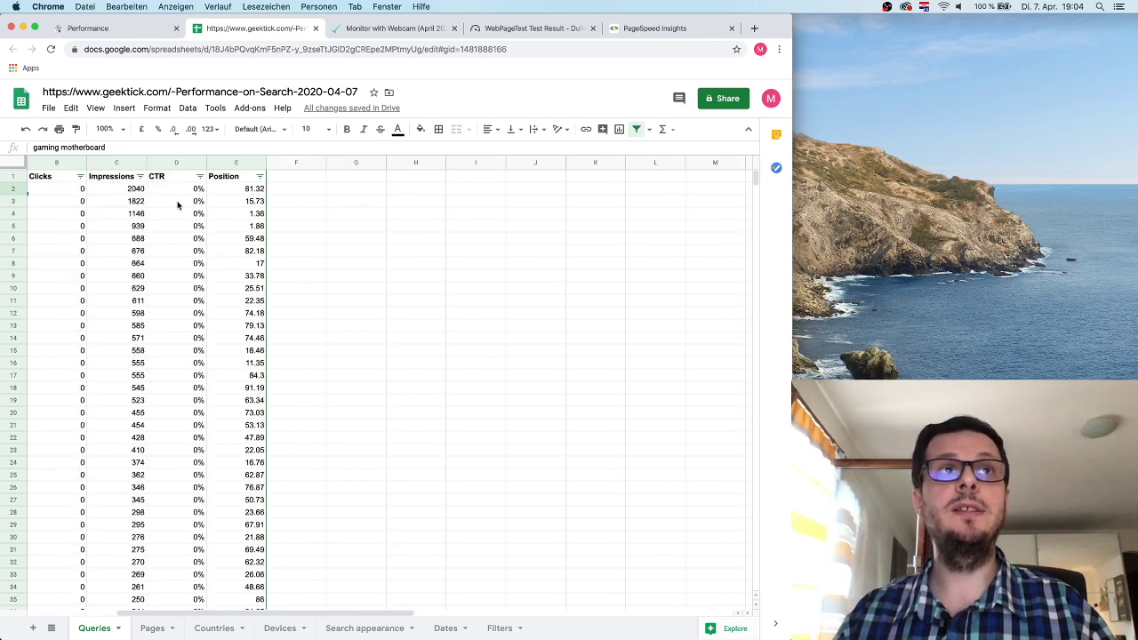
pyautogui.hscroll(-5, 178, 205)
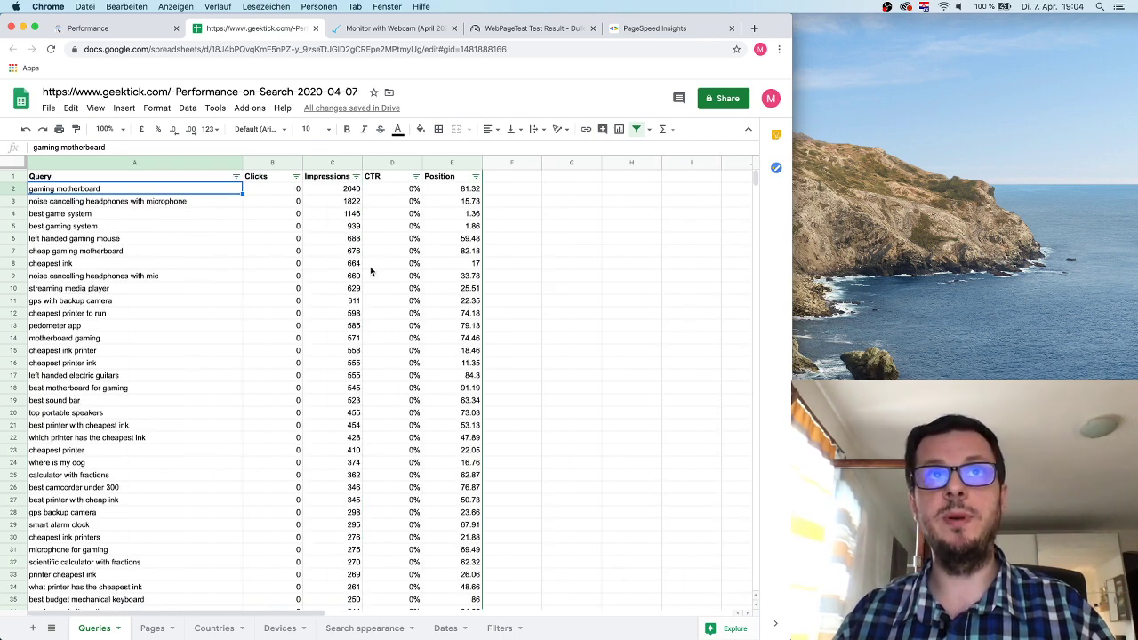
pyautogui.click(415, 176)
pyautogui.click(356, 216)
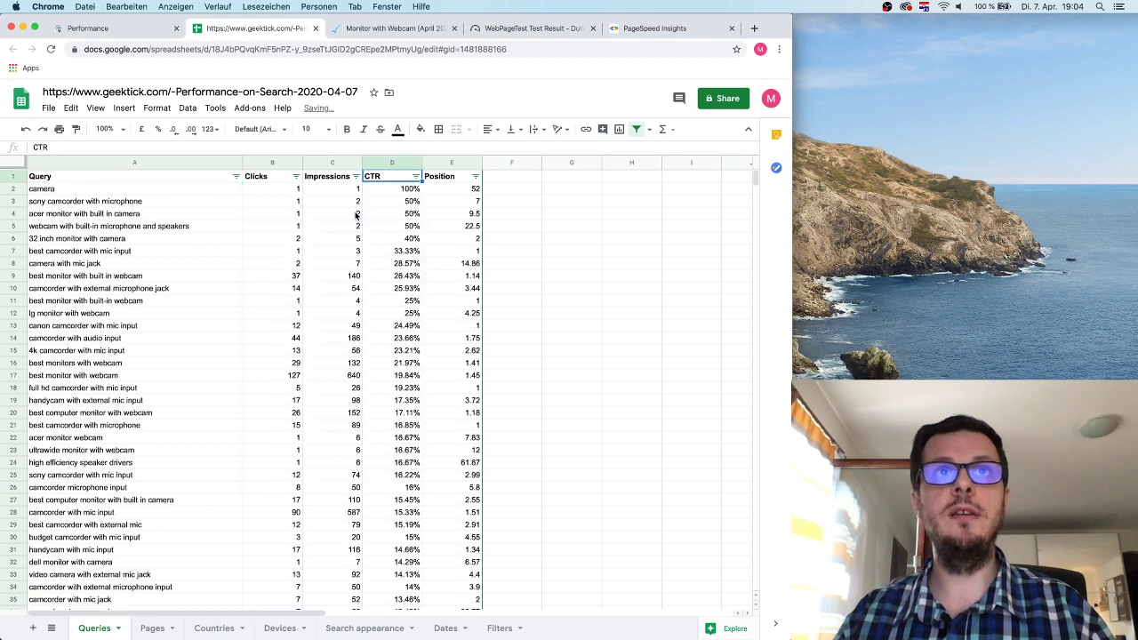
pyautogui.click(334, 276)
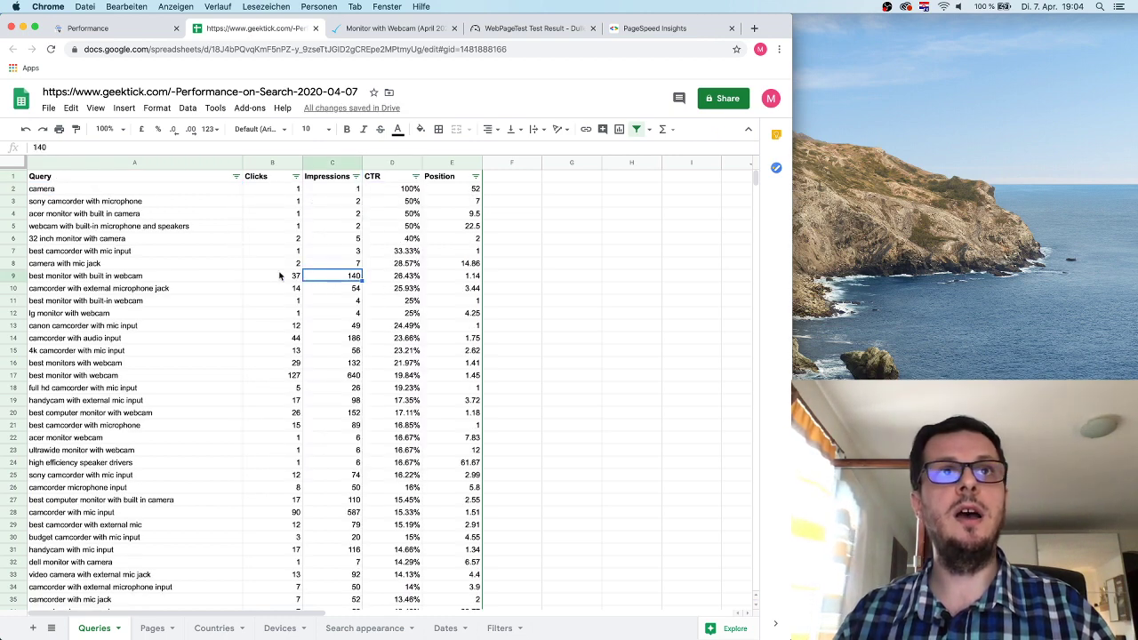
pyautogui.click(405, 281)
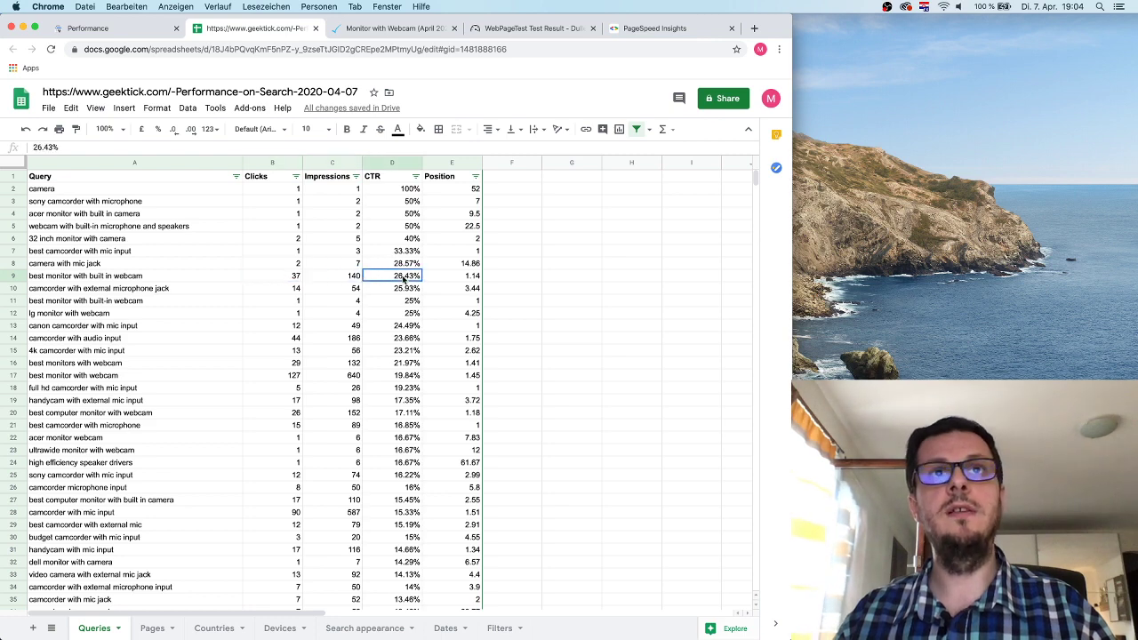
pyautogui.click(462, 281)
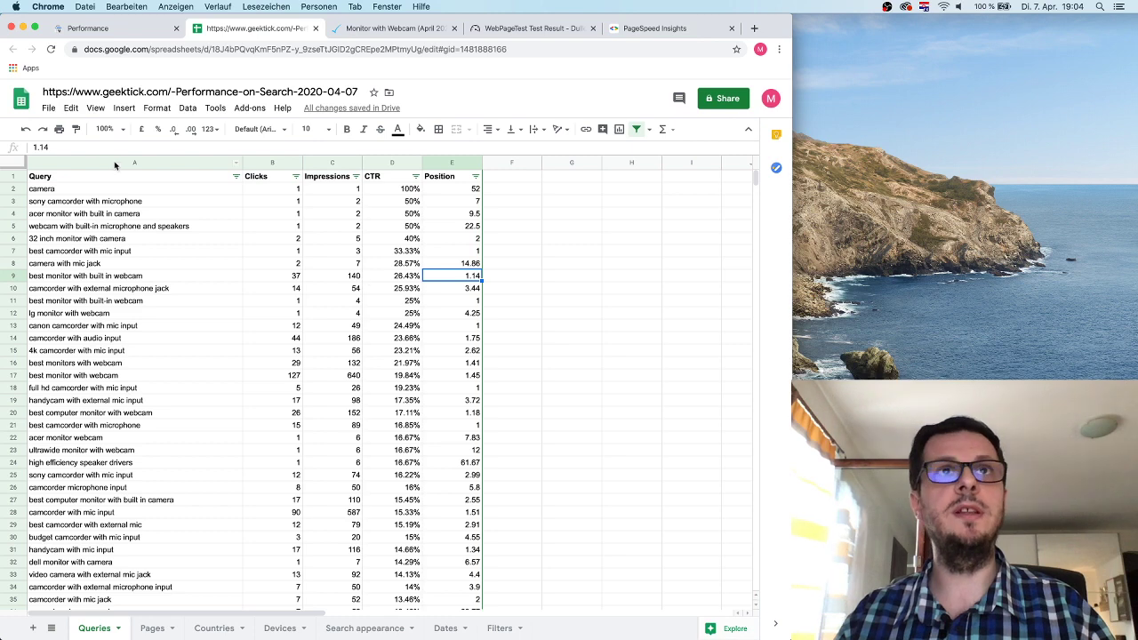
pyautogui.click(415, 176)
pyautogui.click(314, 218)
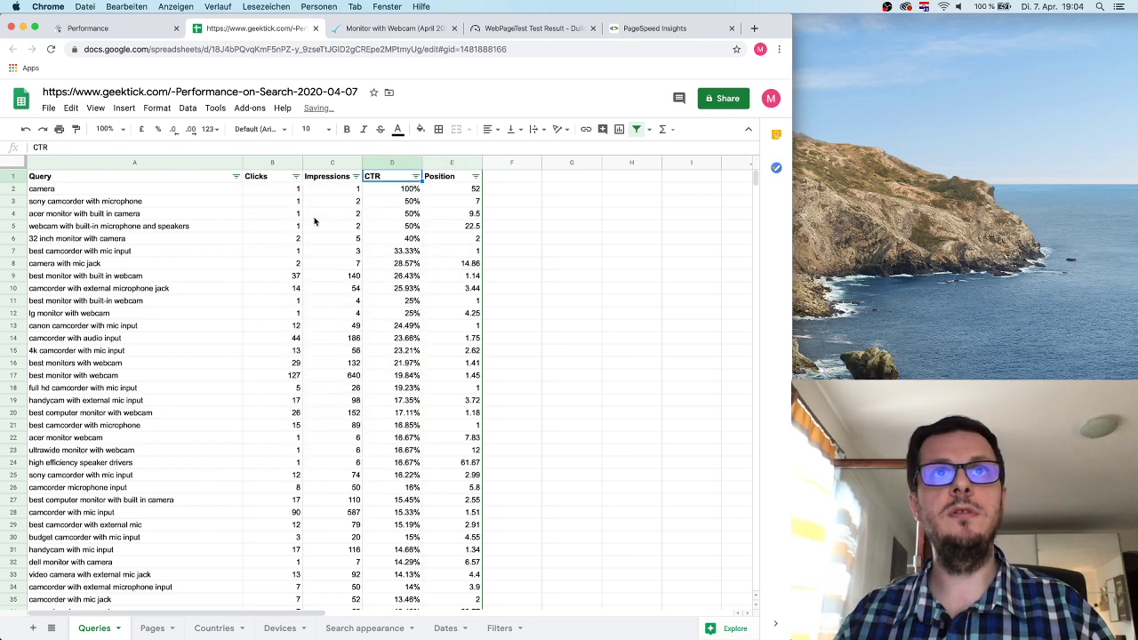
# Sort by CTR lowest first and check gaming motherboard's 81.32 average position.
pyautogui.click(415, 176)
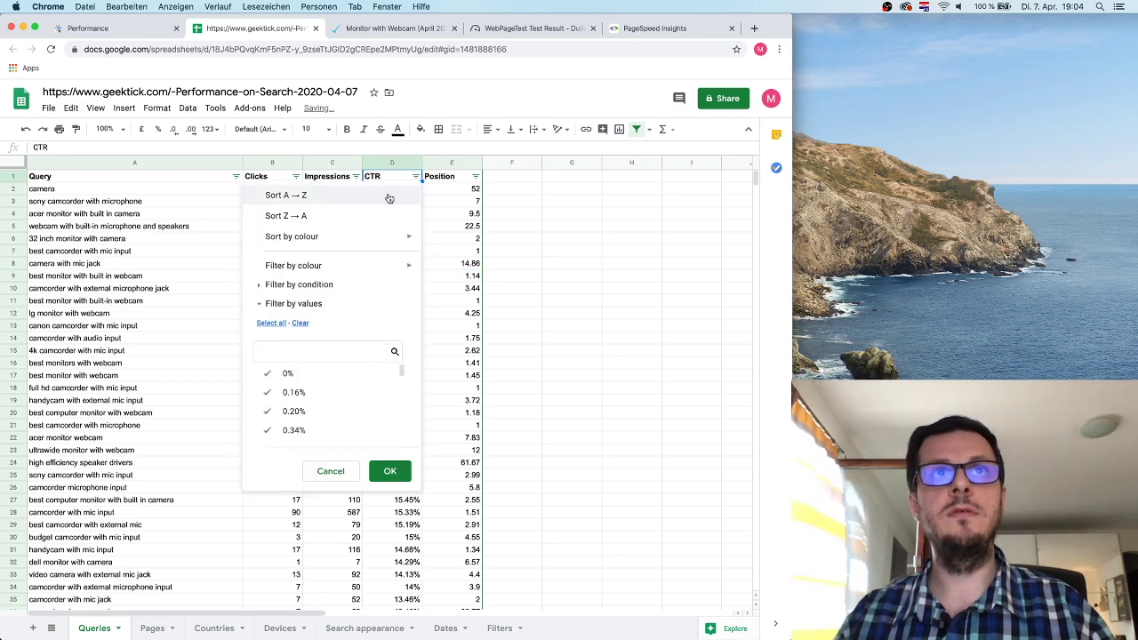
pyautogui.click(314, 193)
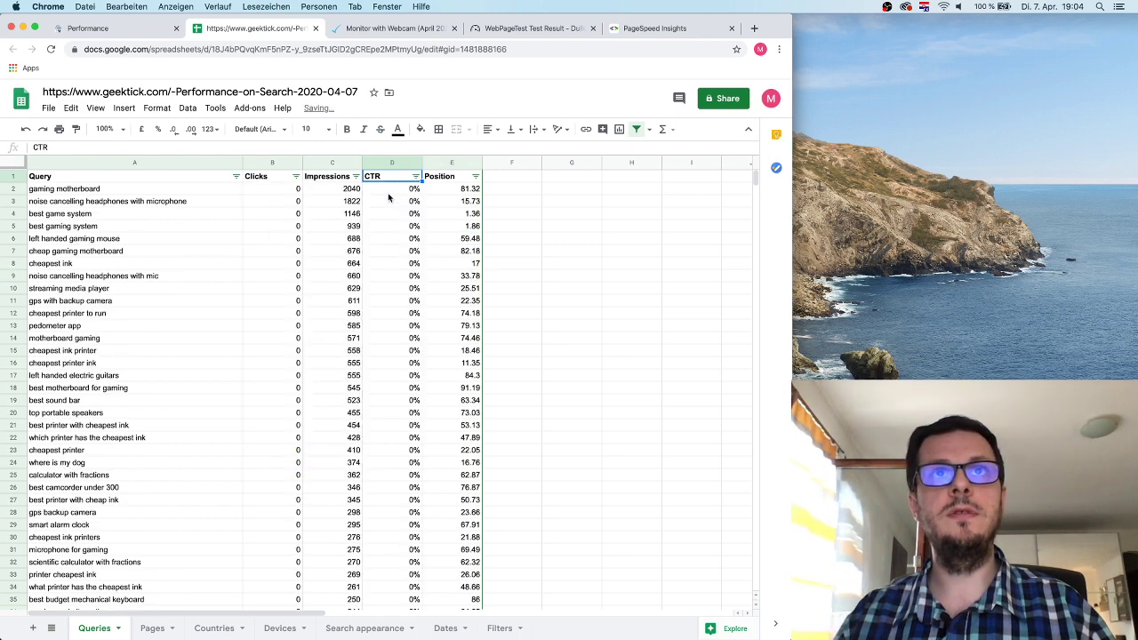
pyautogui.click(460, 189)
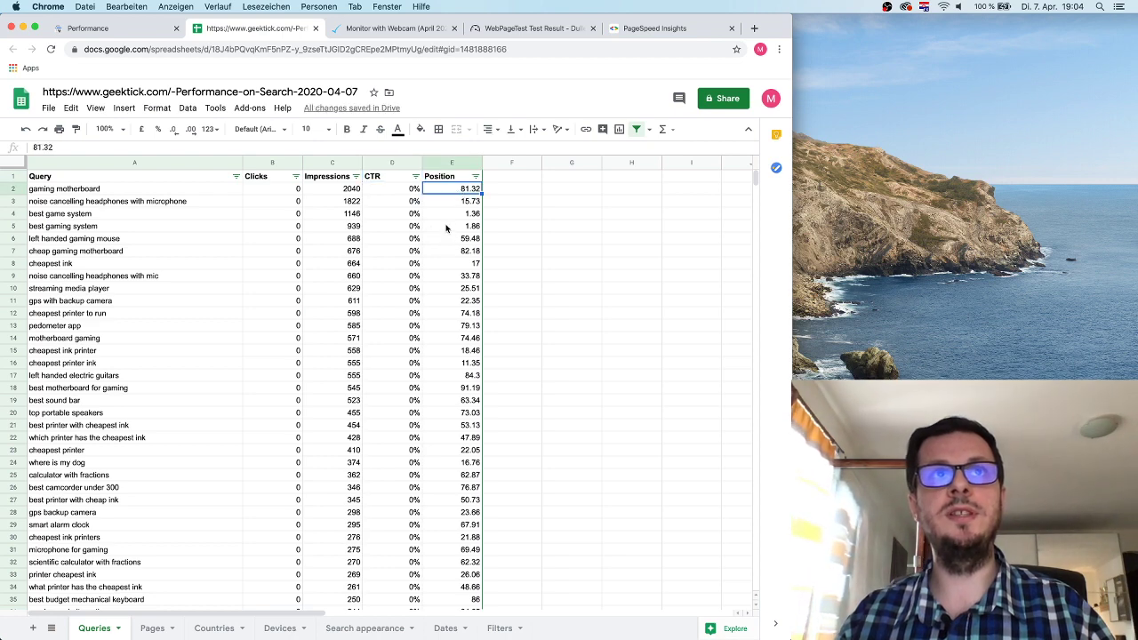
# Check best game system's position, impressions and CTR, then return to the Performance report.
pyautogui.click(183, 217)
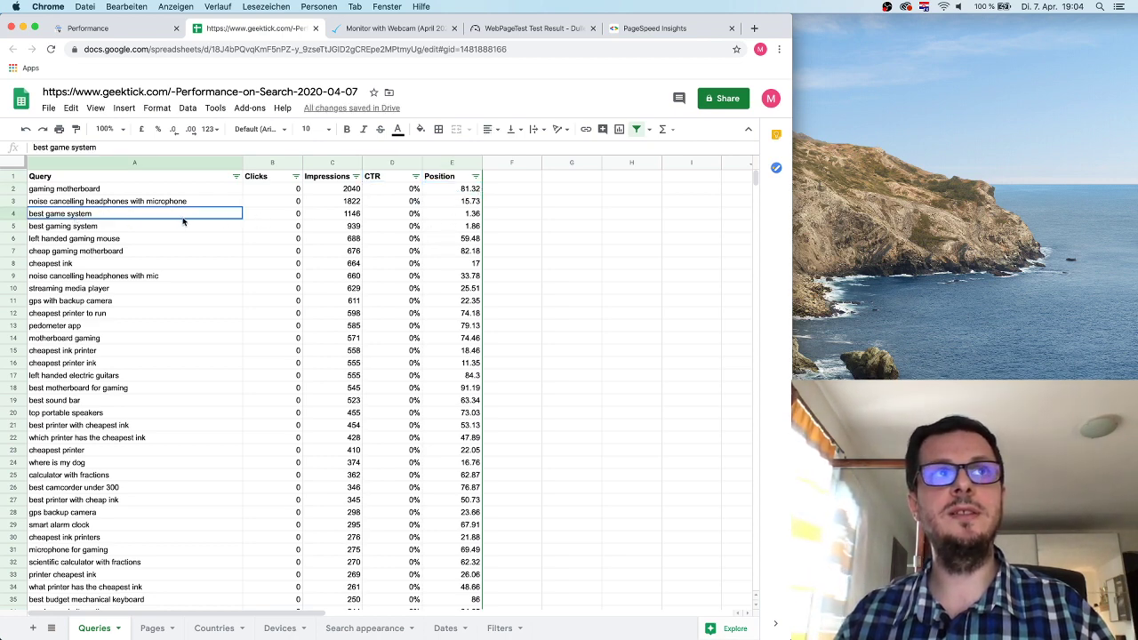
pyautogui.moveTo(183, 222); pyautogui.dragTo(472, 216)
pyautogui.click(472, 216)
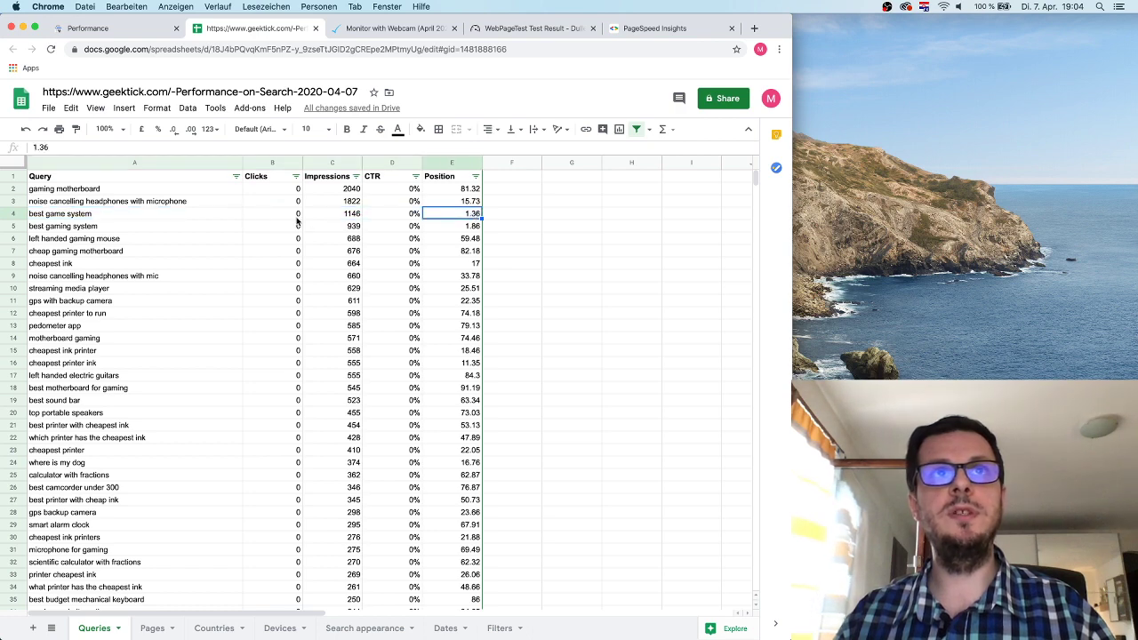
pyautogui.click(352, 215)
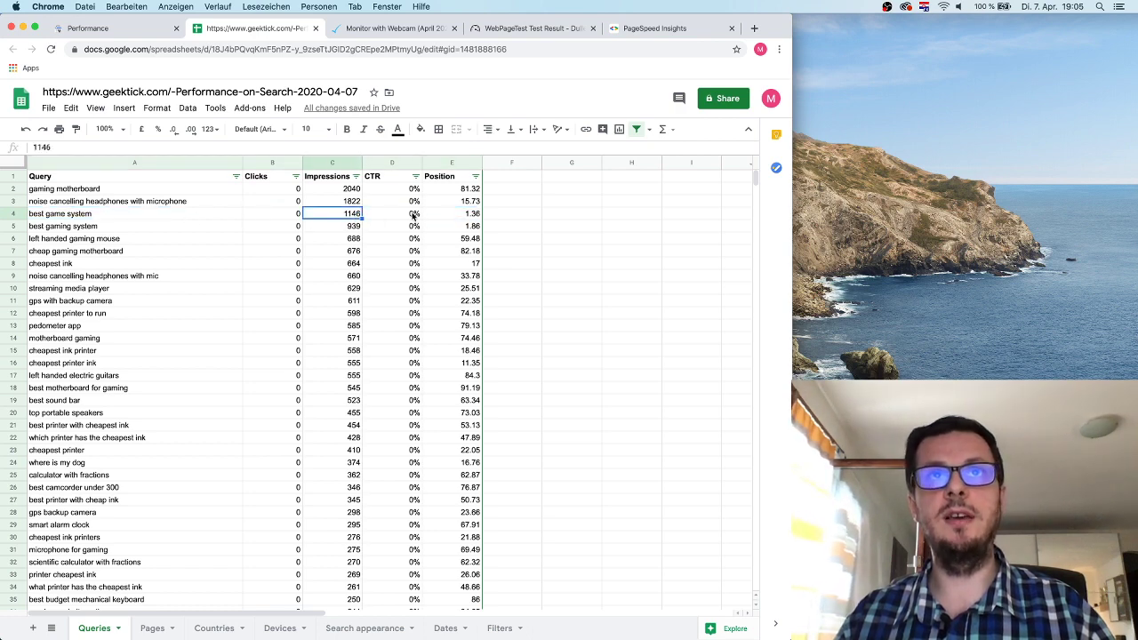
pyautogui.click(414, 216)
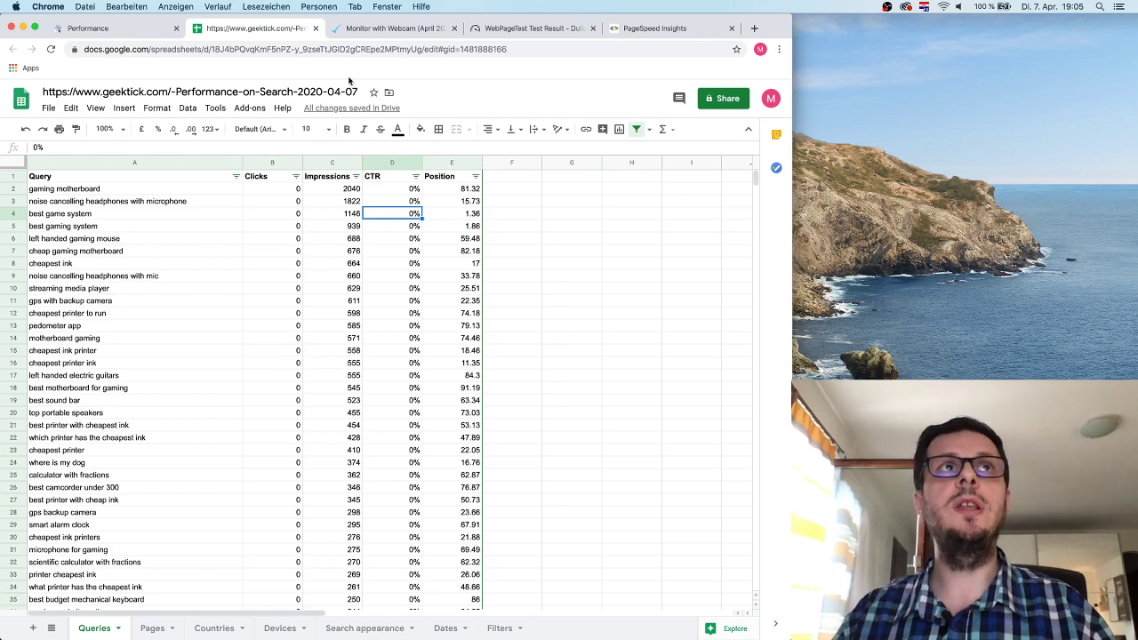
pyautogui.click(133, 28)
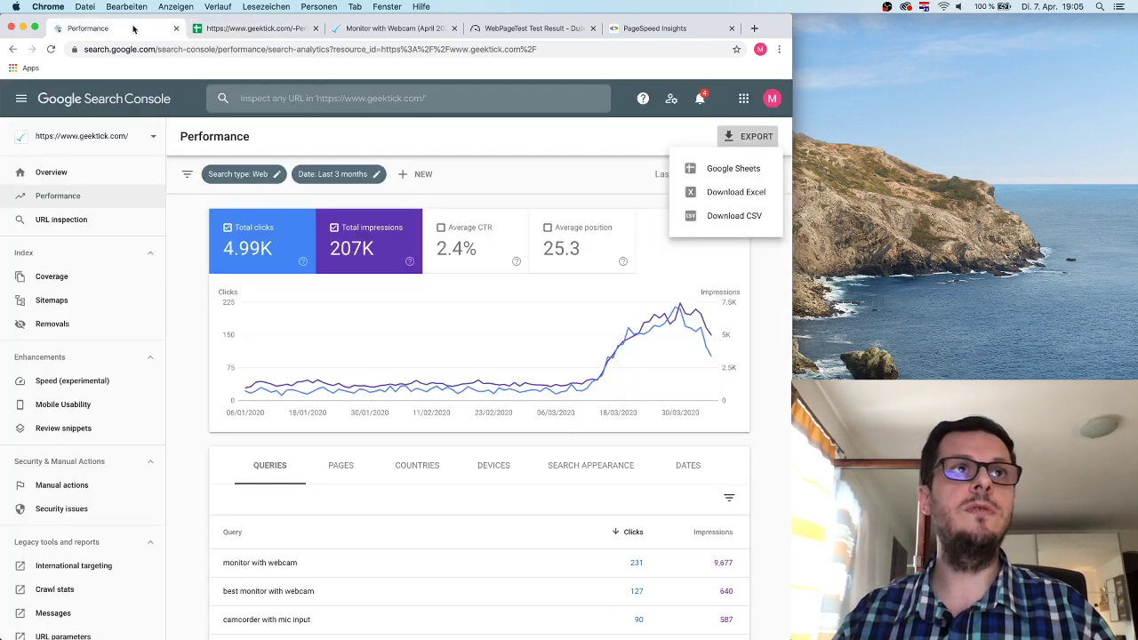
# Look over the Coverage report, then export the Review snippets report to Google Sheets.
pyautogui.click(93, 280)
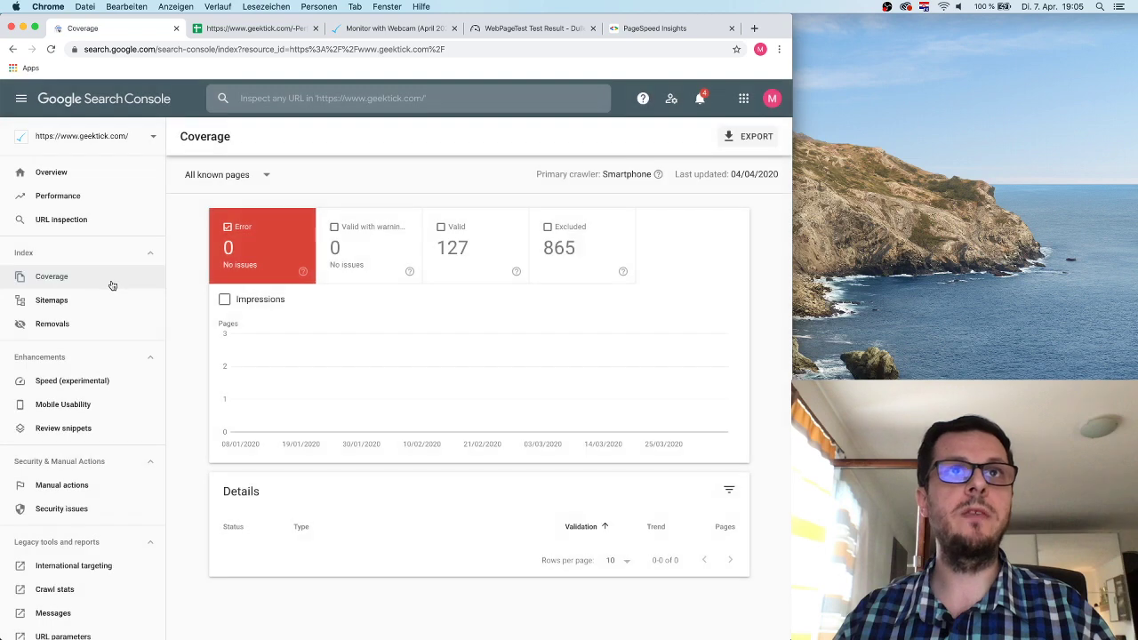
pyautogui.click(97, 428)
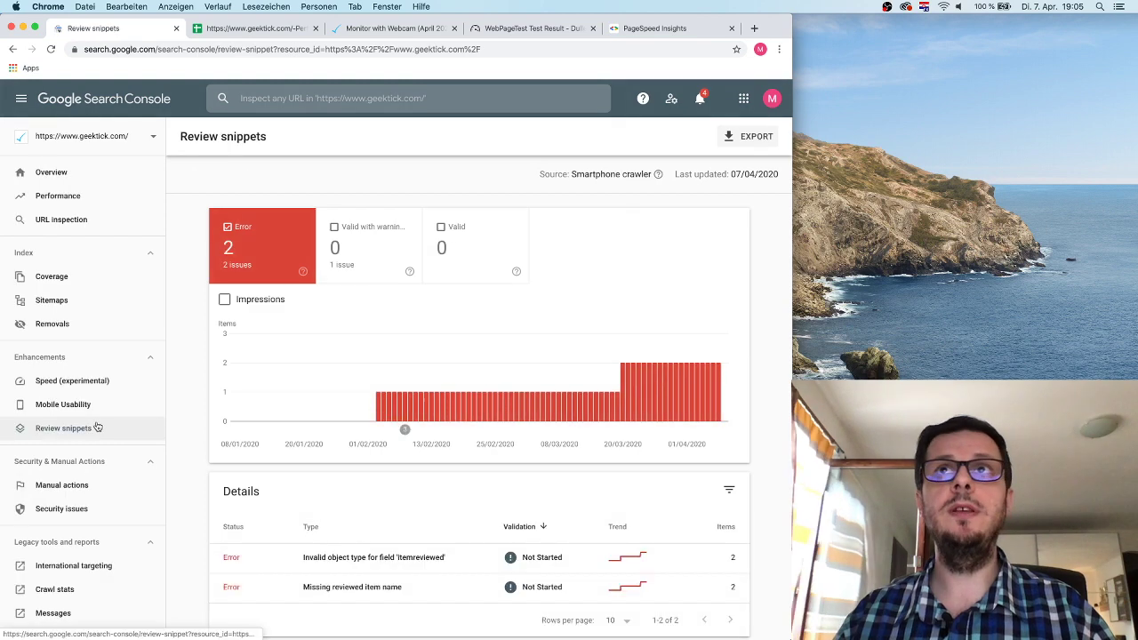
pyautogui.click(746, 136)
pyautogui.click(717, 168)
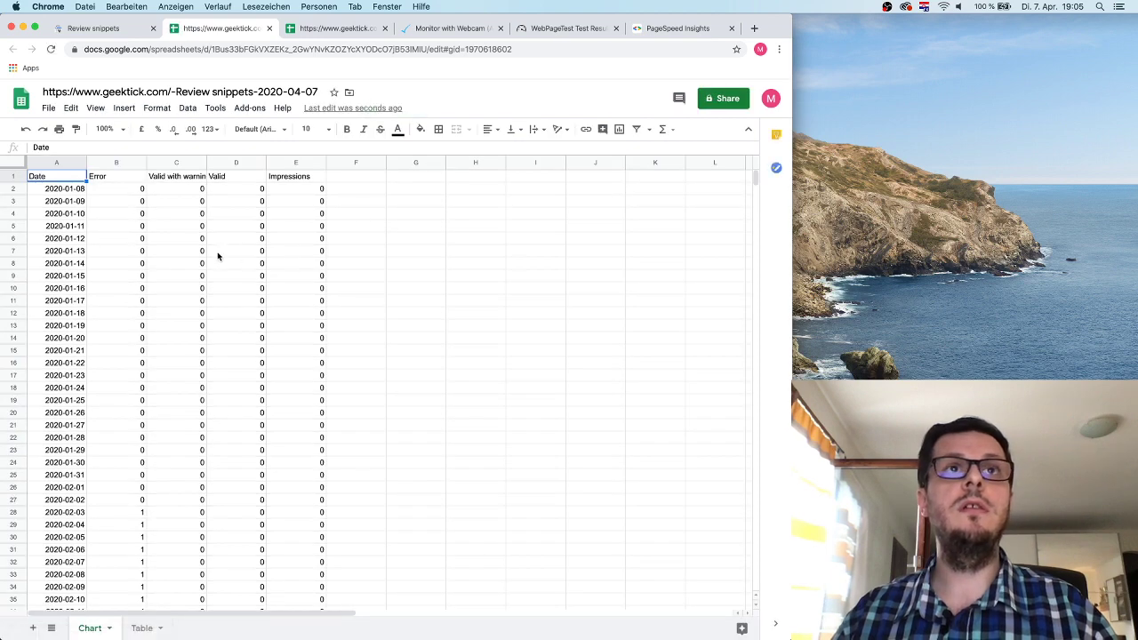
# Scroll through the exported sheet, return to Review snippets, then open the Performance report.
pyautogui.scroll(-3, 218, 256)
pyautogui.scroll(3, 218, 256)
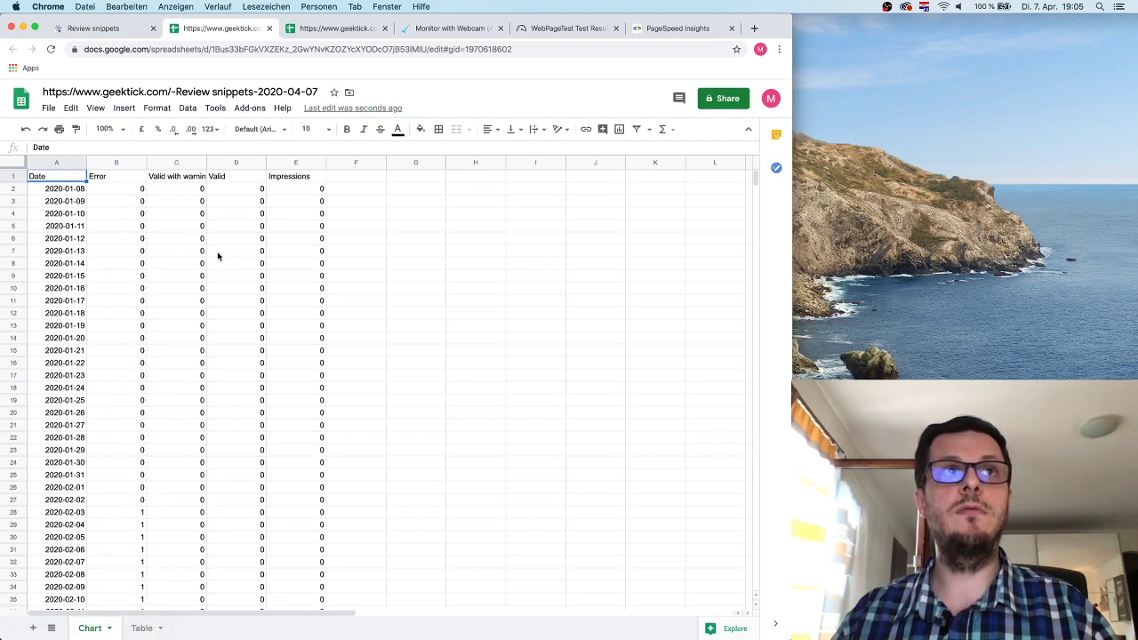
pyautogui.scroll(-12, 217, 256)
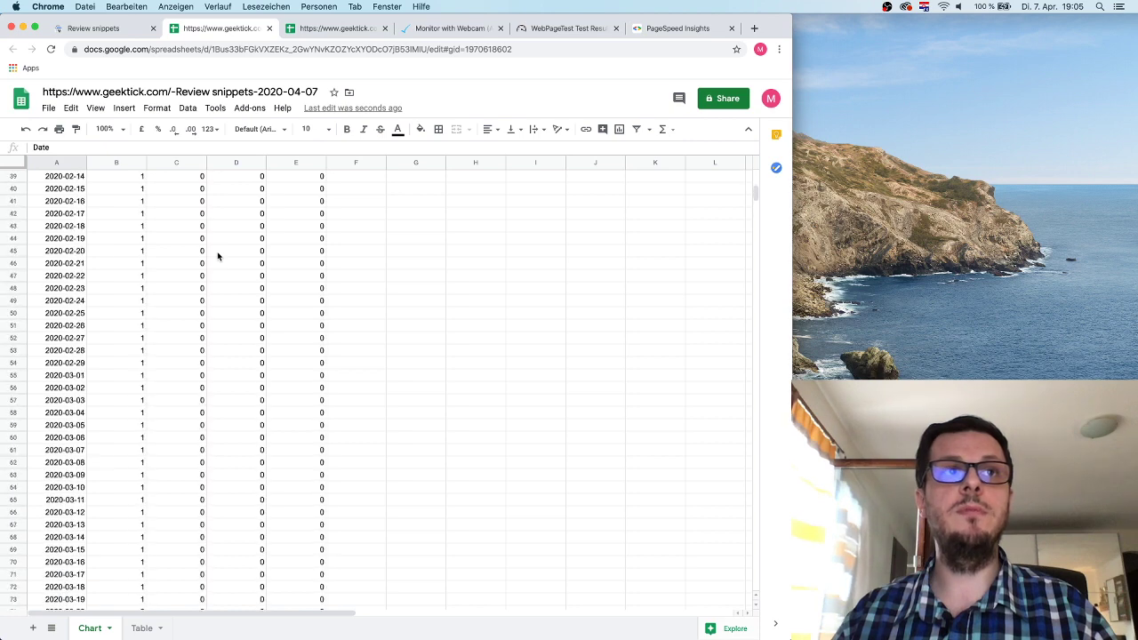
pyautogui.scroll(12, 218, 256)
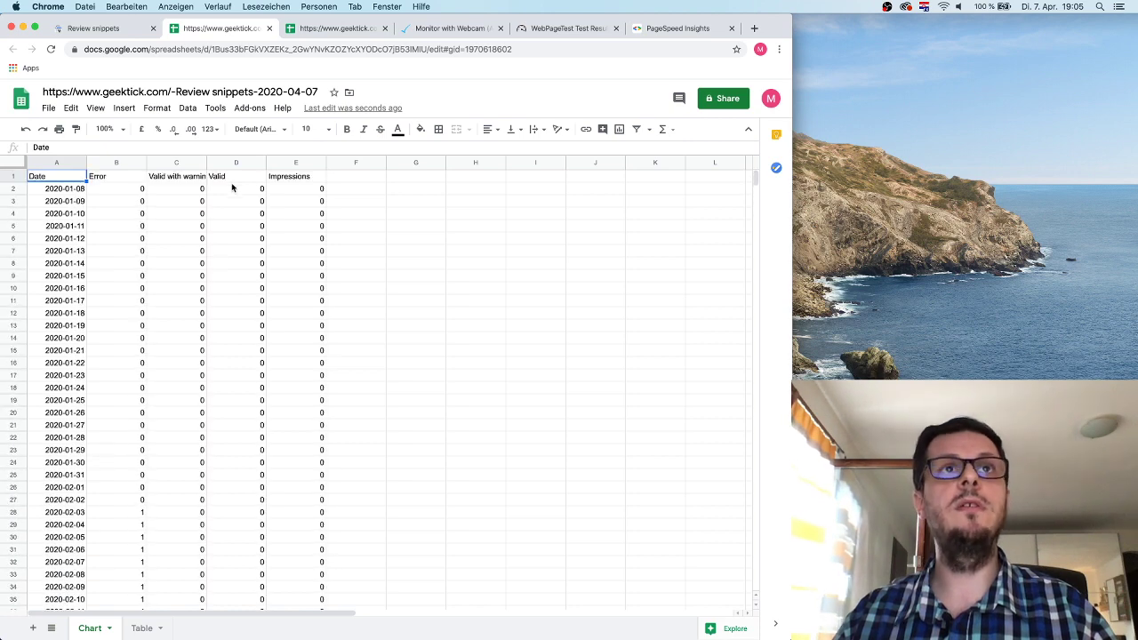
pyautogui.click(108, 35)
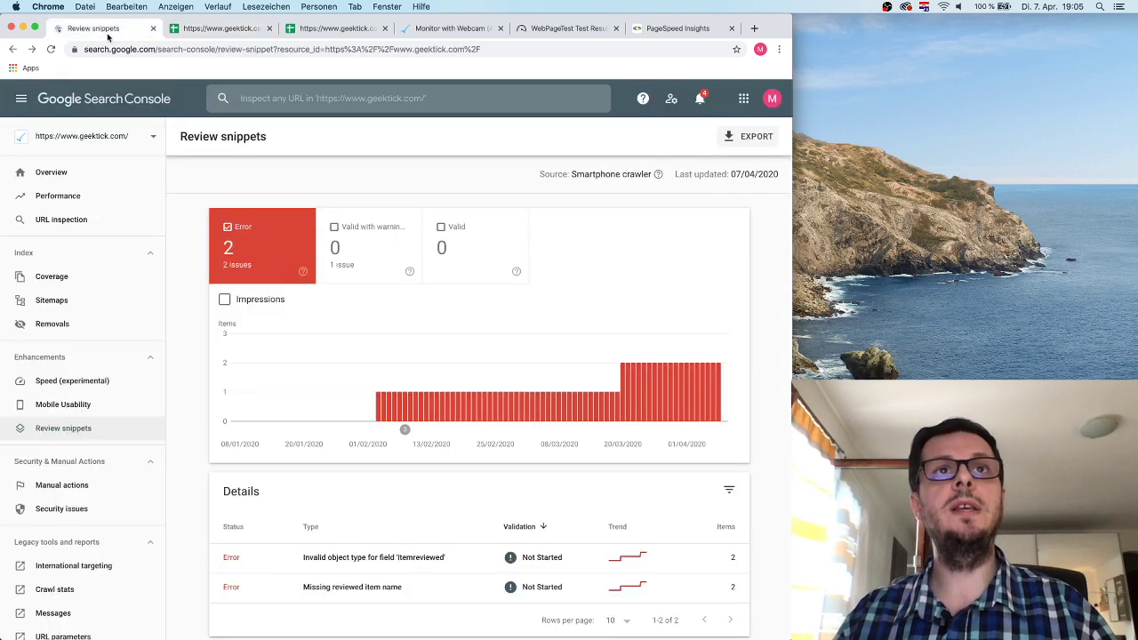
pyautogui.moveTo(351, 352)
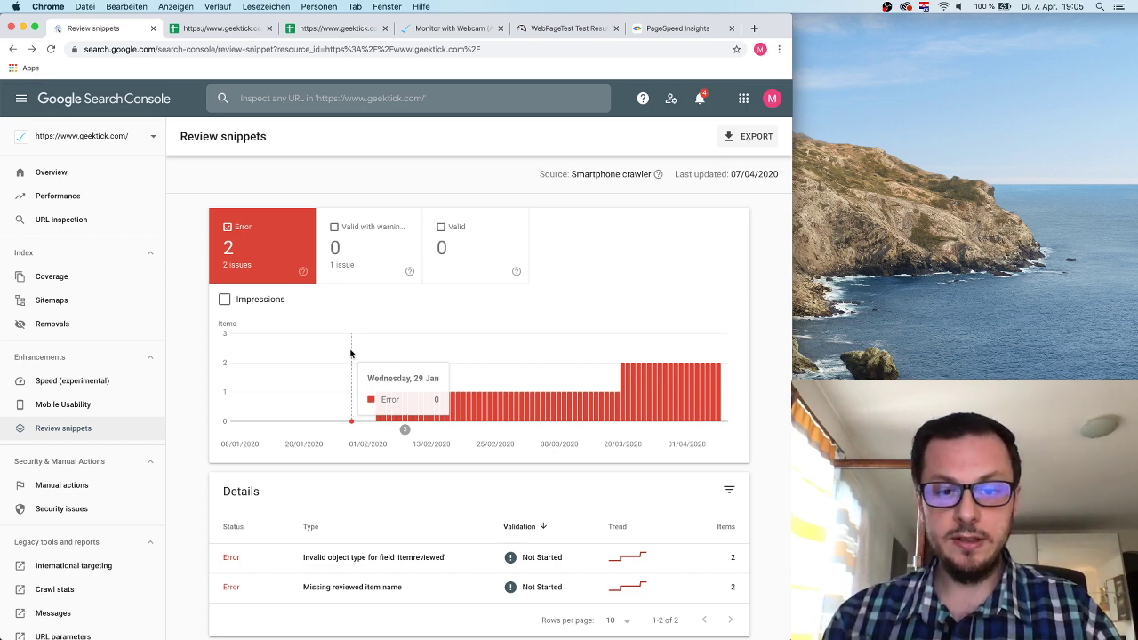
pyautogui.click(80, 196)
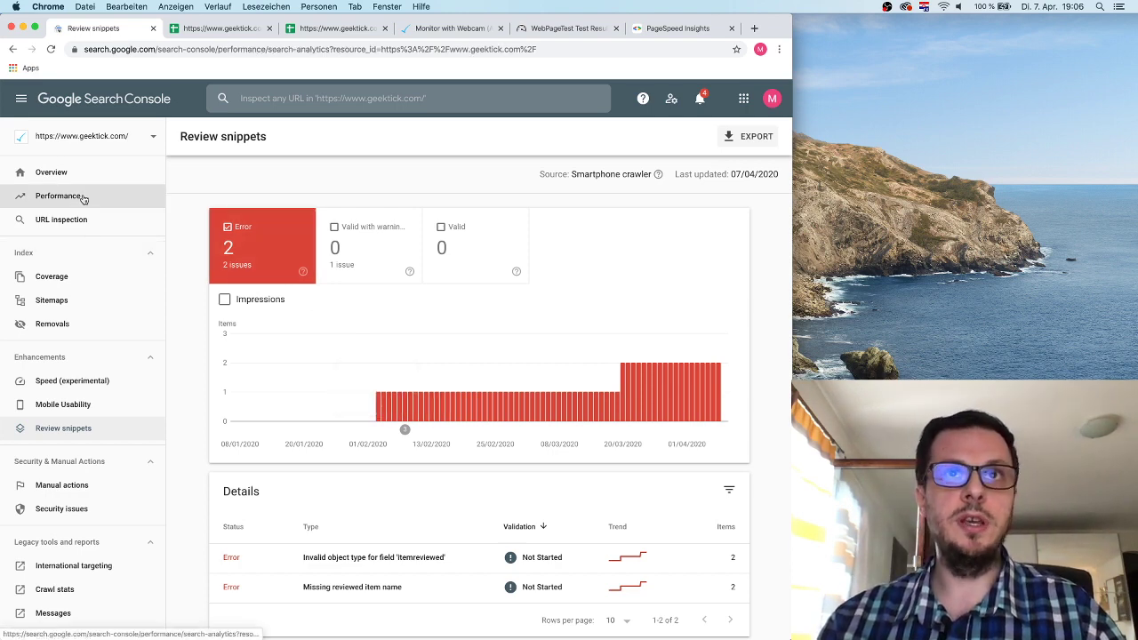
# Scroll through the Performance clicks chart and top queries, then switch to the Review snippets spreadsheet.
pyautogui.scroll(-2, 418, 476)
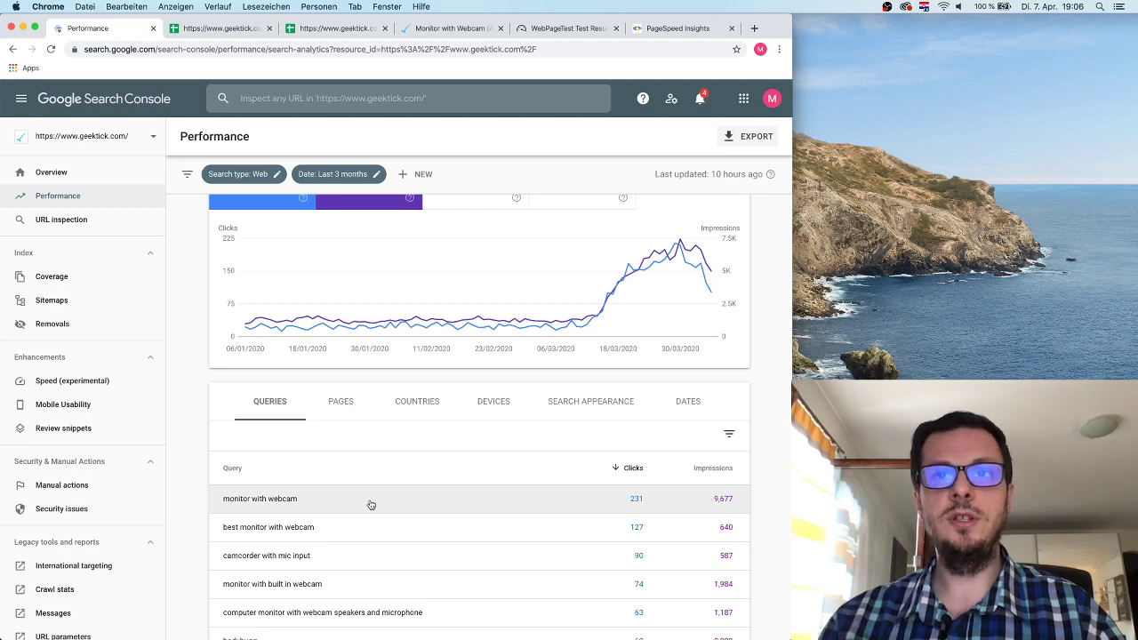
pyautogui.scroll(-1, 369, 504)
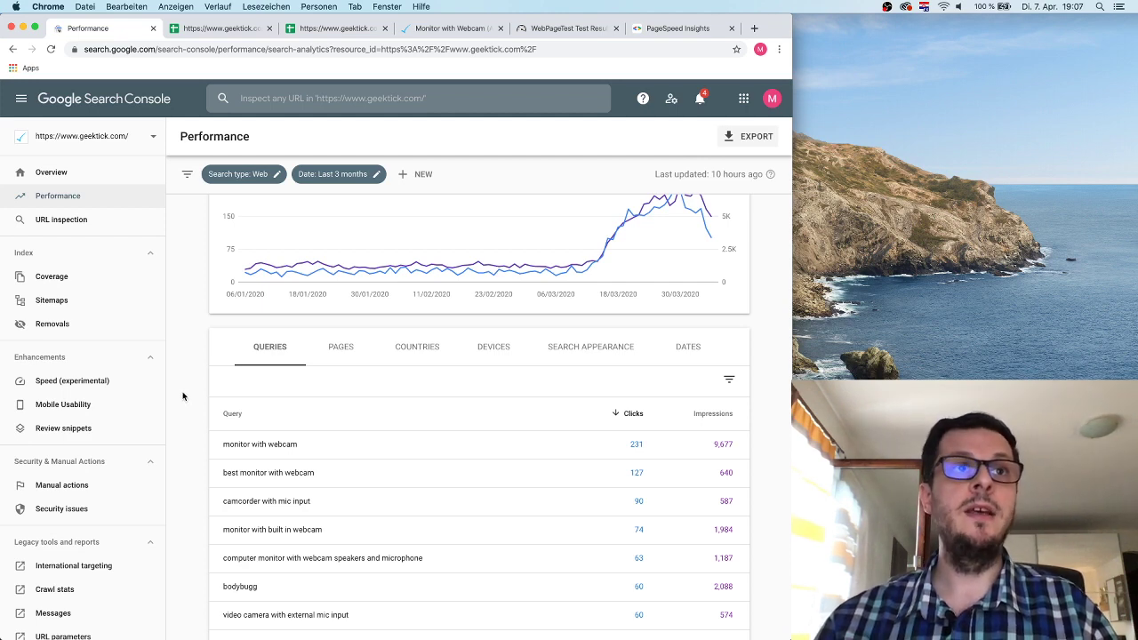
pyautogui.scroll(-5, 107, 445)
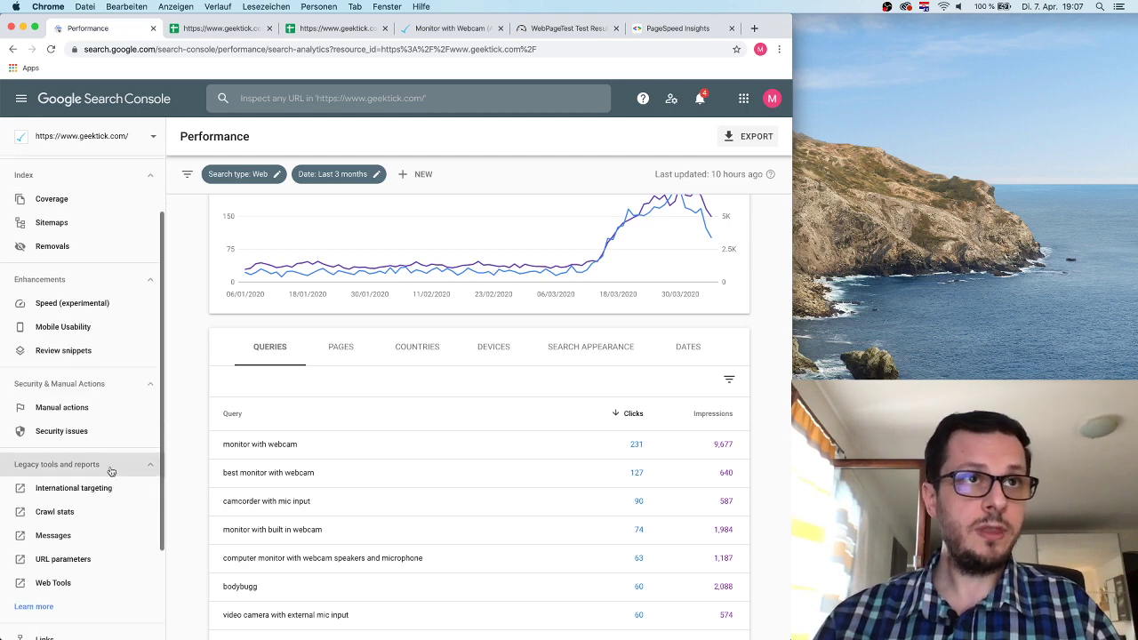
pyautogui.scroll(5, 104, 356)
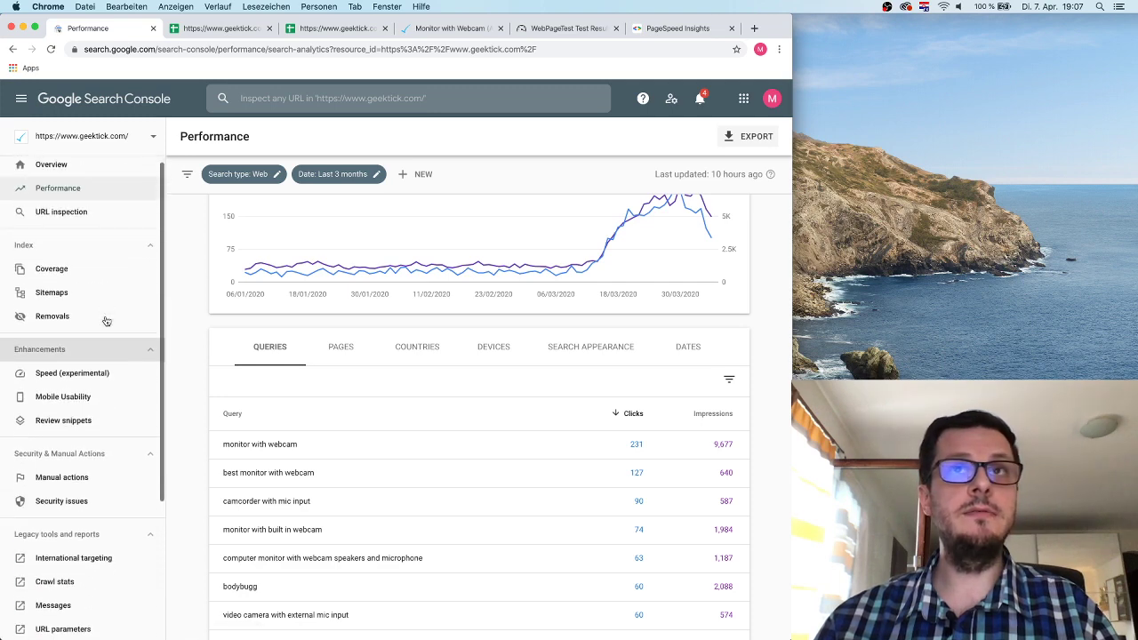
pyautogui.scroll(3, 533, 323)
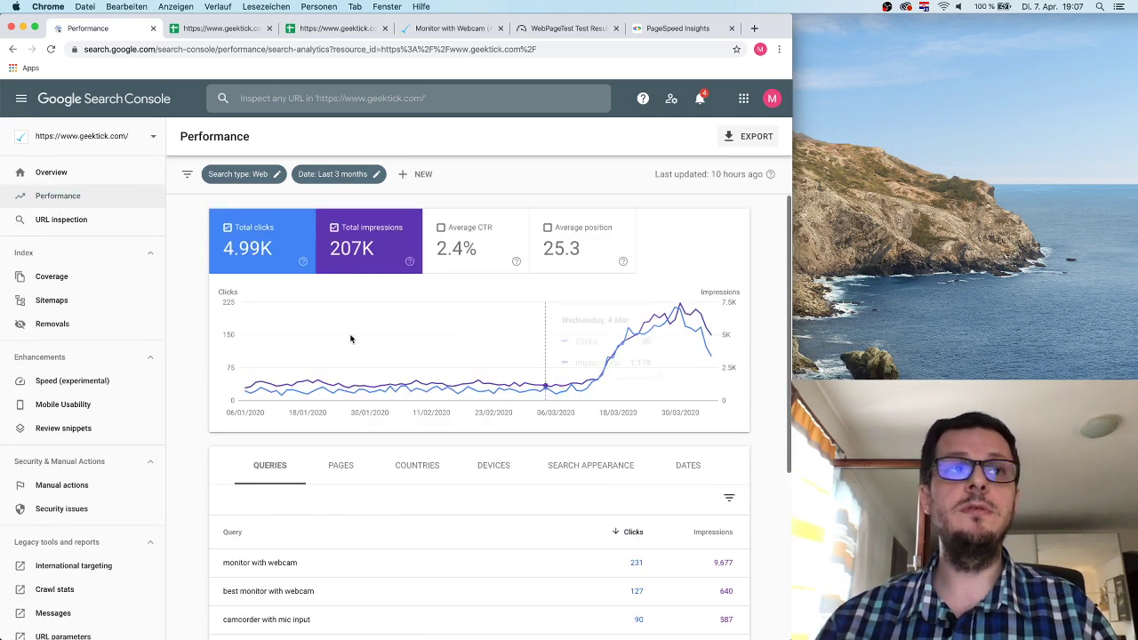
pyautogui.click(213, 29)
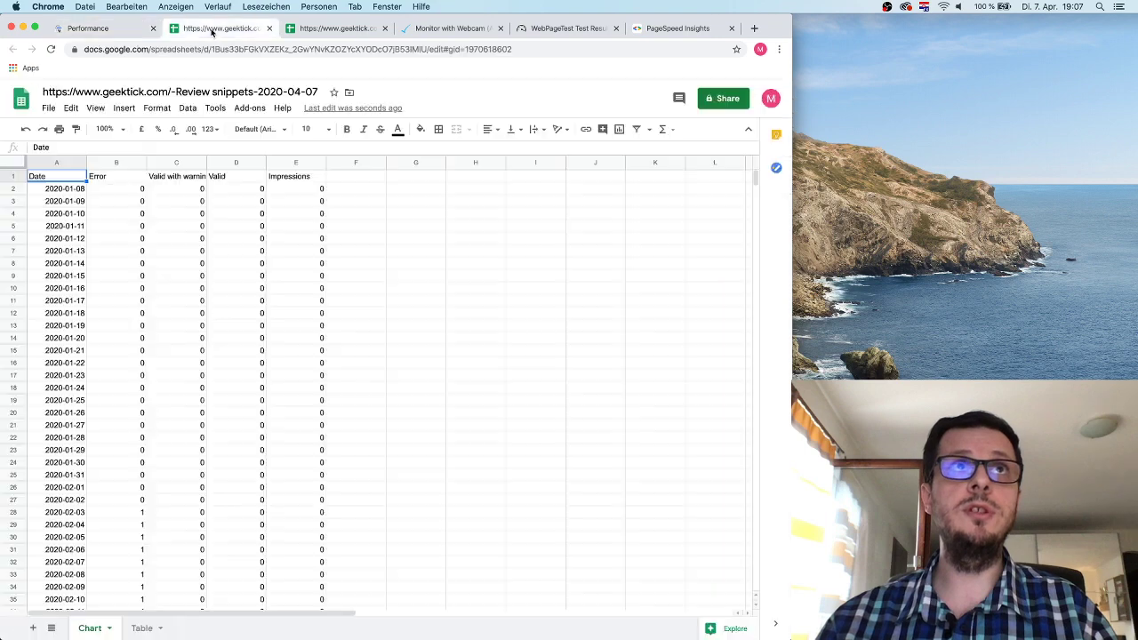
# In the Performance-on-Search sheet, select Impressions from C2 down to read their sum, then return to Performance.
pyautogui.click(290, 32)
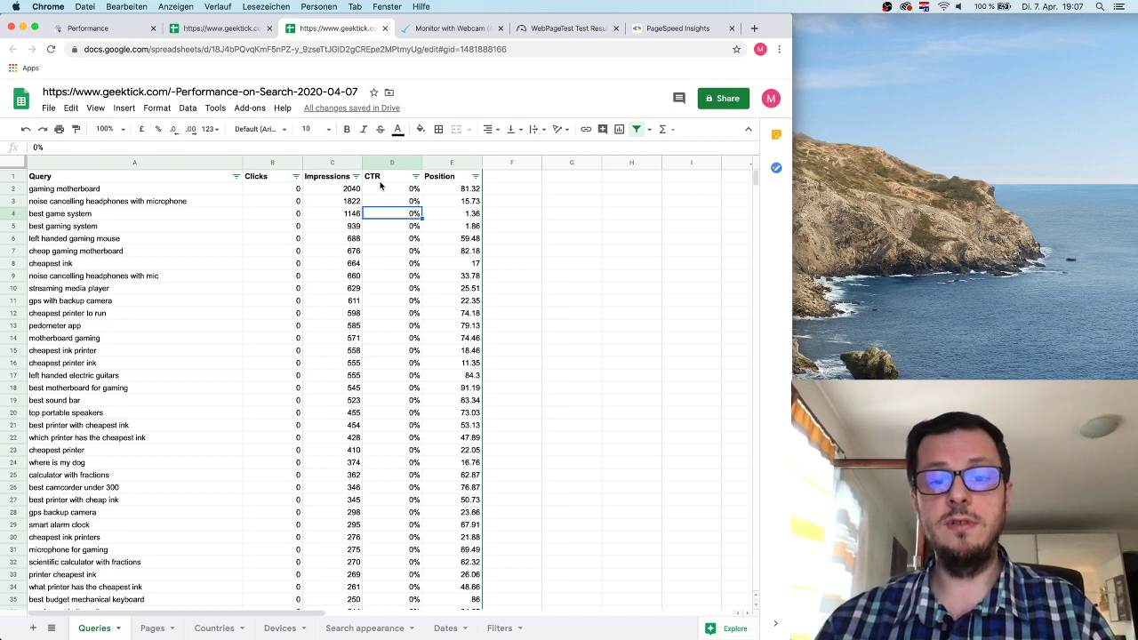
pyautogui.click(407, 365)
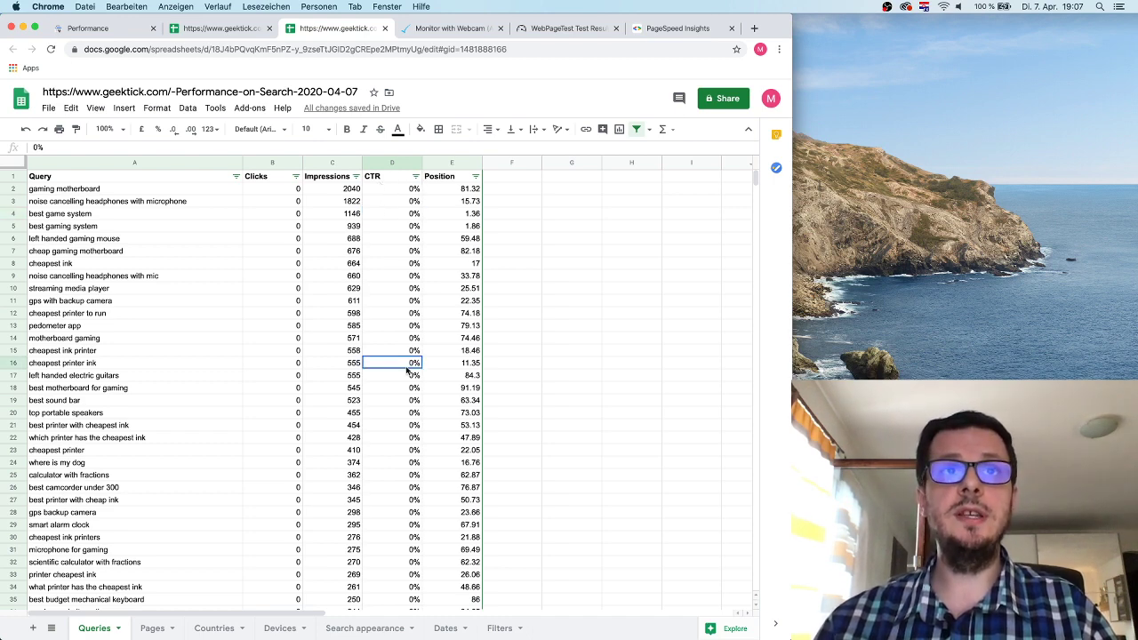
pyautogui.moveTo(342, 189); pyautogui.dragTo(366, 521)
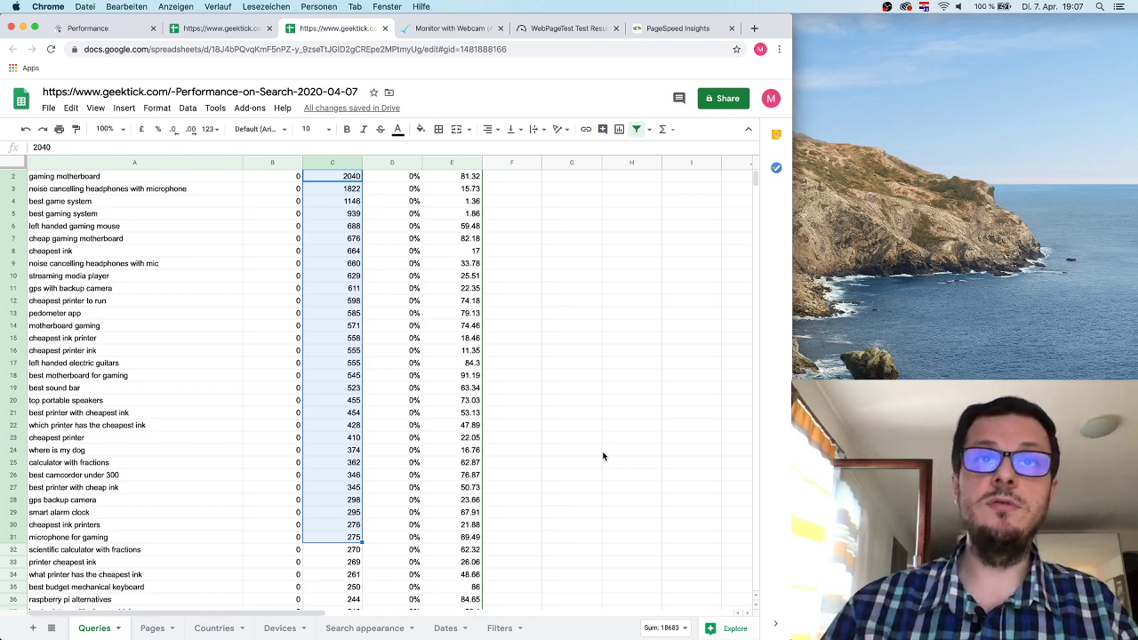
pyautogui.click(132, 29)
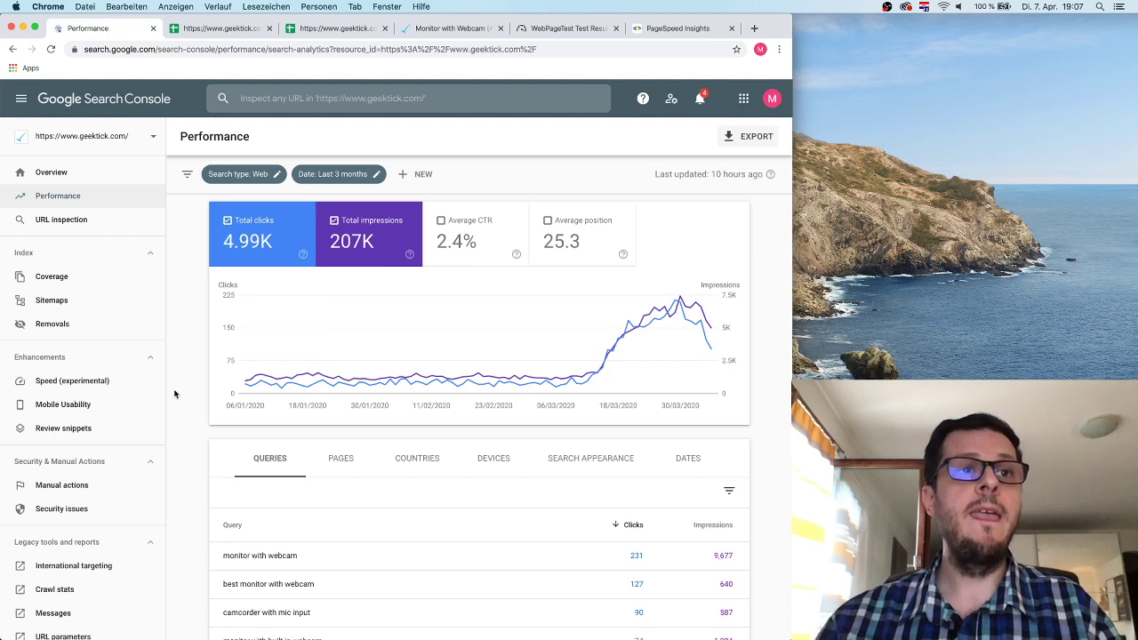
# Open the International targeting report from the legacy tools and reports section.
pyautogui.scroll(-5, 175, 394)
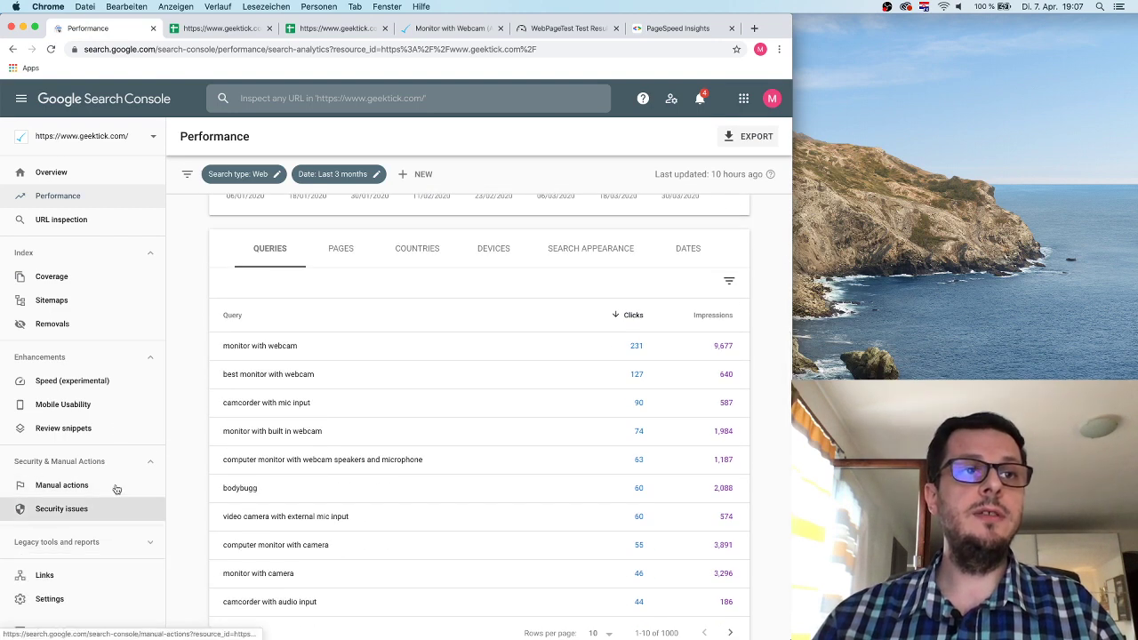
pyautogui.scroll(-2, 98, 462)
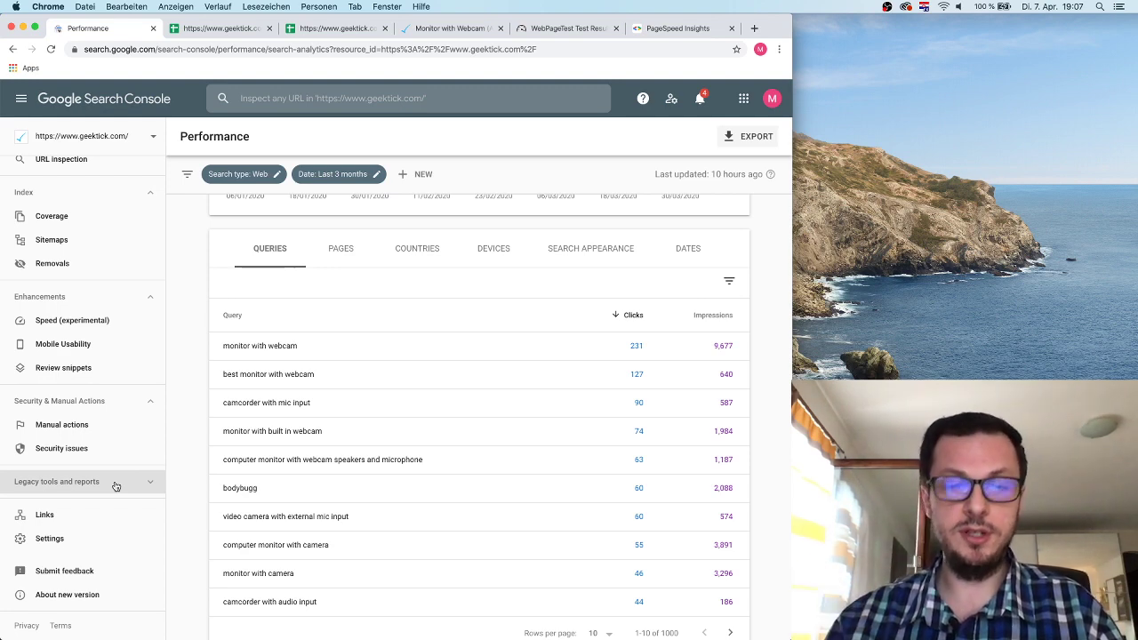
pyautogui.click(115, 484)
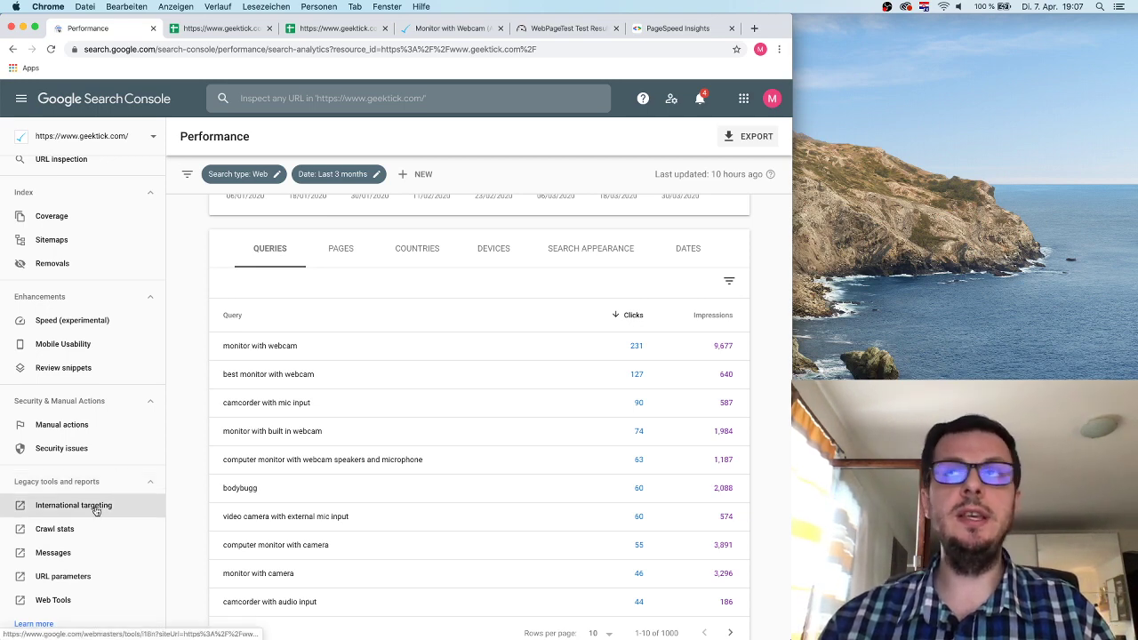
pyautogui.click(96, 507)
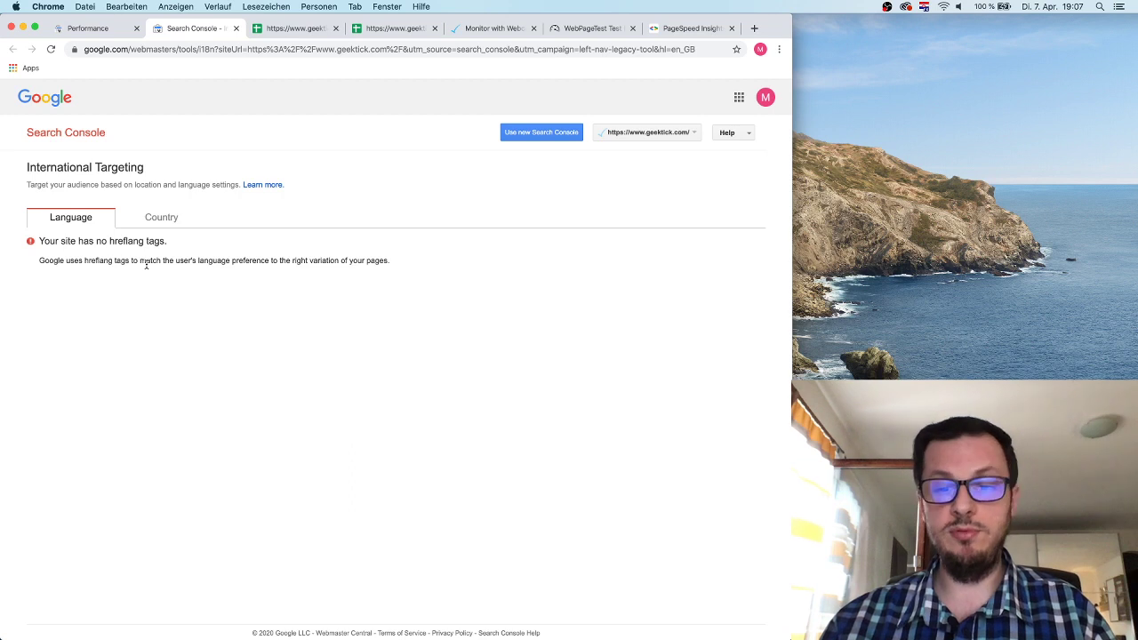
# Highlight the 'Your site has no hreflang tags' message on the Language tab.
pyautogui.doubleClick(125, 241)
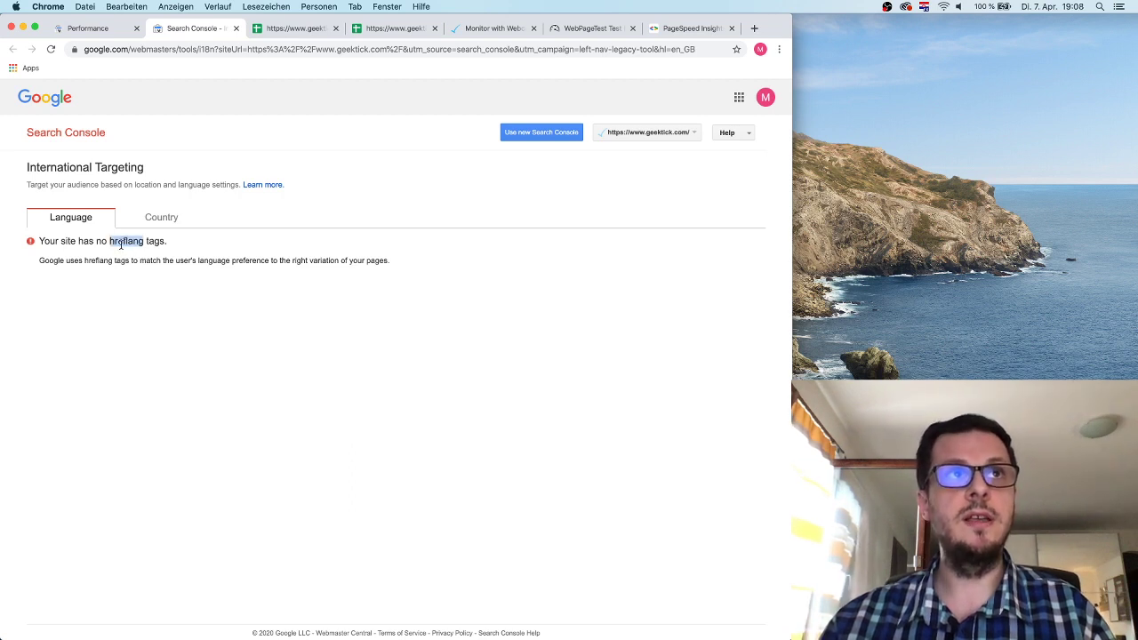
pyautogui.moveTo(40, 241); pyautogui.dragTo(175, 243)
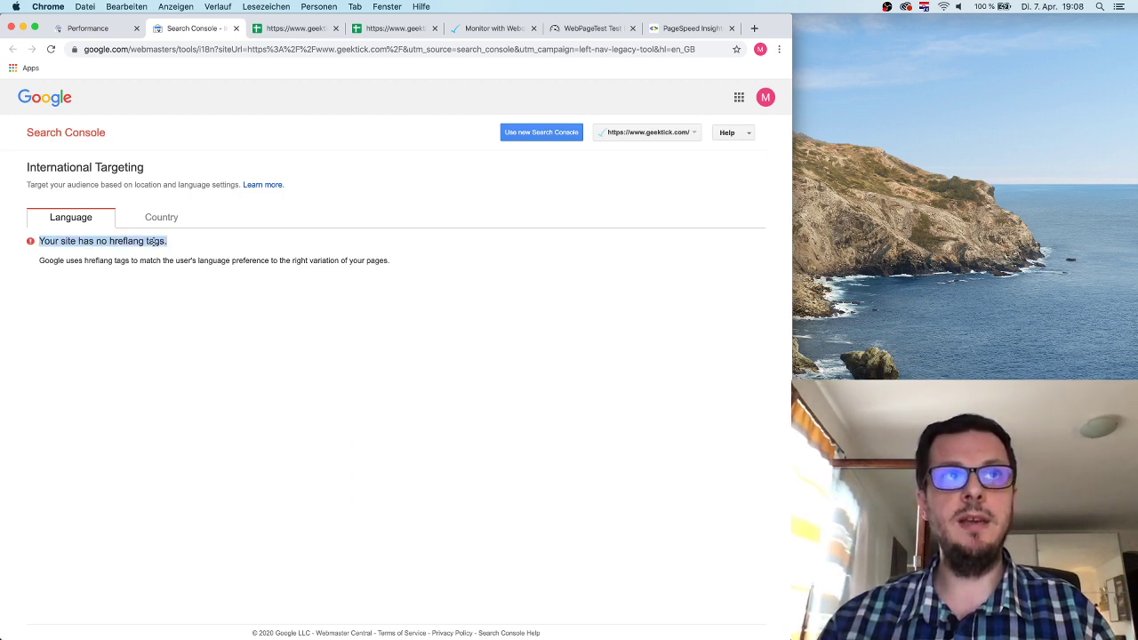
pyautogui.click(110, 241)
pyautogui.doubleClick(120, 240)
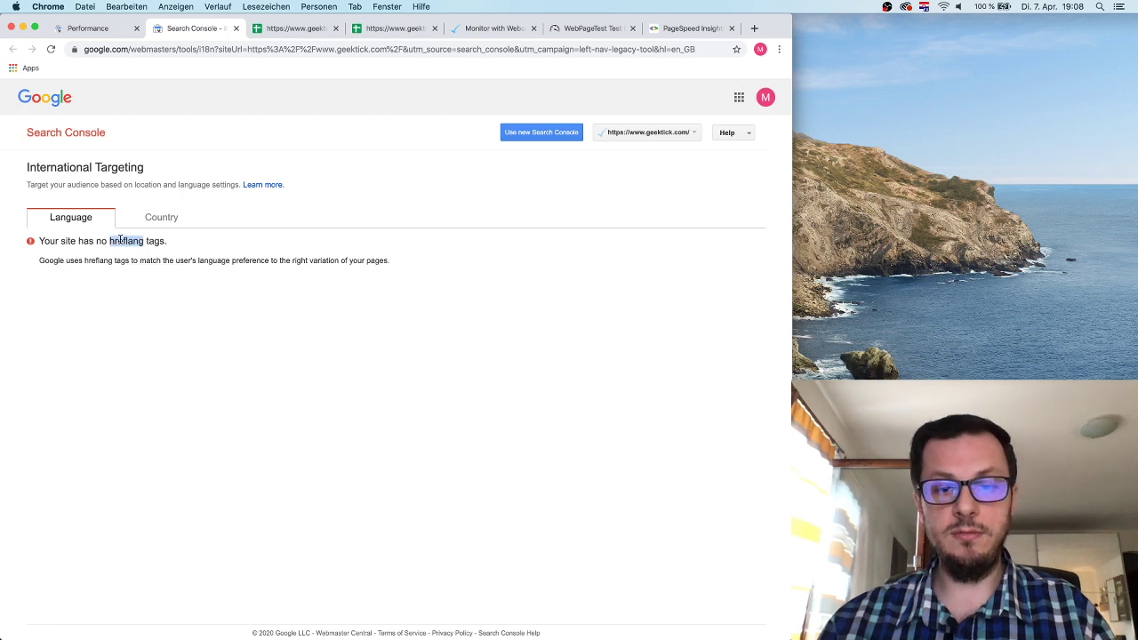
pyautogui.click(121, 256)
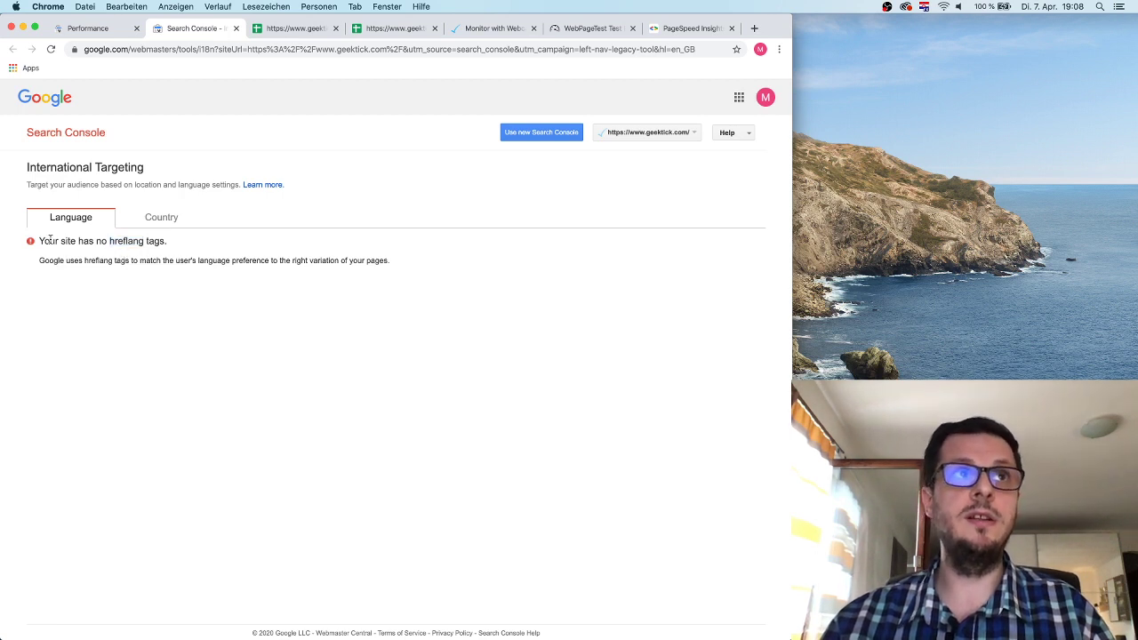
pyautogui.moveTo(39, 240); pyautogui.dragTo(206, 242)
pyautogui.click(236, 252)
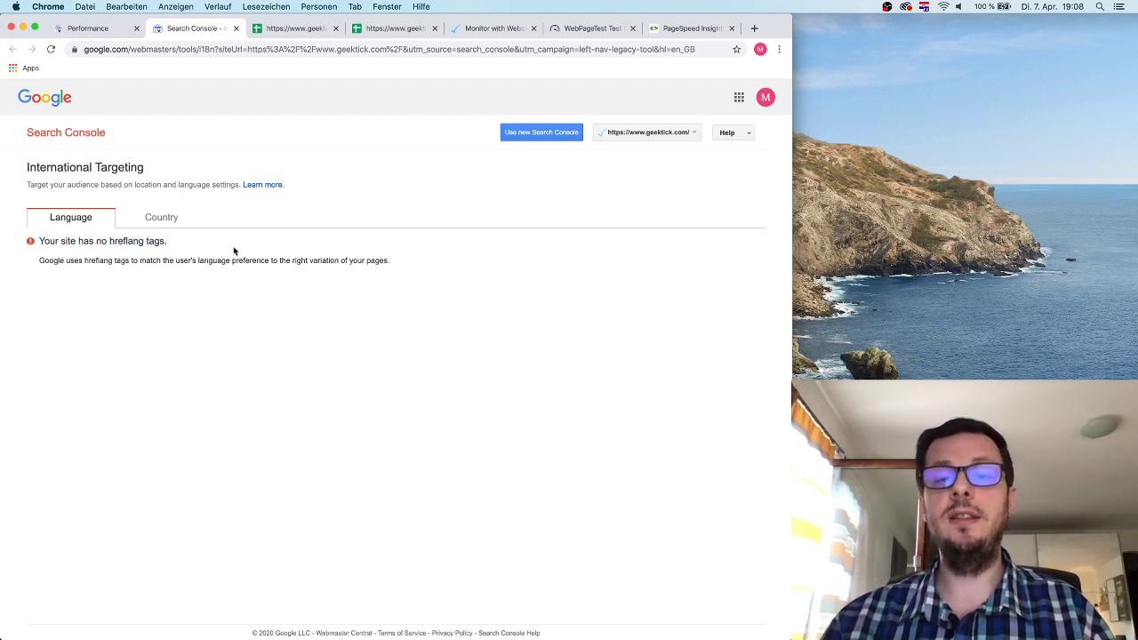
pyautogui.doubleClick(140, 241)
pyautogui.click(157, 241)
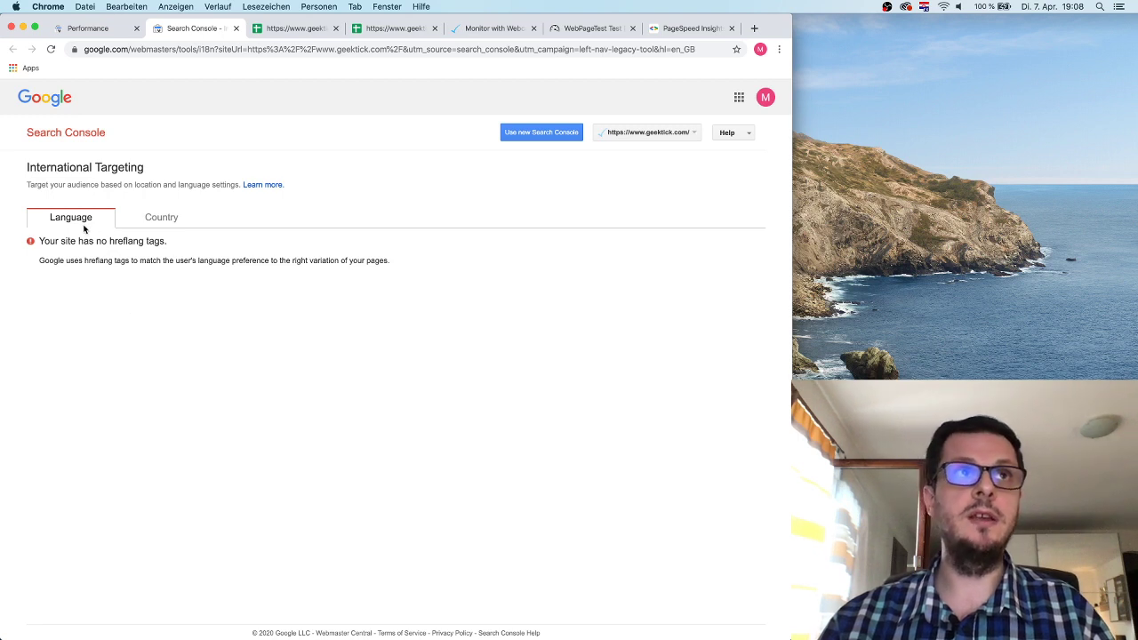
# Try targeting users in United States on the Country tab, then cancel without saving.
pyautogui.click(170, 222)
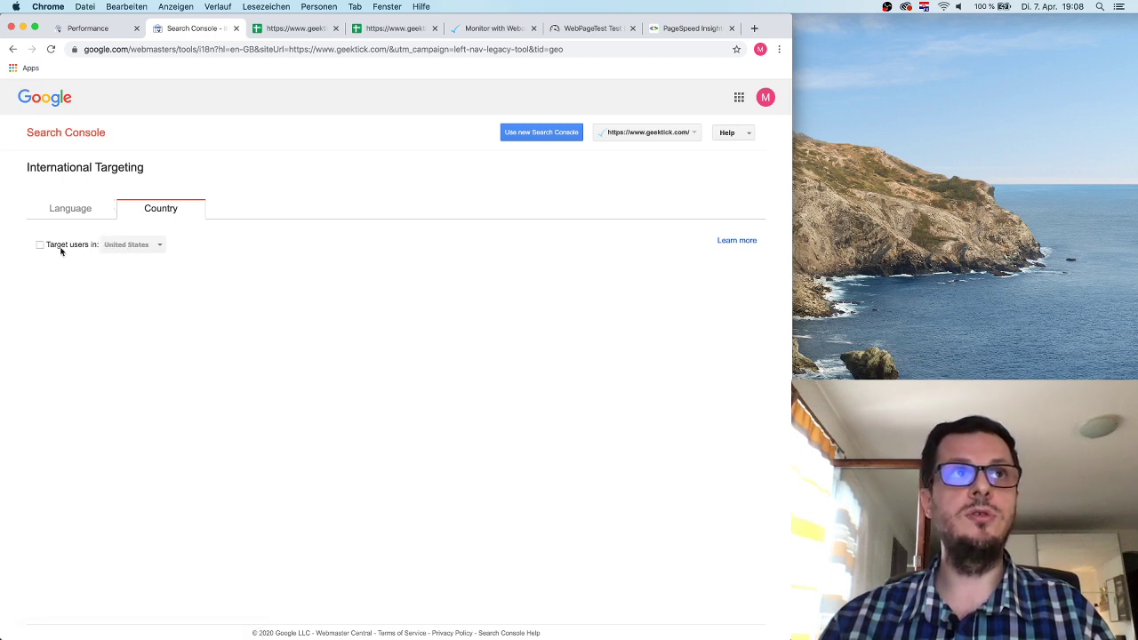
pyautogui.click(60, 249)
pyautogui.click(148, 248)
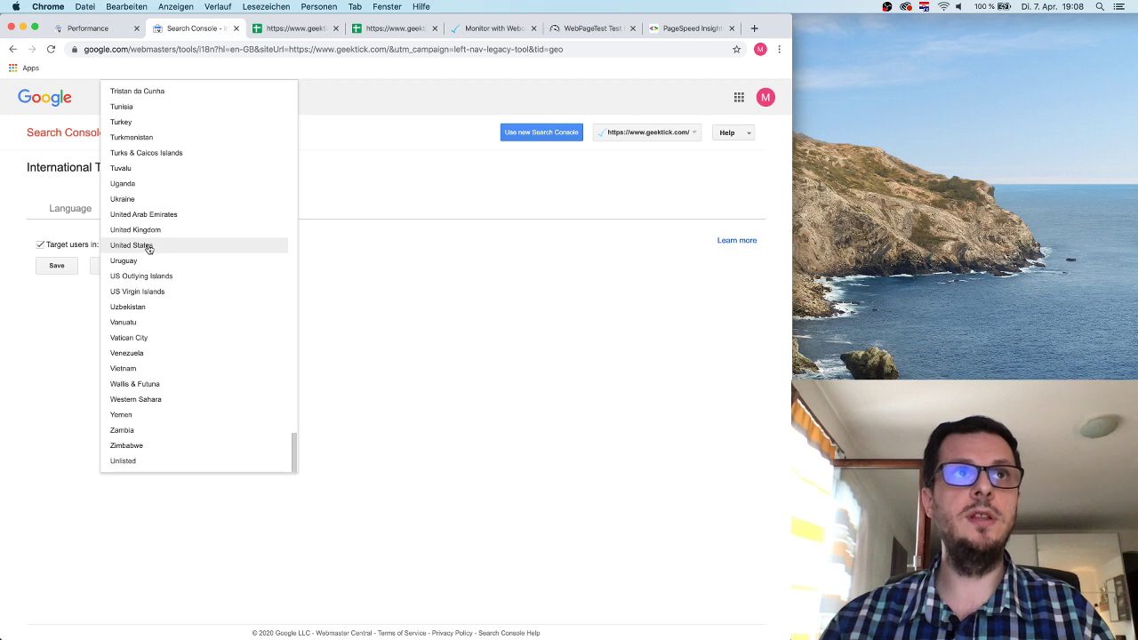
pyautogui.click(388, 289)
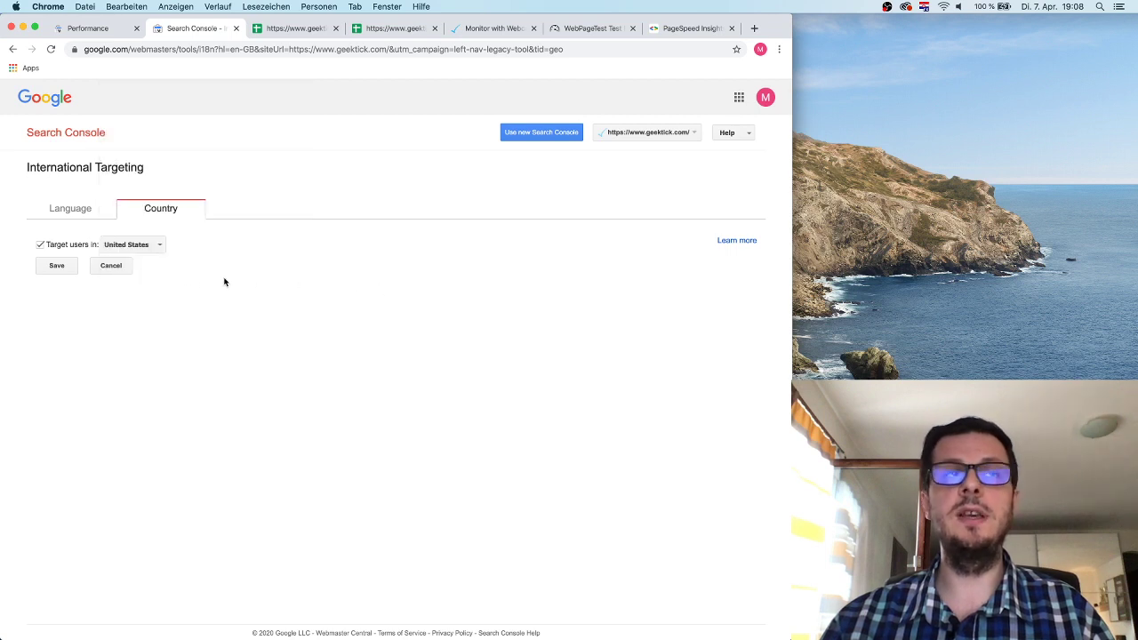
pyautogui.click(130, 270)
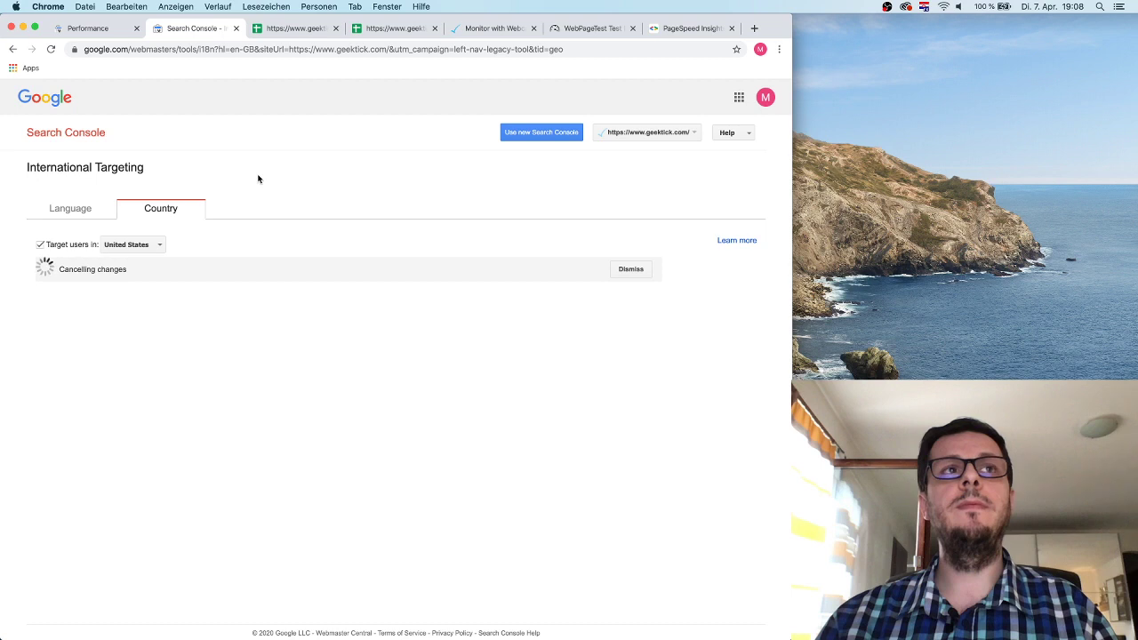
# Recheck the Language and Country tabs of International Targeting, then return to the Performance report.
pyautogui.click(116, 33)
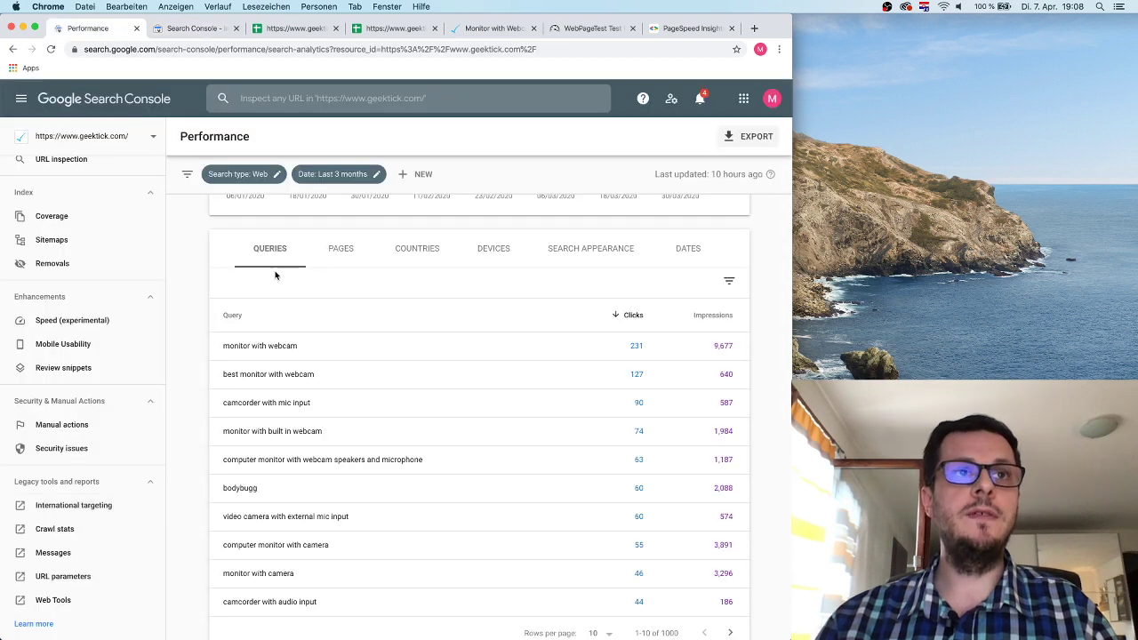
pyautogui.click(169, 36)
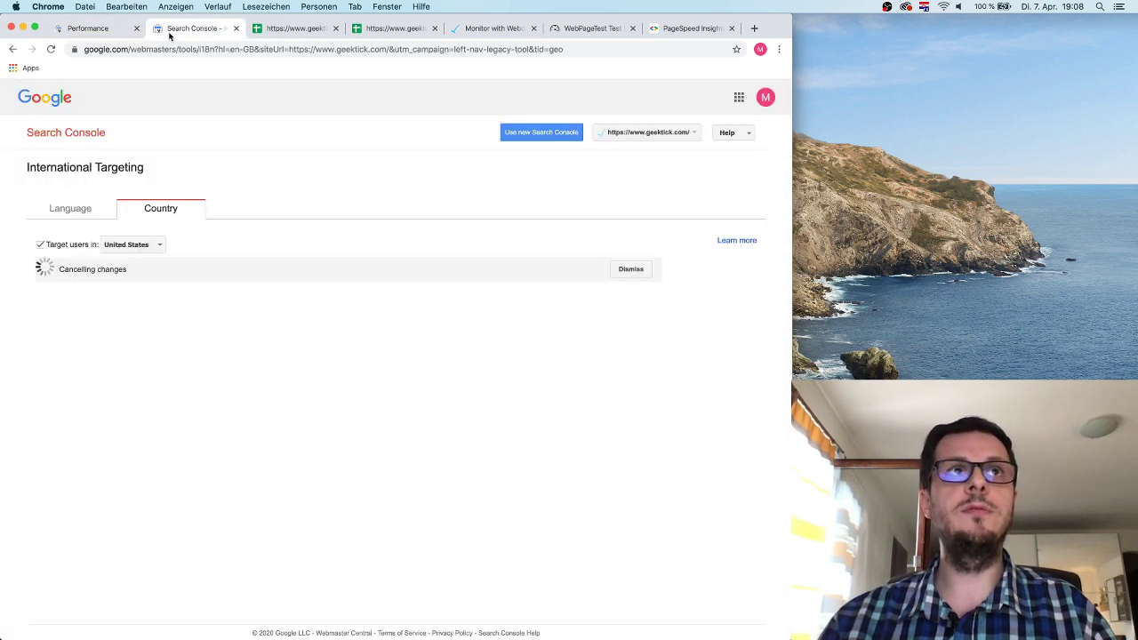
pyautogui.click(84, 210)
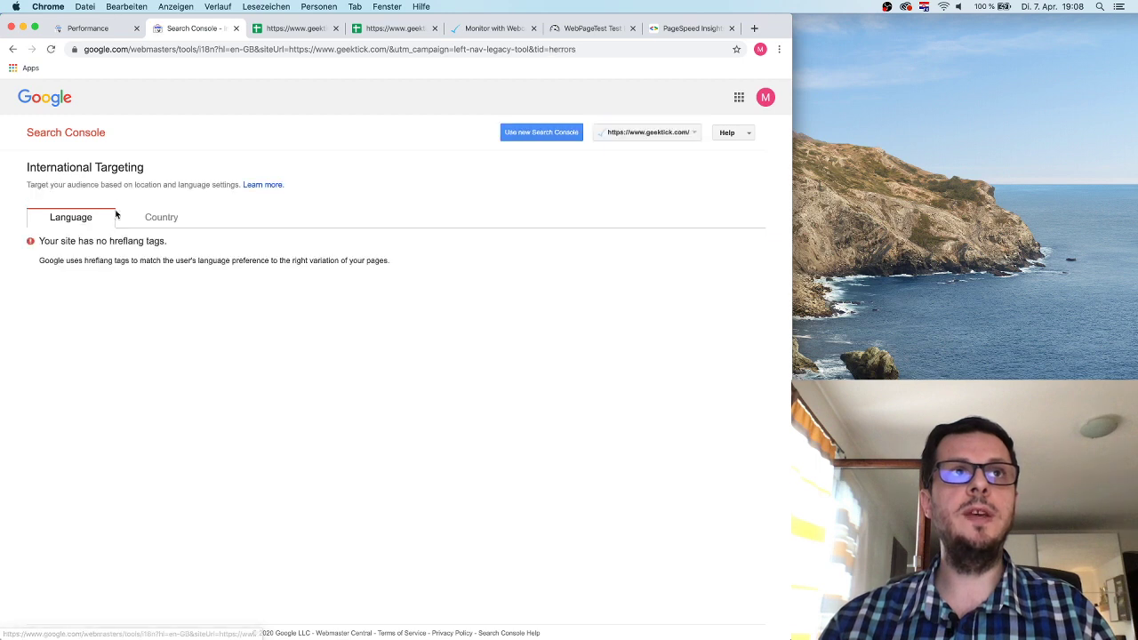
pyautogui.click(177, 221)
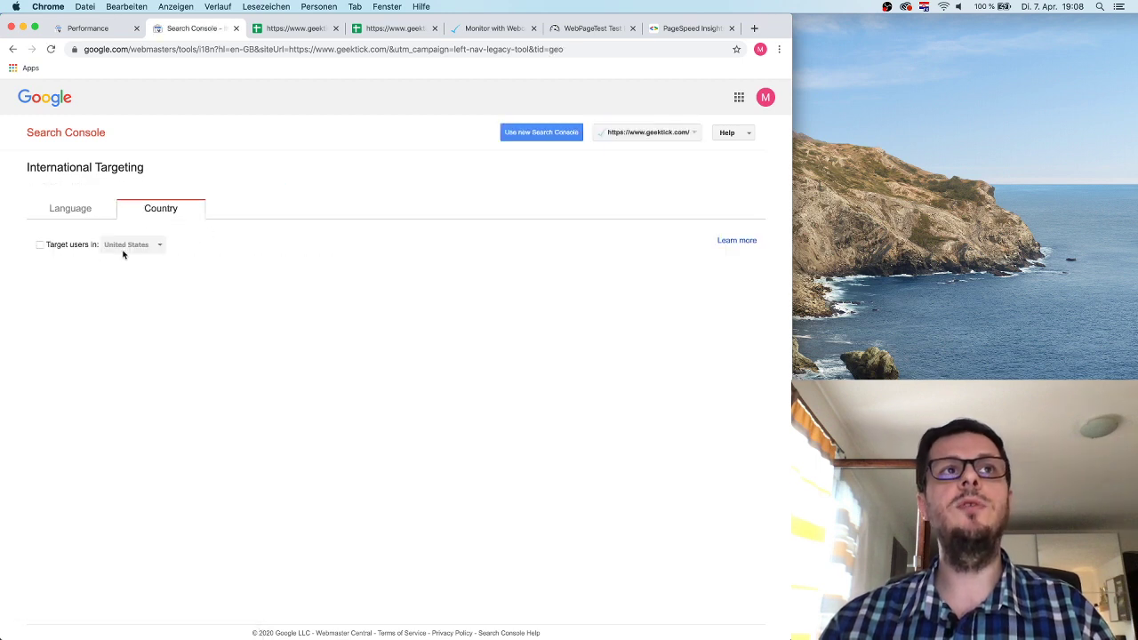
pyautogui.click(107, 28)
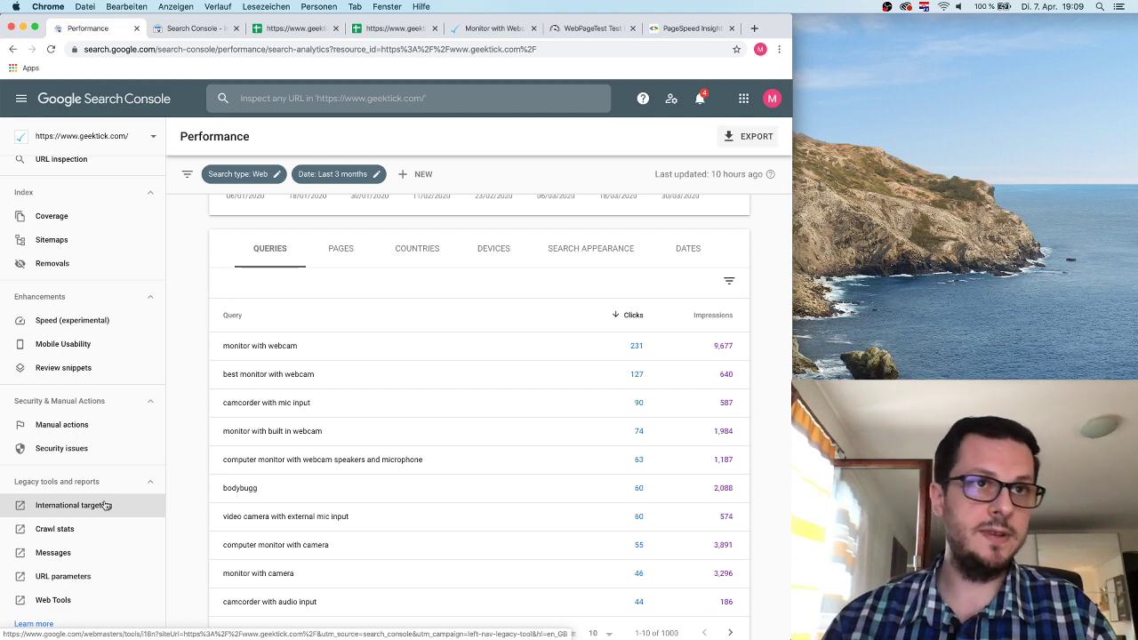
pyautogui.click(70, 527)
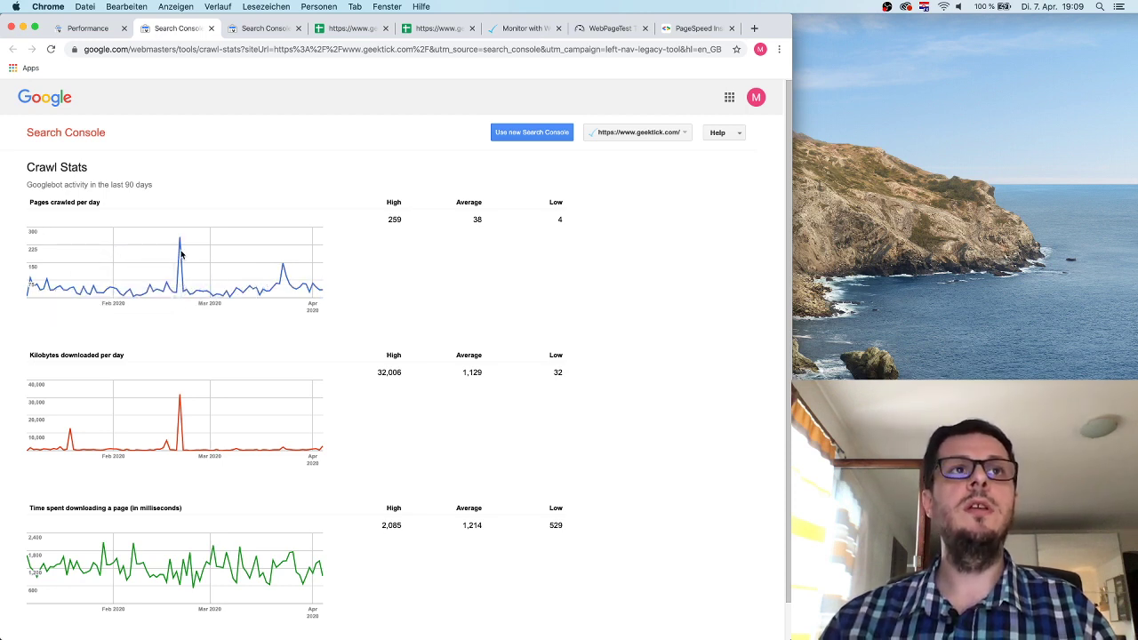
pyautogui.scroll(-1, 125, 289)
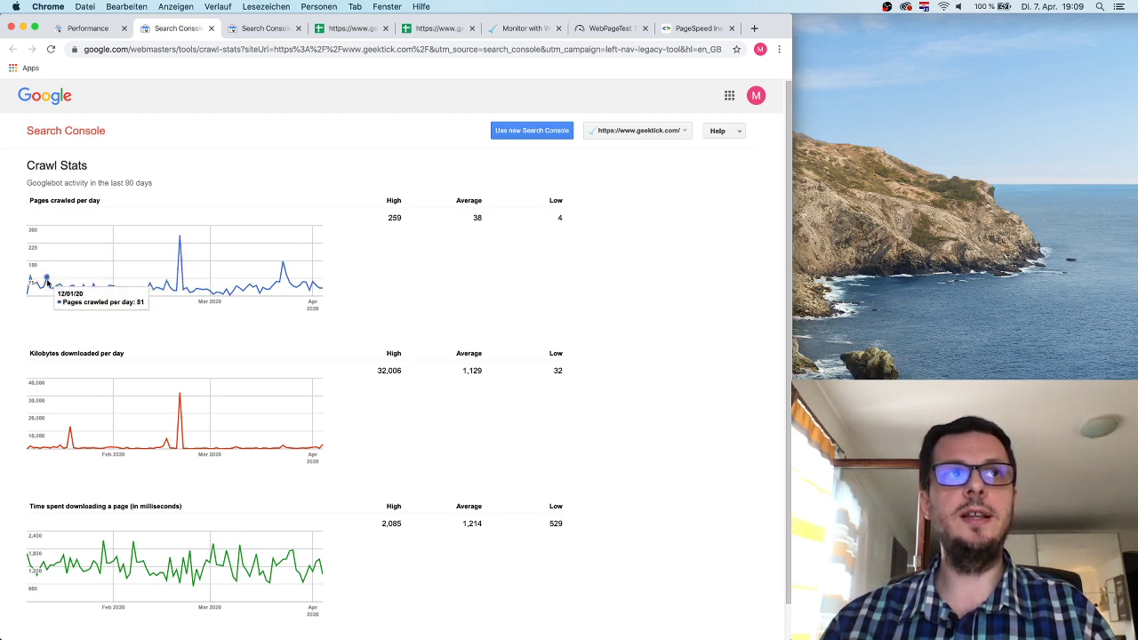
pyautogui.scroll(-1, 181, 289)
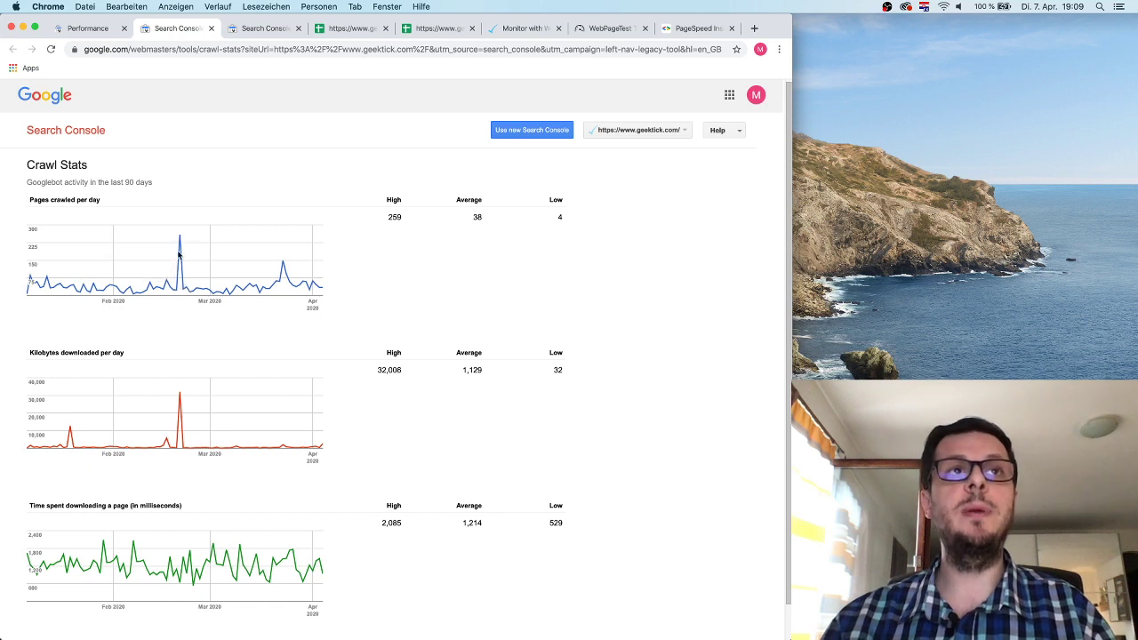
pyautogui.moveTo(178, 251)
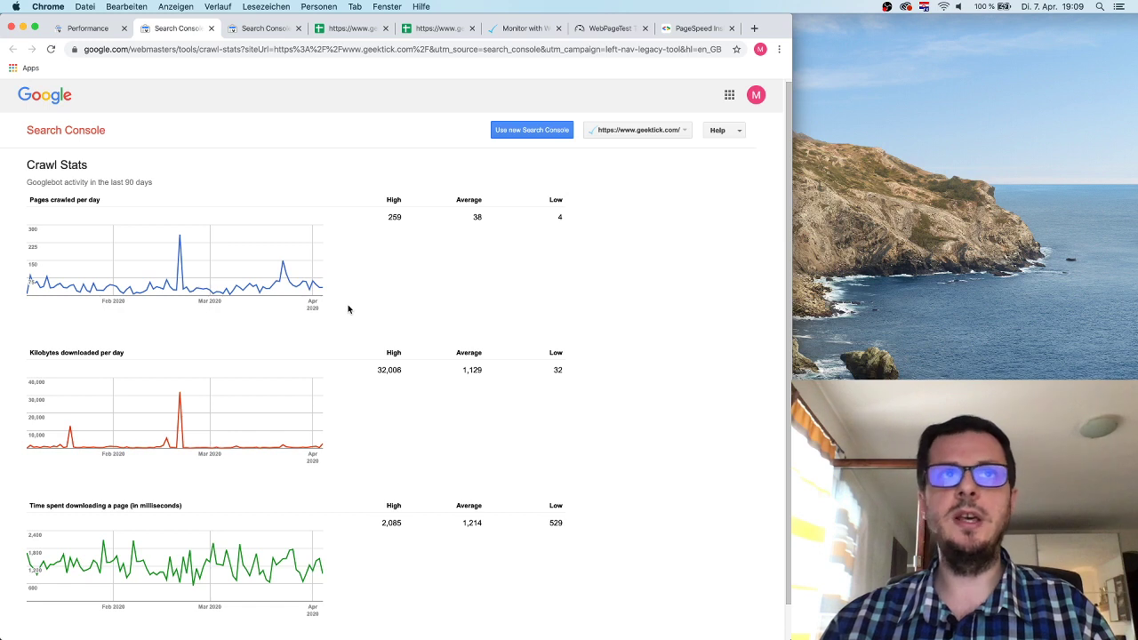
pyautogui.doubleClick(388, 217)
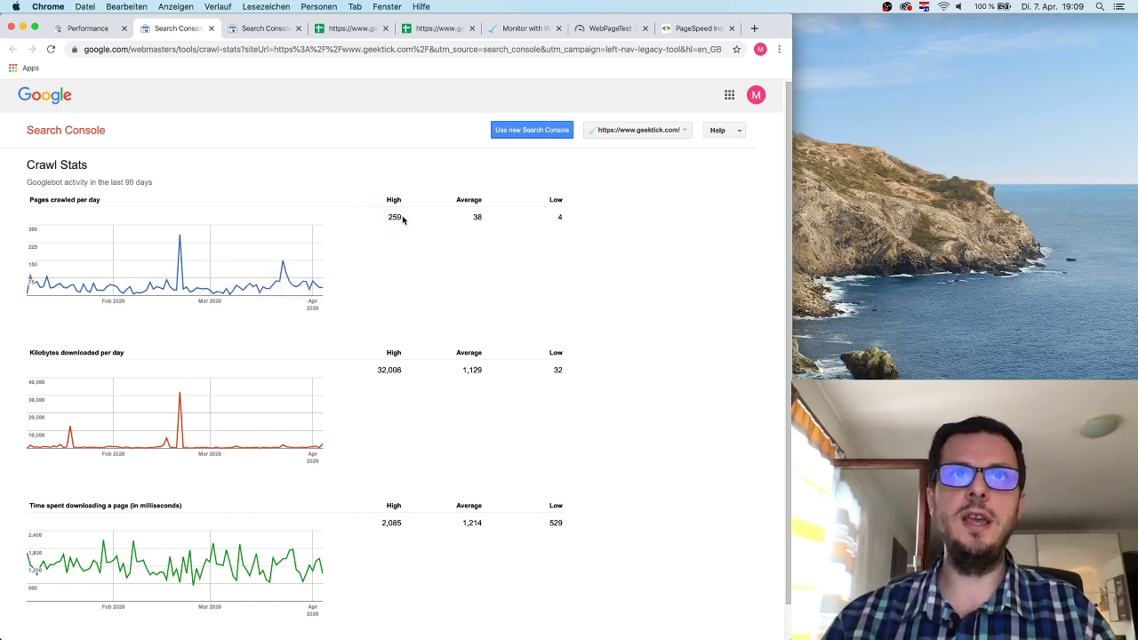
pyautogui.doubleClick(475, 217)
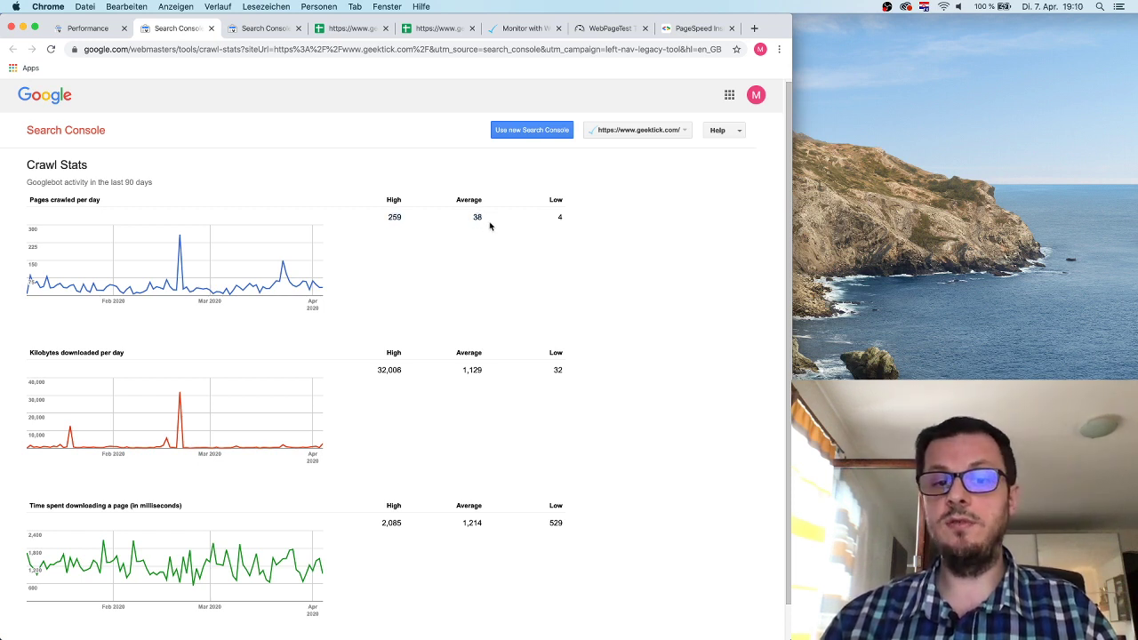
pyautogui.moveTo(473, 217); pyautogui.dragTo(484, 219)
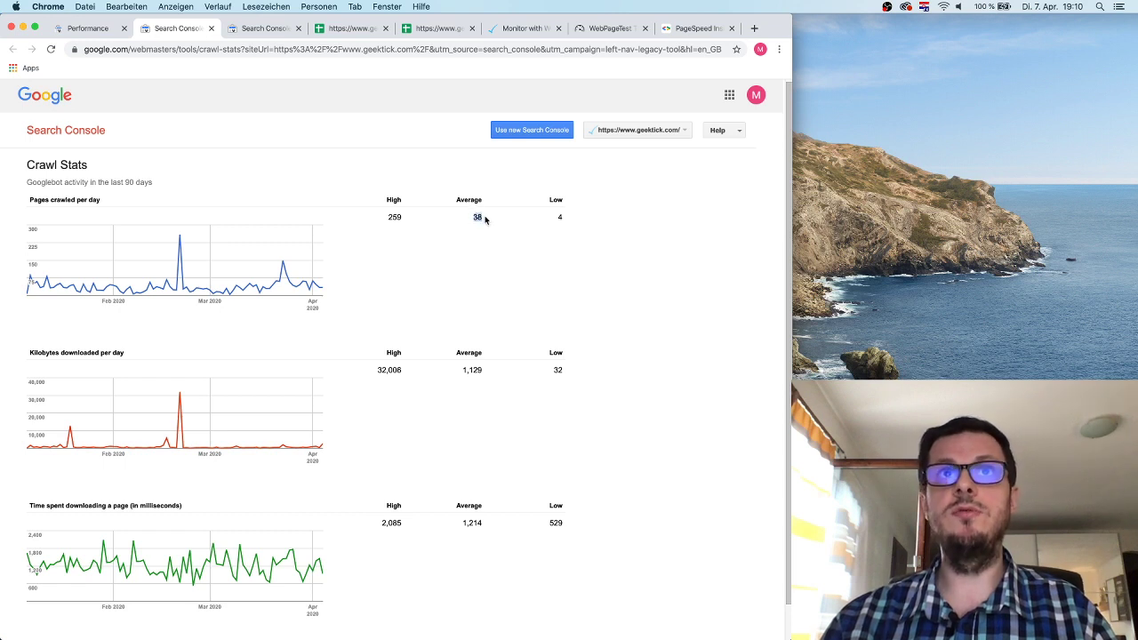
pyautogui.click(486, 219)
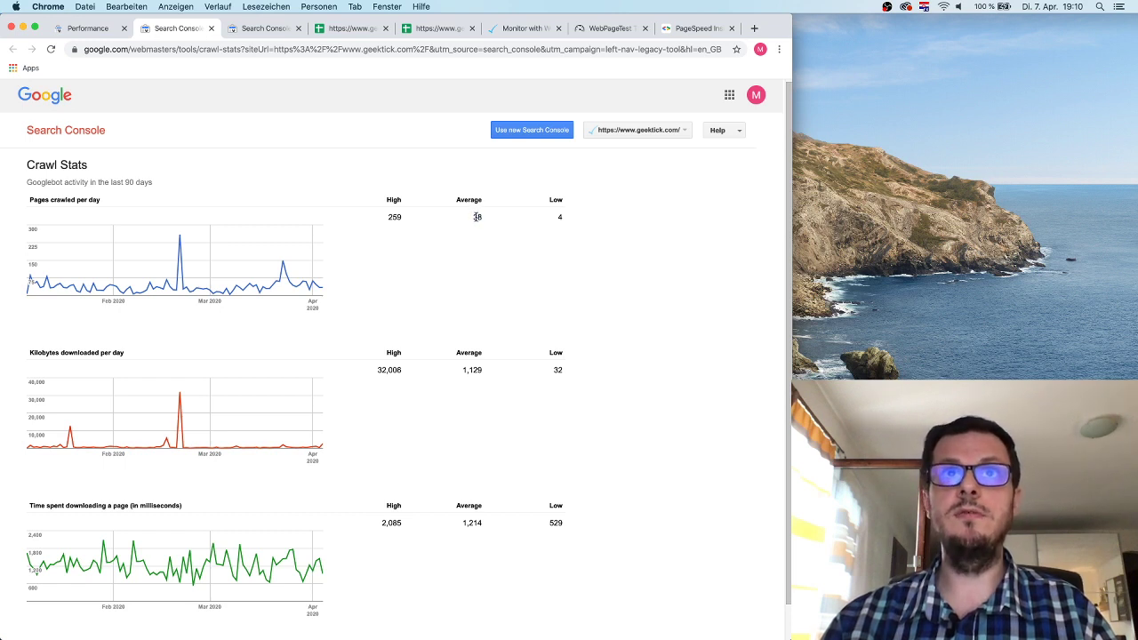
pyautogui.doubleClick(476, 217)
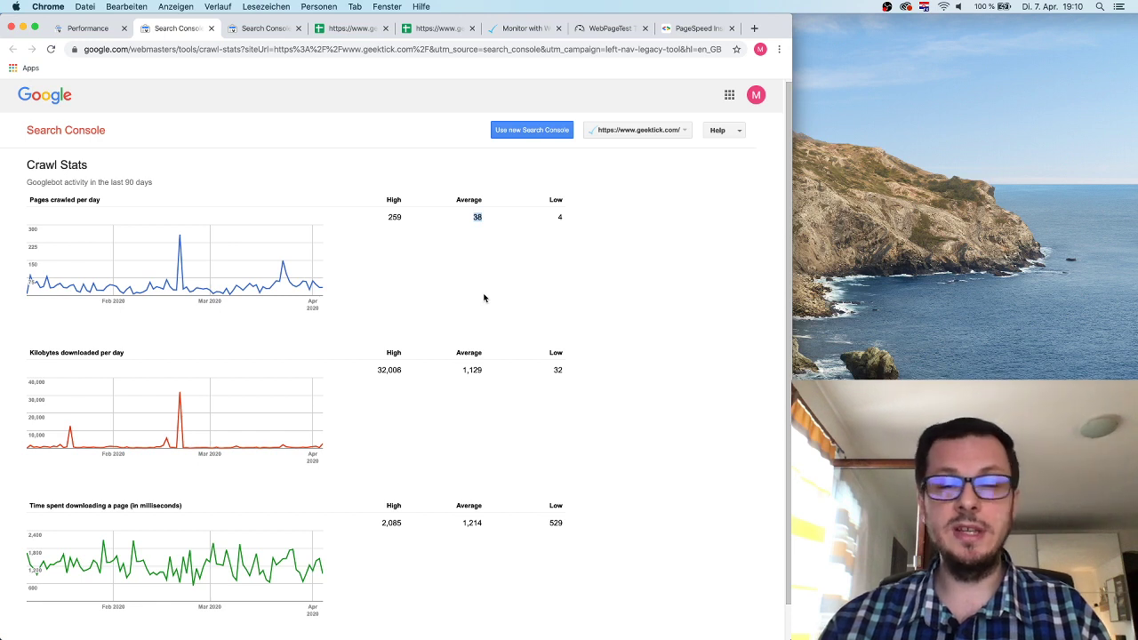
pyautogui.click(472, 249)
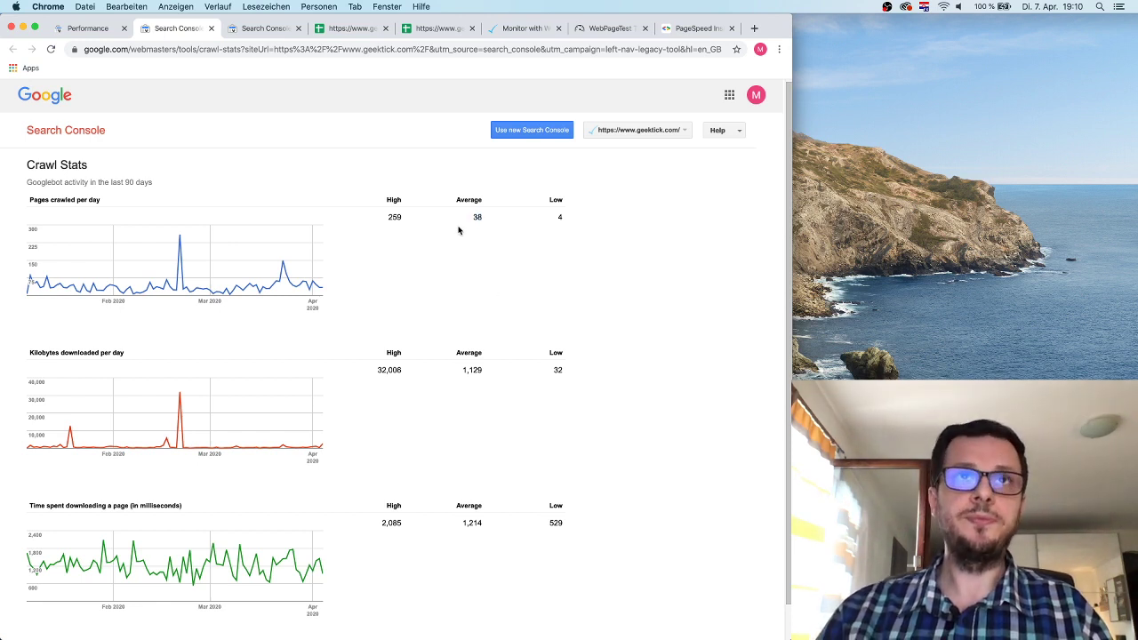
pyautogui.moveTo(409, 220); pyautogui.dragTo(382, 219)
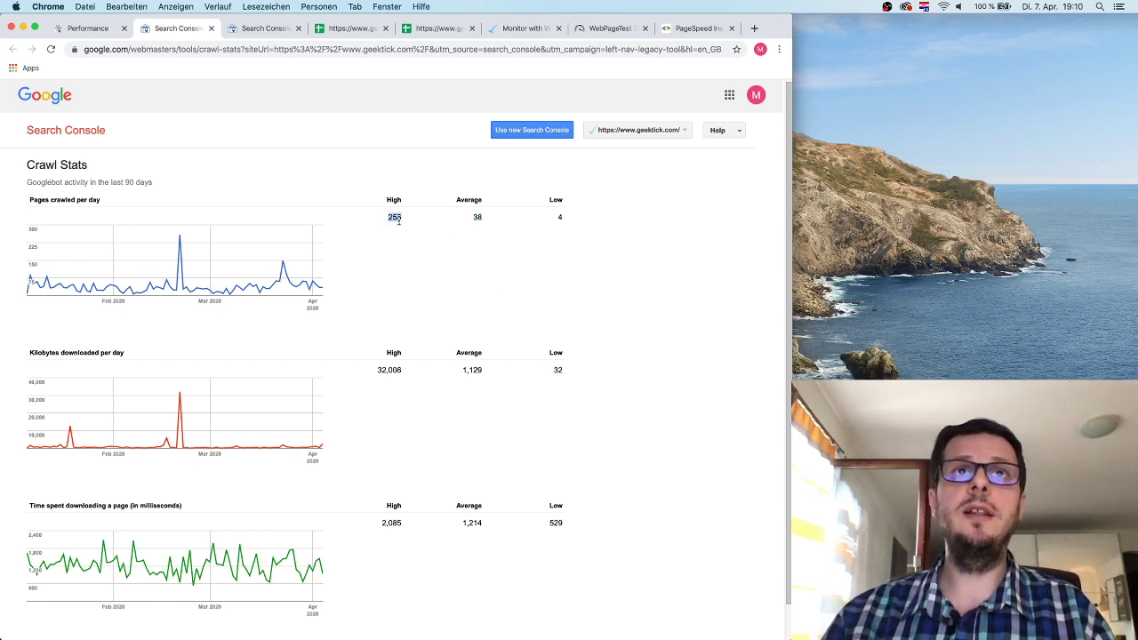
pyautogui.click(399, 222)
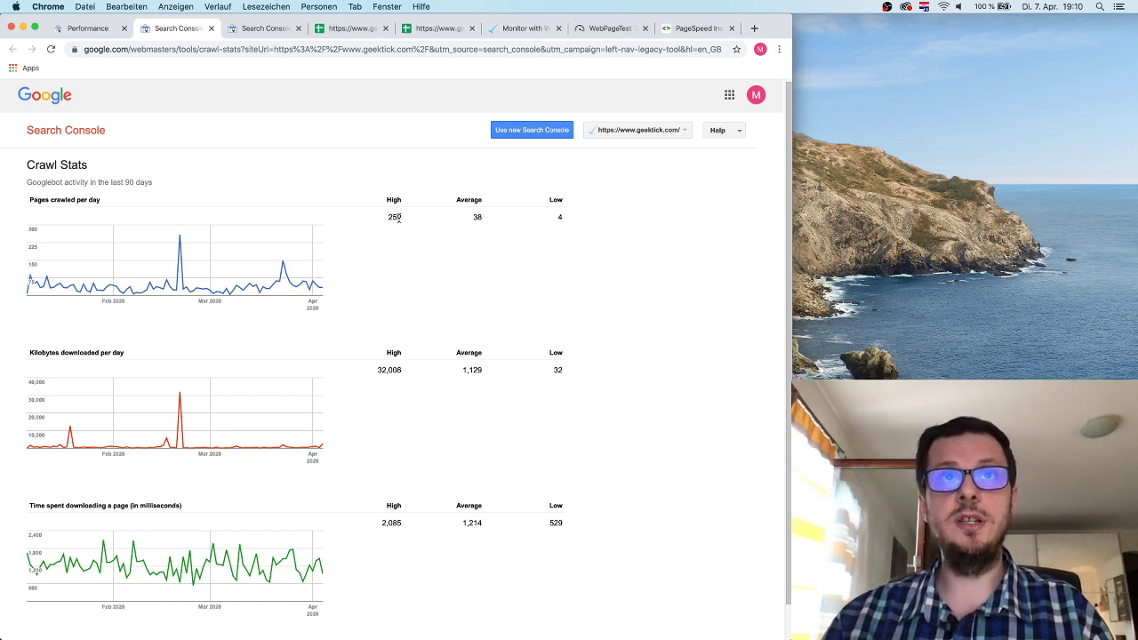
pyautogui.doubleClick(399, 217)
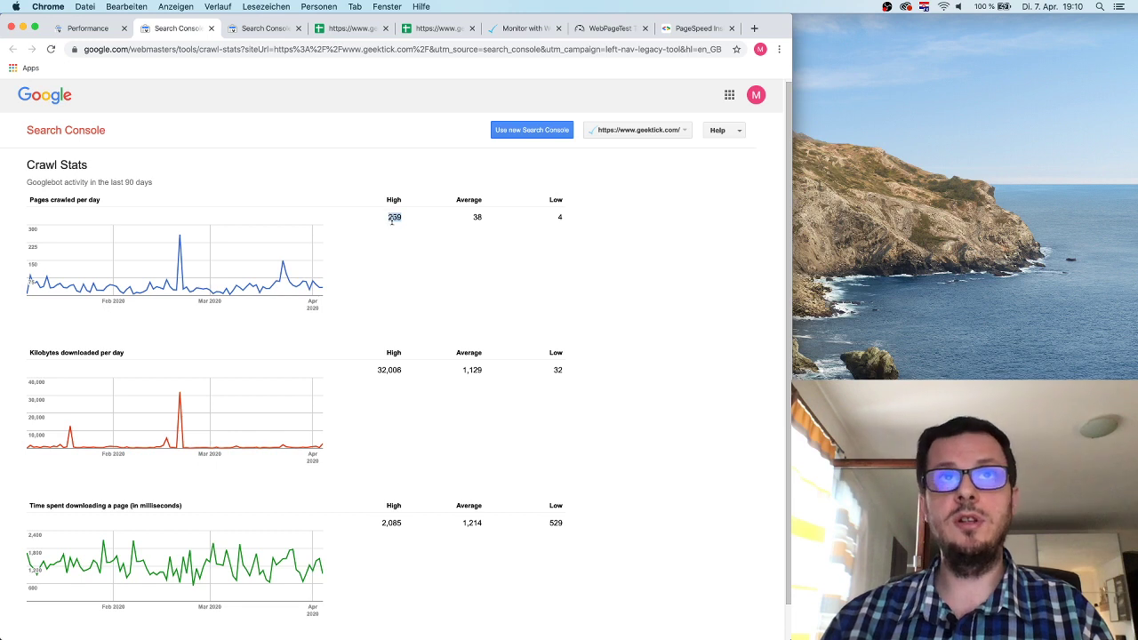
pyautogui.click(391, 219)
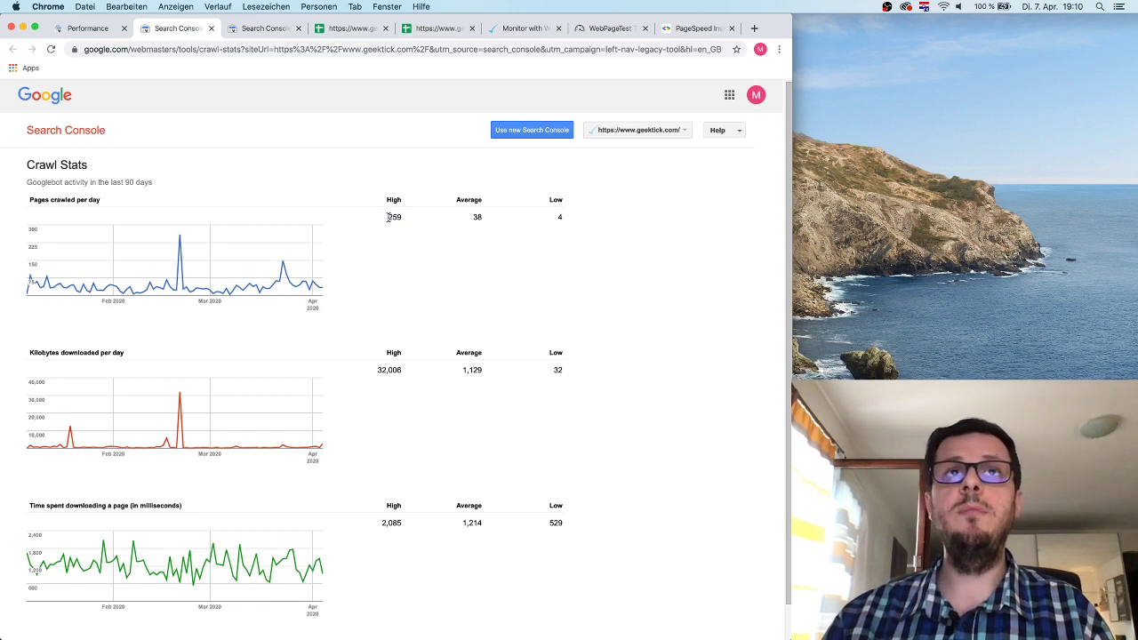
pyautogui.doubleClick(388, 217)
pyautogui.click(402, 219)
pyautogui.moveTo(402, 217); pyautogui.dragTo(388, 219)
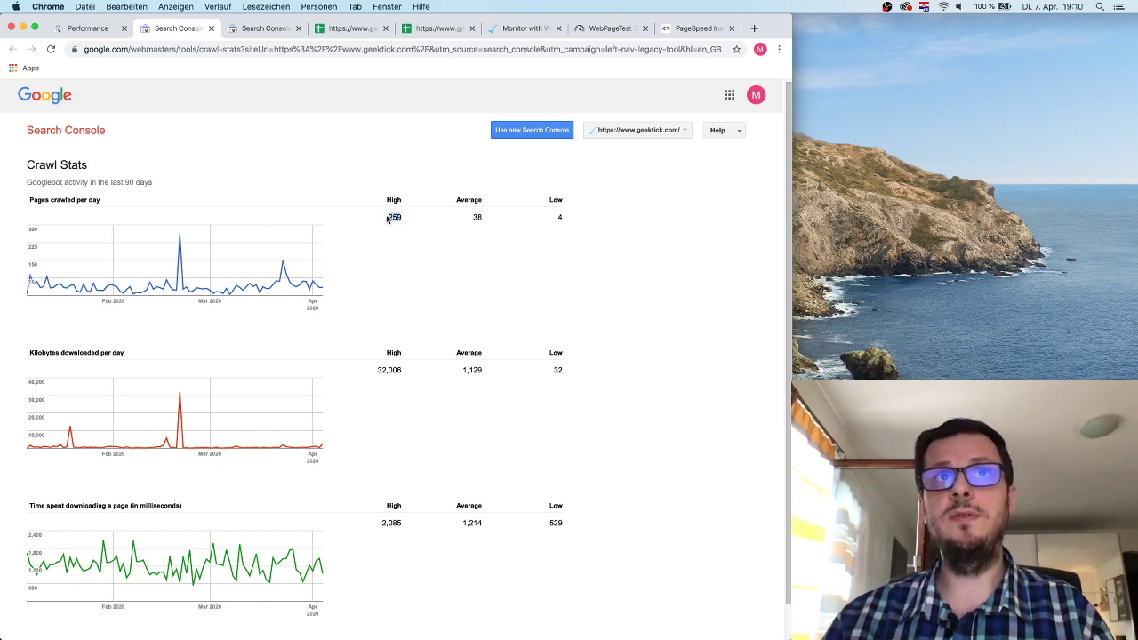
pyautogui.click(397, 219)
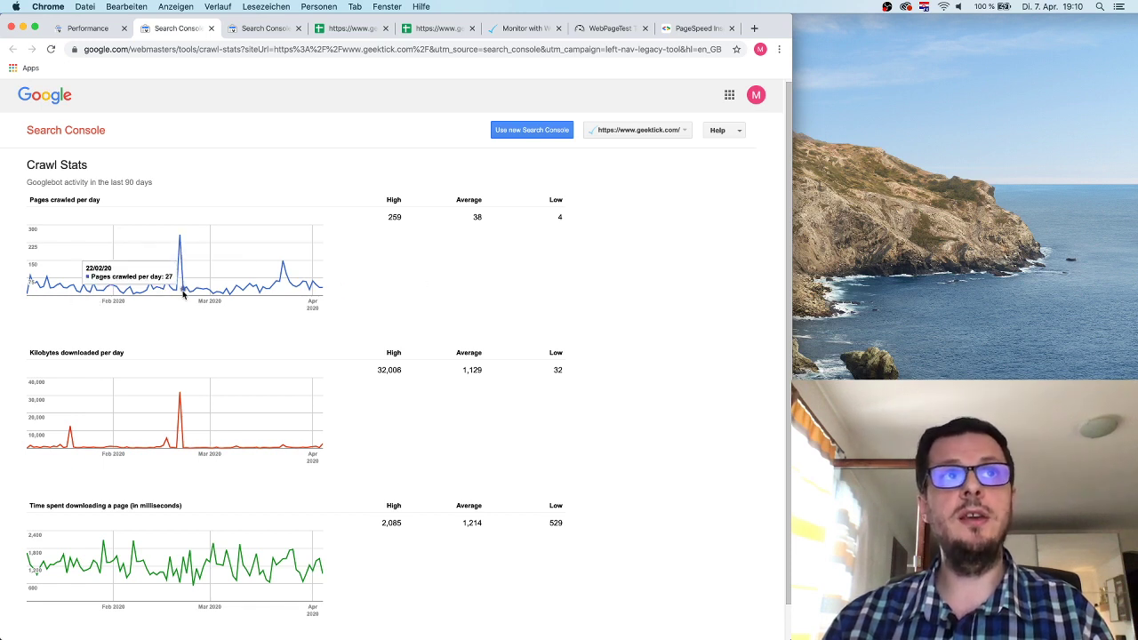
pyautogui.doubleClick(396, 217)
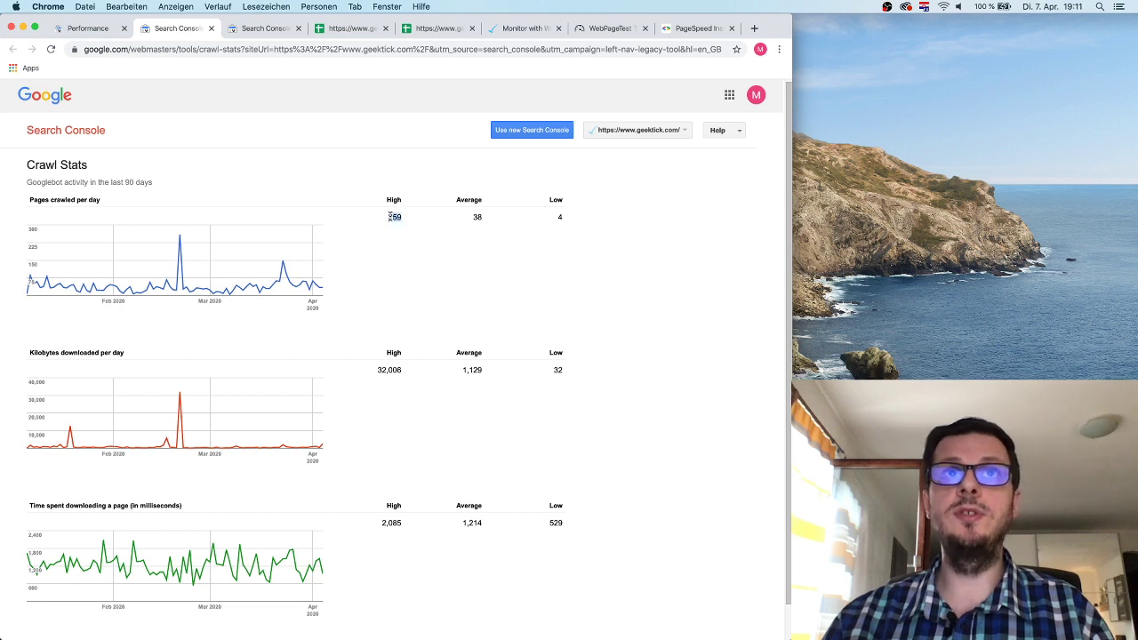
pyautogui.click(391, 218)
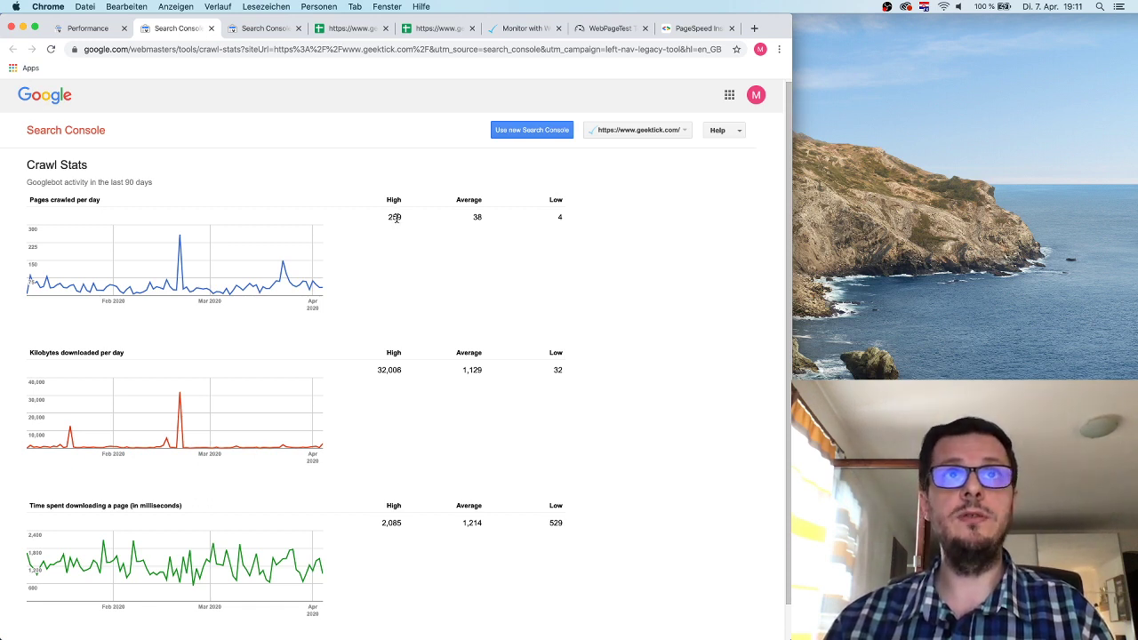
pyautogui.doubleClick(395, 218)
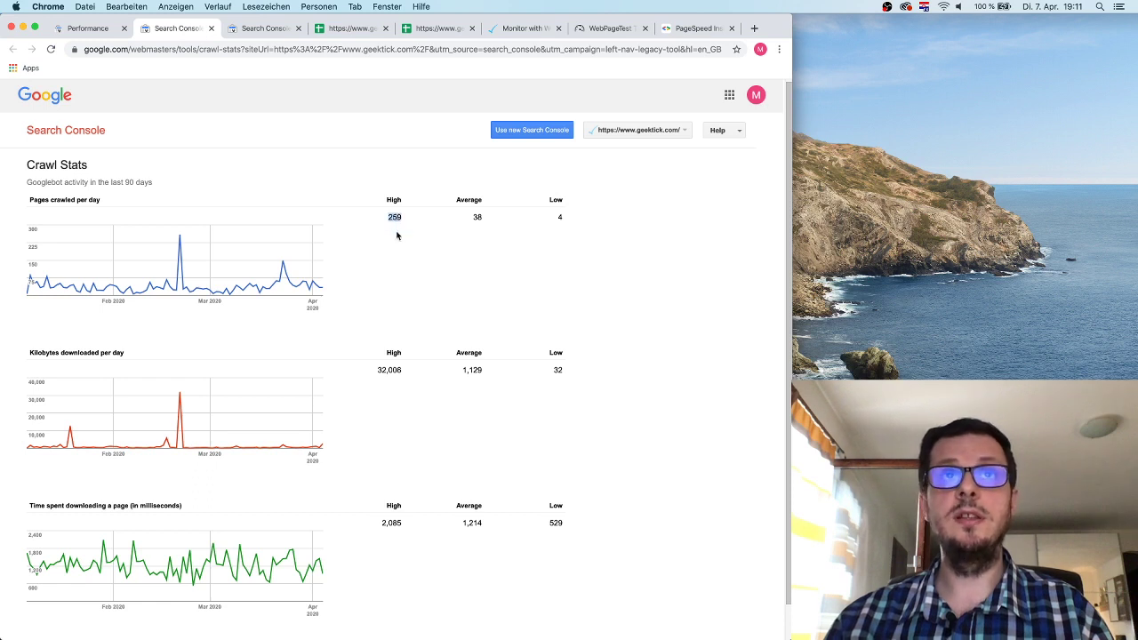
pyautogui.click(397, 235)
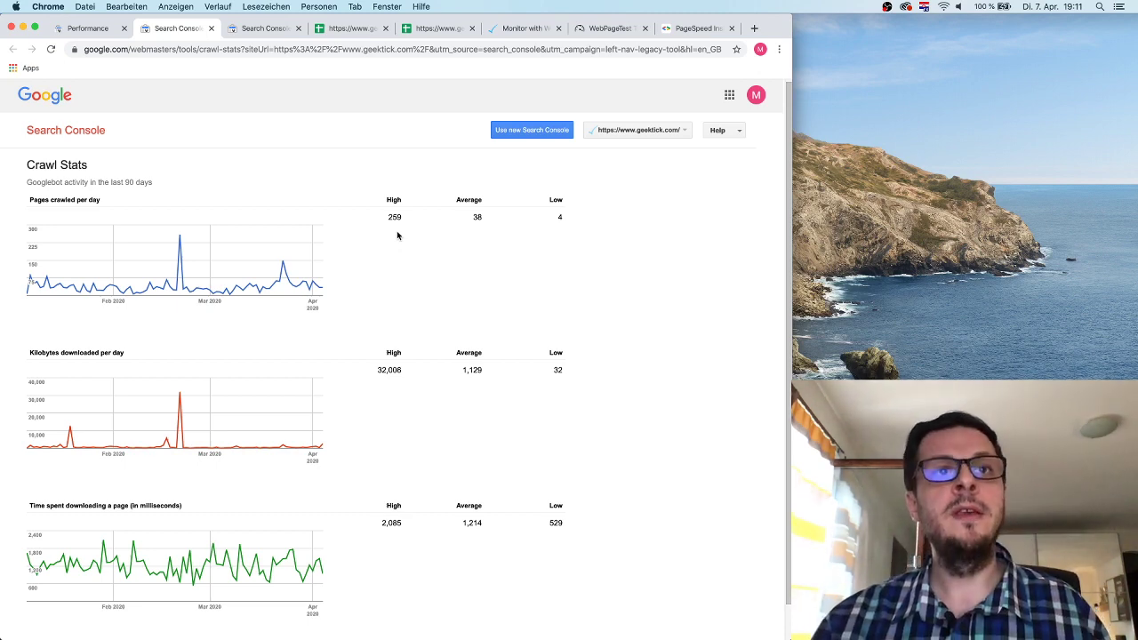
pyautogui.moveTo(73, 407)
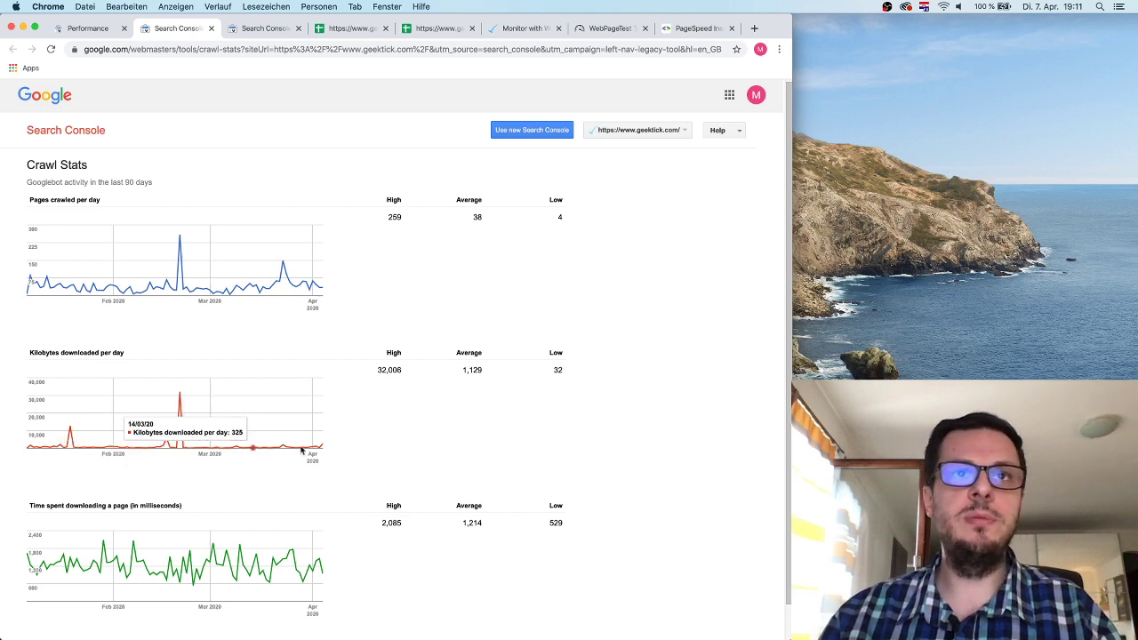
# Scroll through Crawl Stats and select its heading and first table.
pyautogui.scroll(-1, 376, 354)
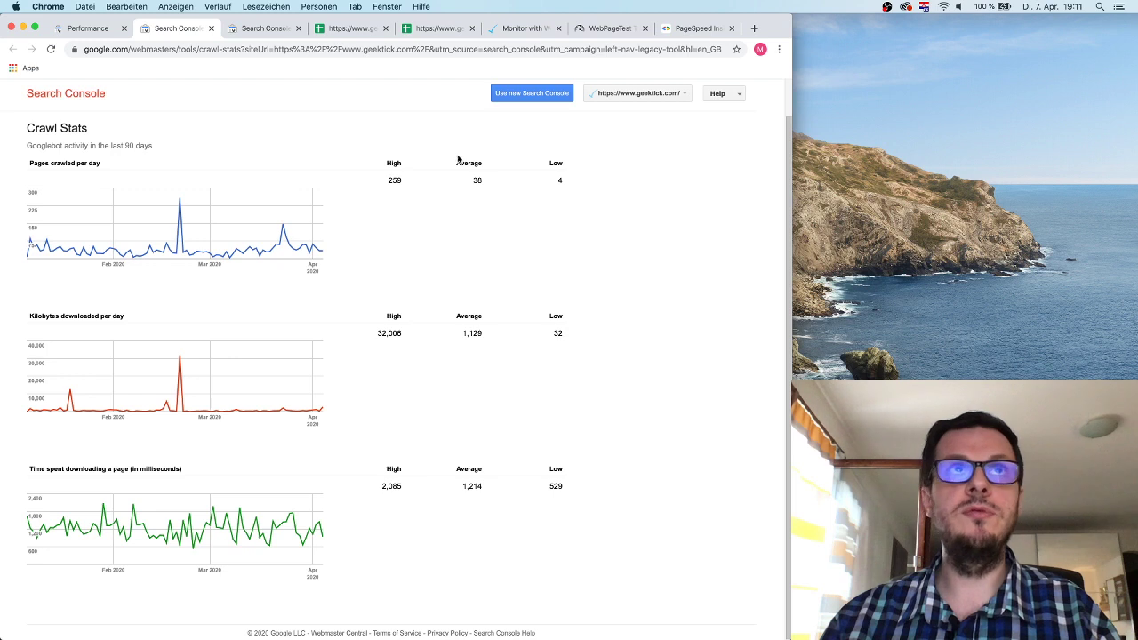
pyautogui.scroll(1, 386, 119)
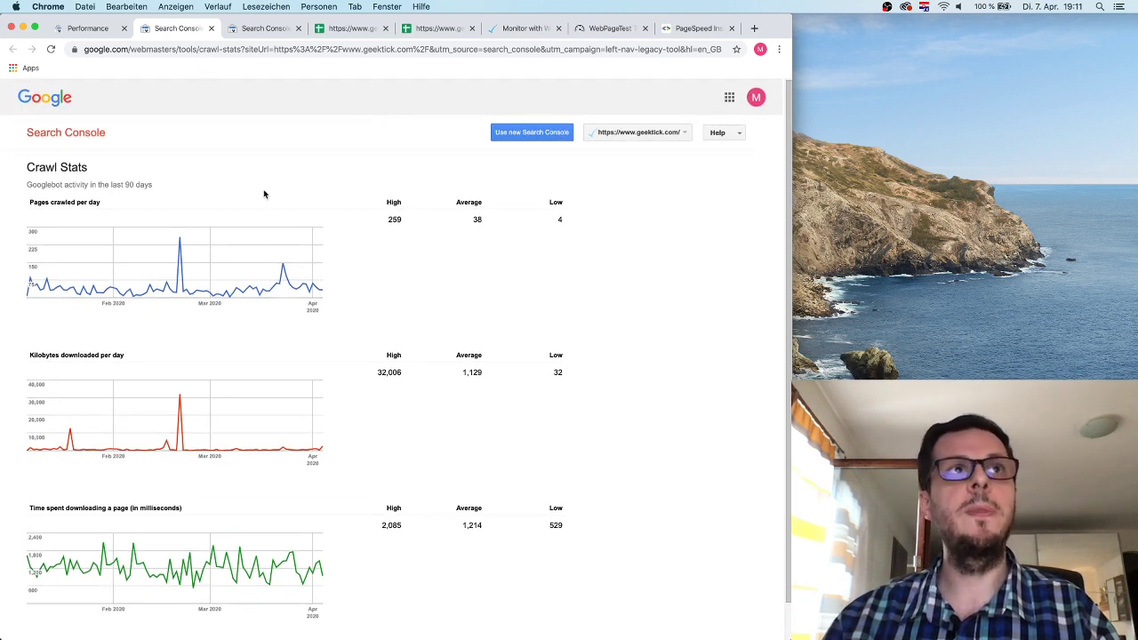
pyautogui.moveTo(30, 166); pyautogui.dragTo(513, 279)
pyautogui.click(303, 276)
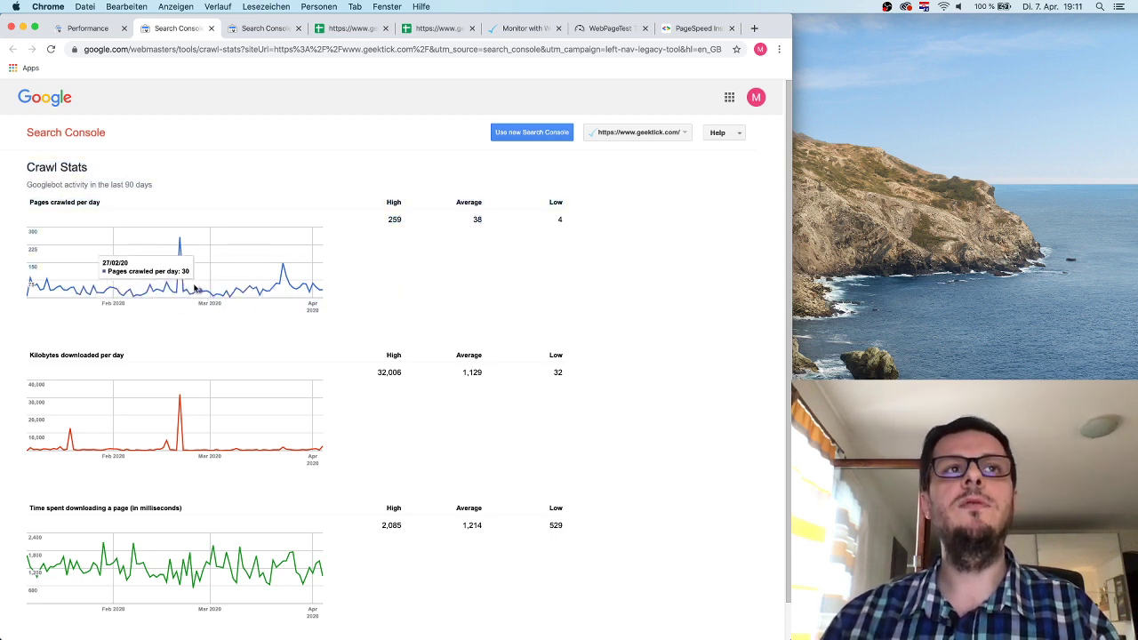
# Highlight the Average value 38 and High value 259, then return to the Performance report.
pyautogui.doubleClick(476, 218)
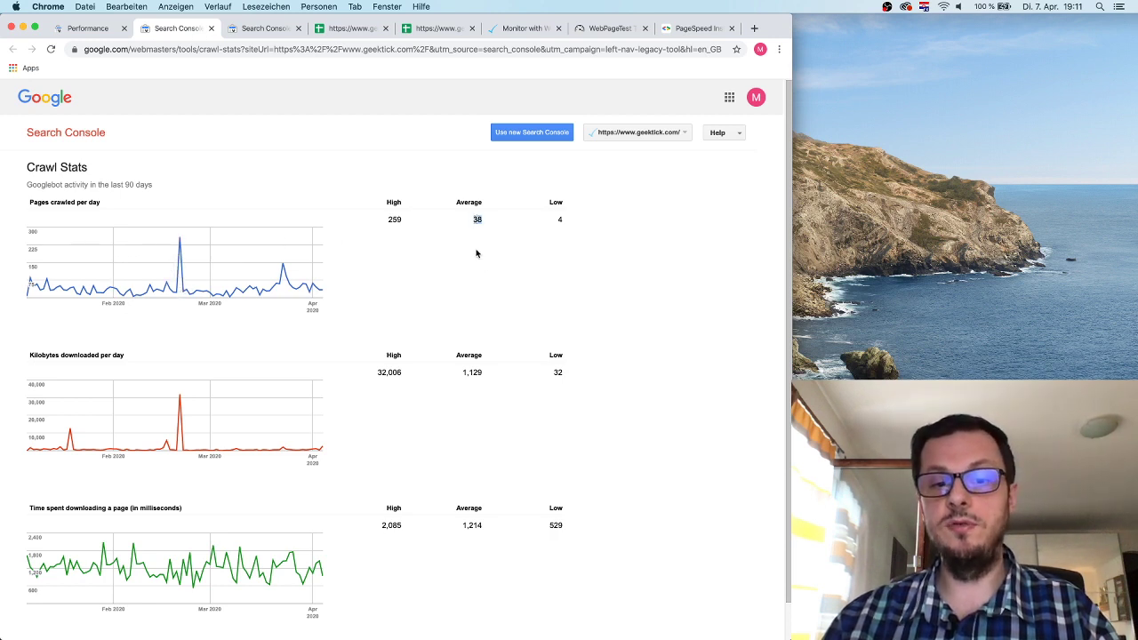
pyautogui.click(477, 218)
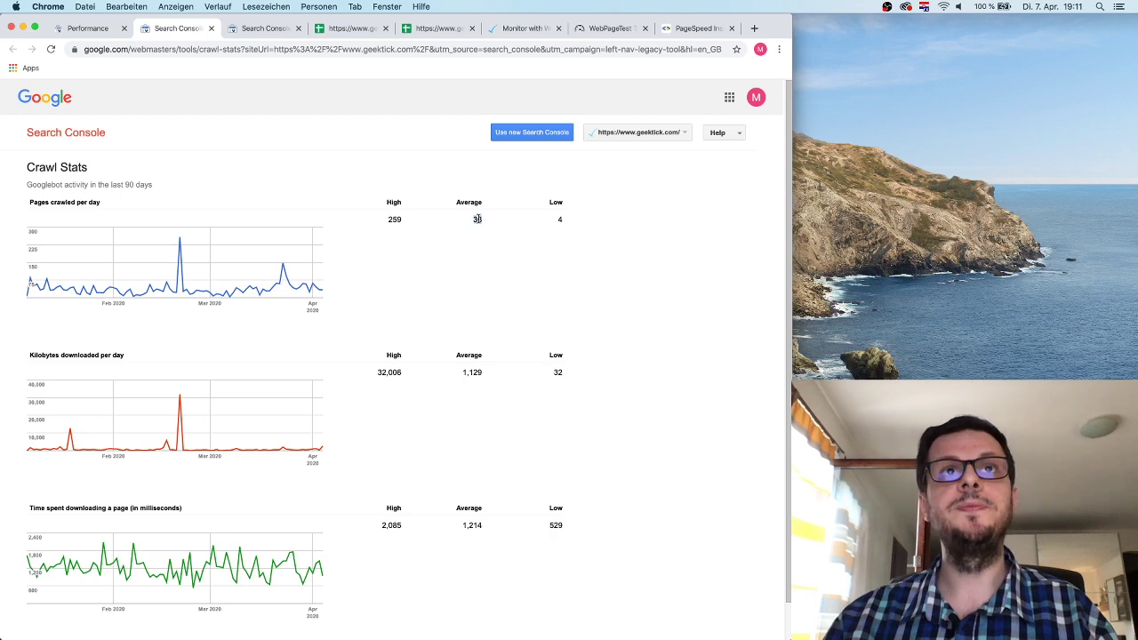
pyautogui.doubleClick(394, 219)
pyautogui.click(407, 259)
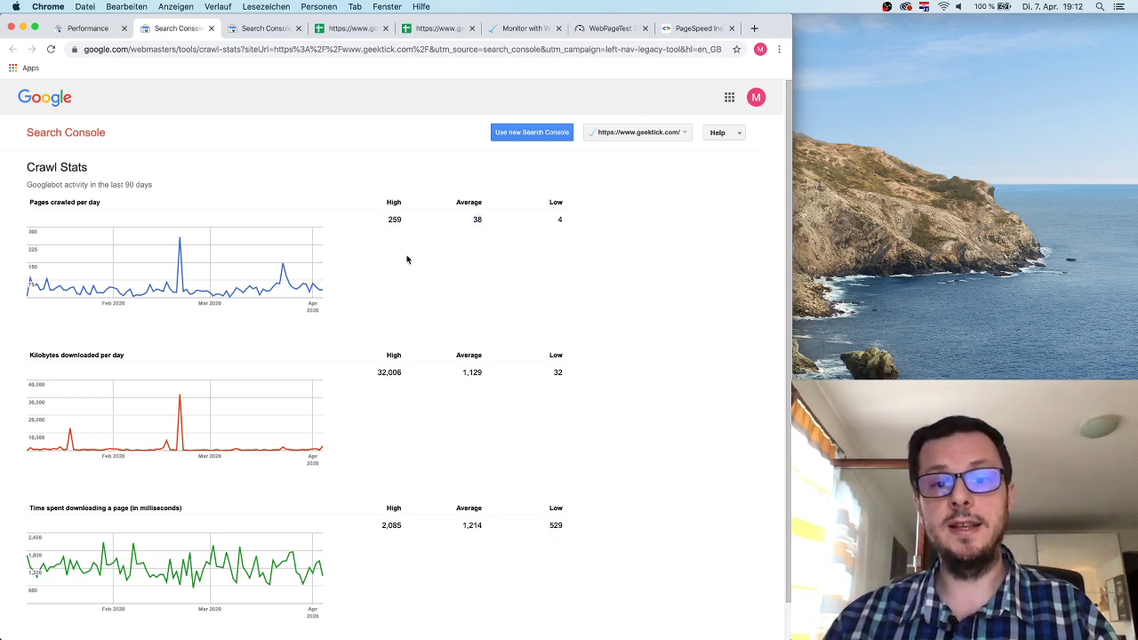
pyautogui.doubleClick(477, 219)
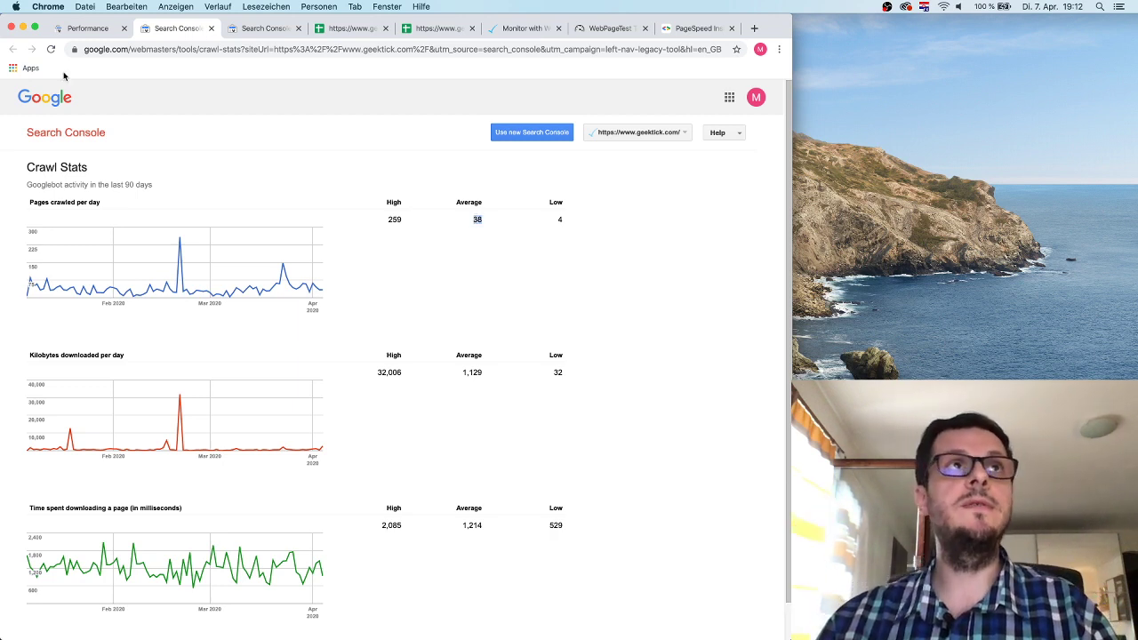
pyautogui.click(90, 30)
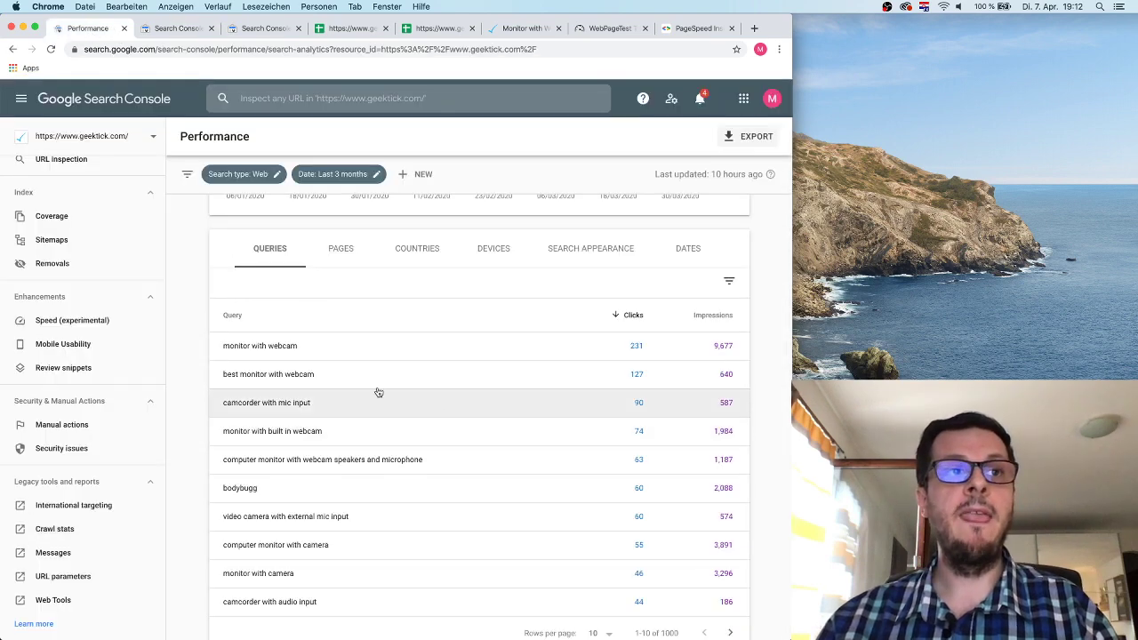
# Open the legacy Messages page for geektick.com from the sidebar.
pyautogui.click(53, 552)
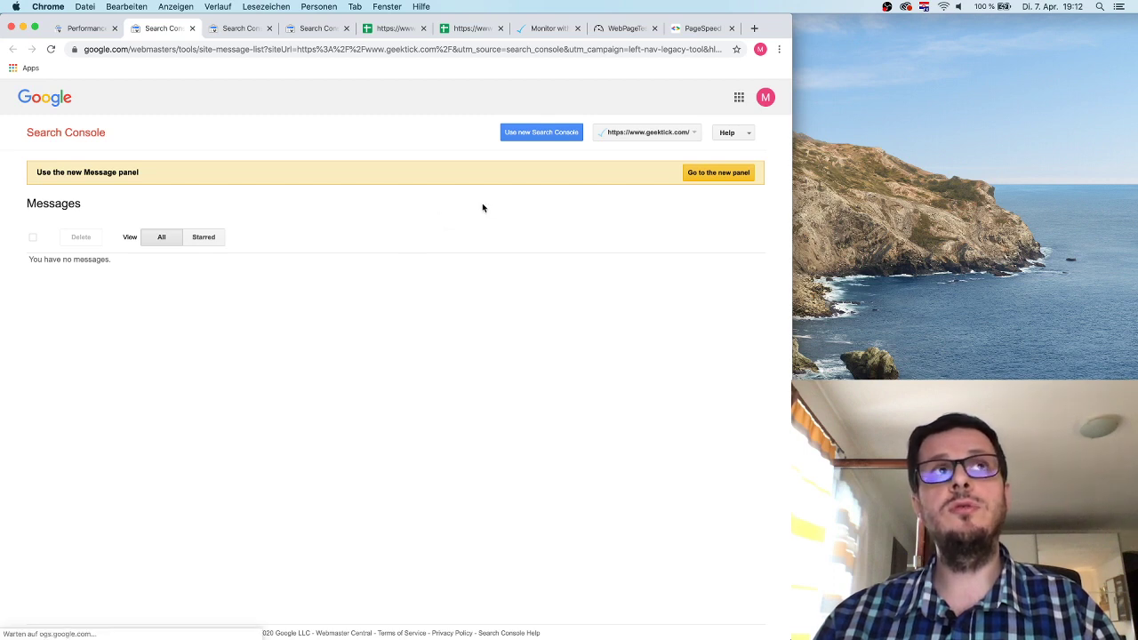
# Switch to the new Messages panel listing 4 unread Search performance messages.
pyautogui.click(708, 175)
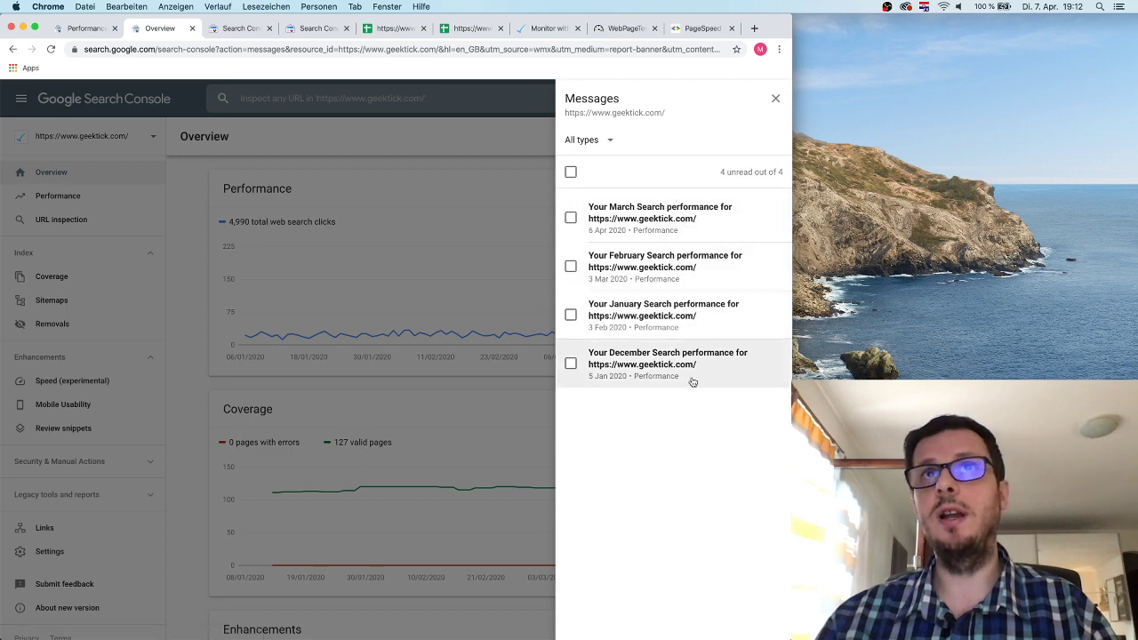
# Close the Messages panel to reveal the Overview's 4,990 clicks and 127 valid pages.
pyautogui.click(776, 98)
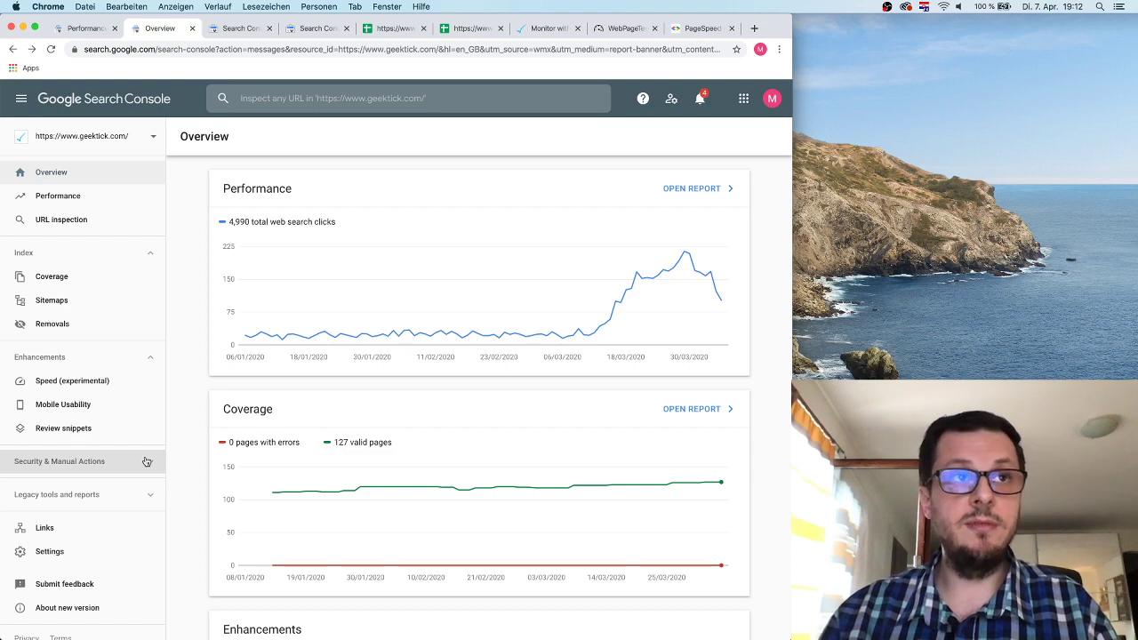
# Open the URL parameters tool under Legacy tools and reports in the sidebar.
pyautogui.click(146, 461)
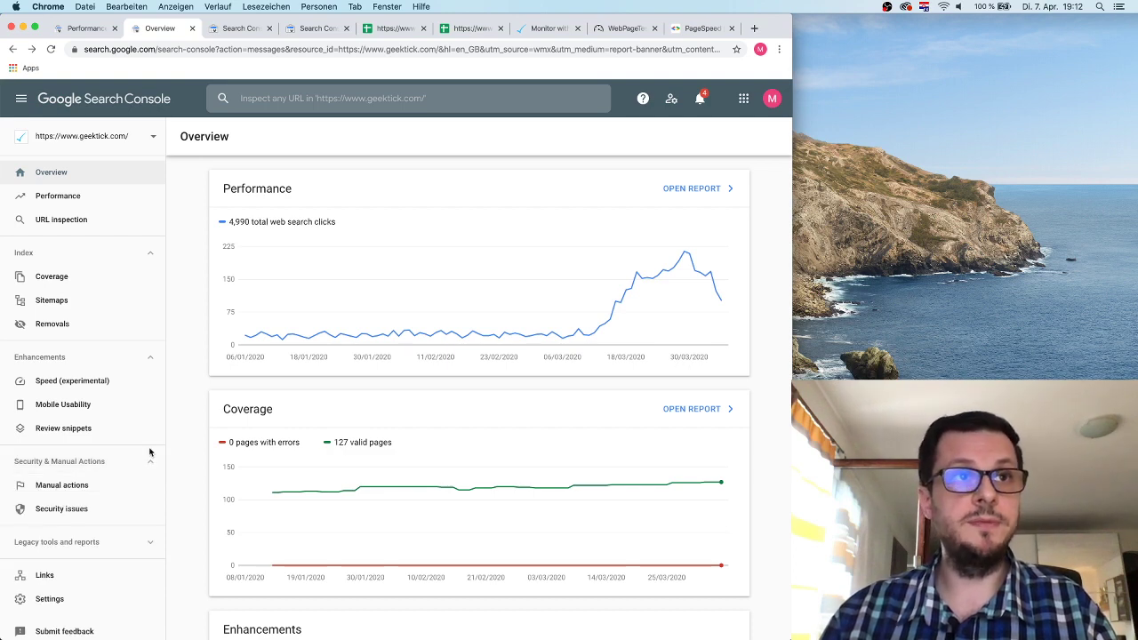
pyautogui.click(148, 460)
pyautogui.scroll(-1, 151, 449)
pyautogui.click(147, 481)
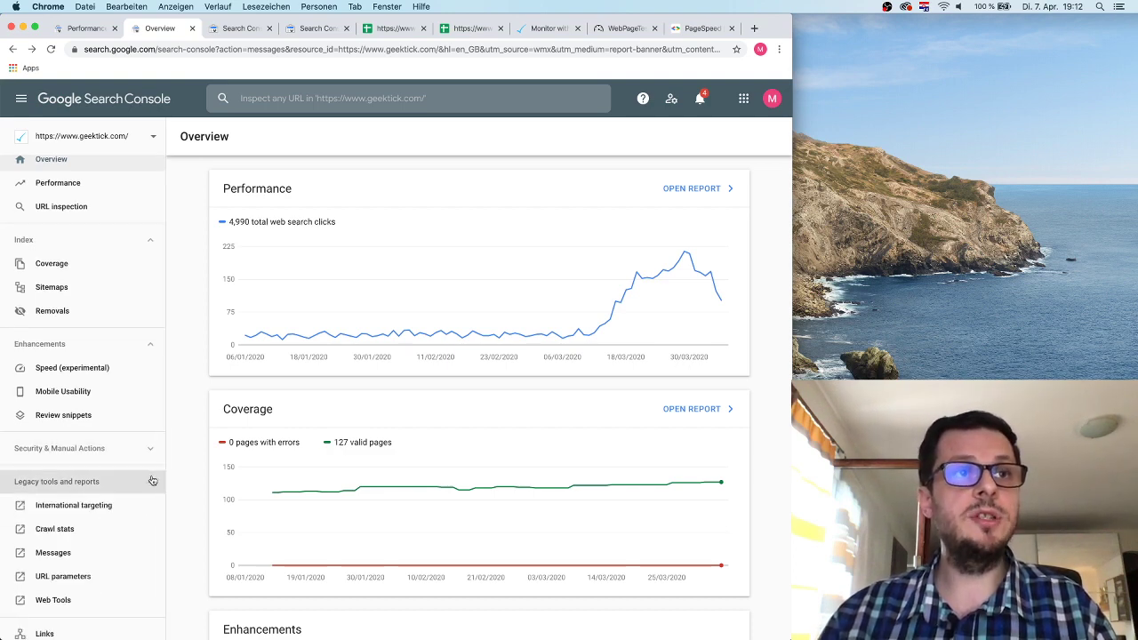
pyautogui.scroll(-3, 138, 455)
pyautogui.click(63, 436)
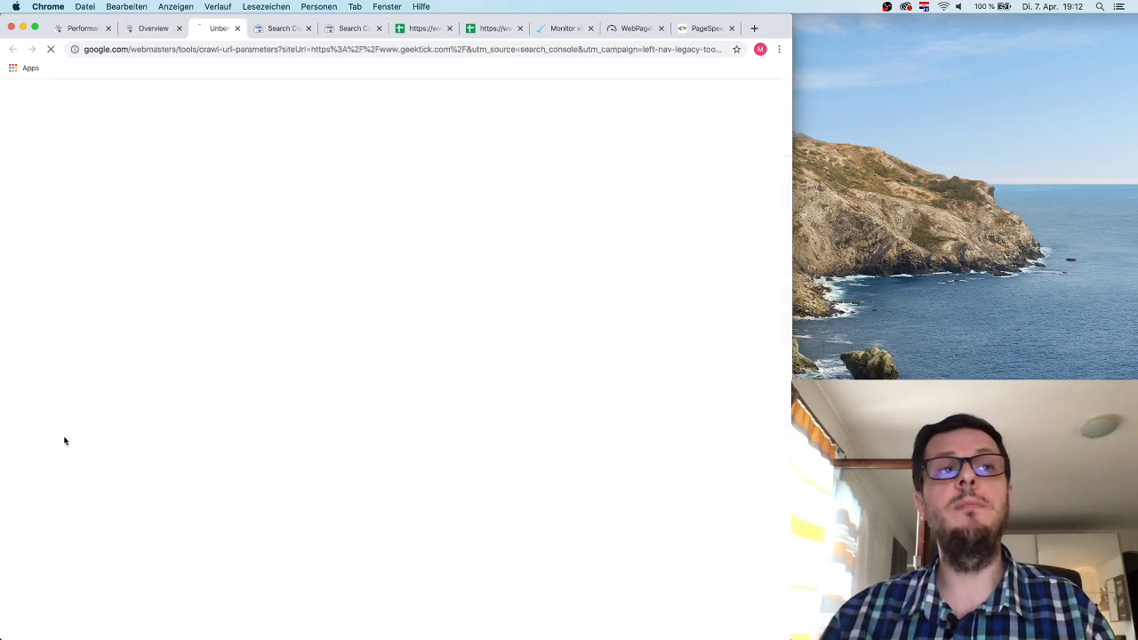
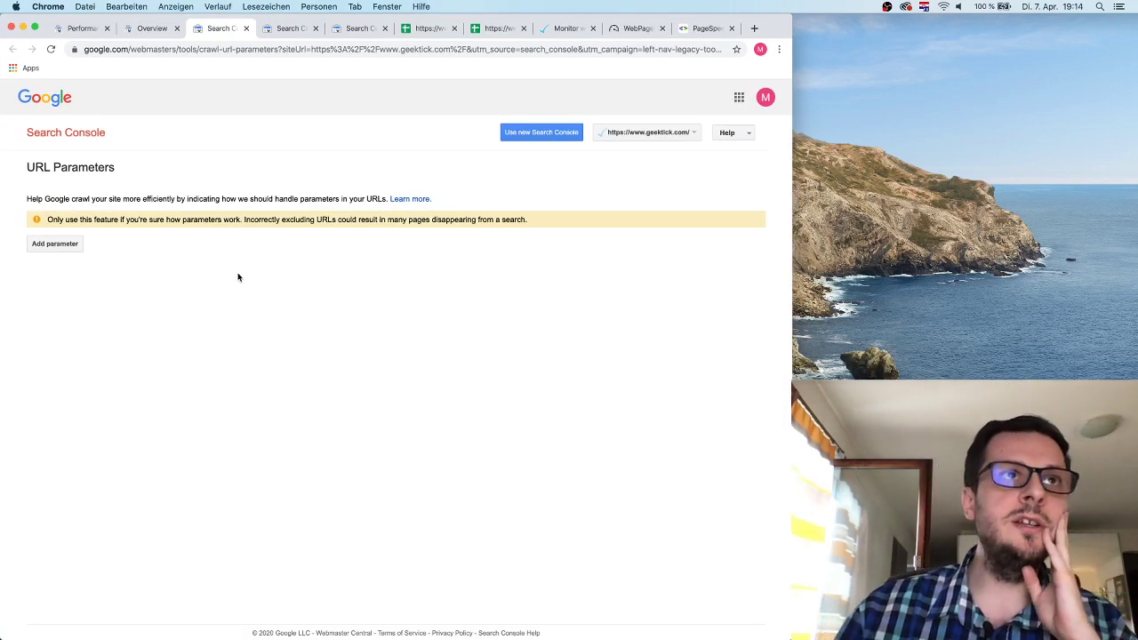
# Open megashop.ba in a new tab and move that tab to the second position.
pyautogui.doubleClick(125, 169)
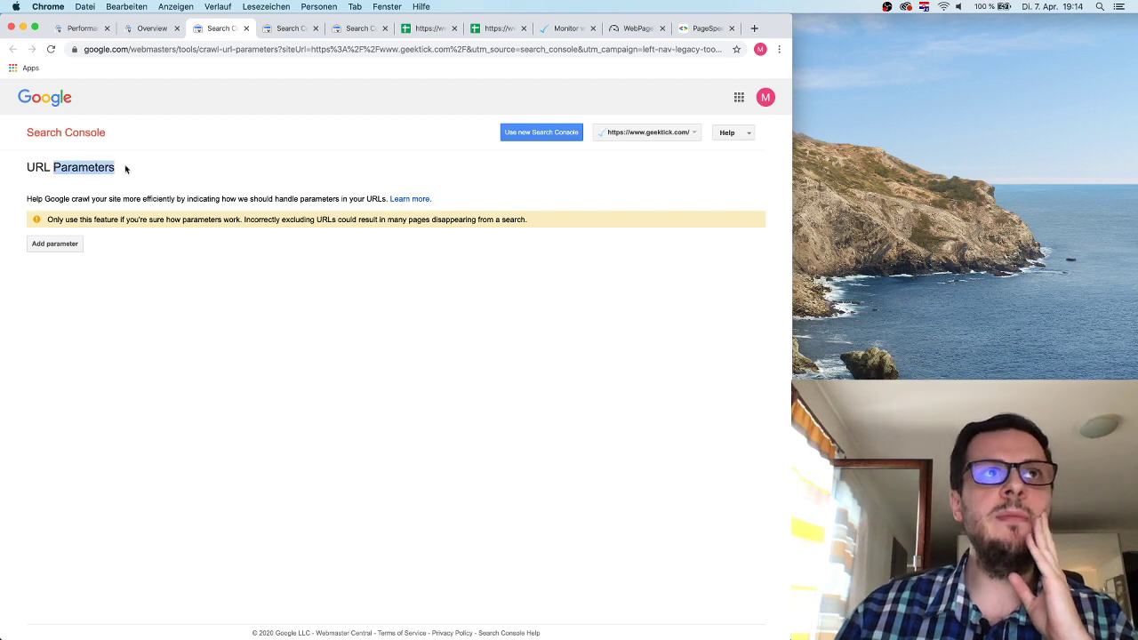
pyautogui.click(753, 28)
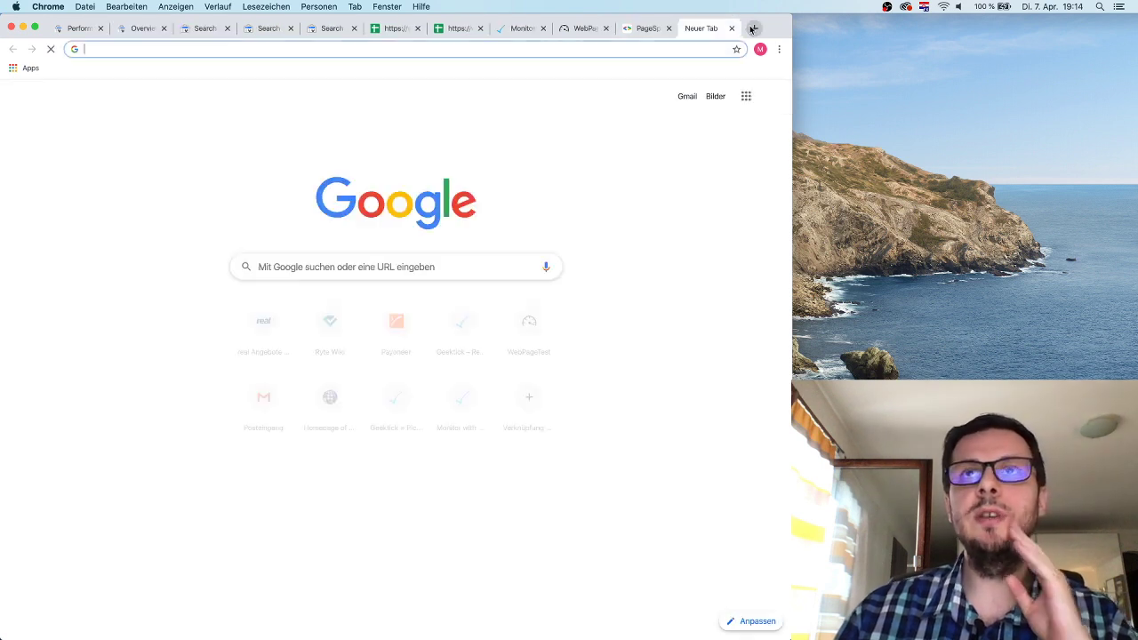
pyautogui.write('mega')
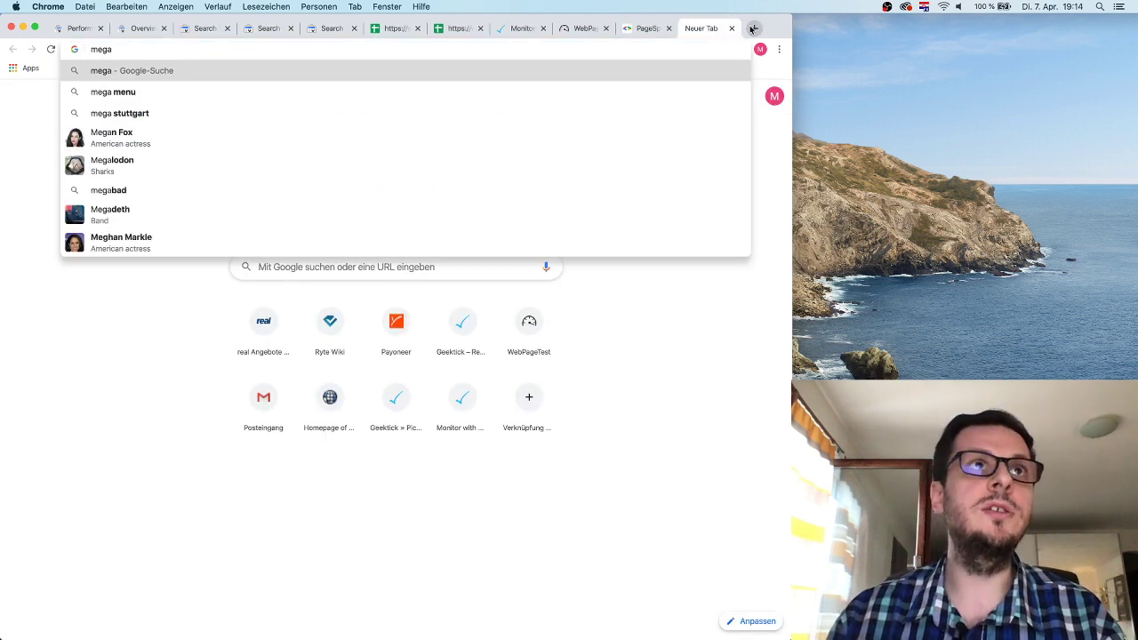
pyautogui.write('shop.ba')
pyautogui.press('Return')
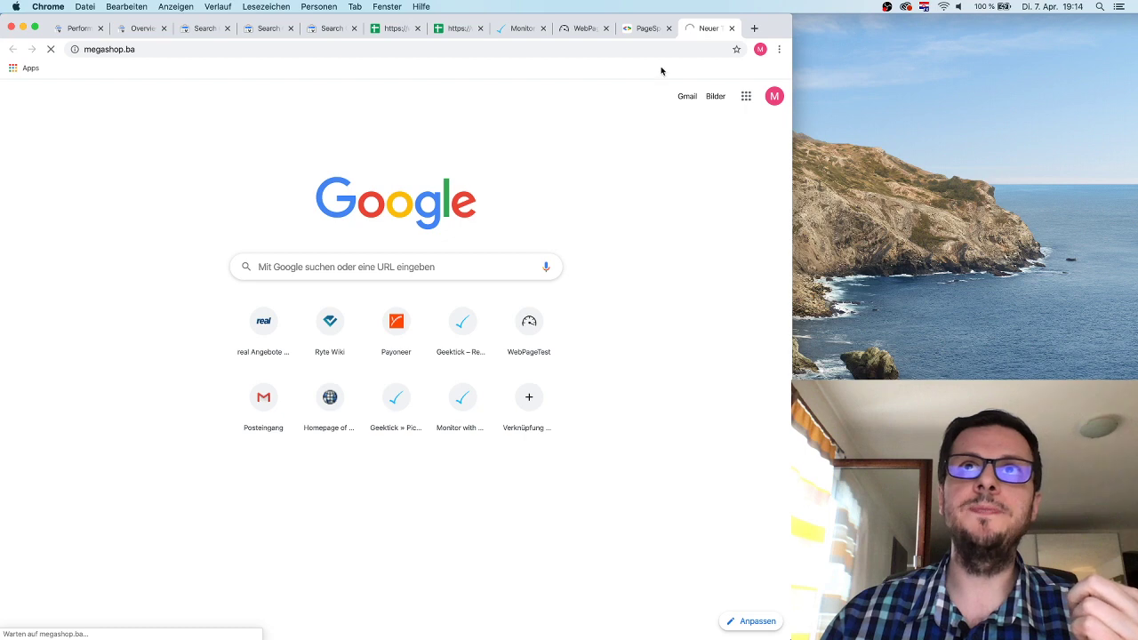
pyautogui.moveTo(701, 30); pyautogui.dragTo(140, 33)
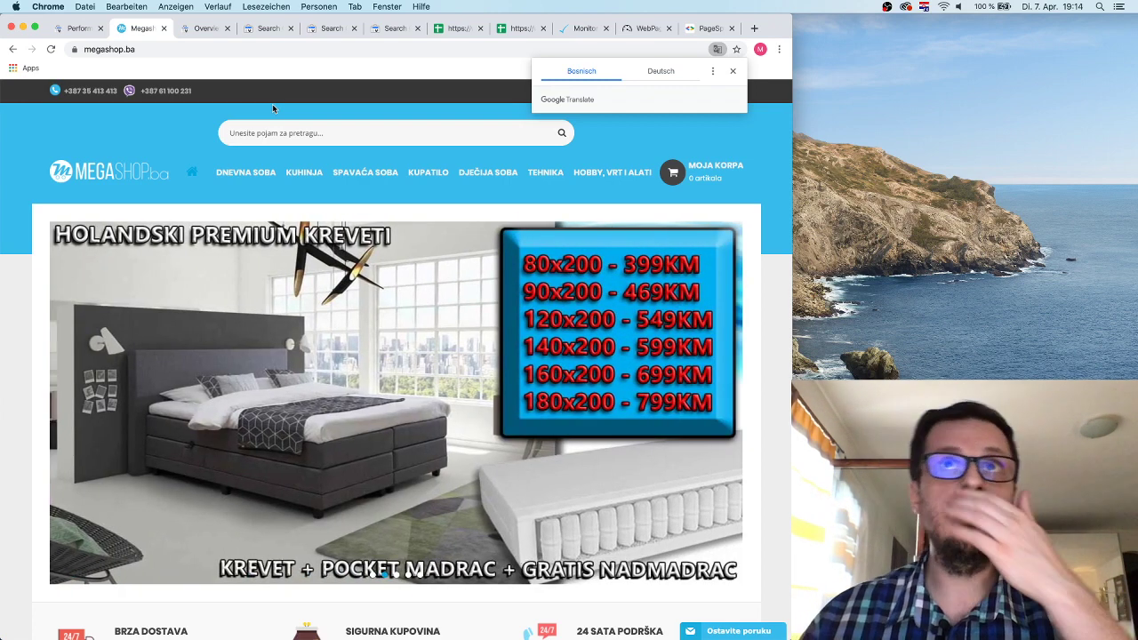
# Open the Klima uređaji category under TEHNIKA and filter it to heating energy class A+.
pyautogui.click(732, 70)
pyautogui.moveTo(252, 172)
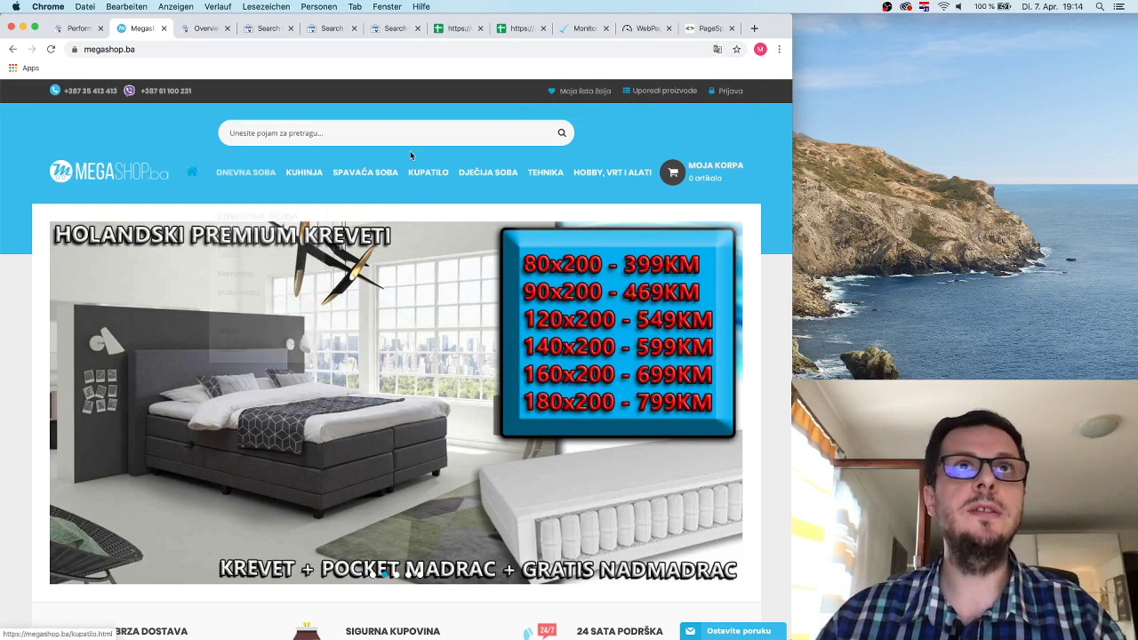
pyautogui.scroll(-1, 409, 150)
pyautogui.moveTo(301, 149)
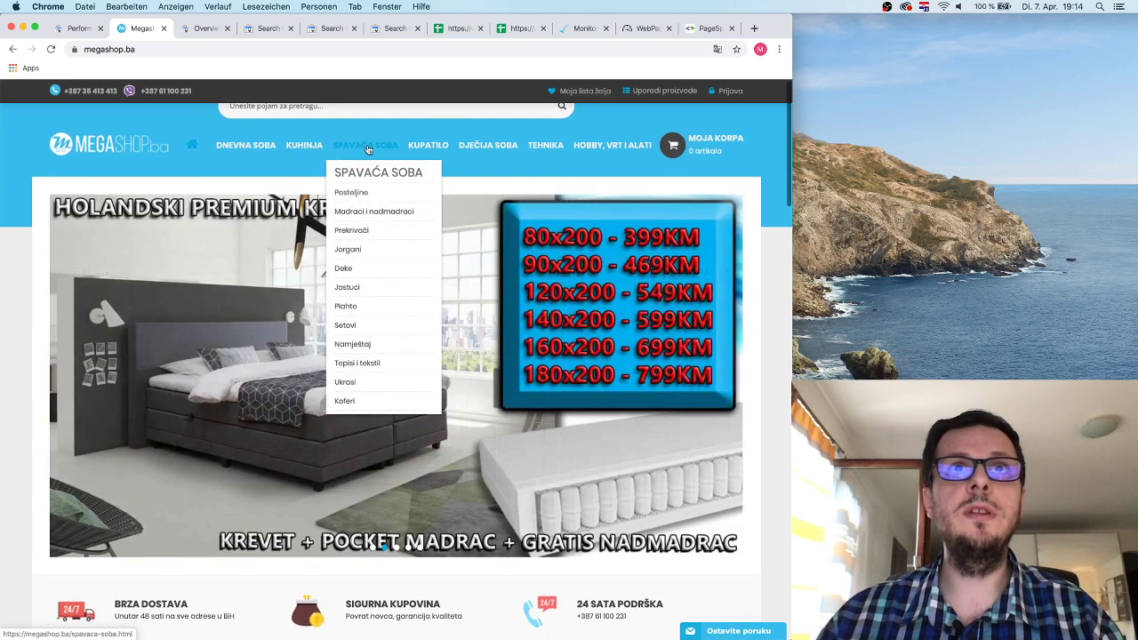
pyautogui.moveTo(545, 140)
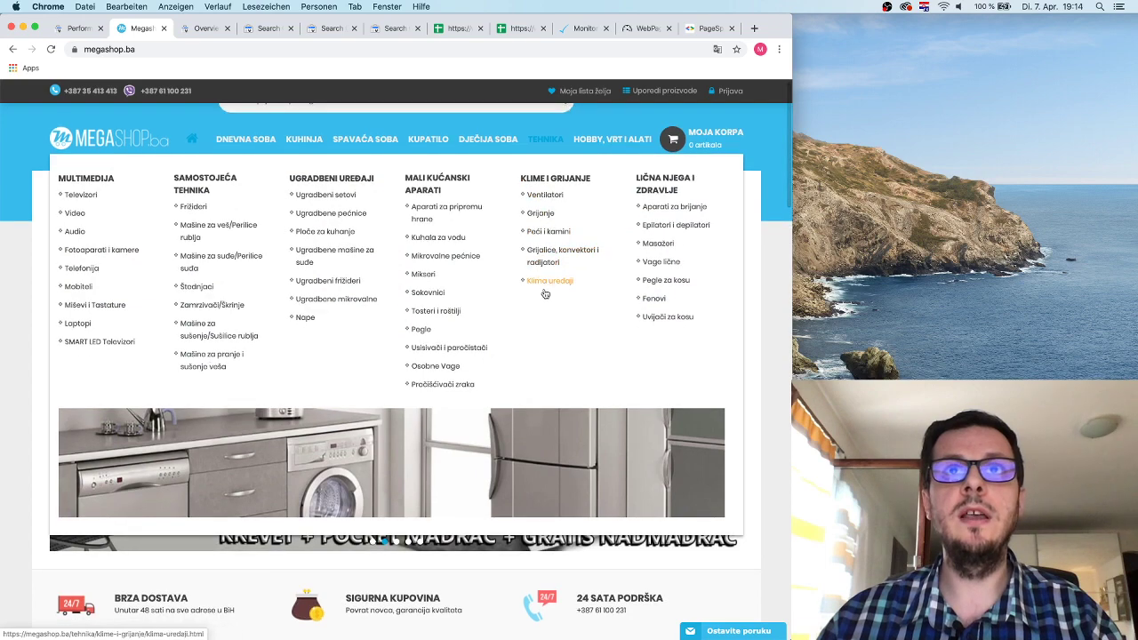
pyautogui.click(548, 281)
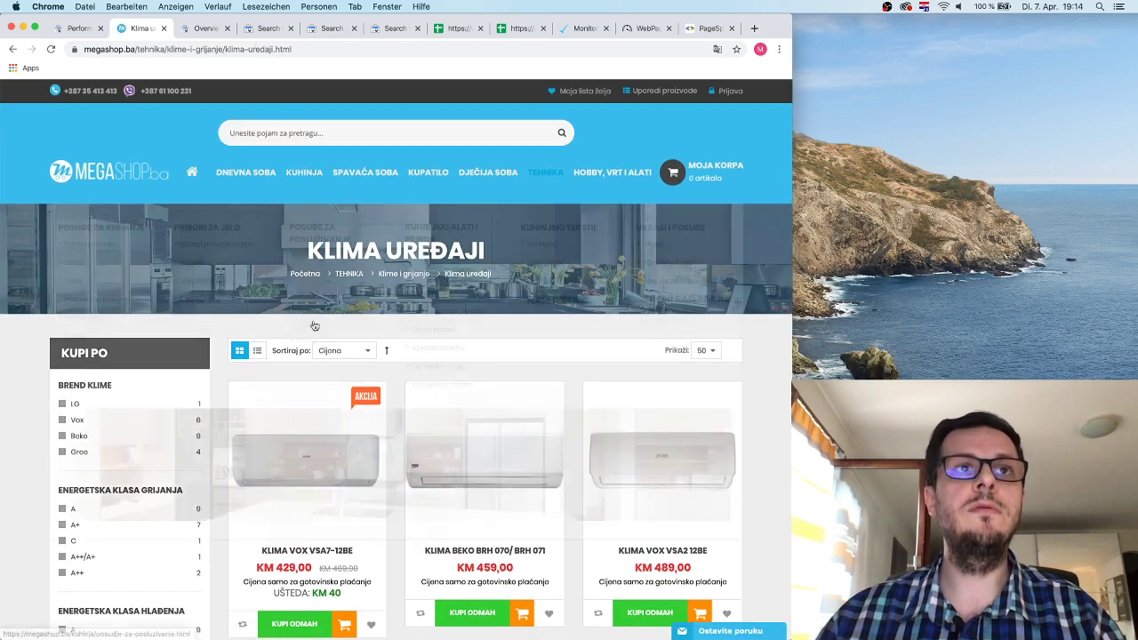
pyautogui.scroll(-5, 22, 389)
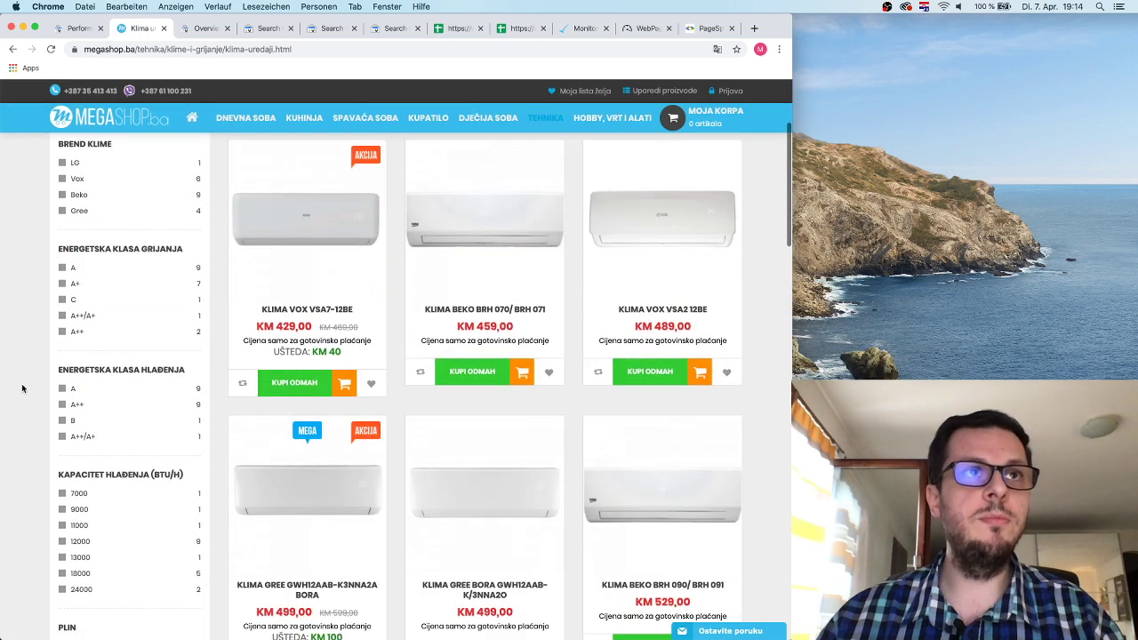
pyautogui.click(99, 290)
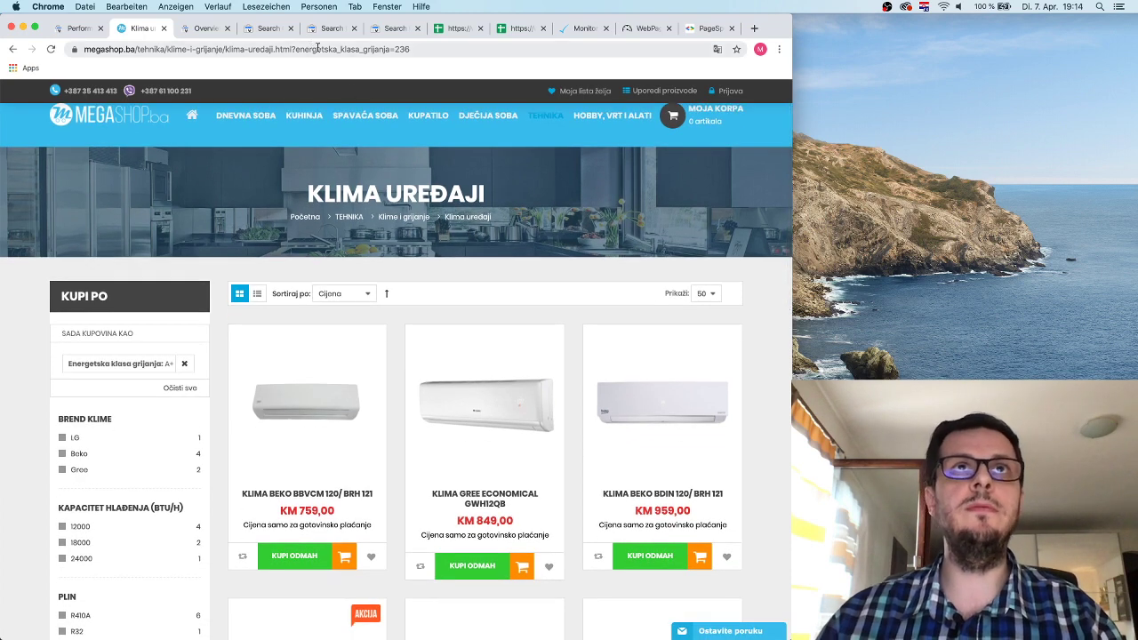
pyautogui.click(322, 49)
pyautogui.click(324, 49)
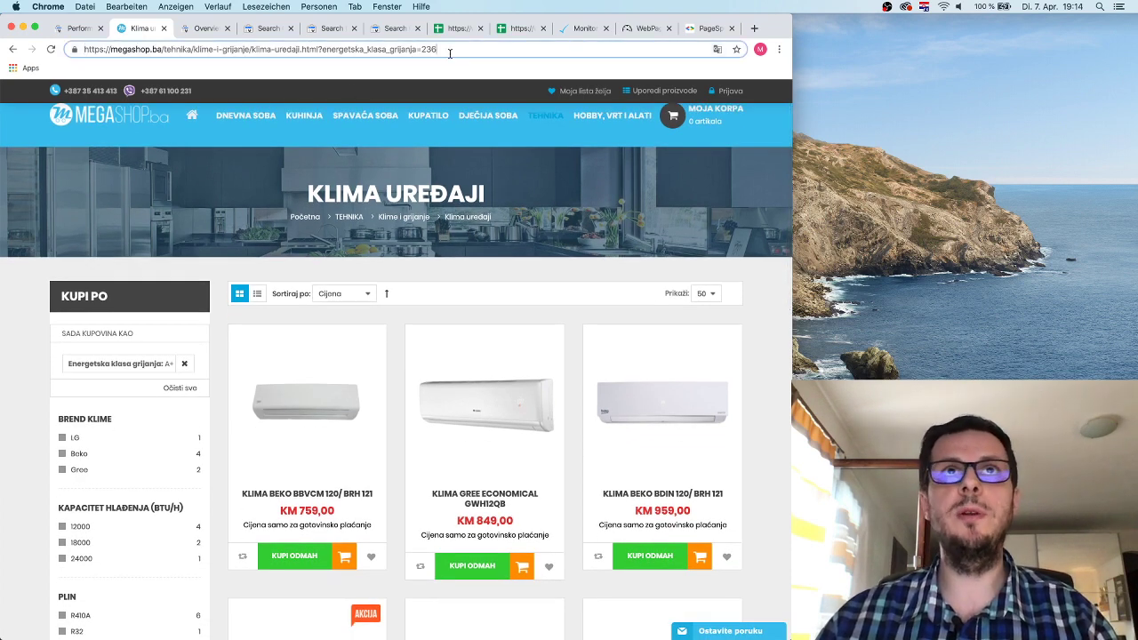
pyautogui.moveTo(319, 49); pyautogui.dragTo(482, 50)
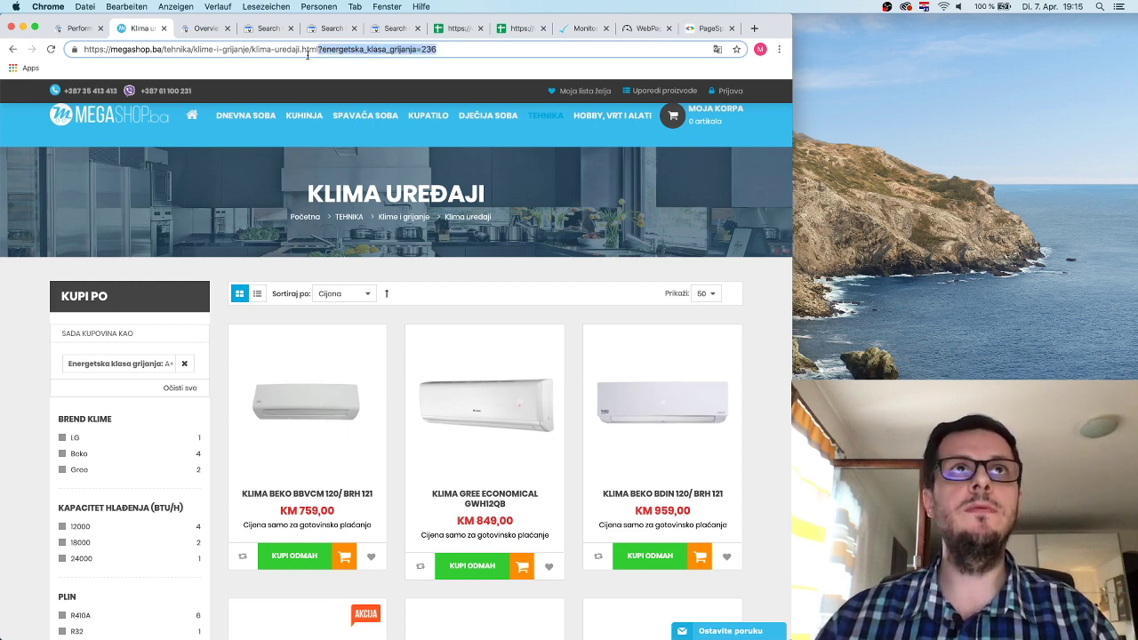
pyautogui.click(272, 49)
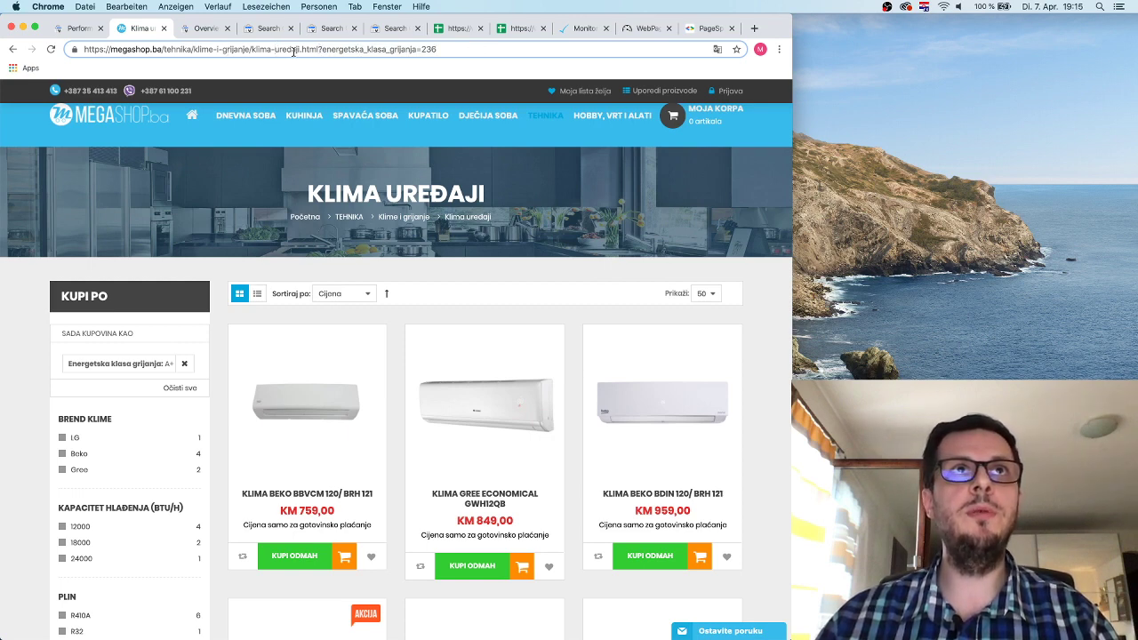
pyautogui.moveTo(322, 49); pyautogui.dragTo(454, 50)
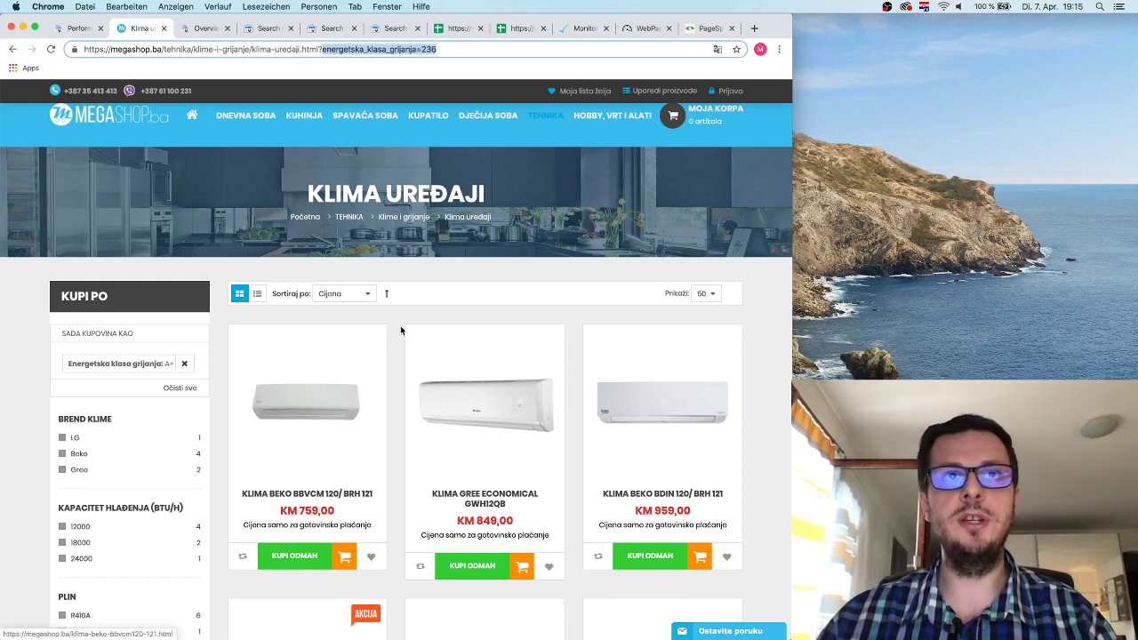
pyautogui.scroll(-5, 182, 445)
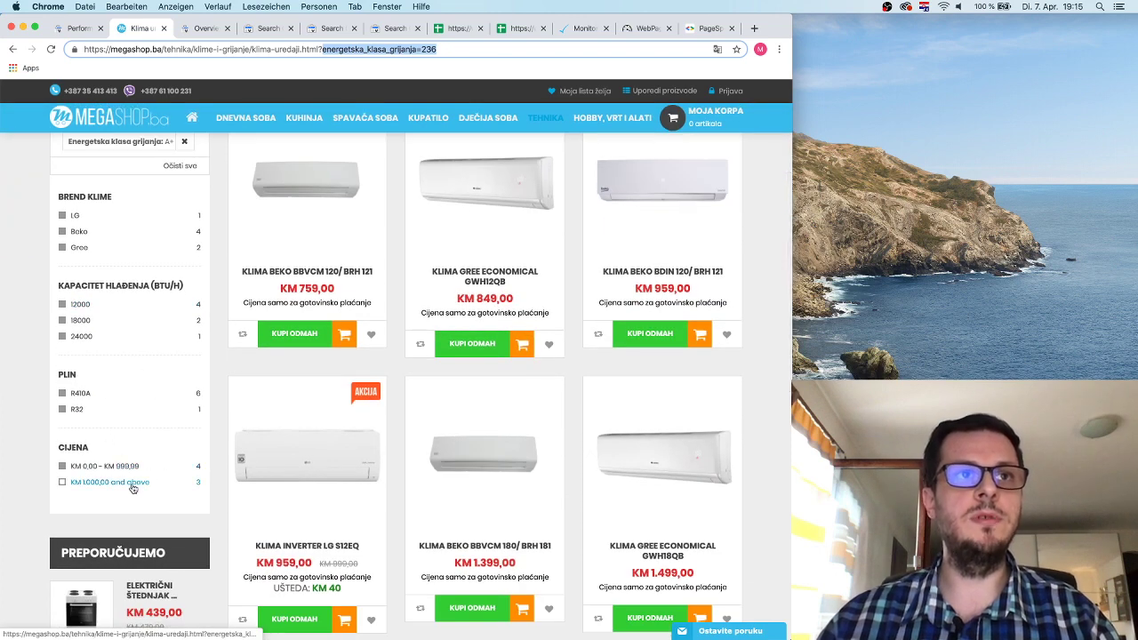
pyautogui.scroll(5, 246, 322)
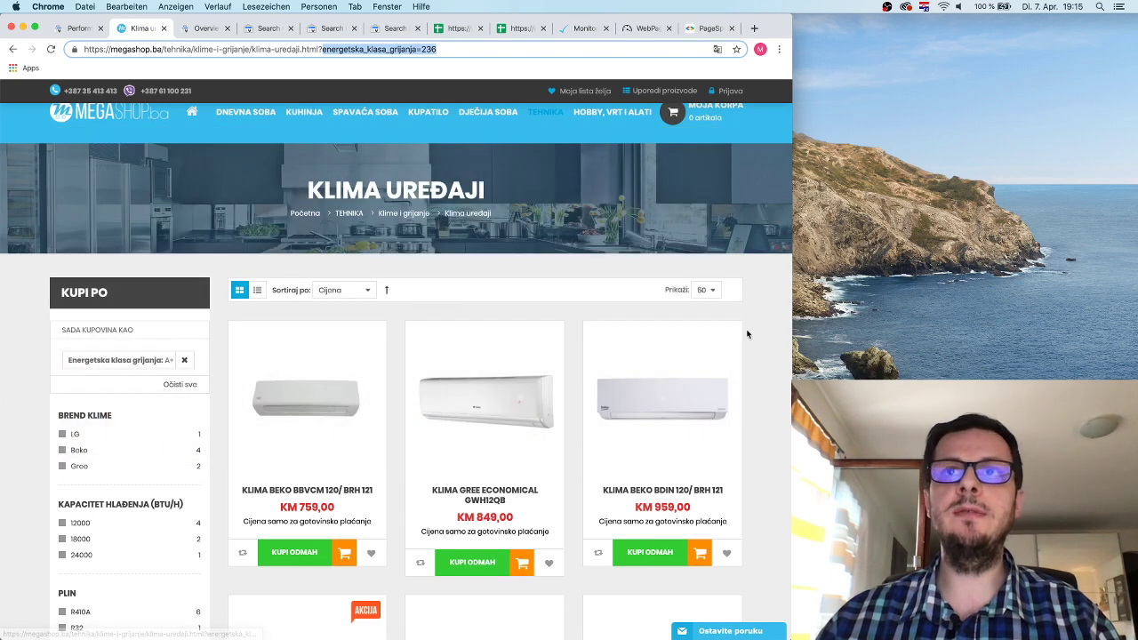
pyautogui.click(746, 334)
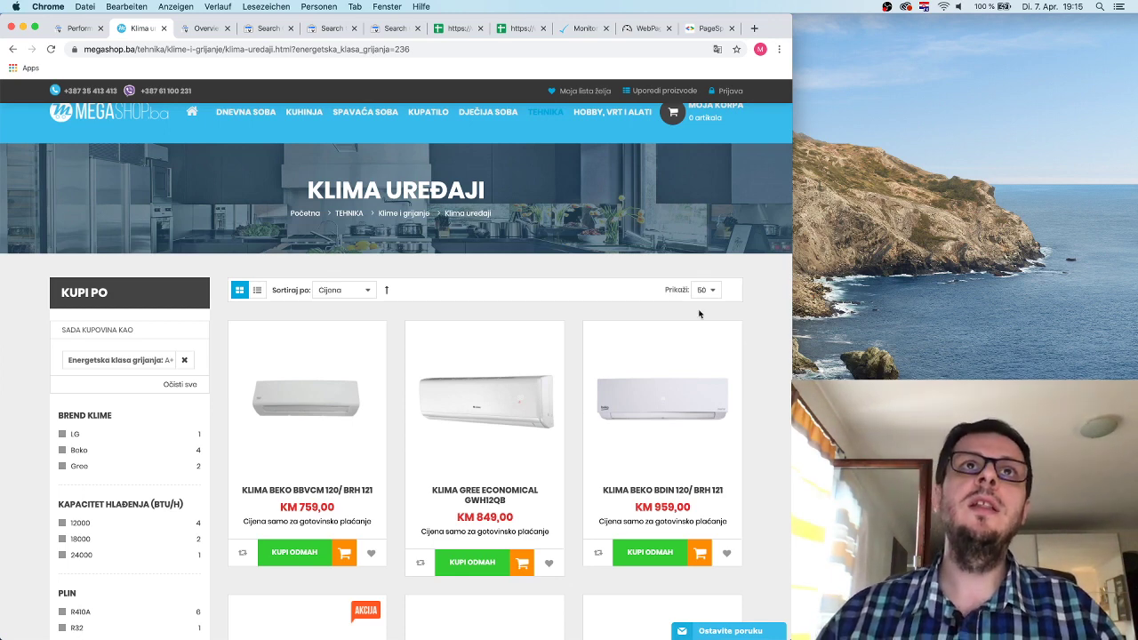
pyautogui.scroll(-1, 700, 314)
pyautogui.click(302, 49)
pyautogui.click(302, 49)
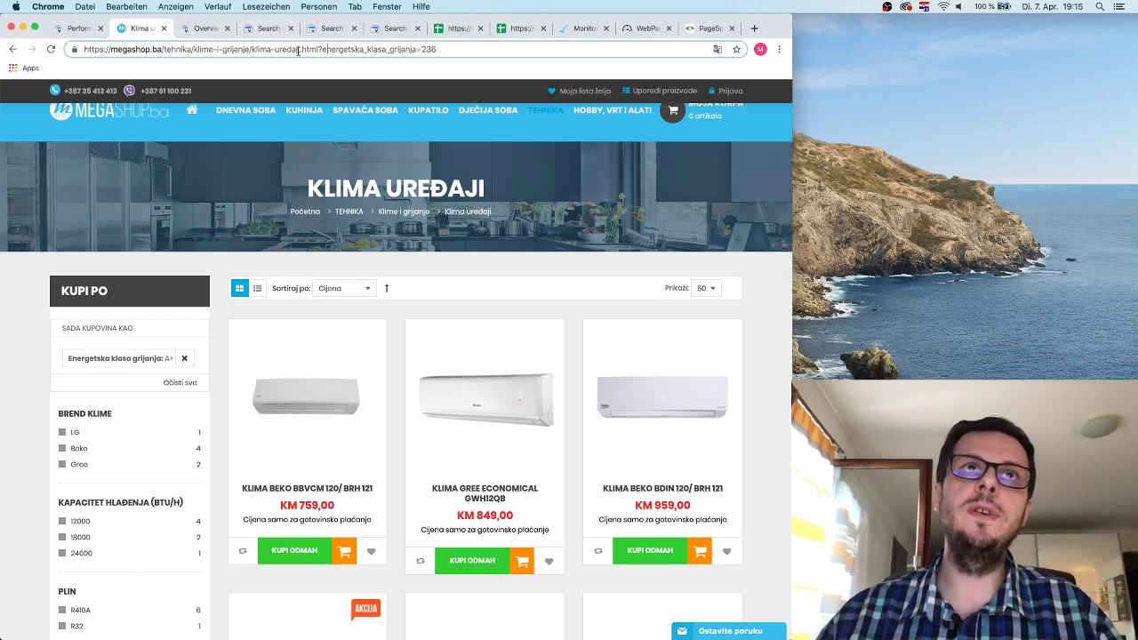
pyautogui.moveTo(319, 49); pyautogui.dragTo(466, 53)
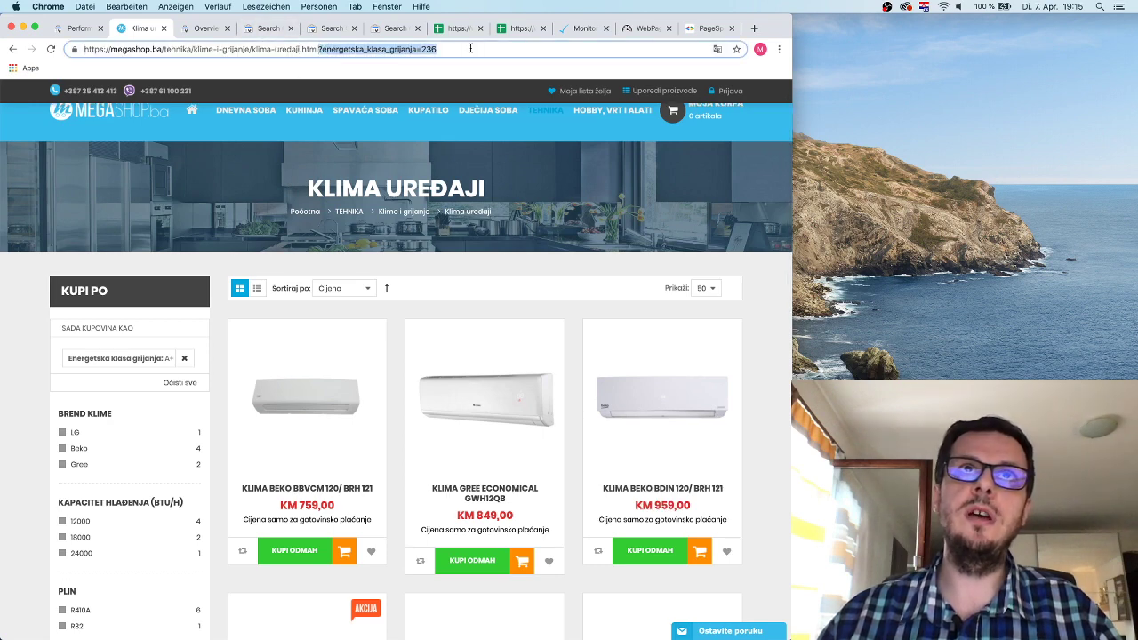
pyautogui.click(470, 49)
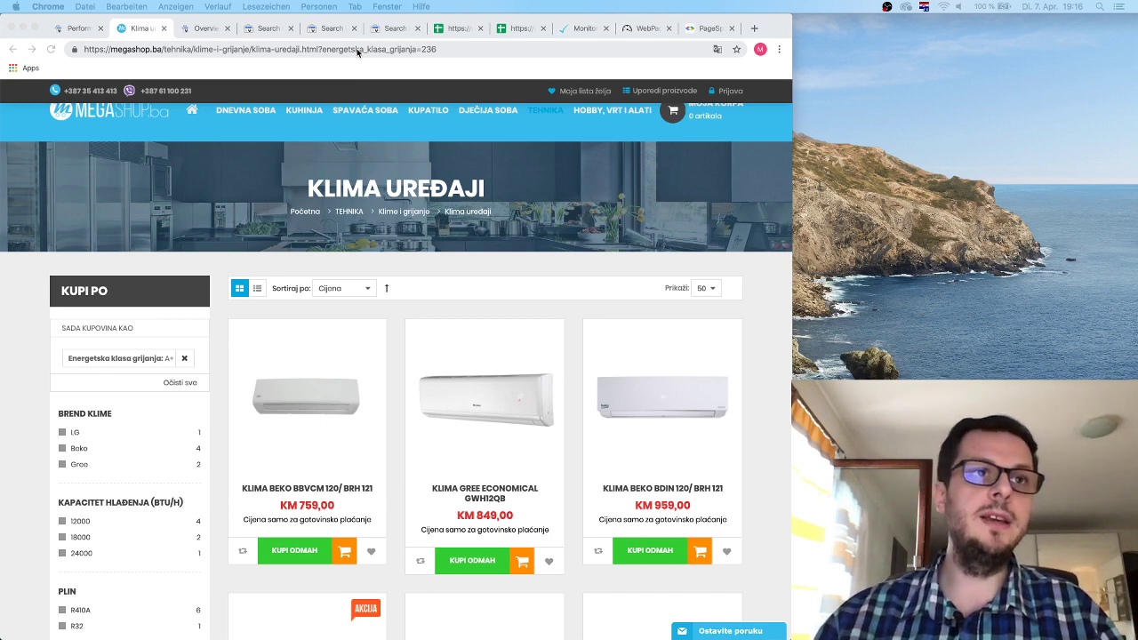
pyautogui.scroll(-8, 231, 356)
pyautogui.scroll(3, 183, 338)
pyautogui.scroll(2, 179, 336)
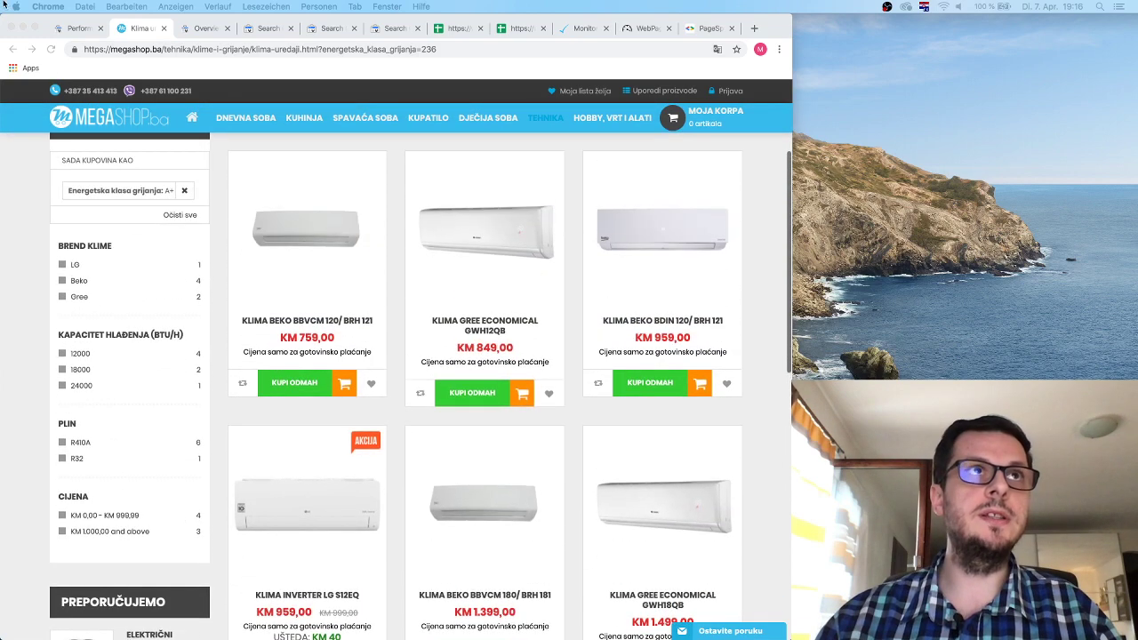
# Go back to the unfiltered Klima uređaji listing at klima-uredaji.html.
pyautogui.click(9, 50)
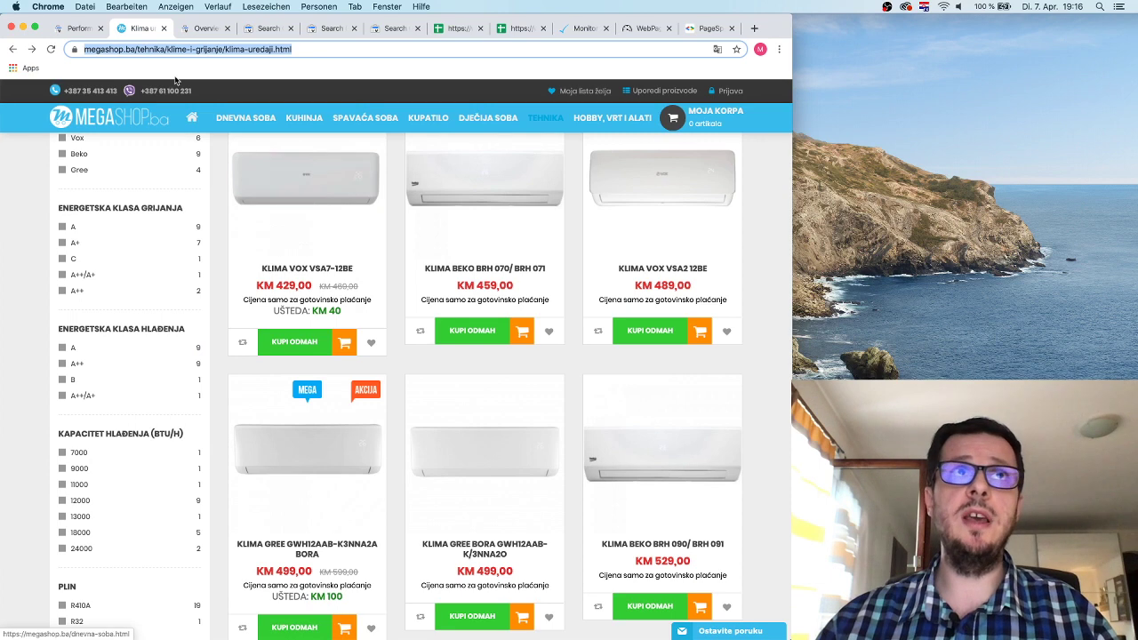
# Open the legacy Crawl stats report for geektick.com, averaging 38 pages crawled per day.
pyautogui.click(84, 32)
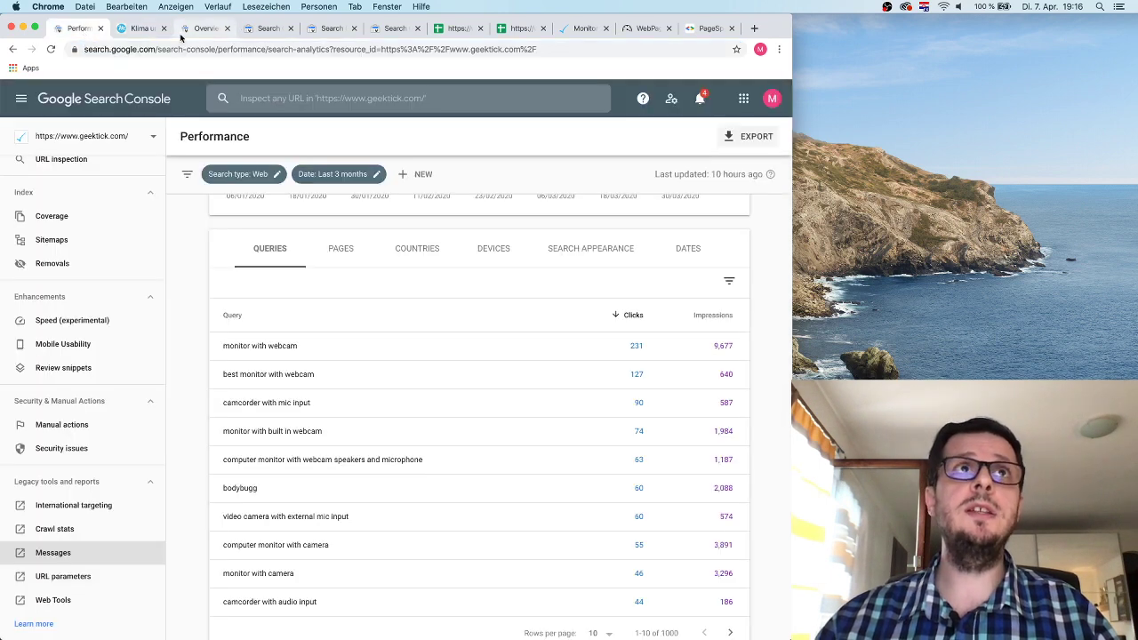
pyautogui.click(193, 32)
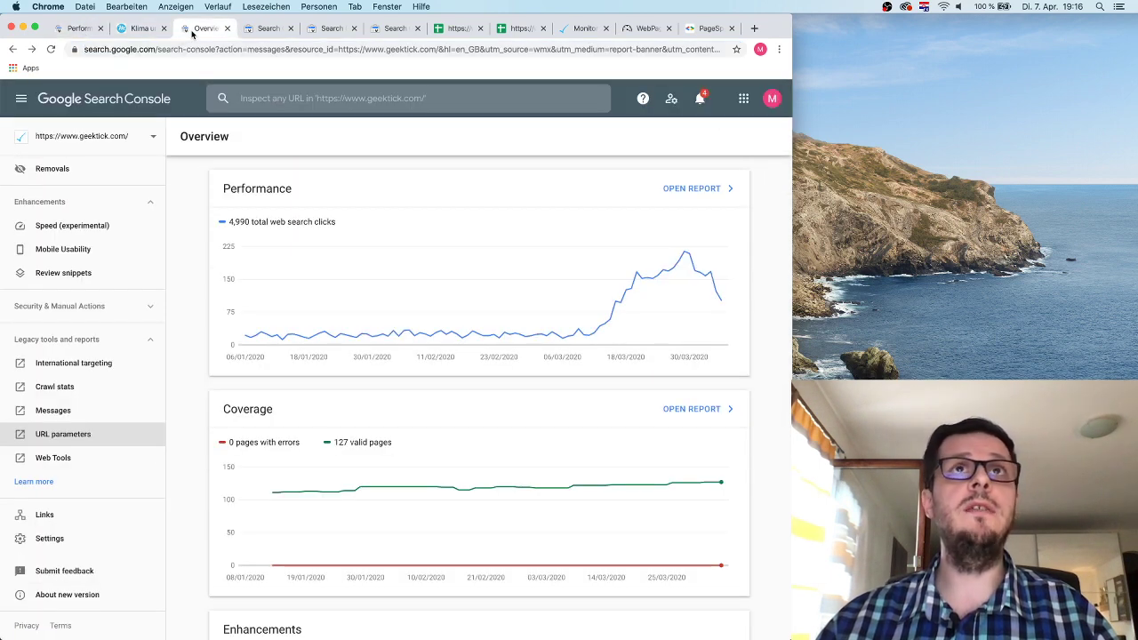
pyautogui.click(266, 28)
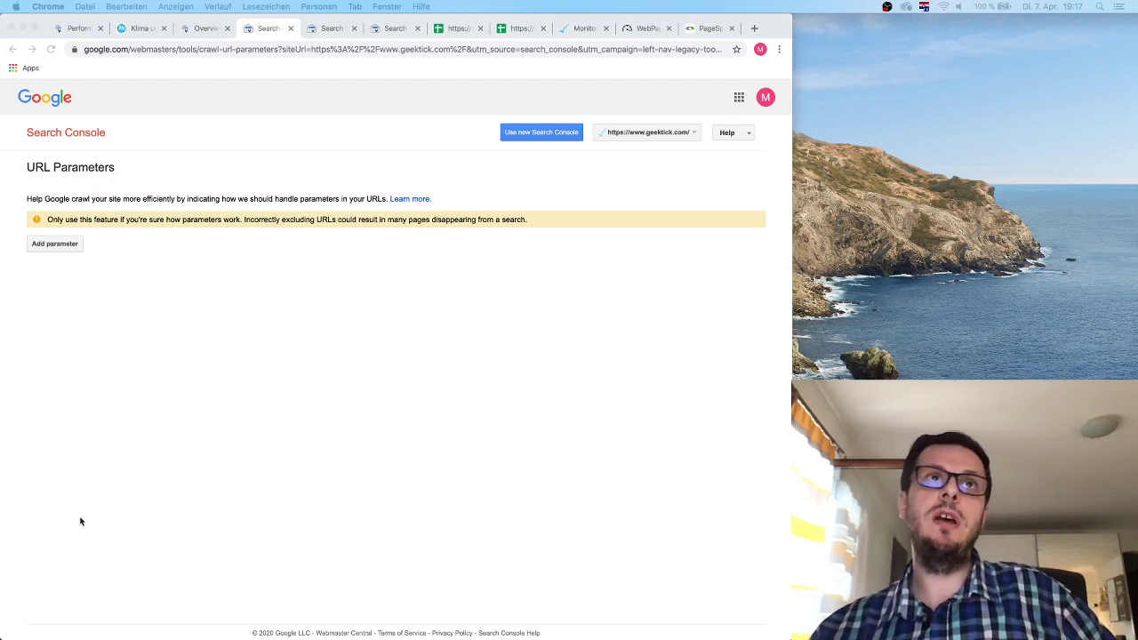
pyautogui.click(202, 33)
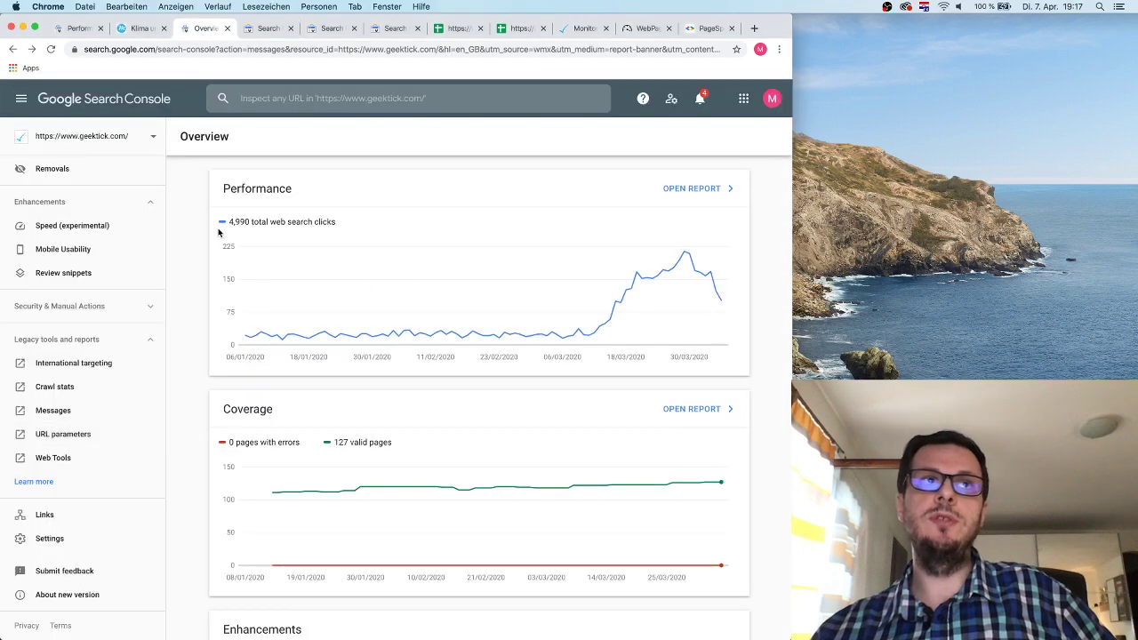
pyautogui.click(84, 388)
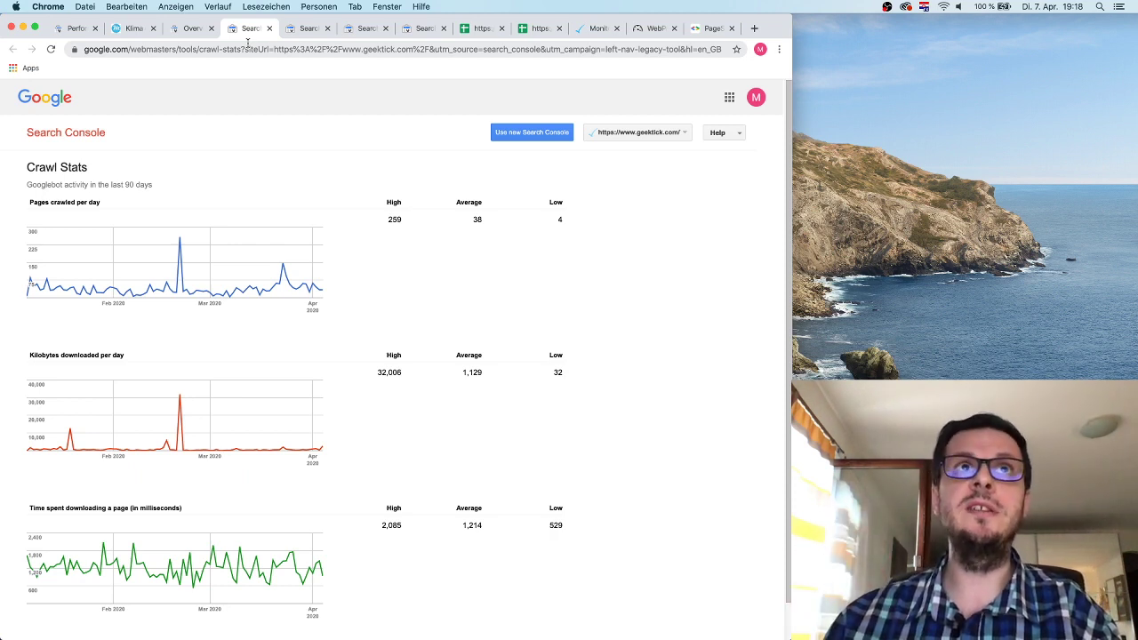
# Go to the legacy URL Parameters page for geektick.com.
pyautogui.click(189, 28)
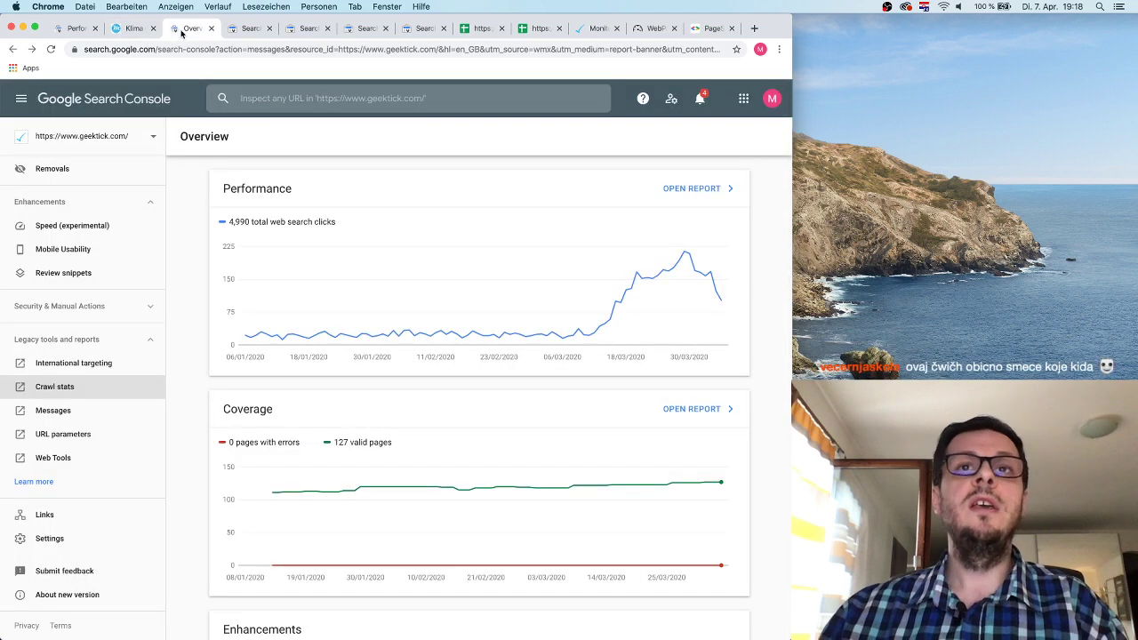
pyautogui.click(98, 32)
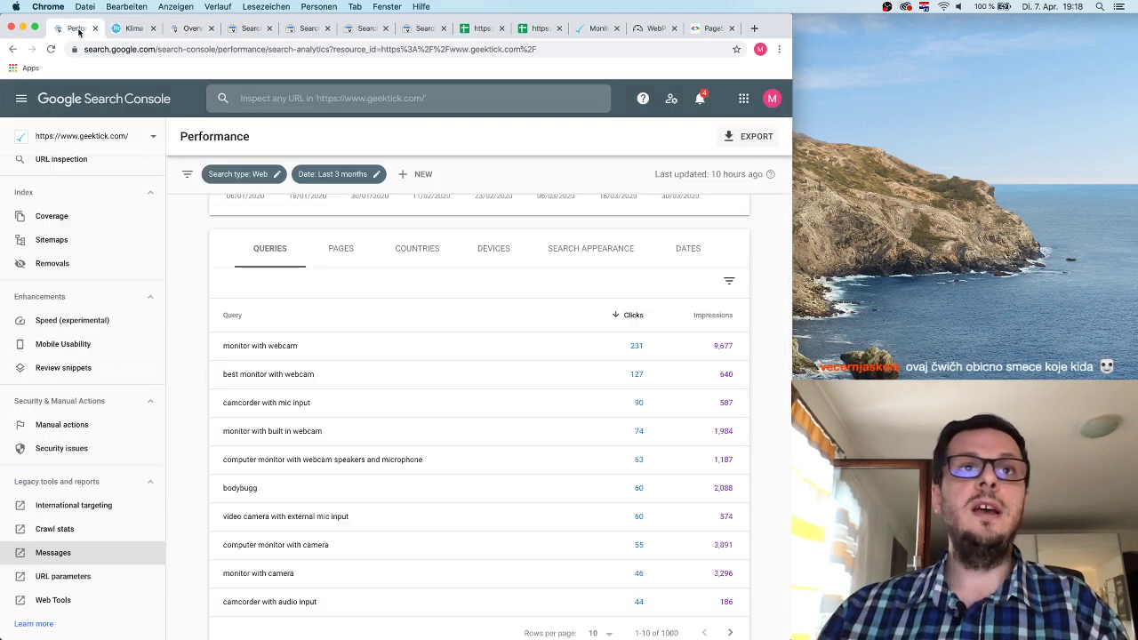
pyautogui.click(317, 32)
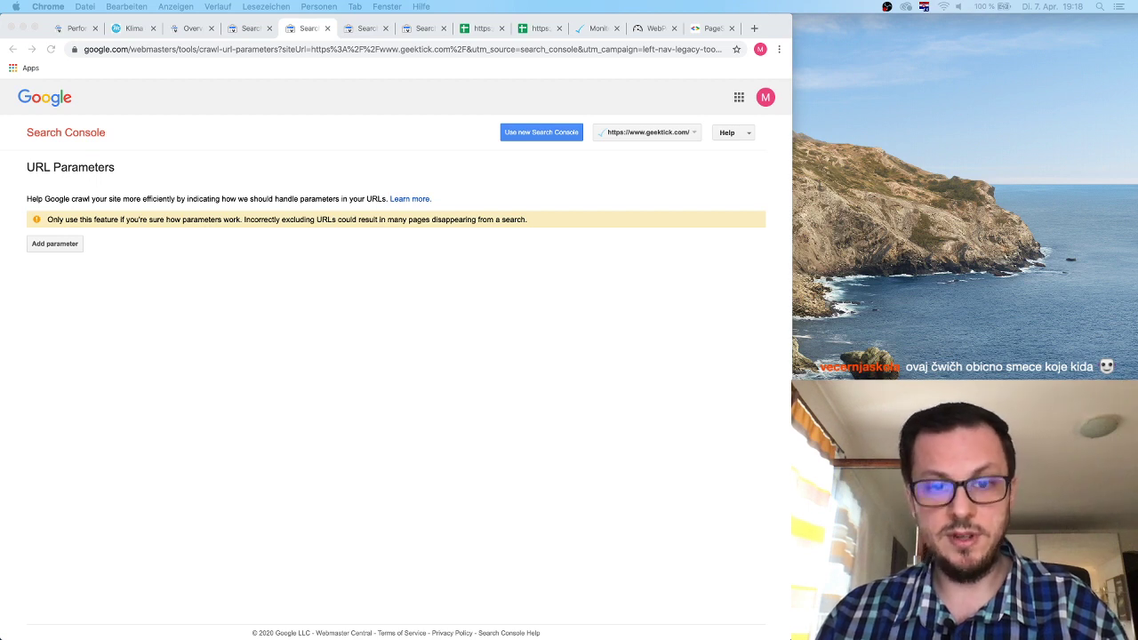
pyautogui.click(264, 275)
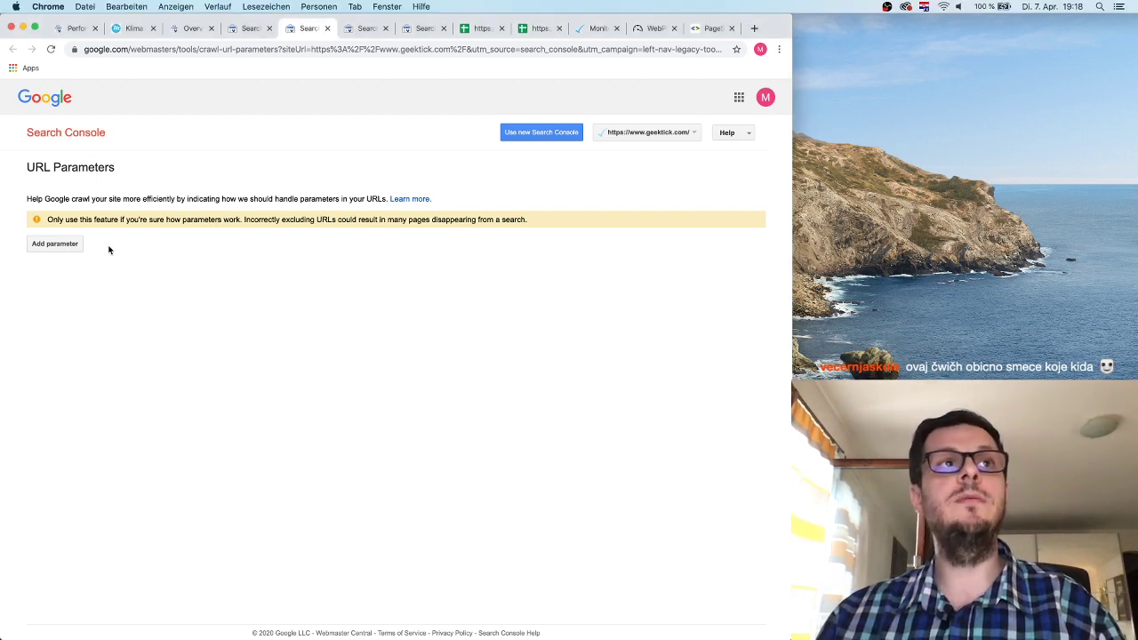
# Start a new parameter with Add parameter, then return to the megashop.ba Klima tab.
pyautogui.click(73, 246)
pyautogui.click(262, 348)
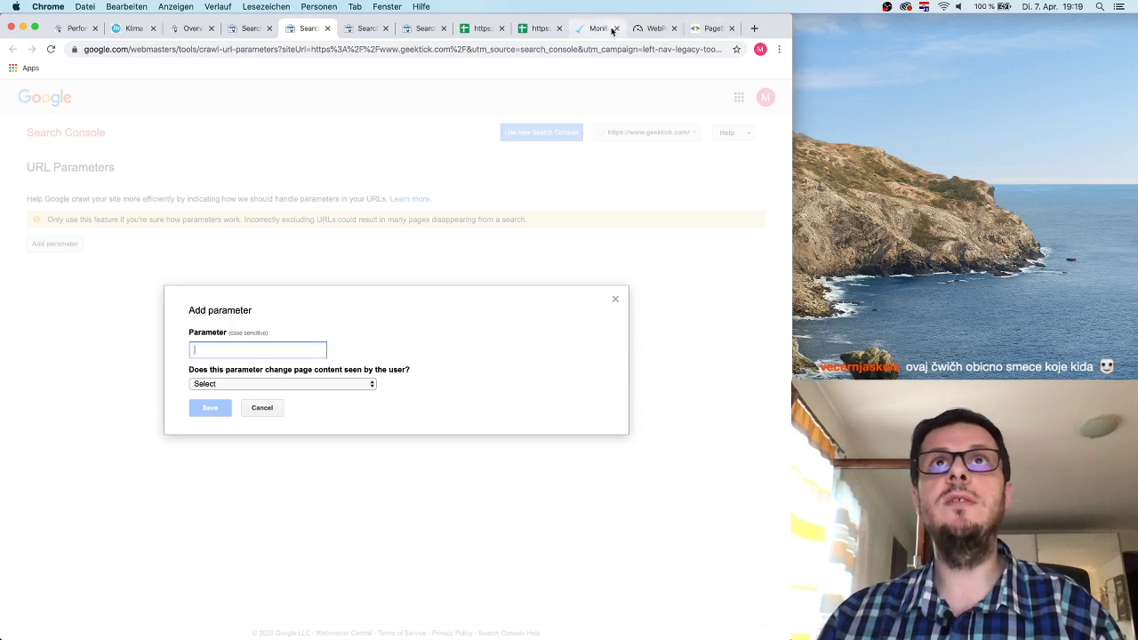
pyautogui.click(133, 29)
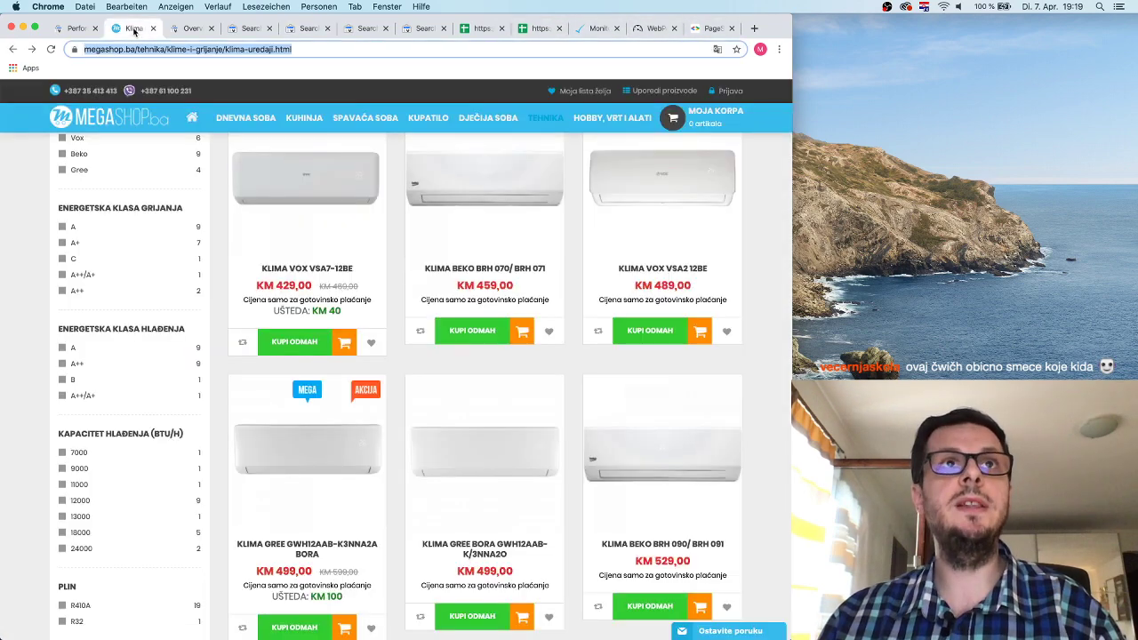
# Restore the A+ filter and copy energetska_klasa_grijanja from the shop's address.
pyautogui.click(215, 47)
pyautogui.click(55, 50)
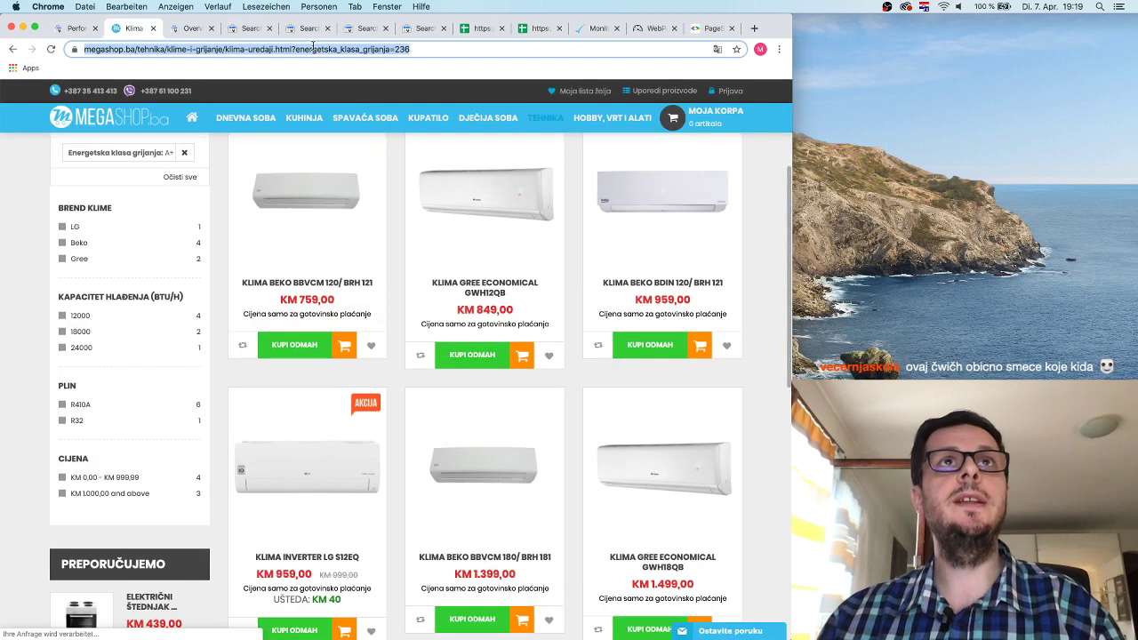
pyautogui.doubleClick(321, 49)
pyautogui.click(326, 51)
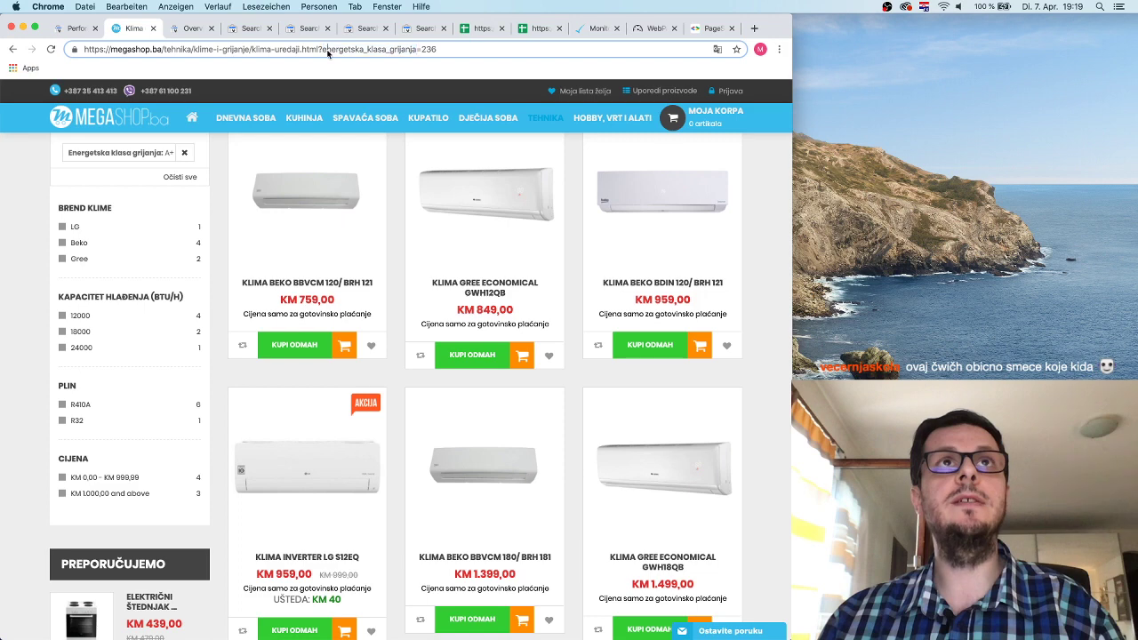
pyautogui.moveTo(322, 50); pyautogui.dragTo(418, 49)
pyautogui.press('super+c')
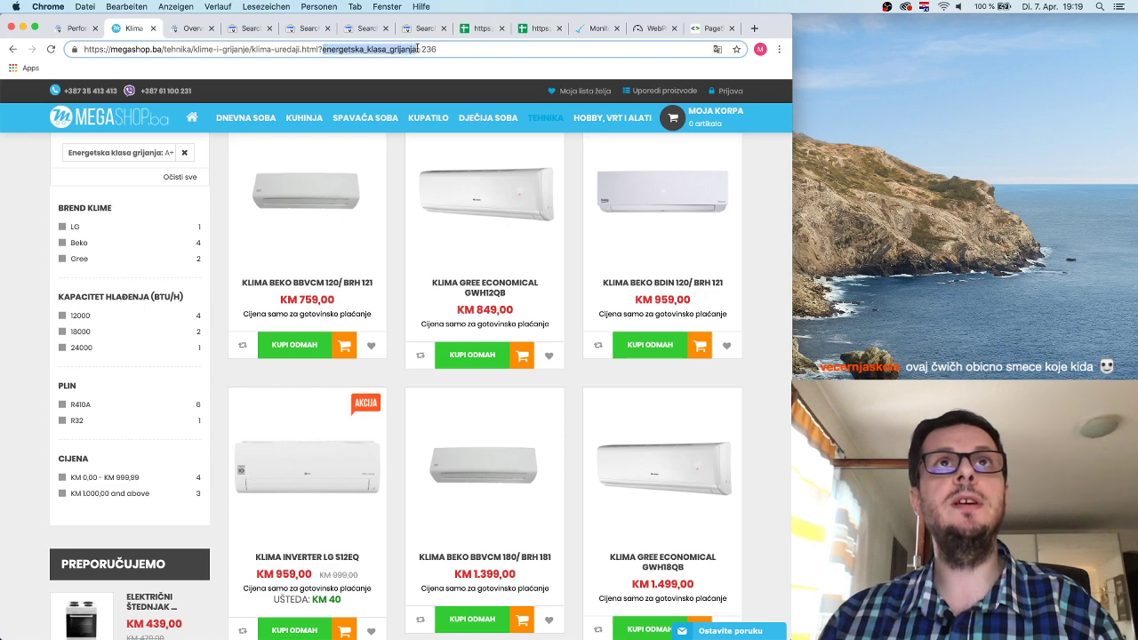
pyautogui.click(182, 29)
# Enter energetska_klasa_grijanja as the parameter and mark it as changing page content by narrowing.
pyautogui.click(255, 29)
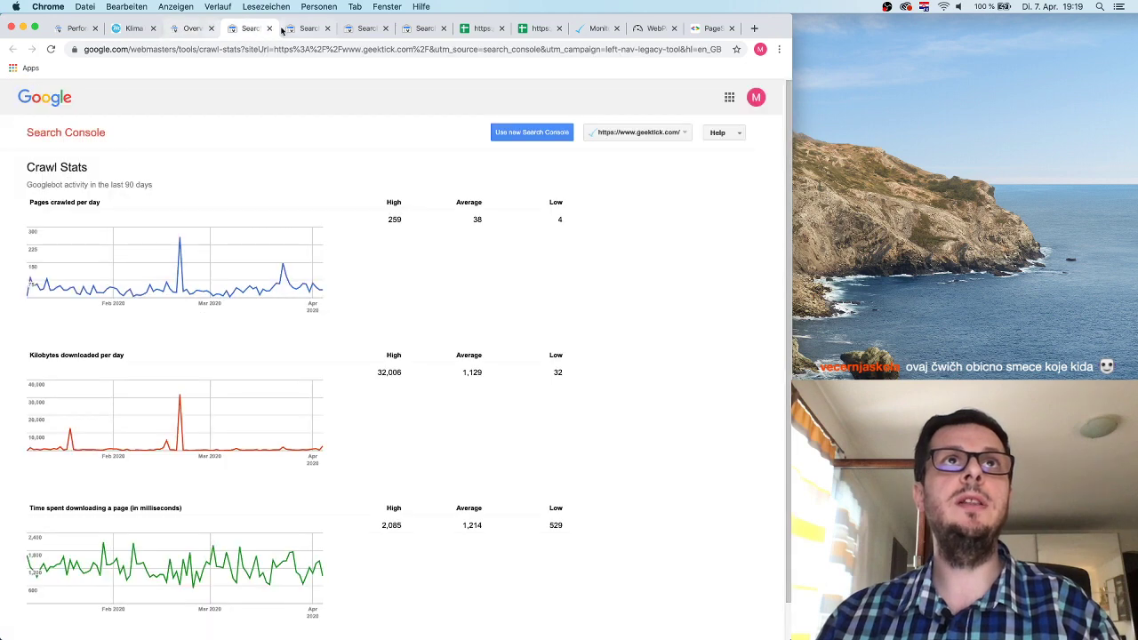
pyautogui.moveTo(287, 28); pyautogui.dragTo(209, 32)
pyautogui.press('super+v')
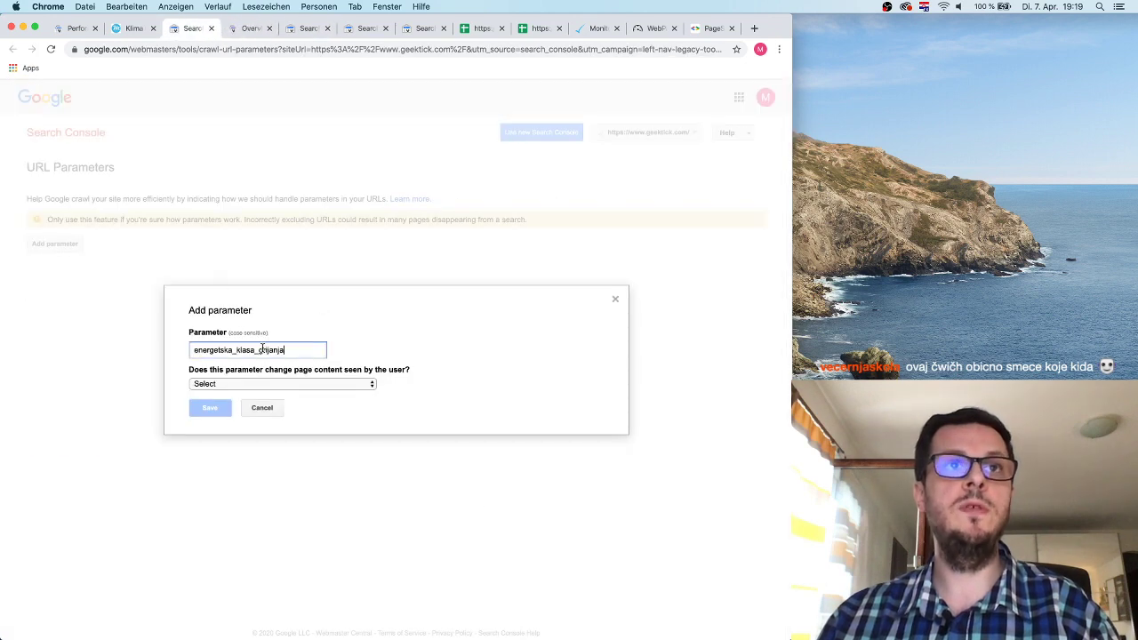
pyautogui.click(329, 384)
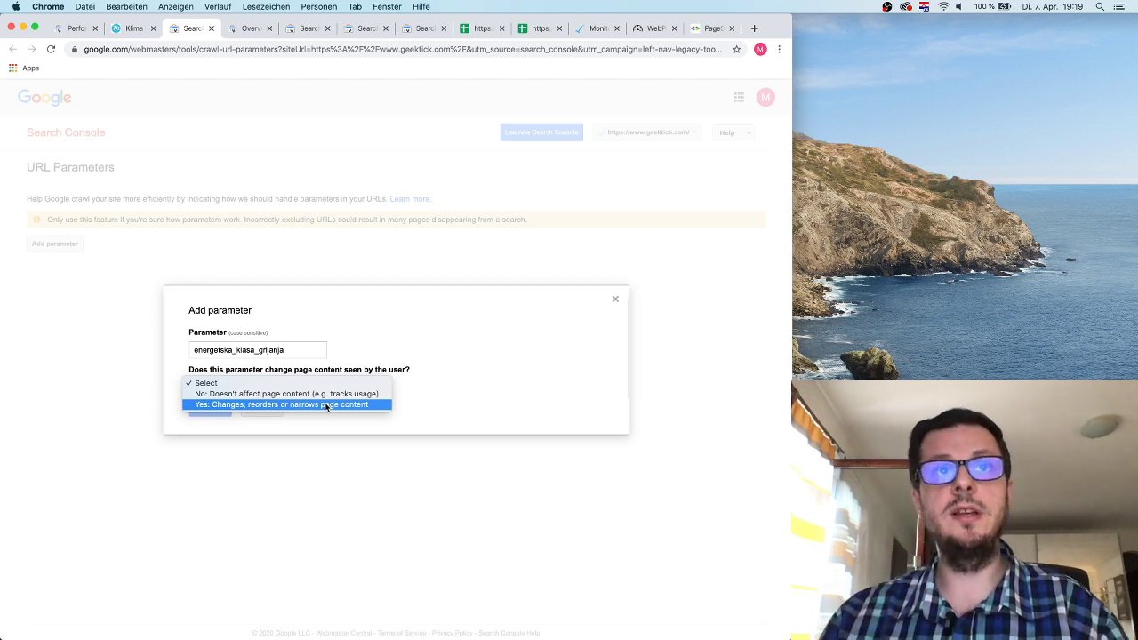
pyautogui.click(327, 405)
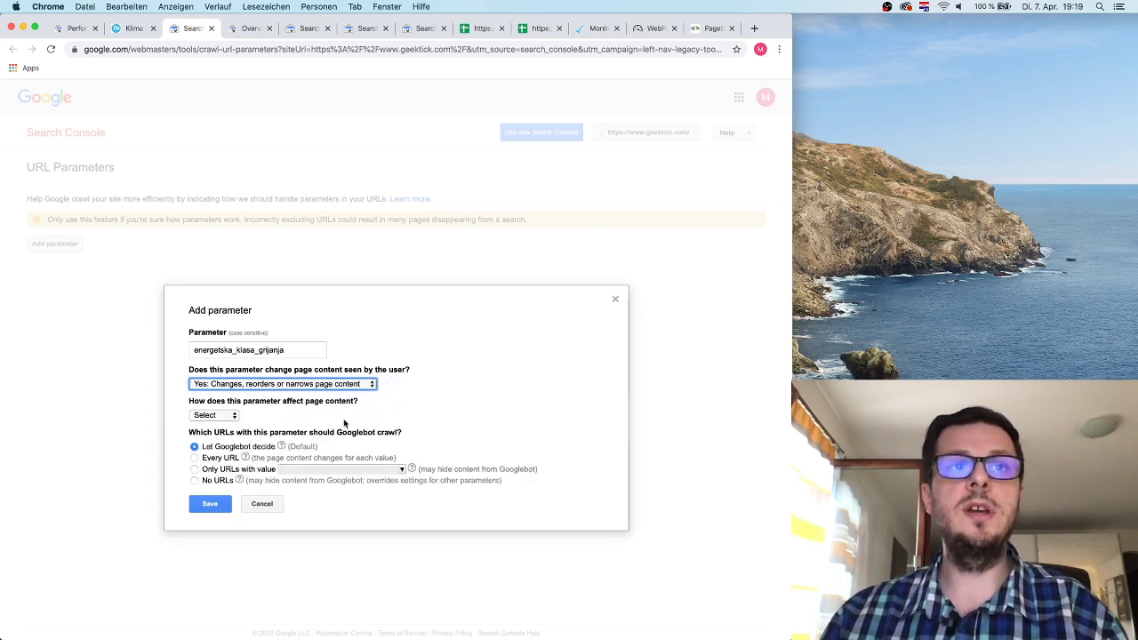
pyautogui.click(218, 415)
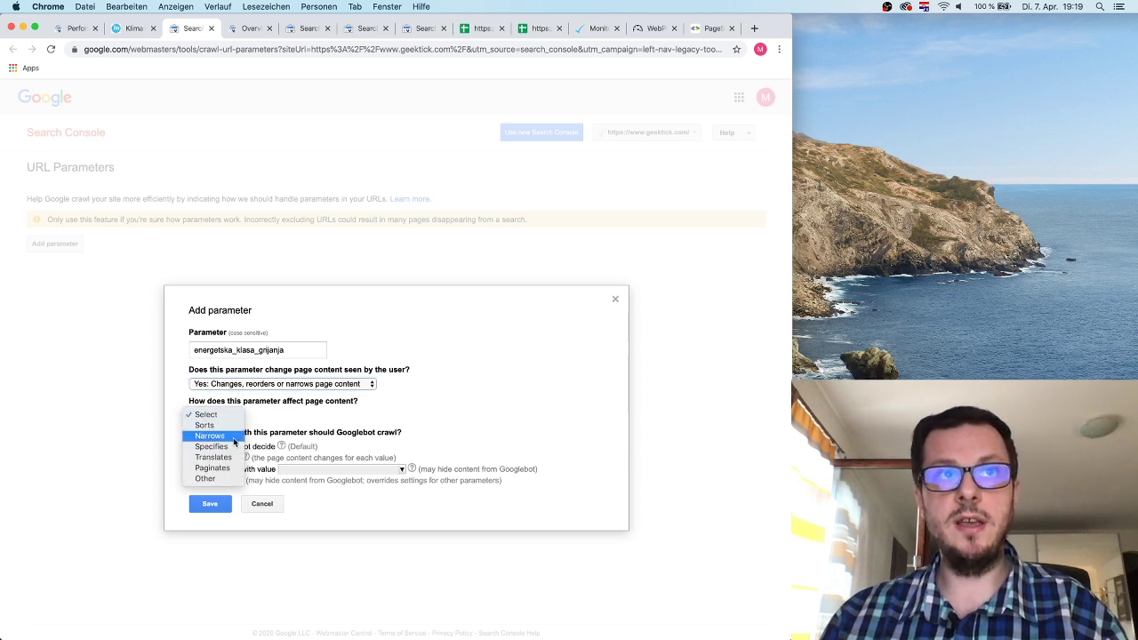
pyautogui.click(233, 437)
pyautogui.click(229, 415)
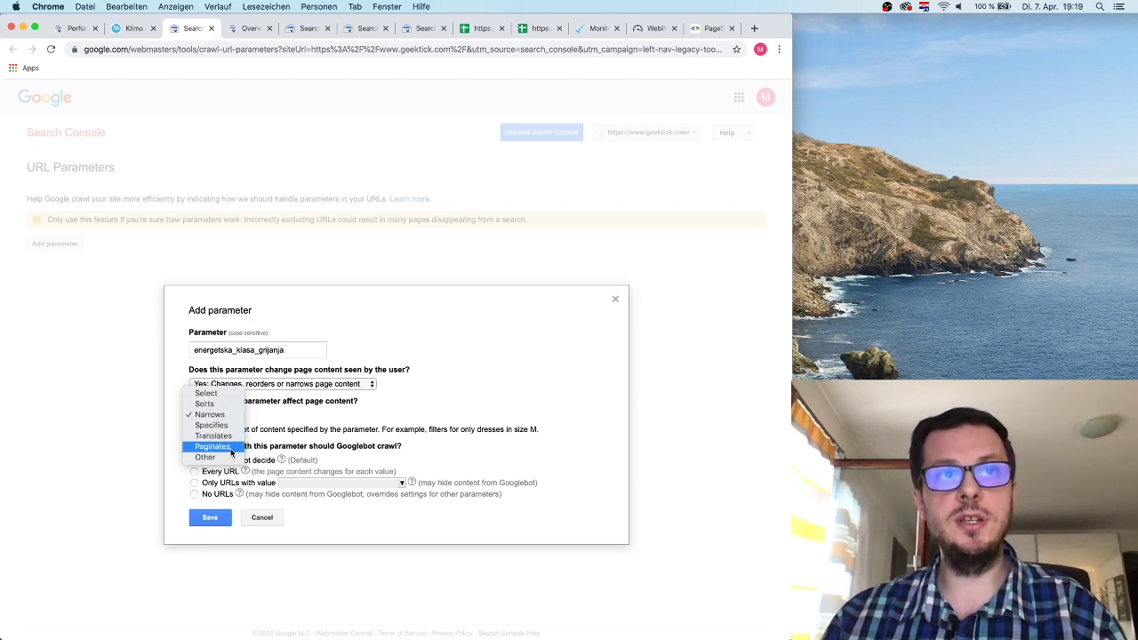
pyautogui.click(315, 421)
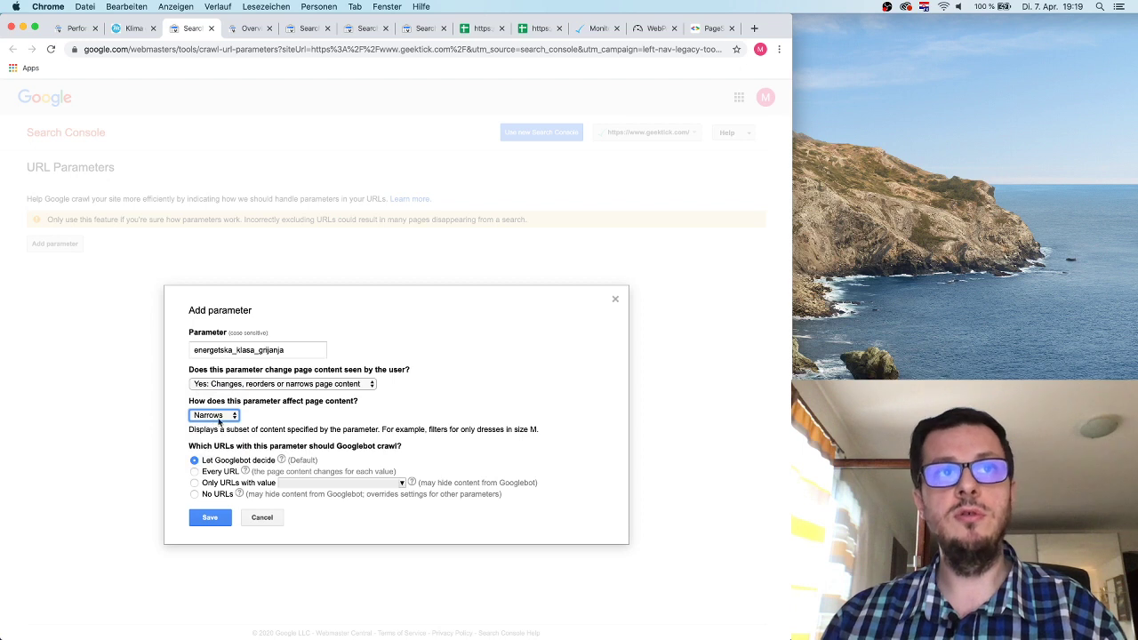
# Set the parameter to crawl No URLs, keeping Narrows, and return to the megashop.ba listing.
pyautogui.click(275, 417)
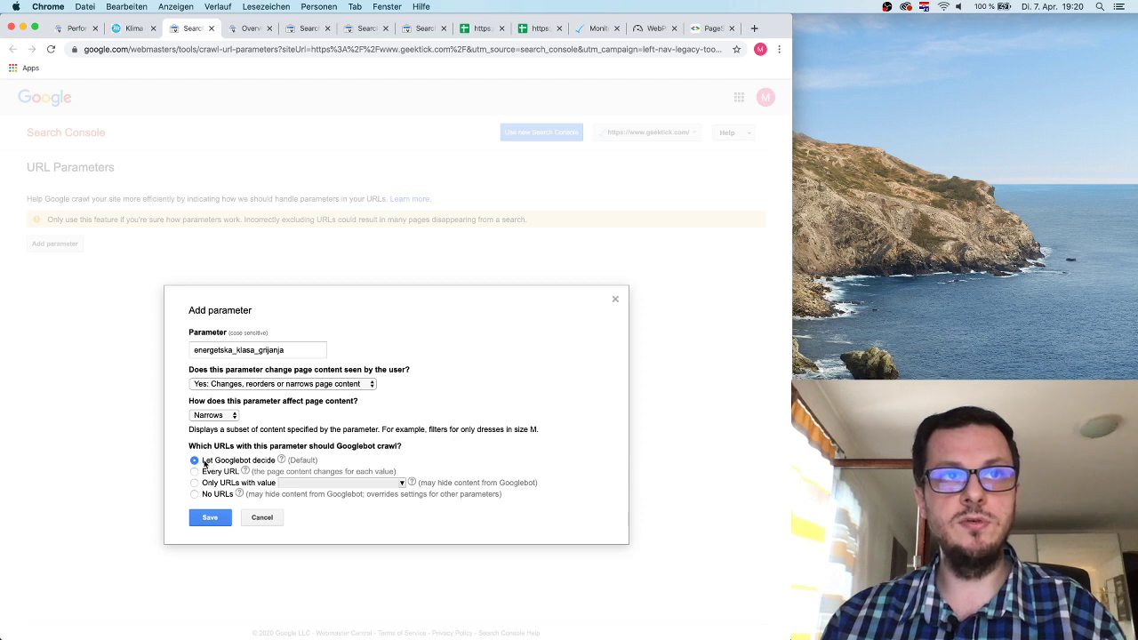
pyautogui.moveTo(204, 463); pyautogui.dragTo(264, 463)
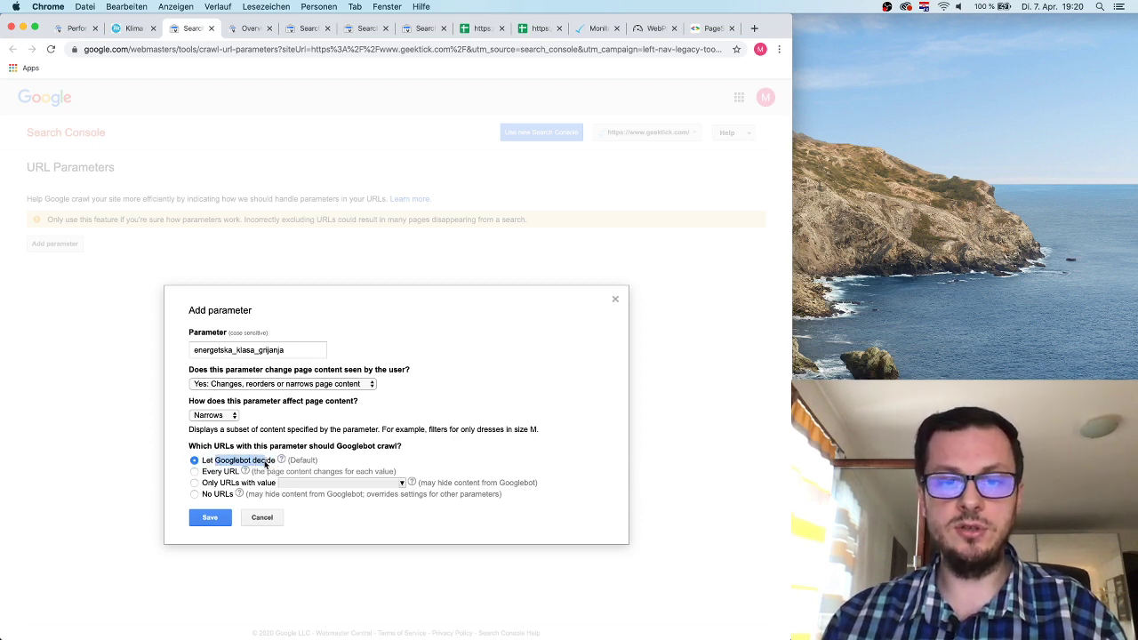
pyautogui.click(337, 464)
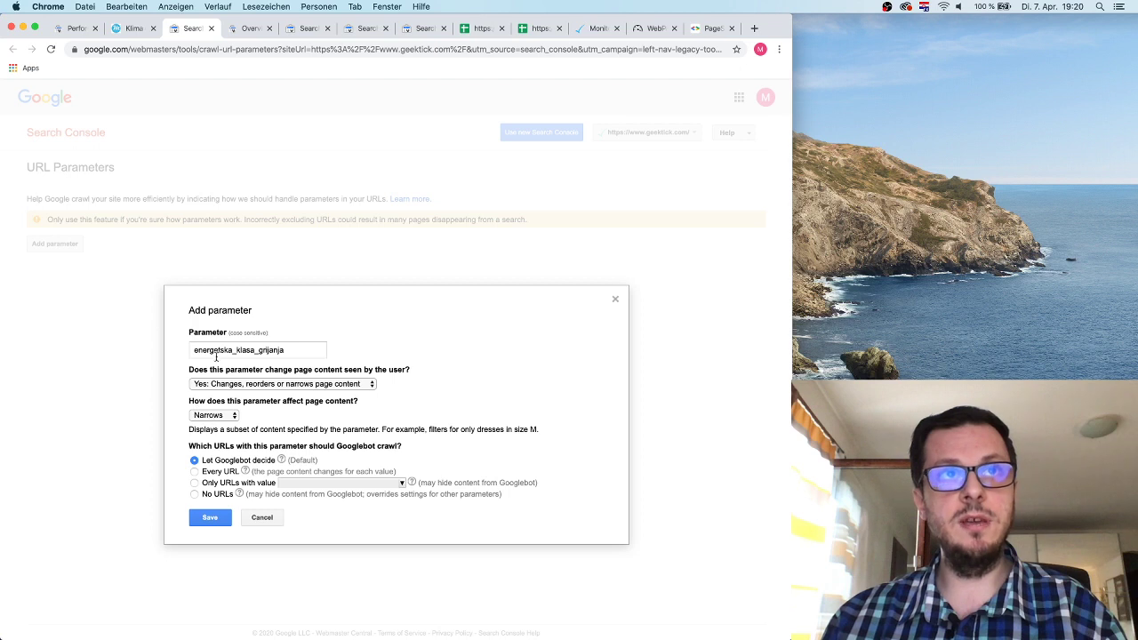
pyautogui.click(194, 495)
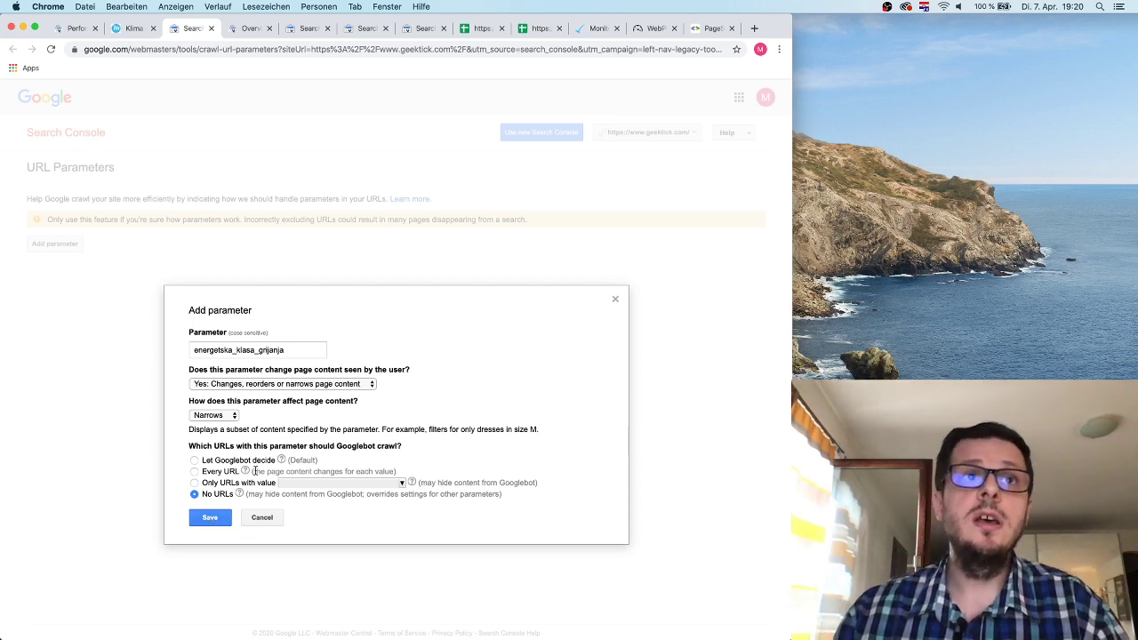
pyautogui.click(223, 418)
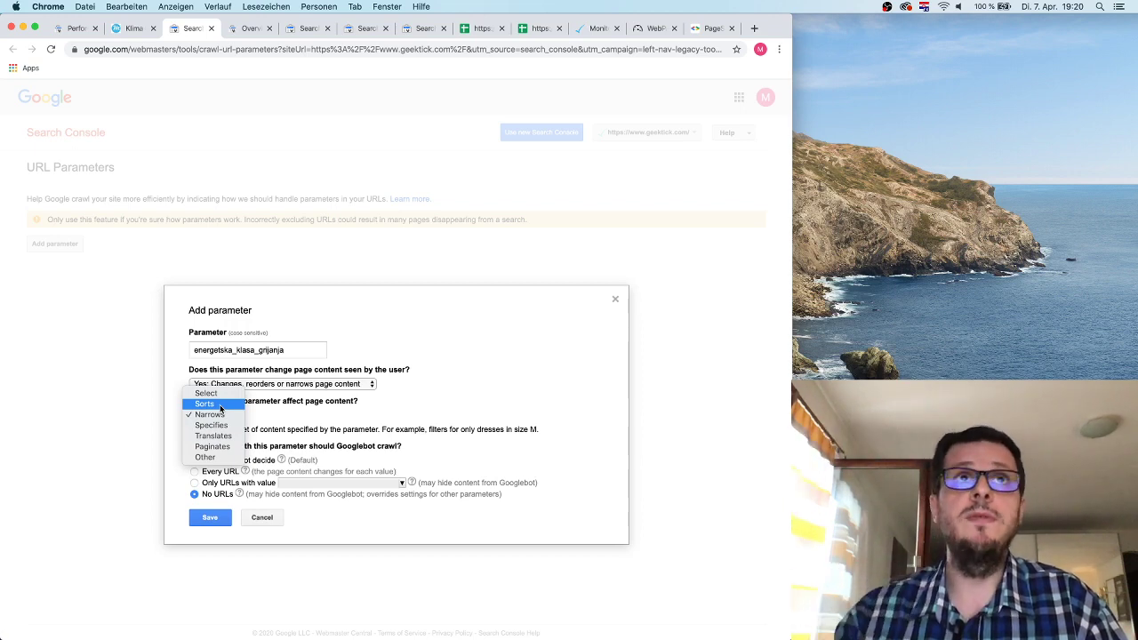
pyautogui.click(118, 32)
pyautogui.click(119, 32)
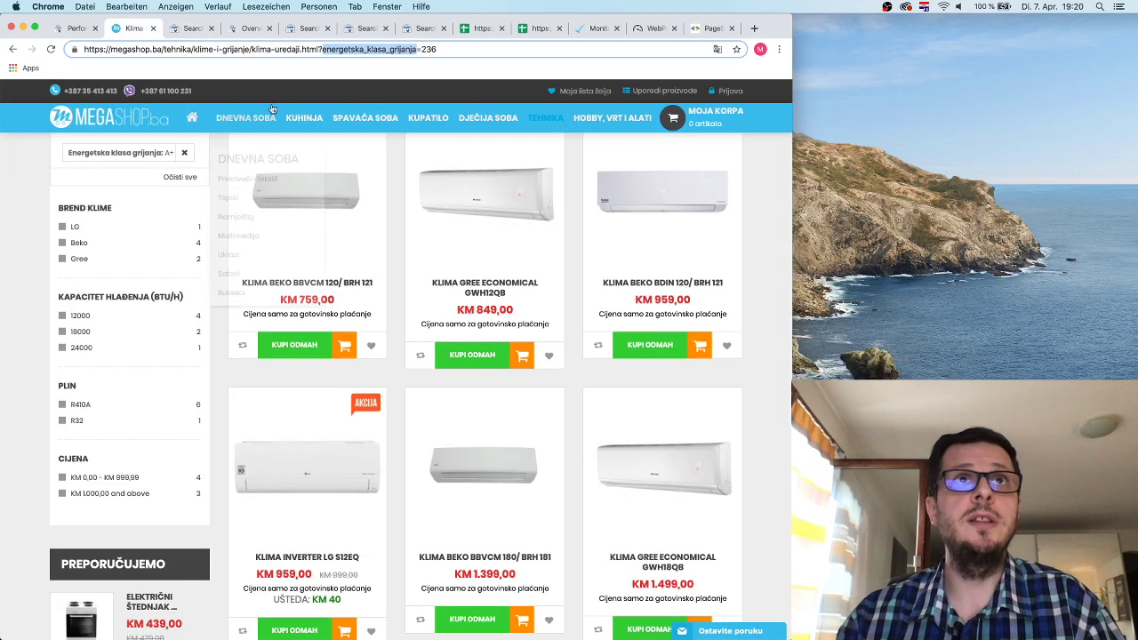
# Sort the Klima uređaji listing by price in descending order.
pyautogui.click(12, 50)
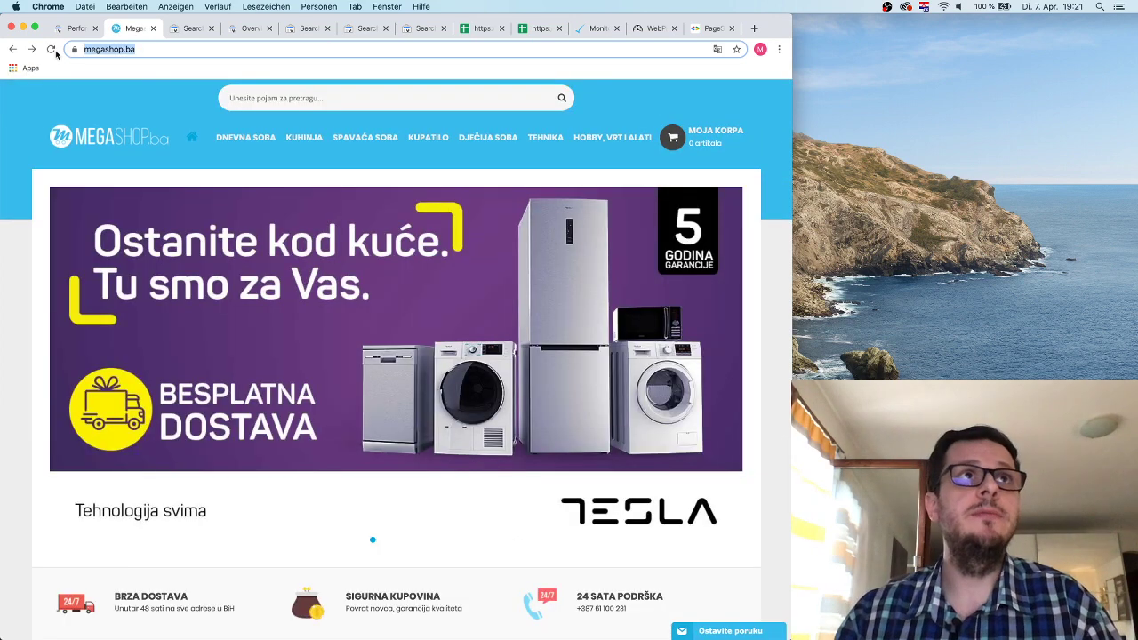
pyautogui.click(33, 51)
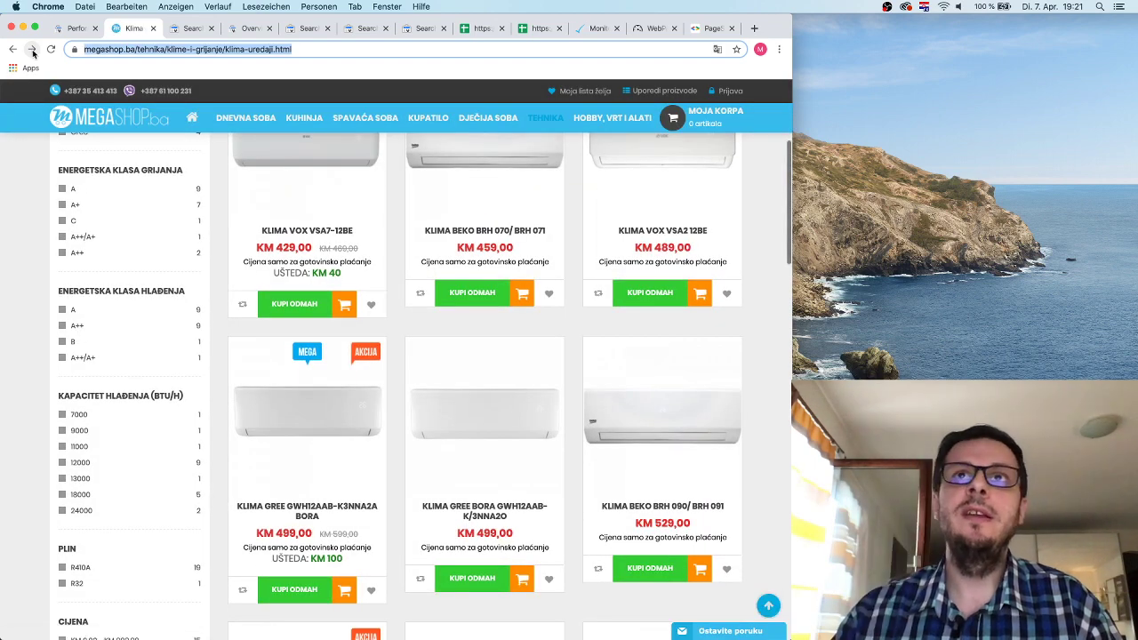
pyautogui.scroll(5, 464, 403)
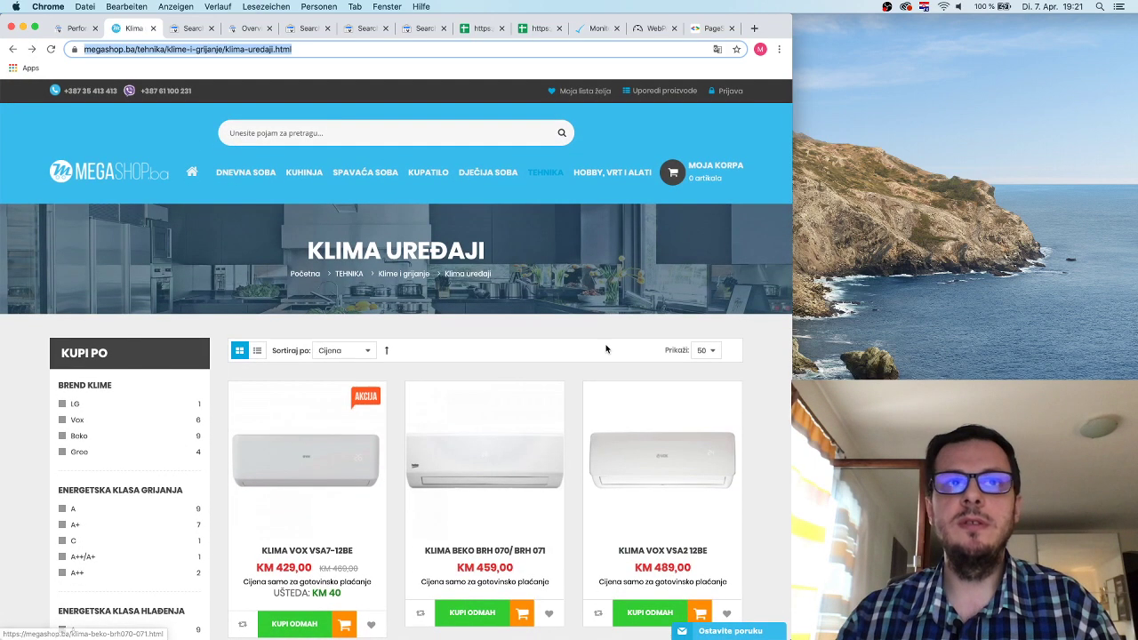
pyautogui.click(391, 352)
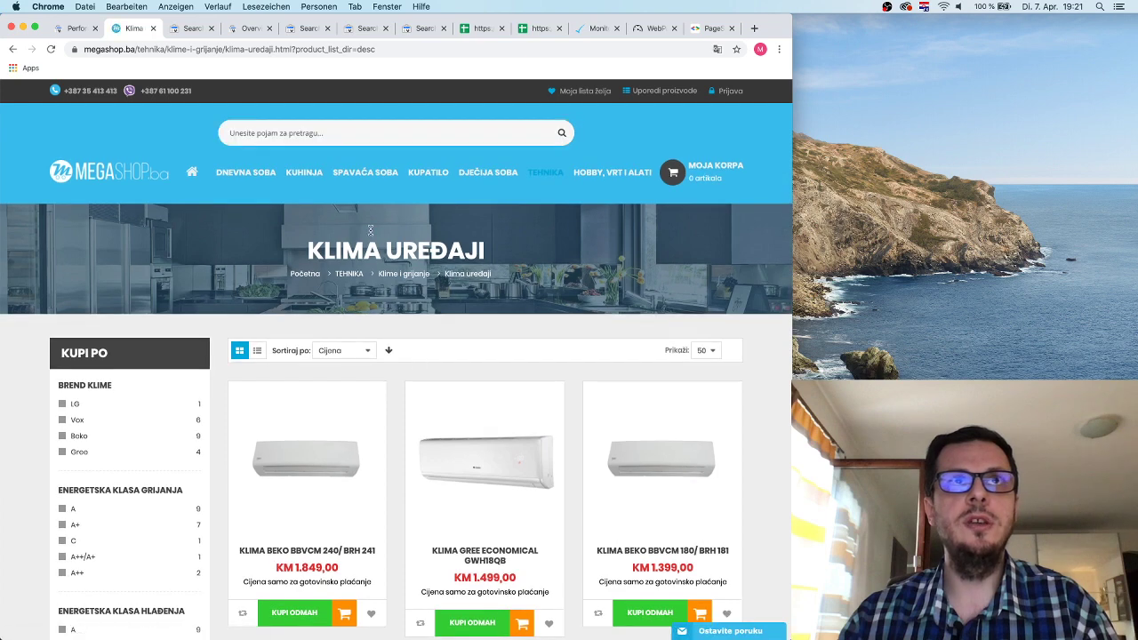
# Select the product_list_dir parameter name in the shop's address.
pyautogui.click(307, 50)
pyautogui.click(288, 51)
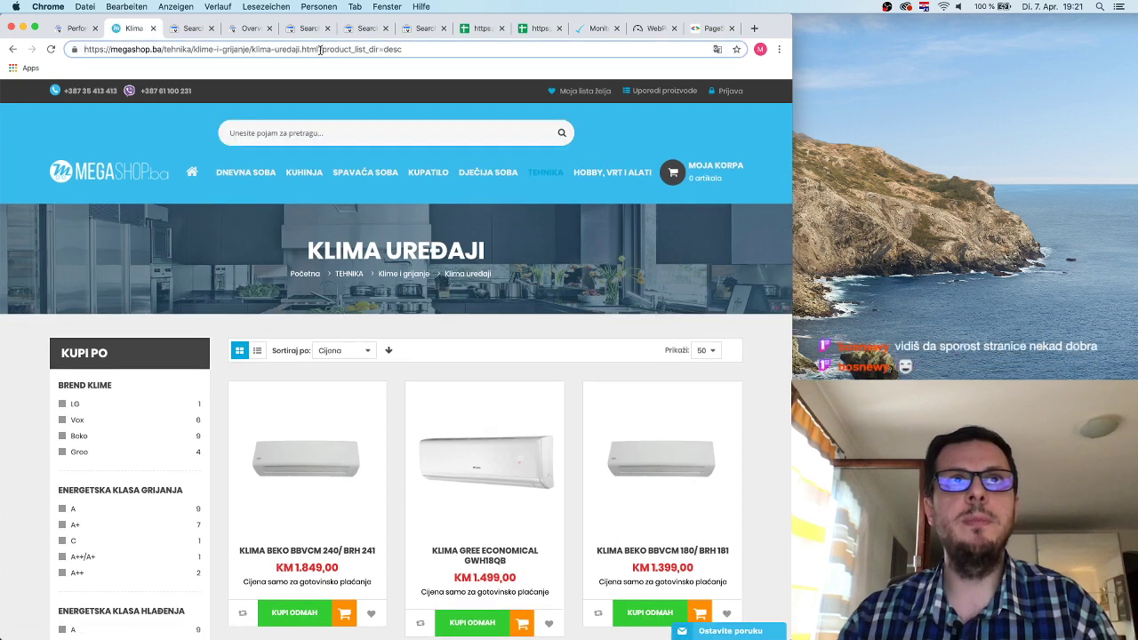
pyautogui.moveTo(321, 50); pyautogui.dragTo(379, 49)
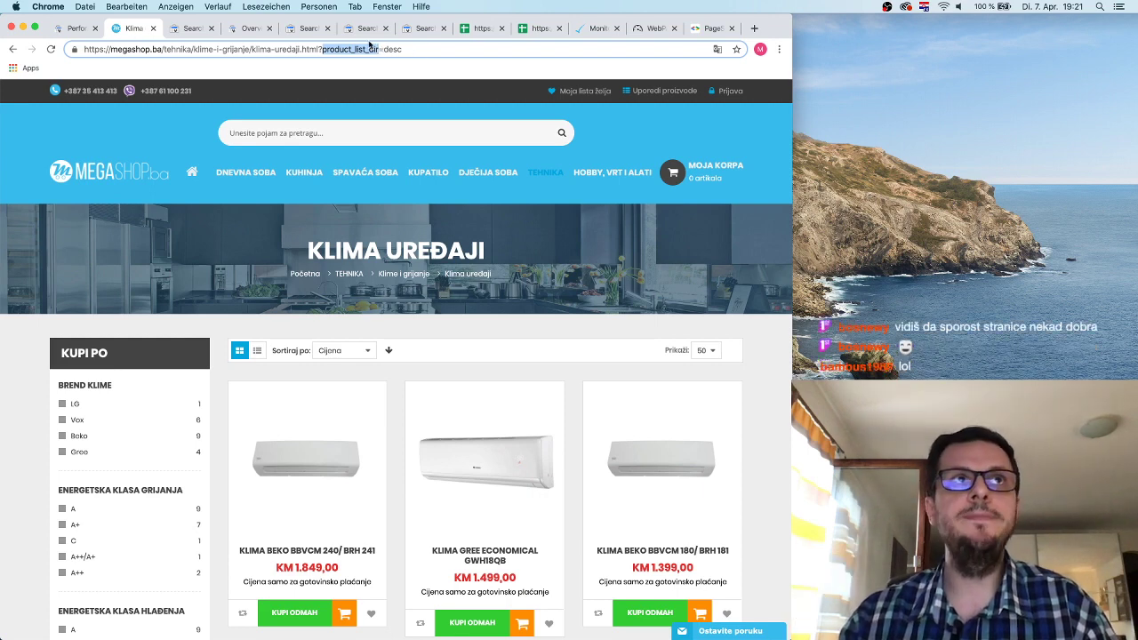
# Change the parameter's content effect to Sorts, then cancel the Add parameter dialog without saving.
pyautogui.click(191, 29)
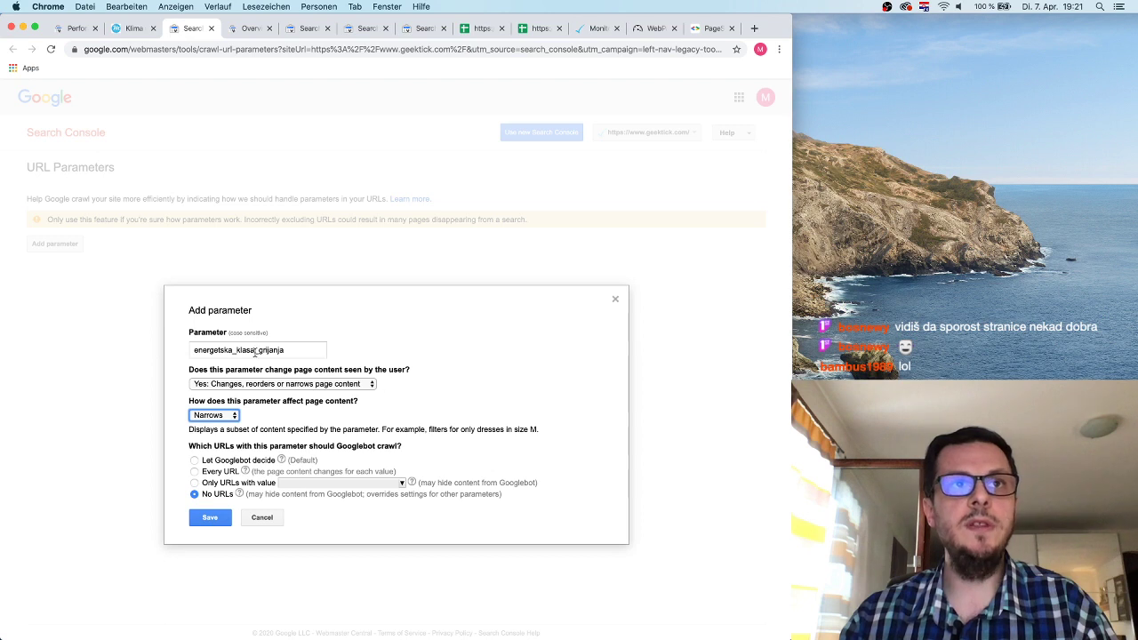
pyautogui.click(232, 417)
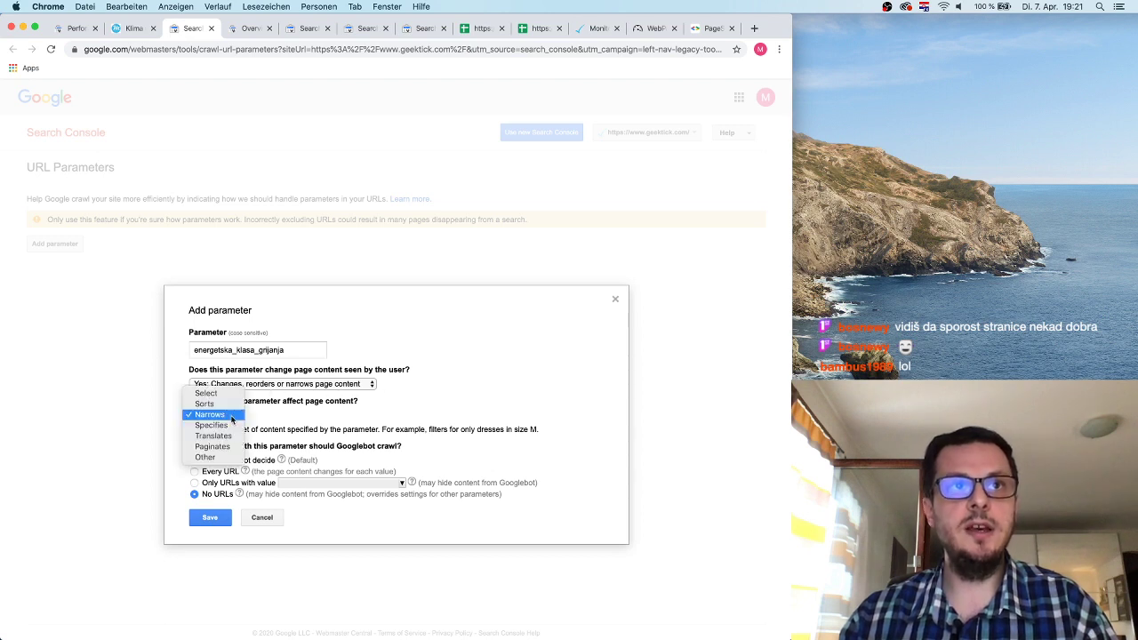
pyautogui.click(218, 405)
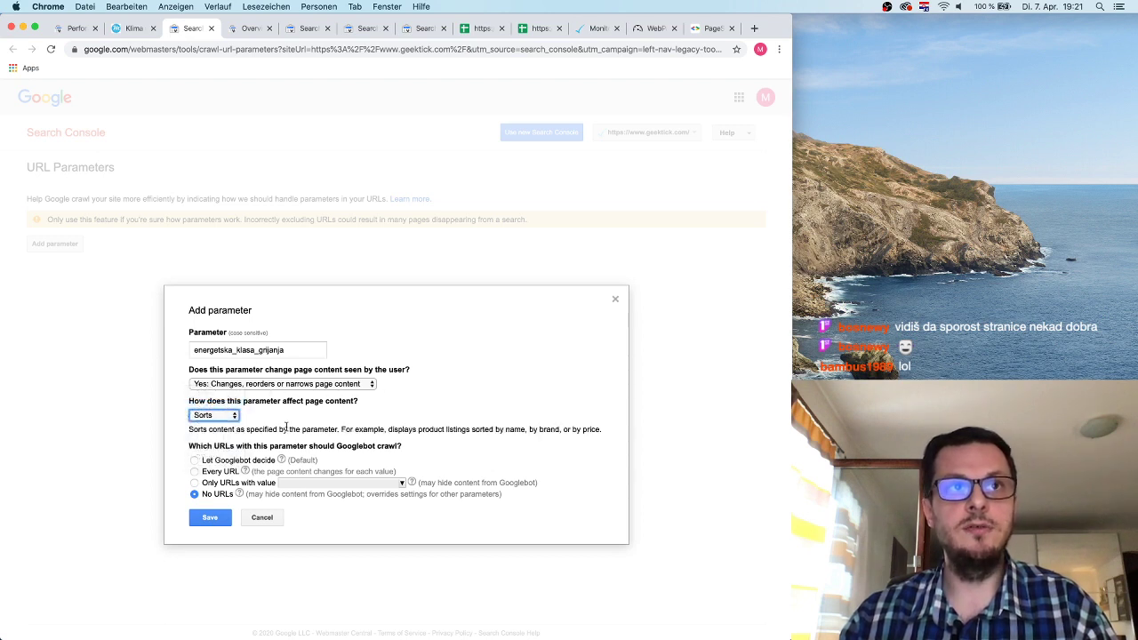
pyautogui.click(231, 417)
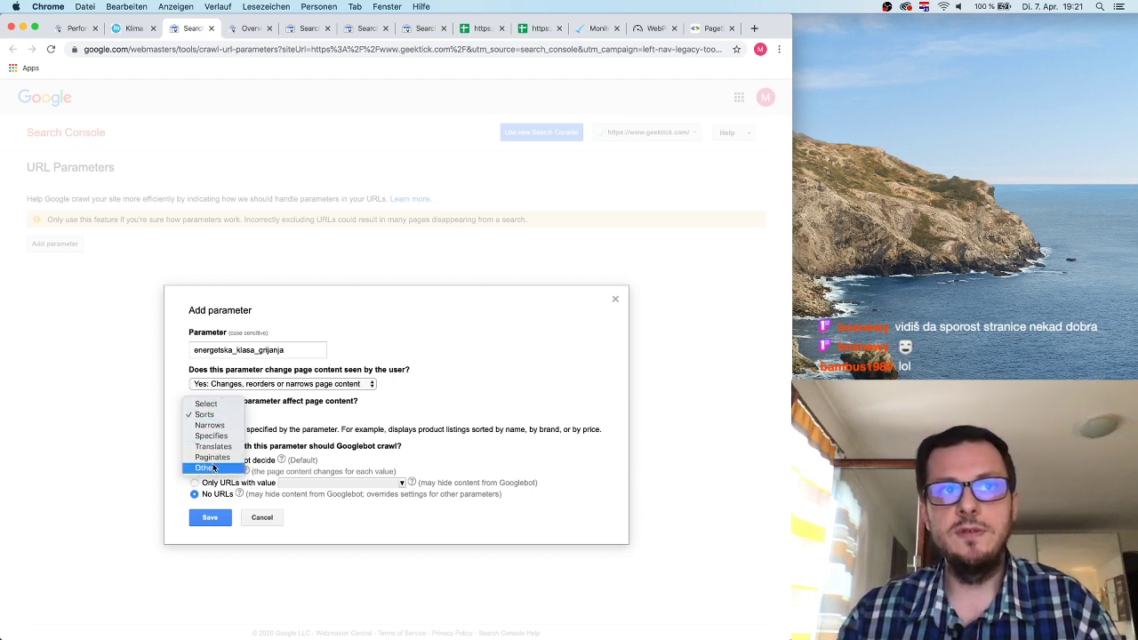
pyautogui.click(438, 448)
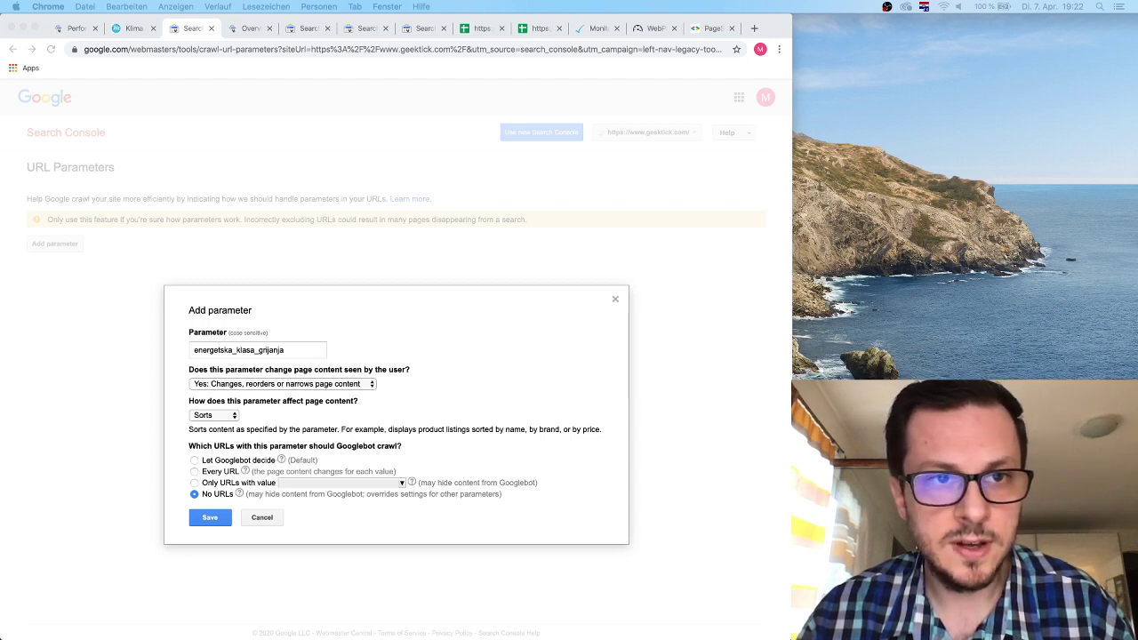
pyautogui.click(604, 296)
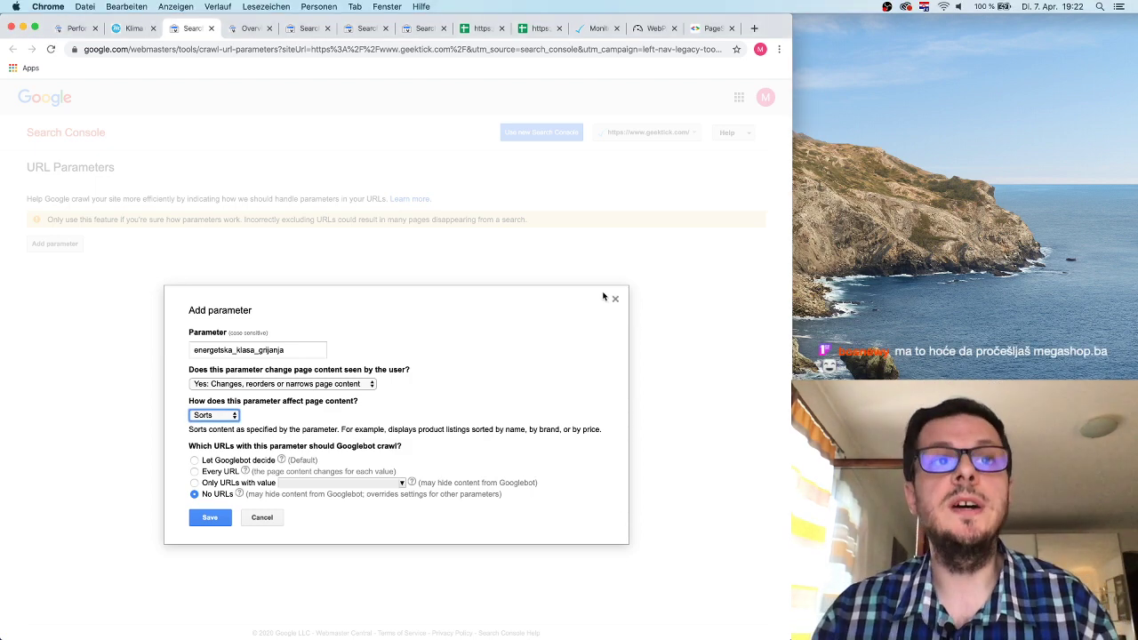
pyautogui.click(274, 513)
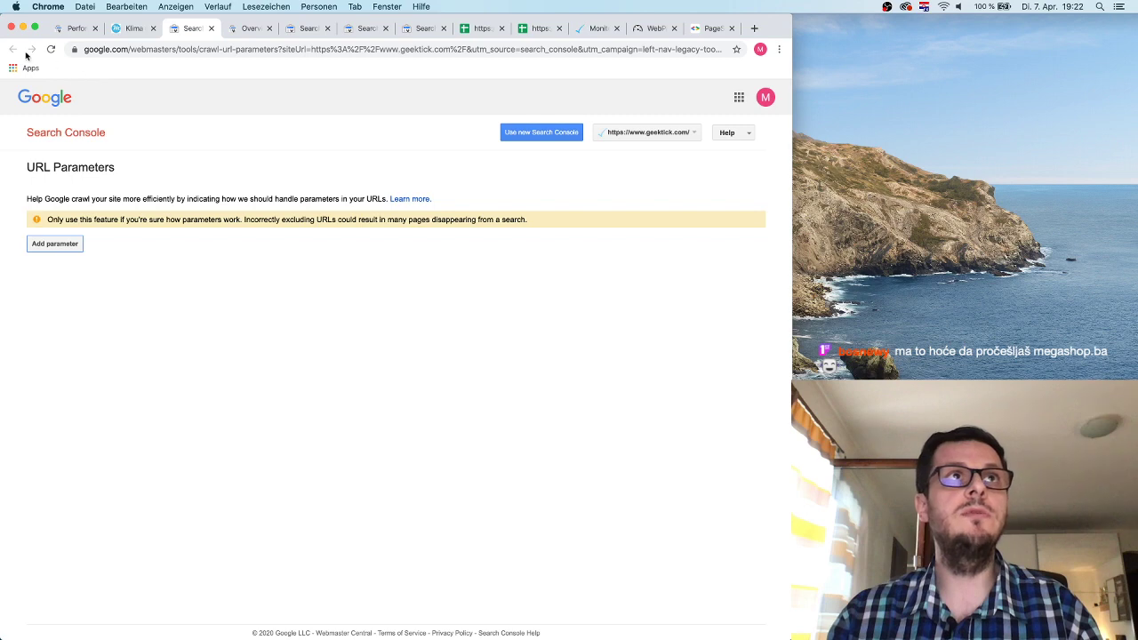
# From Search Console, go to Google Web Tools and view the desktop, then mobile, Ad Experience Report.
pyautogui.click(80, 28)
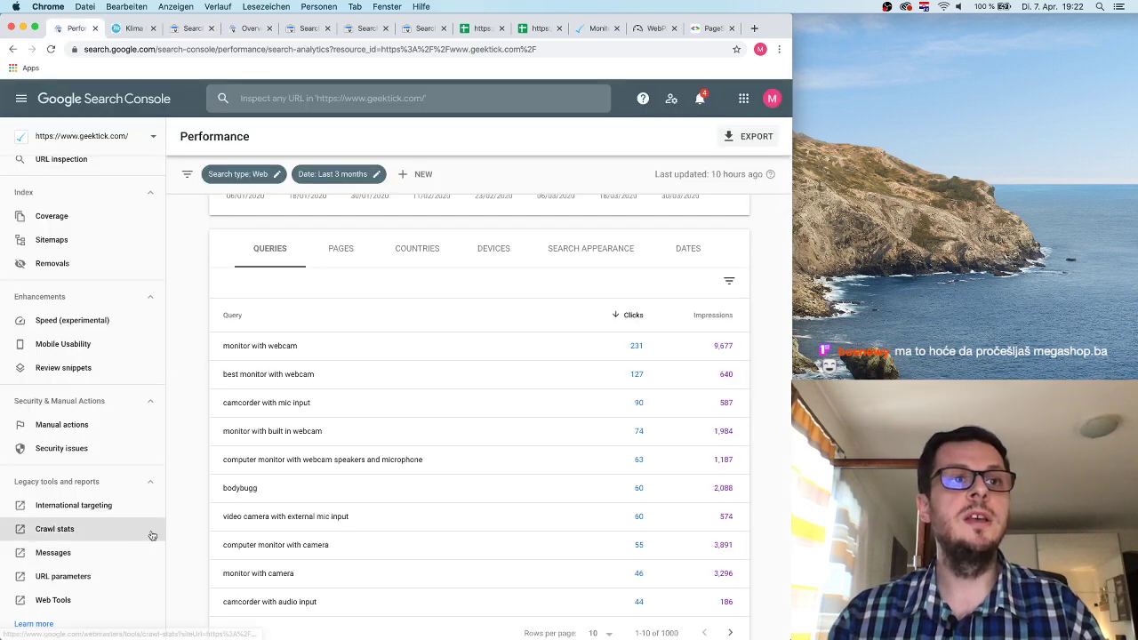
pyautogui.scroll(-3, 134, 542)
pyautogui.click(77, 457)
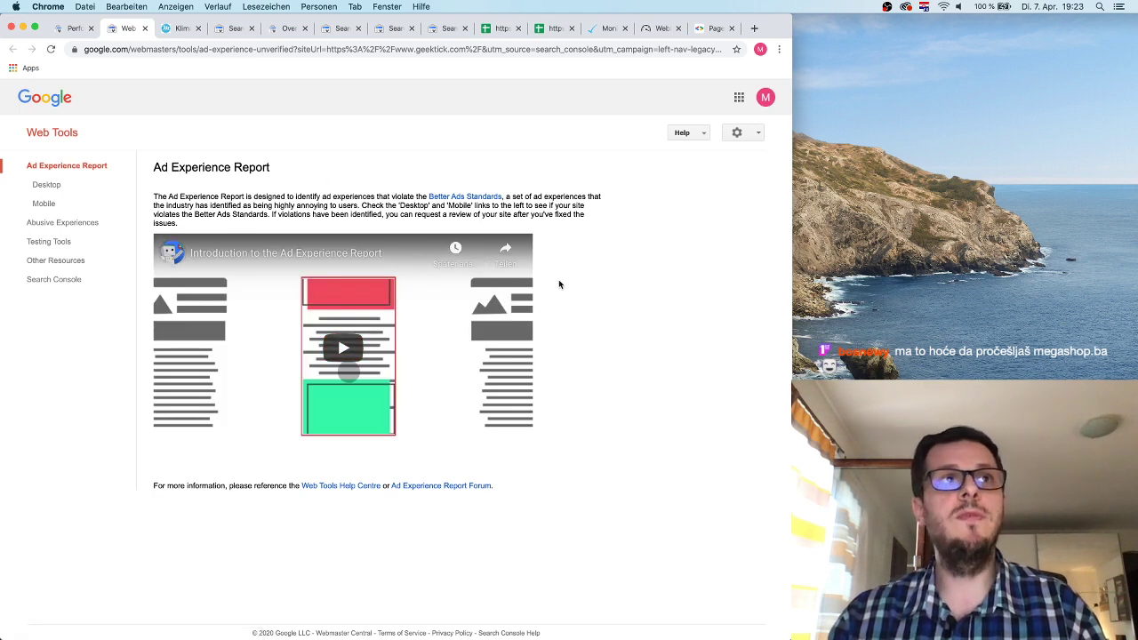
pyautogui.click(56, 186)
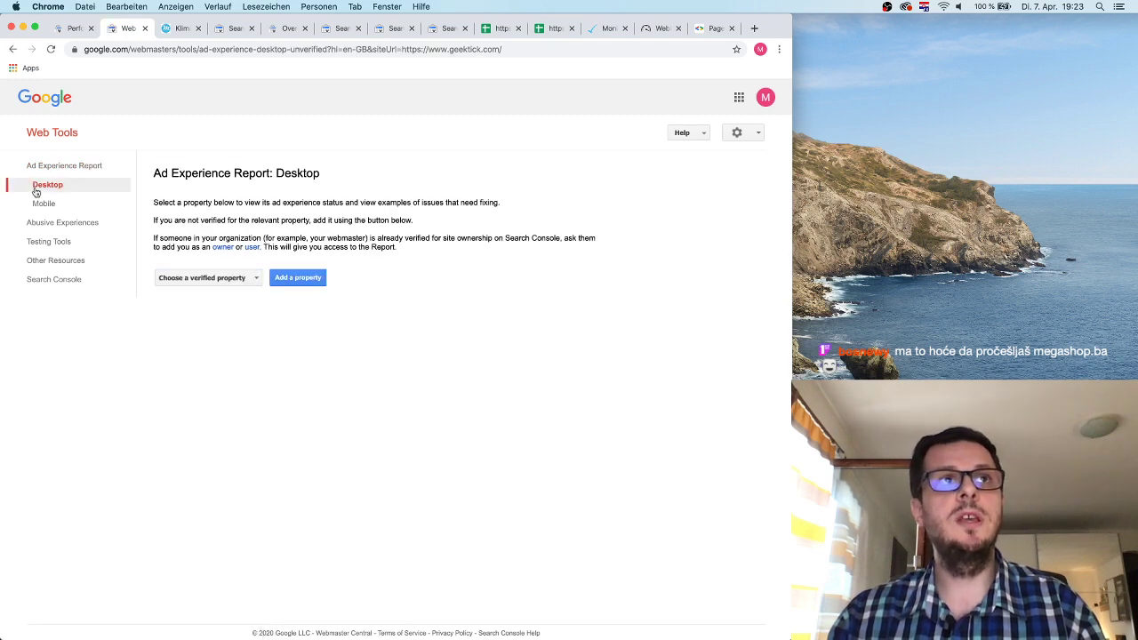
pyautogui.click(40, 204)
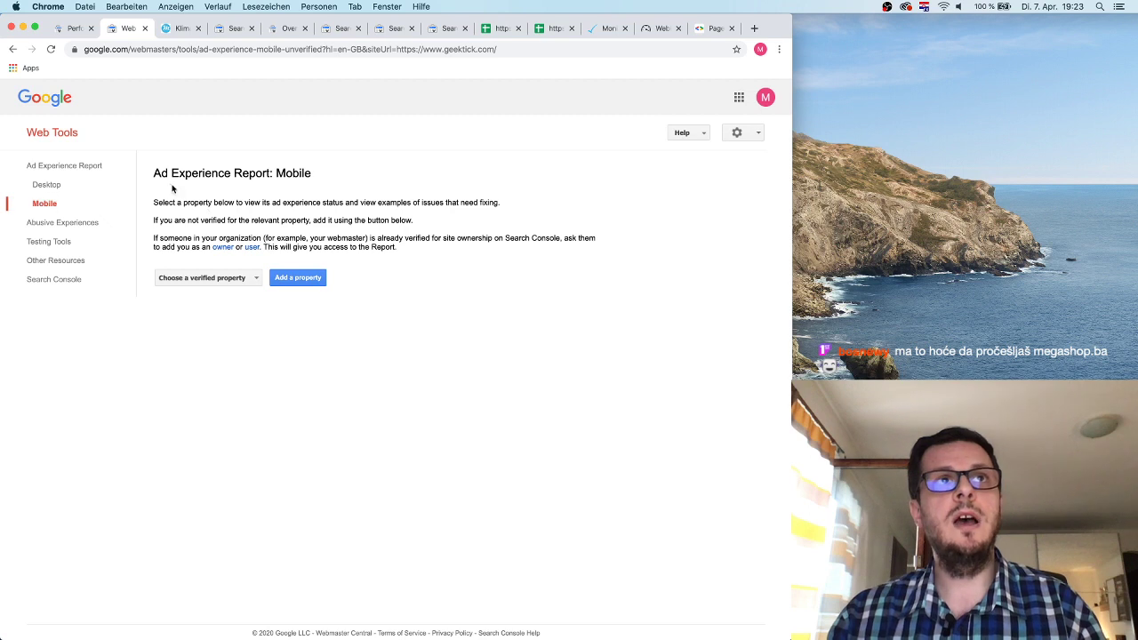
# Select geektick.com as the property to see its mobile status: Not Reviewed, ad filtering Off.
pyautogui.moveTo(156, 173); pyautogui.dragTo(417, 233)
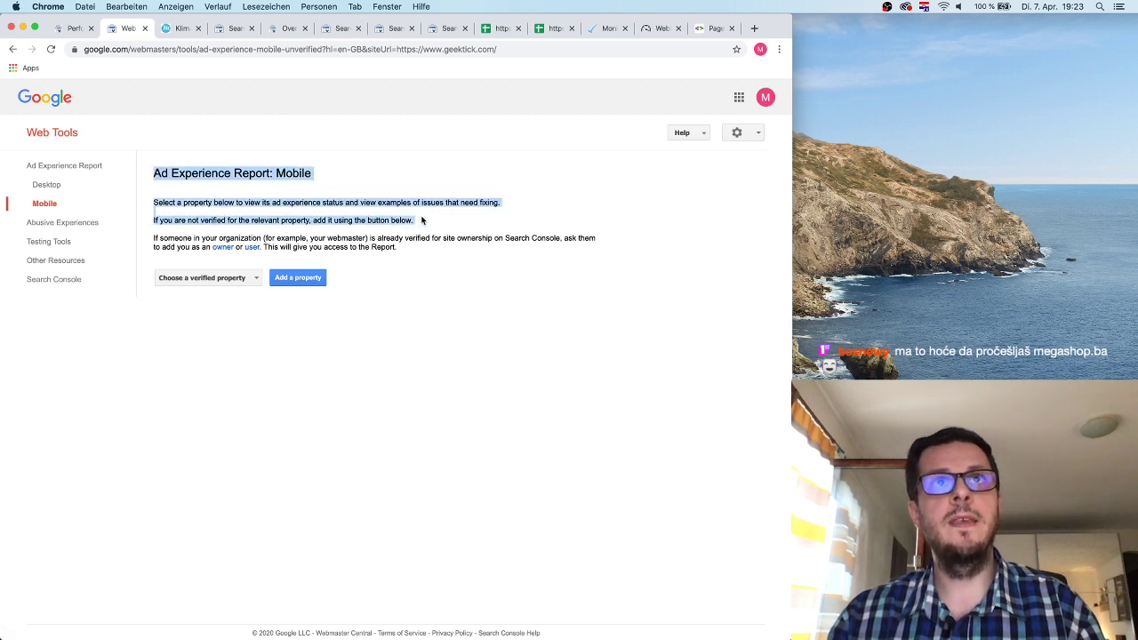
pyautogui.click(422, 219)
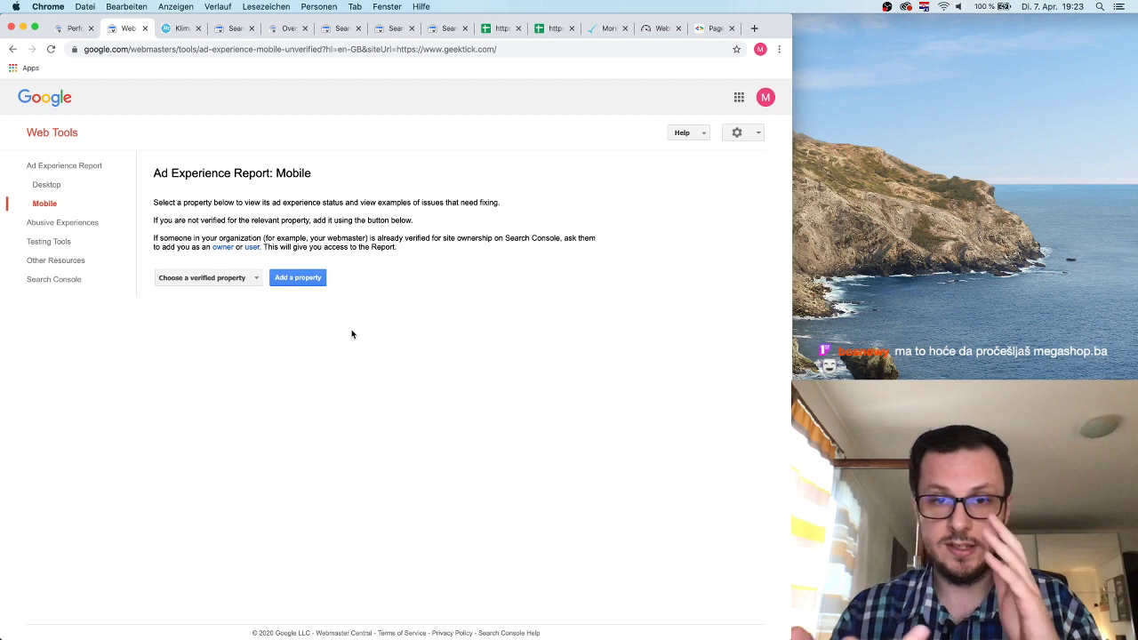
pyautogui.click(228, 279)
pyautogui.click(238, 310)
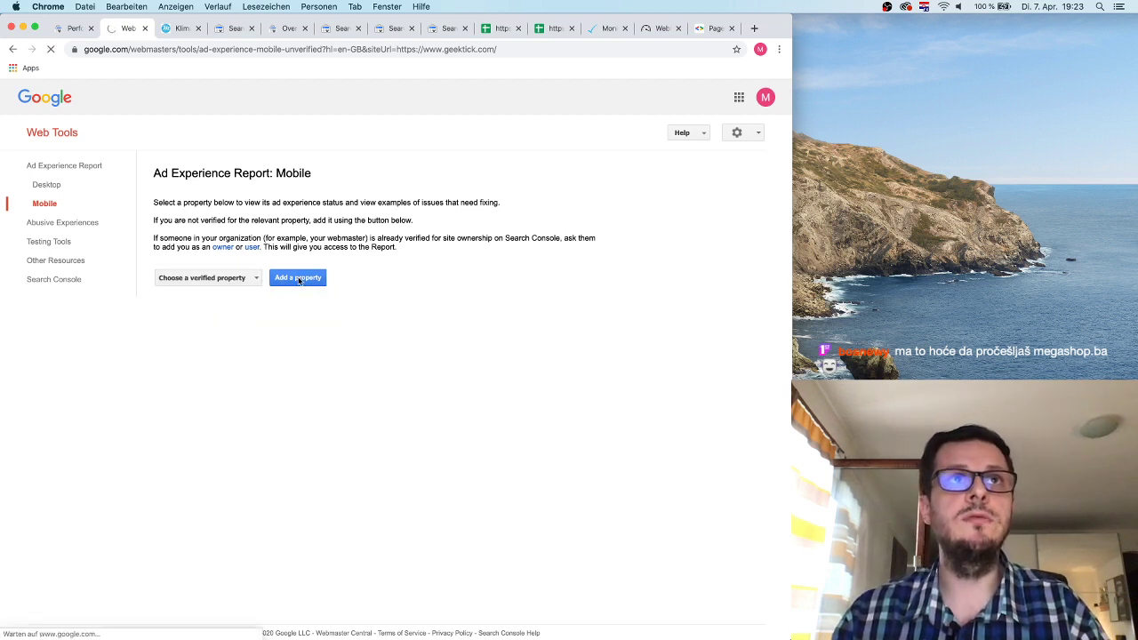
pyautogui.moveTo(236, 266); pyautogui.dragTo(208, 255)
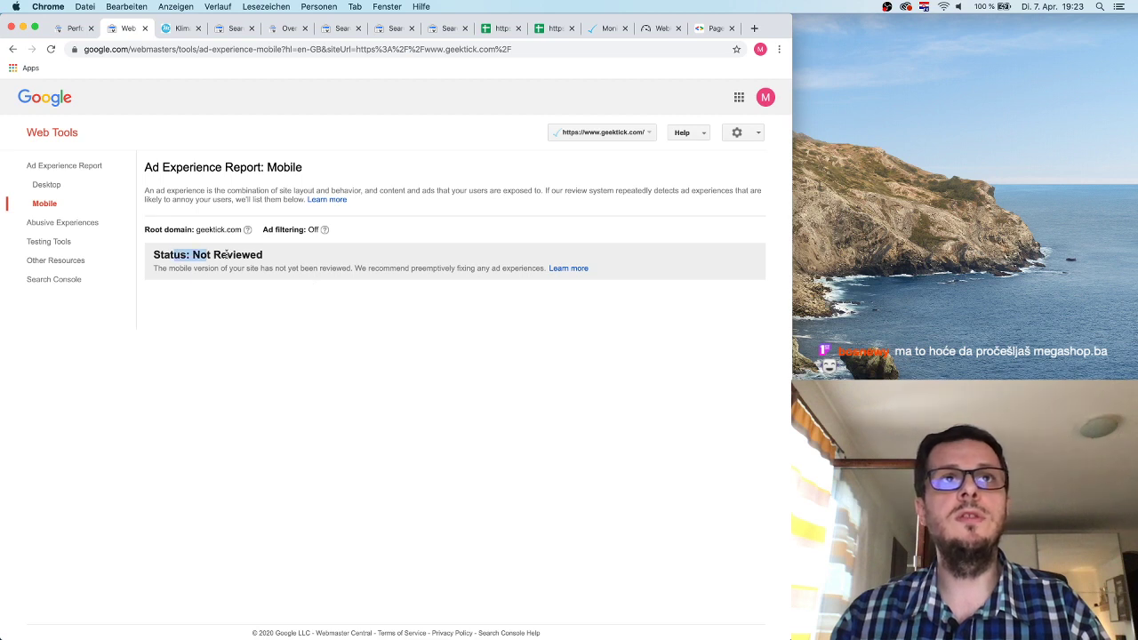
# Browse the Abusive Experience, Testing Tools and Other resources pages, then return to geektick.com's Search Console Overview.
pyautogui.click(338, 266)
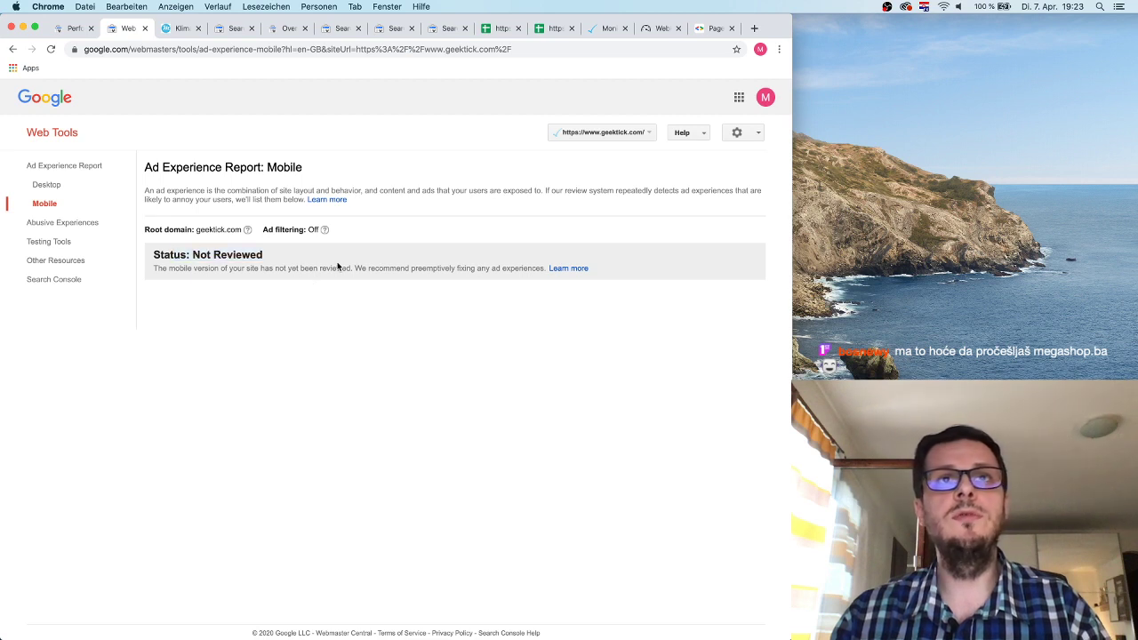
pyautogui.click(89, 225)
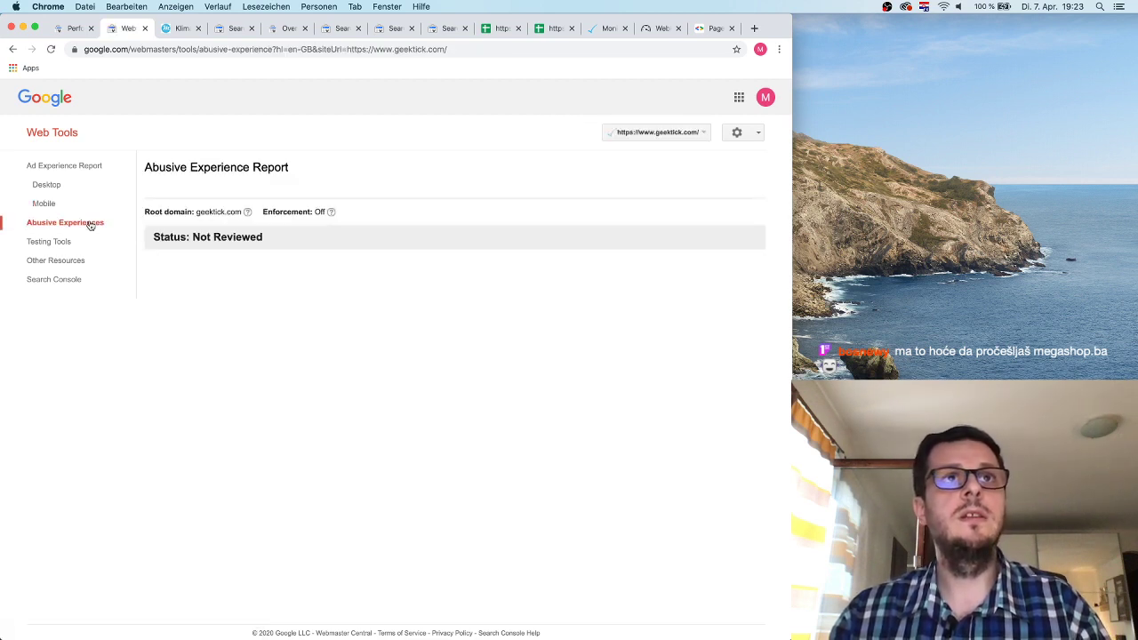
pyautogui.click(67, 240)
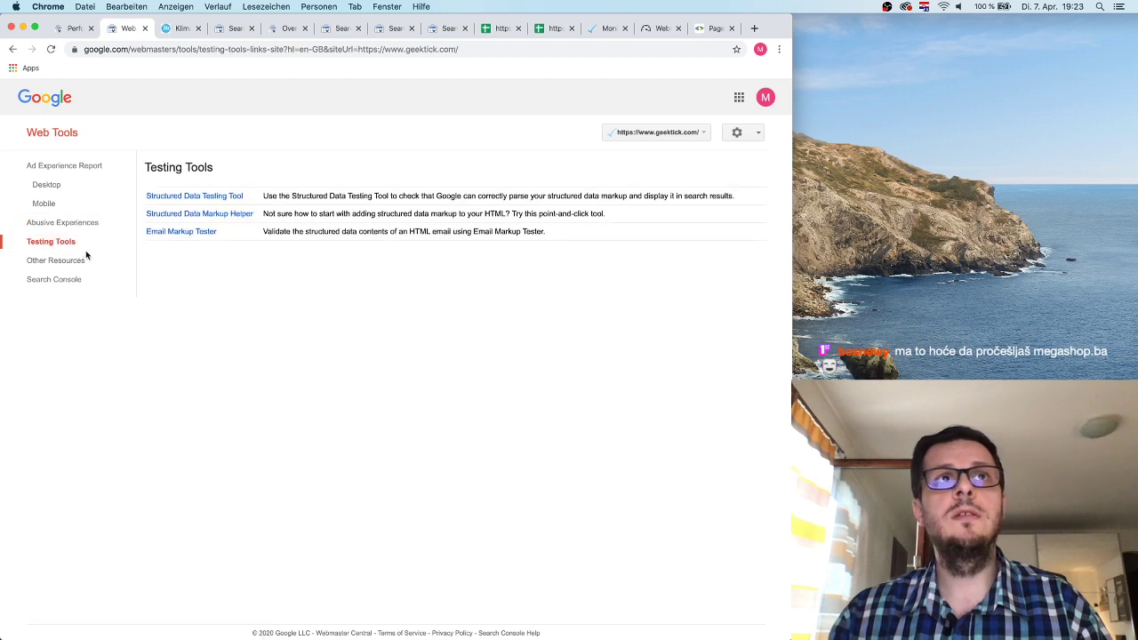
pyautogui.click(235, 199)
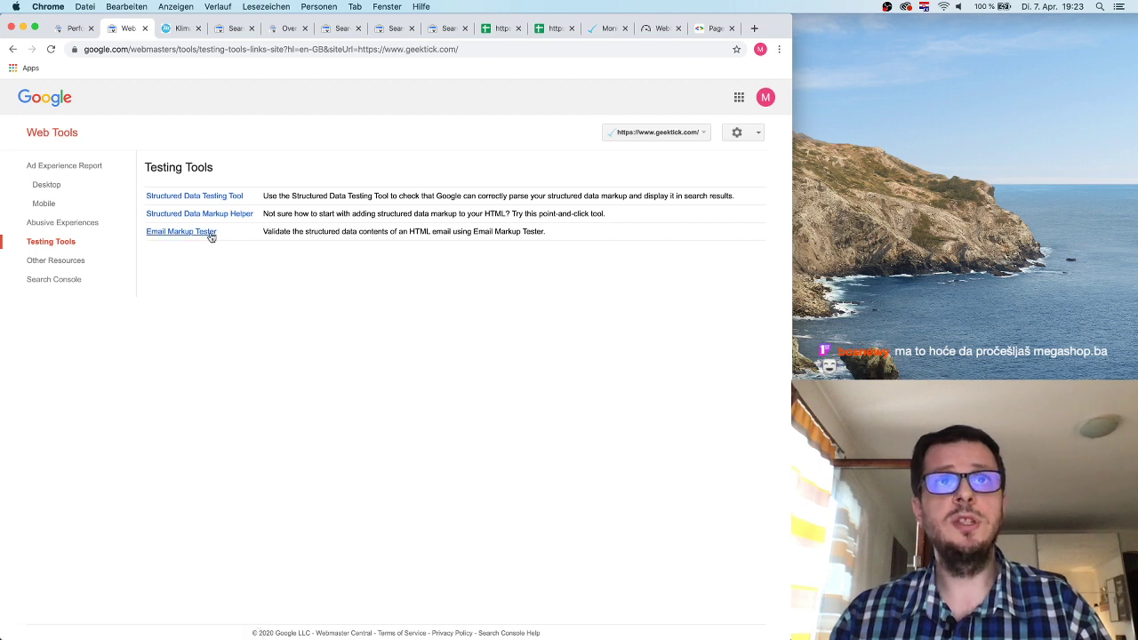
pyautogui.click(78, 261)
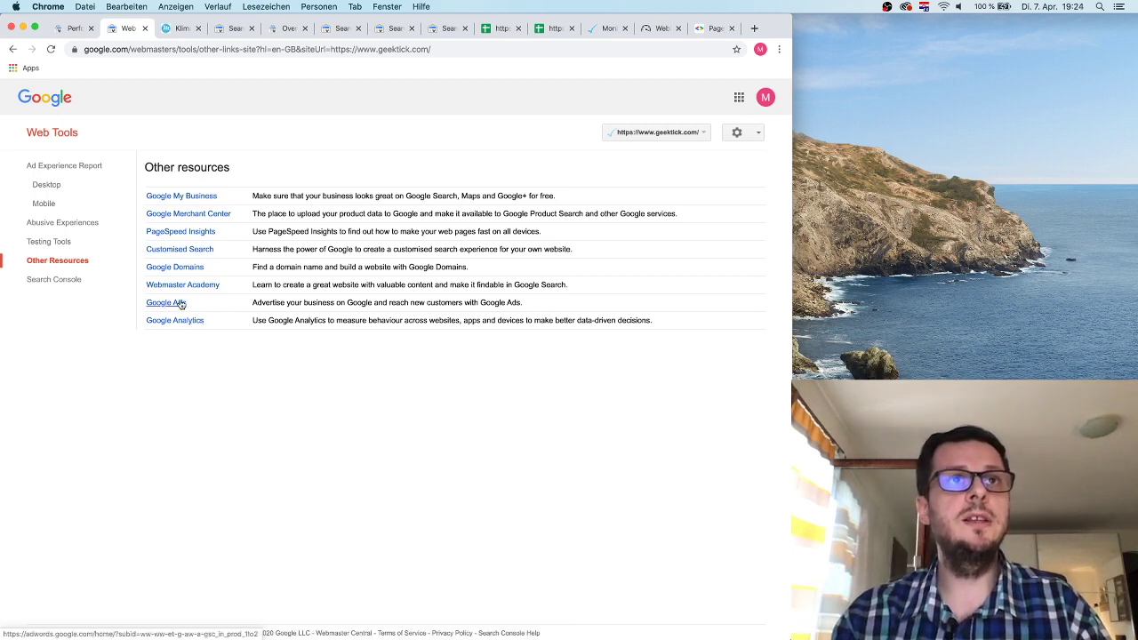
pyautogui.click(56, 280)
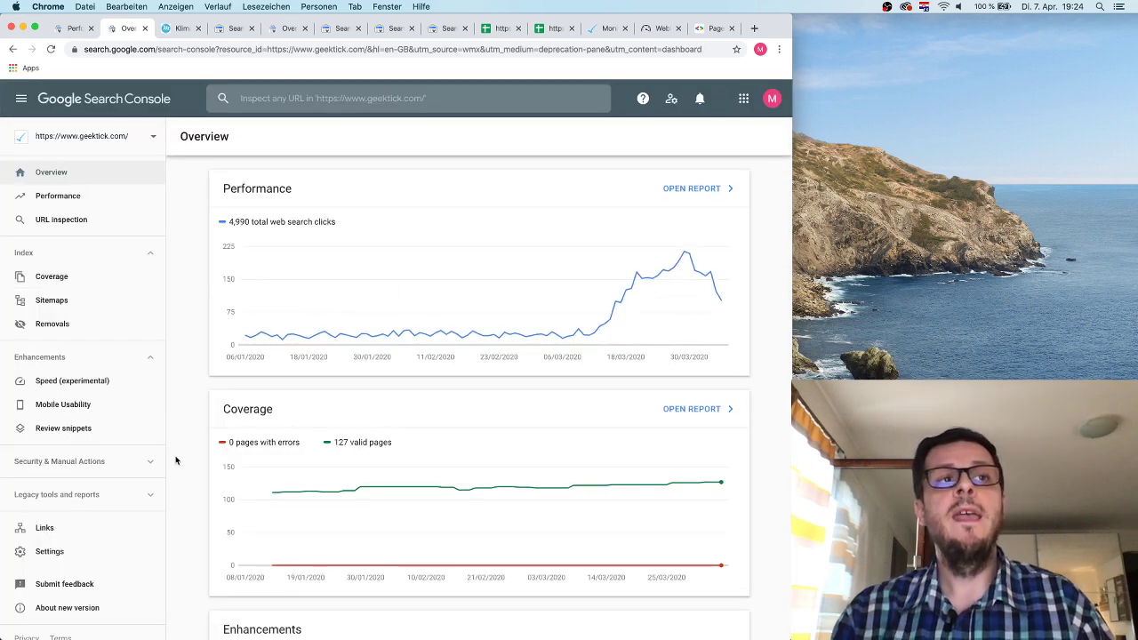
# Open Links under Legacy tools and reports, dismiss its tip, and review the 3,161 internal links total.
pyautogui.scroll(-1, 99, 448)
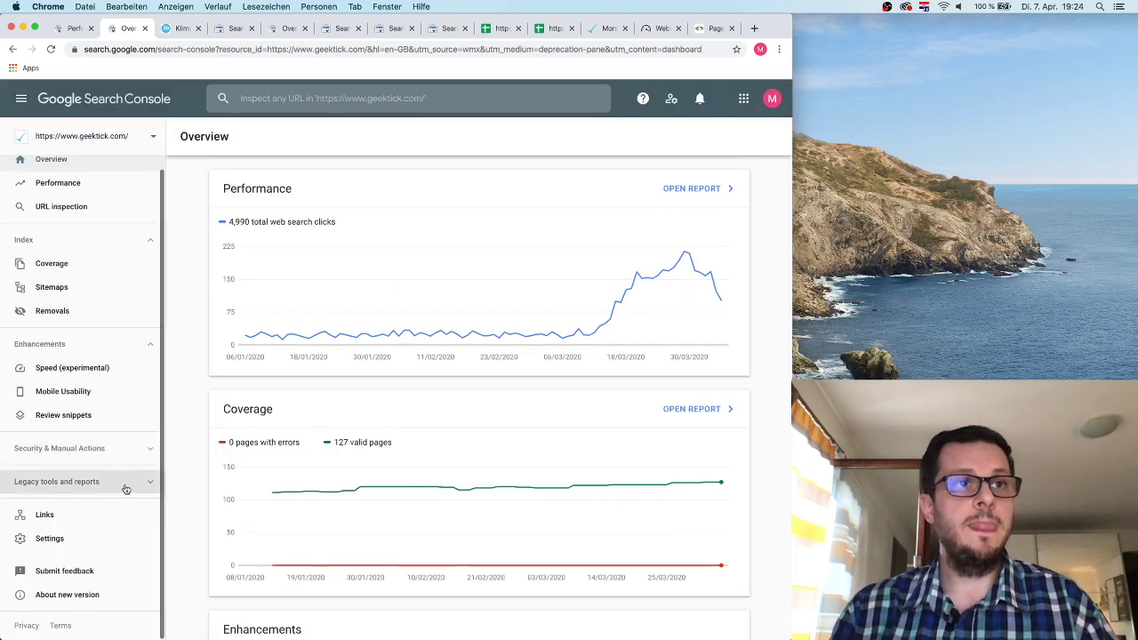
pyautogui.click(120, 482)
pyautogui.scroll(-4, 106, 514)
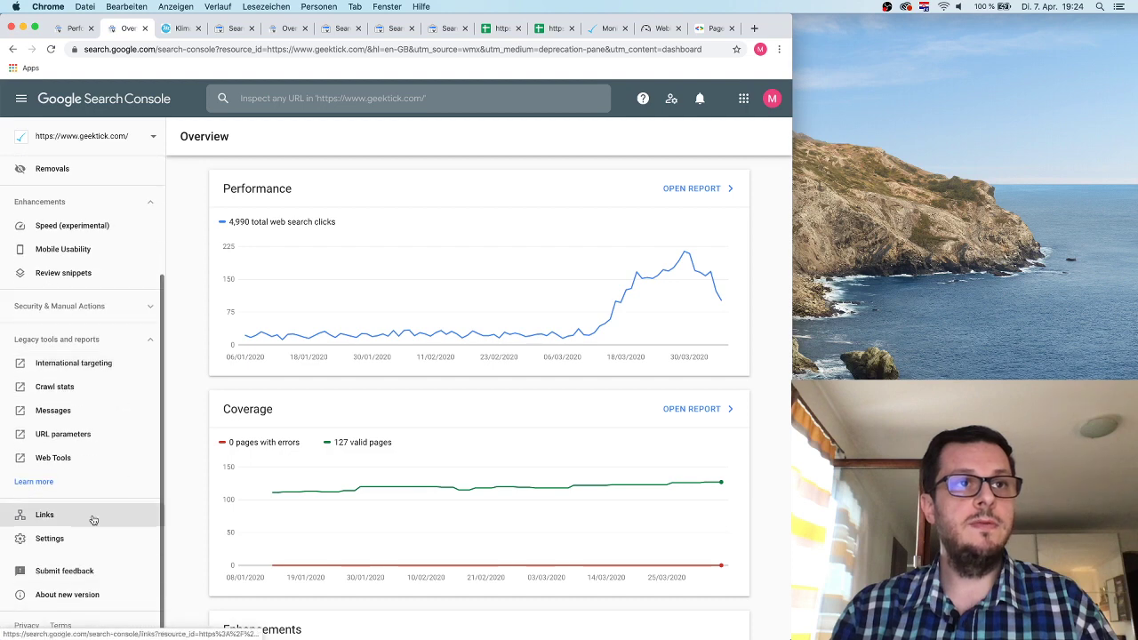
pyautogui.click(44, 515)
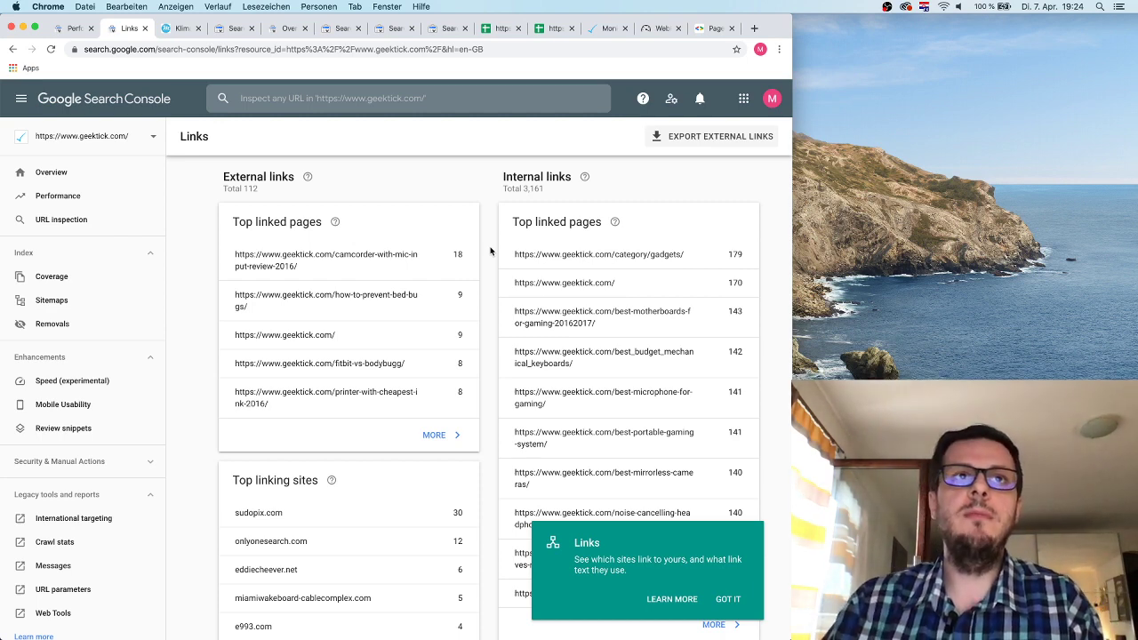
pyautogui.click(725, 601)
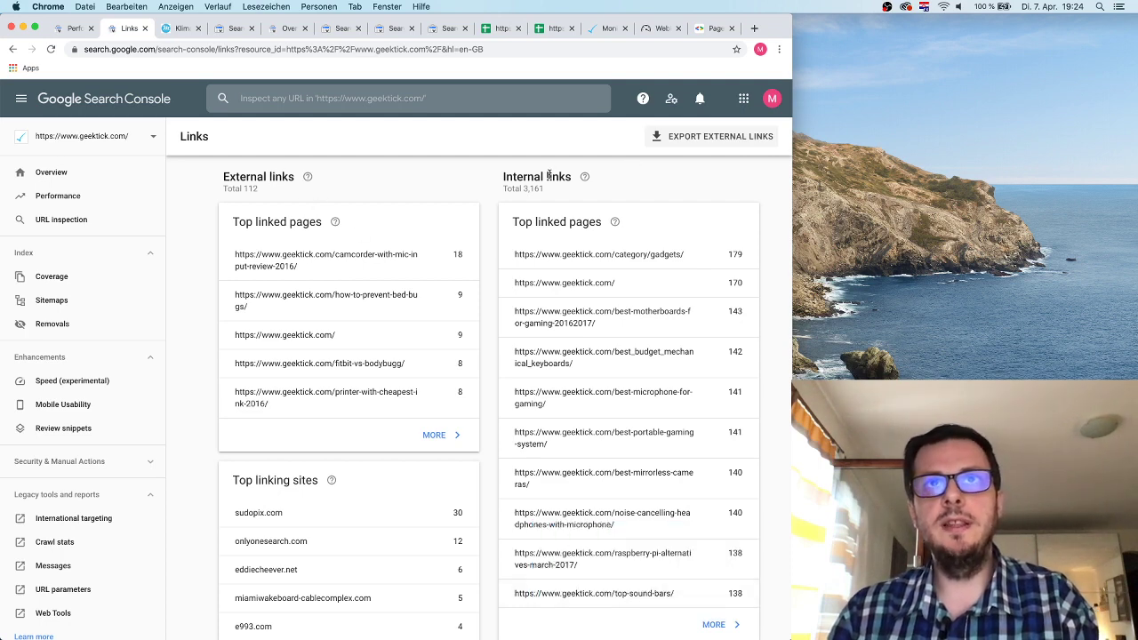
pyautogui.moveTo(505, 175); pyautogui.dragTo(551, 214)
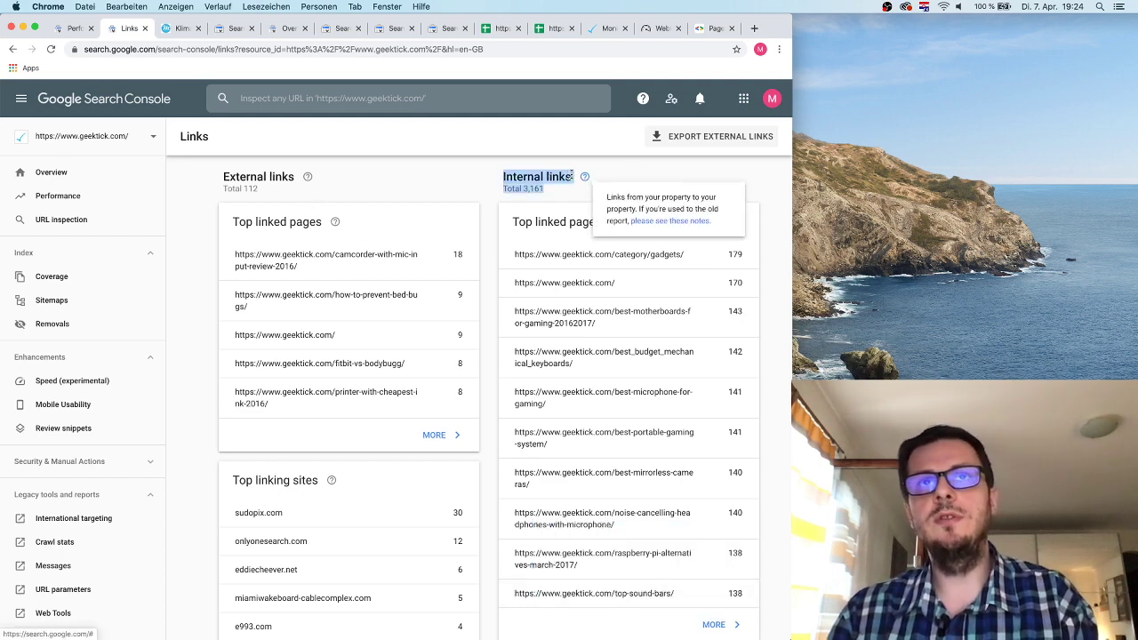
pyautogui.click(764, 246)
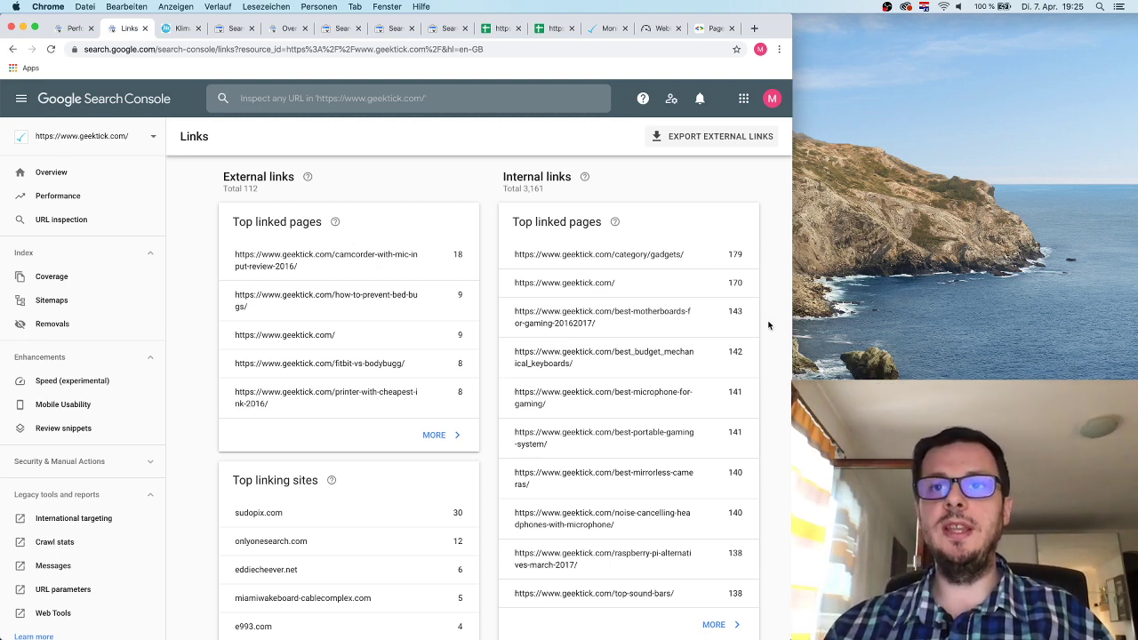
pyautogui.scroll(-3, 769, 325)
pyautogui.scroll(3, 769, 325)
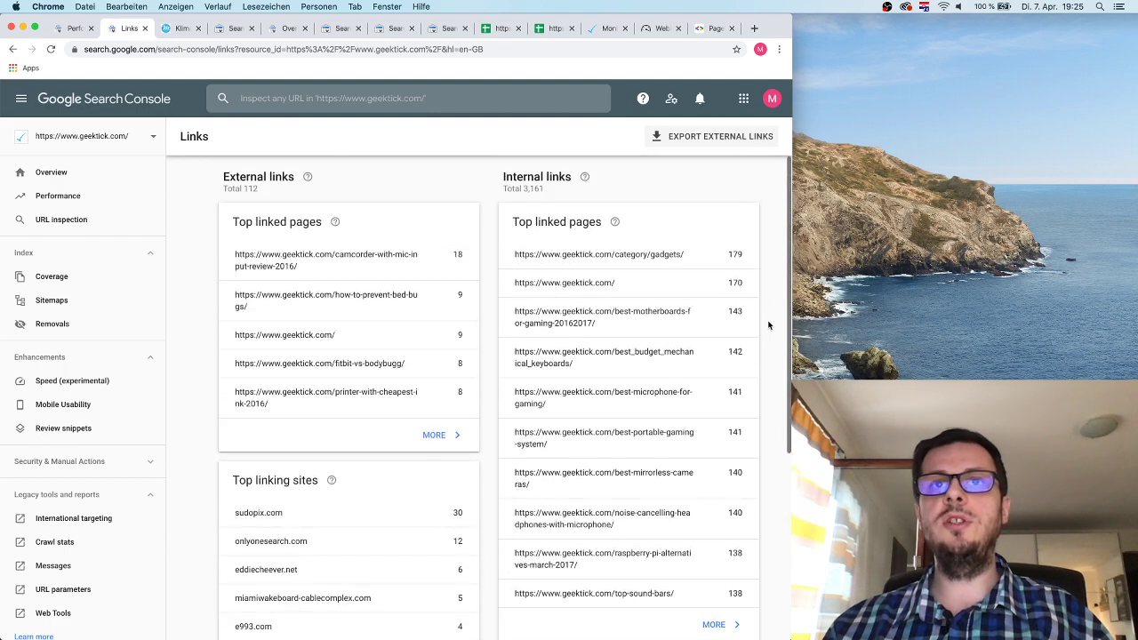
pyautogui.scroll(-4, 769, 325)
# Show all 48 internally linked pages, led by category/gadgets, paging forward and back through the list.
pyautogui.click(731, 391)
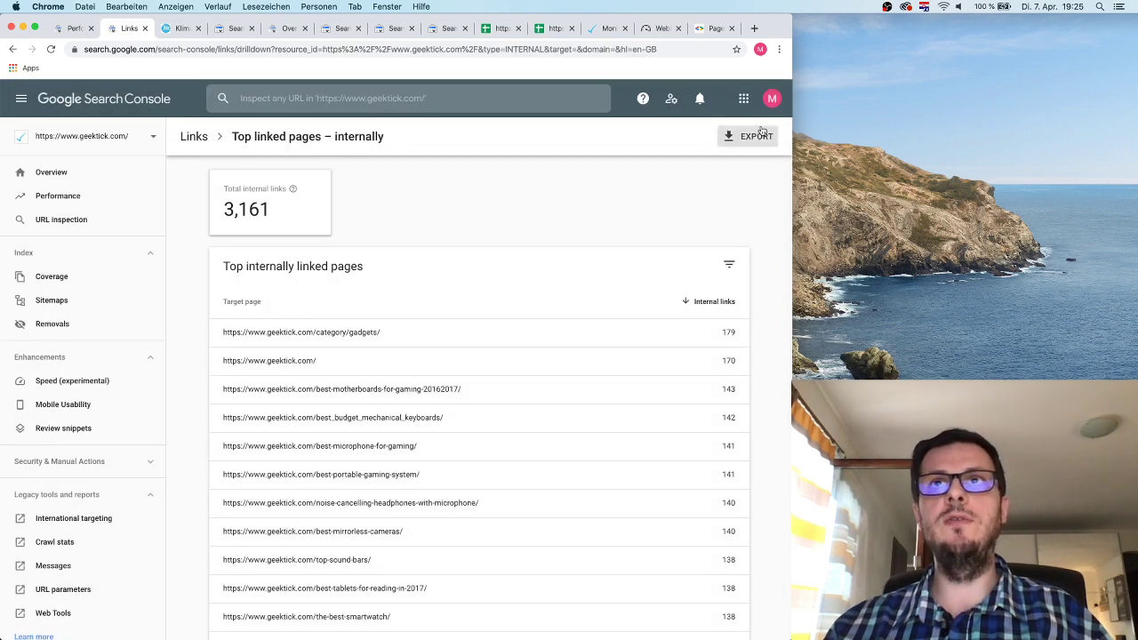
pyautogui.scroll(-10, 562, 320)
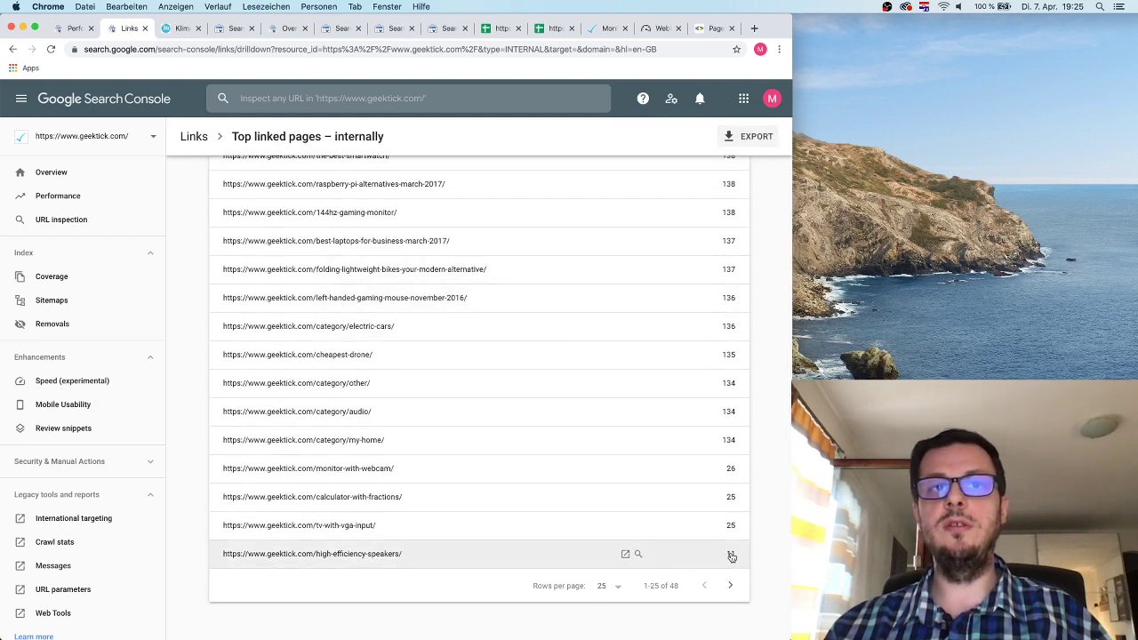
pyautogui.click(731, 587)
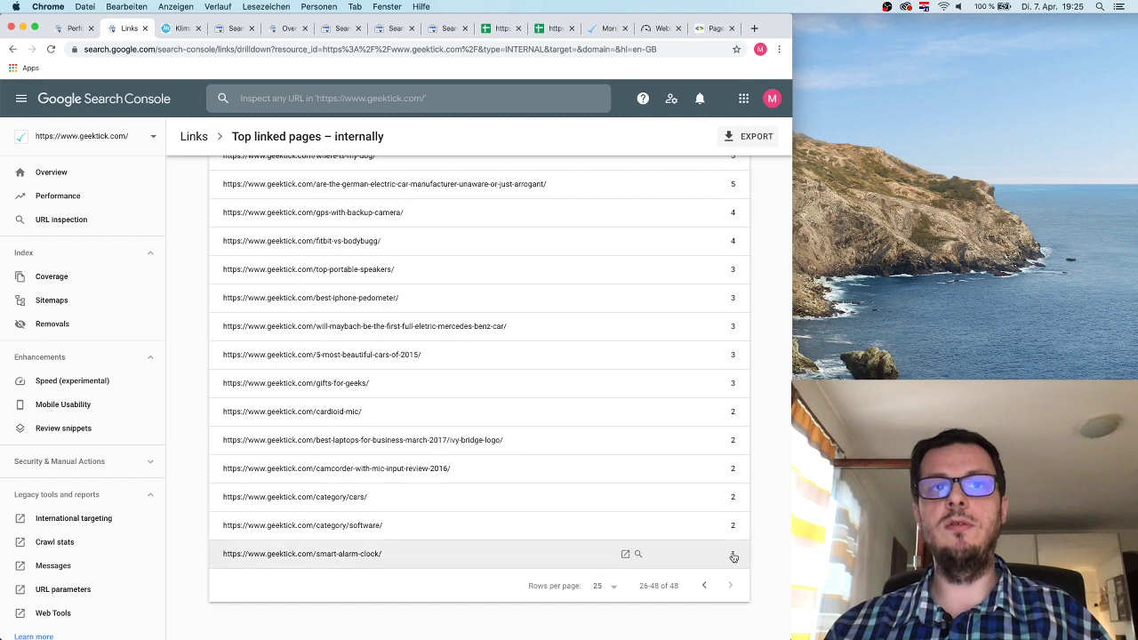
pyautogui.click(704, 587)
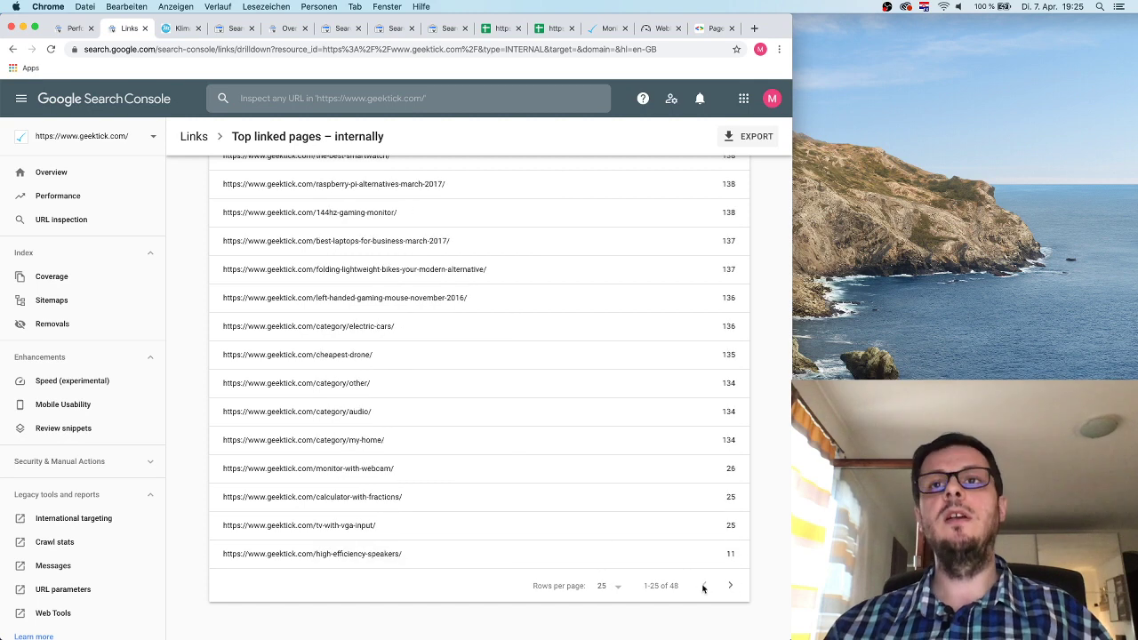
pyautogui.scroll(10, 632, 361)
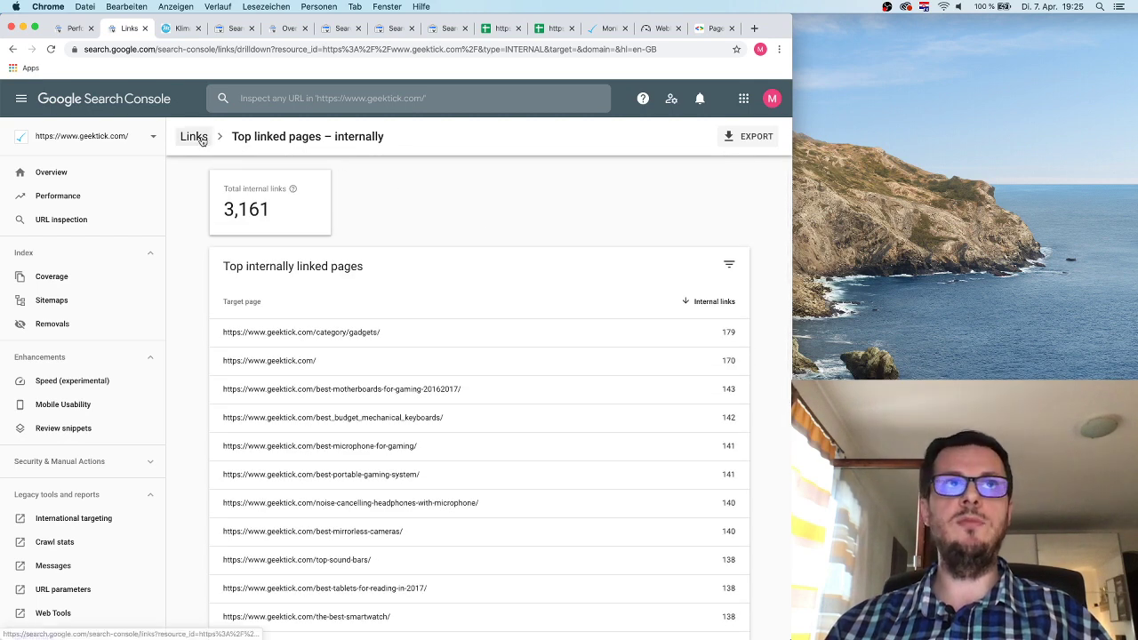
# Return to the Links overview, look over the External links figures, then open a new Chrome tab.
pyautogui.click(193, 136)
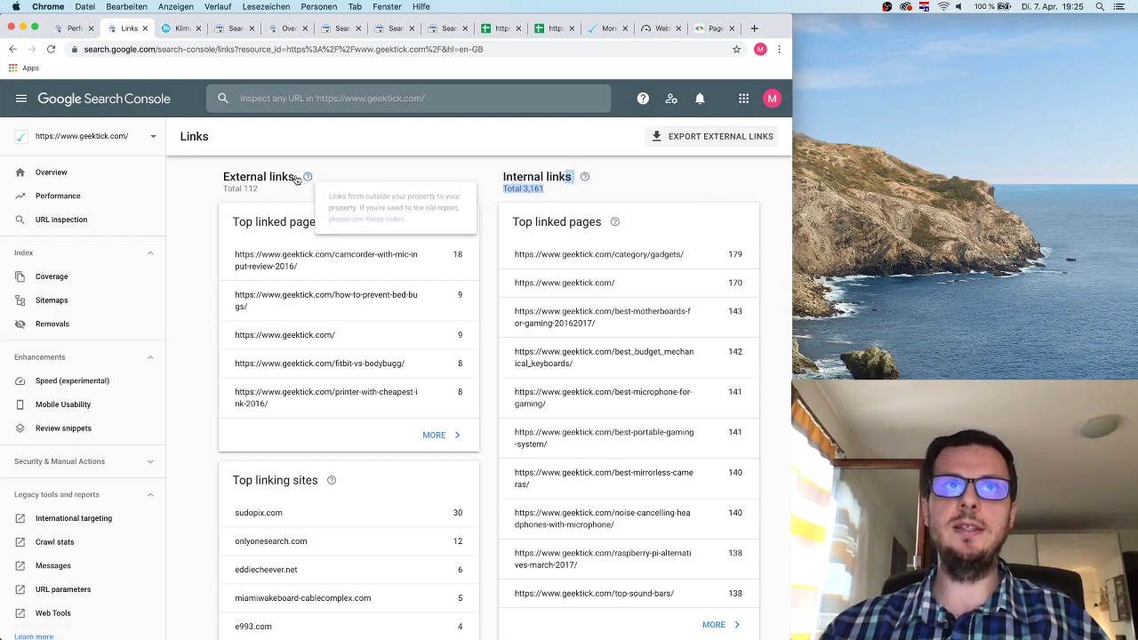
pyautogui.moveTo(301, 177); pyautogui.dragTo(223, 177)
pyautogui.click(446, 169)
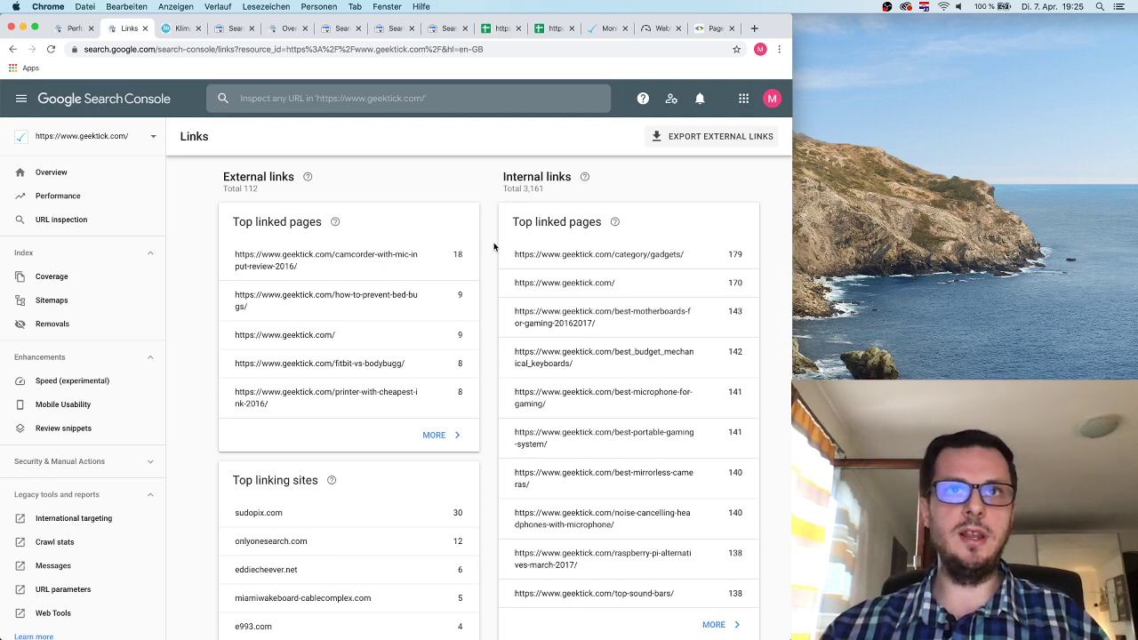
pyautogui.scroll(-1, 384, 262)
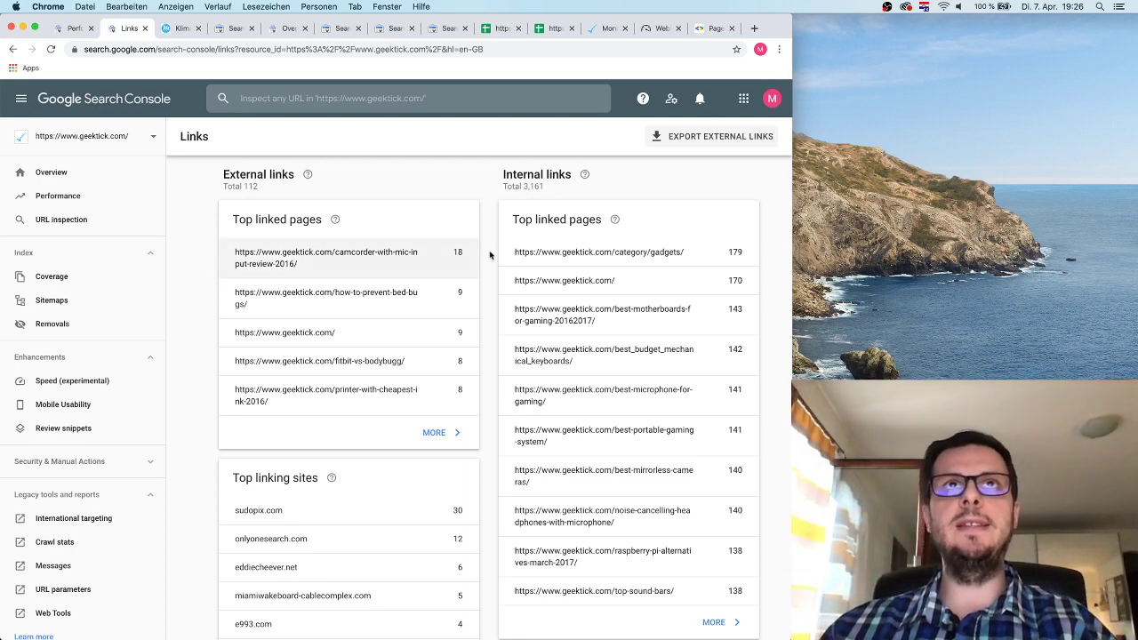
pyautogui.click(755, 30)
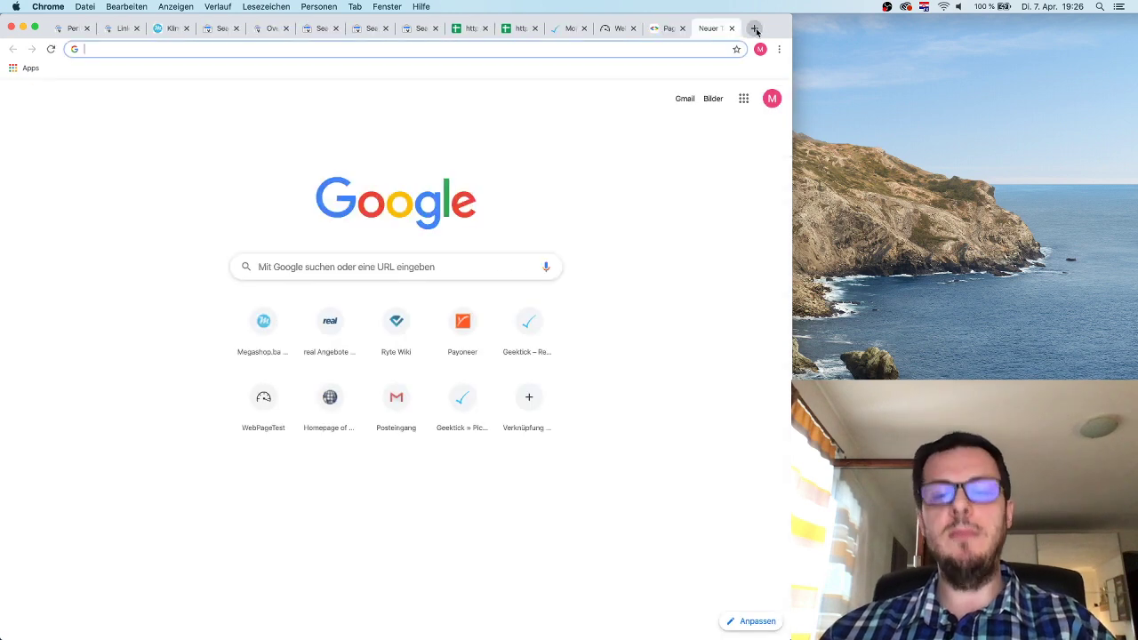
# Search Google for 'gephi links' and open the gephi.org result.
pyautogui.write('gephi')
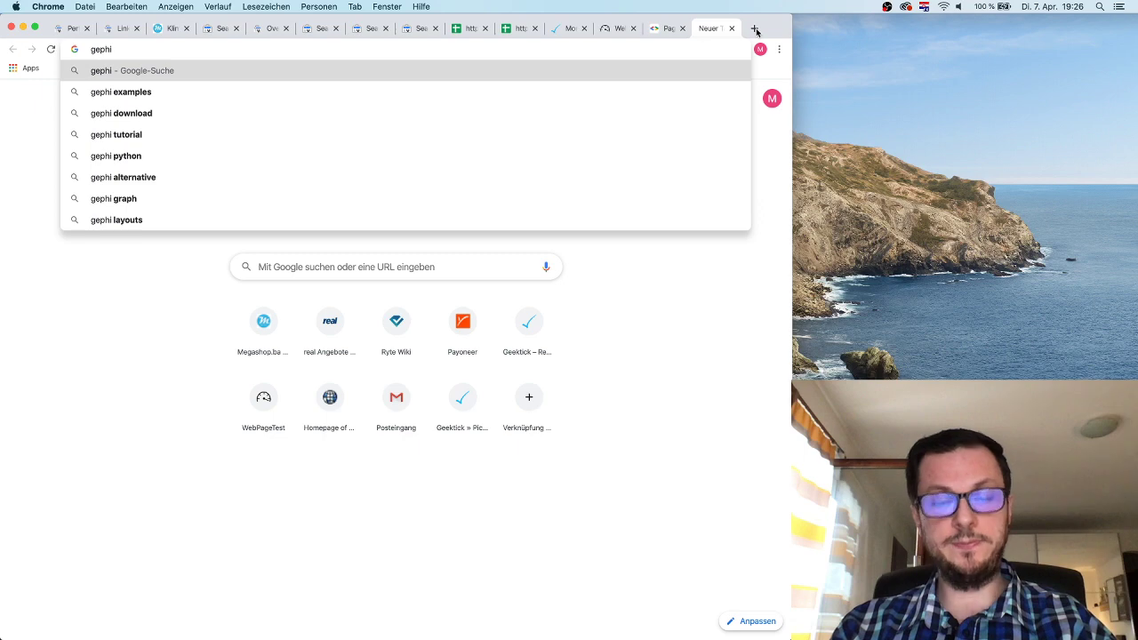
pyautogui.write(' links')
pyautogui.press('Return')
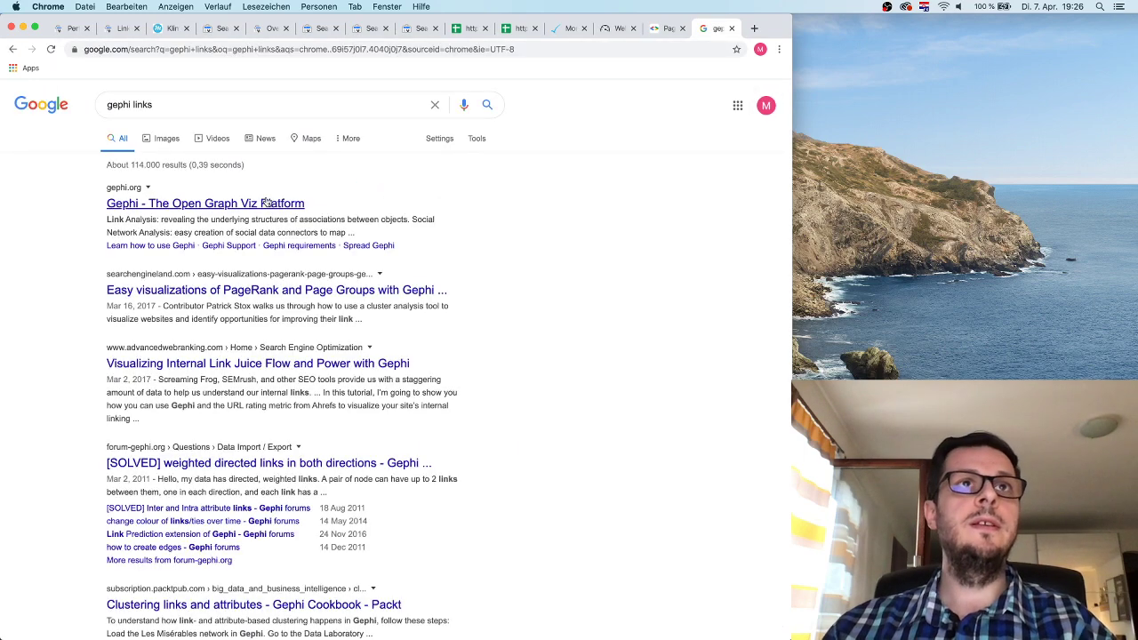
pyautogui.click(264, 202)
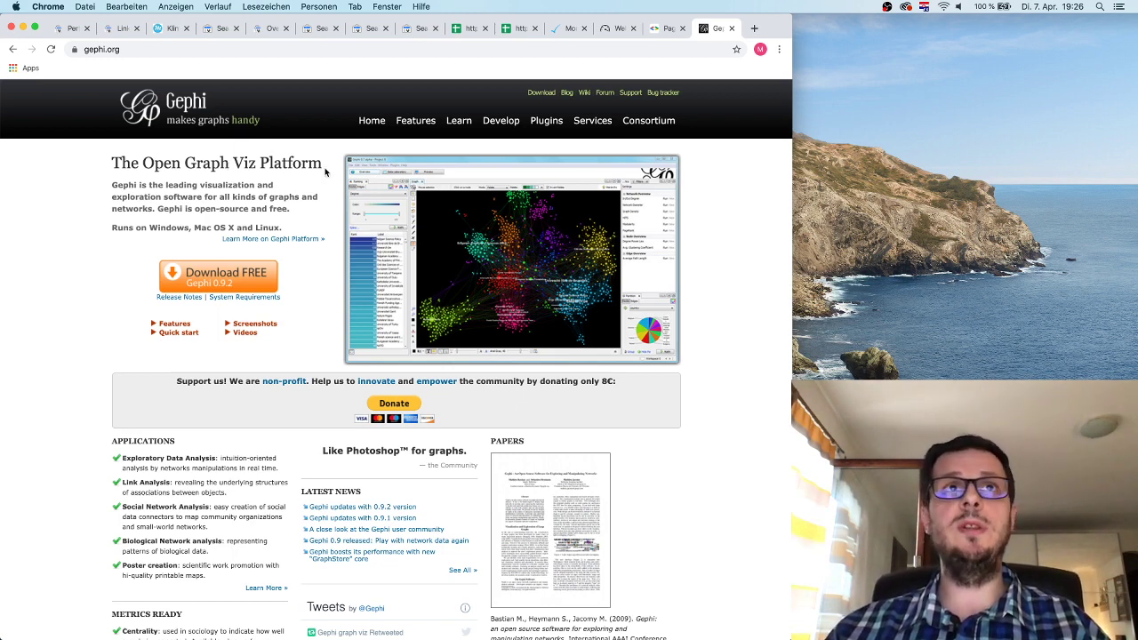
# Note the Gephi title 'The Open Graph Viz Platform', then switch back to the geektick.com Links report tab.
pyautogui.moveTo(321, 168); pyautogui.dragTo(112, 165)
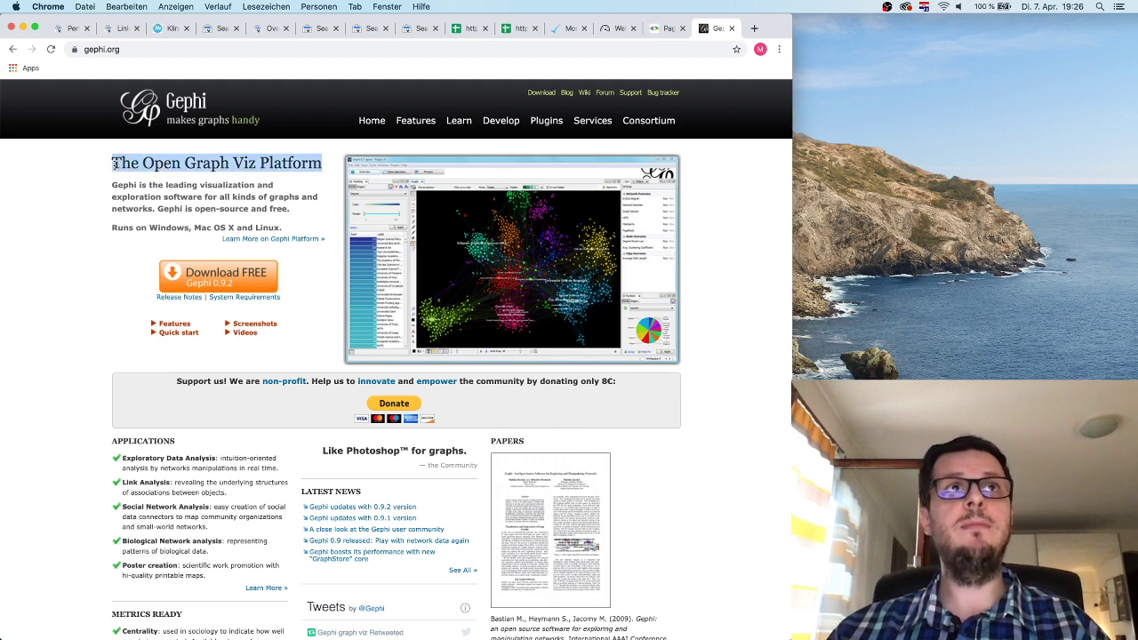
pyautogui.click(231, 169)
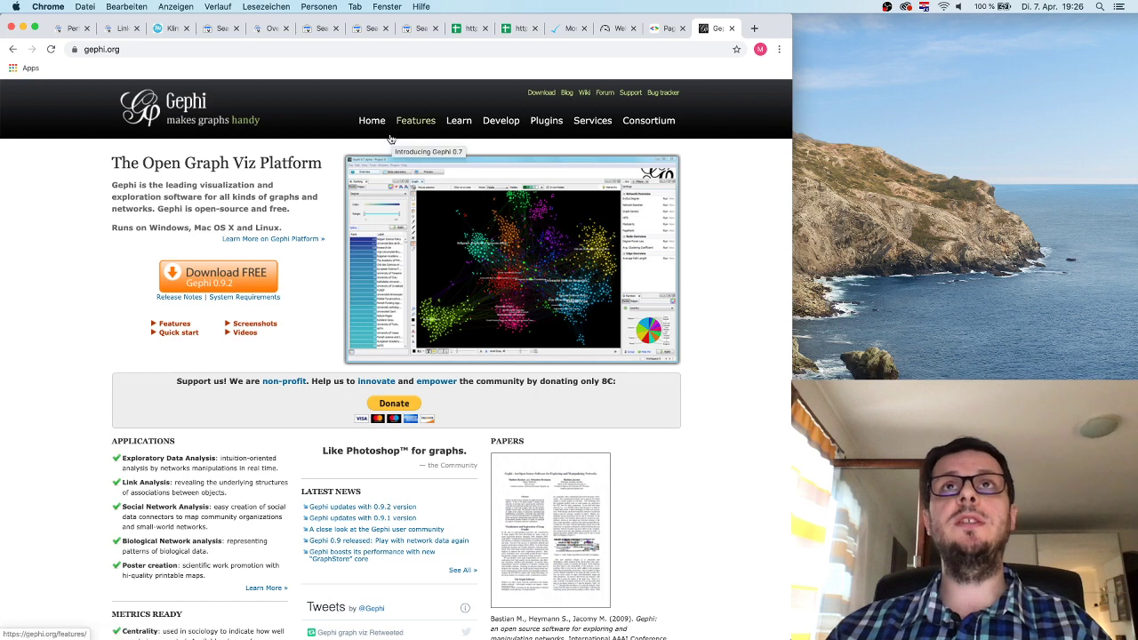
pyautogui.click(75, 28)
pyautogui.click(111, 29)
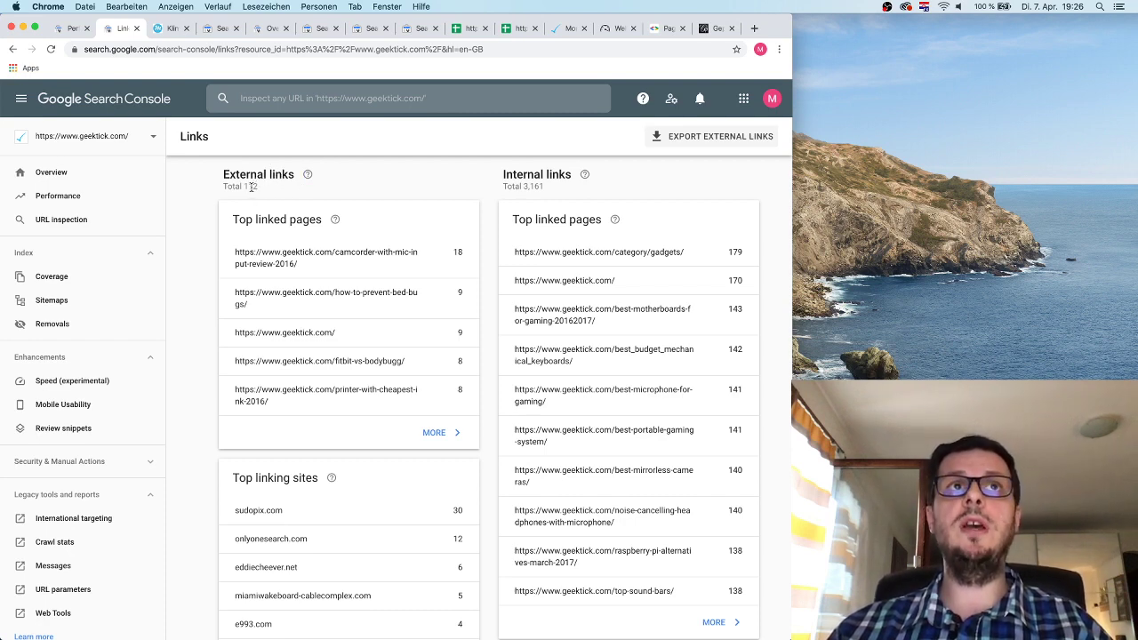
pyautogui.moveTo(245, 186); pyautogui.dragTo(255, 186)
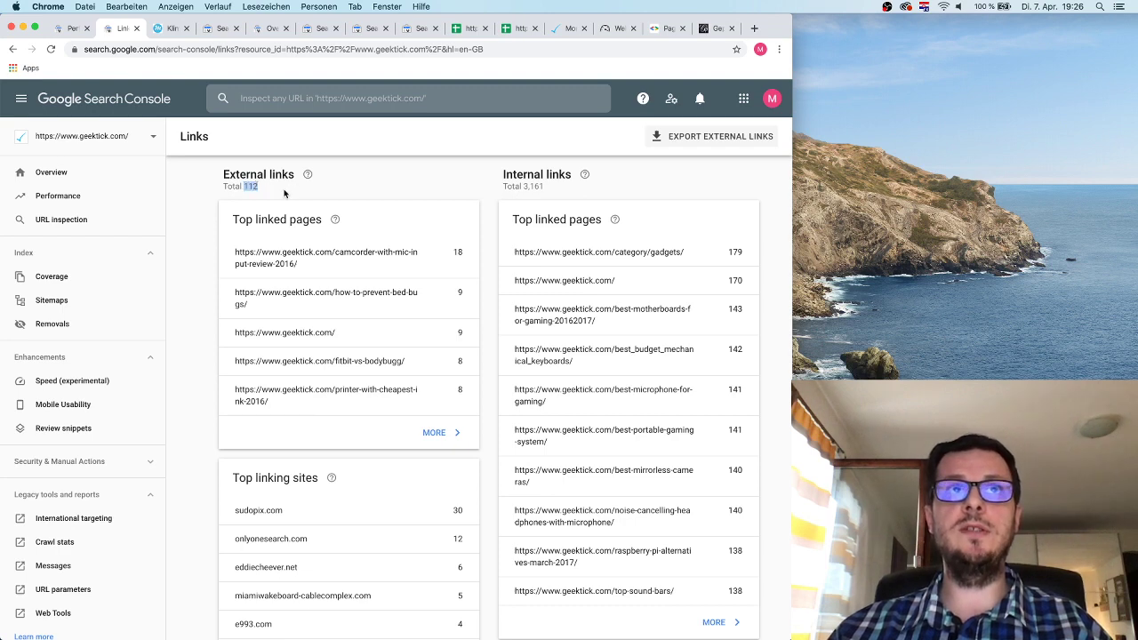
pyautogui.click(285, 193)
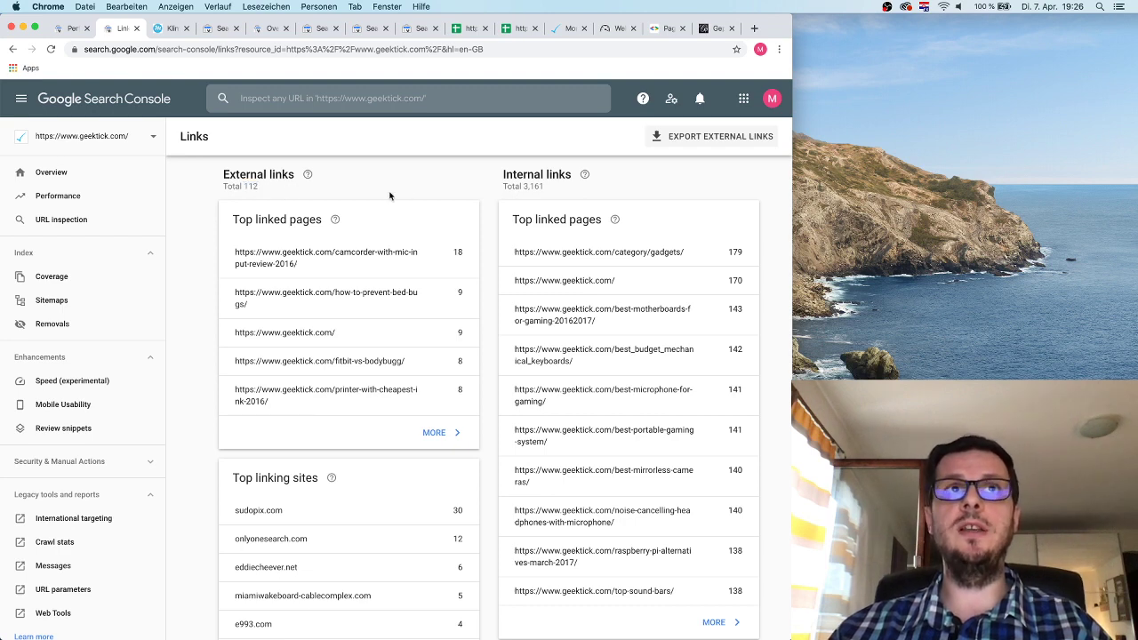
pyautogui.moveTo(549, 191); pyautogui.dragTo(516, 179)
pyautogui.click(528, 184)
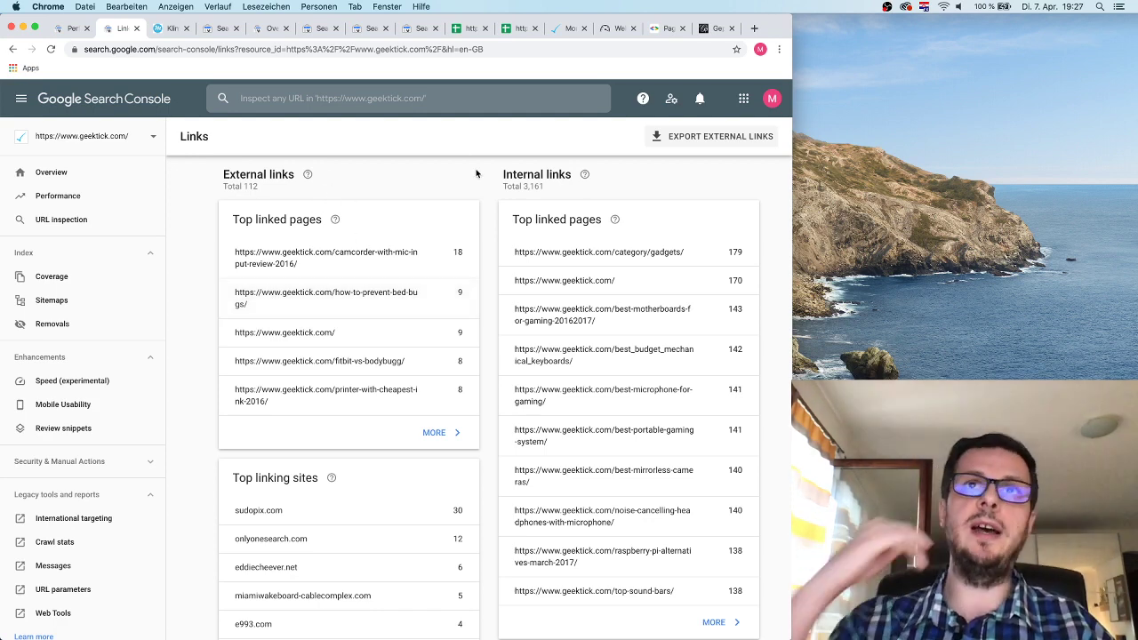
pyautogui.click(706, 34)
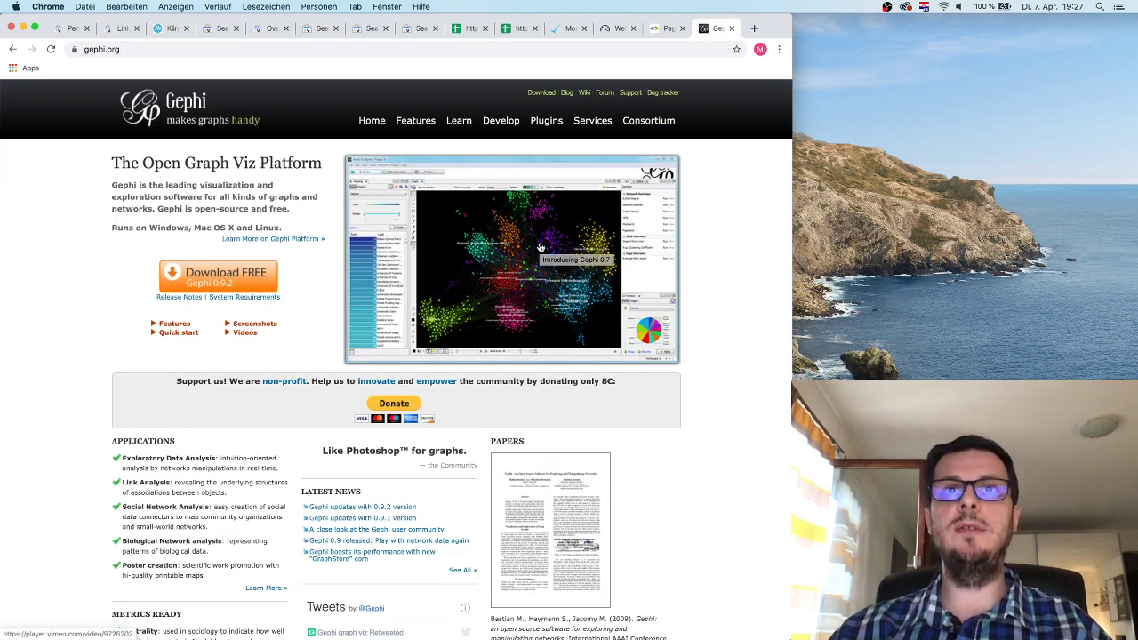
pyautogui.scroll(-1, 533, 245)
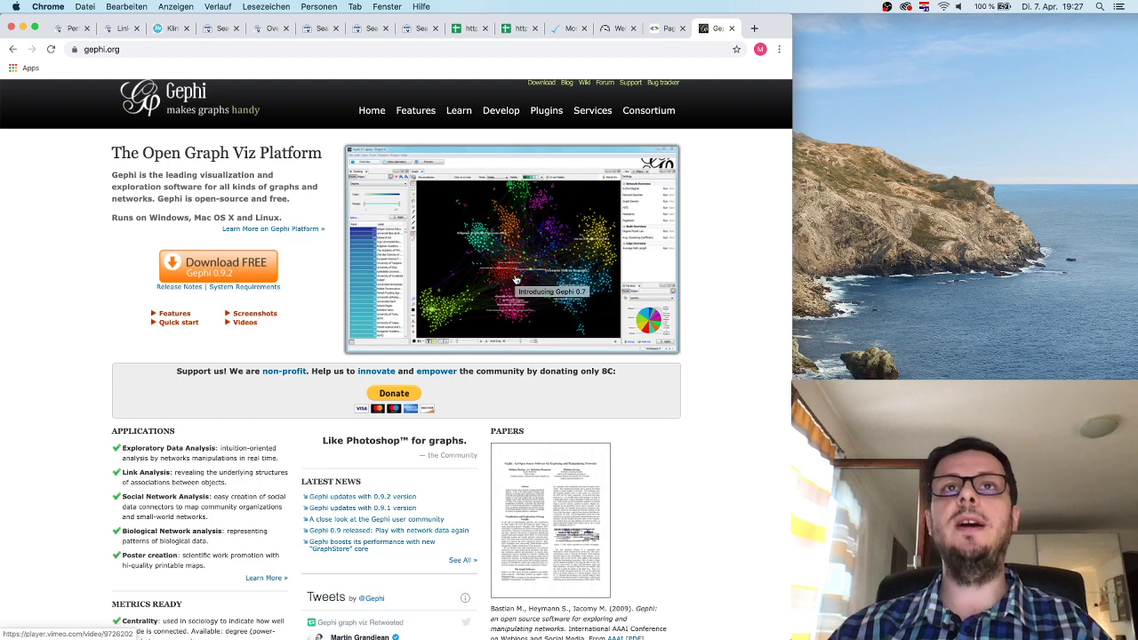
pyautogui.scroll(1, 553, 191)
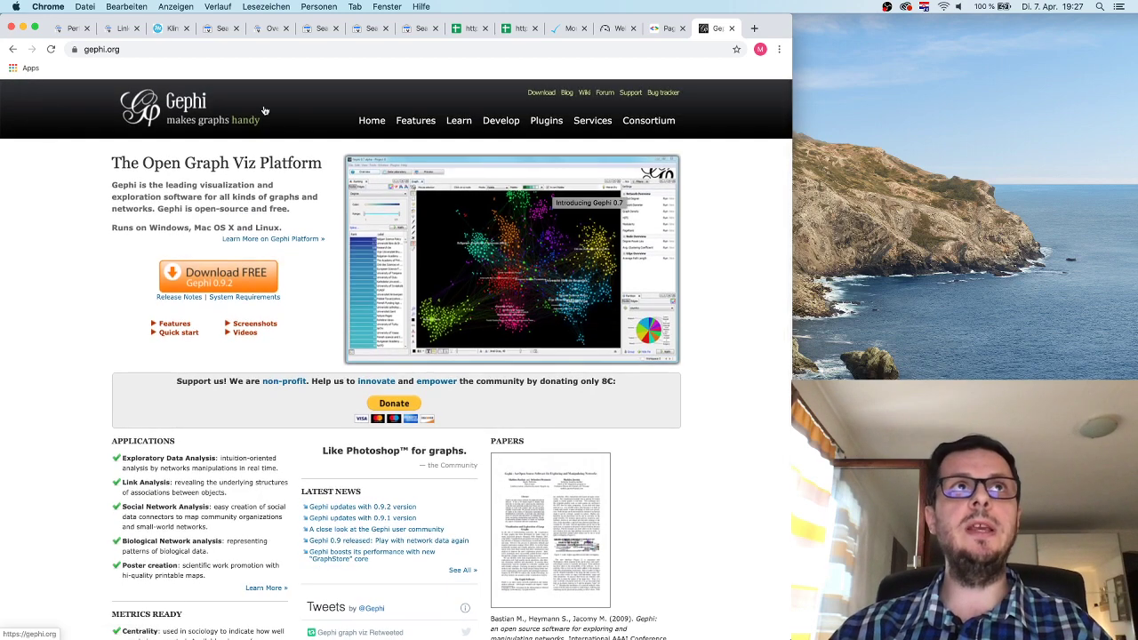
pyautogui.click(117, 28)
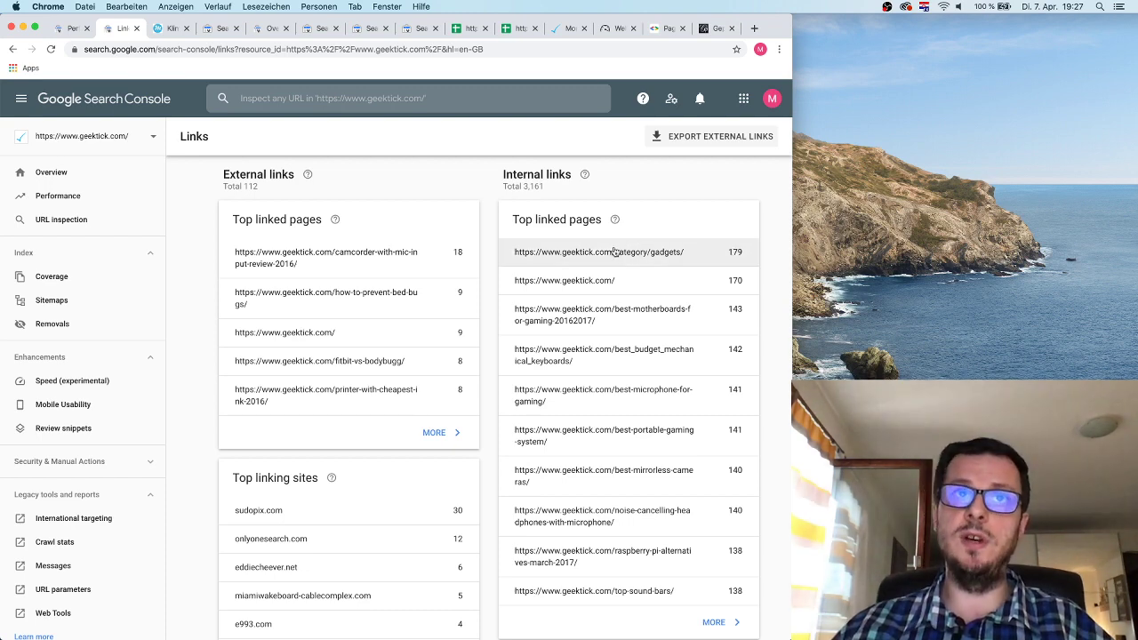
# Show all 112 external links by page, led by camcorder-with-mic-input-review-2016 with 18.
pyautogui.click(434, 432)
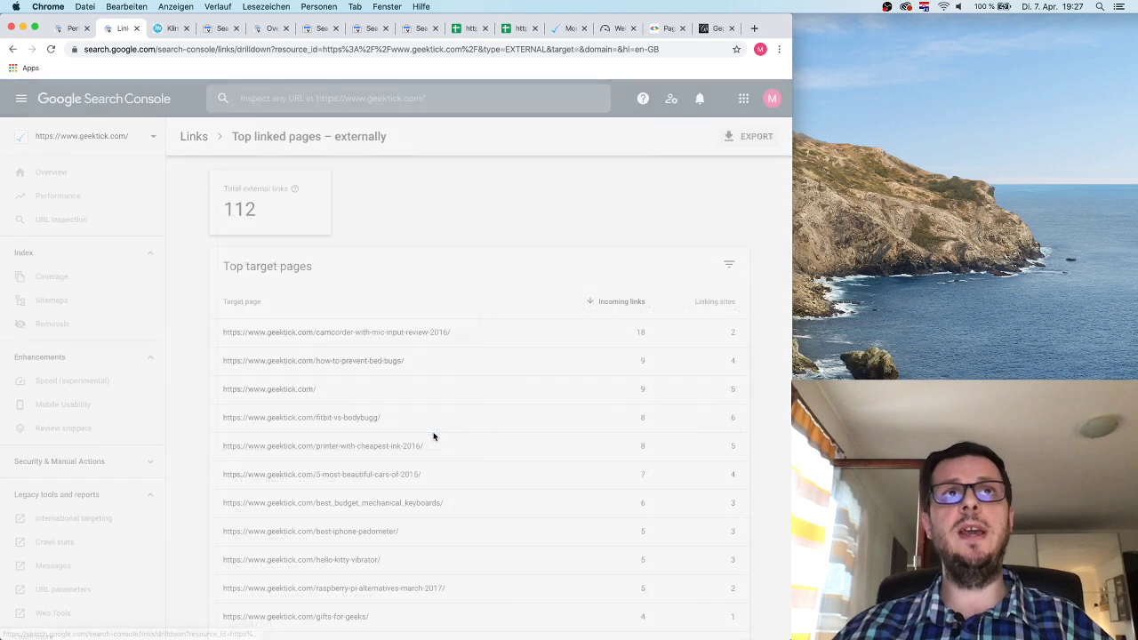
pyautogui.scroll(-3, 540, 365)
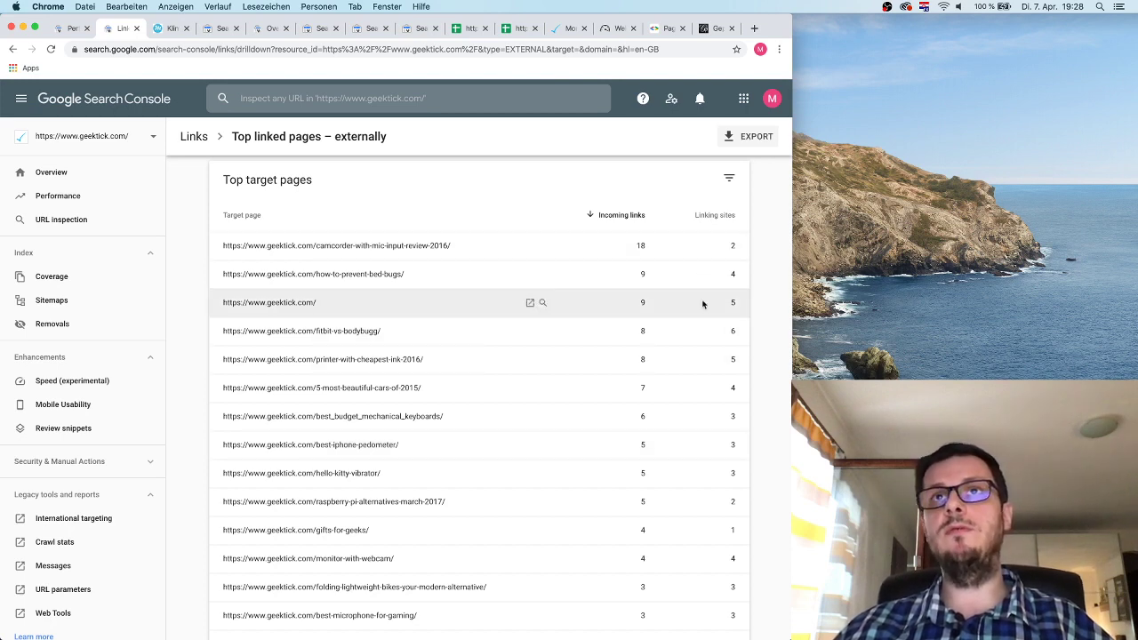
pyautogui.scroll(2, 696, 317)
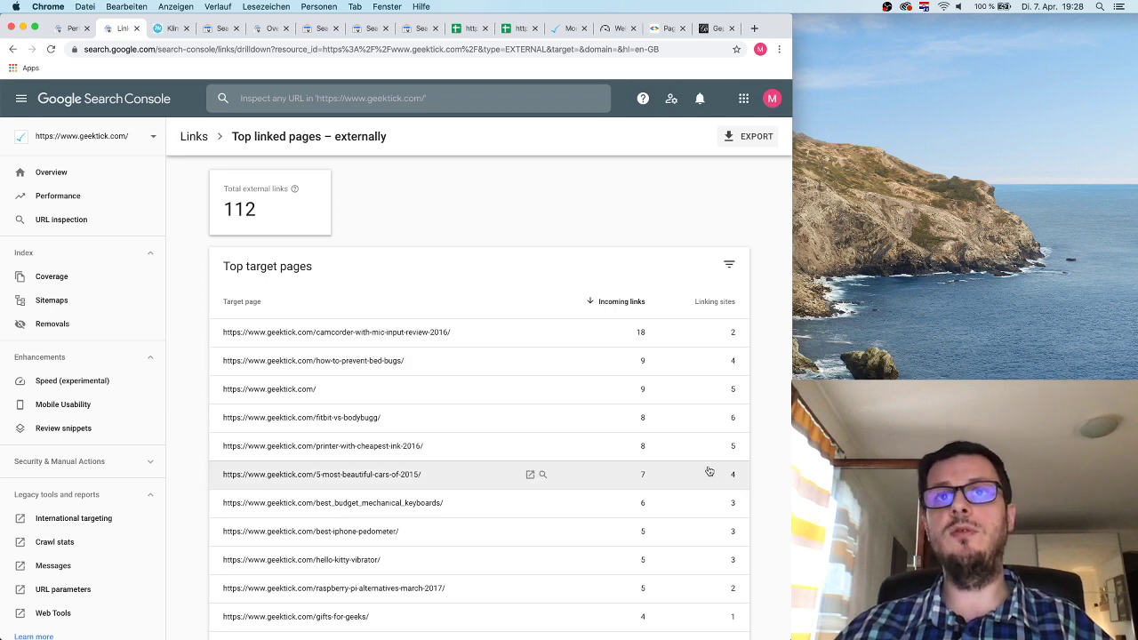
pyautogui.scroll(-10, 406, 249)
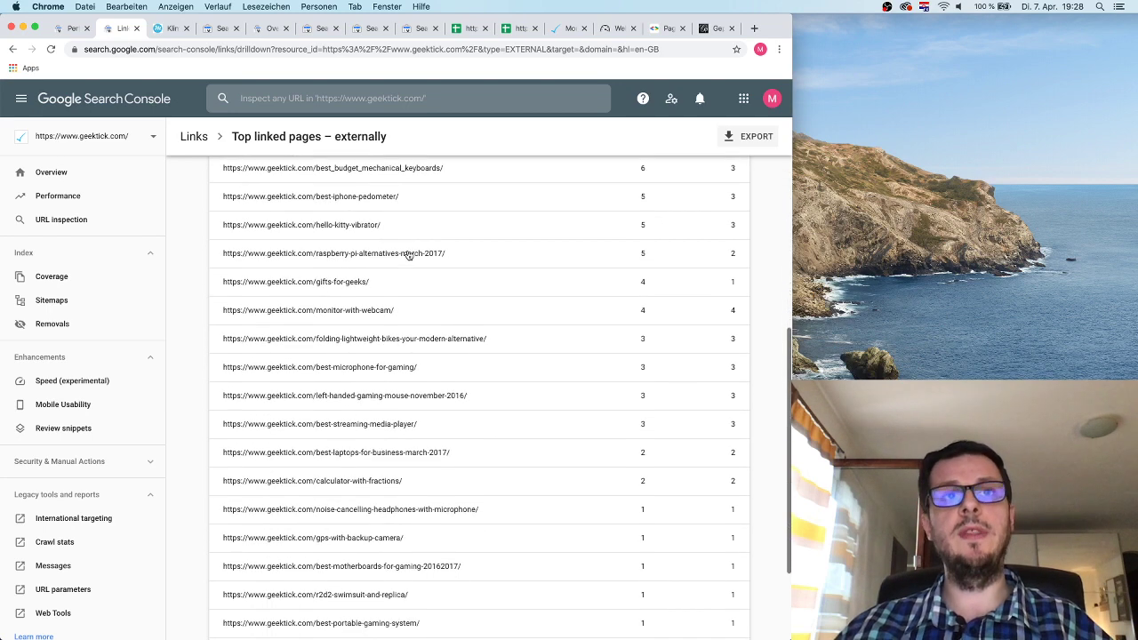
pyautogui.scroll(10, 408, 255)
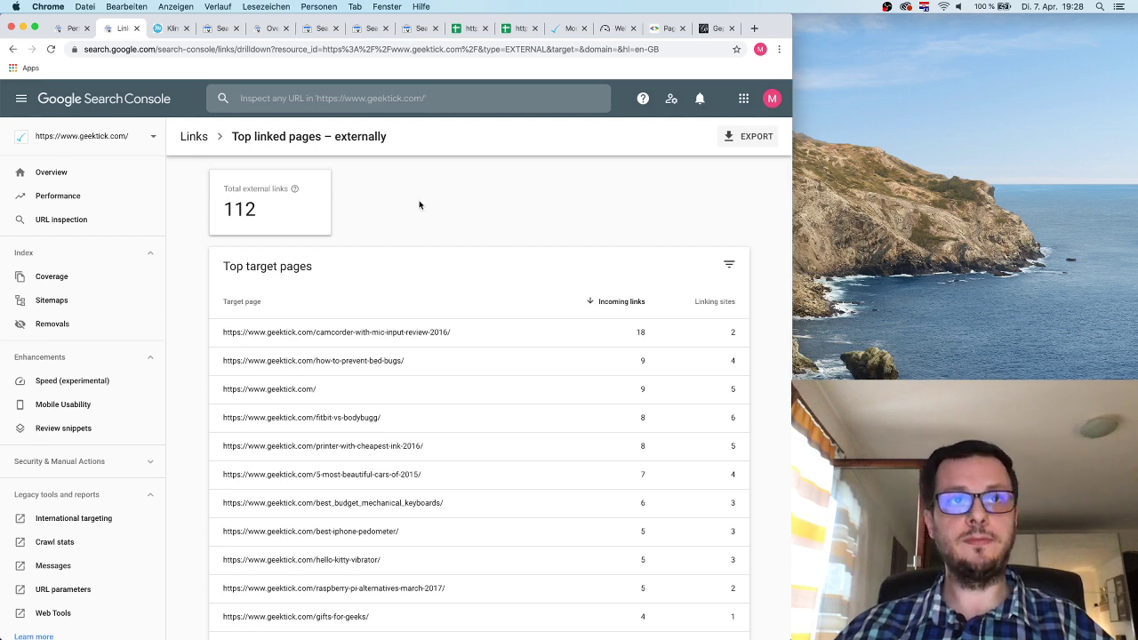
pyautogui.click(361, 333)
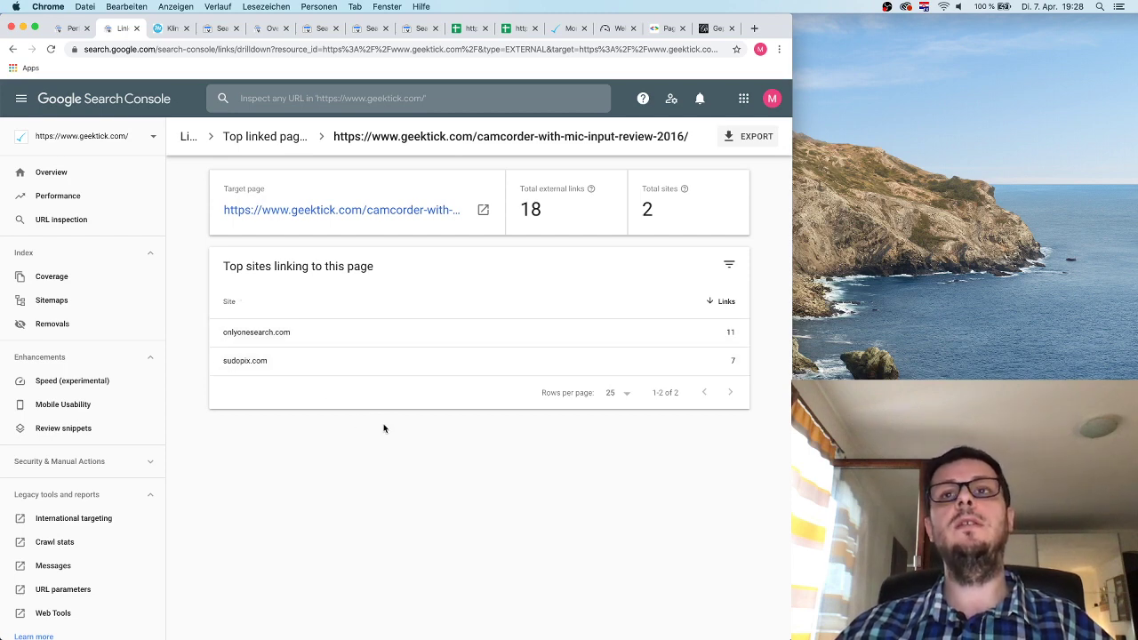
pyautogui.click(366, 361)
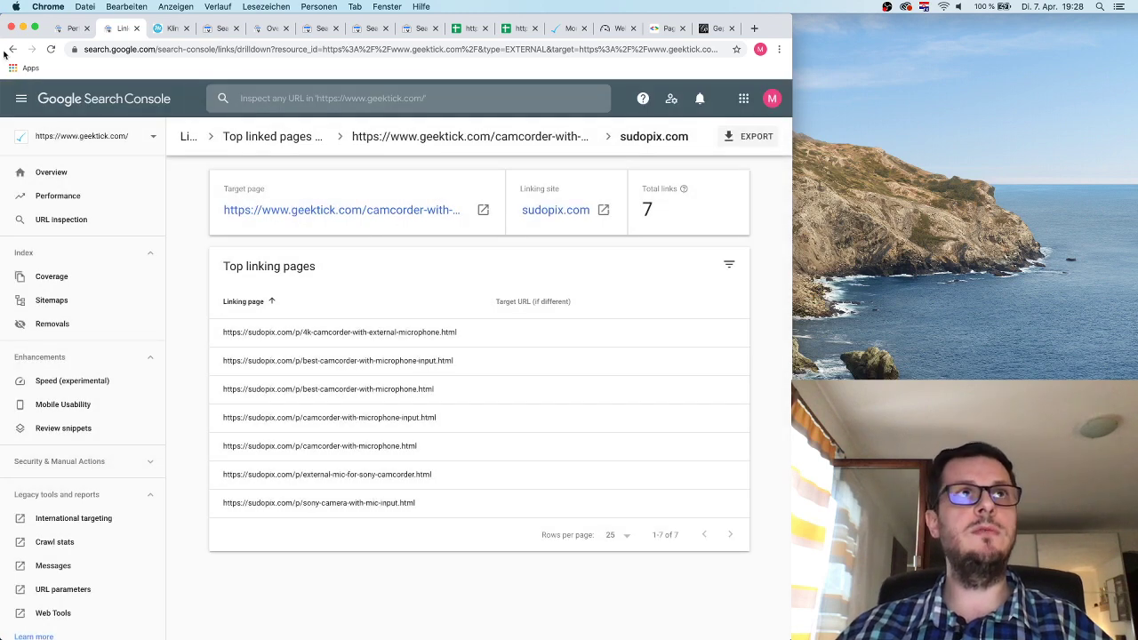
pyautogui.click(12, 50)
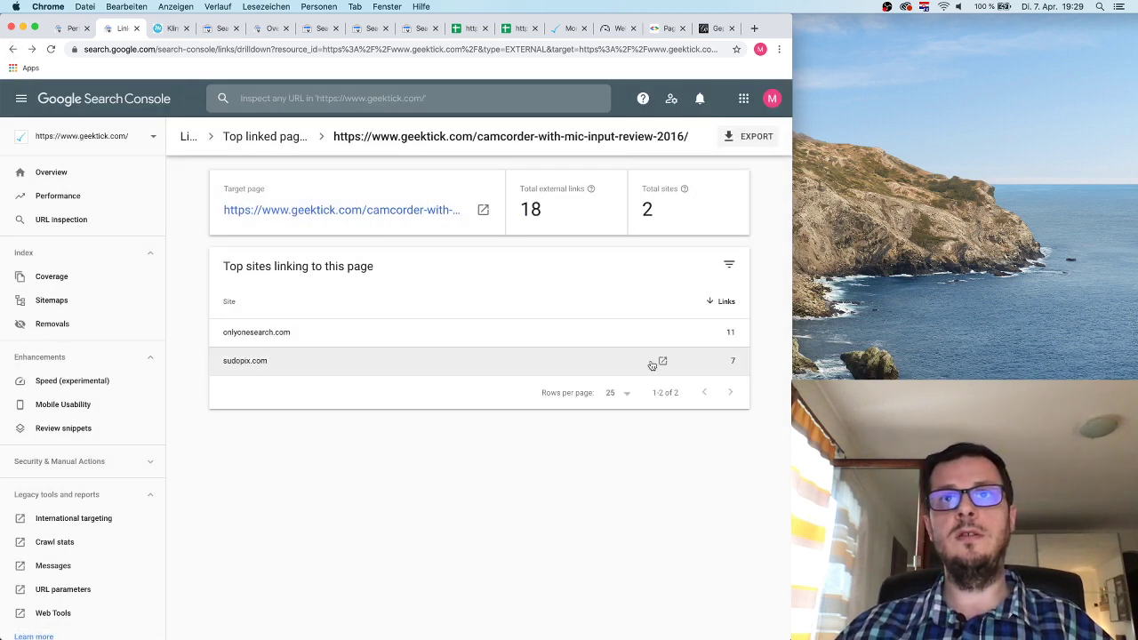
pyautogui.click(662, 362)
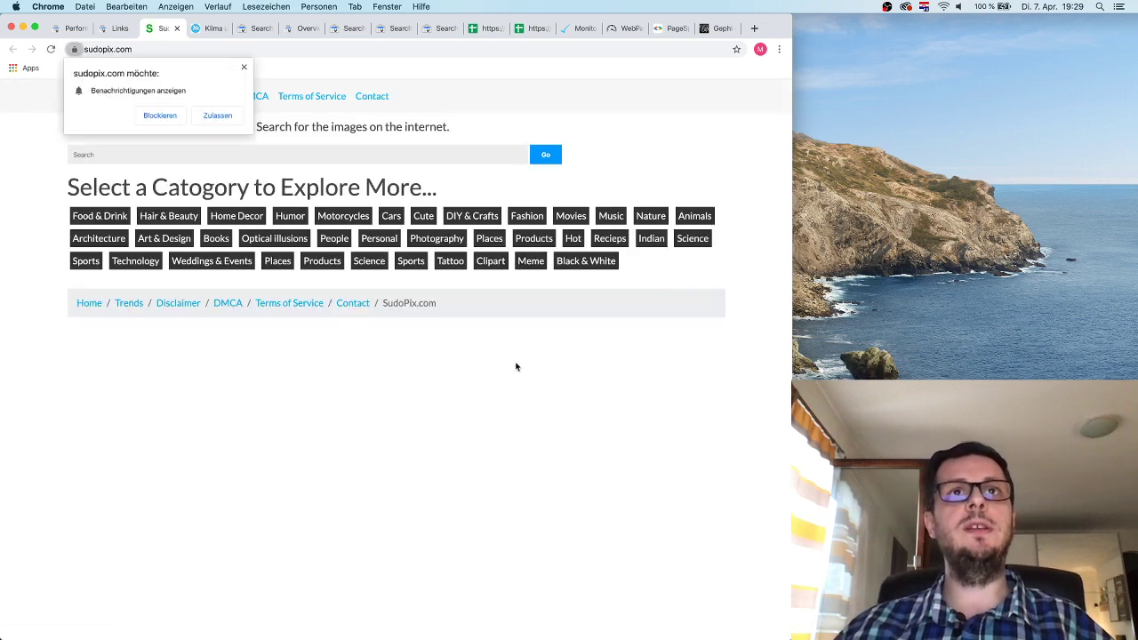
pyautogui.click(243, 68)
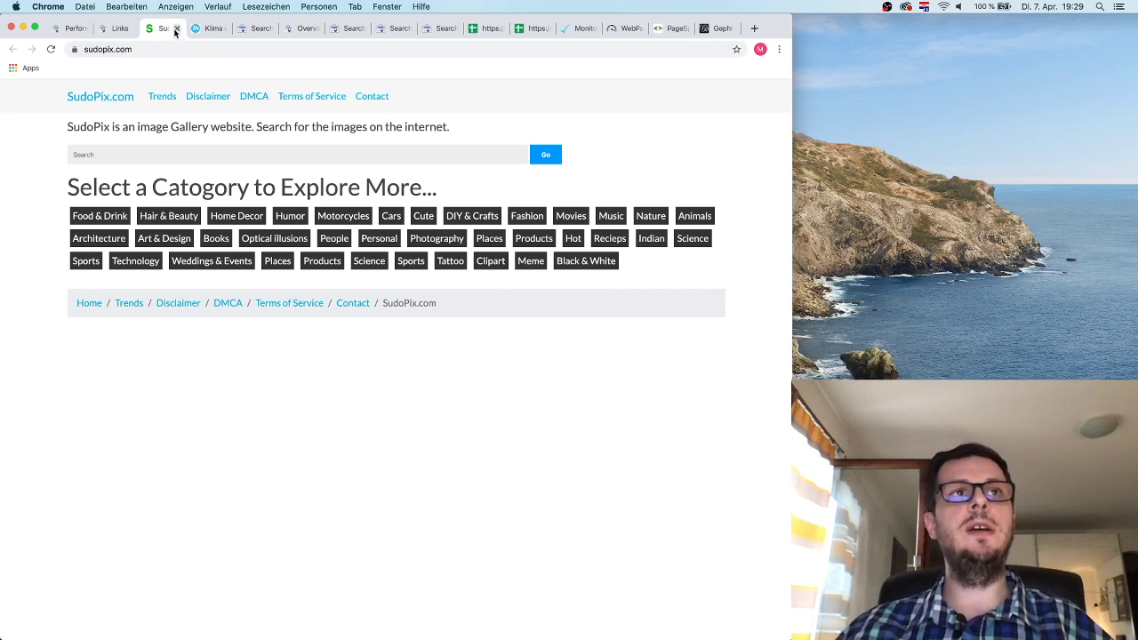
pyautogui.click(175, 29)
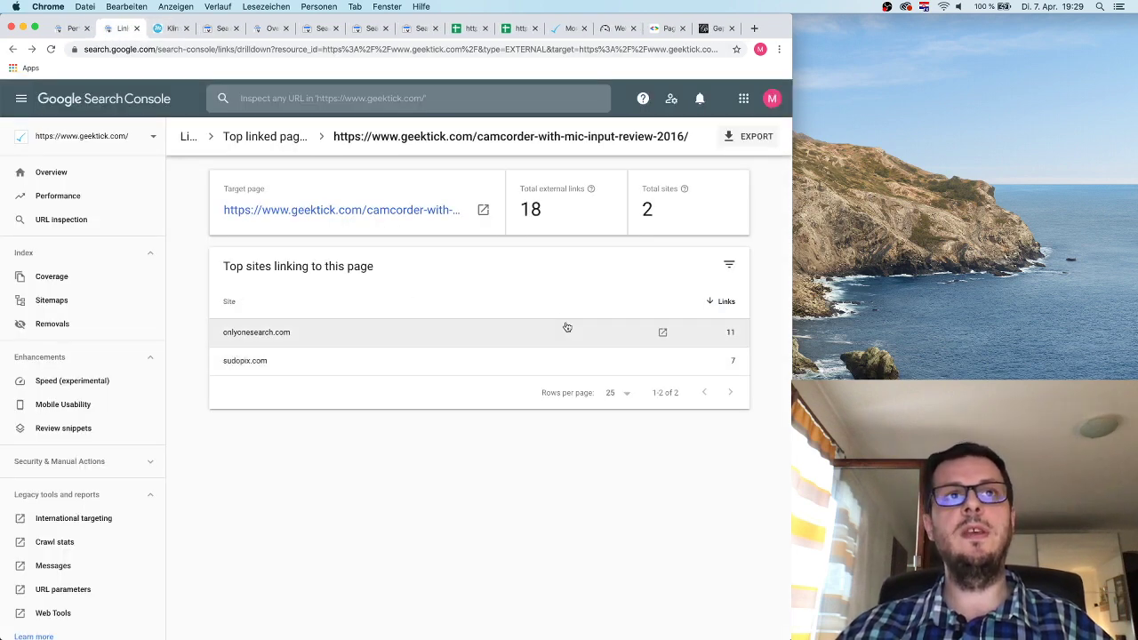
pyautogui.click(663, 331)
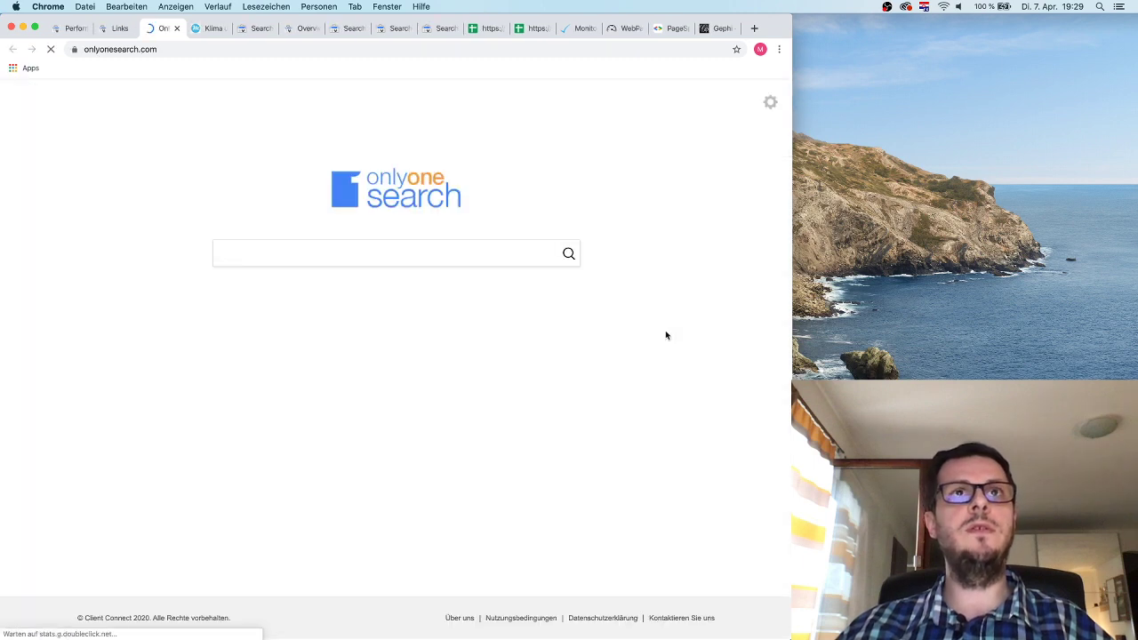
pyautogui.click(176, 28)
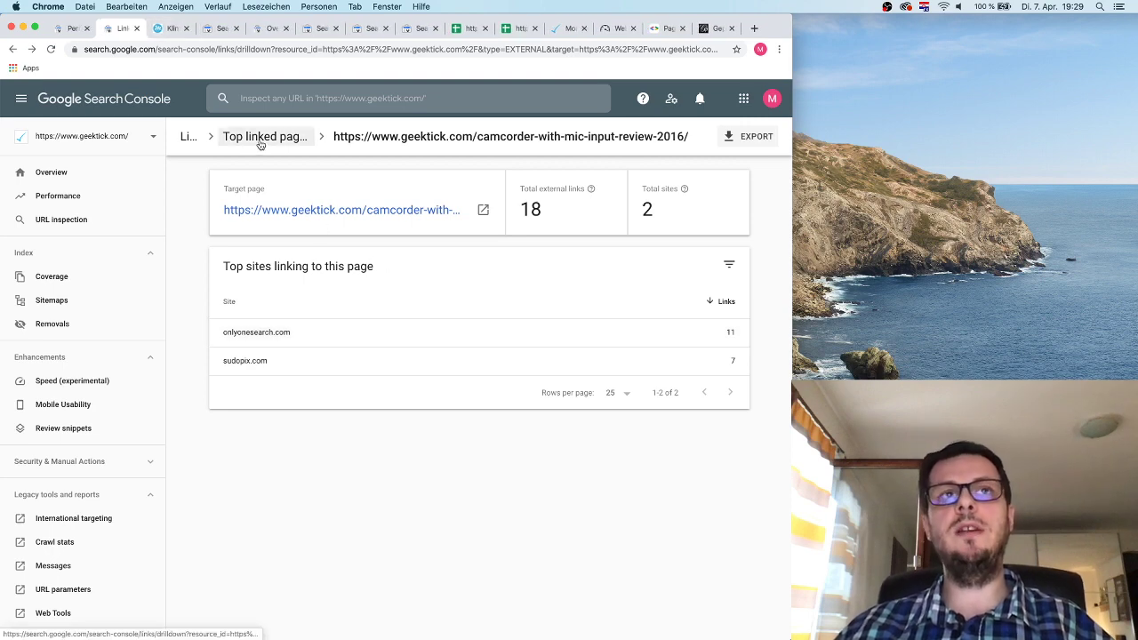
pyautogui.click(260, 139)
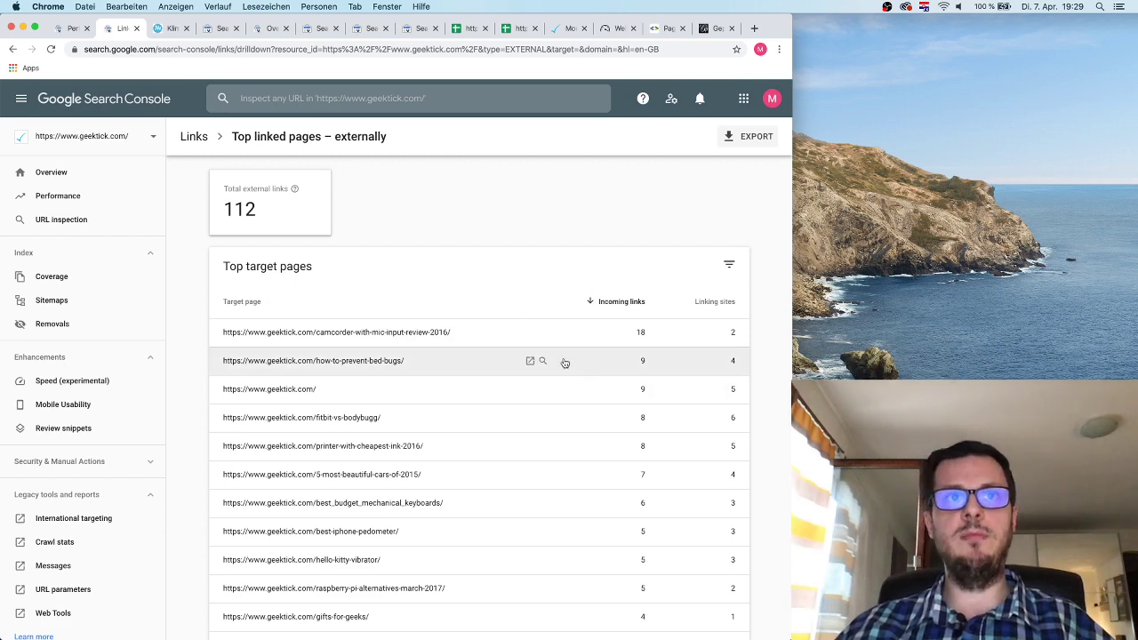
pyautogui.click(473, 369)
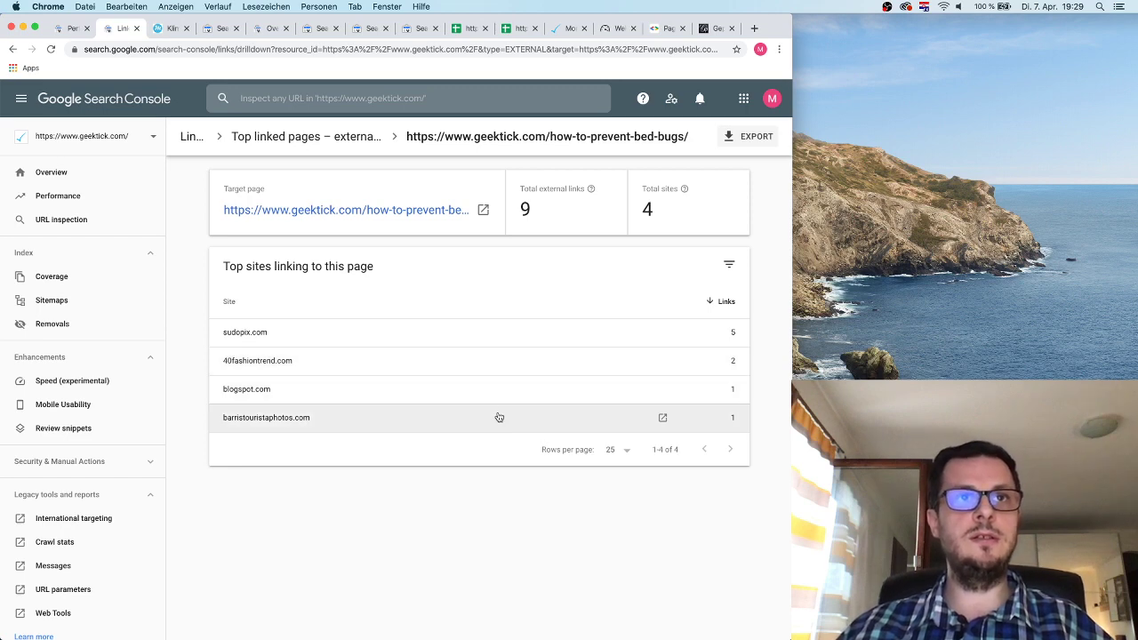
pyautogui.click(663, 418)
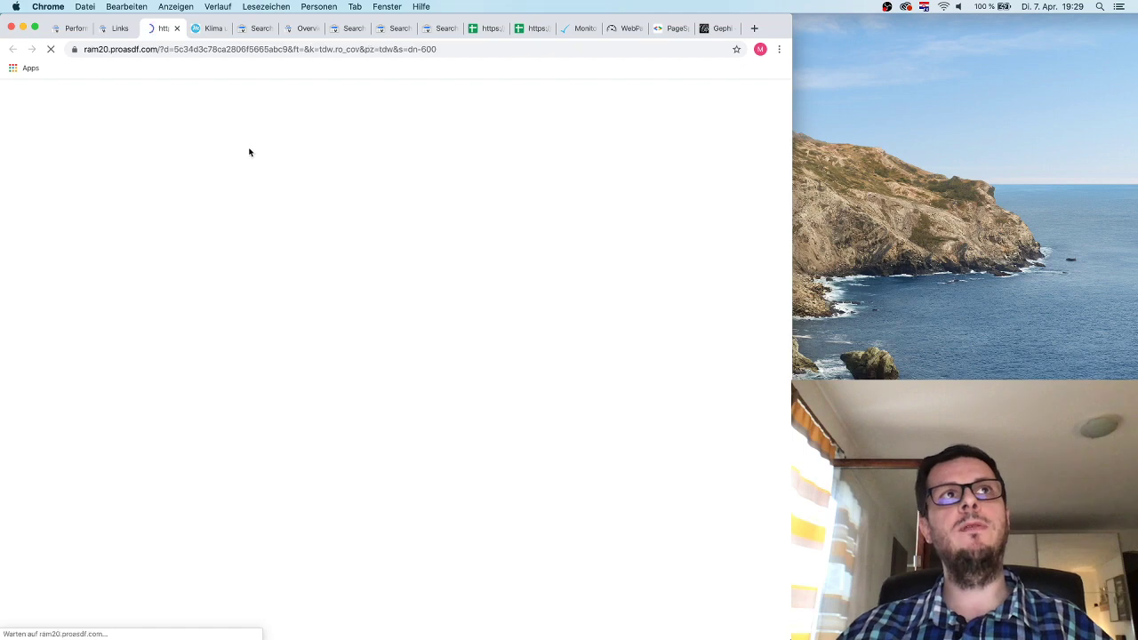
pyautogui.click(176, 27)
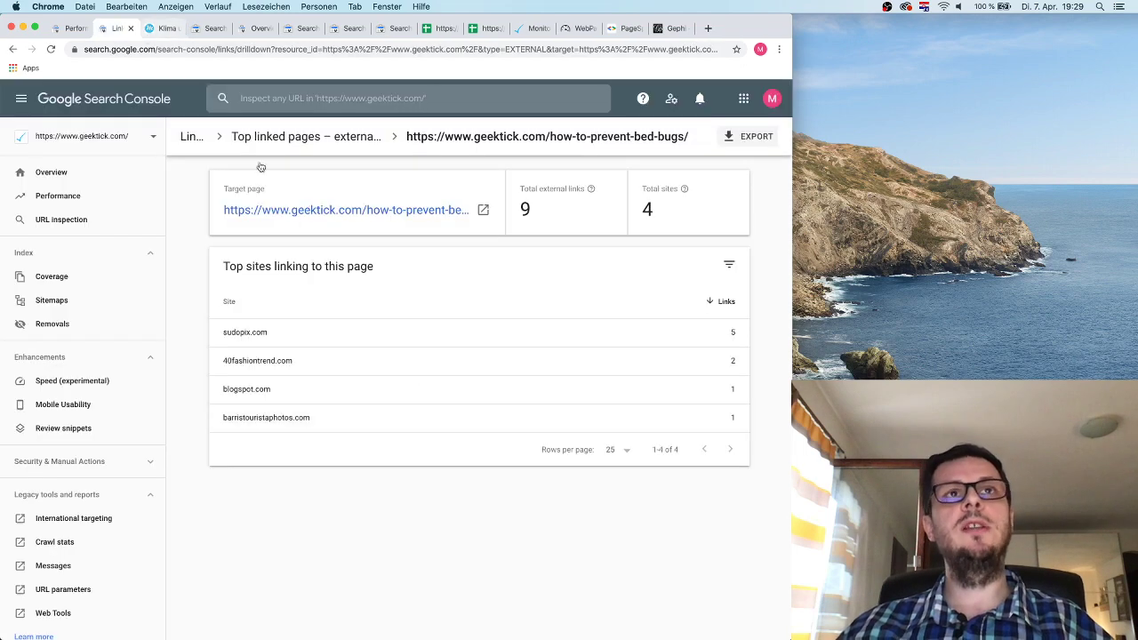
pyautogui.click(347, 138)
pyautogui.scroll(-1, 453, 365)
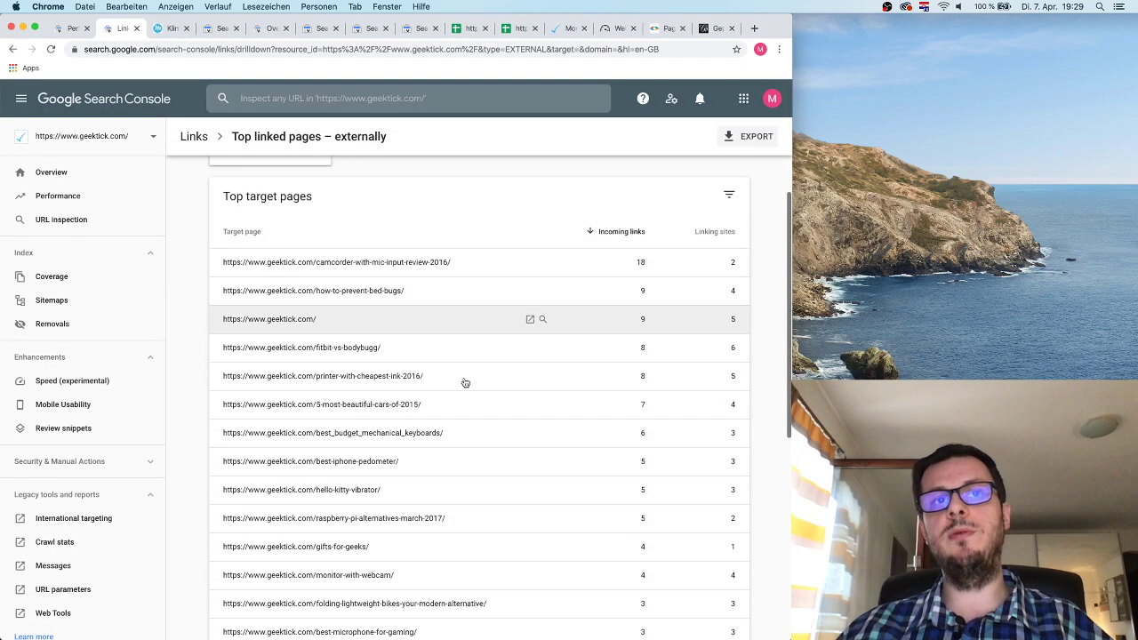
pyautogui.scroll(-5, 465, 382)
pyautogui.scroll(5, 465, 382)
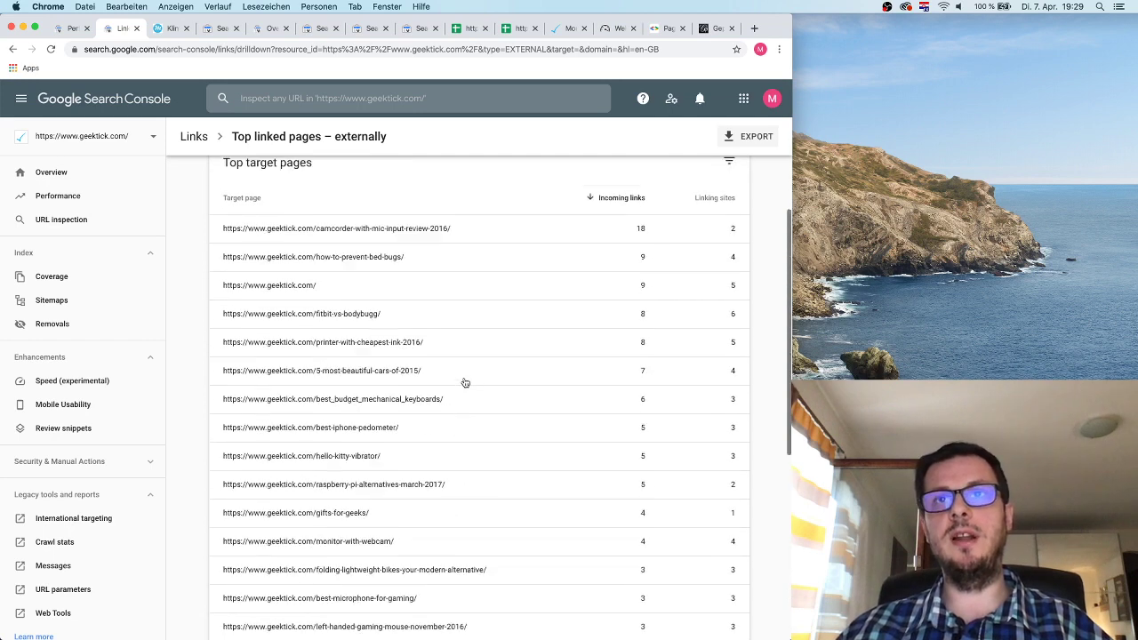
pyautogui.scroll(2, 465, 382)
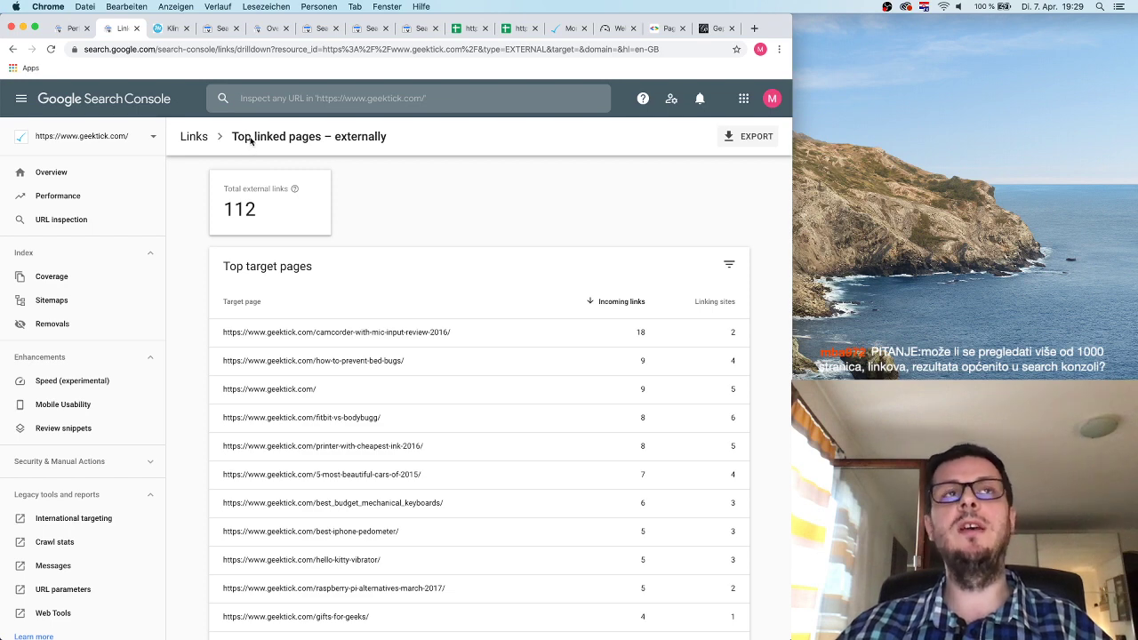
# Go back to the Links overview and scroll to Top linking sites (sudopix.com, 30 links) and Top linking text.
pyautogui.click(194, 136)
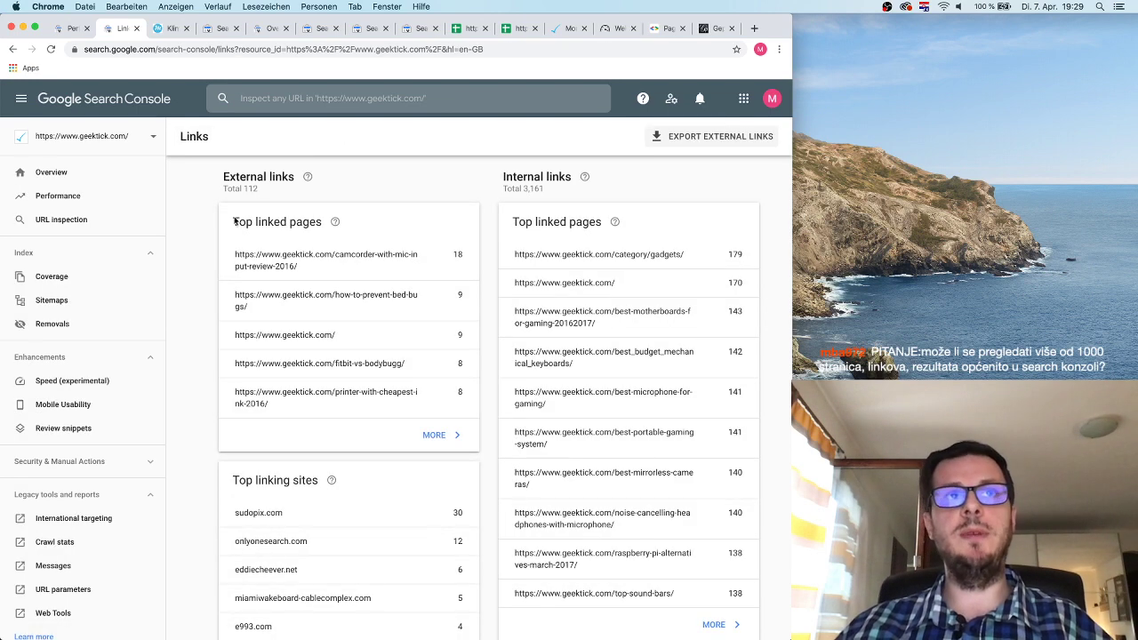
pyautogui.scroll(-3, 429, 376)
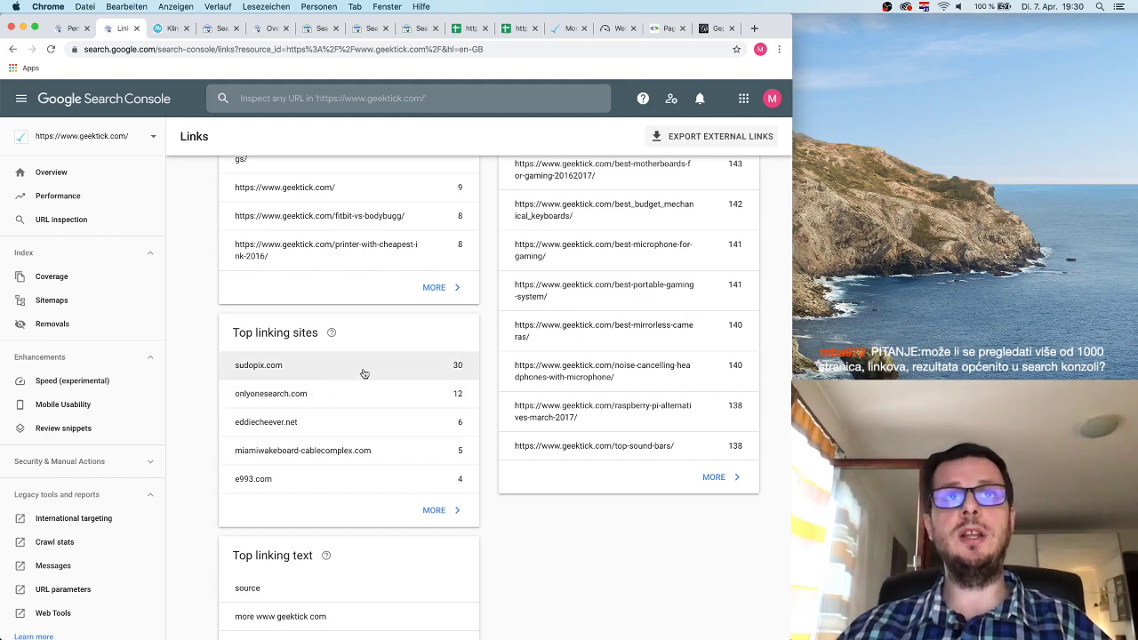
pyautogui.scroll(3, 354, 392)
pyautogui.scroll(-6, 354, 392)
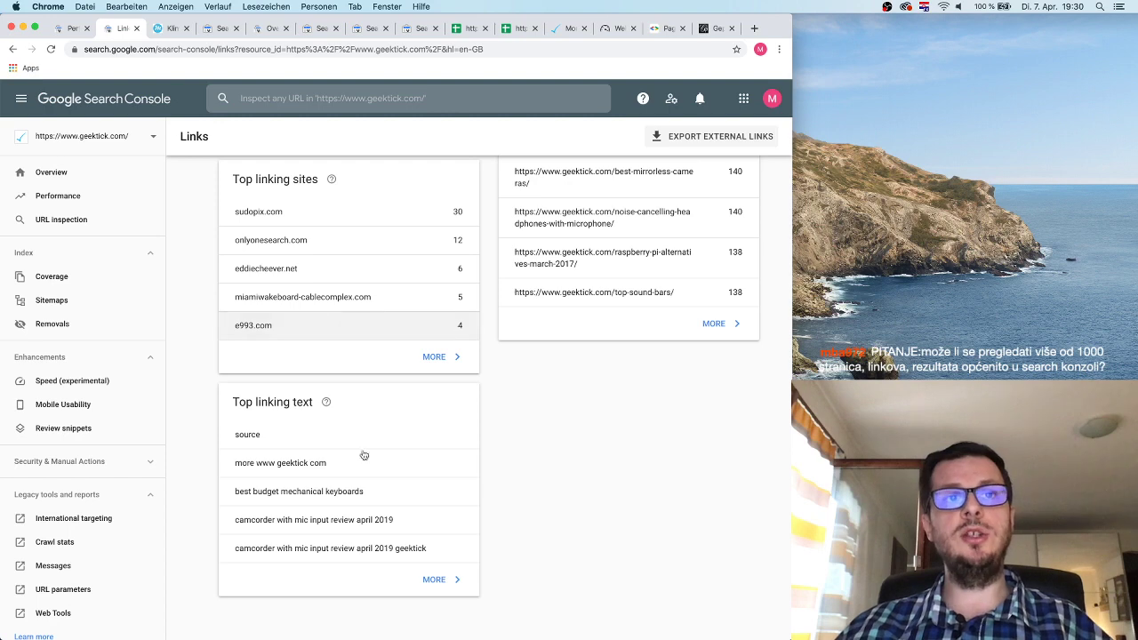
pyautogui.moveTo(235, 403); pyautogui.dragTo(313, 403)
pyautogui.click(242, 404)
pyautogui.click(271, 409)
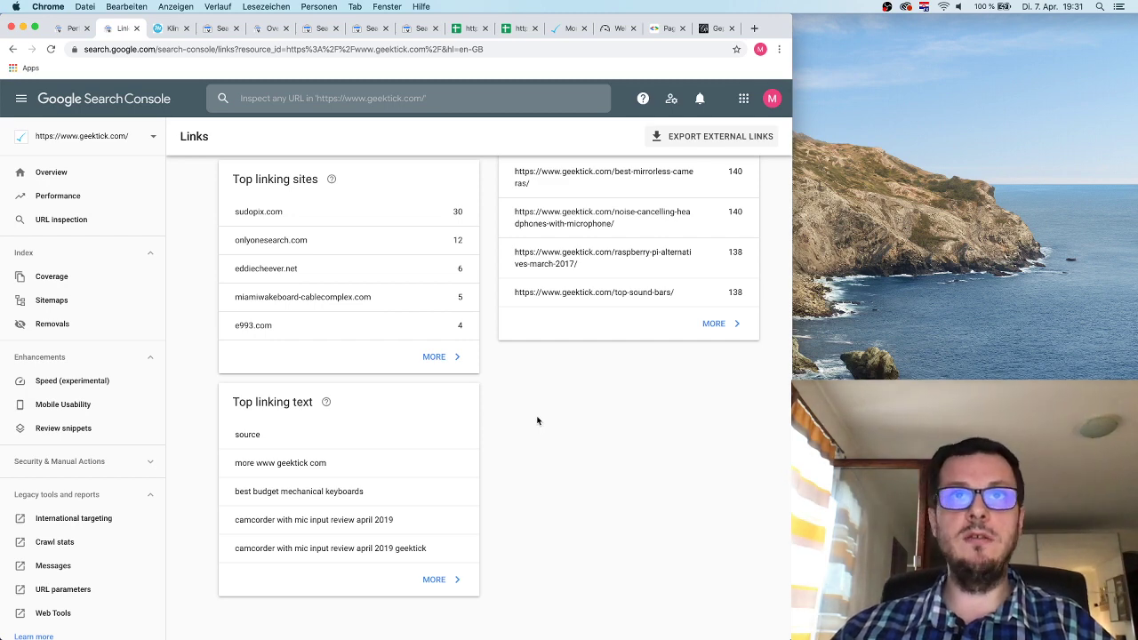
pyautogui.scroll(5, 537, 421)
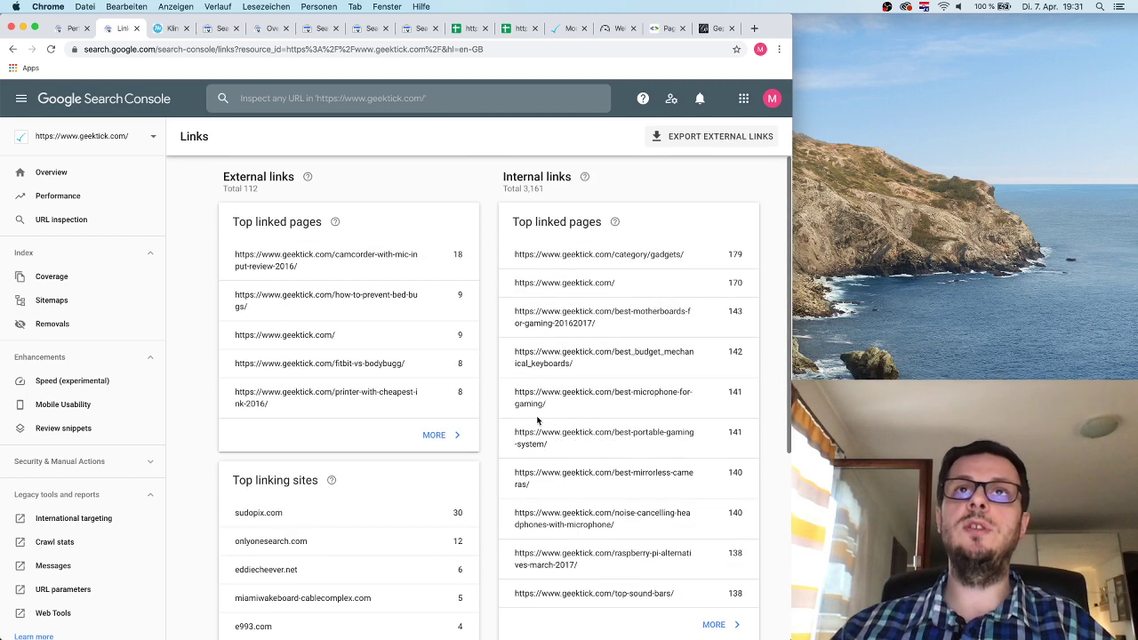
pyautogui.scroll(-5, 538, 422)
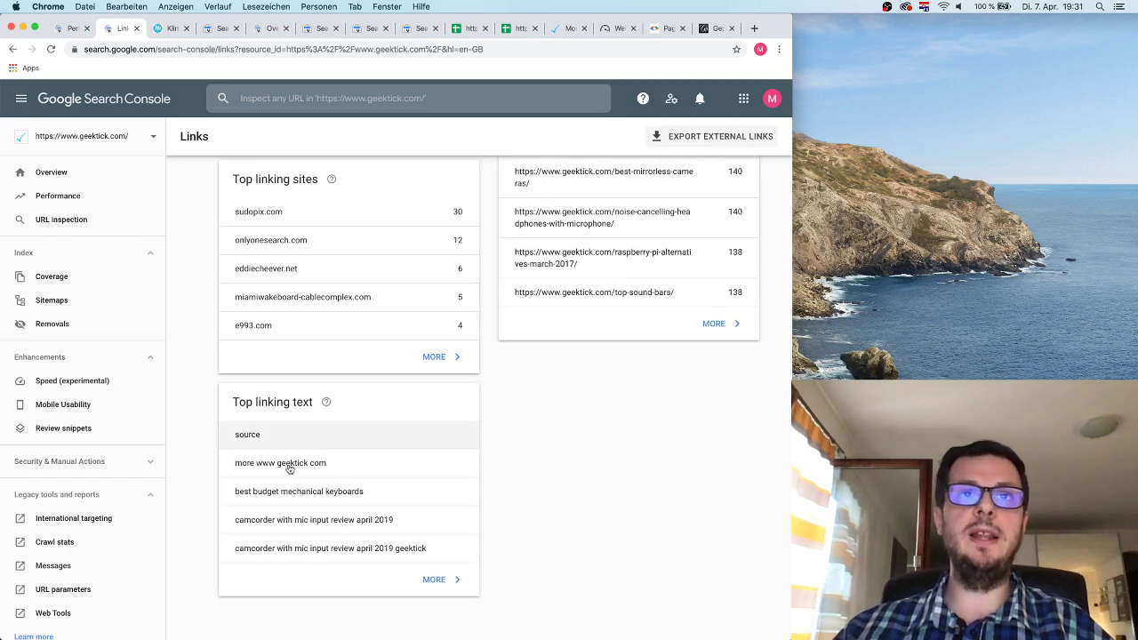
pyautogui.scroll(5, 483, 478)
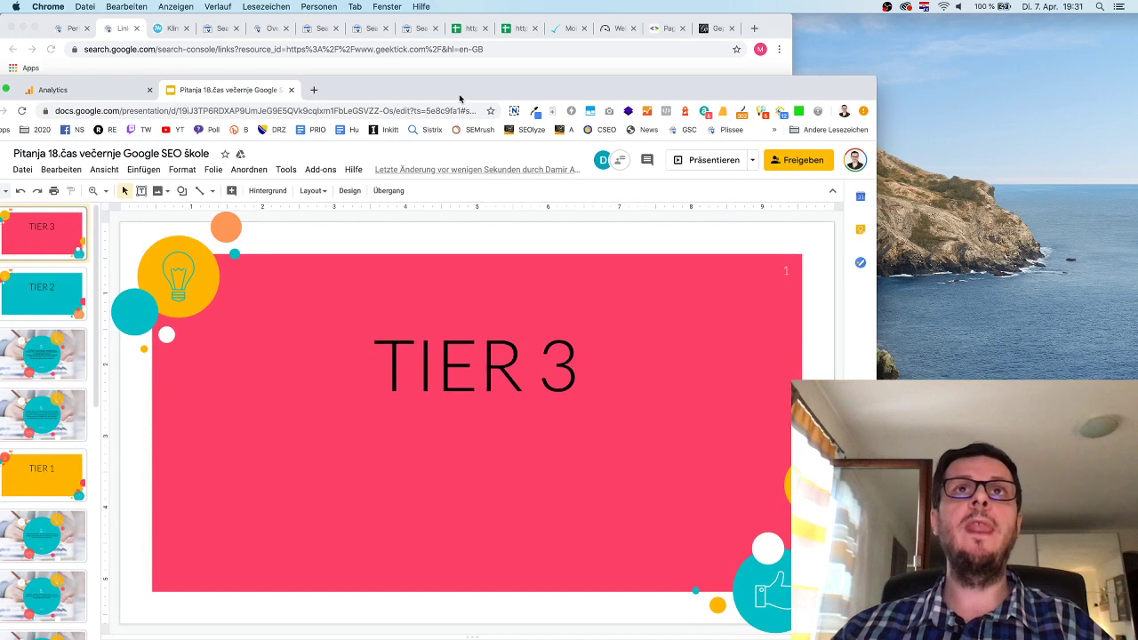
# Move the window up, load the SEMrush dashboard bookmark in a new tab, and narrow the window.
pyautogui.moveTo(462, 93); pyautogui.dragTo(475, 24)
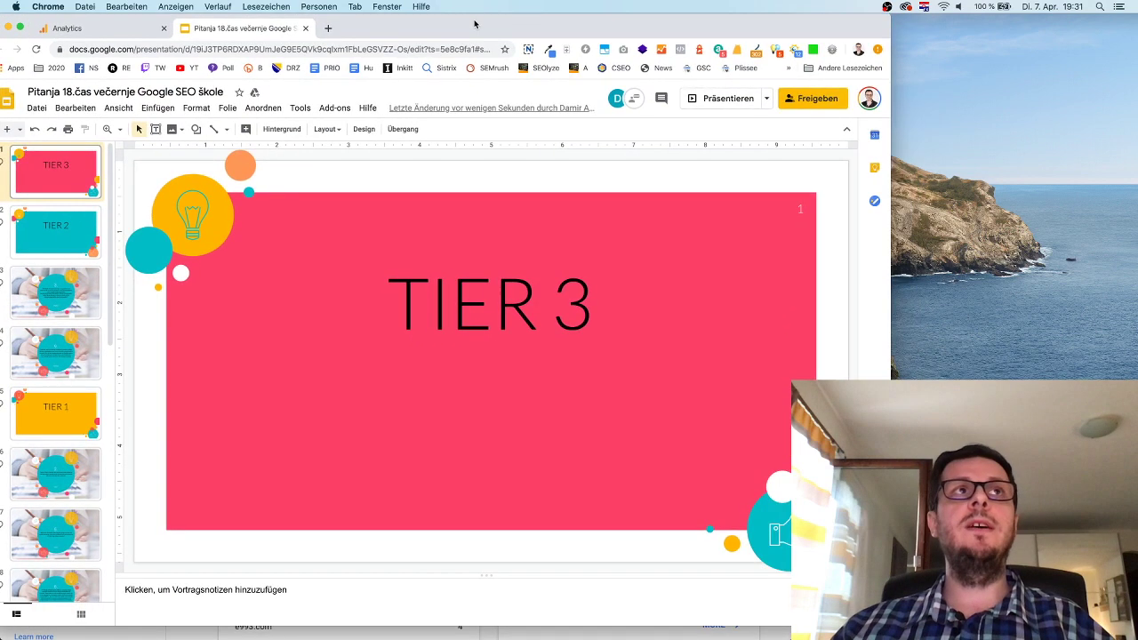
pyautogui.click(338, 28)
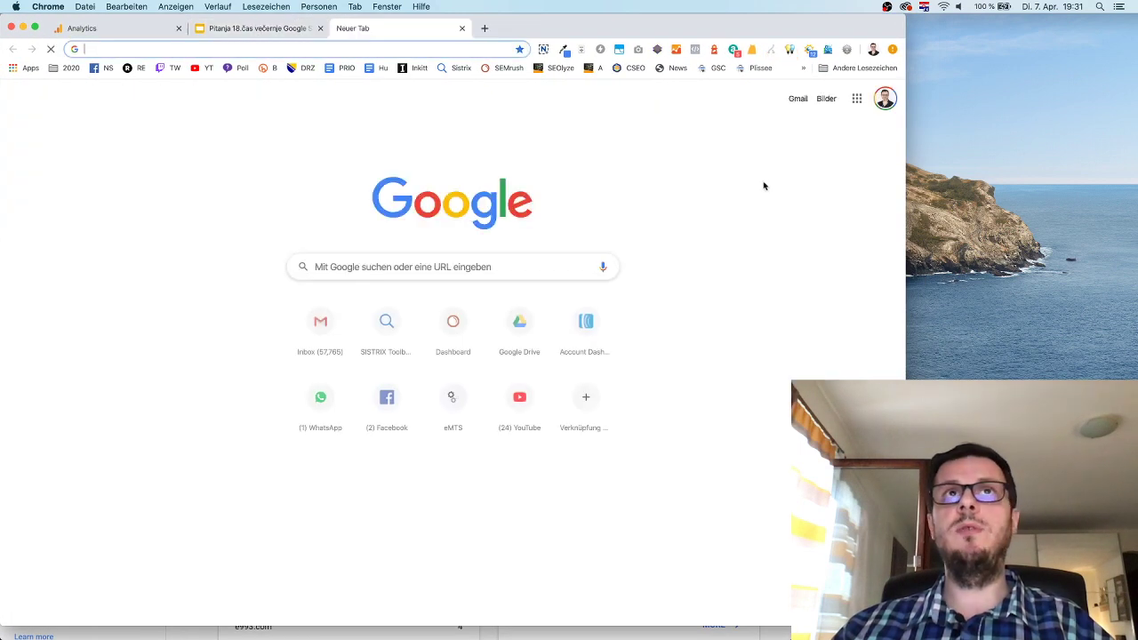
pyautogui.click(504, 67)
pyautogui.moveTo(905, 176); pyautogui.dragTo(784, 177)
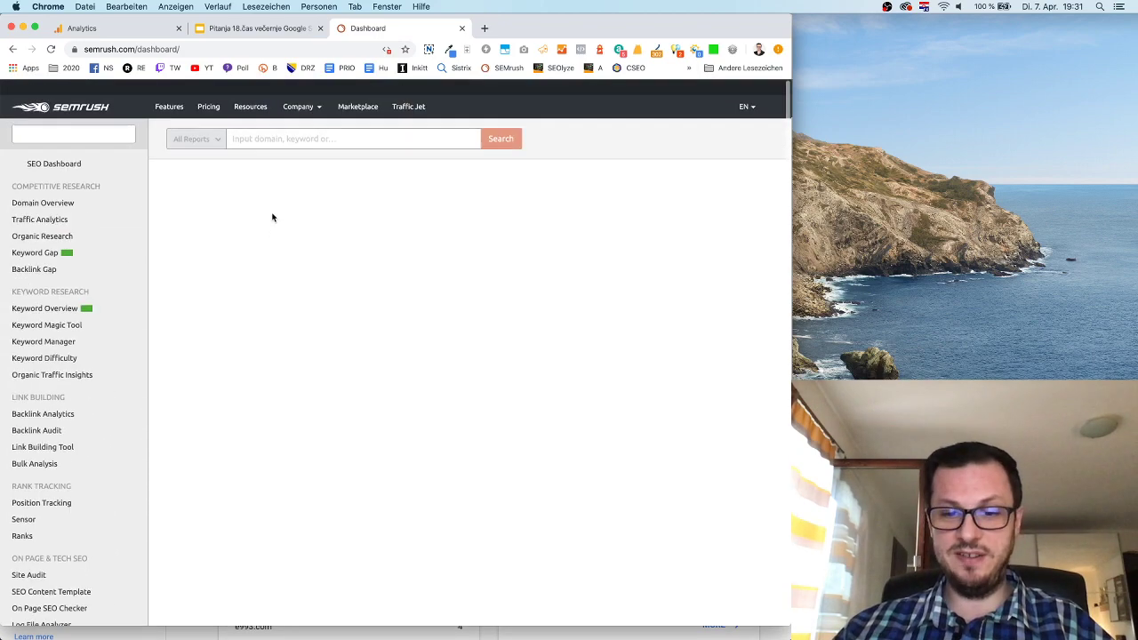
# Open SEMrush's Backlink Audit tool, then bring the Search Console window back to the front.
pyautogui.hotkey('ctrl', 'Up')
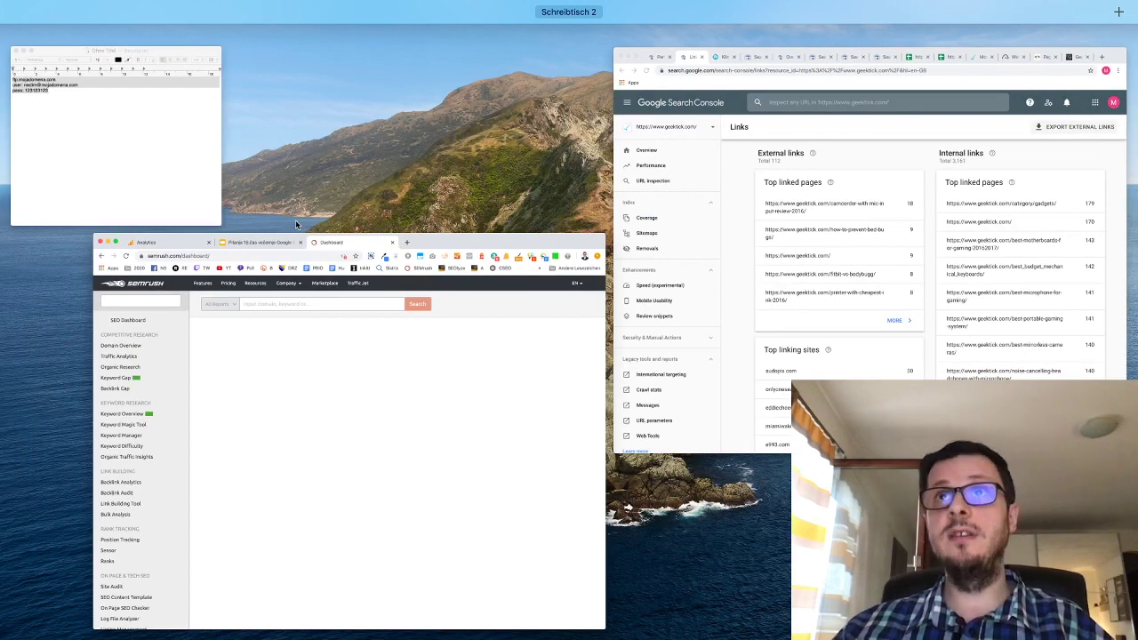
pyautogui.hotkey('ctrl', 'Up')
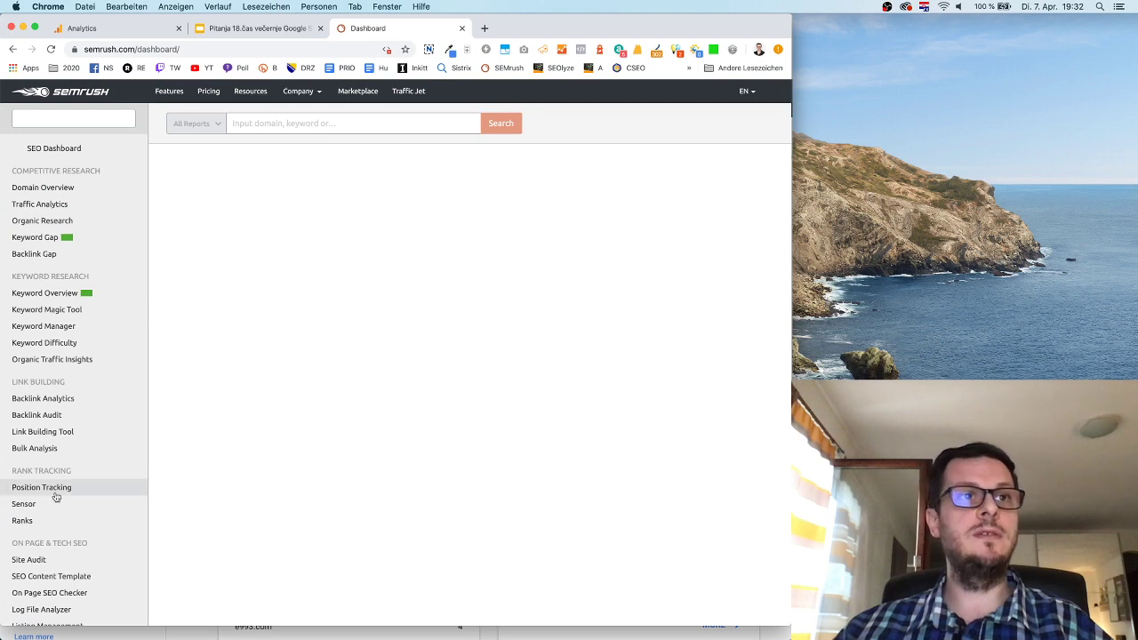
pyautogui.click(55, 411)
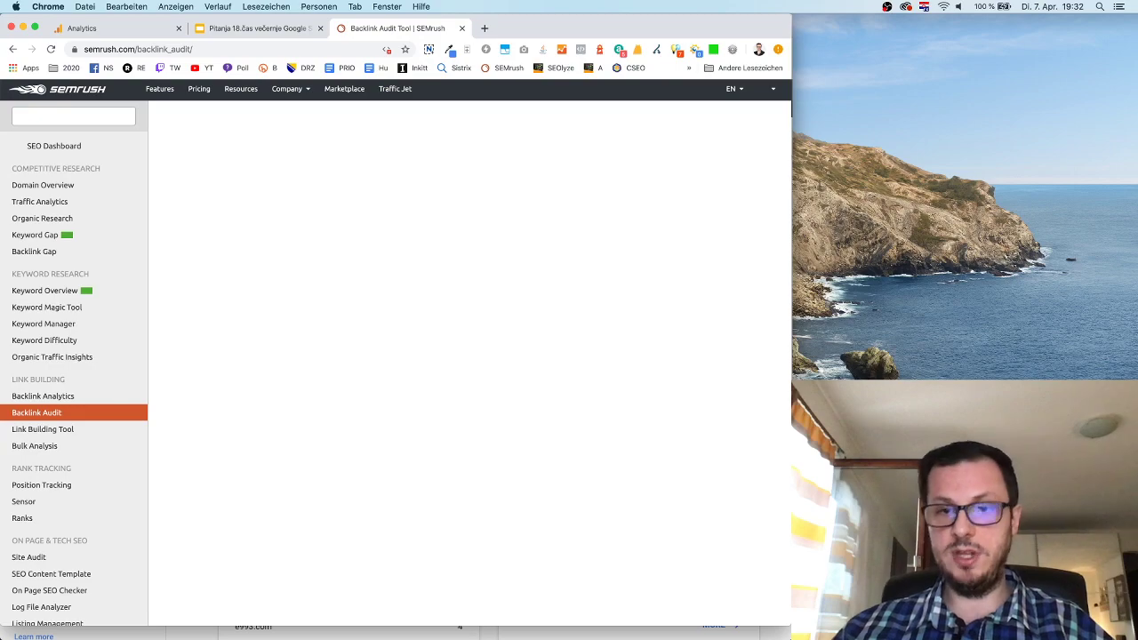
pyautogui.hotkey('ctrl', 'Up')
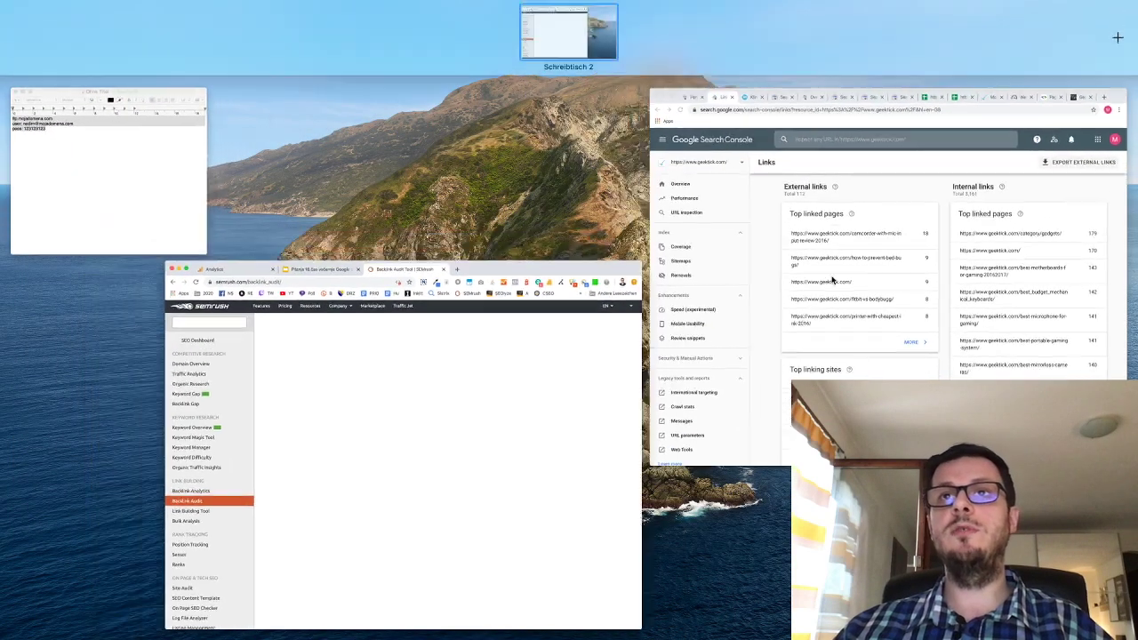
pyautogui.click(840, 231)
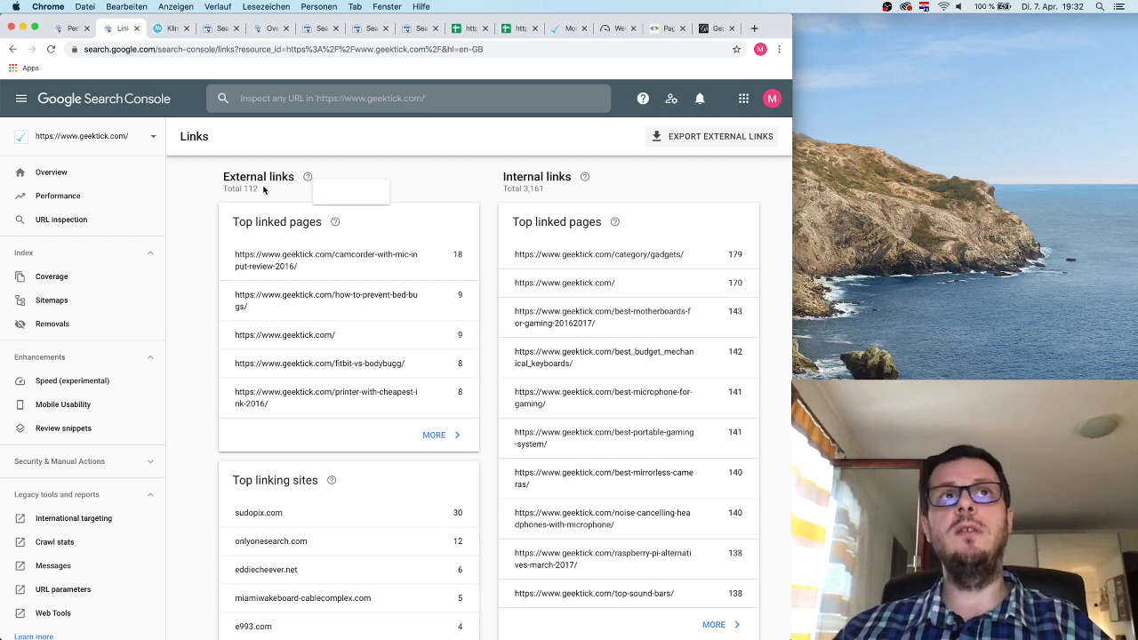
pyautogui.scroll(-1, 372, 129)
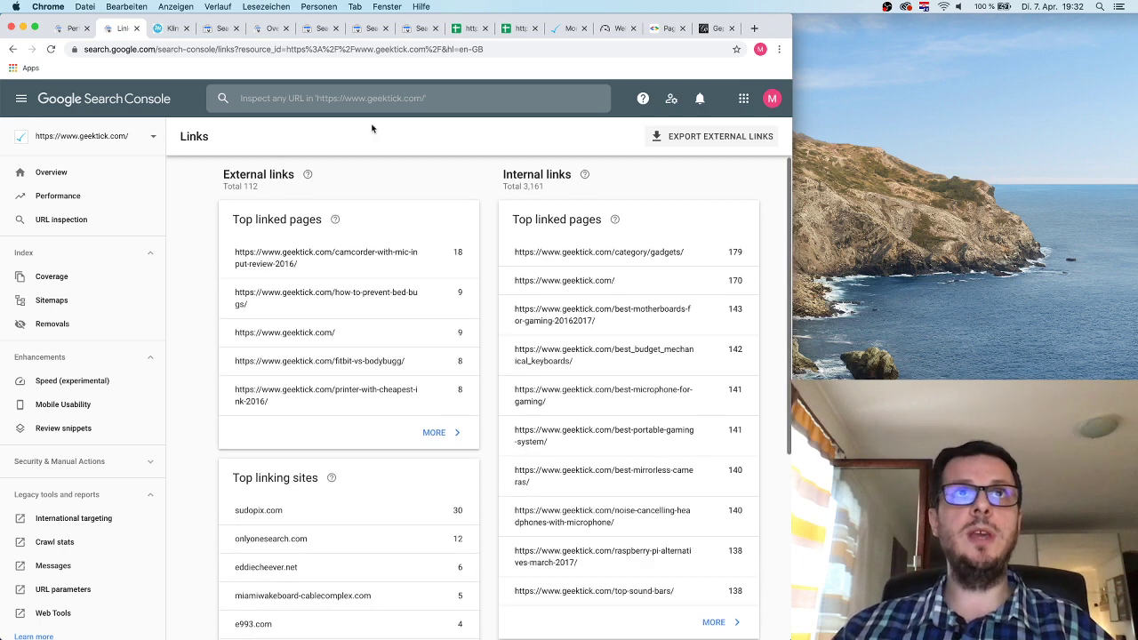
pyautogui.moveTo(272, 187); pyautogui.dragTo(224, 171)
pyautogui.click(276, 193)
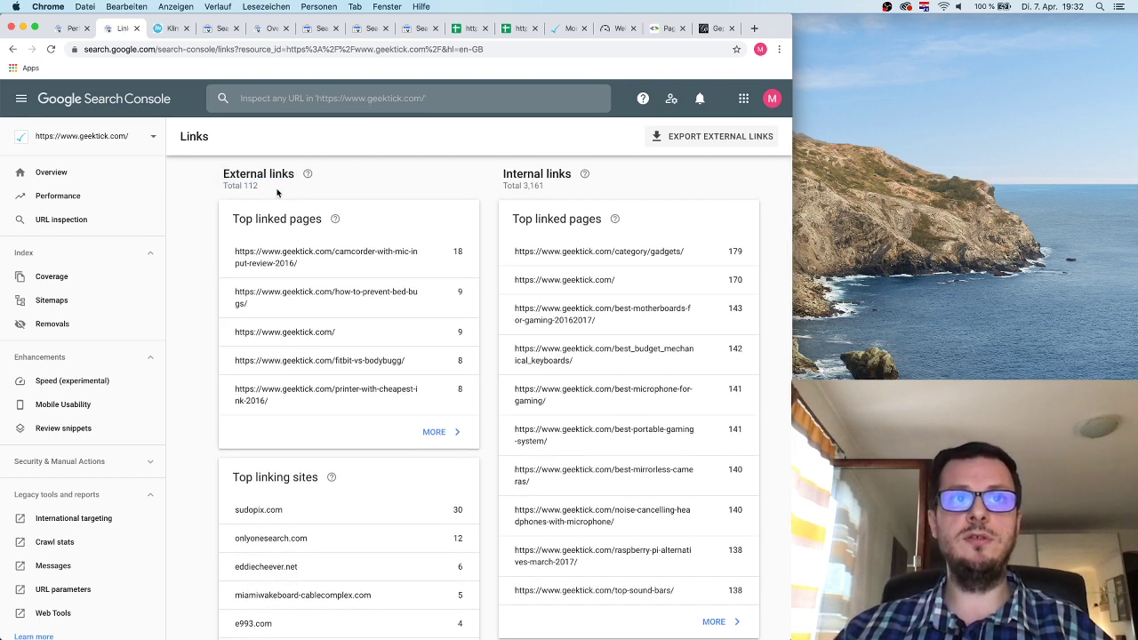
pyautogui.scroll(-5, 368, 369)
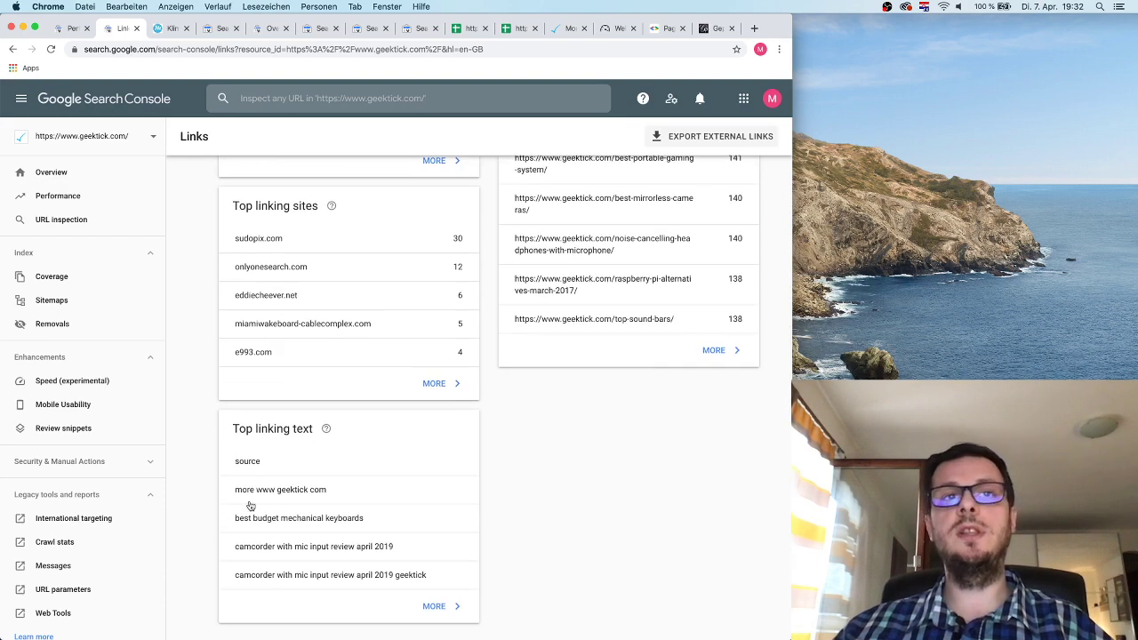
pyautogui.scroll(5, 363, 396)
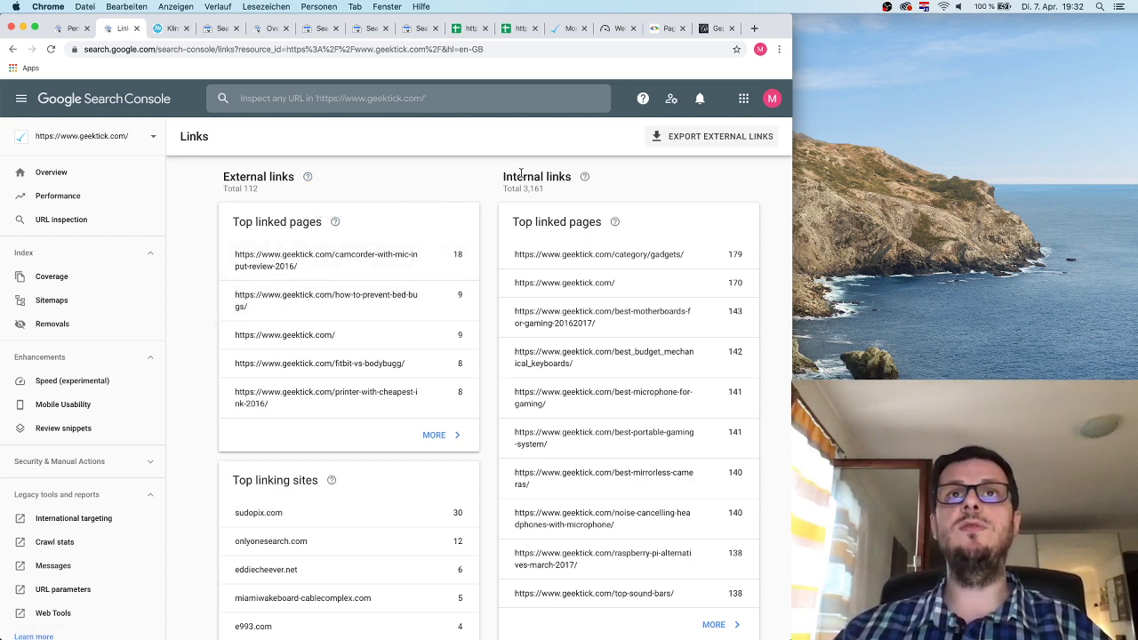
pyautogui.moveTo(516, 176); pyautogui.dragTo(561, 175)
pyautogui.click(637, 189)
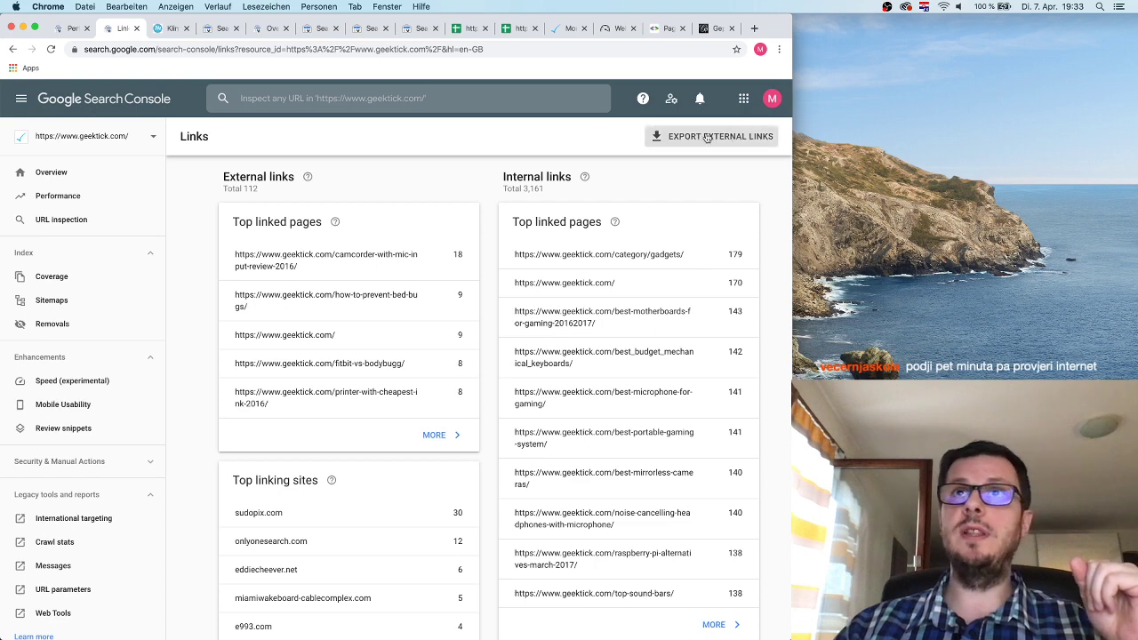
pyautogui.scroll(-3, 171, 293)
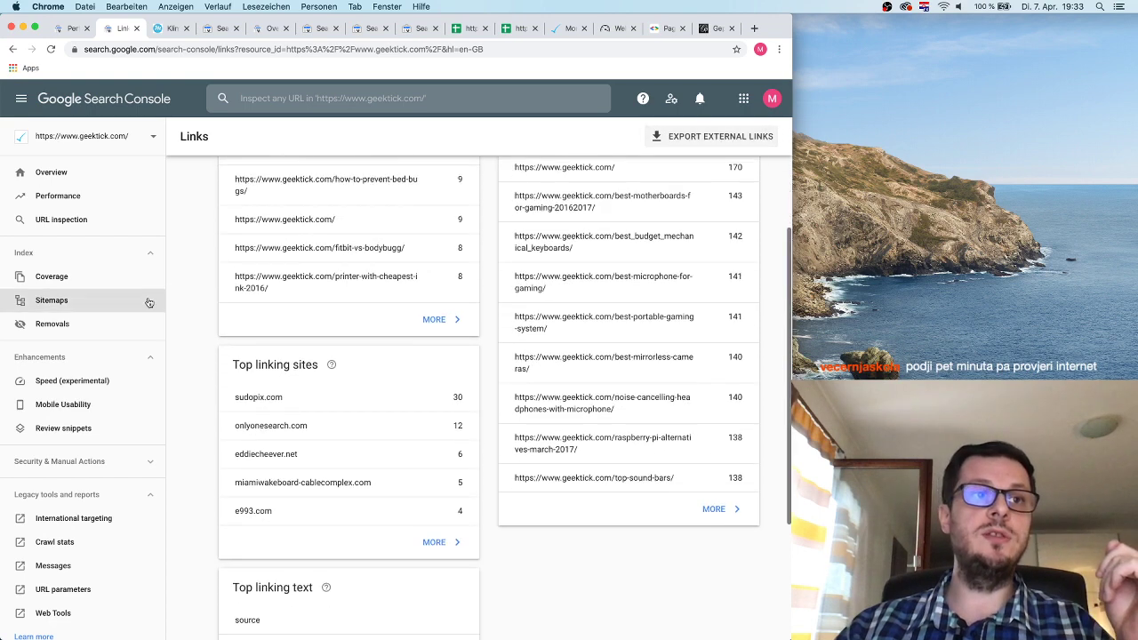
pyautogui.scroll(-4, 115, 374)
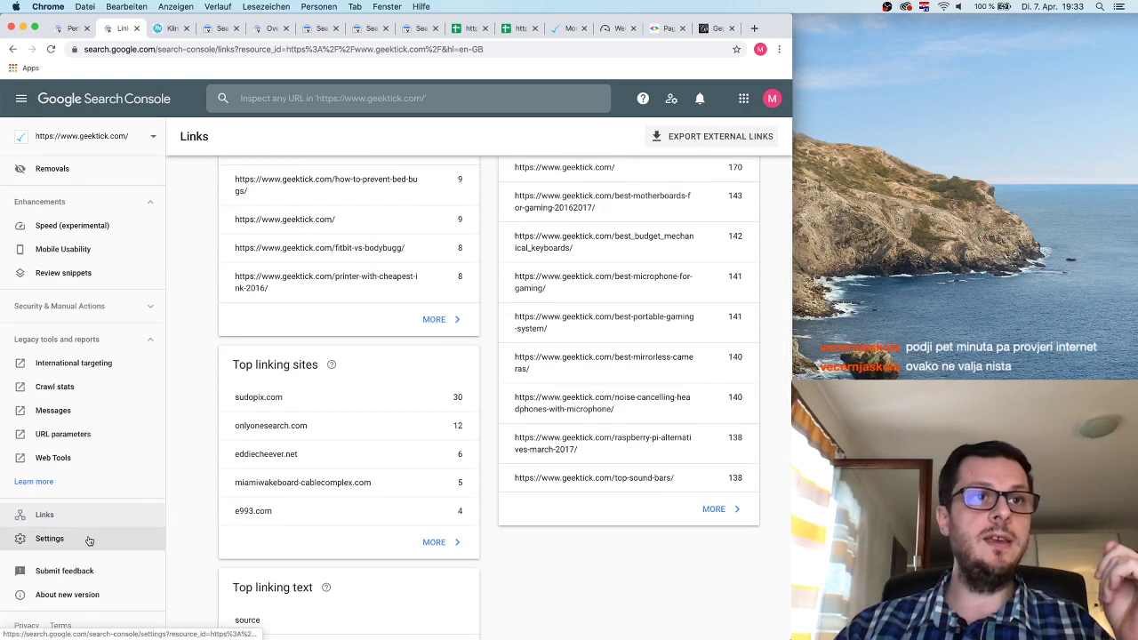
# Open the Search Console Settings page, then show slide 3 on geektick.com's URL structure.
pyautogui.click(89, 539)
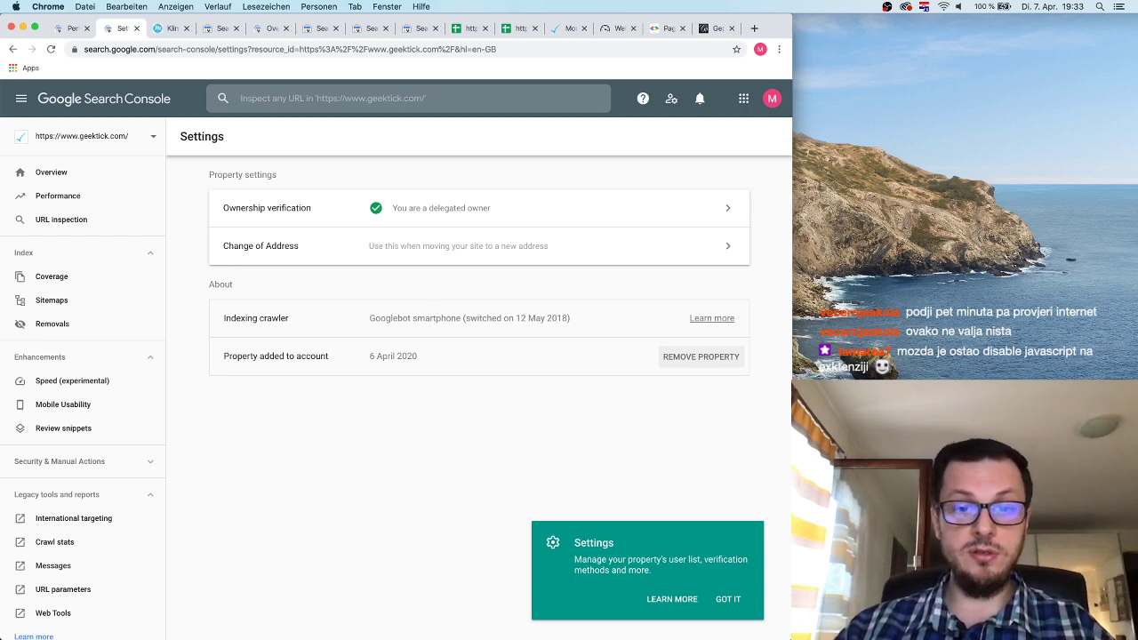
pyautogui.click(23, 27)
pyautogui.click(255, 28)
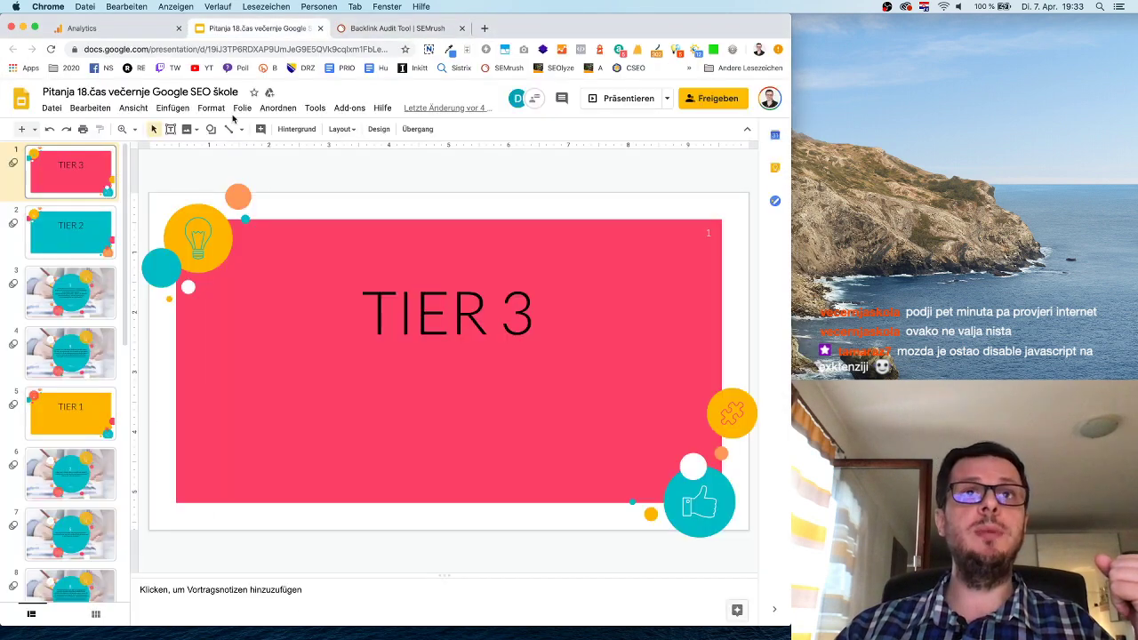
pyautogui.click(98, 295)
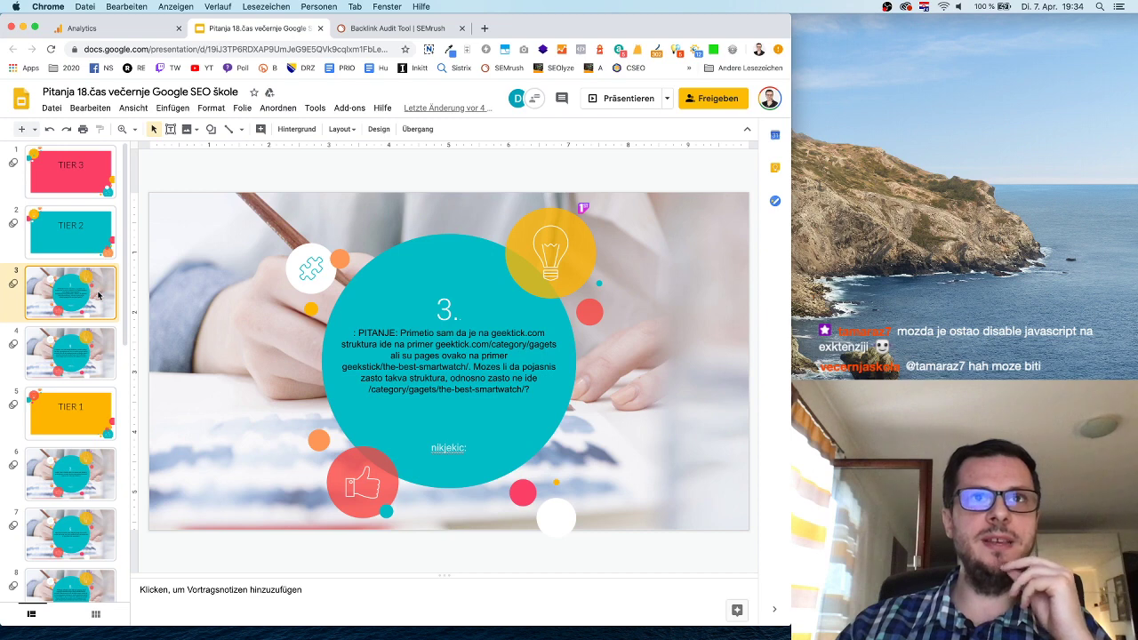